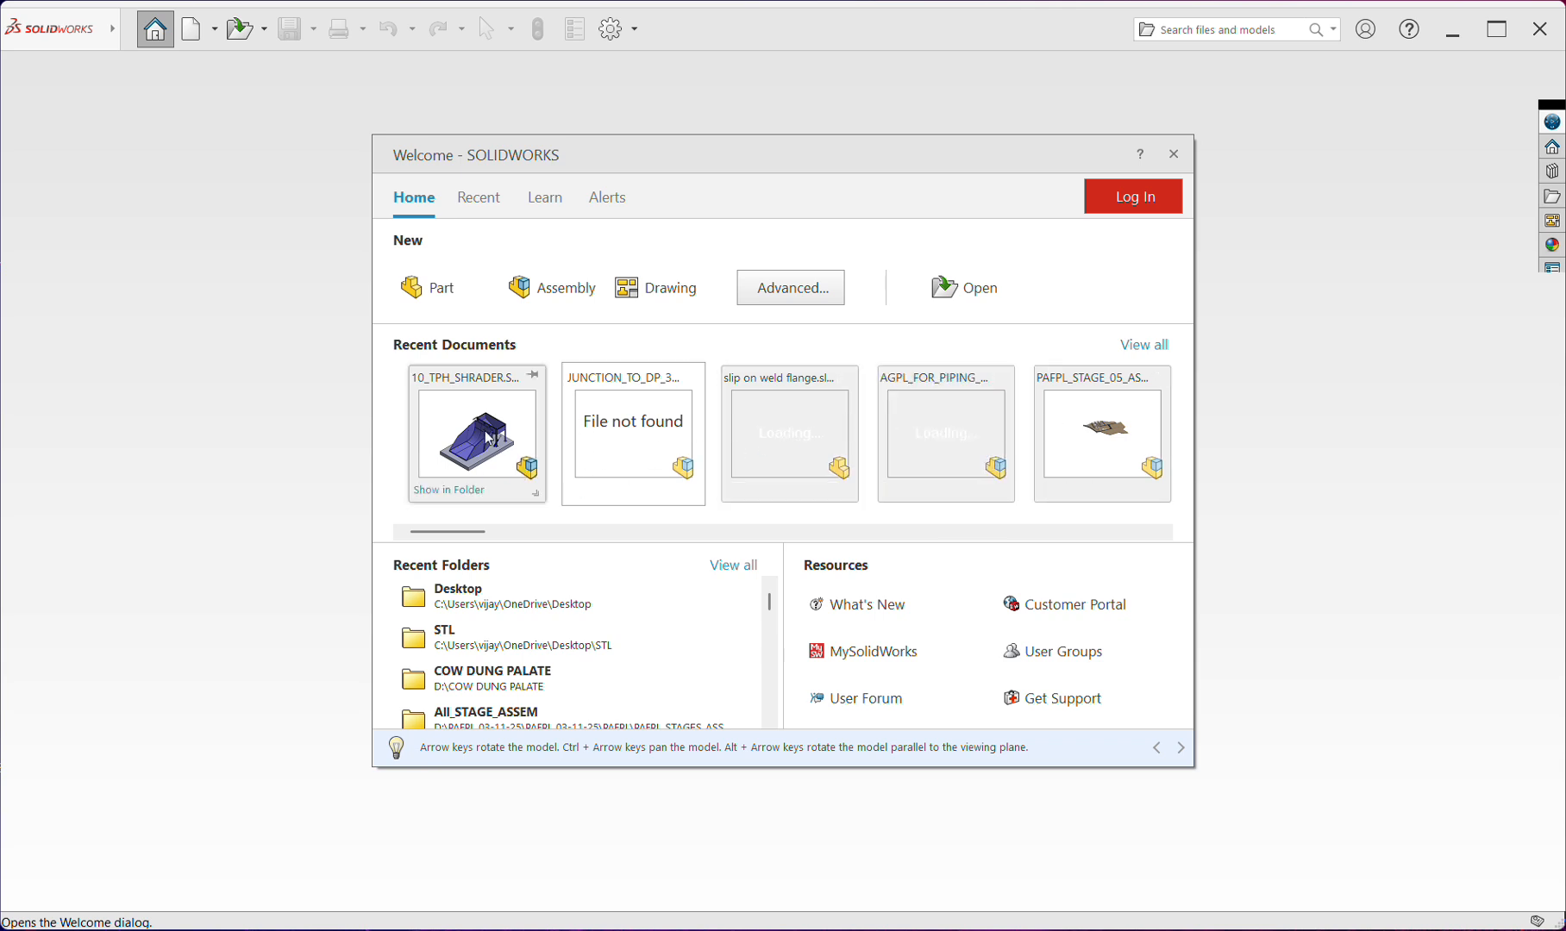
# Look through the full list of recent documents and close the Welcome dialog
pyautogui.click(1142, 346)
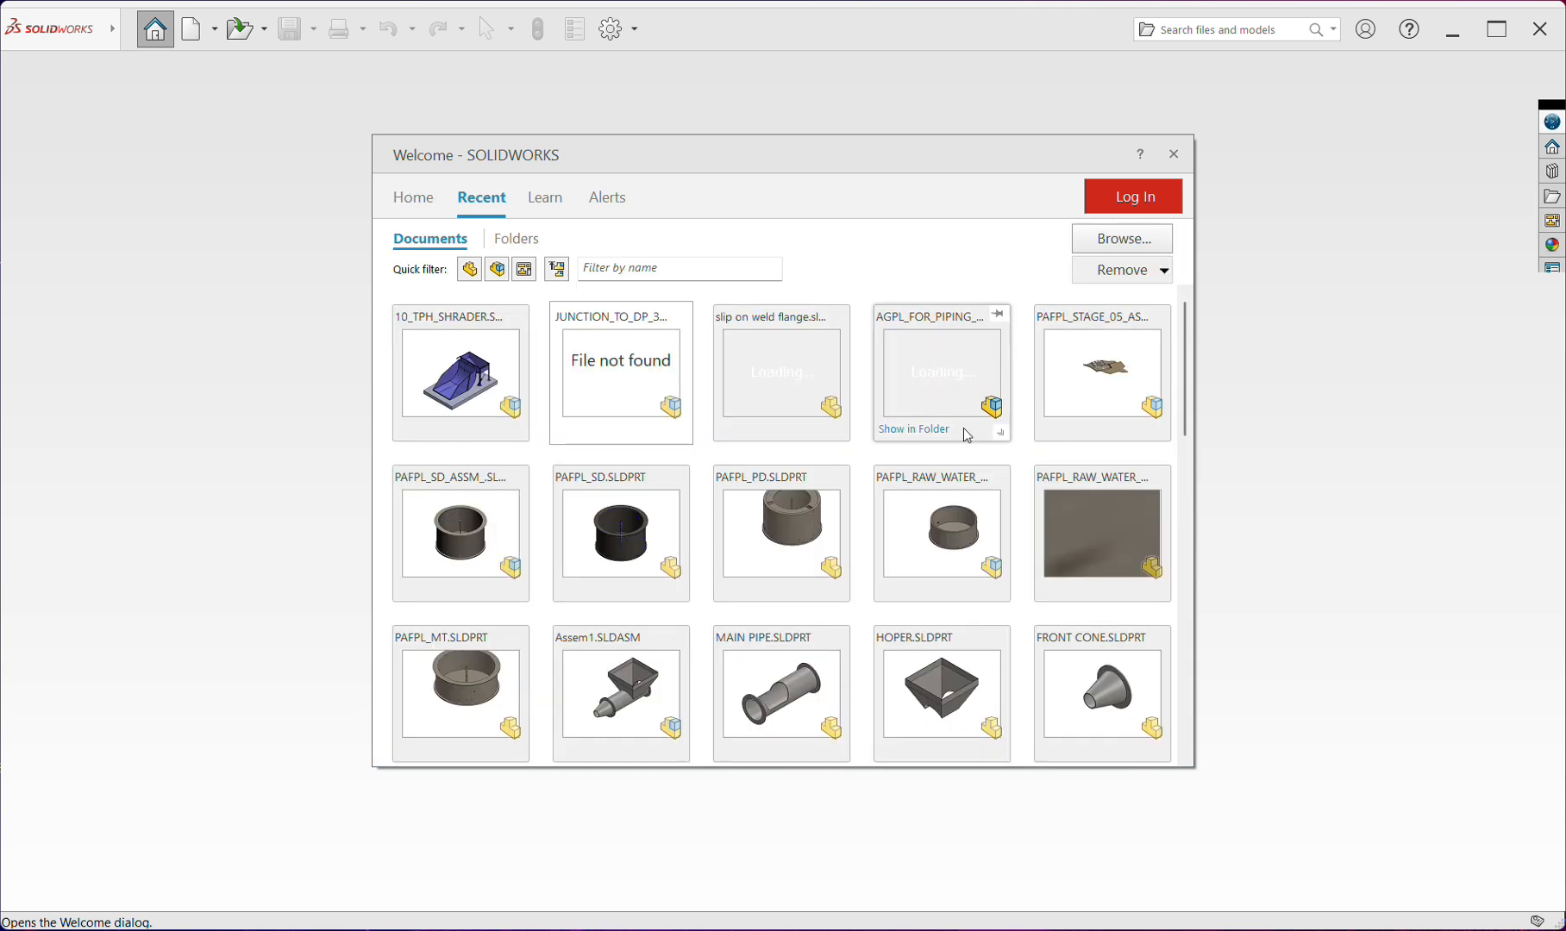
pyautogui.scroll(-3, 768, 432)
pyautogui.scroll(-3, 770, 438)
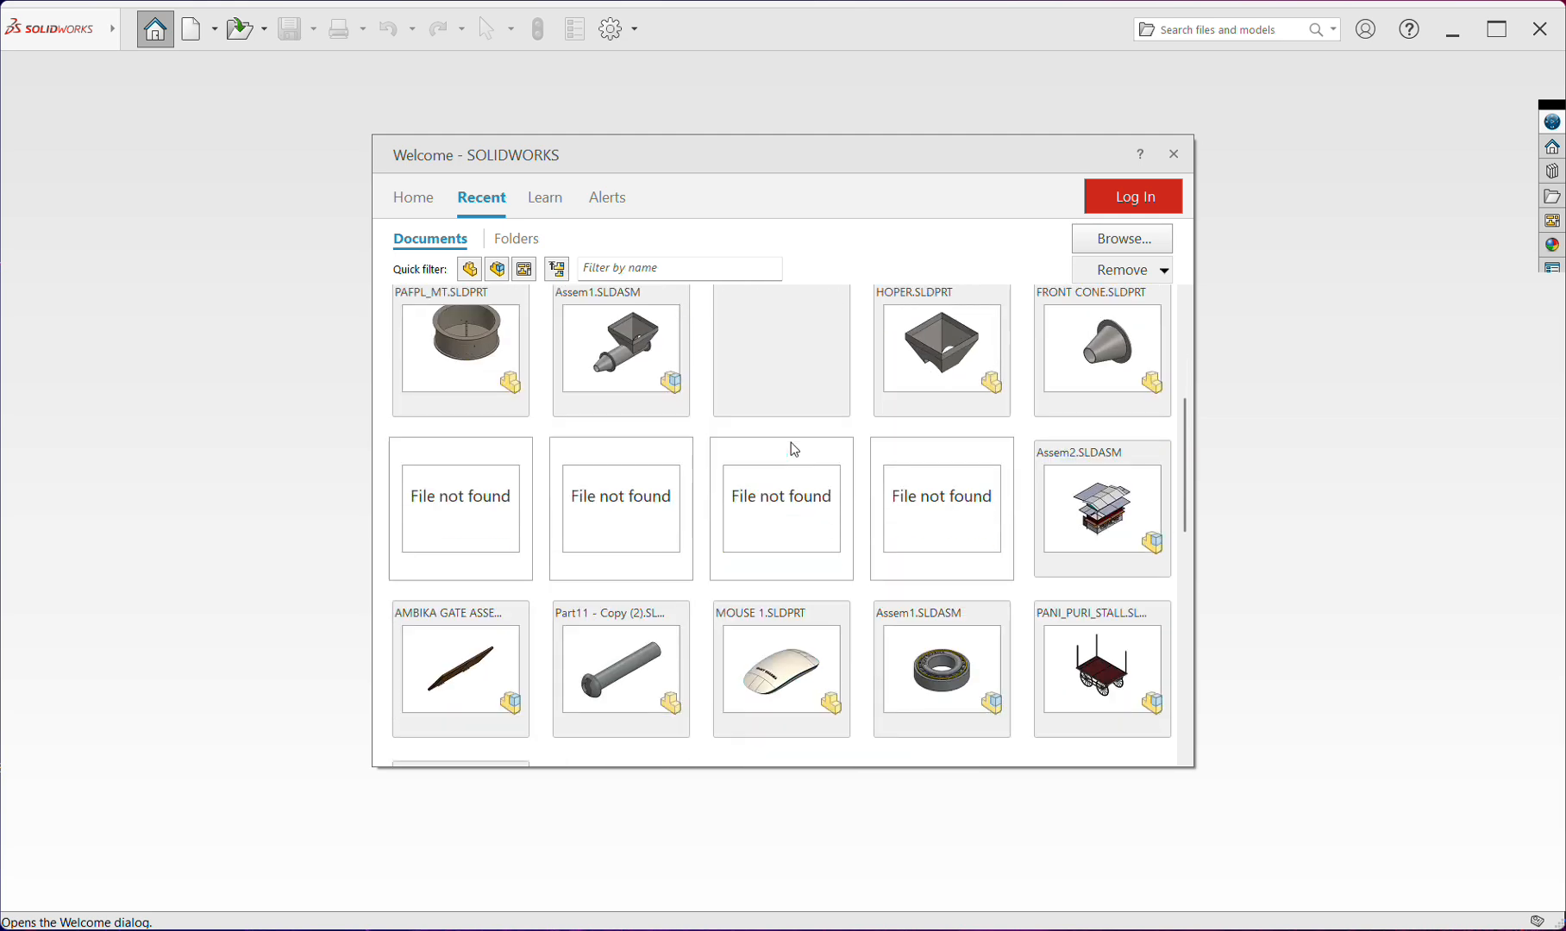
pyautogui.scroll(-2, 814, 471)
pyautogui.scroll(2, 819, 473)
pyautogui.scroll(5, 776, 457)
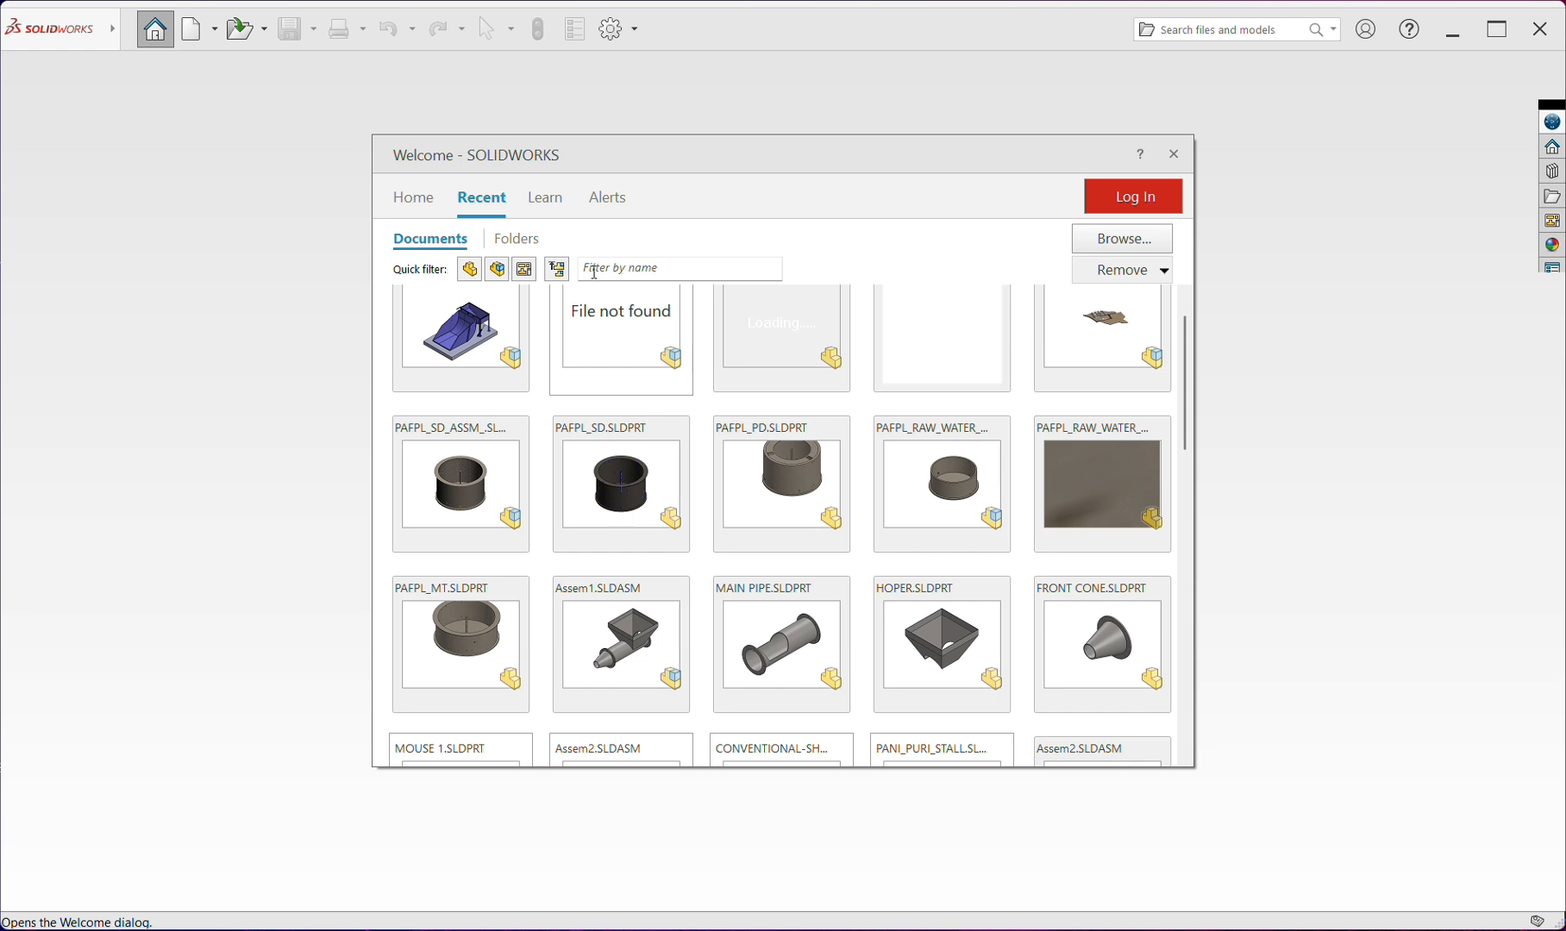
pyautogui.click(655, 268)
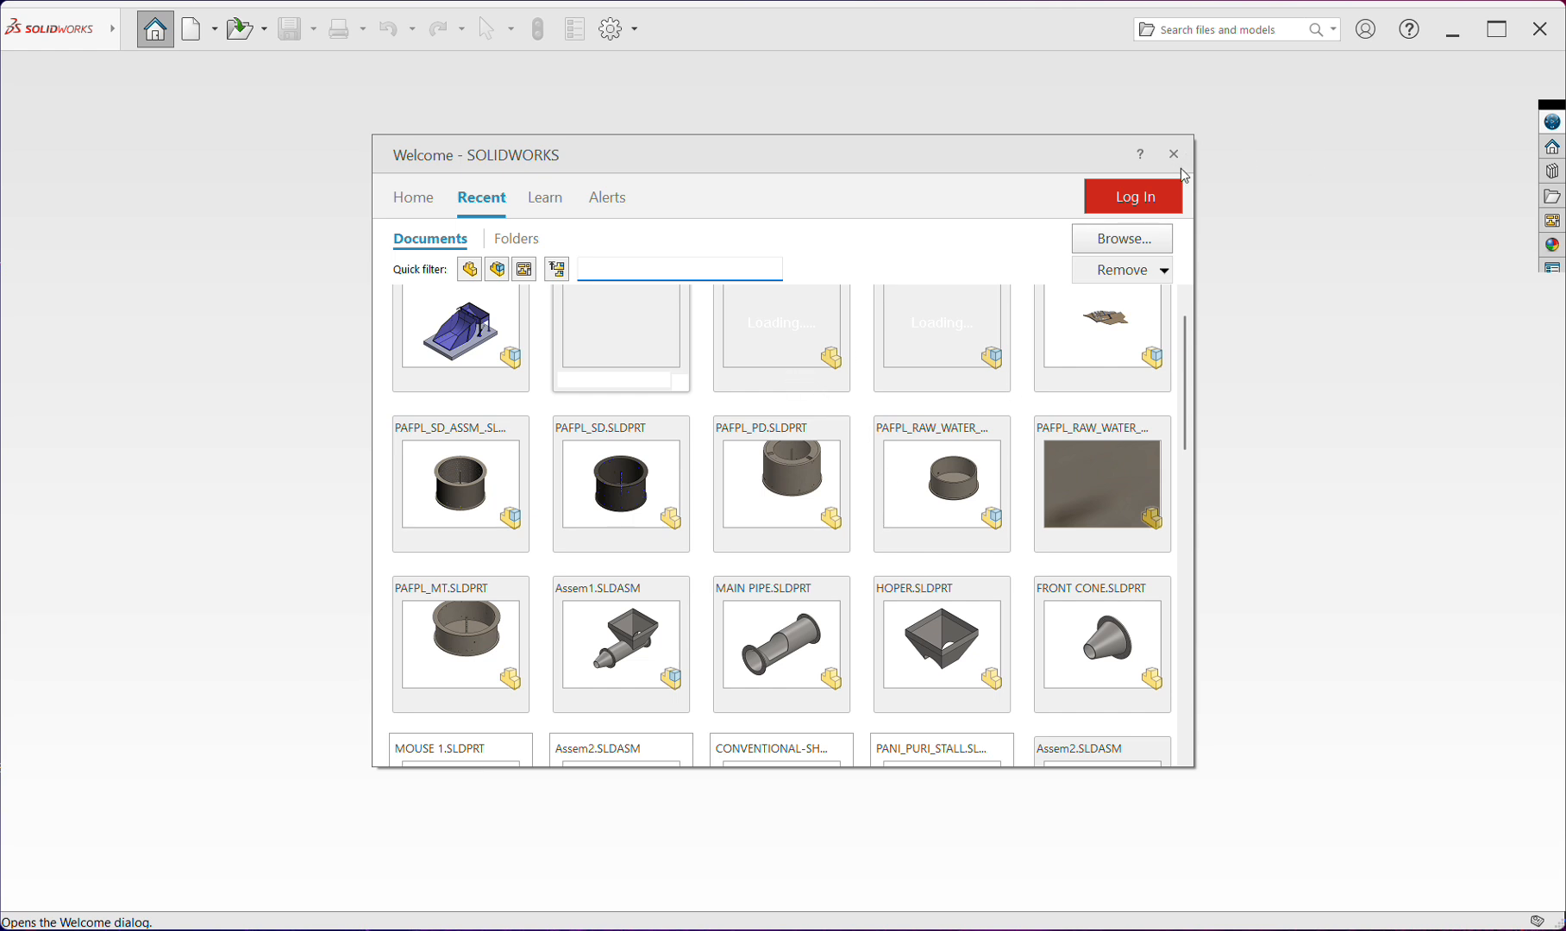
pyautogui.click(1245, 371)
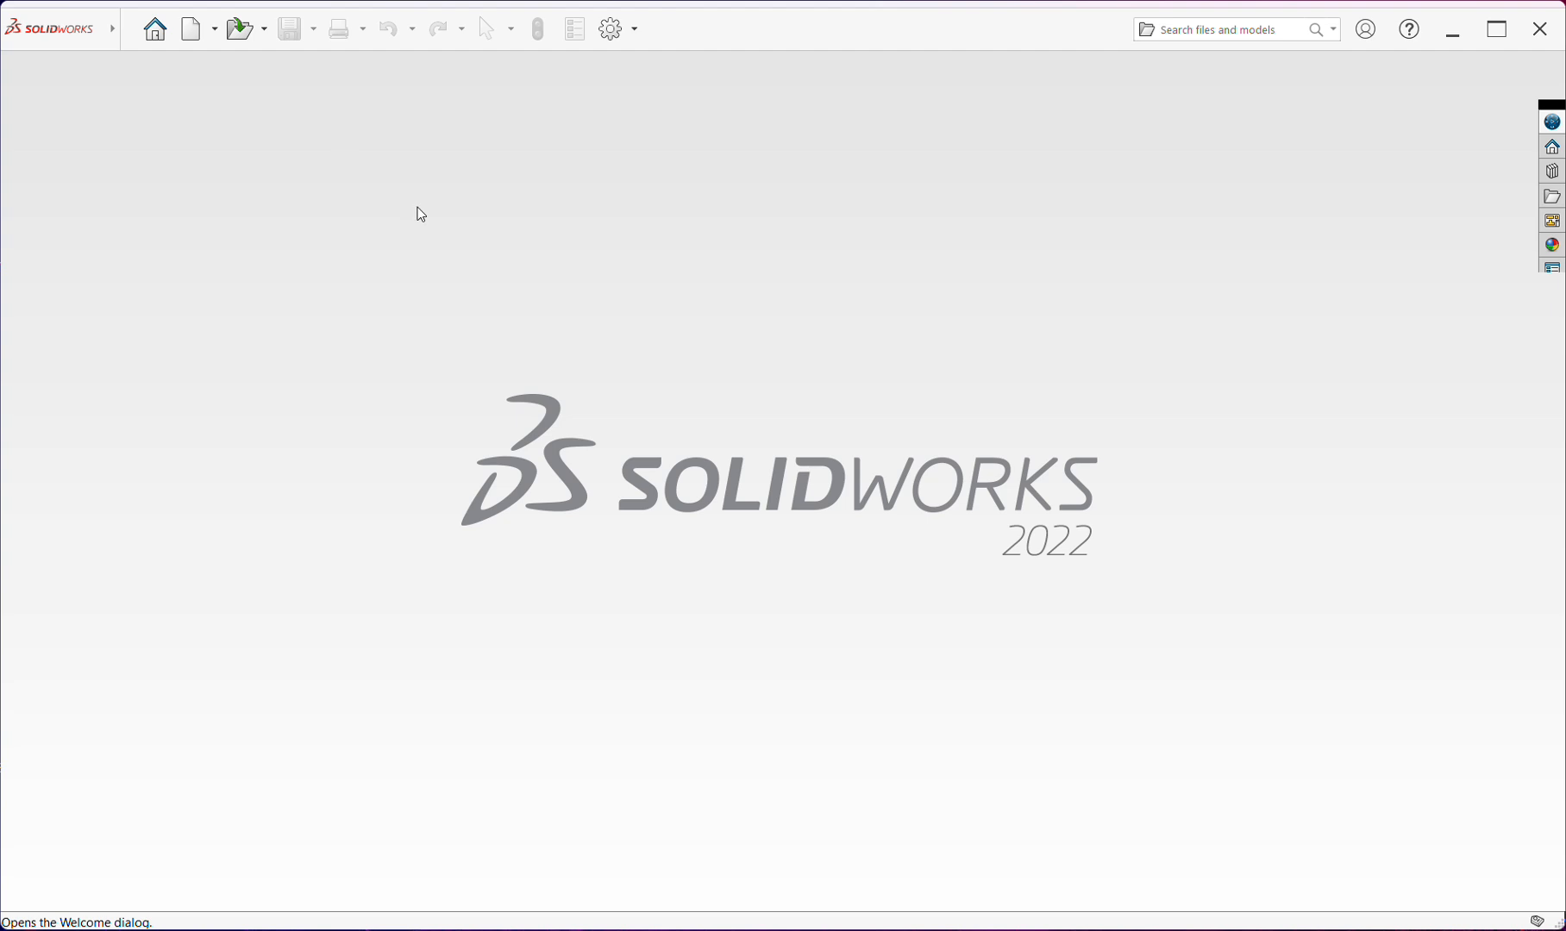
pyautogui.click(211, 33)
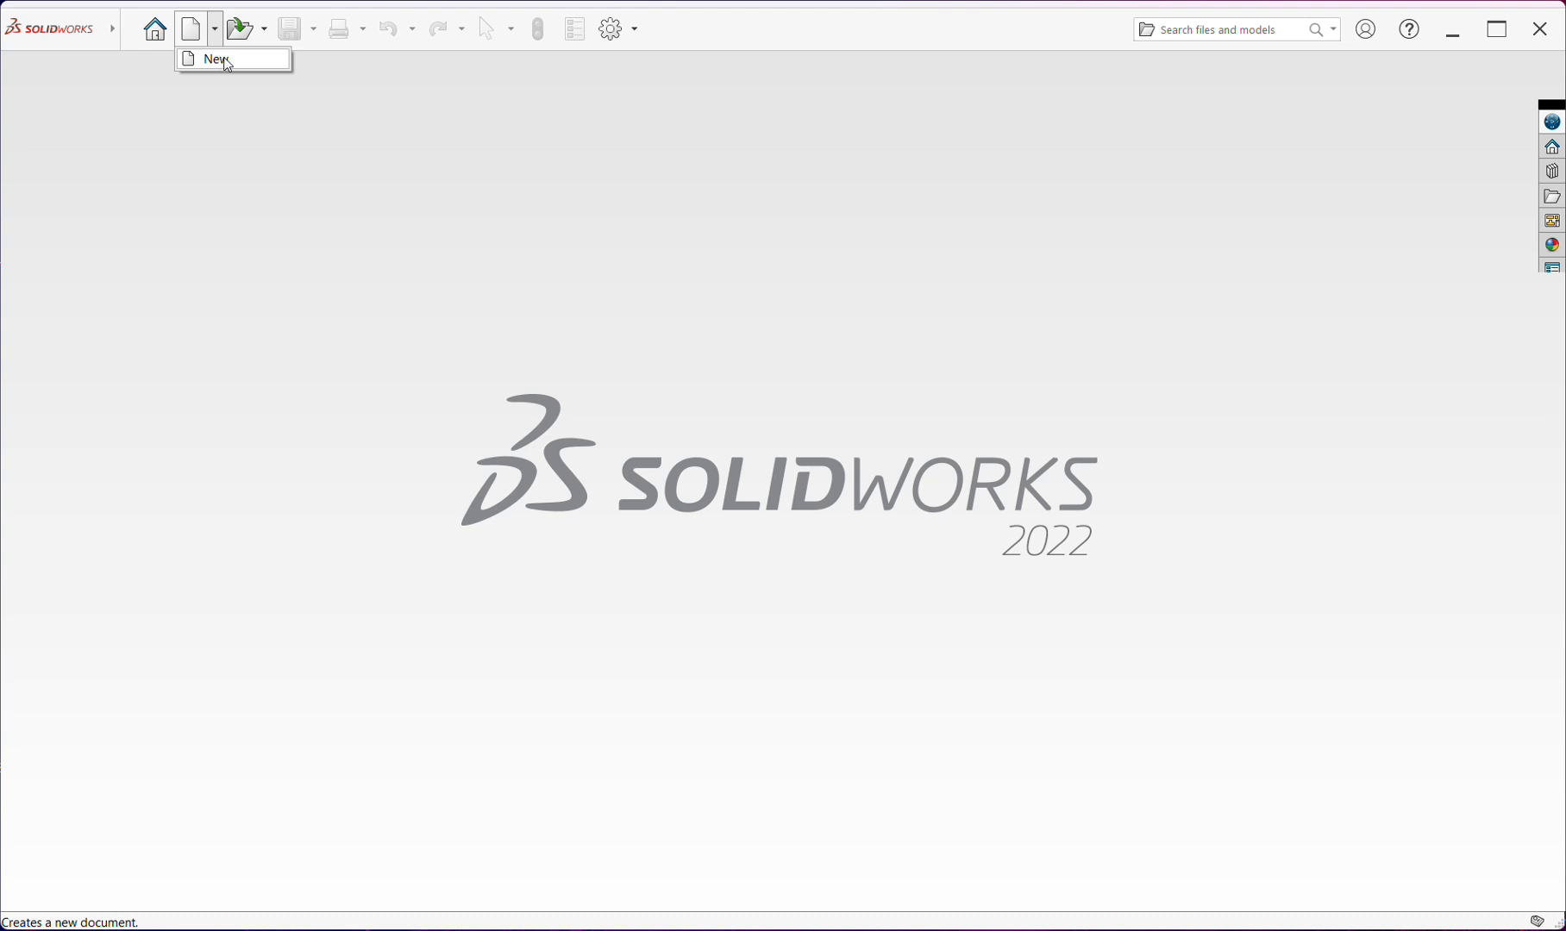
pyautogui.click(129, 31)
pyautogui.click(97, 67)
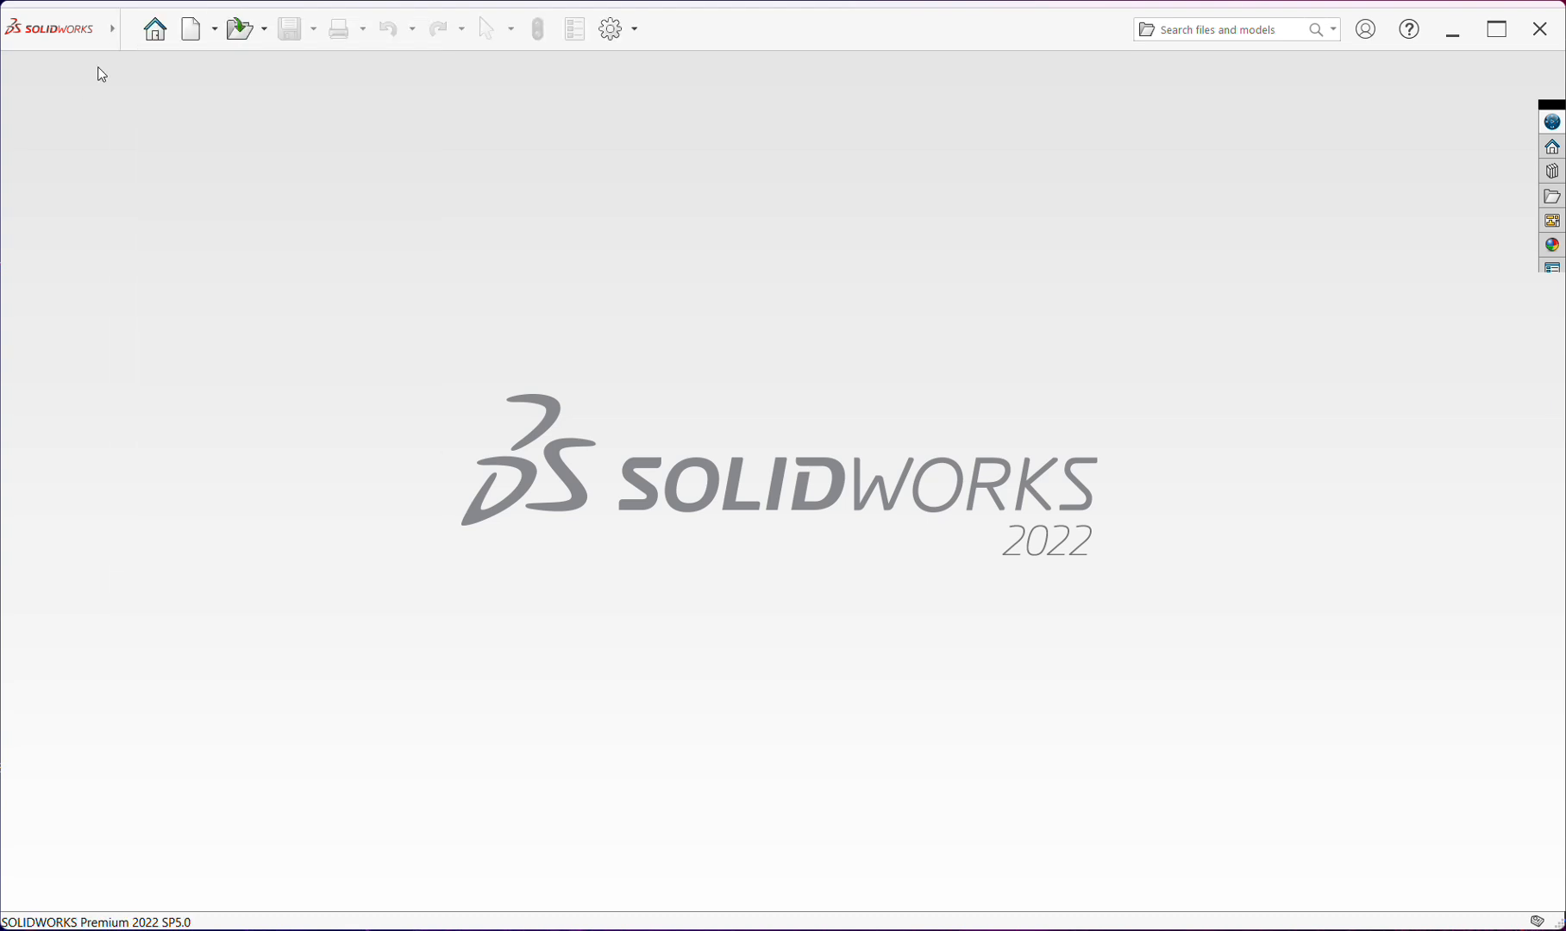
pyautogui.moveTo(109, 34)
pyautogui.click(172, 38)
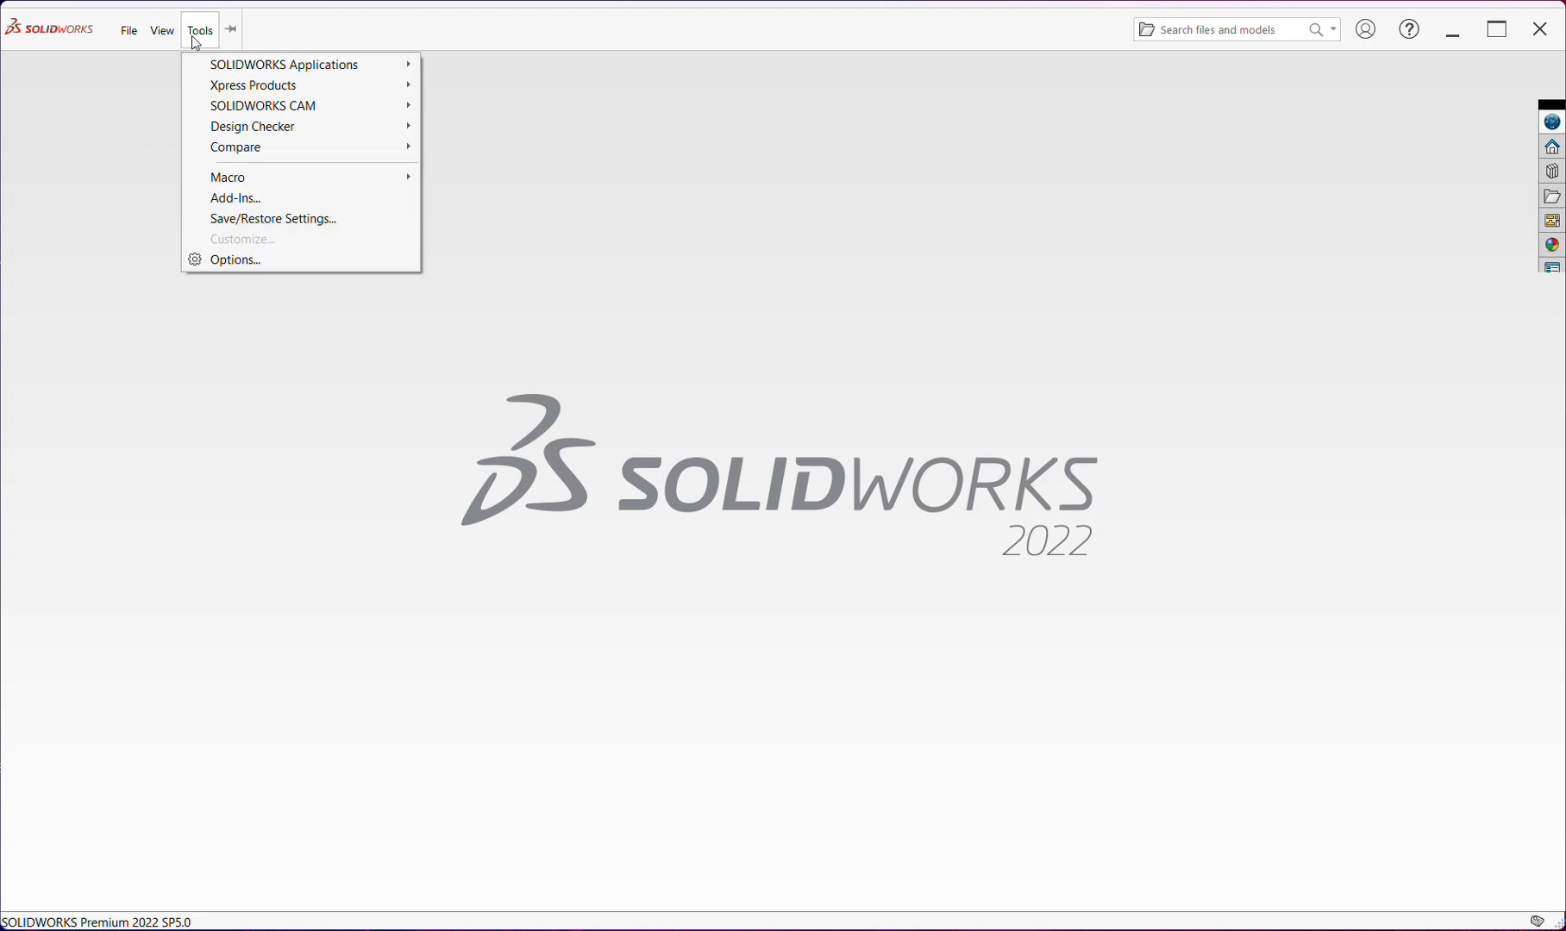
pyautogui.click(119, 138)
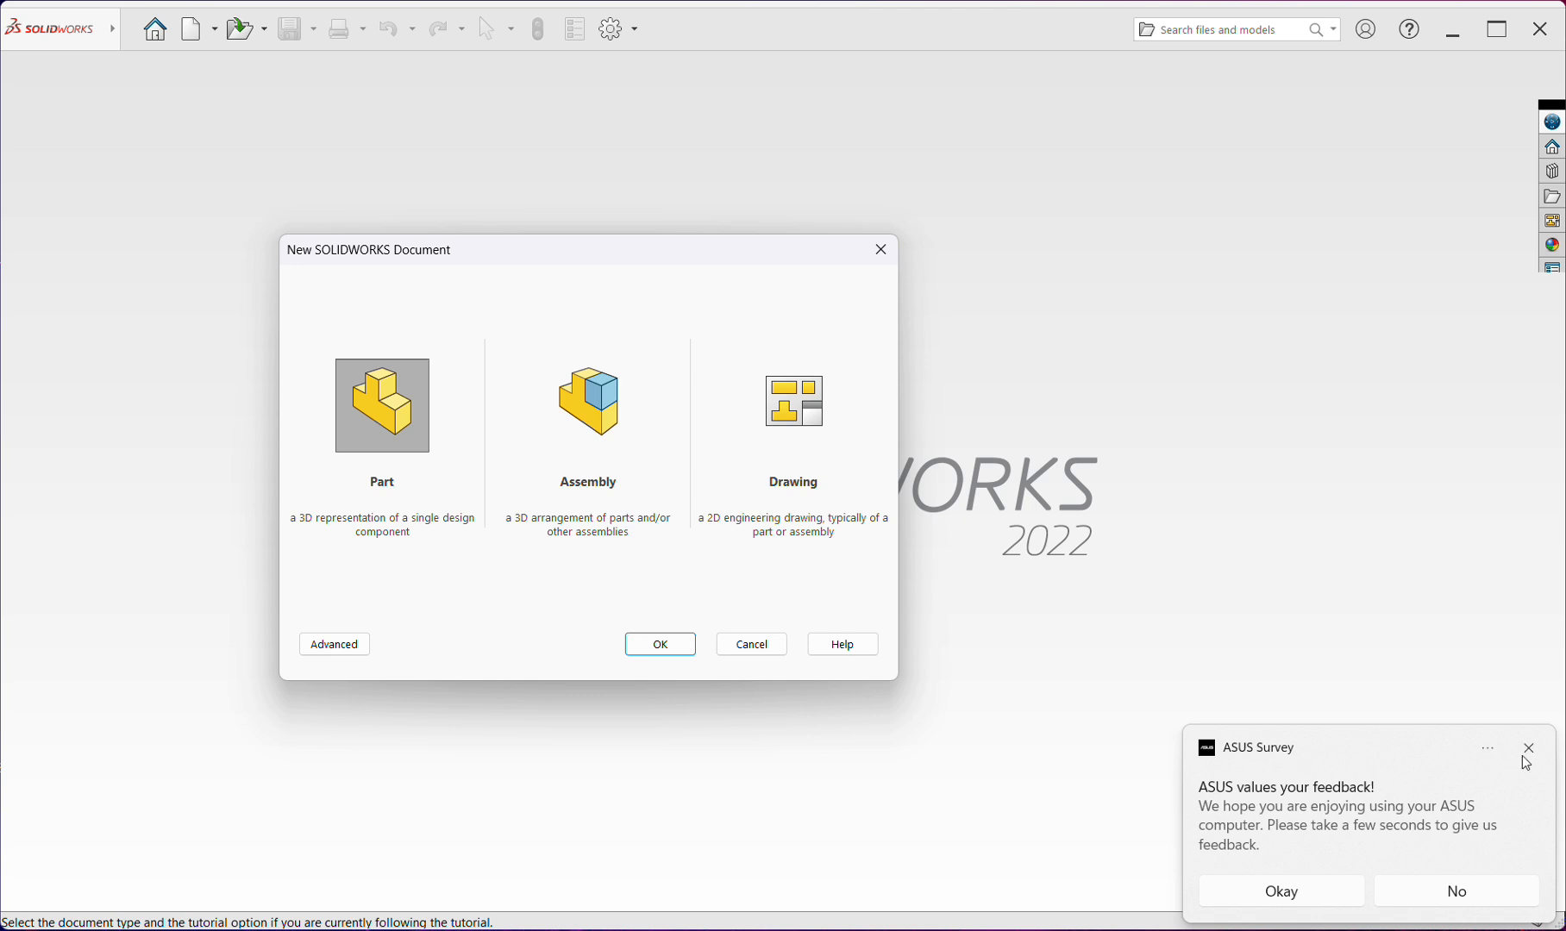
# Dismiss the survey notification and create a new Part document
pyautogui.click(1528, 750)
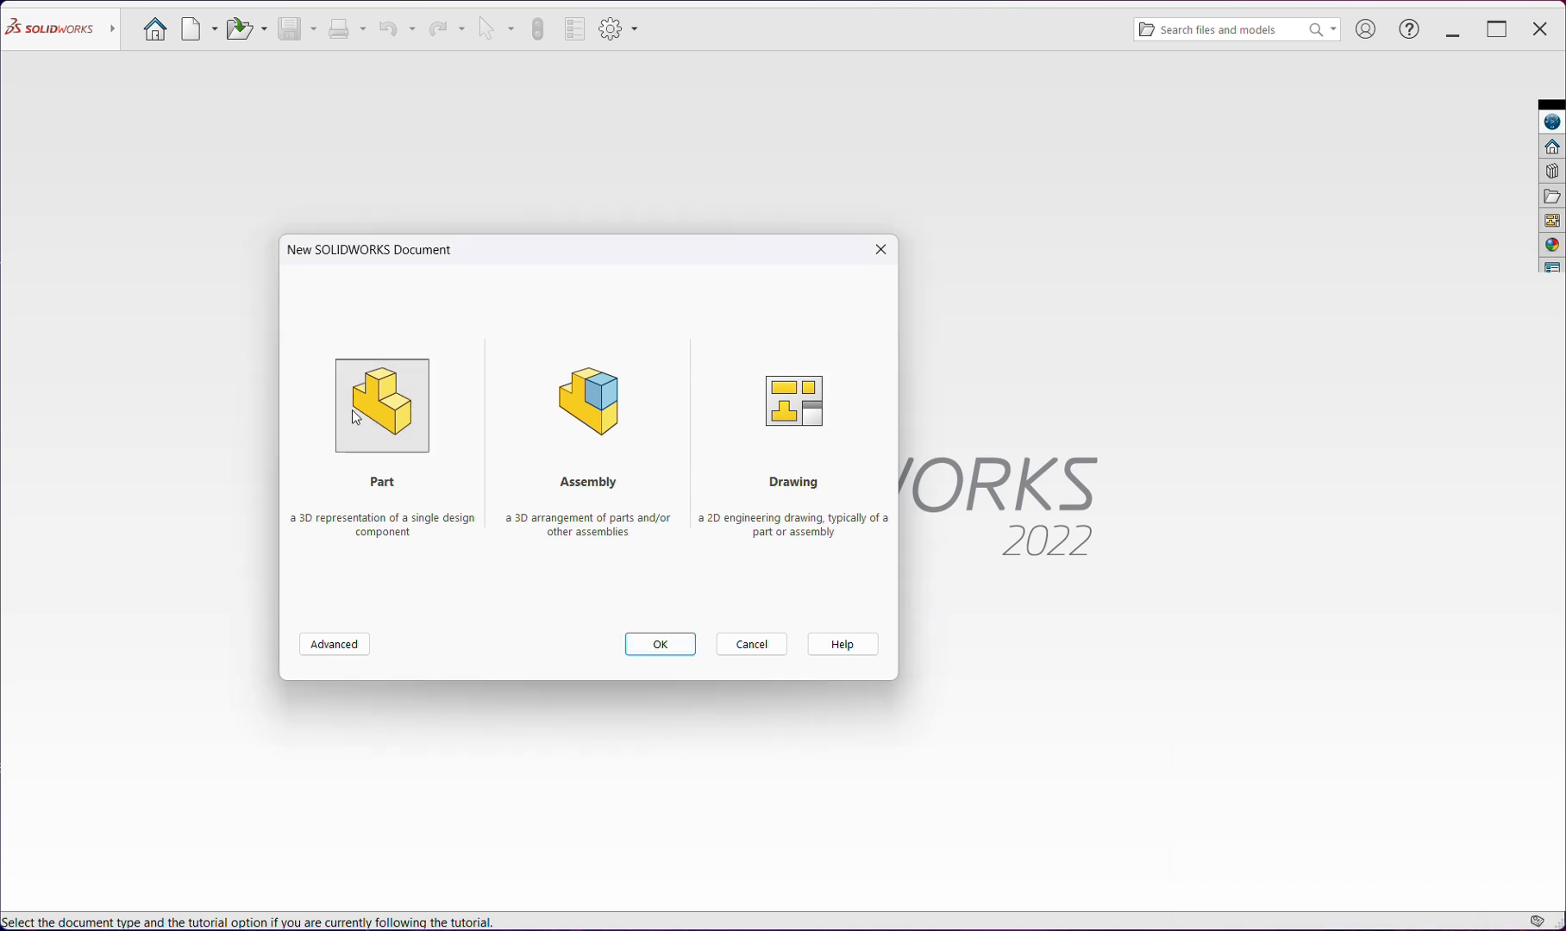
pyautogui.click(660, 645)
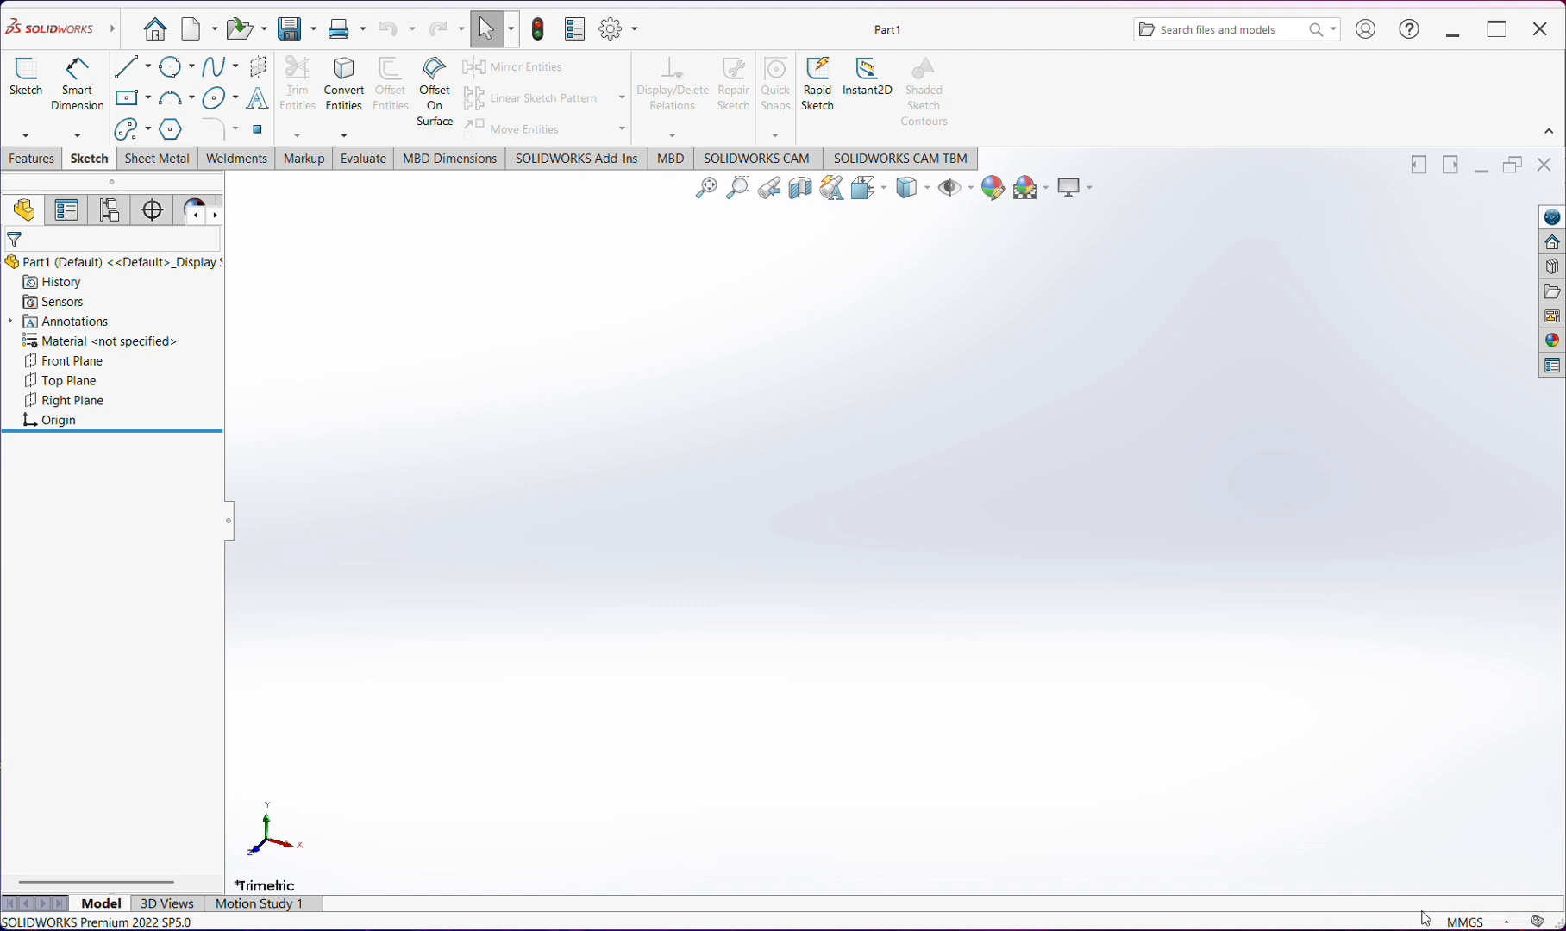
# Examine the available unit systems and the view orientation, display style and hide/show options
pyautogui.click(1485, 922)
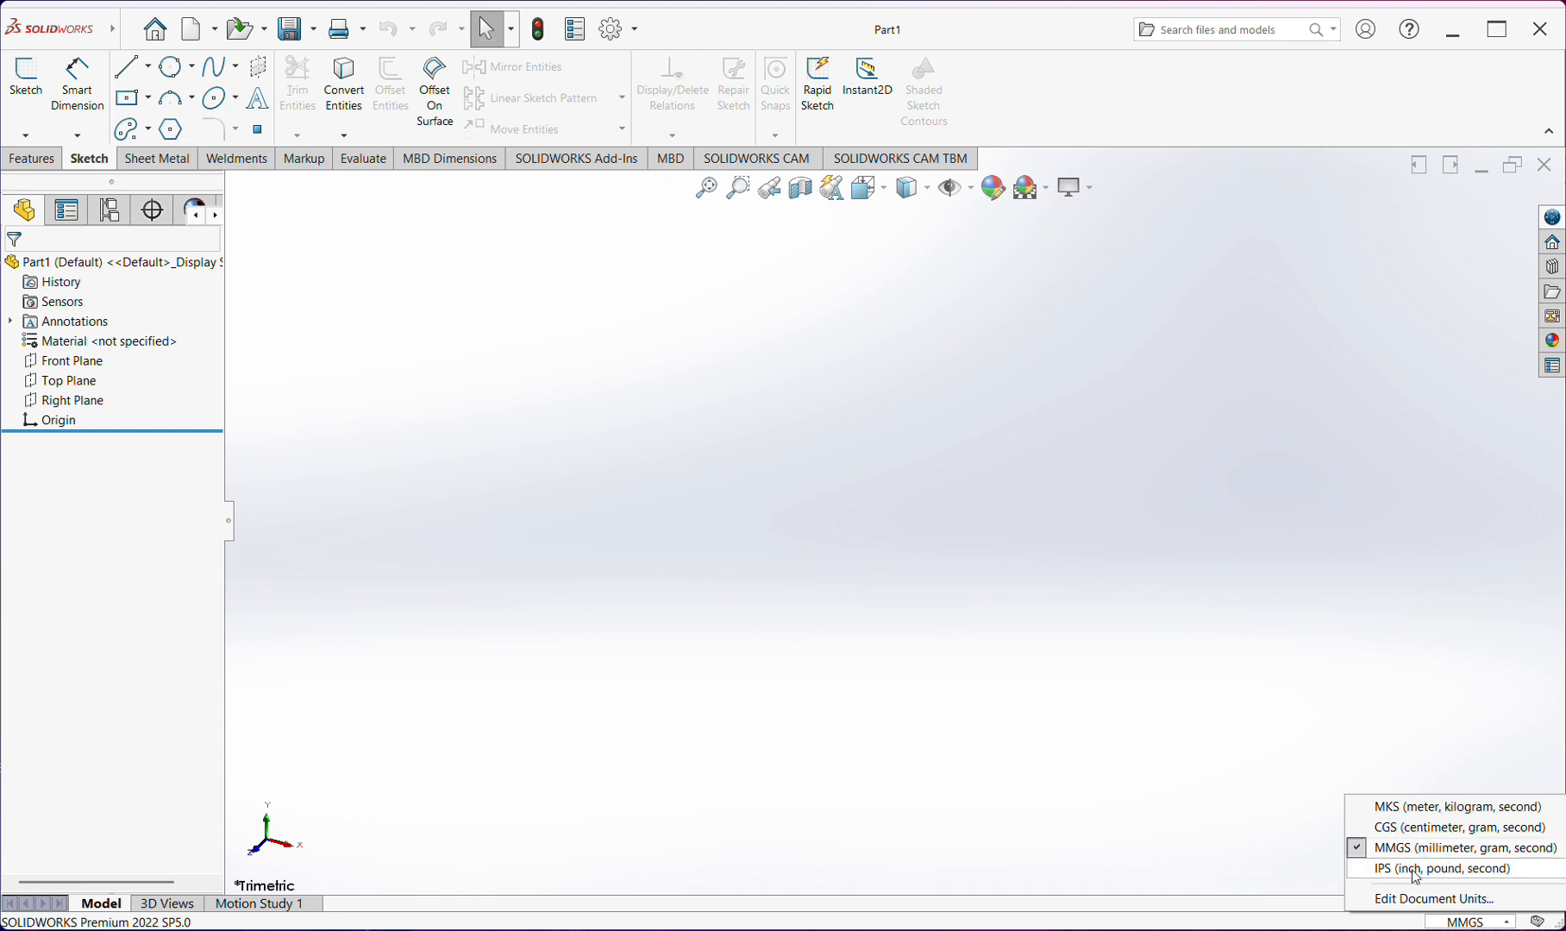
pyautogui.click(1254, 742)
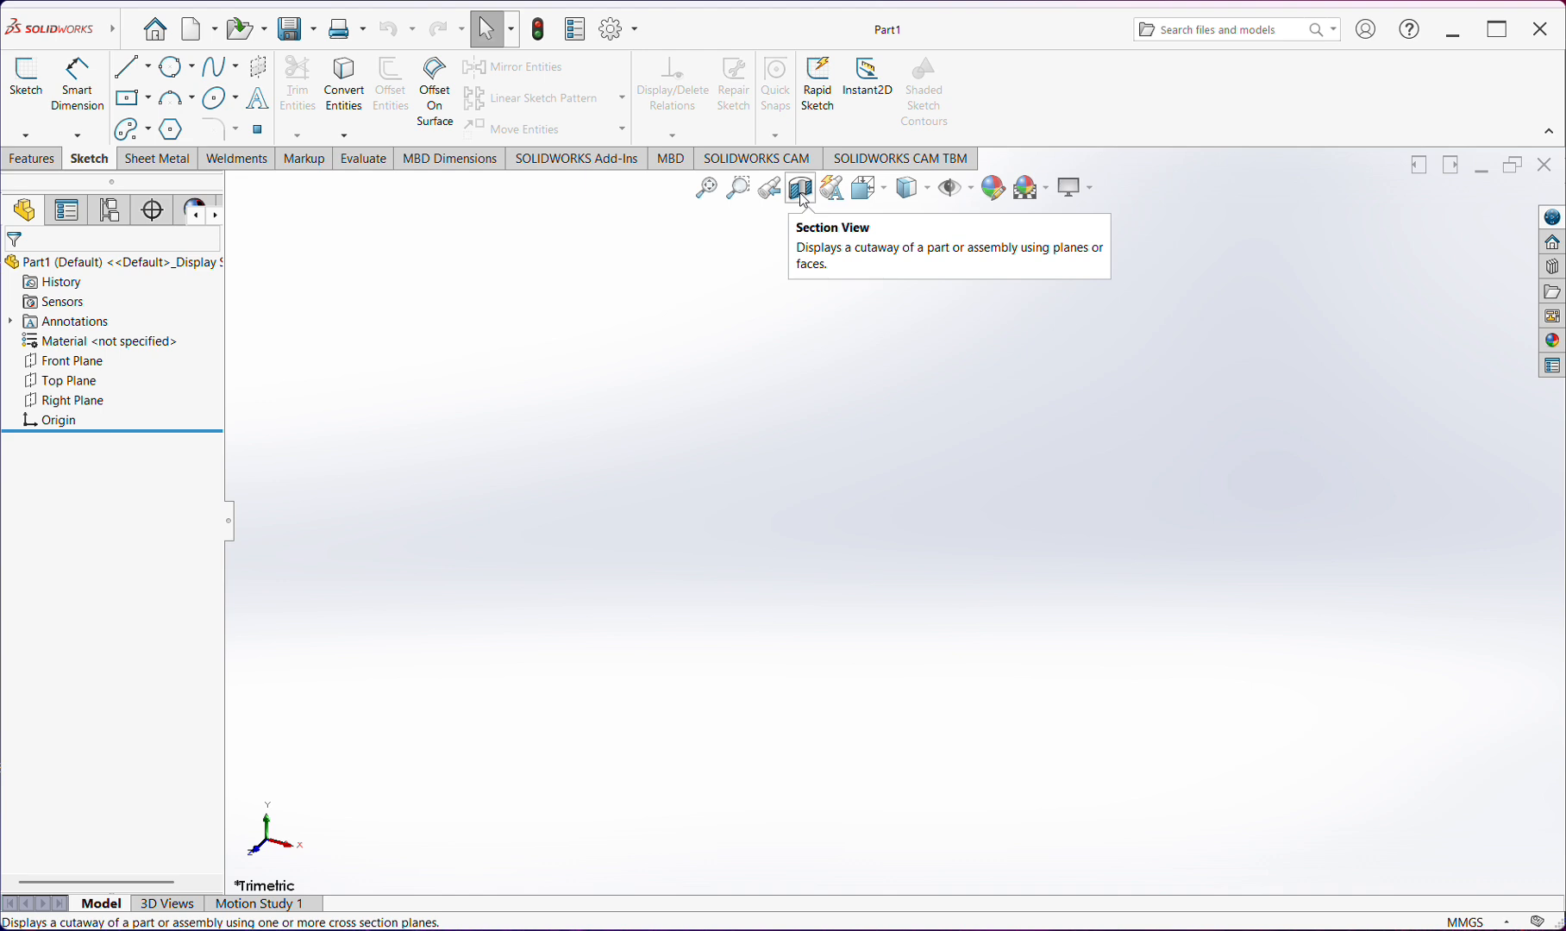
pyautogui.click(887, 196)
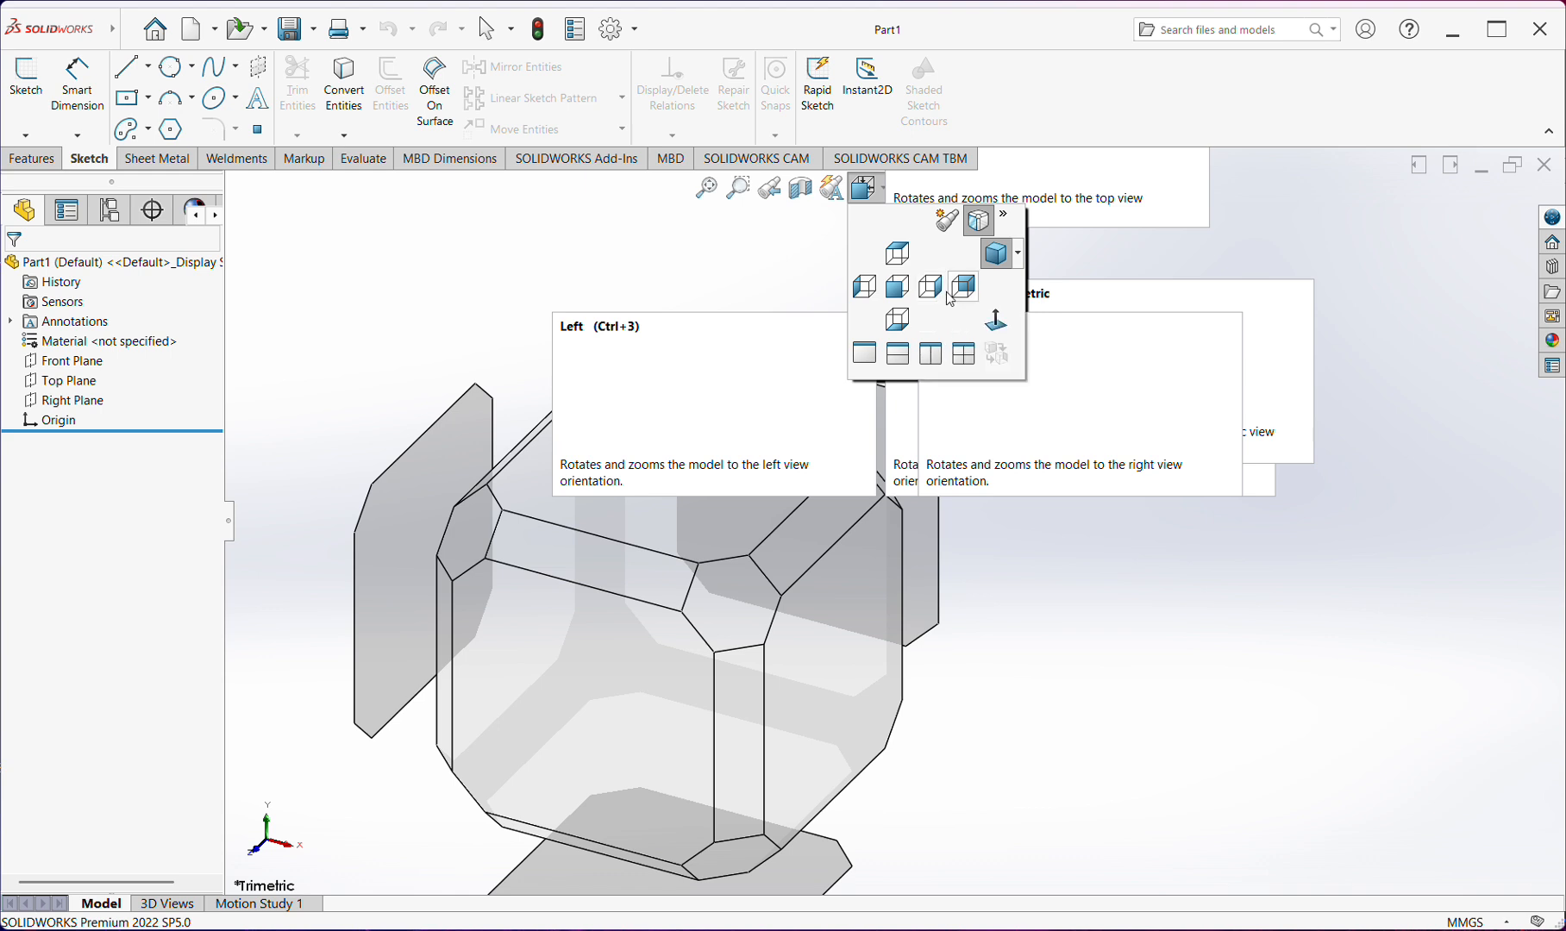
pyautogui.click(997, 321)
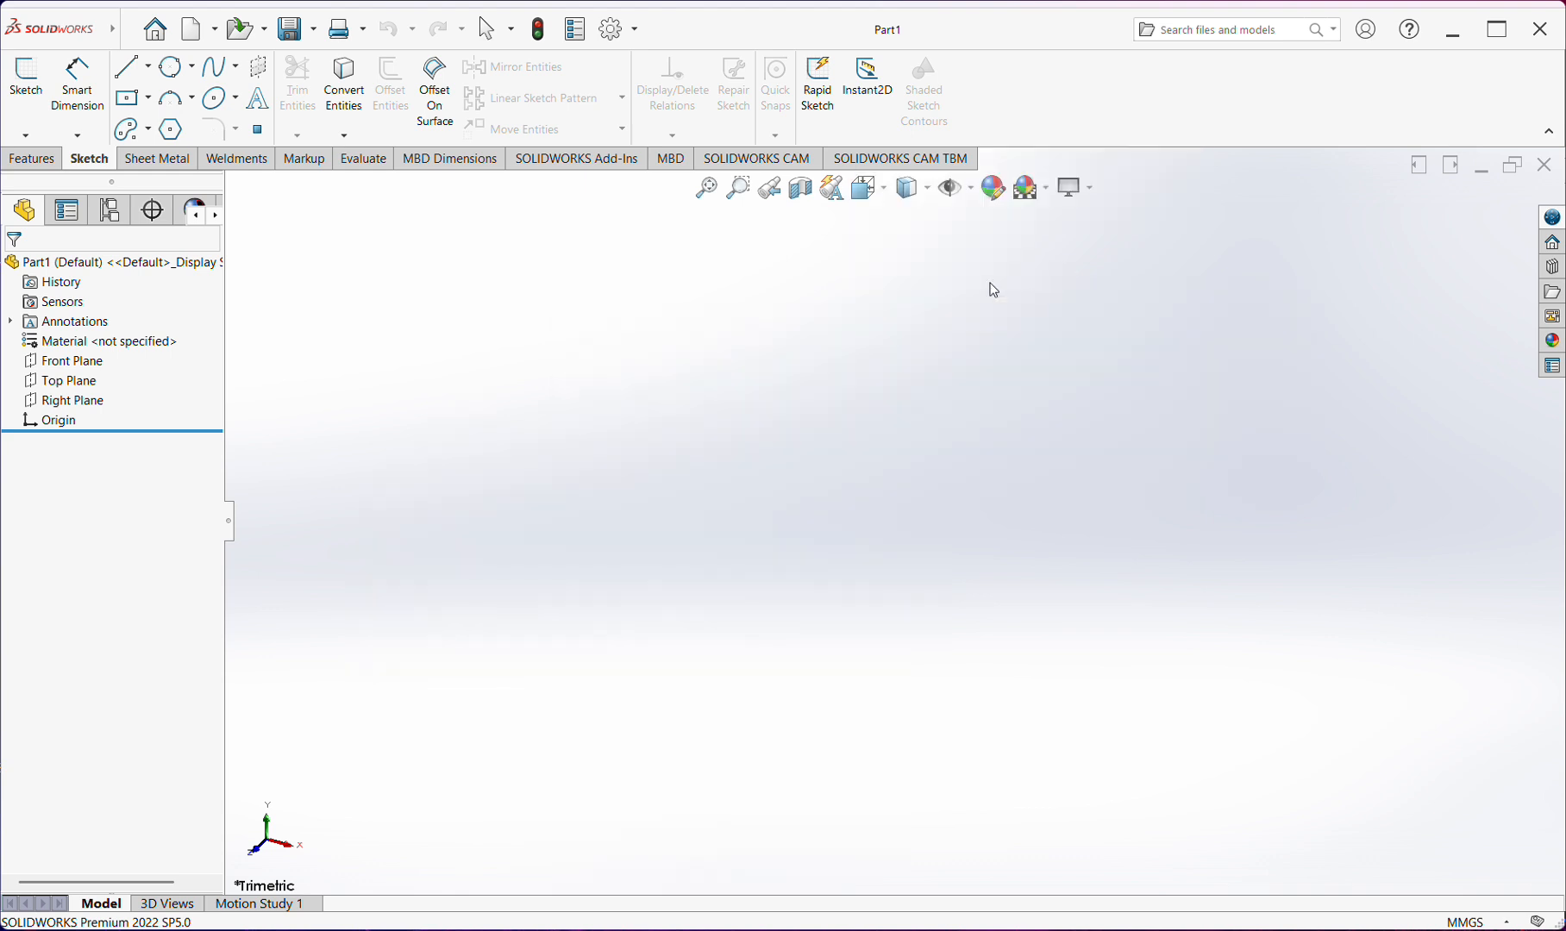
pyautogui.click(926, 190)
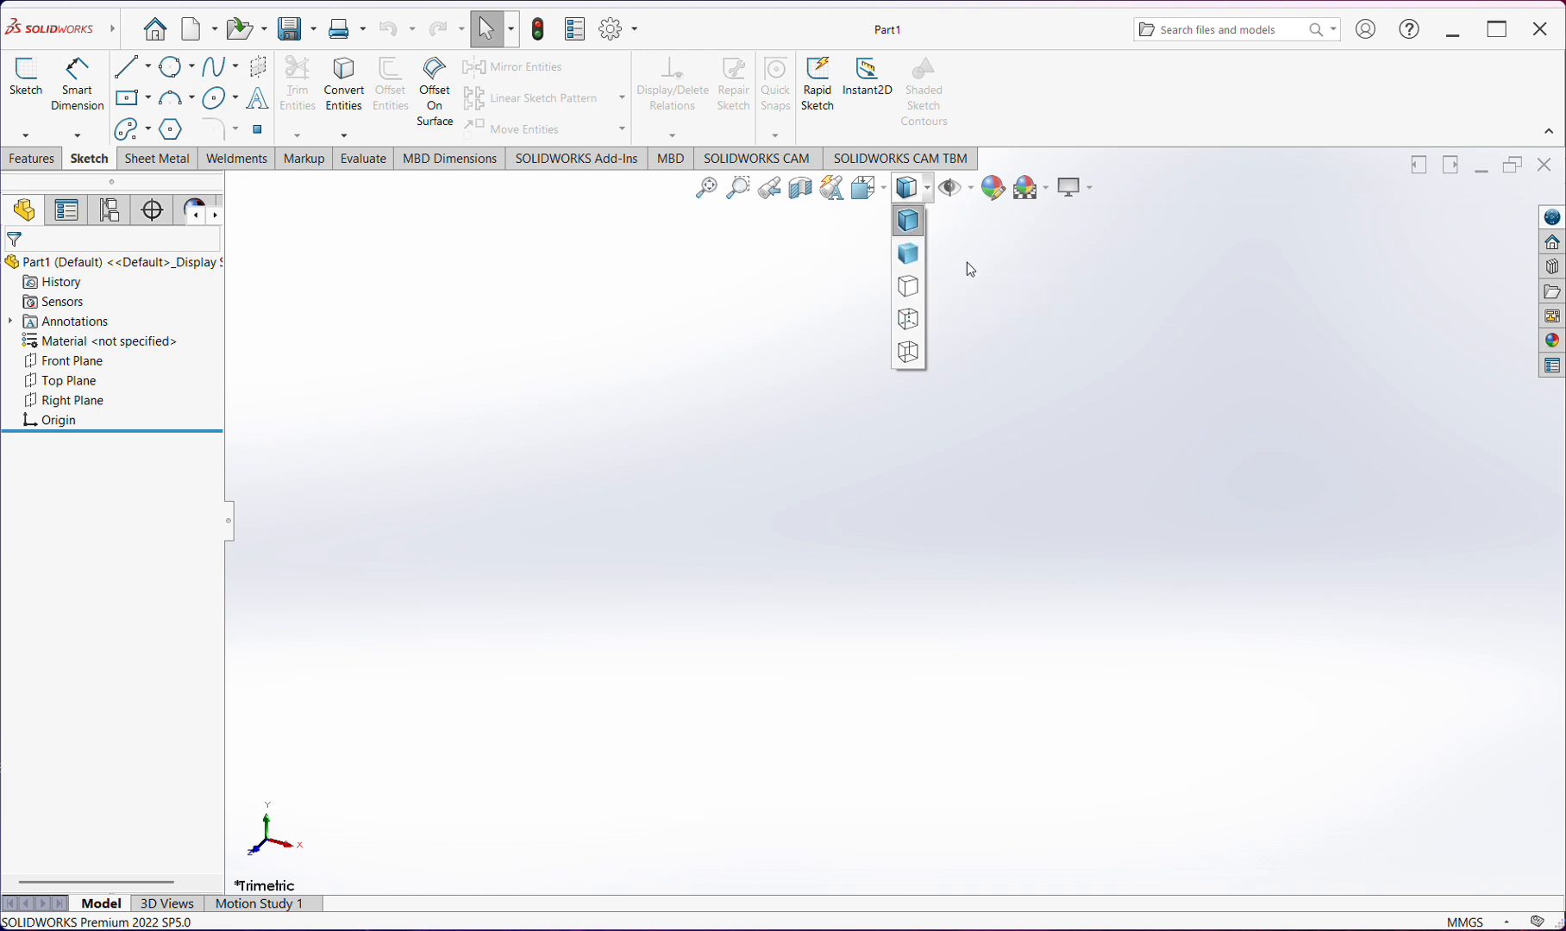
pyautogui.click(973, 192)
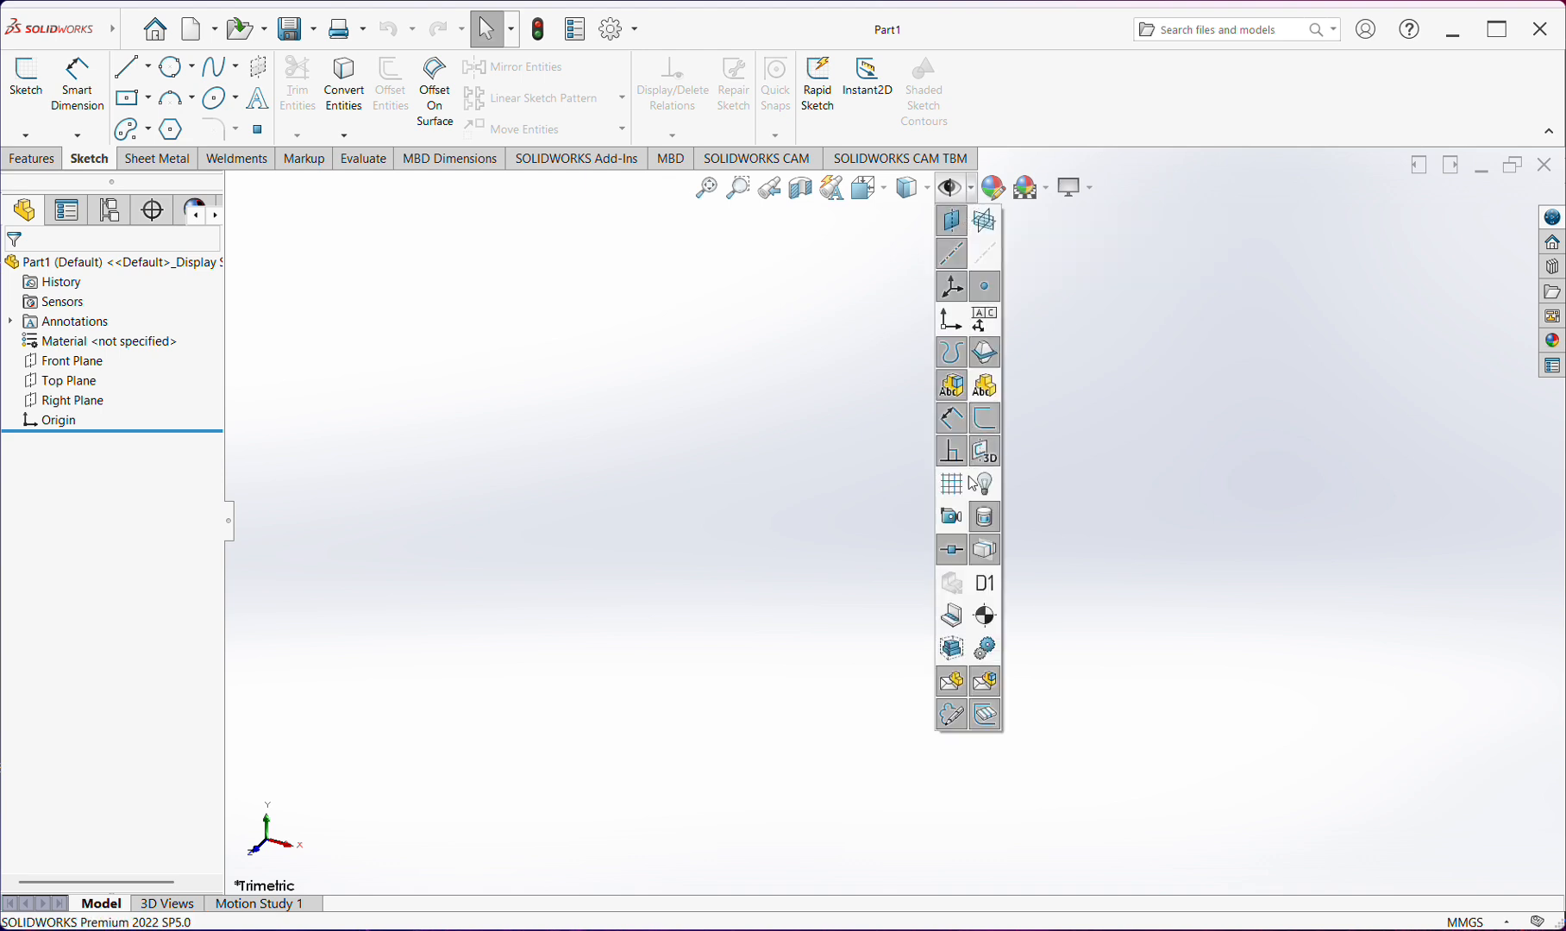
pyautogui.click(952, 250)
# Examine the part's appearance settings, the available background scenes and the view settings
pyautogui.click(992, 188)
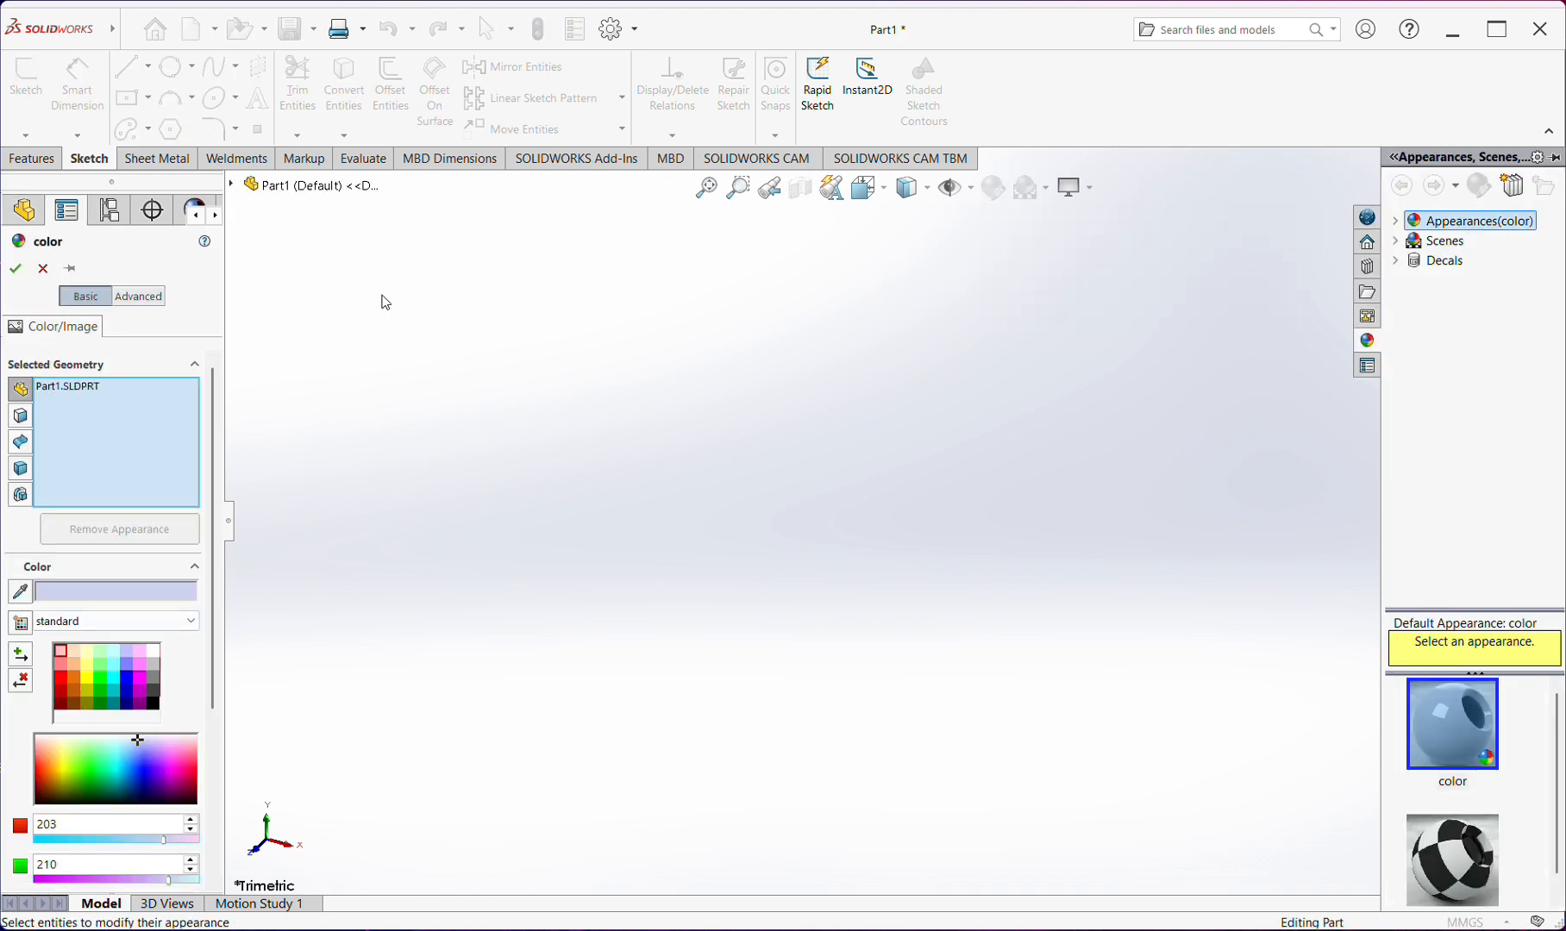
pyautogui.click(44, 276)
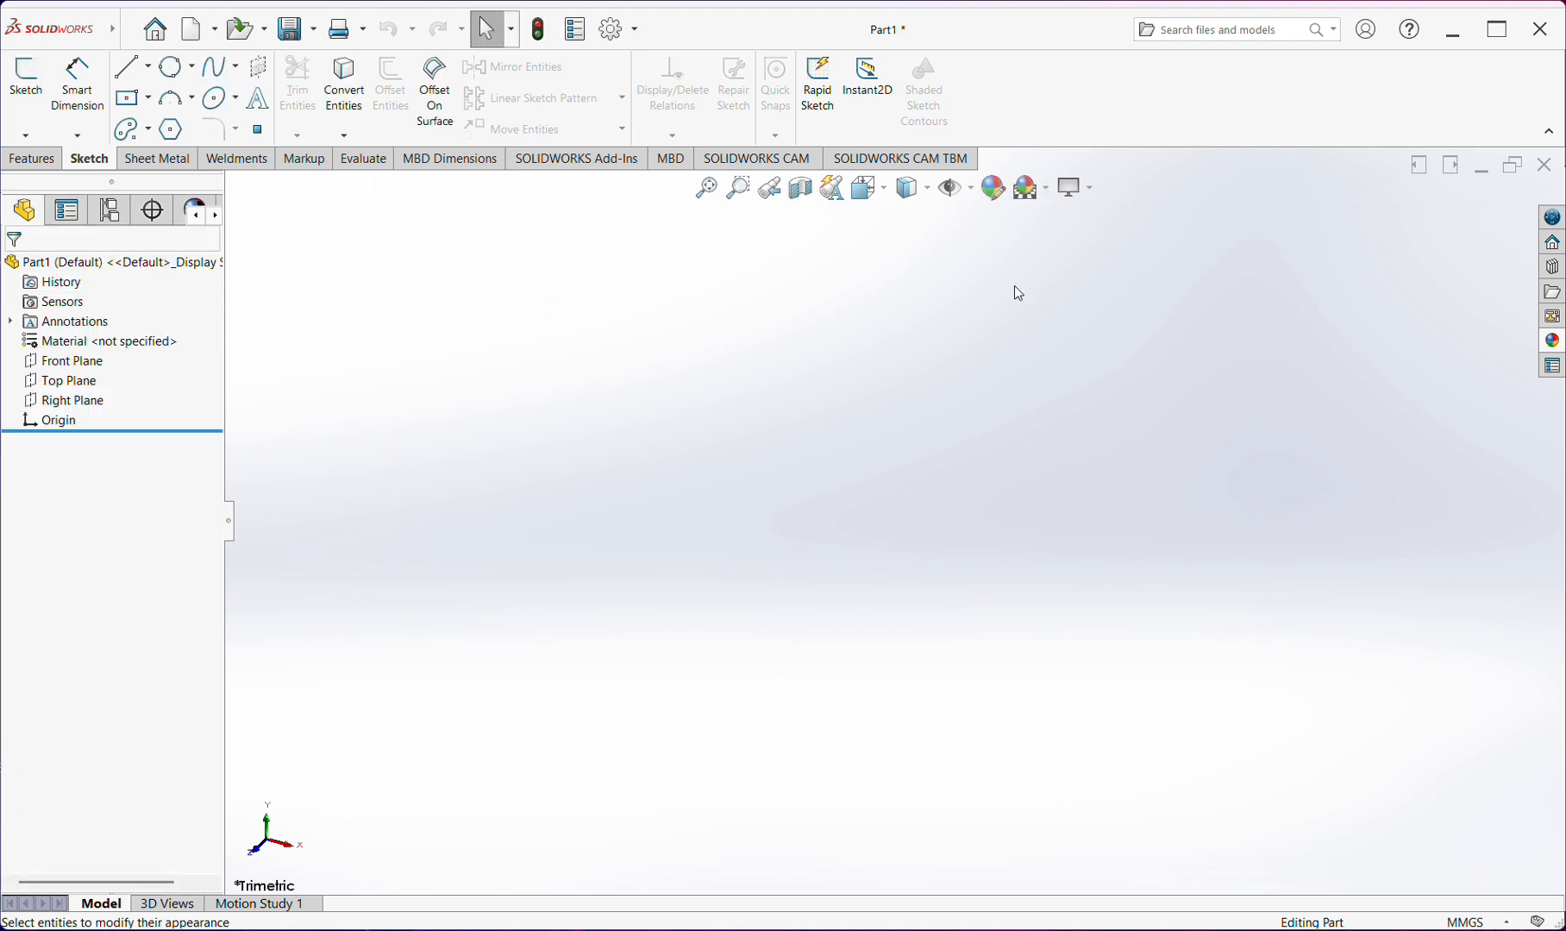
pyautogui.click(1045, 191)
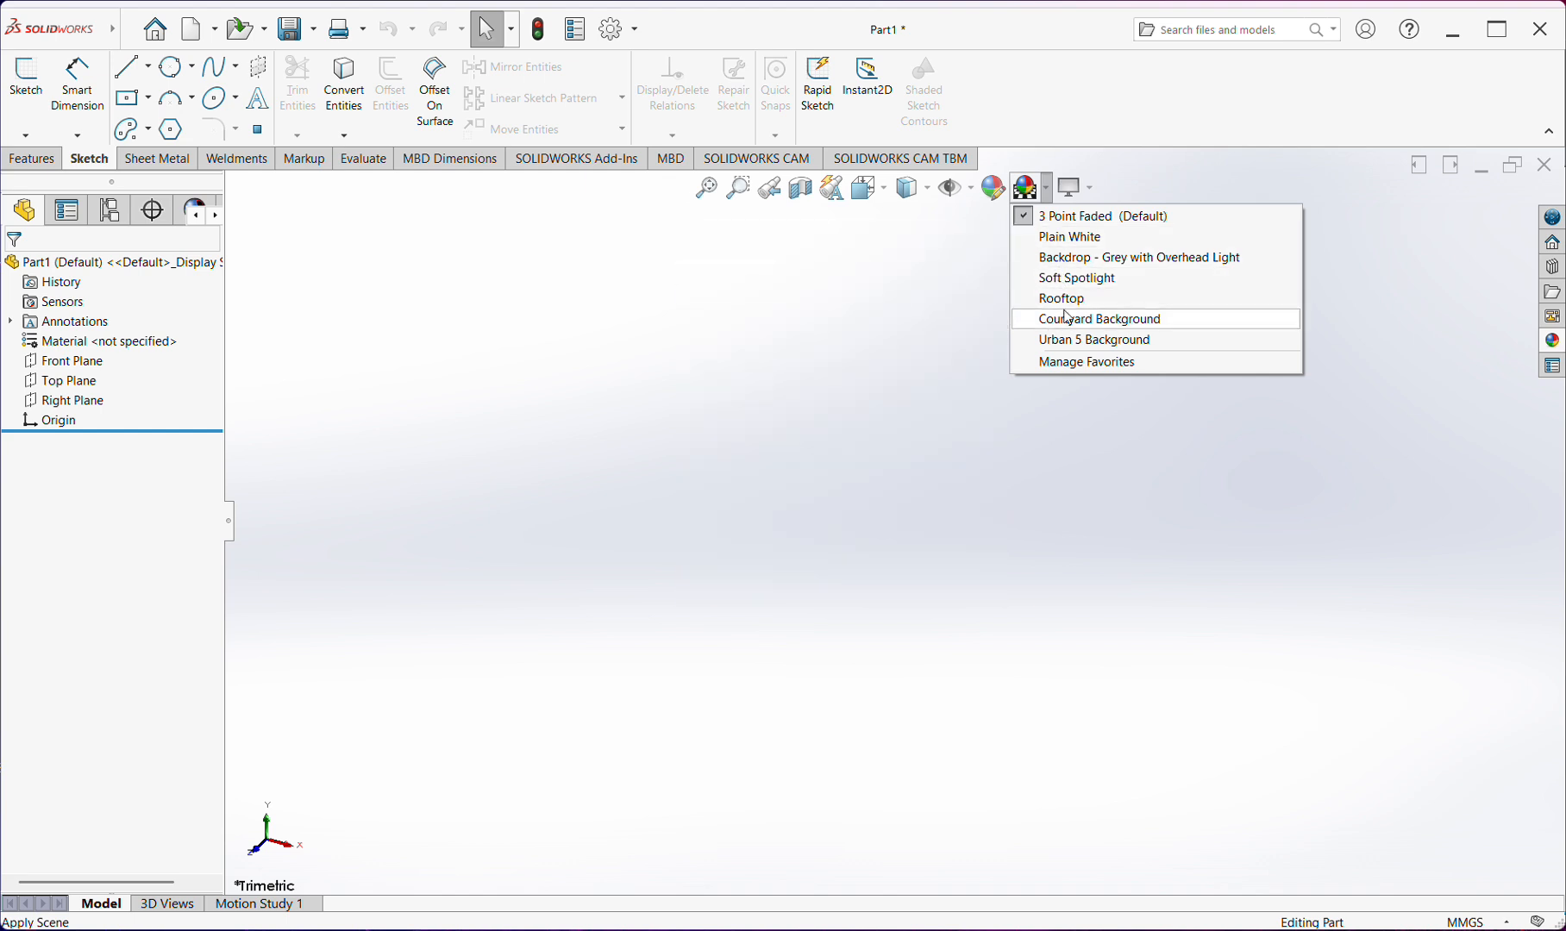
pyautogui.click(1146, 444)
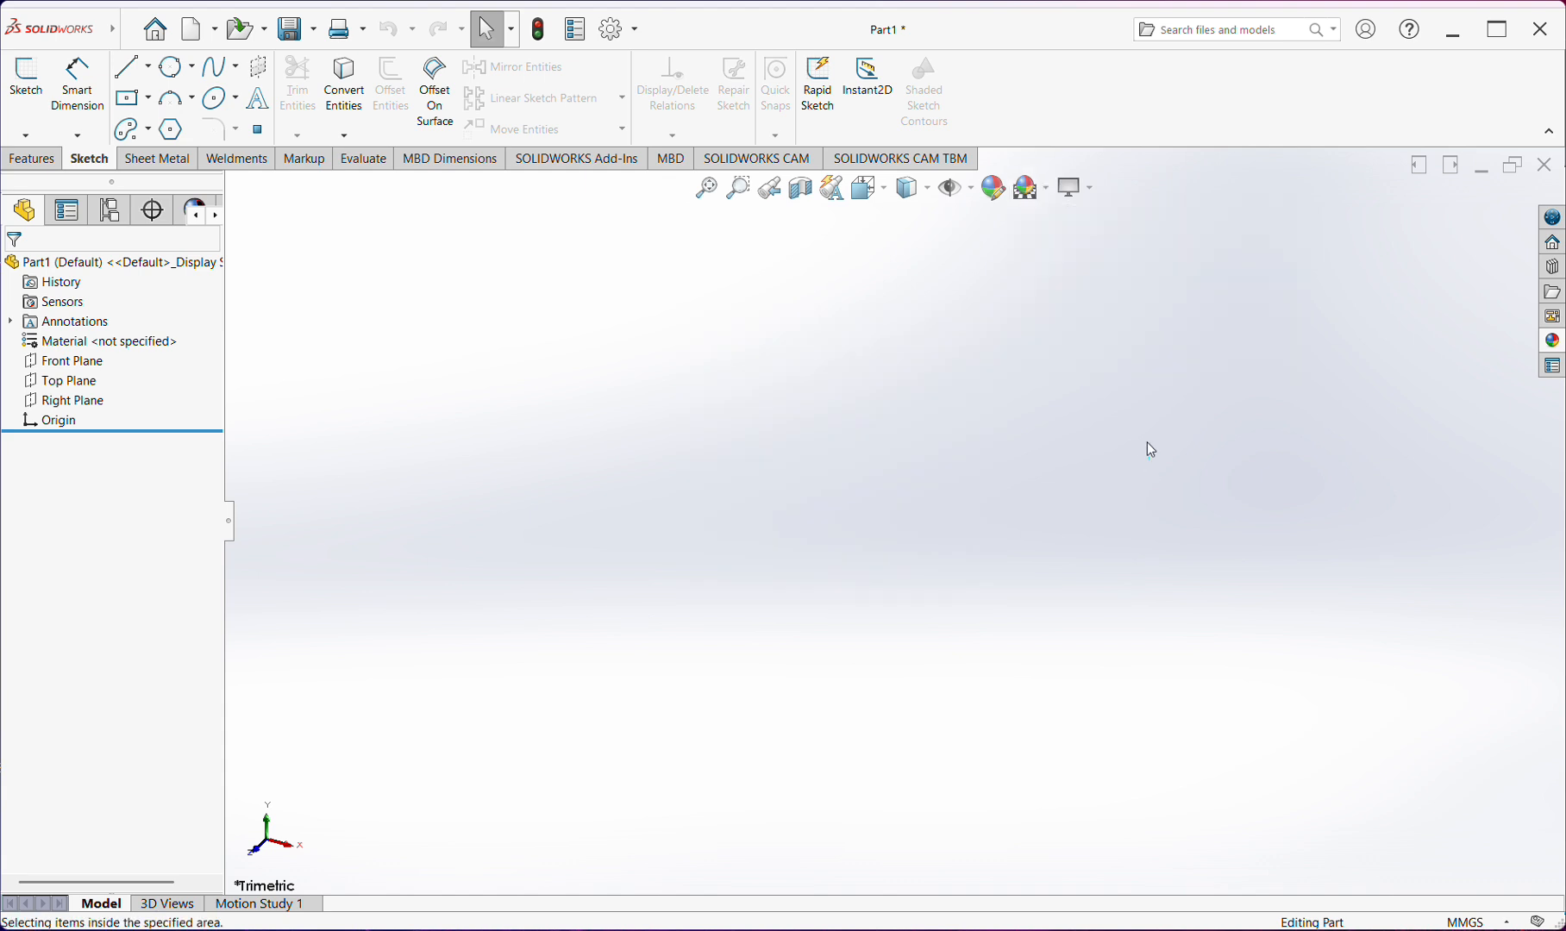
pyautogui.click(1092, 192)
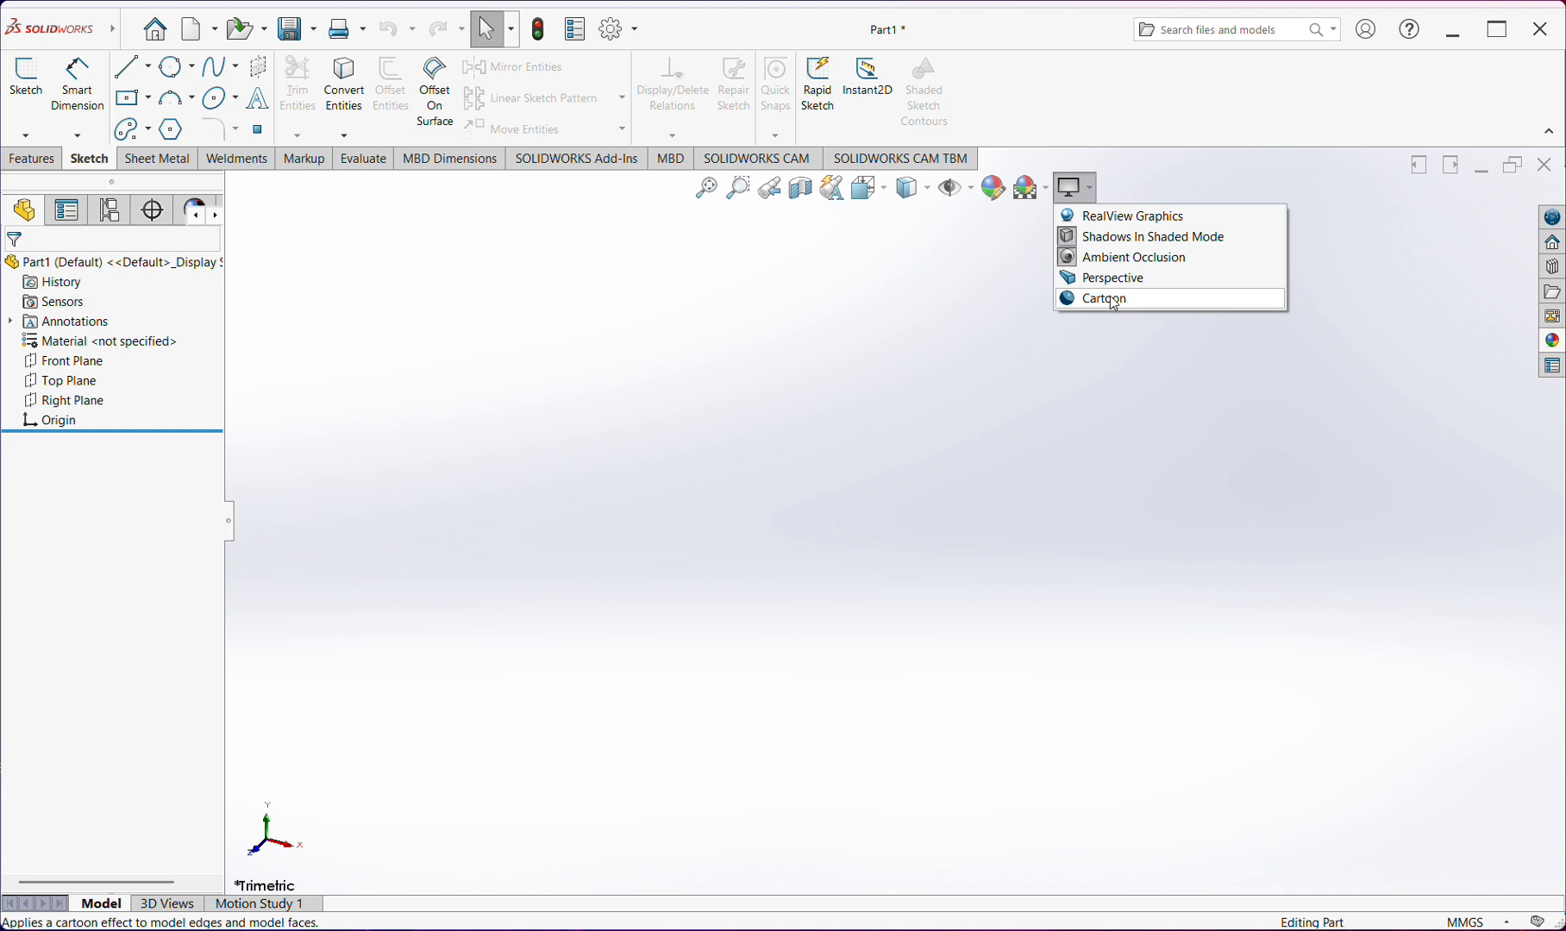
pyautogui.click(982, 297)
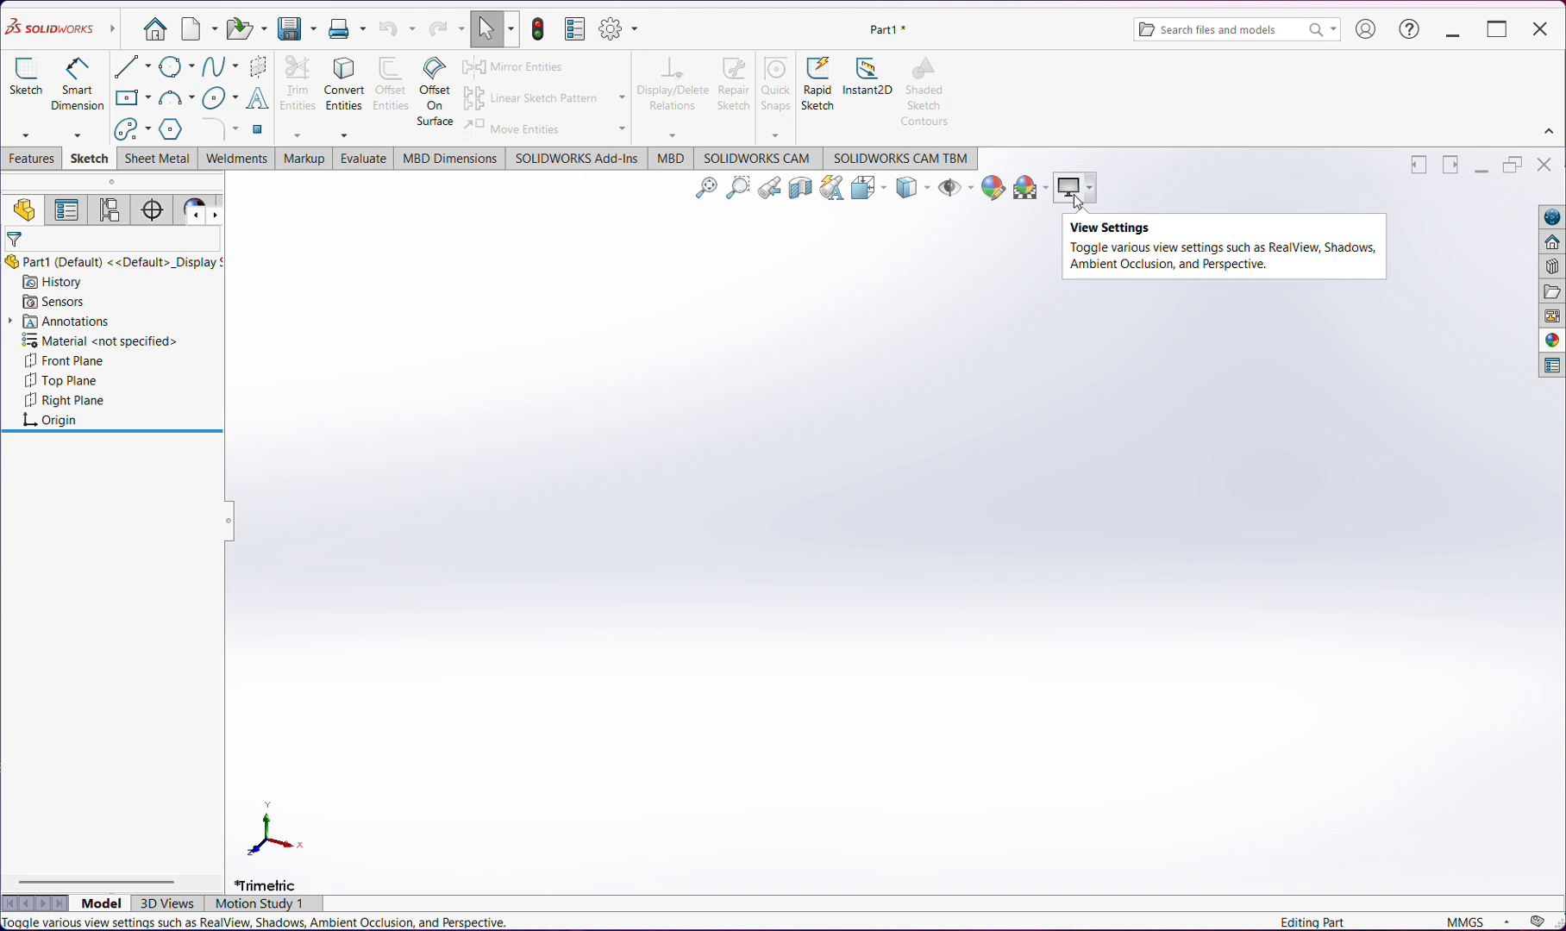
# Add in the Toolbox from the Design Library, dismissing the save reminder
pyautogui.click(1553, 245)
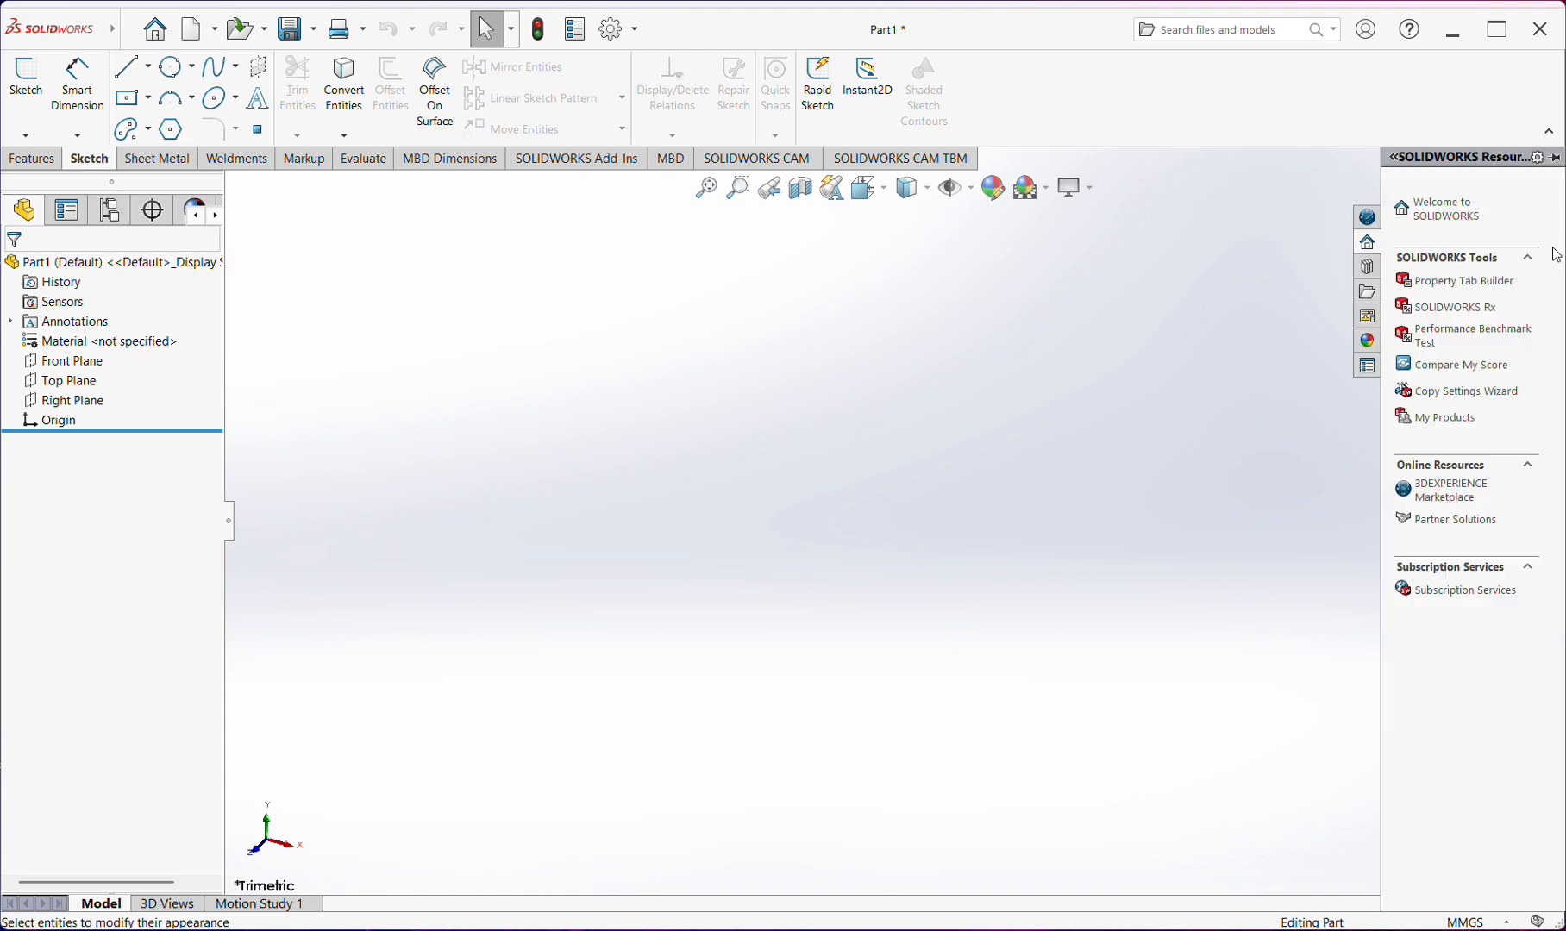
pyautogui.click(1369, 268)
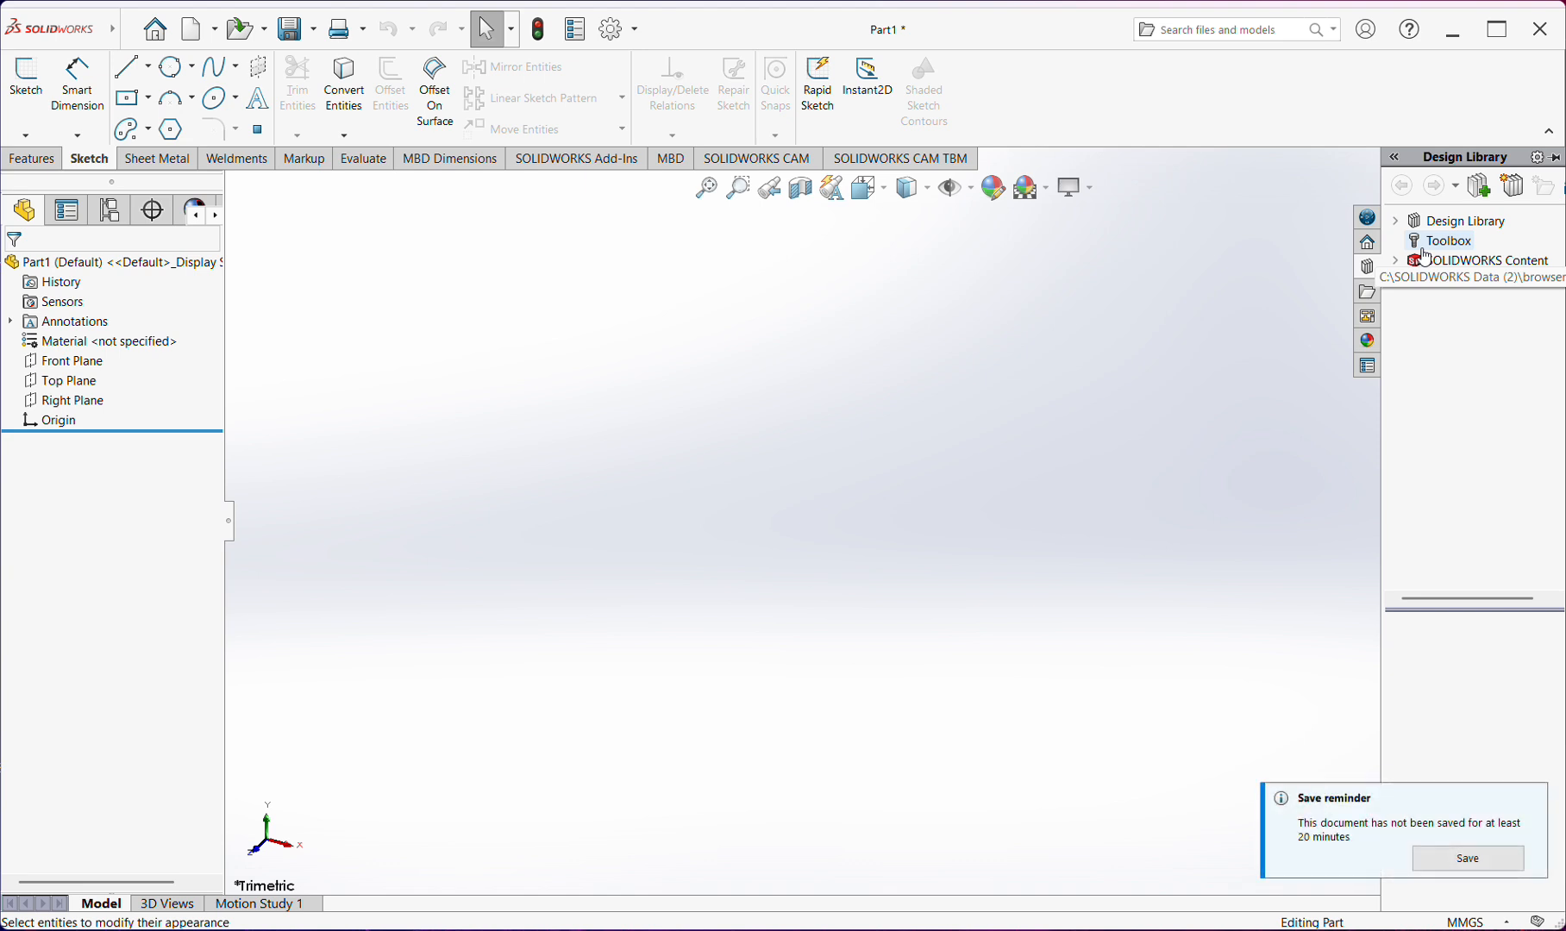
pyautogui.click(1428, 243)
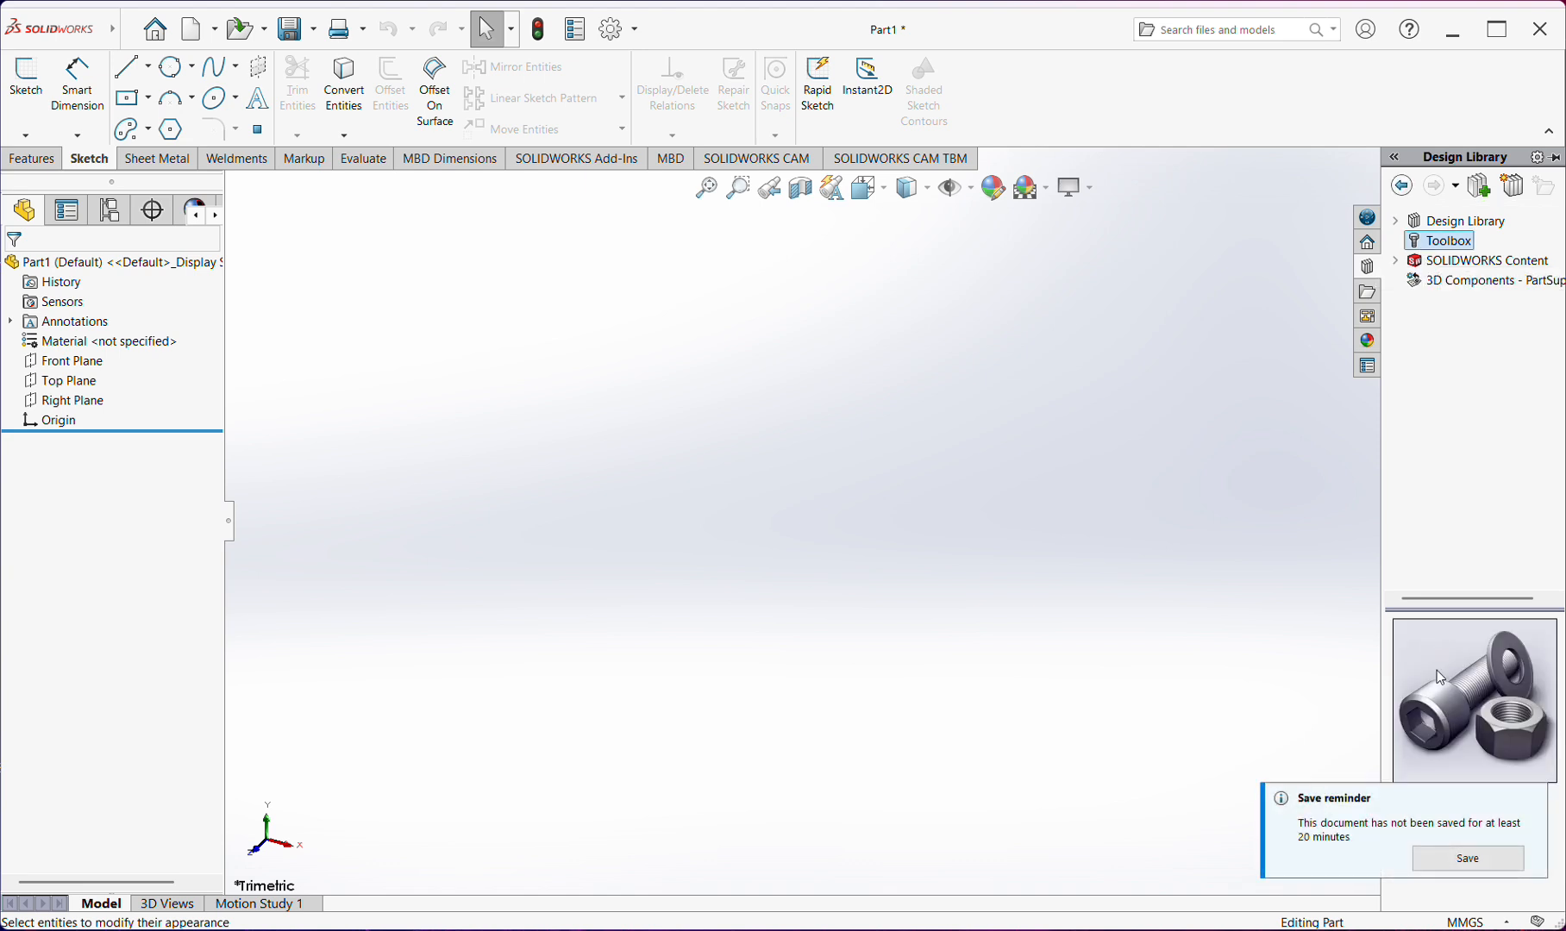
pyautogui.click(1531, 802)
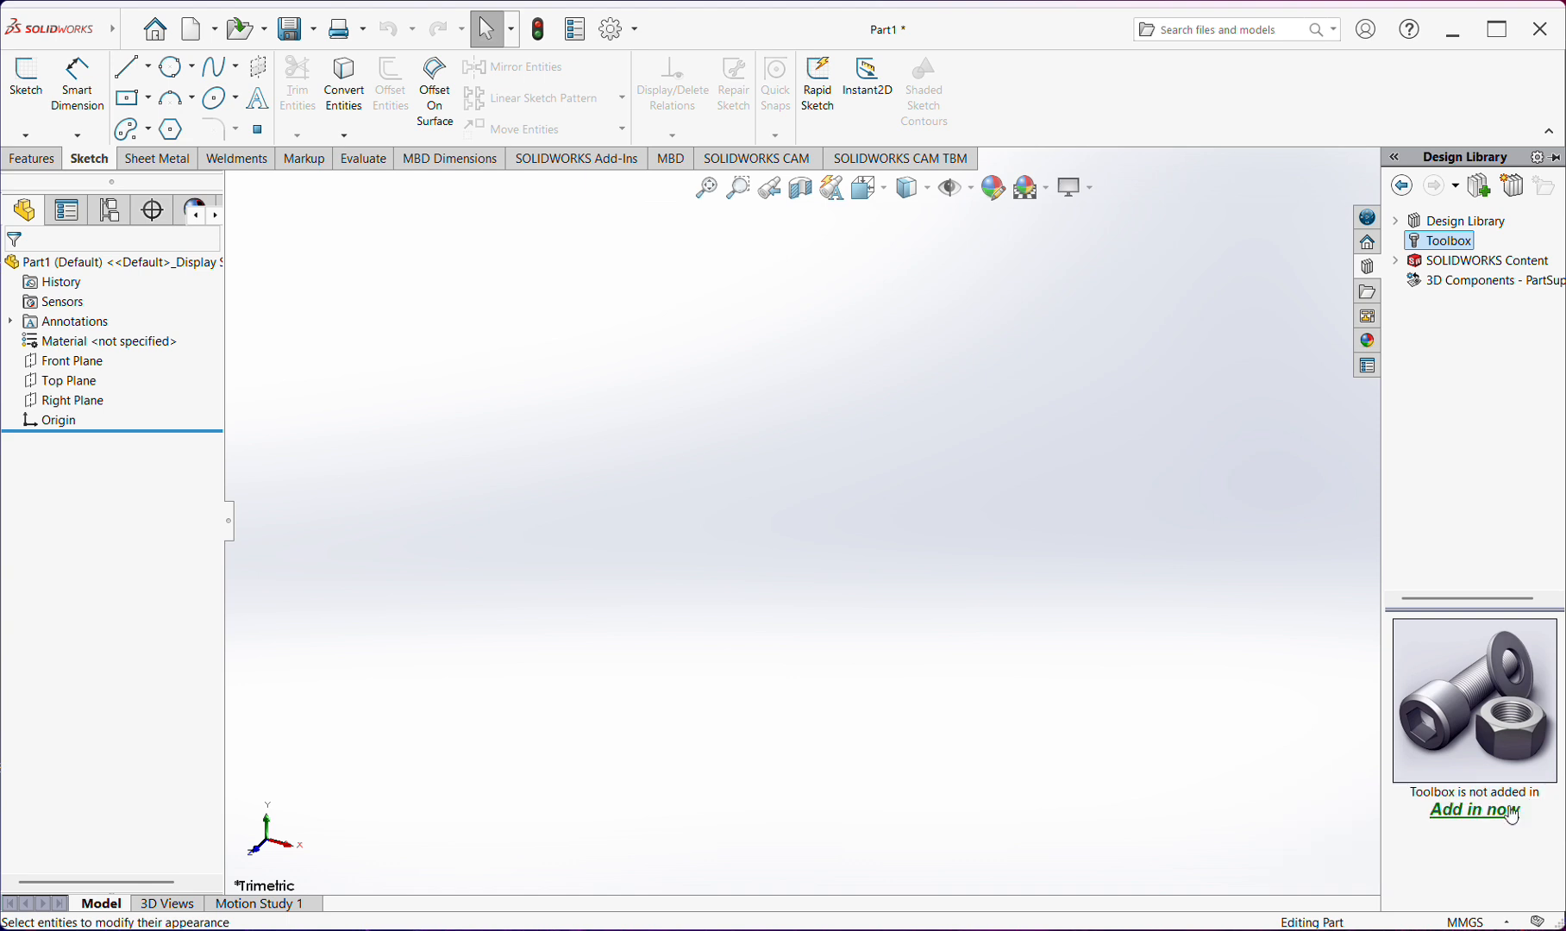
pyautogui.click(1458, 808)
# Browse the Toolbox standards and open the IS standard's folder
pyautogui.scroll(-1, 1457, 783)
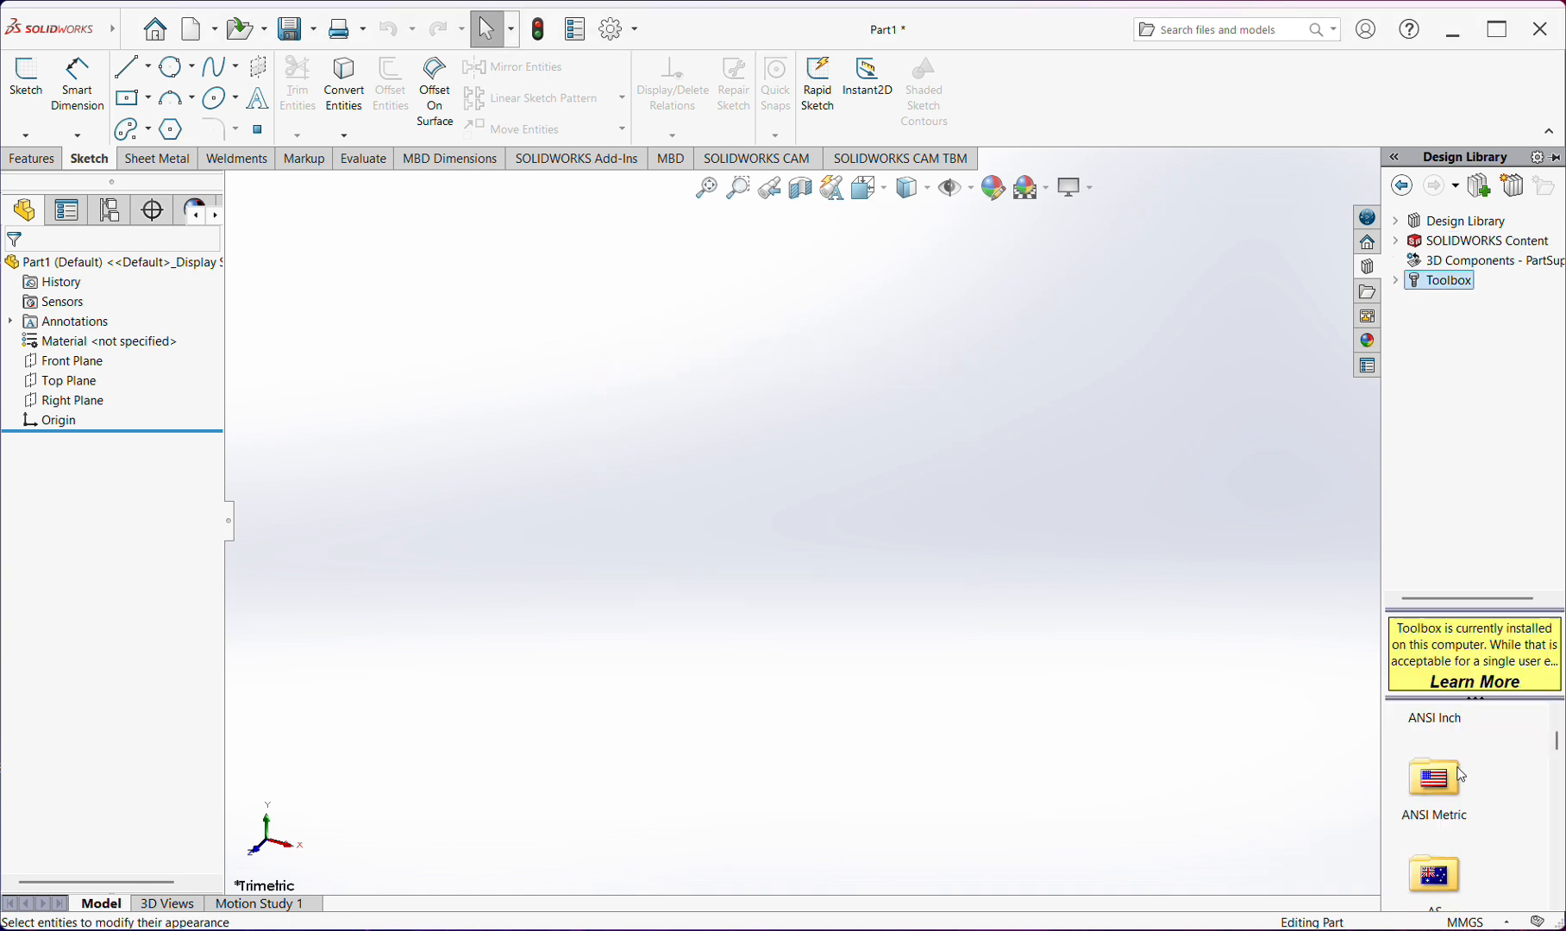
pyautogui.scroll(-2, 1449, 782)
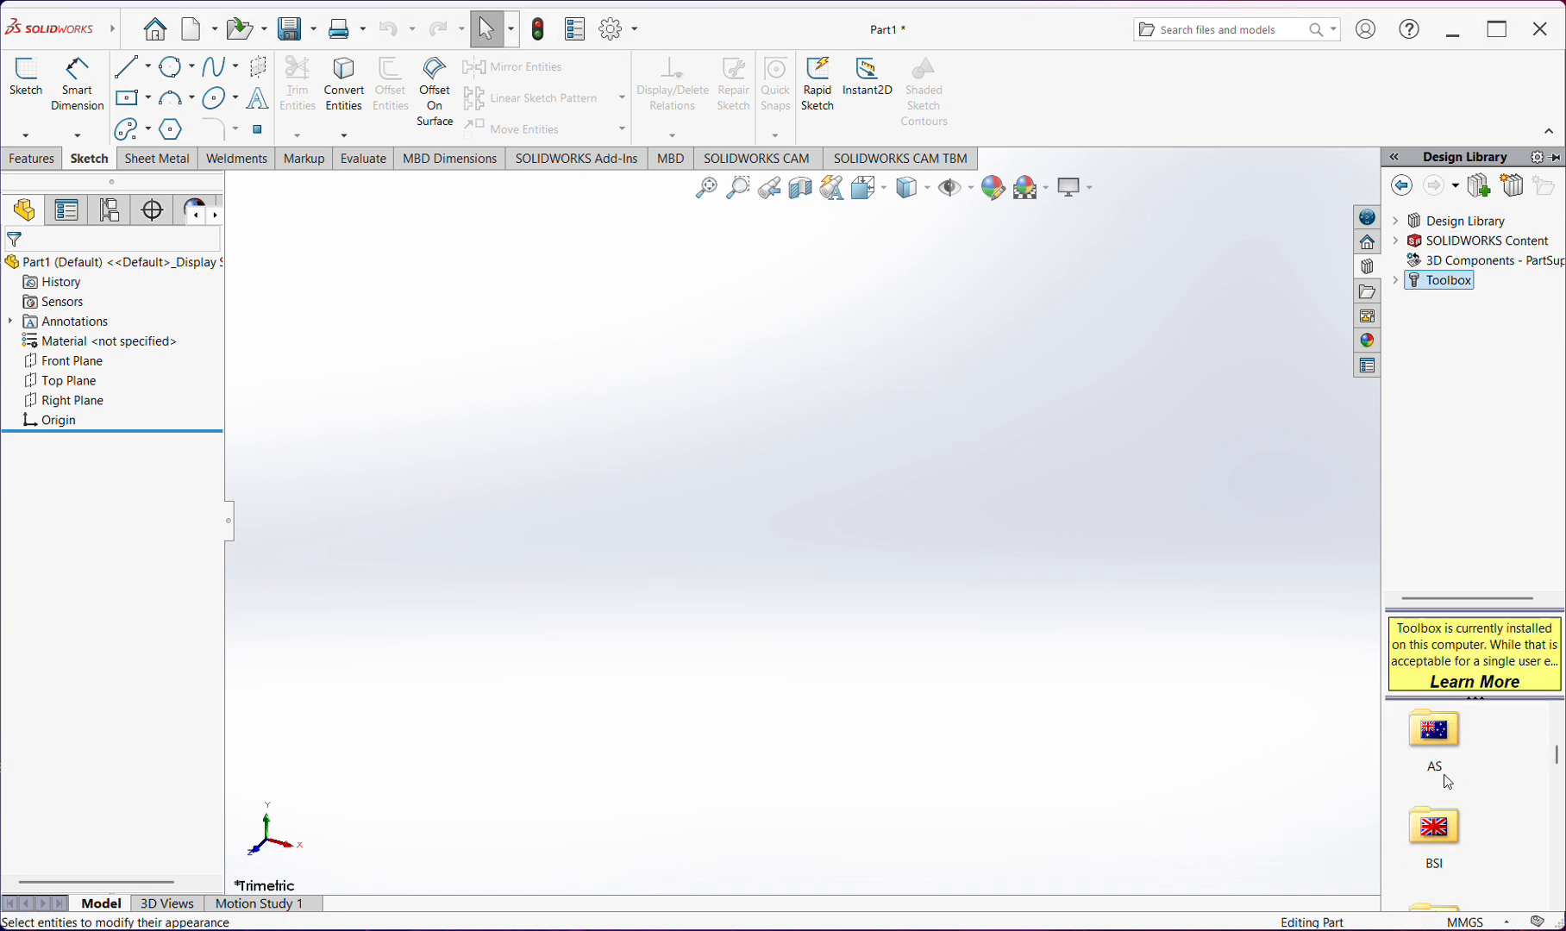
pyautogui.scroll(-1, 1447, 785)
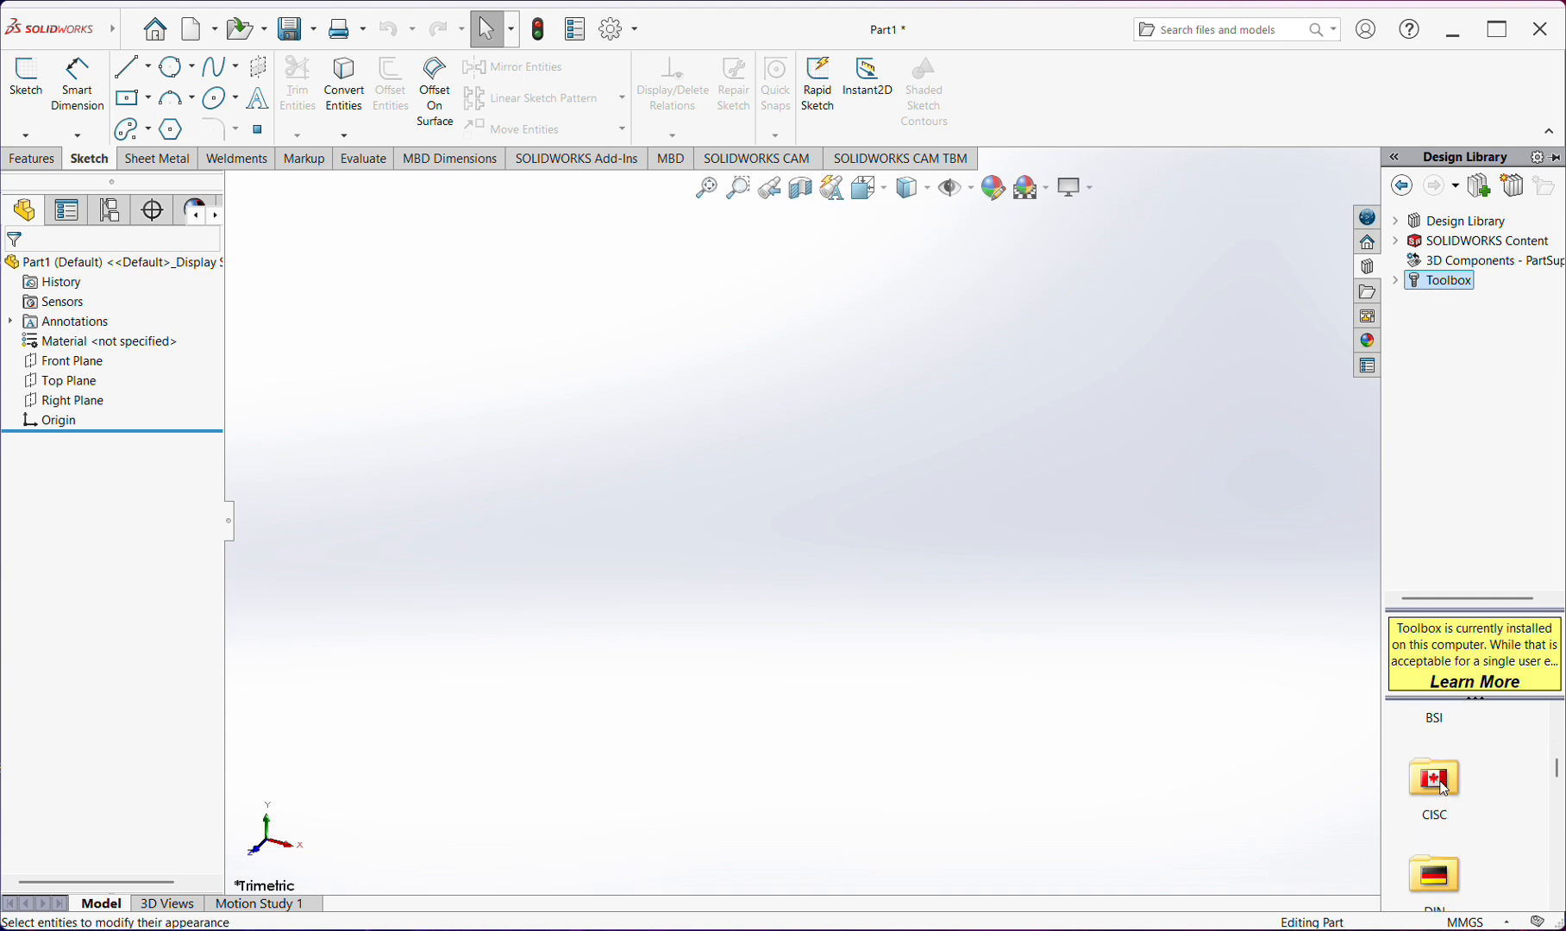
pyautogui.scroll(-1, 1445, 789)
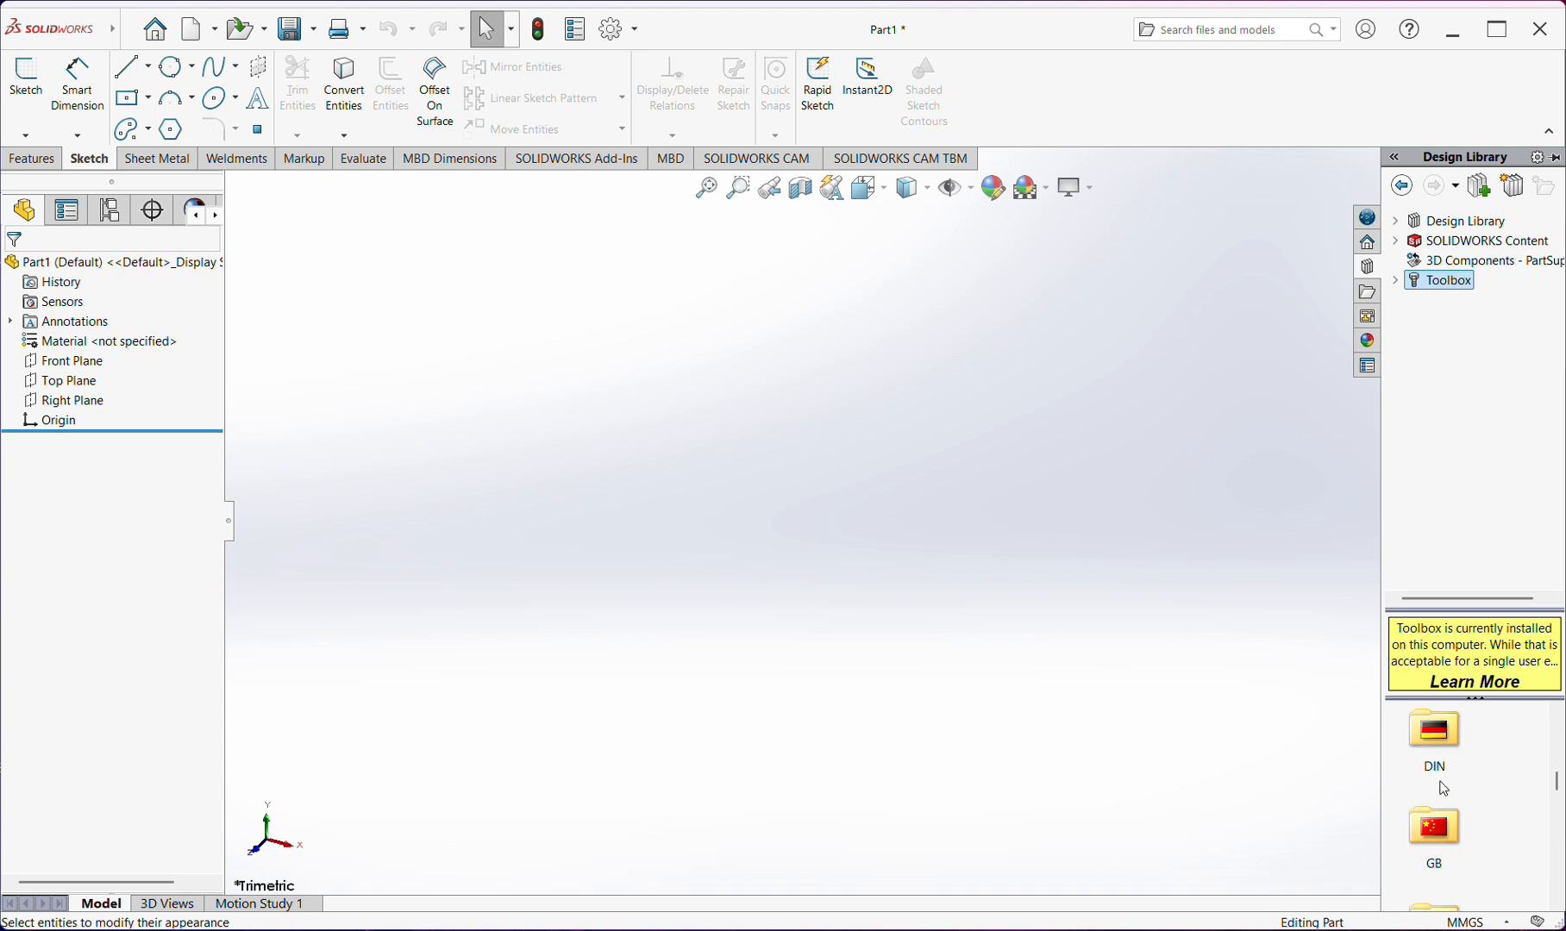
pyautogui.scroll(-1, 1445, 789)
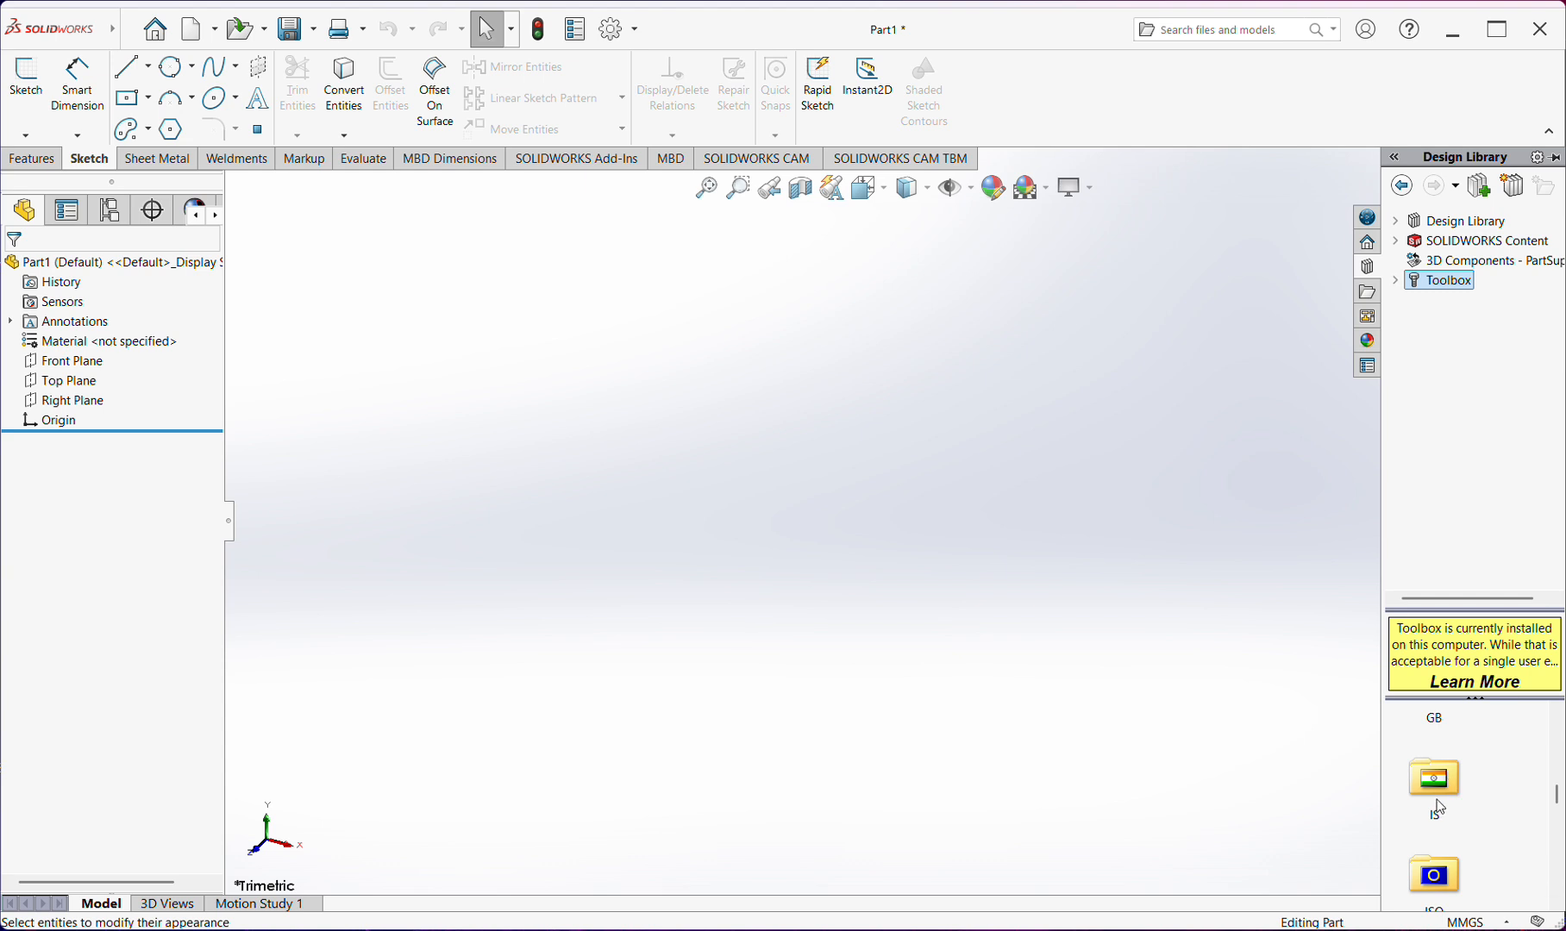
pyautogui.click(1435, 788)
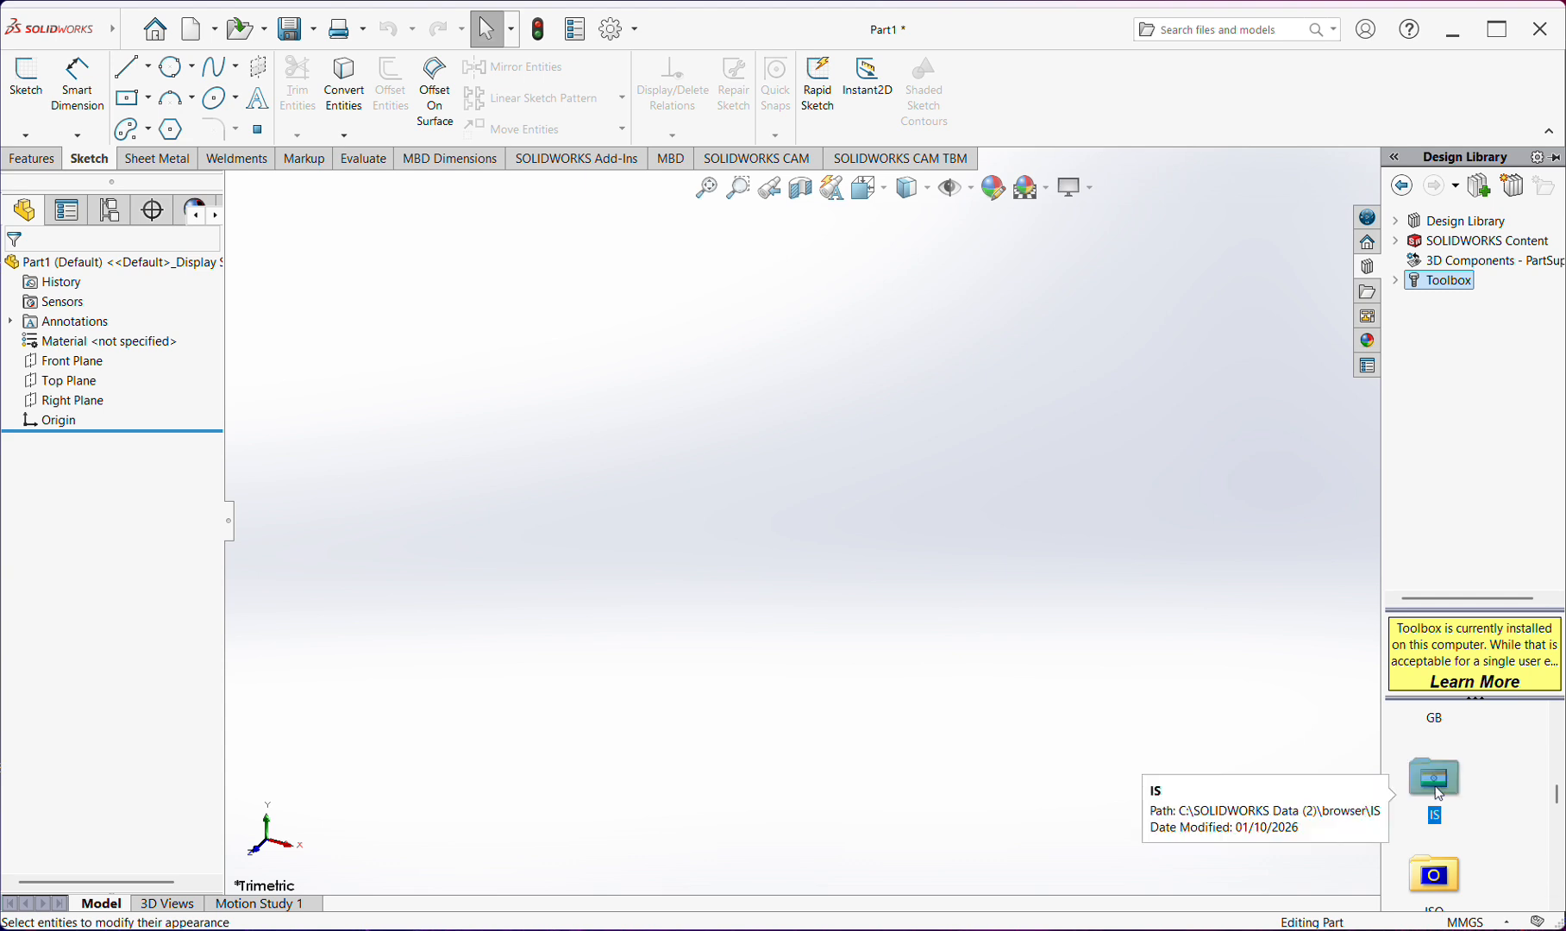
pyautogui.doubleClick(1436, 789)
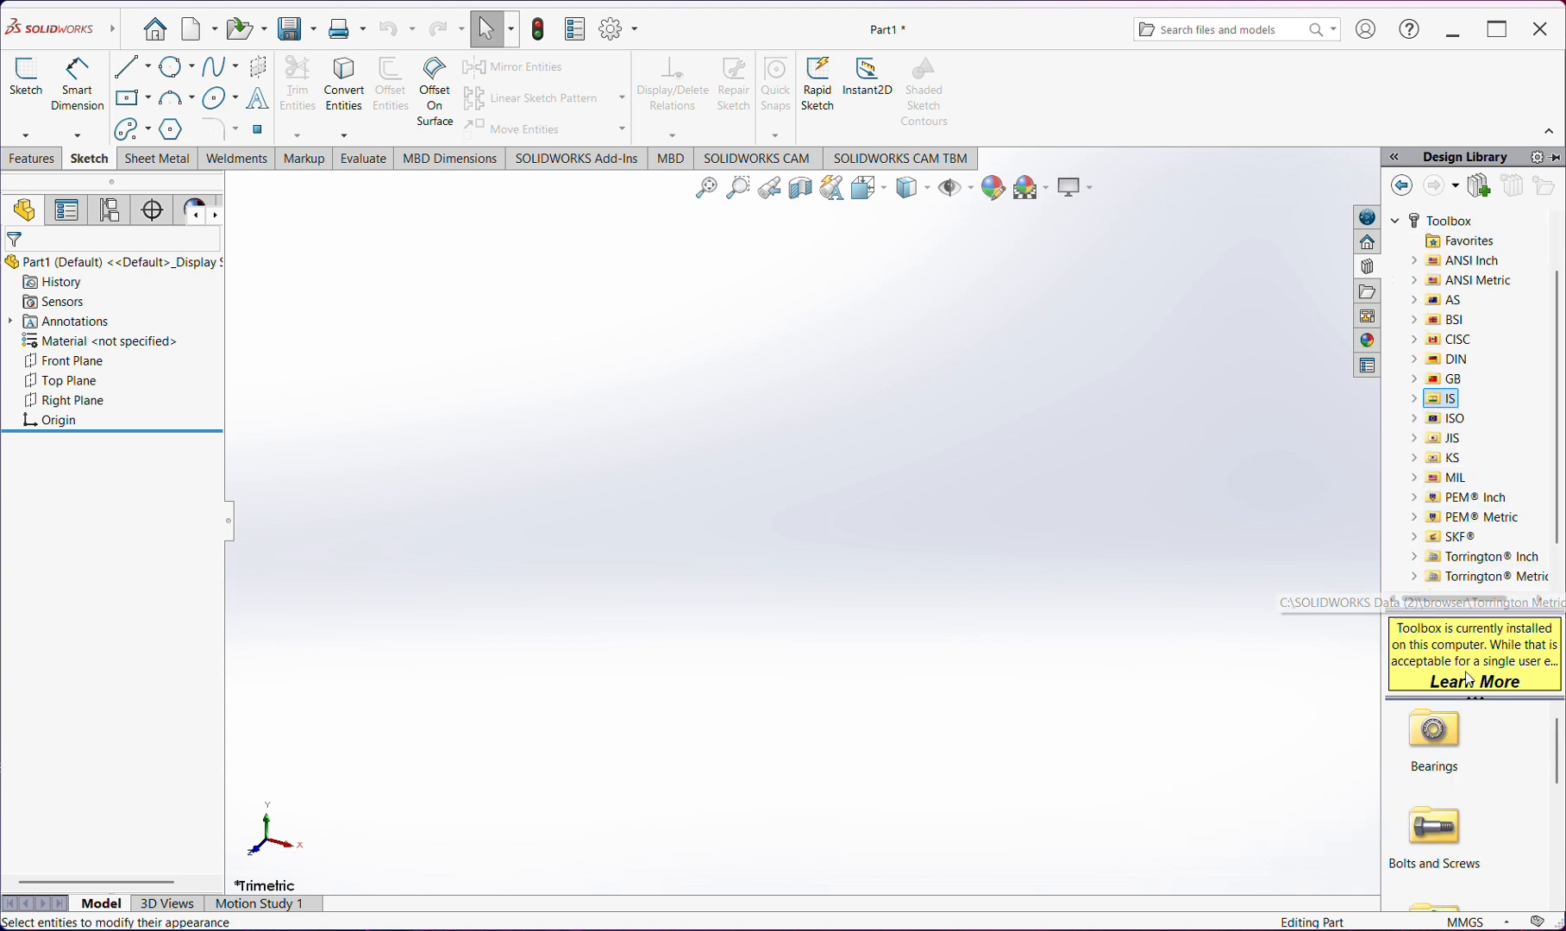
# Examine the IS standard's component folders and the top-level entries of the Design Library
pyautogui.scroll(-3, 1457, 776)
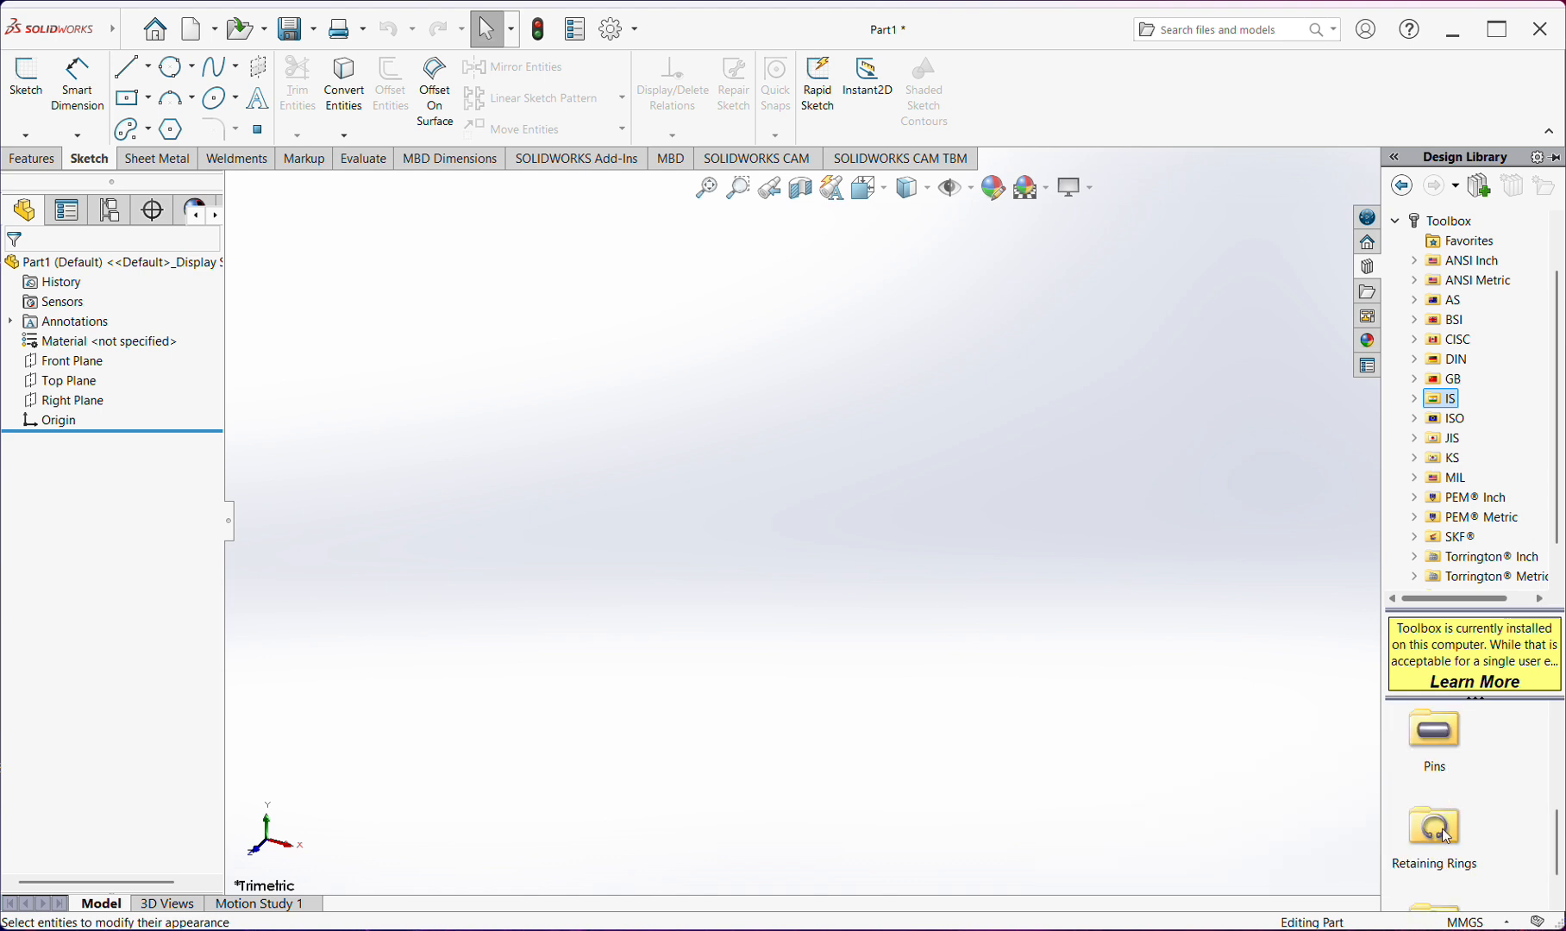
pyautogui.scroll(-1, 1449, 835)
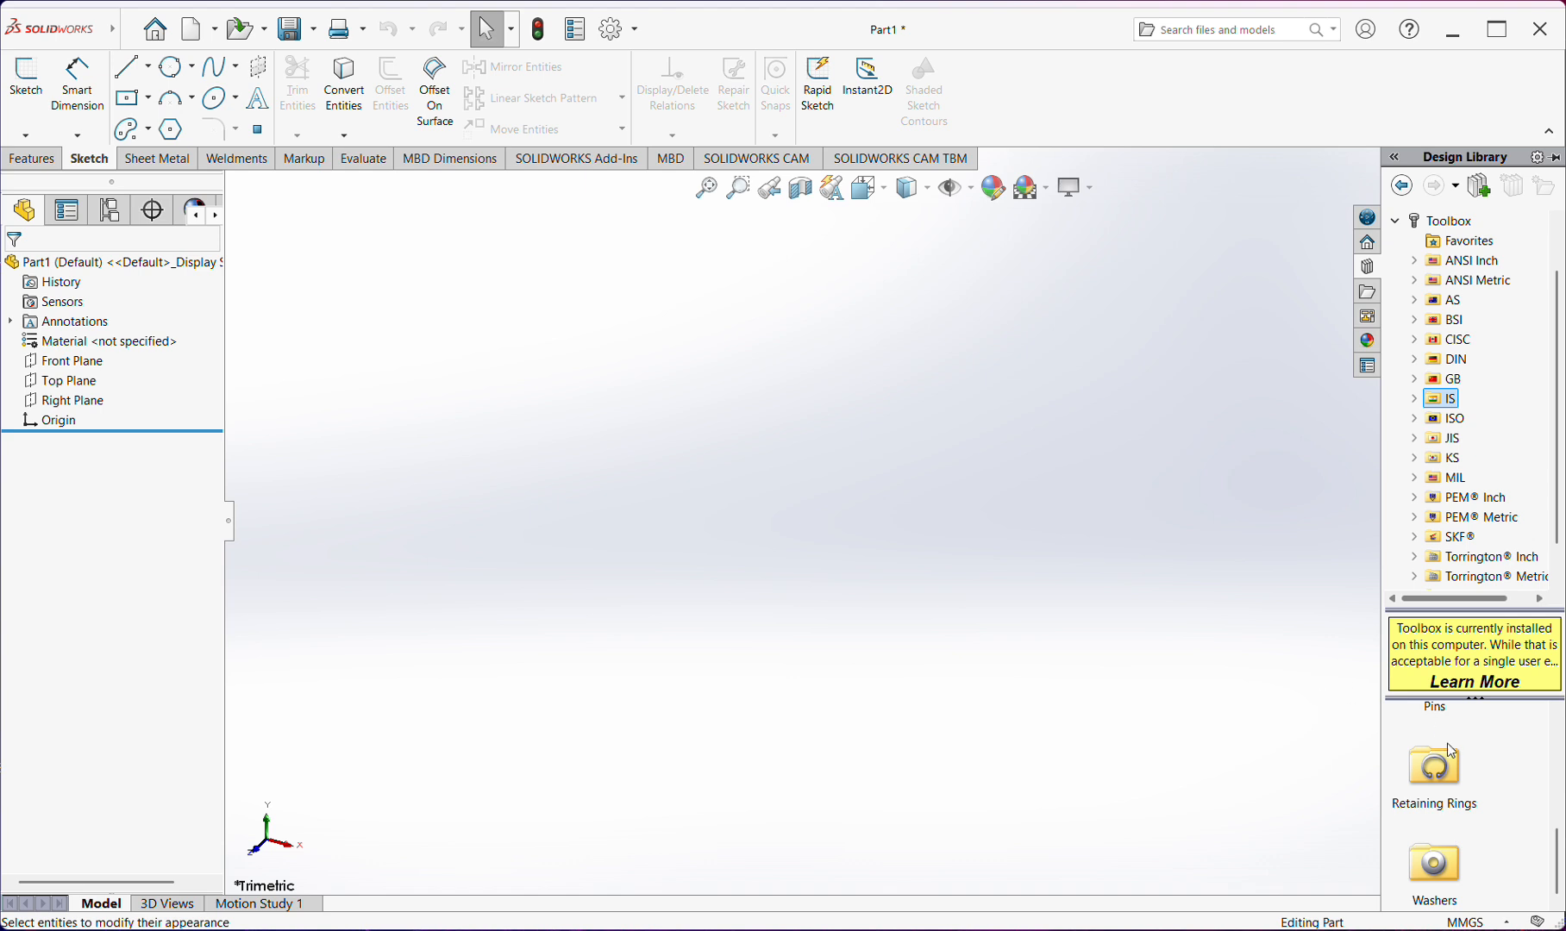
pyautogui.scroll(5, 1454, 758)
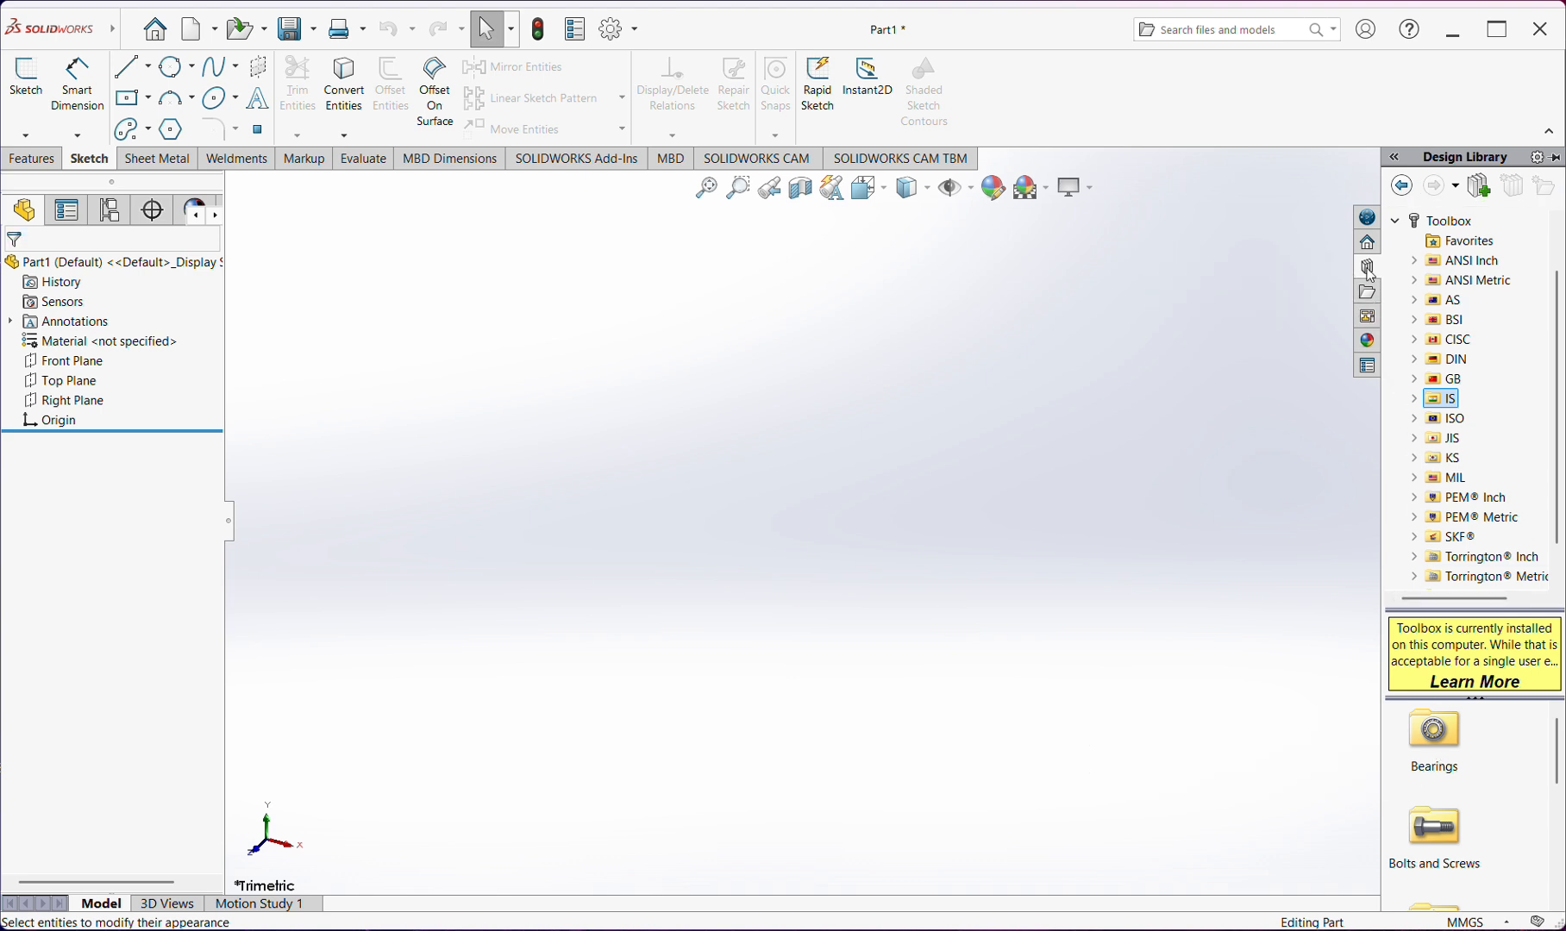
pyautogui.click(1205, 320)
pyautogui.click(1548, 270)
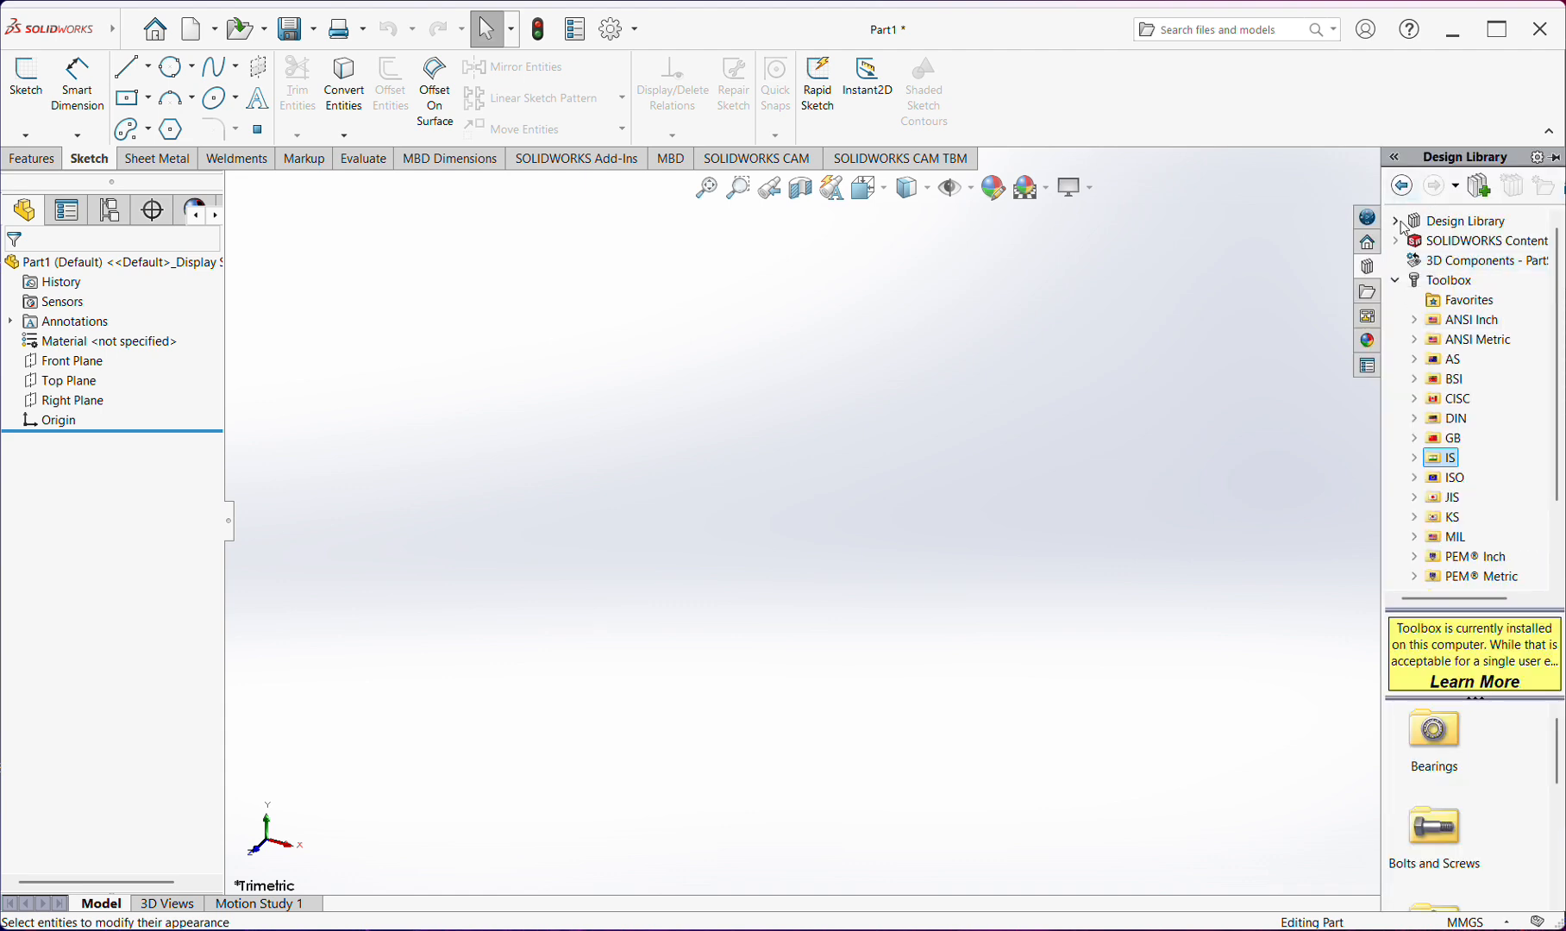
pyautogui.click(1401, 222)
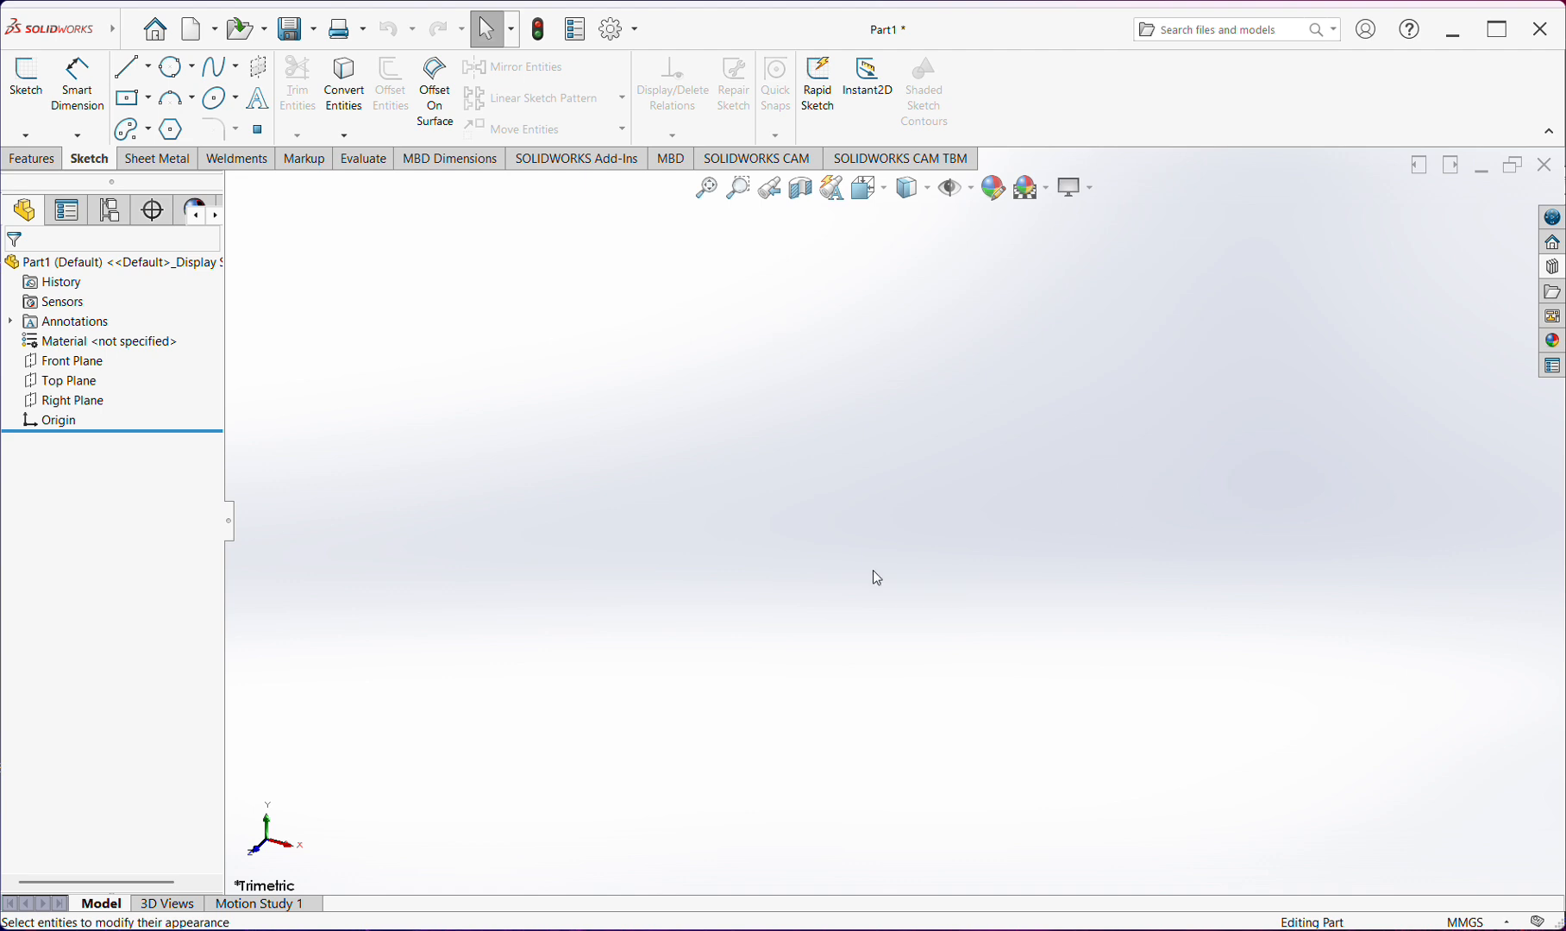
# Inspect the Front, Top and Right planes one after another in the graphics area, leaving nothing selected
pyautogui.click(69, 362)
pyautogui.click(62, 380)
pyautogui.click(86, 401)
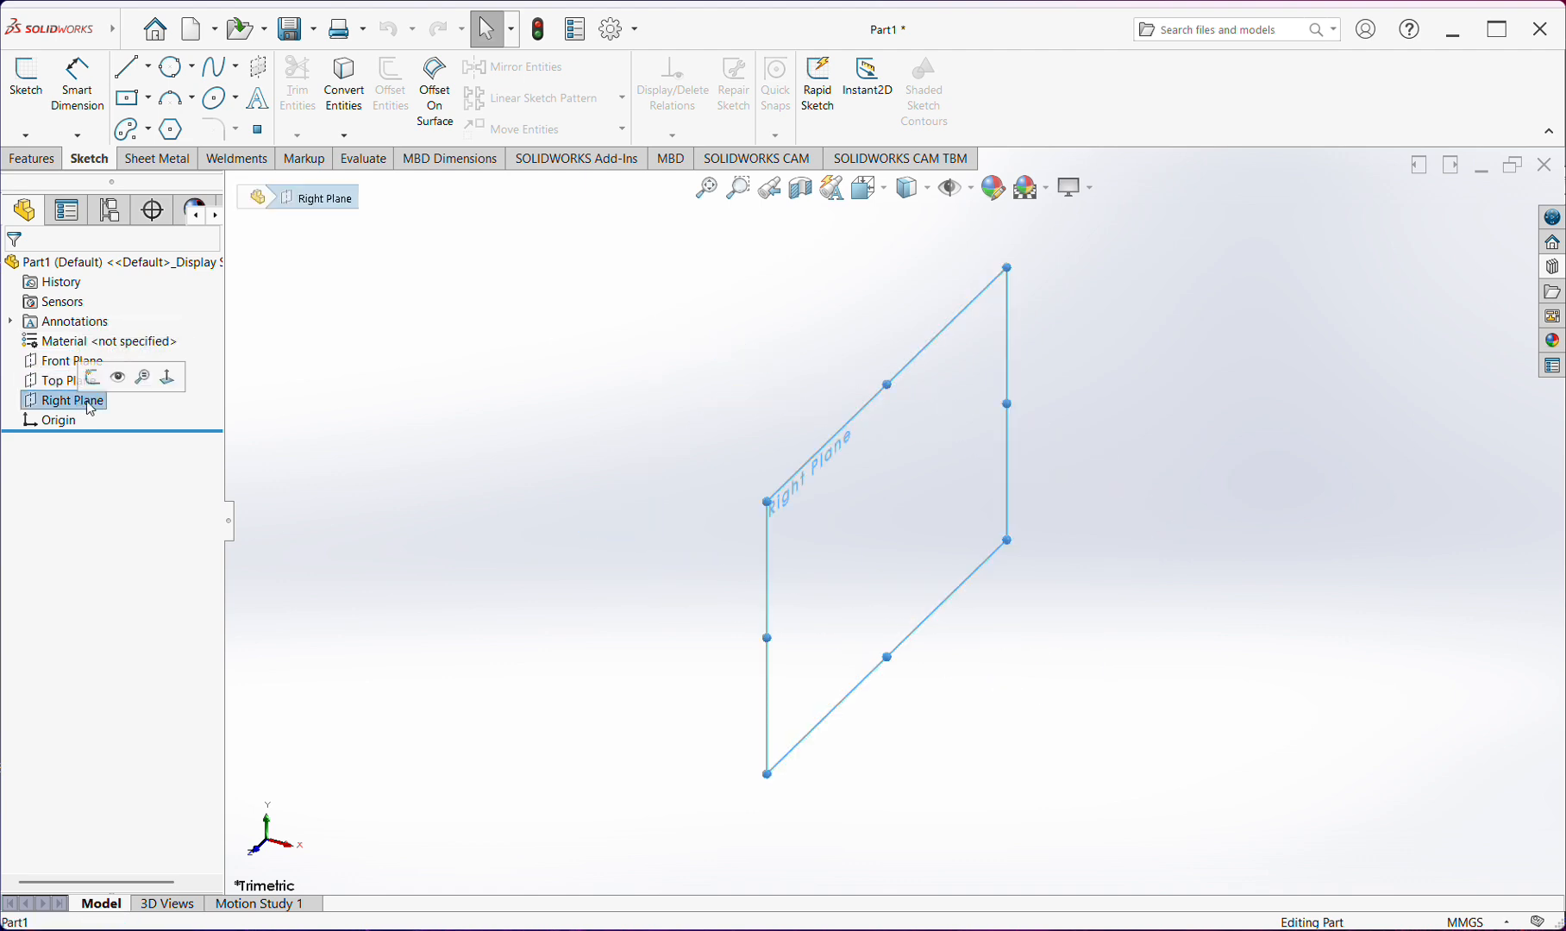
pyautogui.click(381, 392)
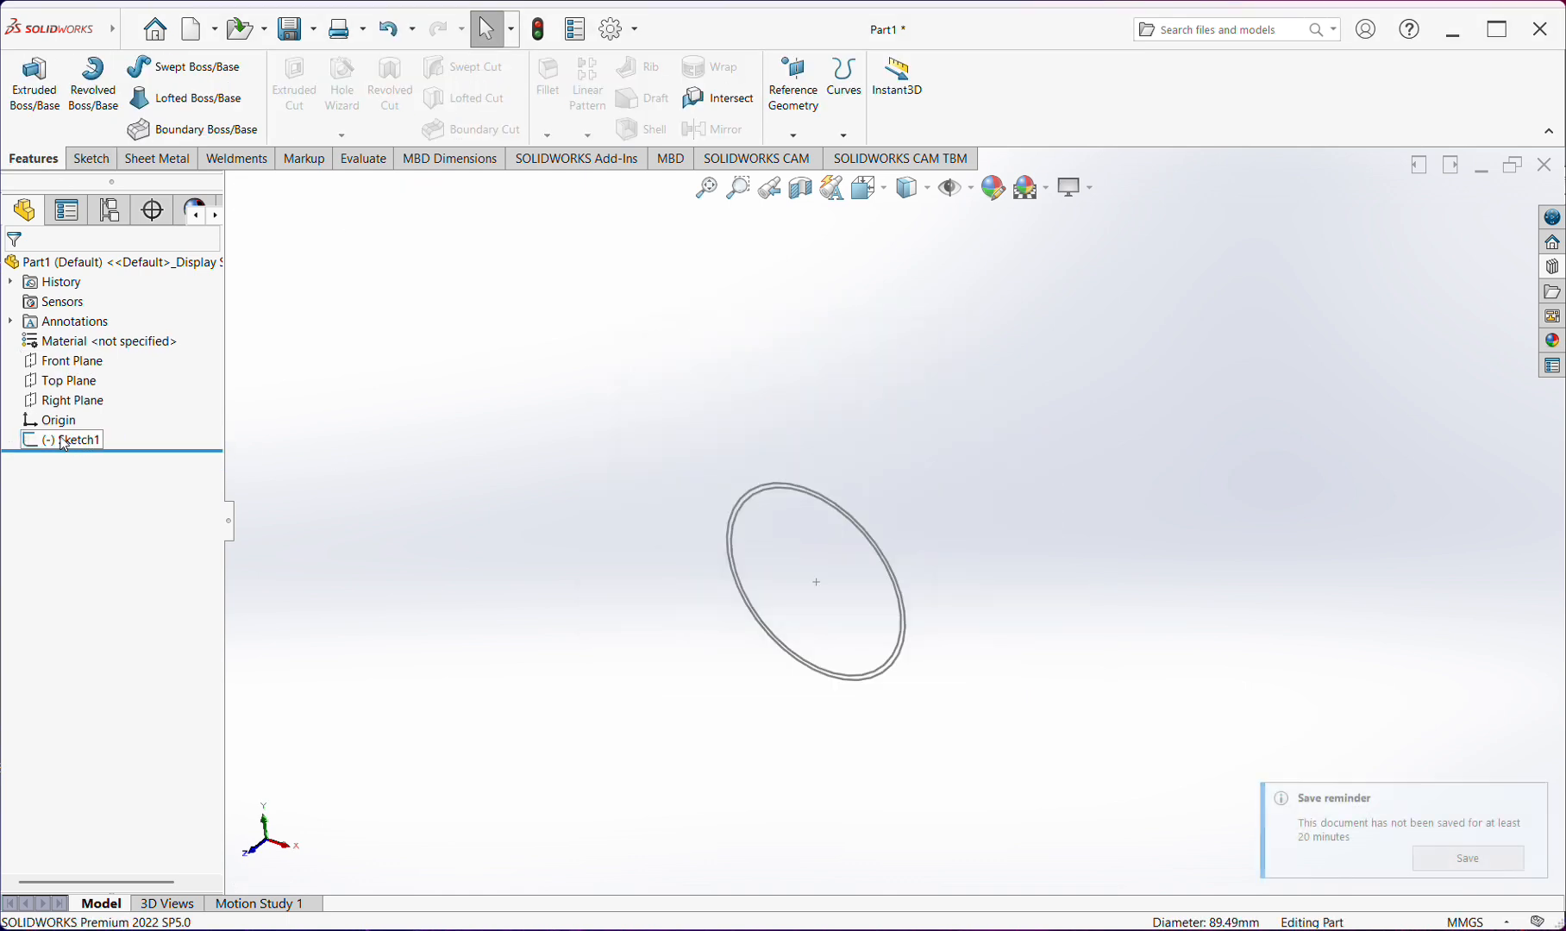
# Delete the existing Sketch1 from the part
pyautogui.click(67, 439)
pyautogui.press('Delete')
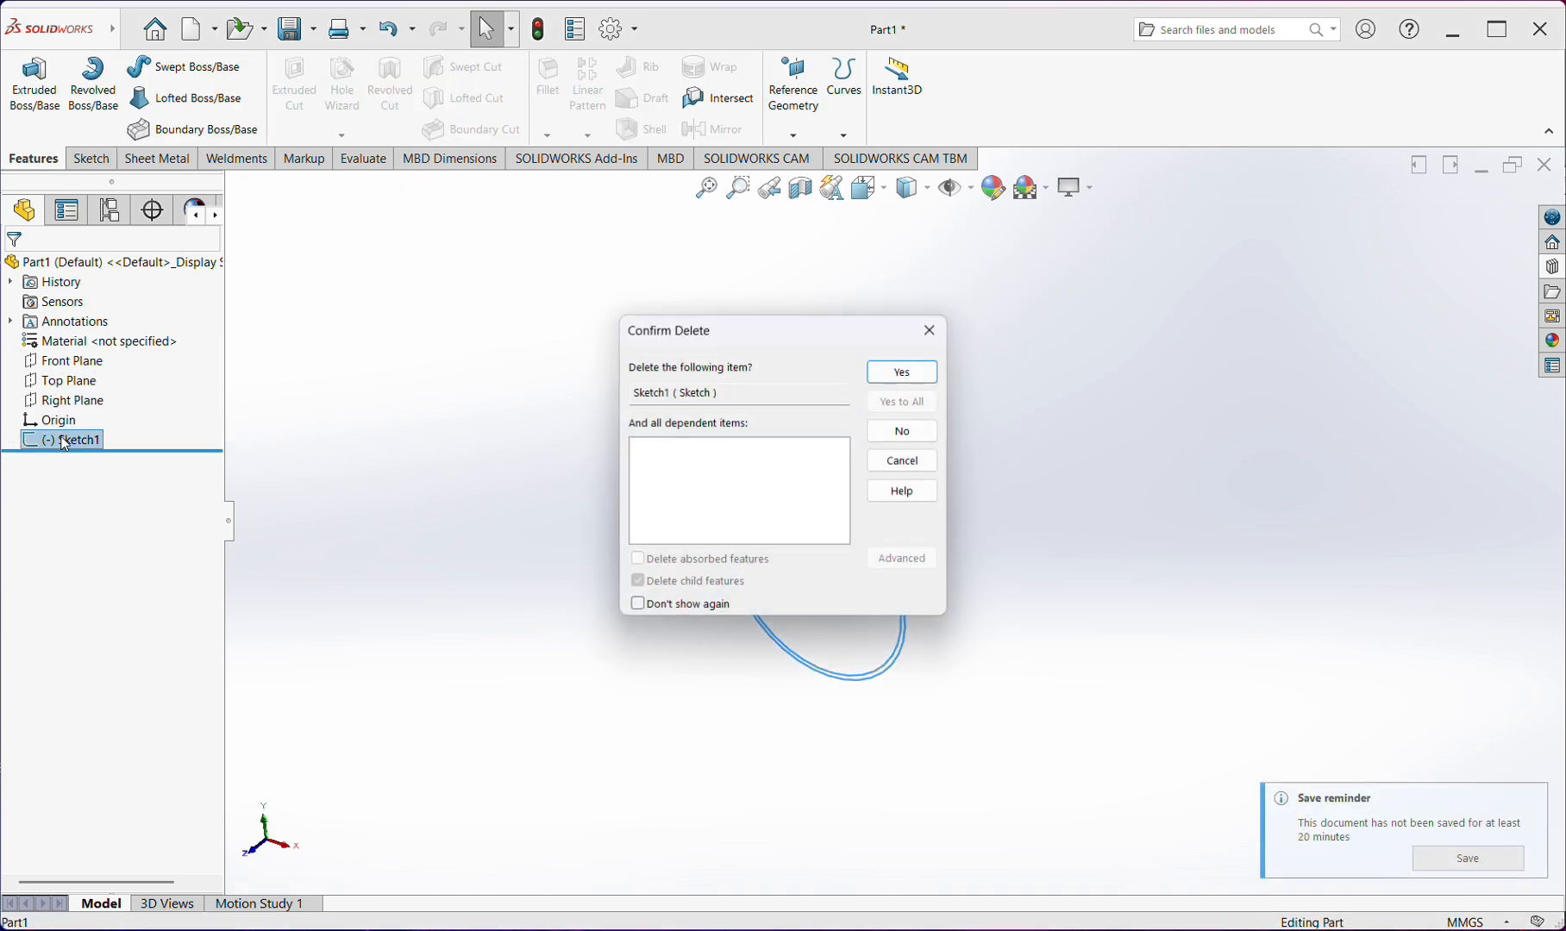
pyautogui.press('Return')
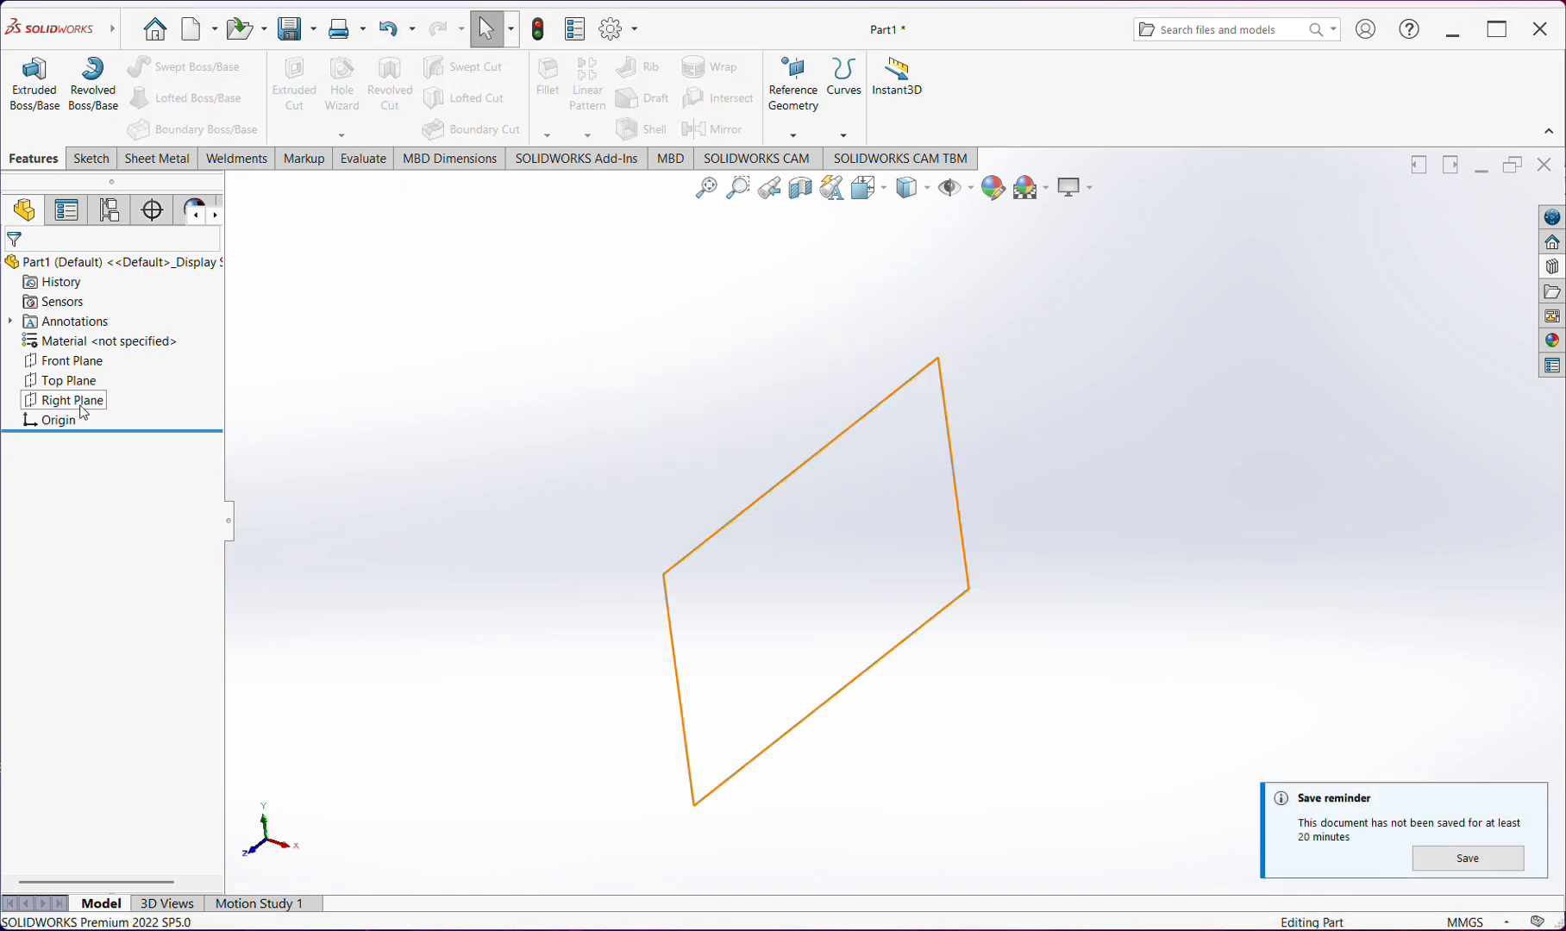
# Start a new sketch on the Front Plane
pyautogui.click(94, 159)
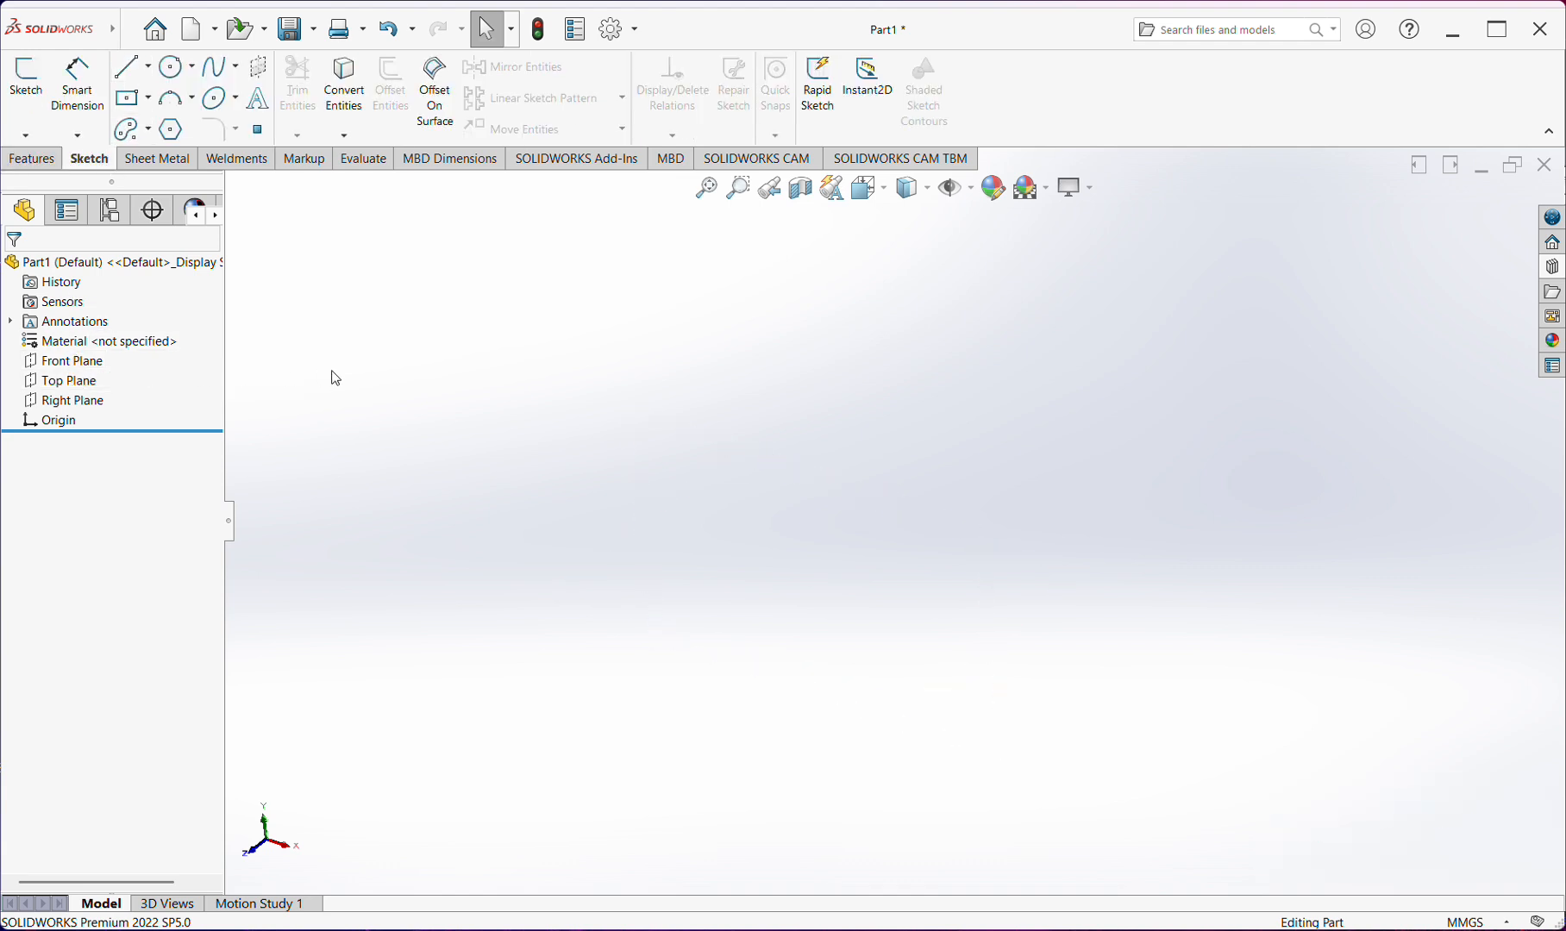
pyautogui.click(95, 367)
pyautogui.click(102, 341)
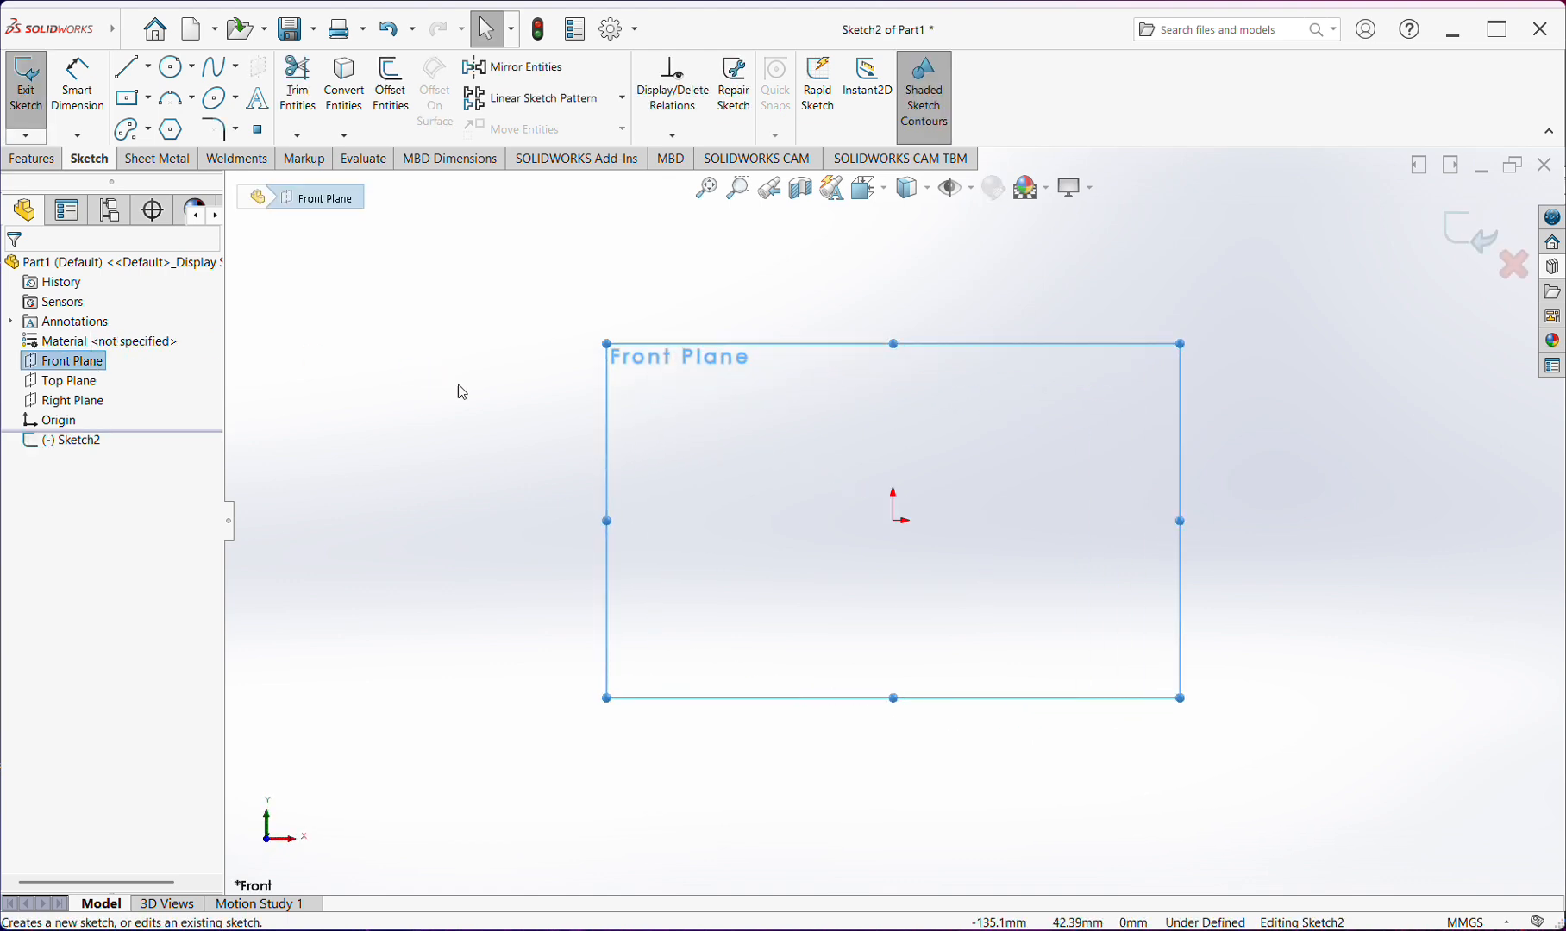
# Sketch a horizontal line about 106.49 mm long from the origin toward positive X and leave the Line tool
pyautogui.click(151, 74)
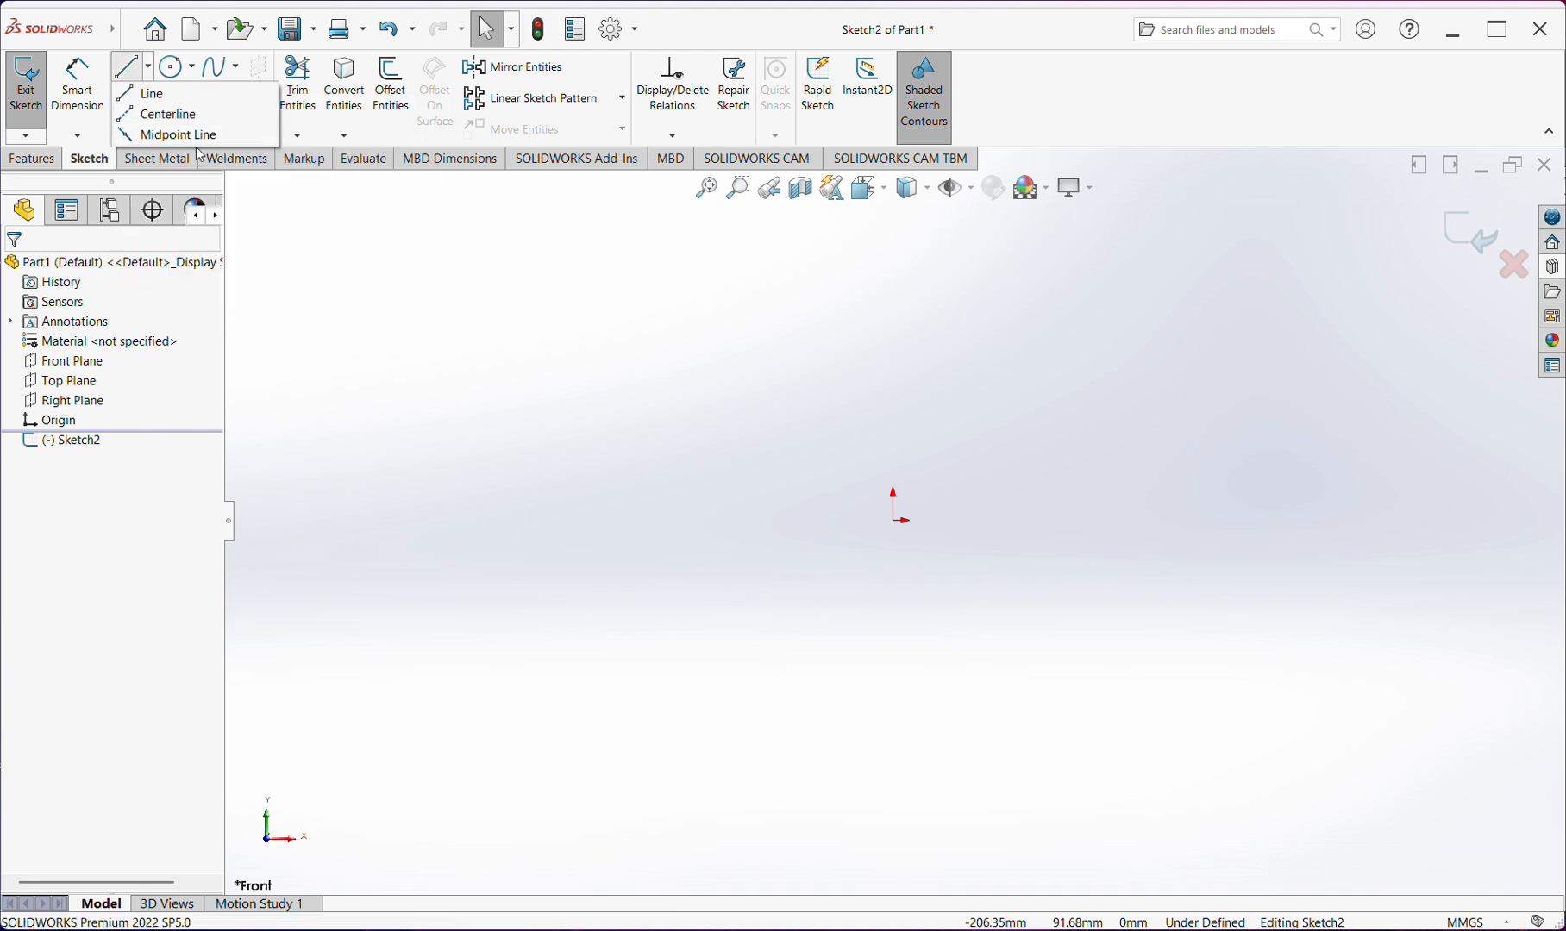
pyautogui.click(182, 95)
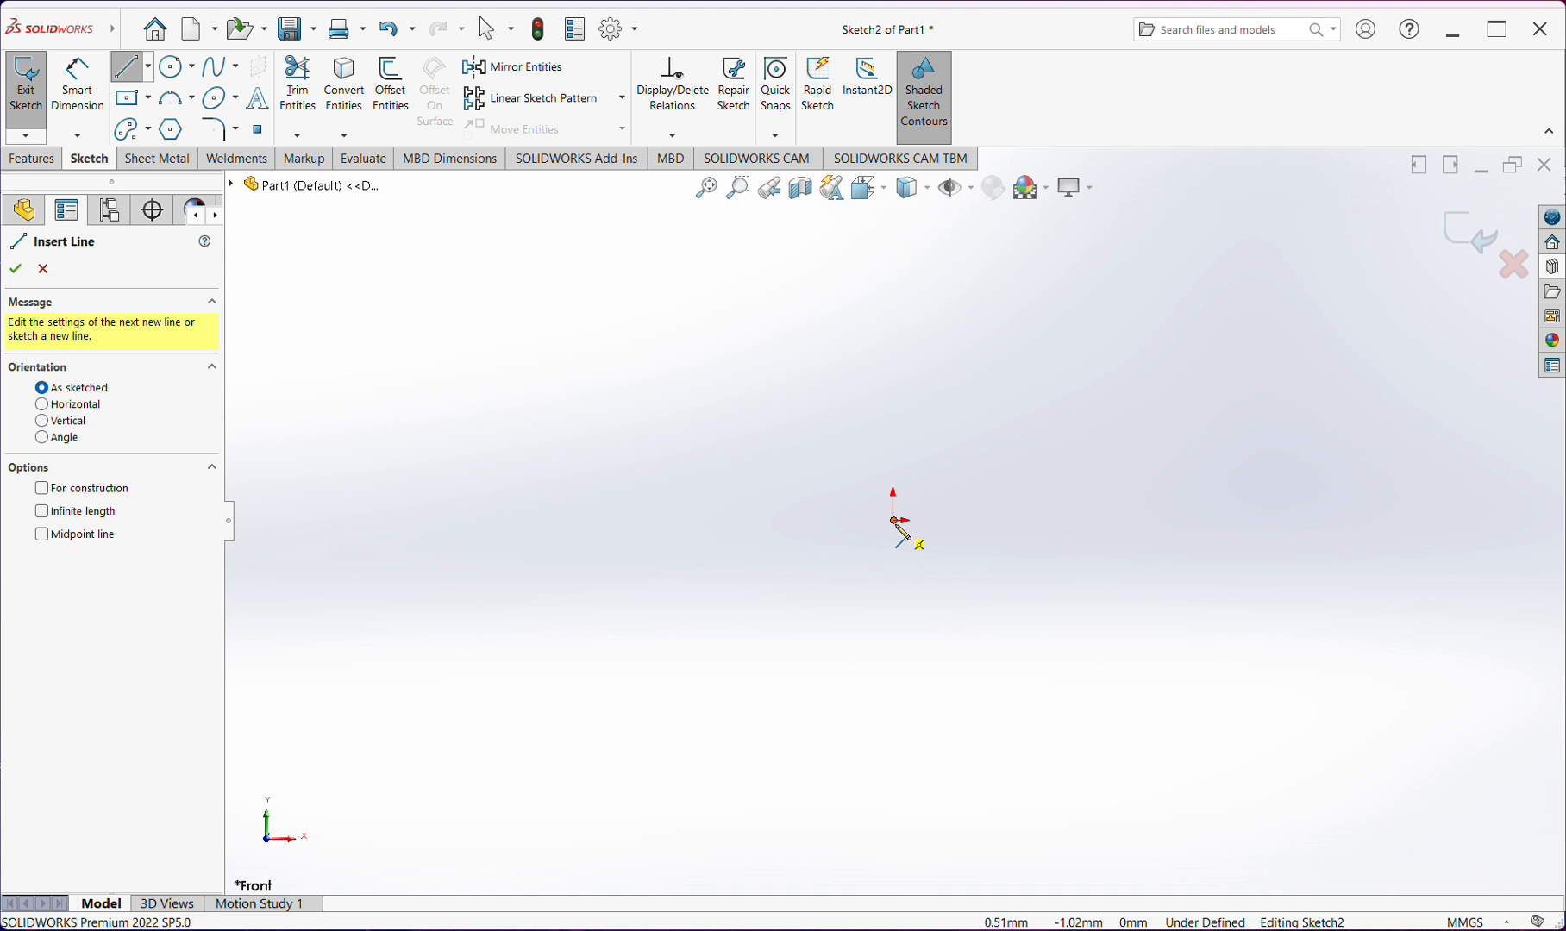
pyautogui.click(895, 520)
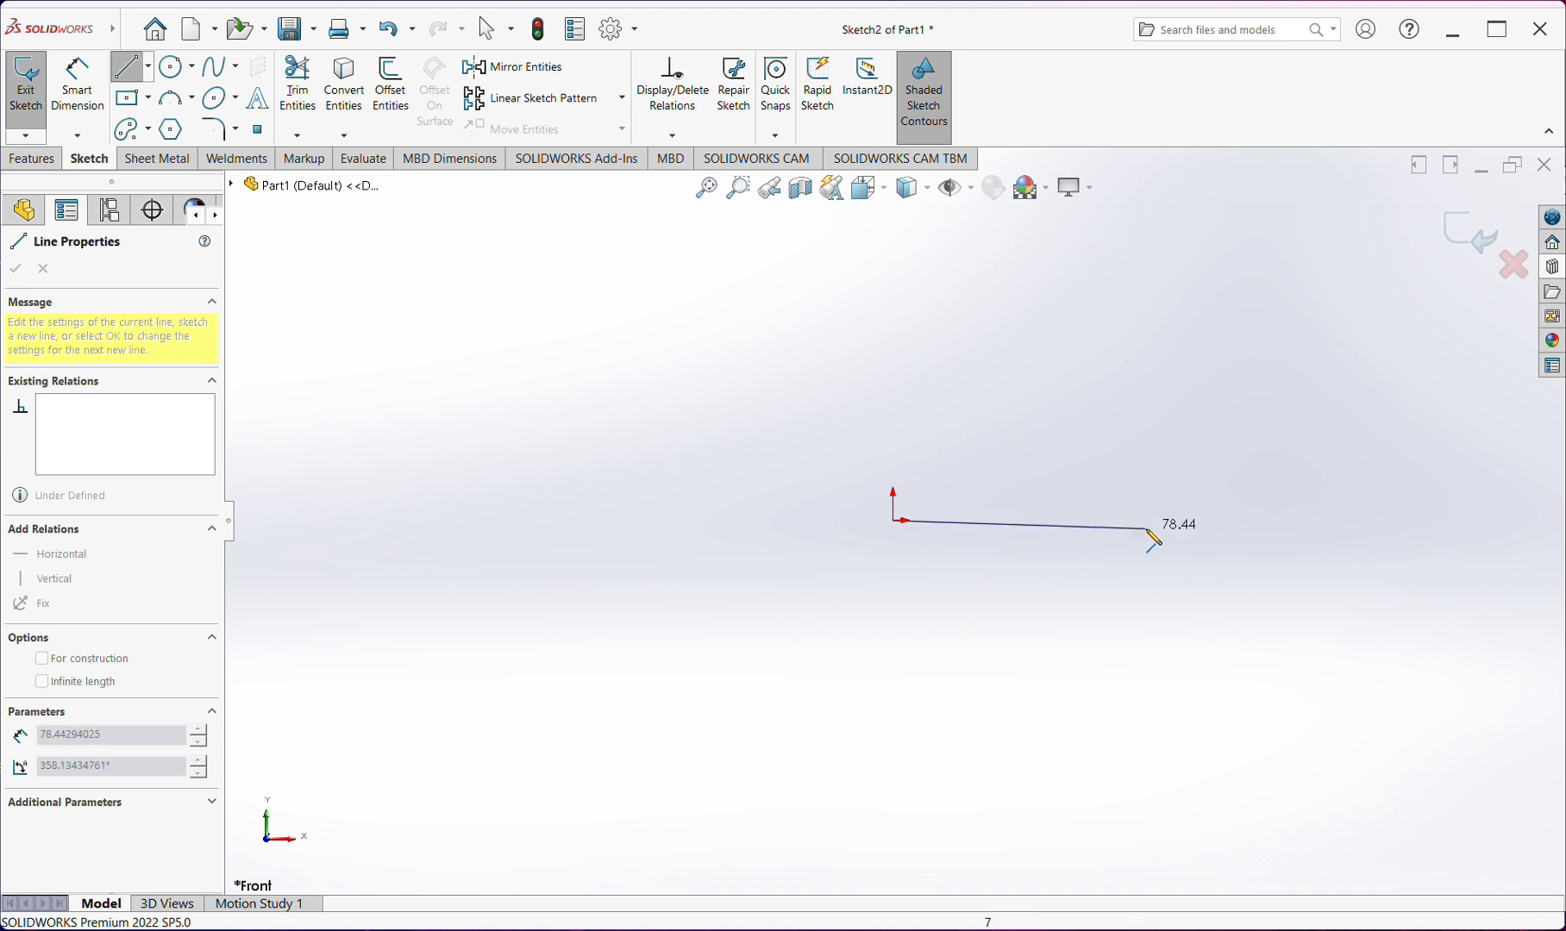
pyautogui.click(1243, 528)
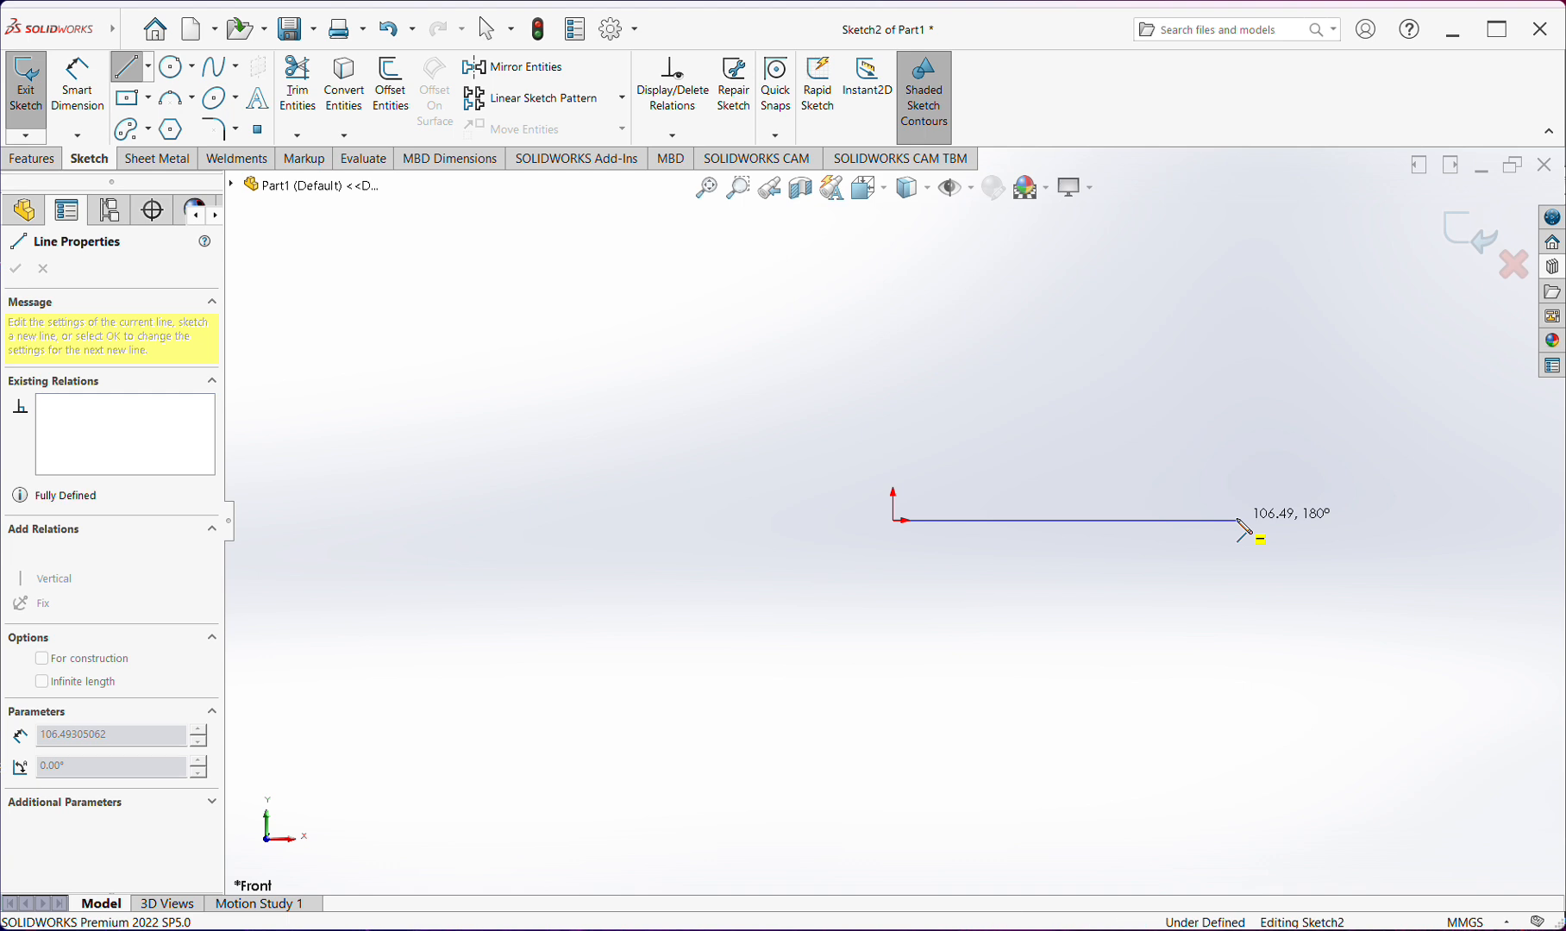
pyautogui.rightClick(1239, 521)
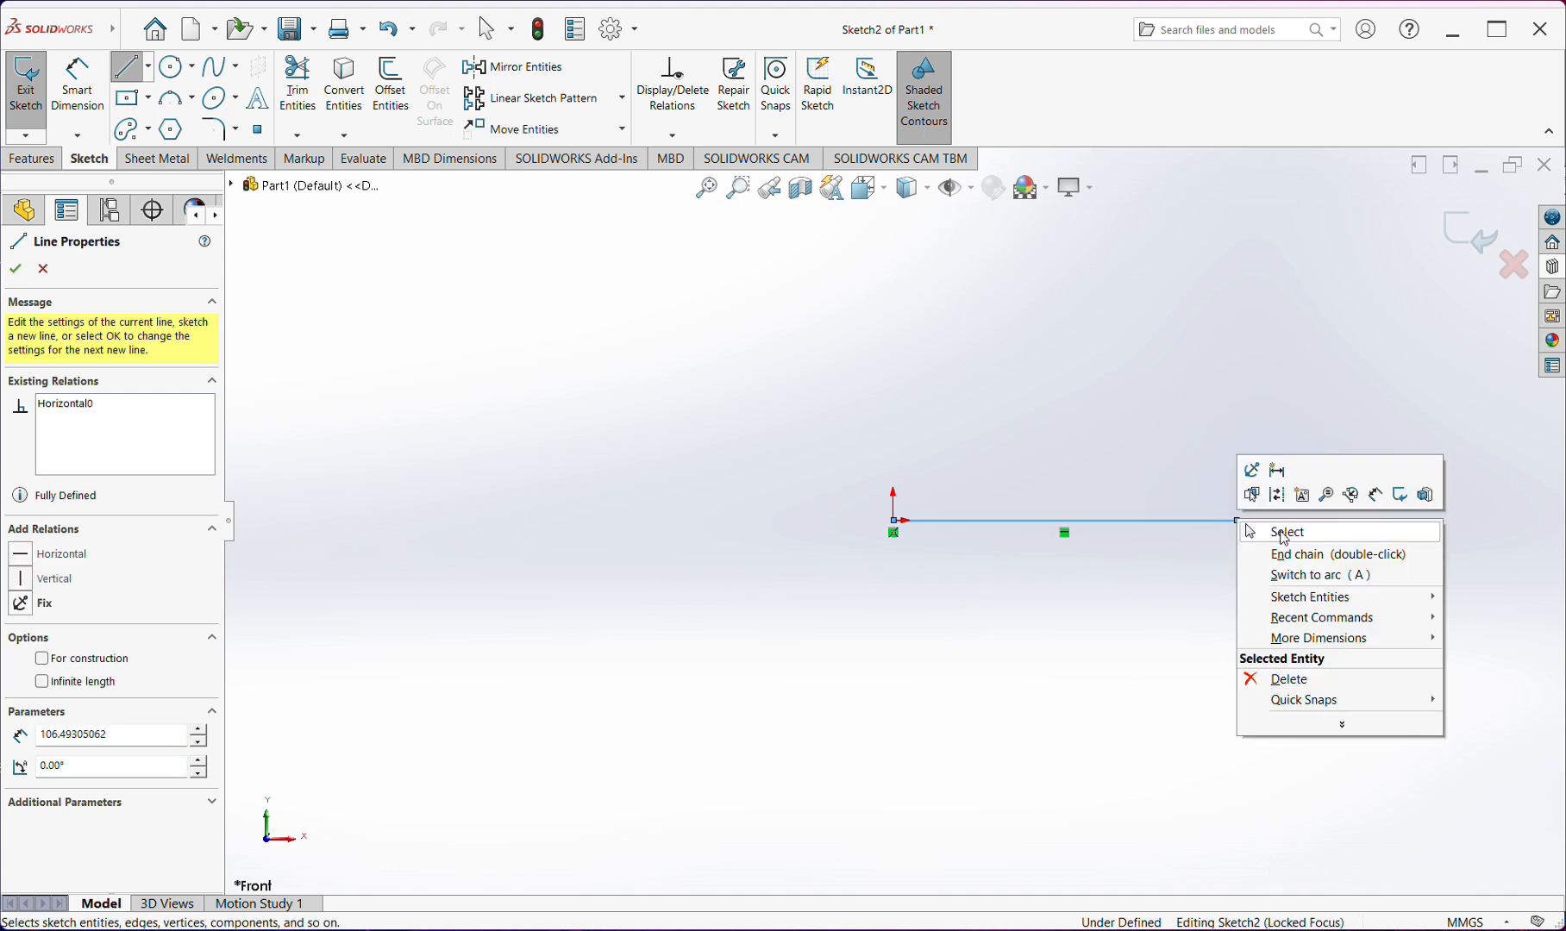
pyautogui.click(1248, 532)
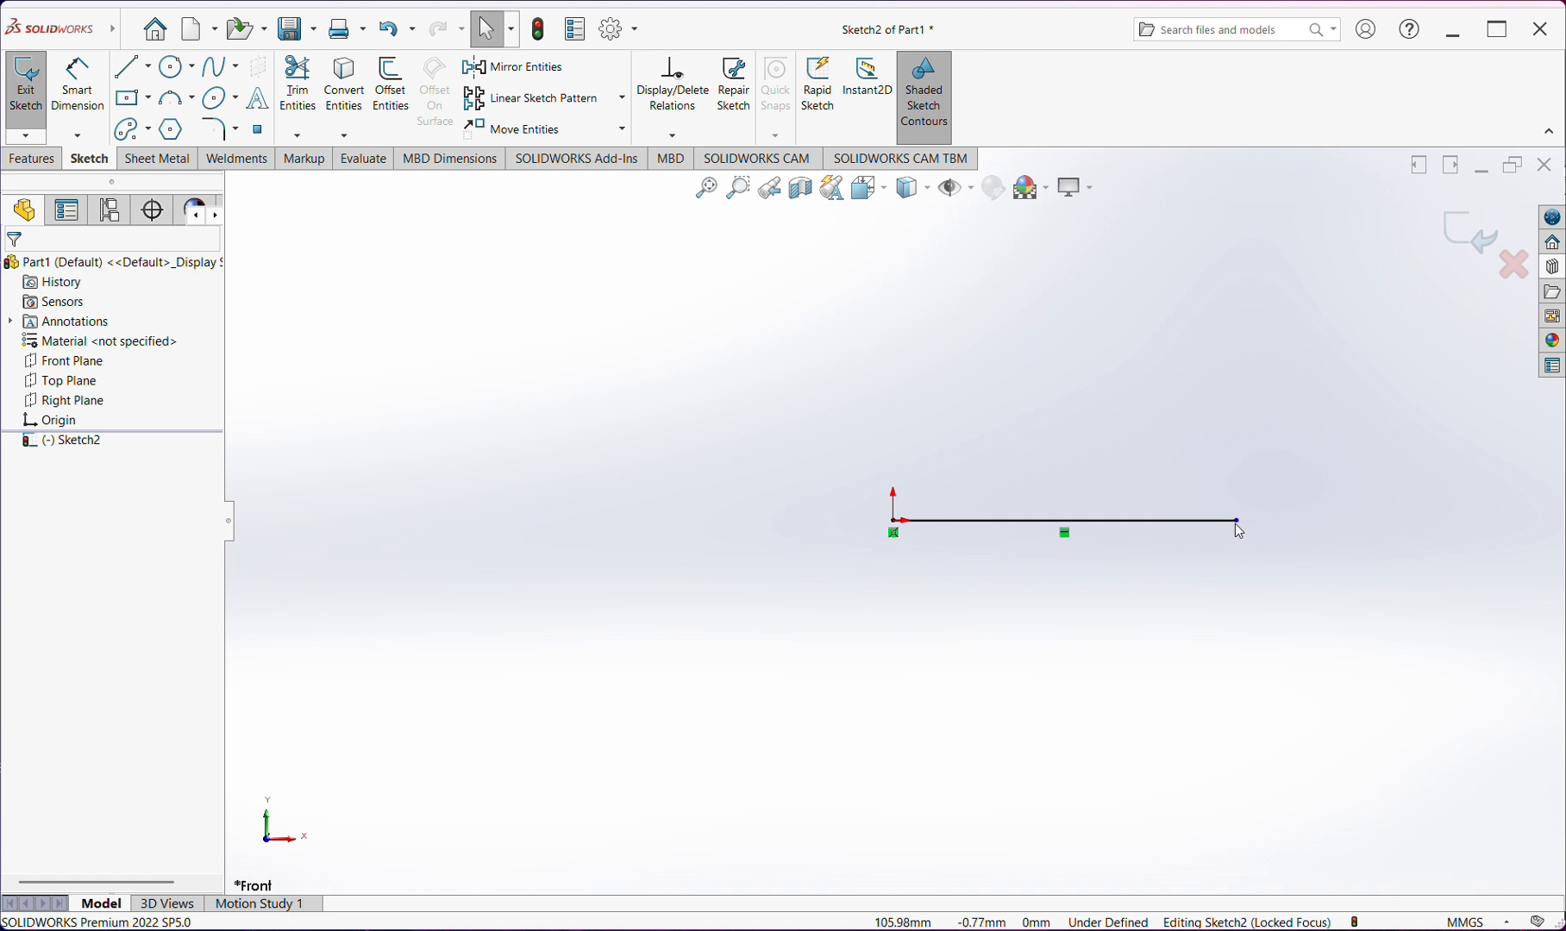
# Remove the line's horizontal relation and pull its free end outward and slightly down, making the line about 124.55 mm long
pyautogui.scroll(-3, 1235, 524)
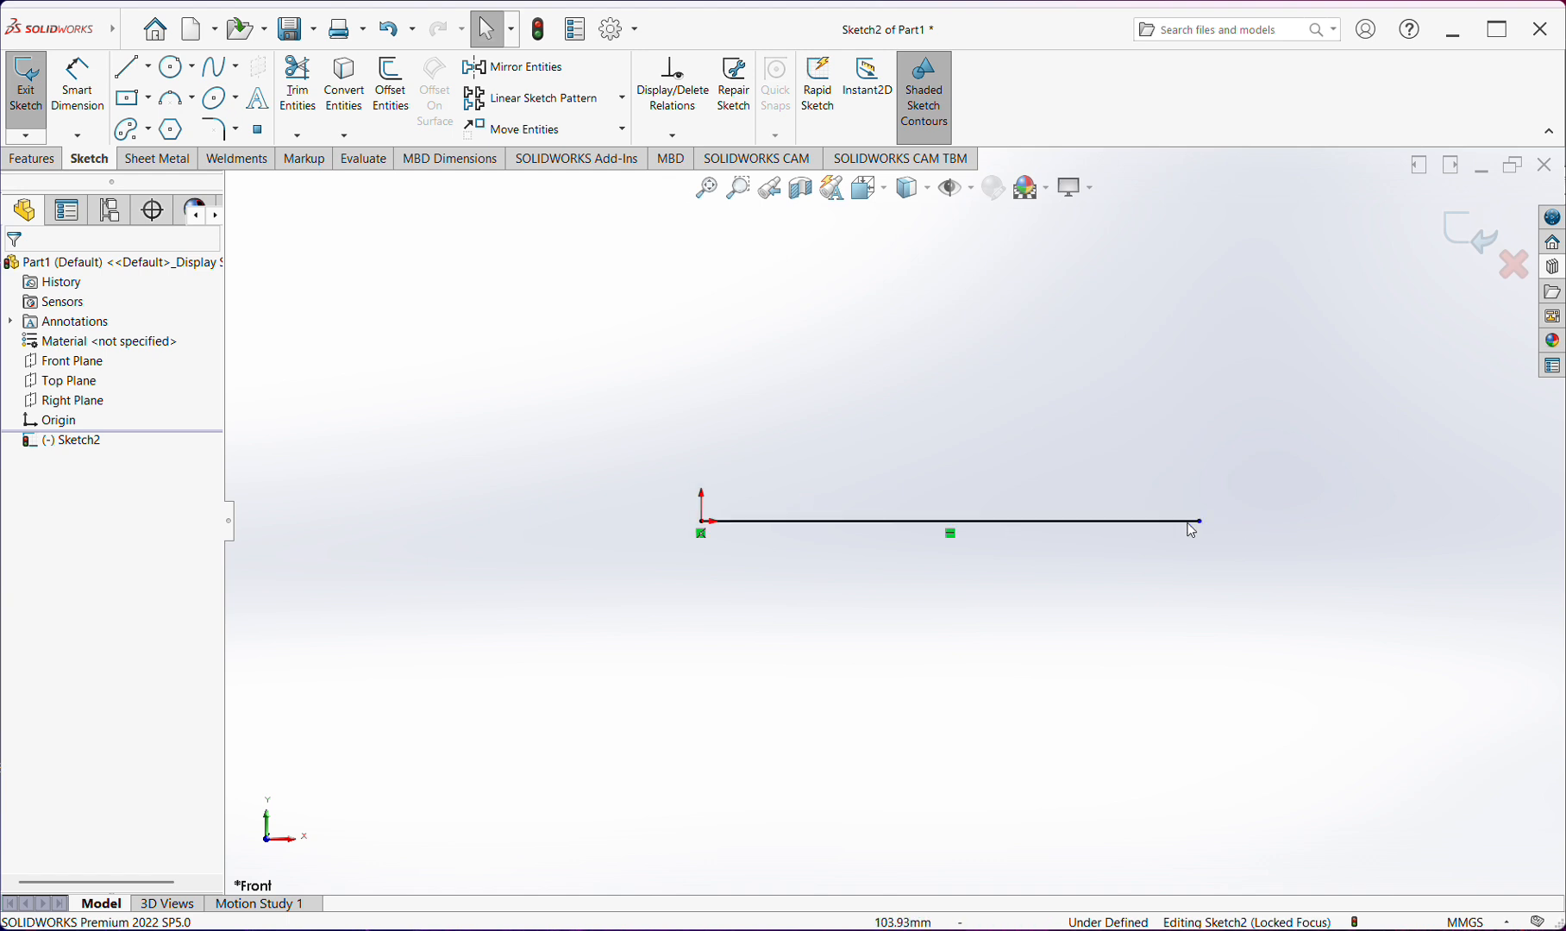
pyautogui.click(952, 536)
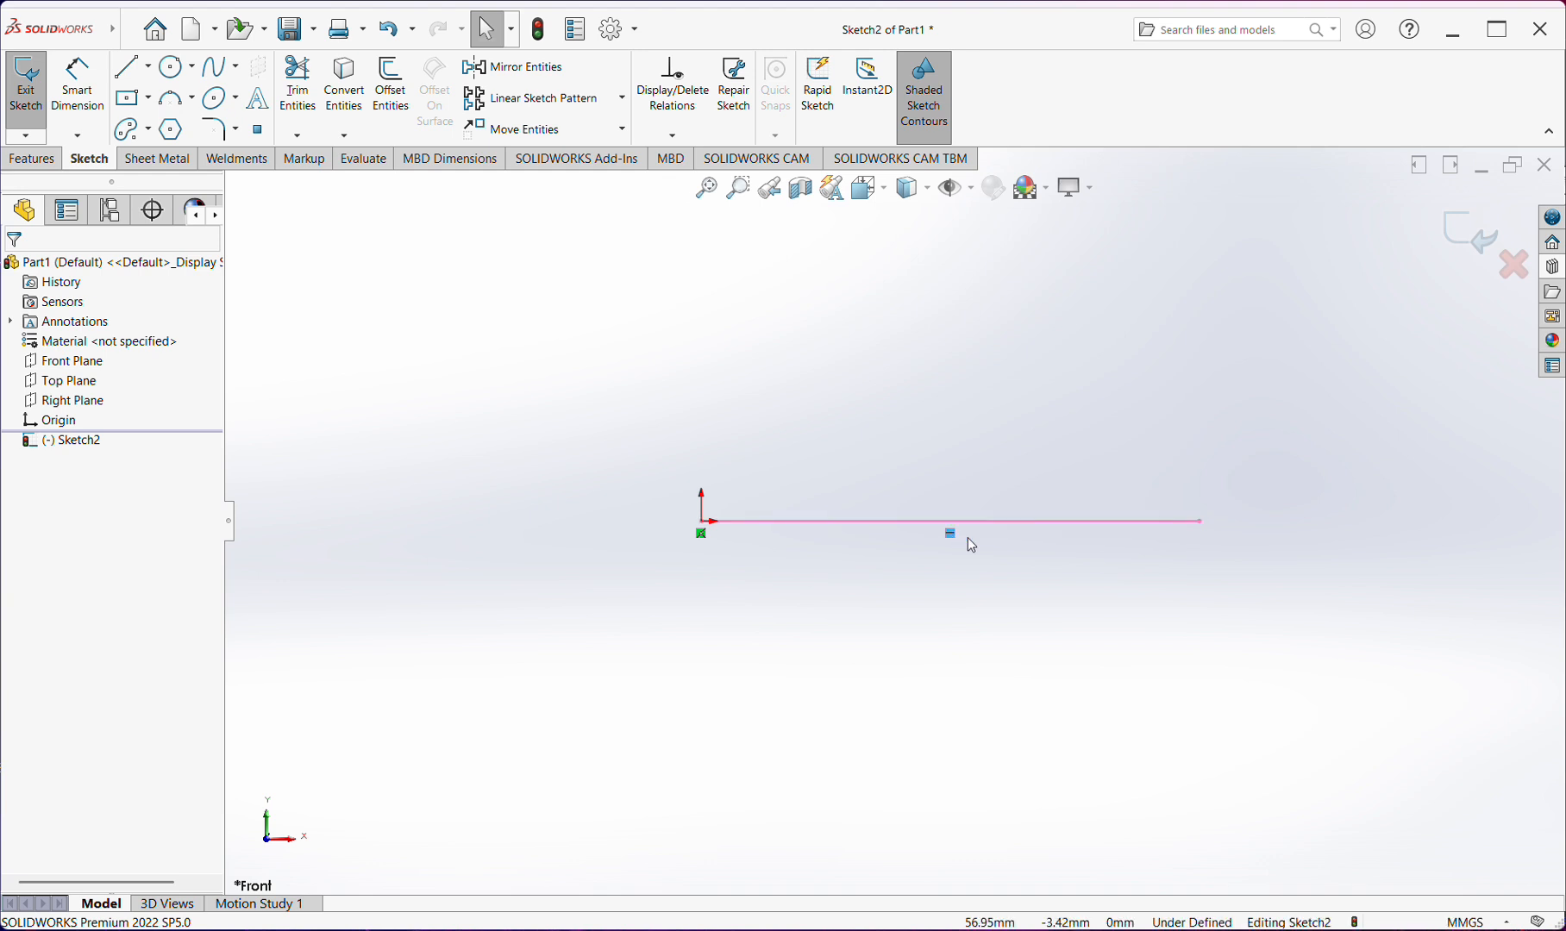
pyautogui.click(965, 535)
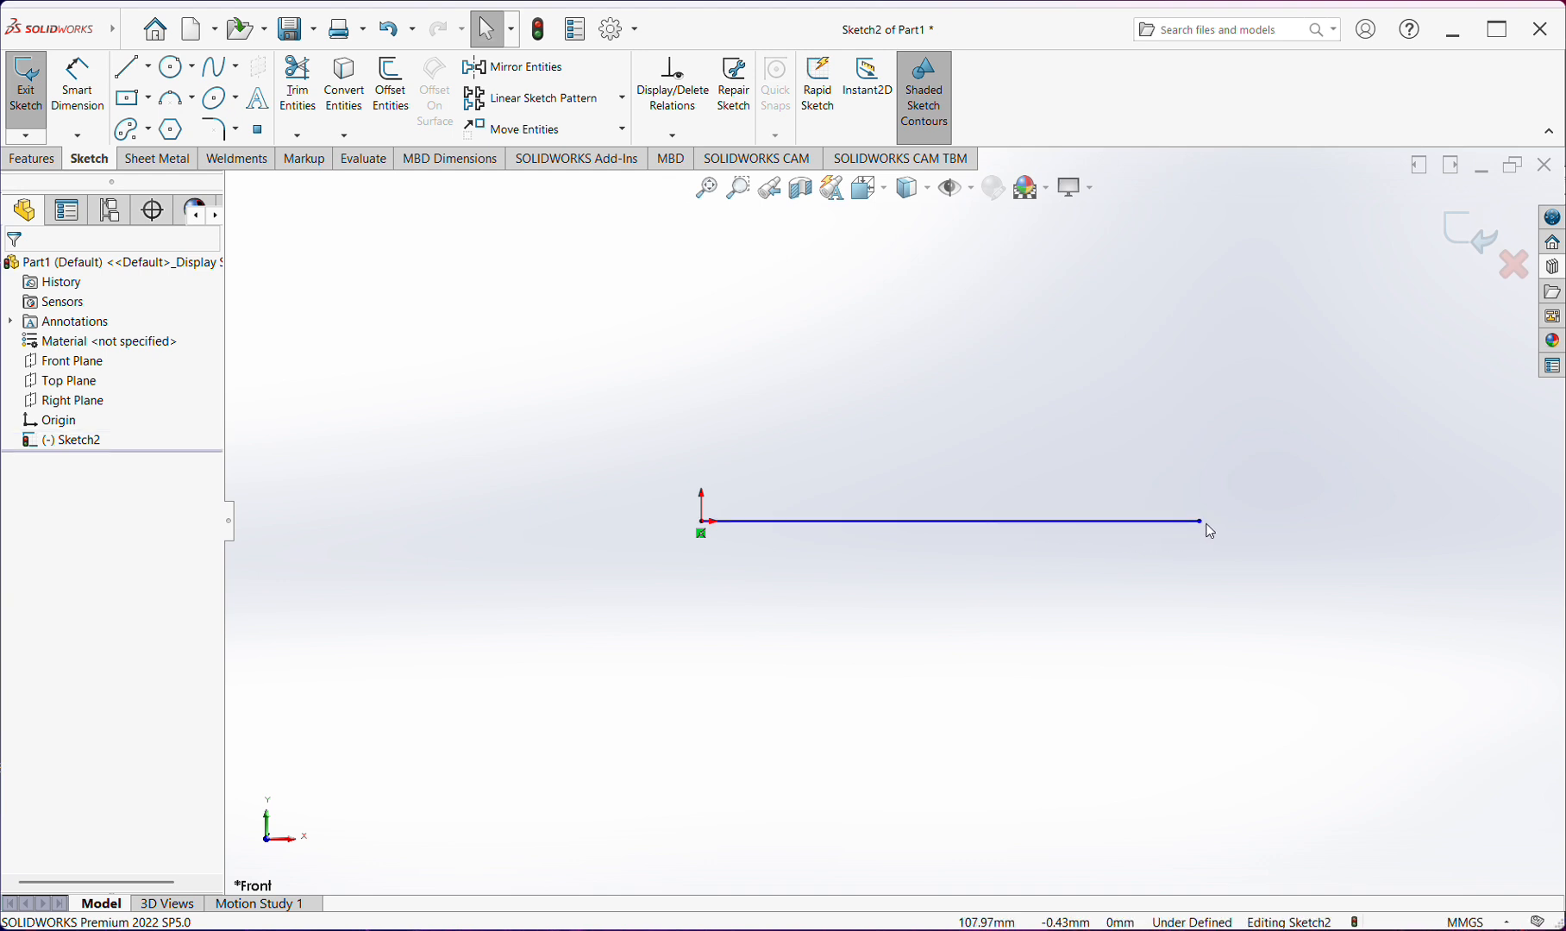
pyautogui.moveTo(1199, 520); pyautogui.dragTo(1283, 538)
pyautogui.click(1194, 553)
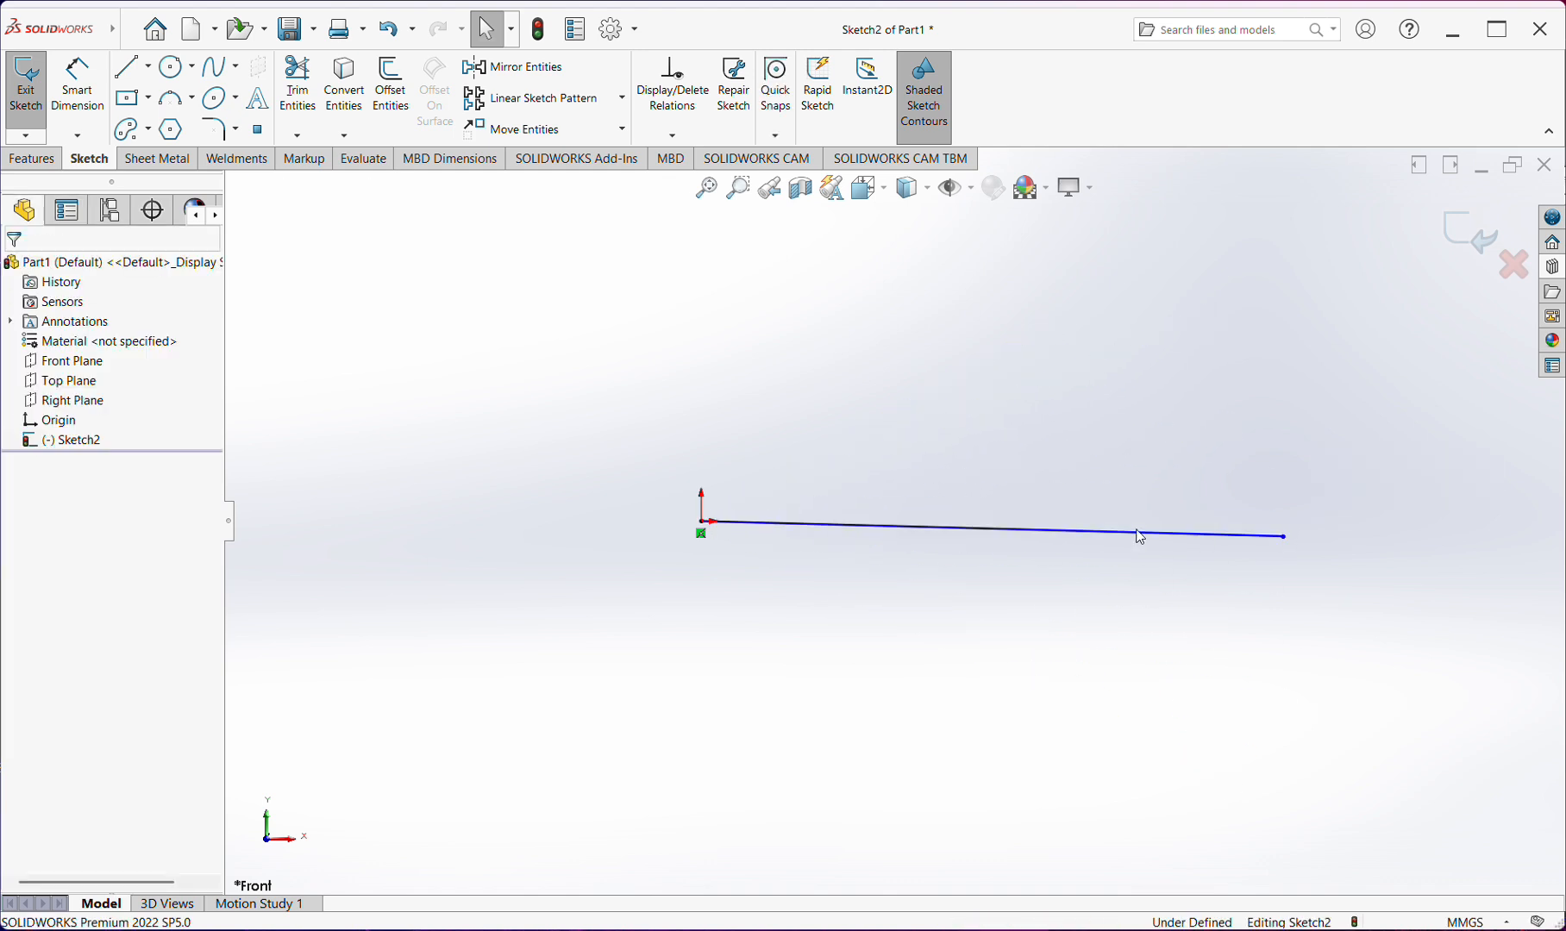
# Apply a vertical and a horizontal relation to the line, and delete the conflicting vertical one
pyautogui.click(1139, 537)
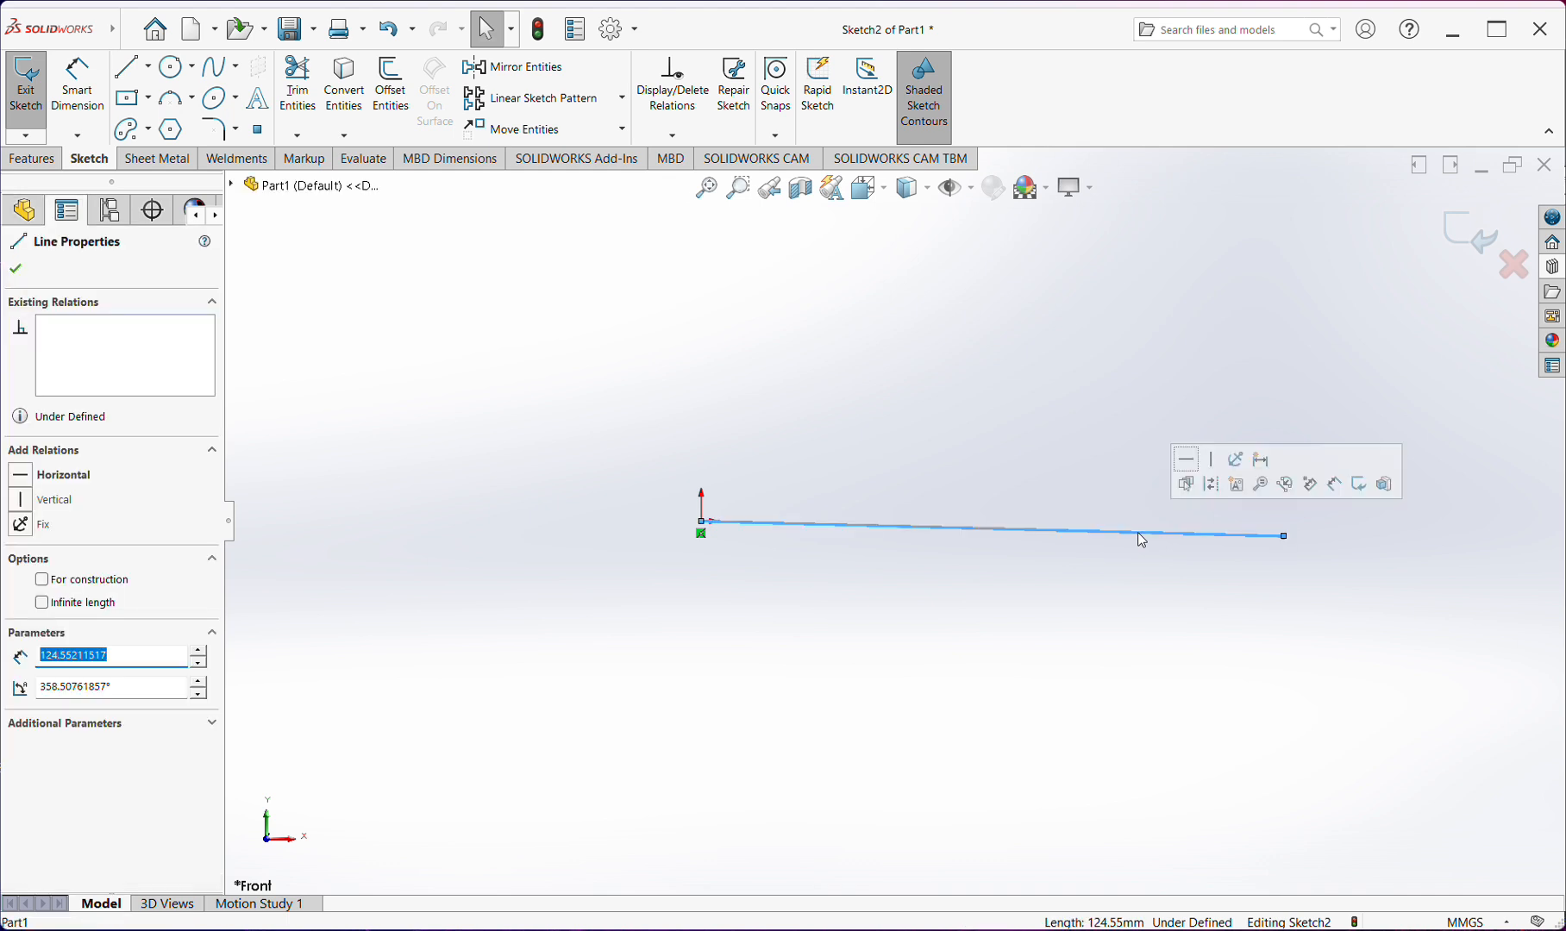
pyautogui.click(1214, 470)
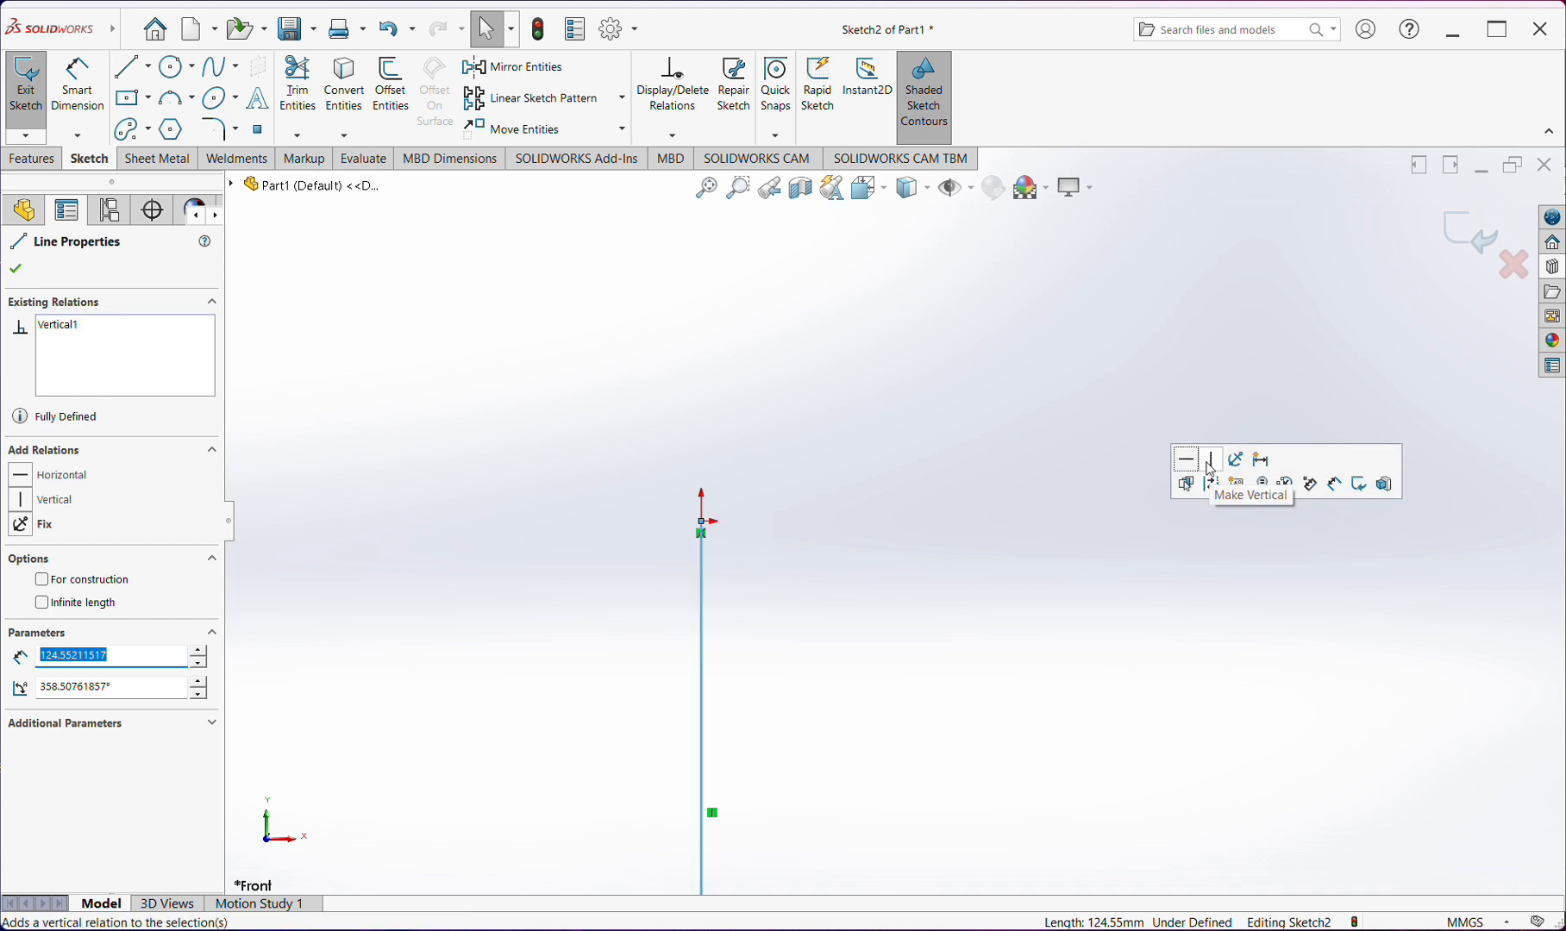
pyautogui.click(1190, 464)
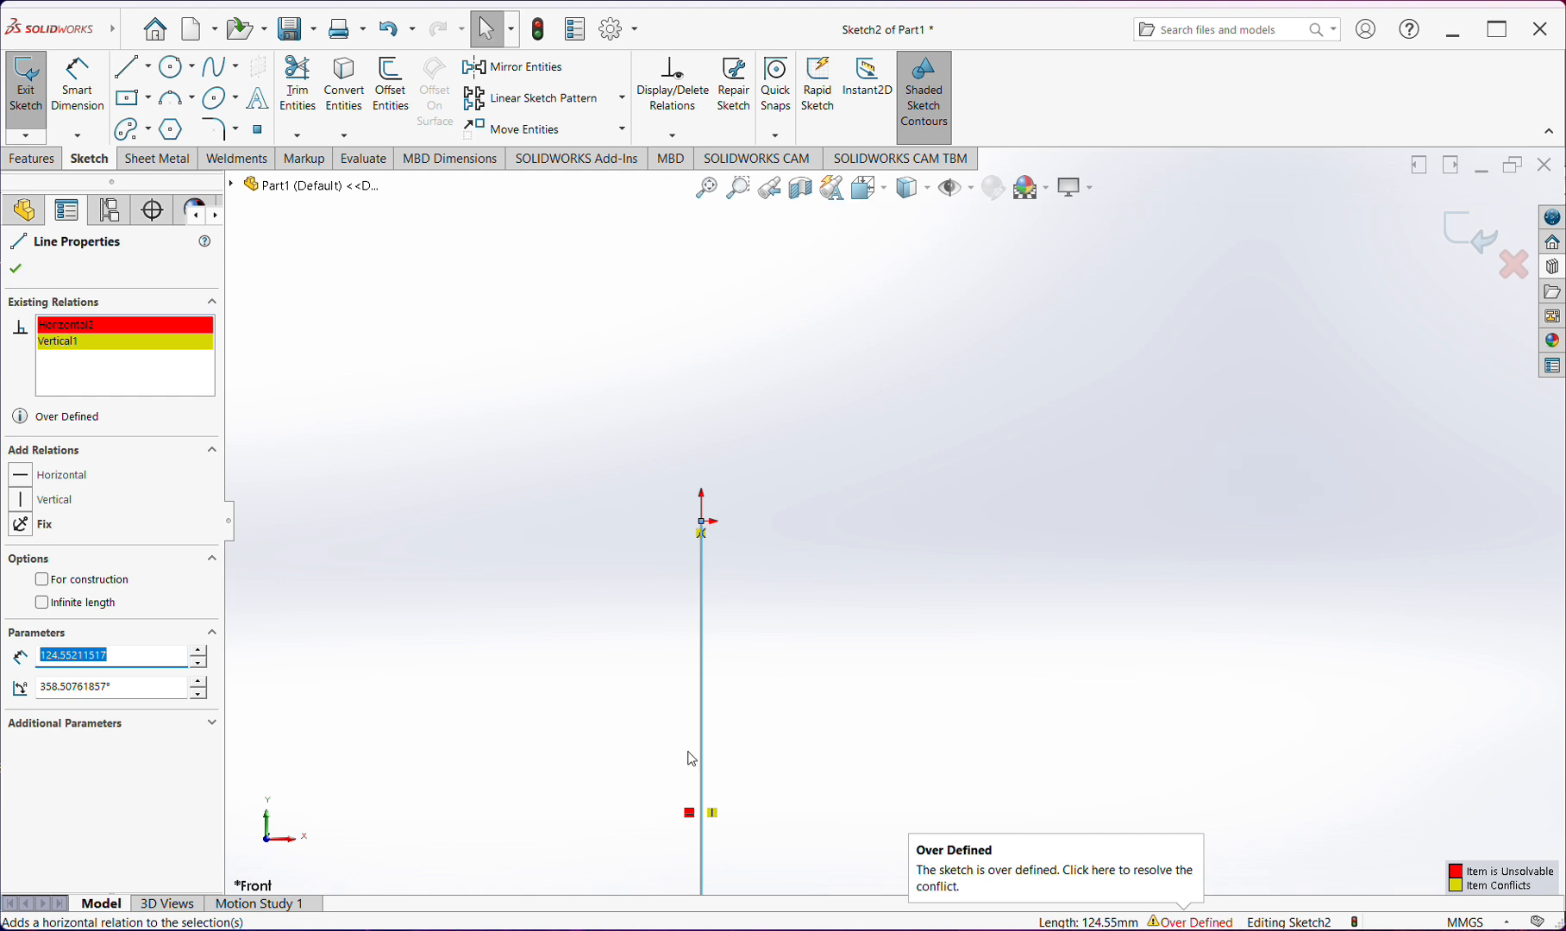
pyautogui.click(714, 813)
pyautogui.press('Delete')
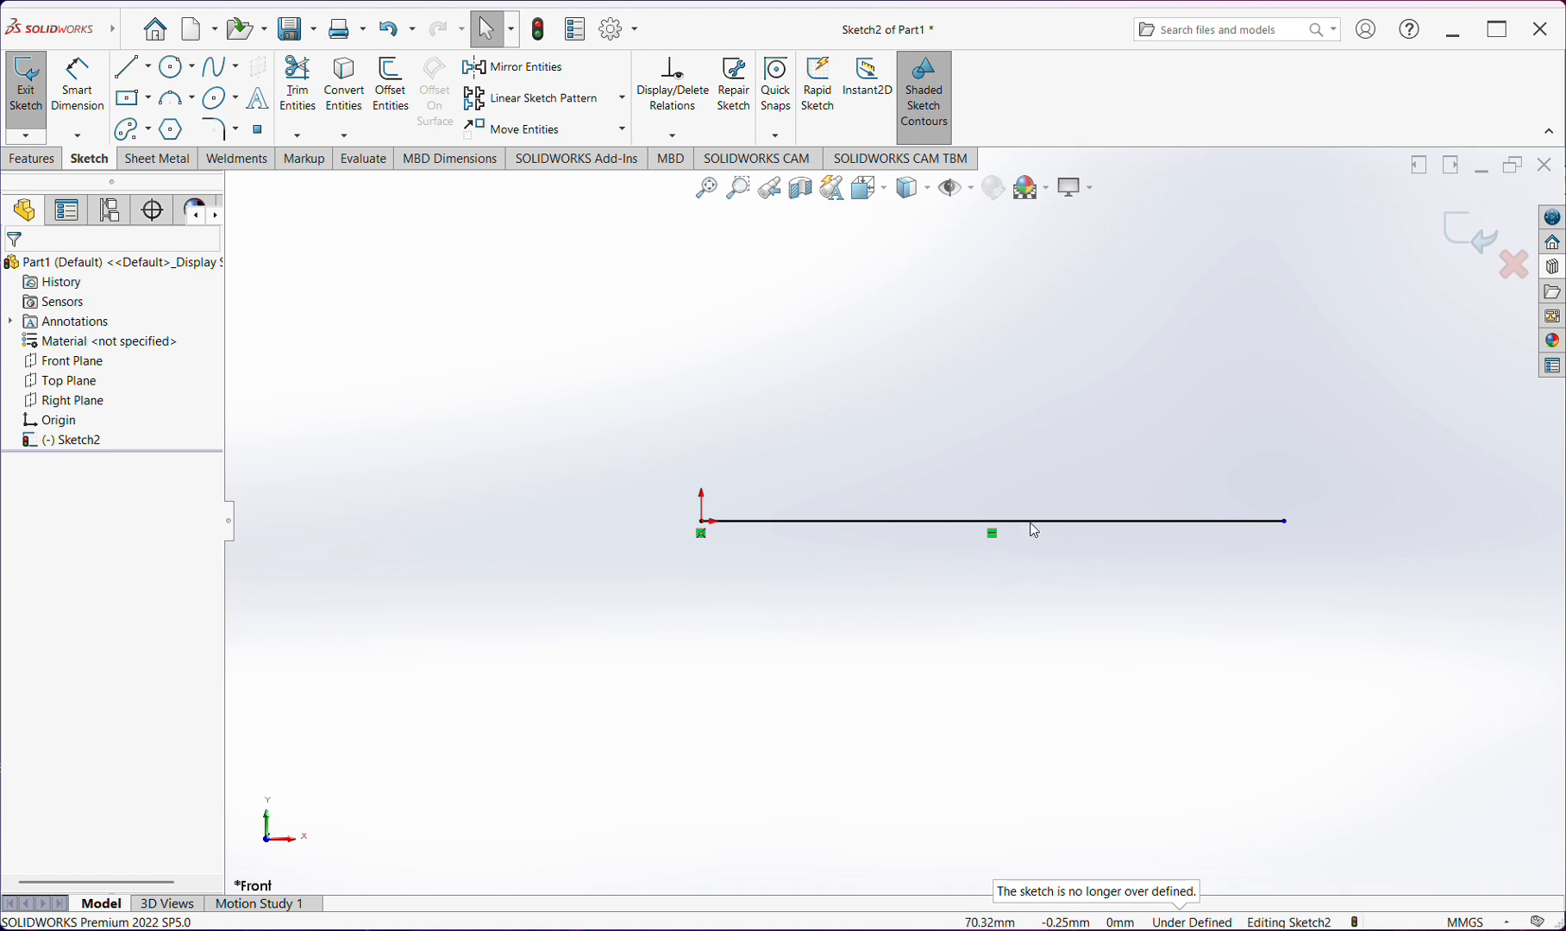
# Dimension the horizontal line's length as 100 mm with Smart Dimension, placing the dimension below the line
pyautogui.click(1288, 523)
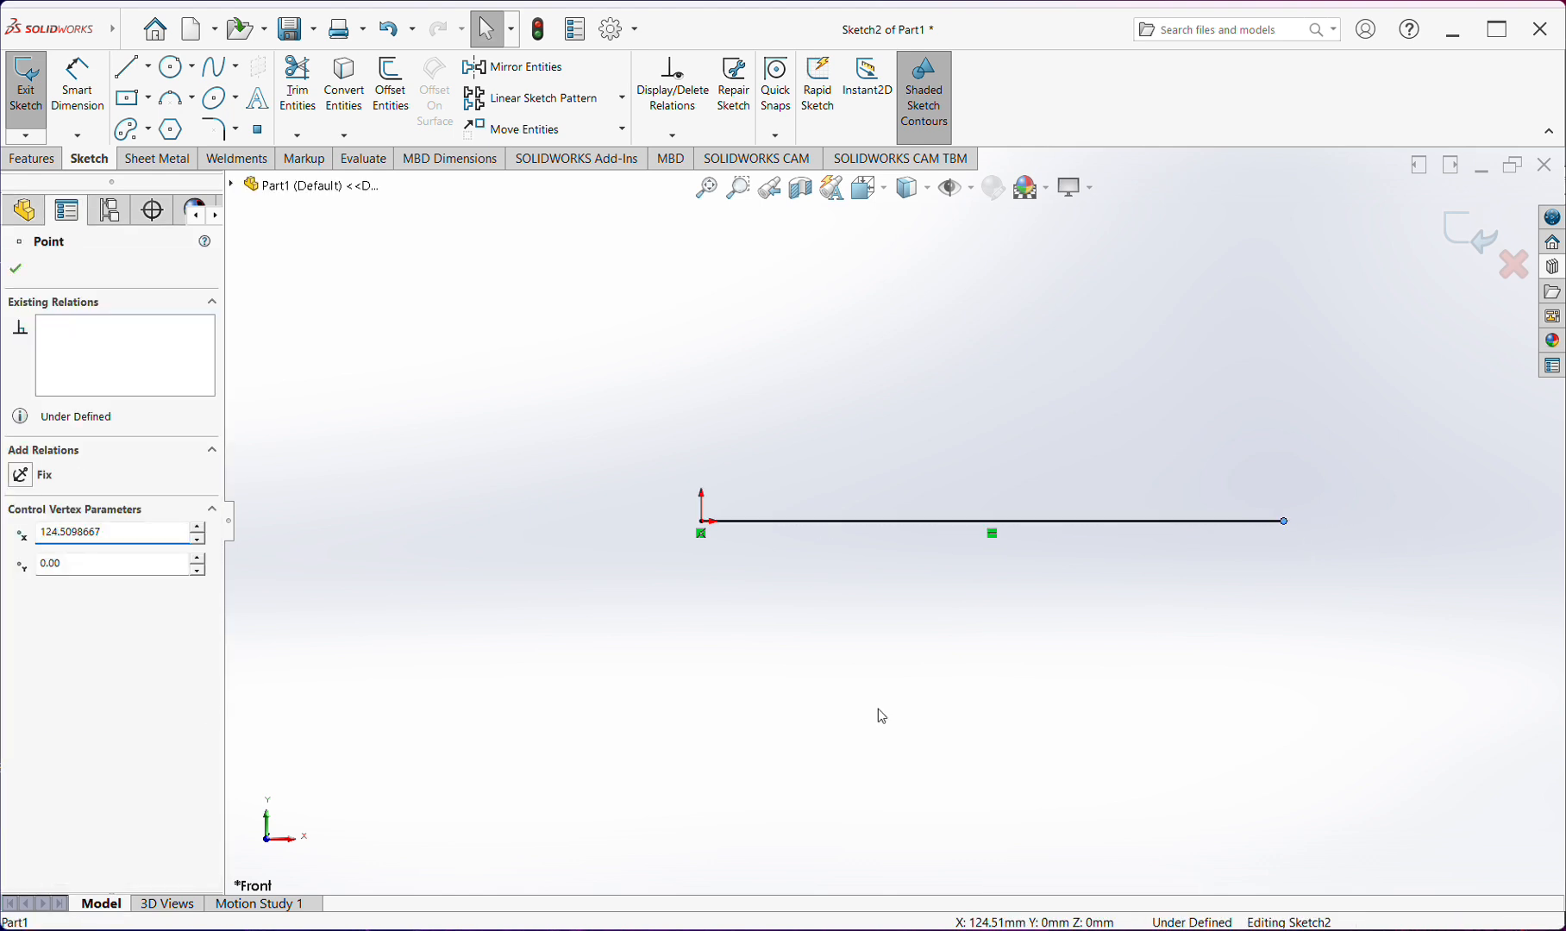
pyautogui.press('Escape')
pyautogui.click(78, 87)
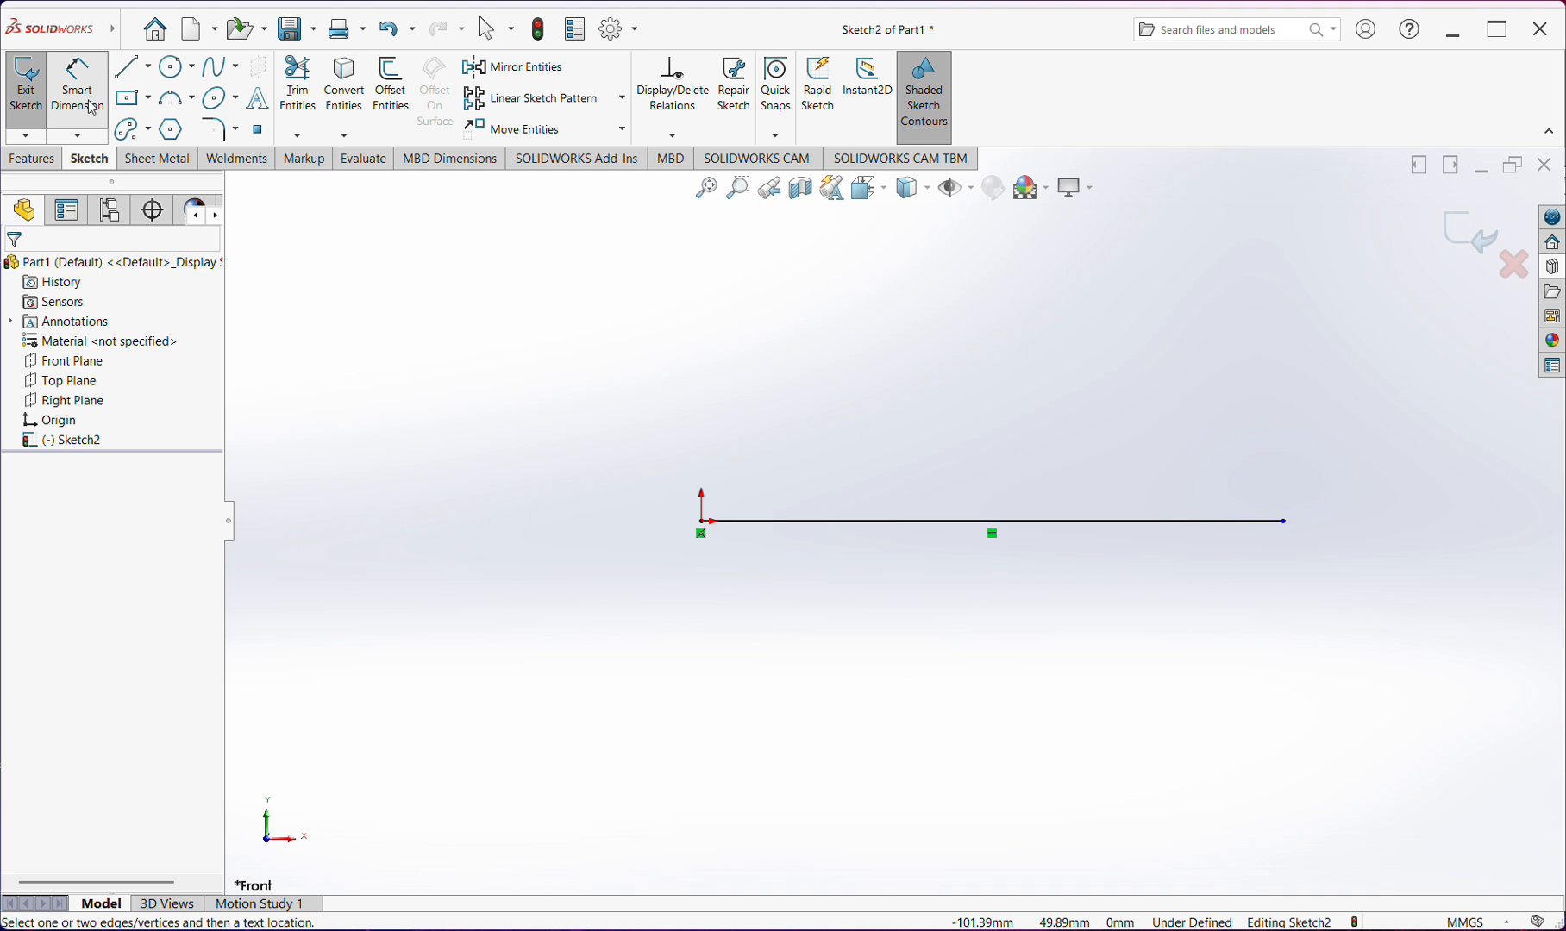
pyautogui.click(862, 522)
pyautogui.click(871, 568)
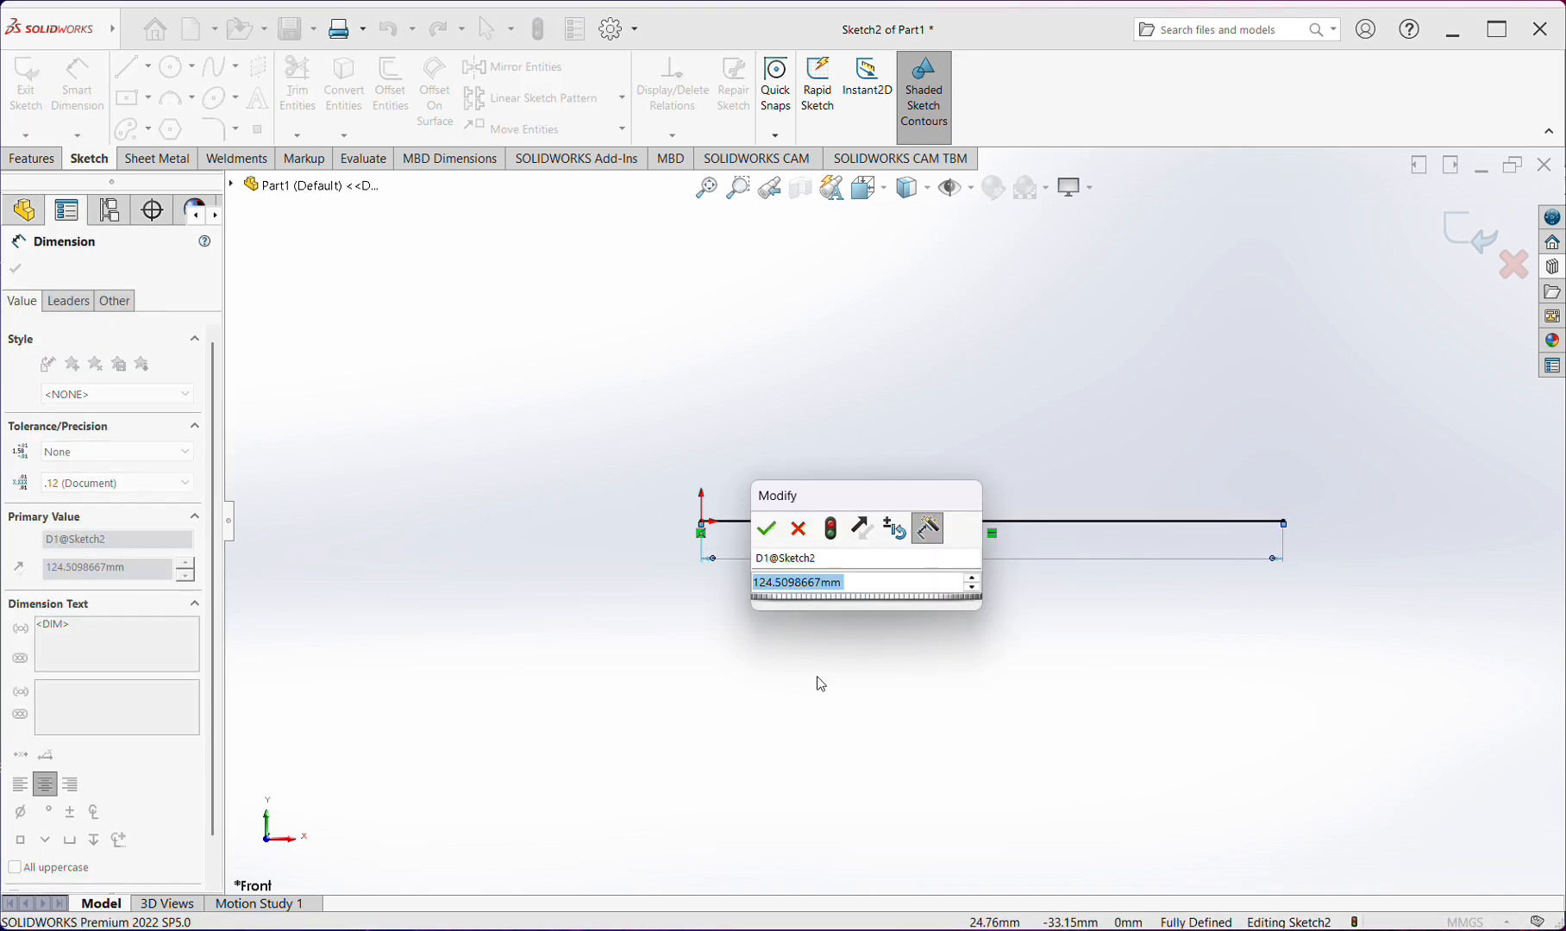
pyautogui.write('100')
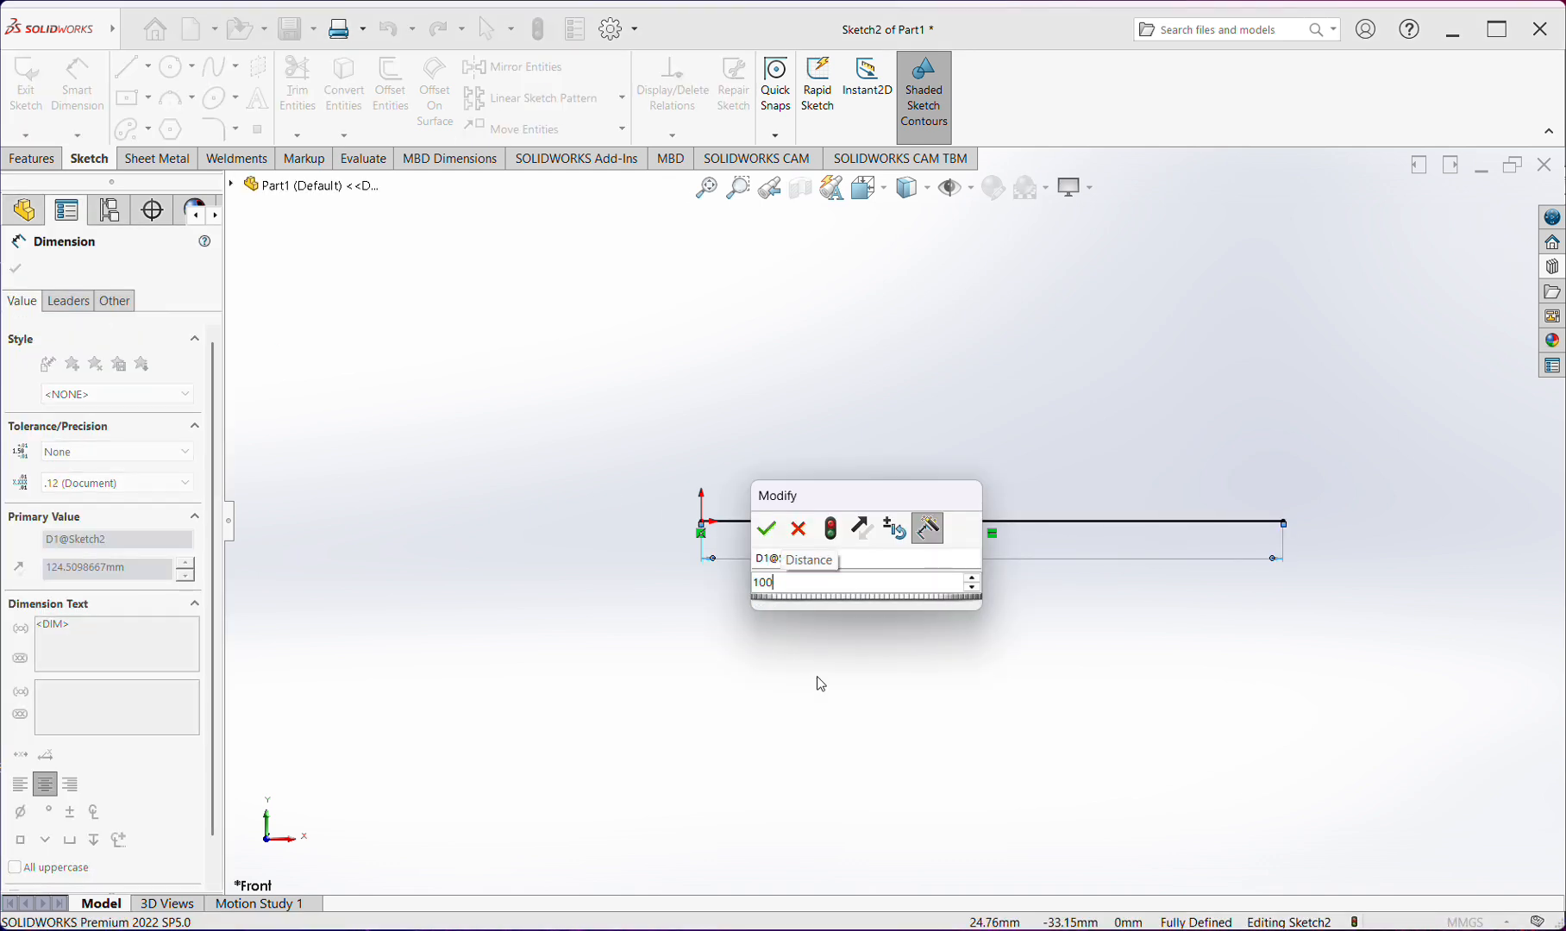
pyautogui.press('Return')
pyautogui.click(817, 678)
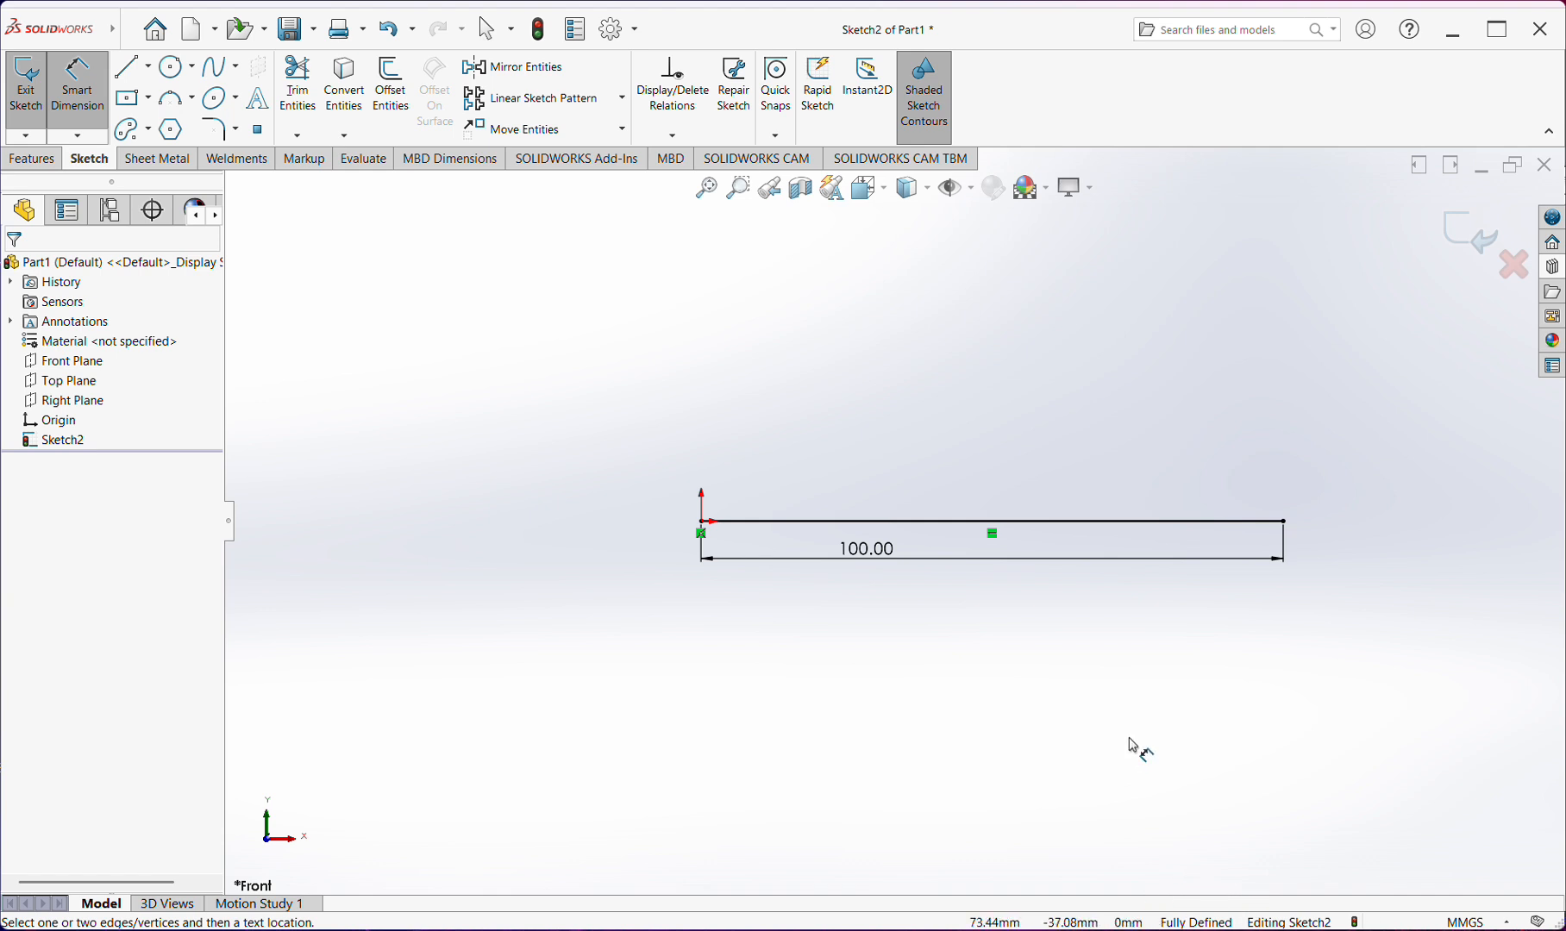
pyautogui.press('Escape')
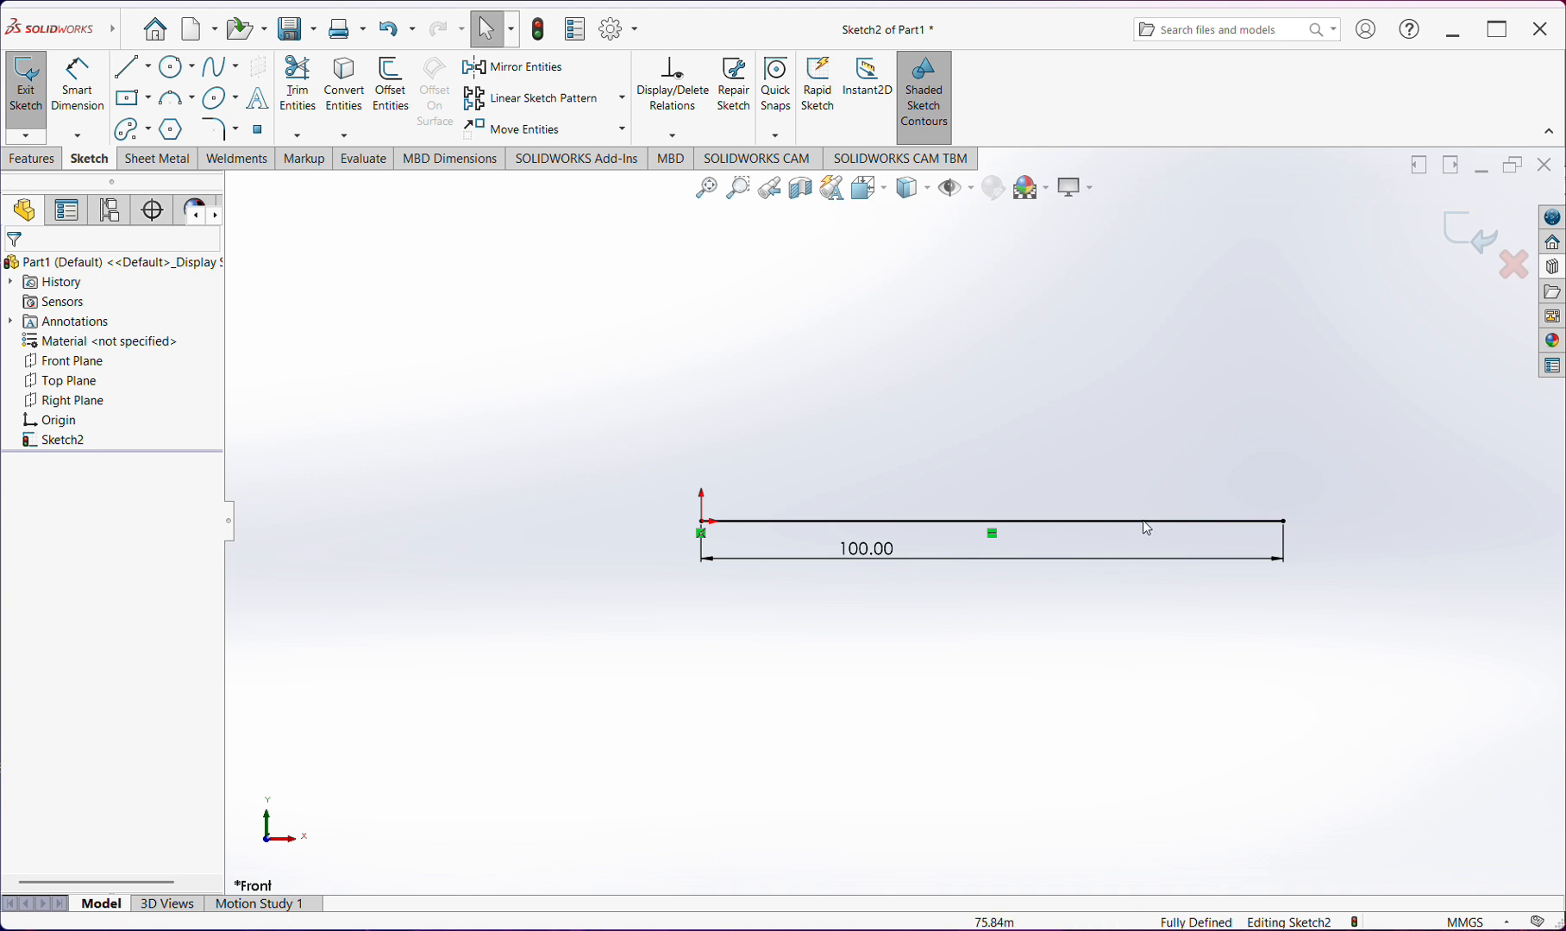
# Delete the sketched line together with its 100 mm dimension
pyautogui.click(1147, 522)
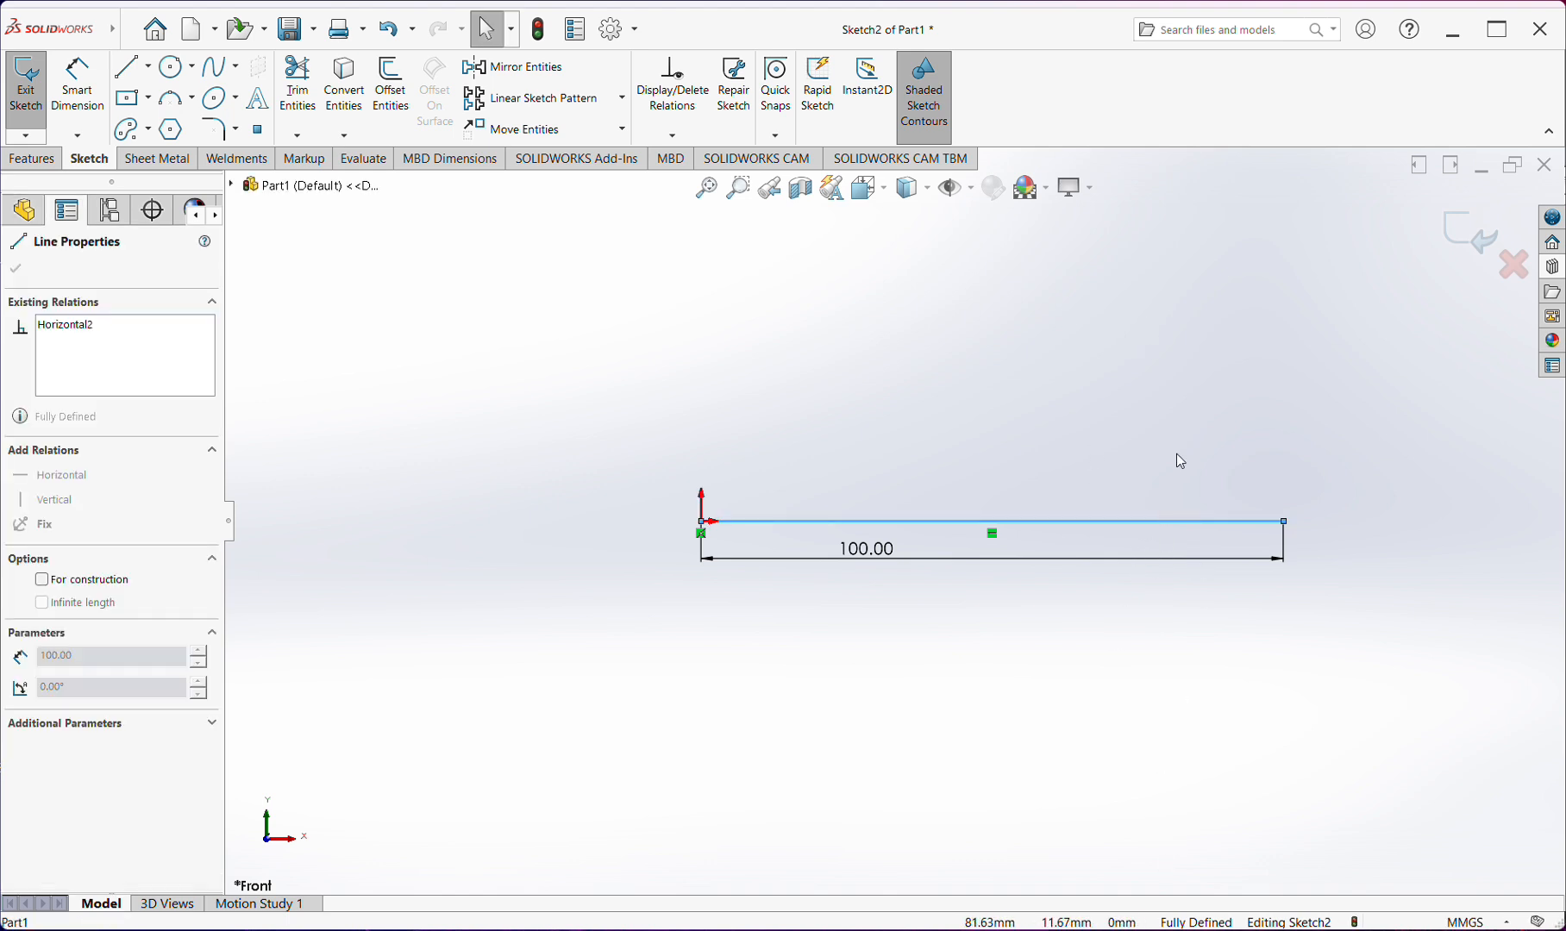
pyautogui.click(1249, 590)
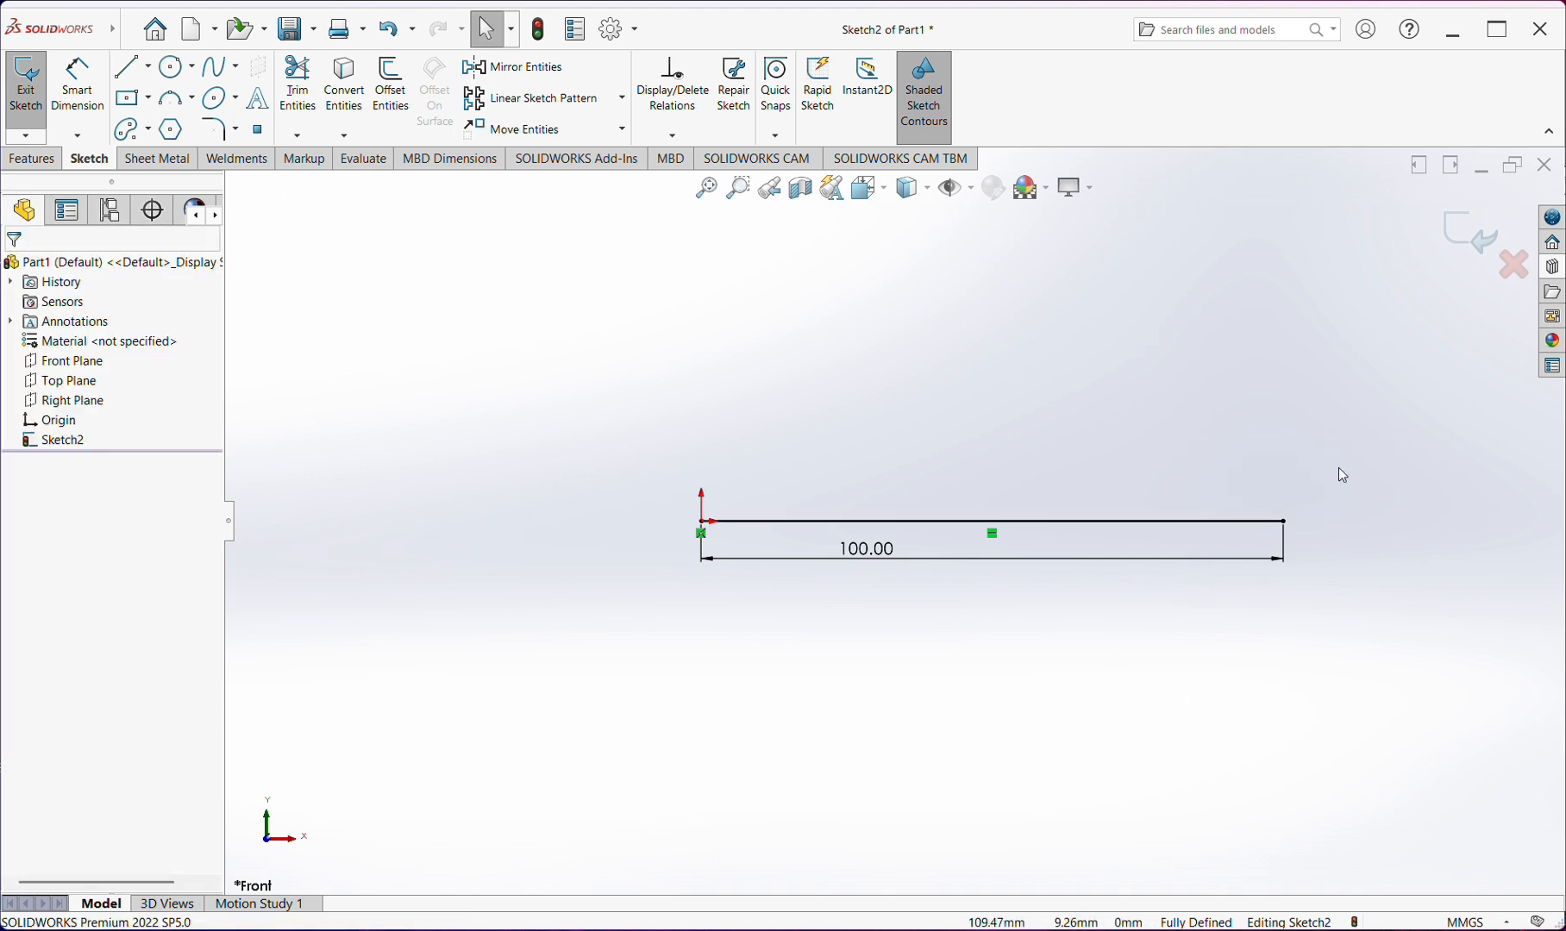
pyautogui.moveTo(1340, 465); pyautogui.dragTo(686, 664)
pyautogui.press('Delete')
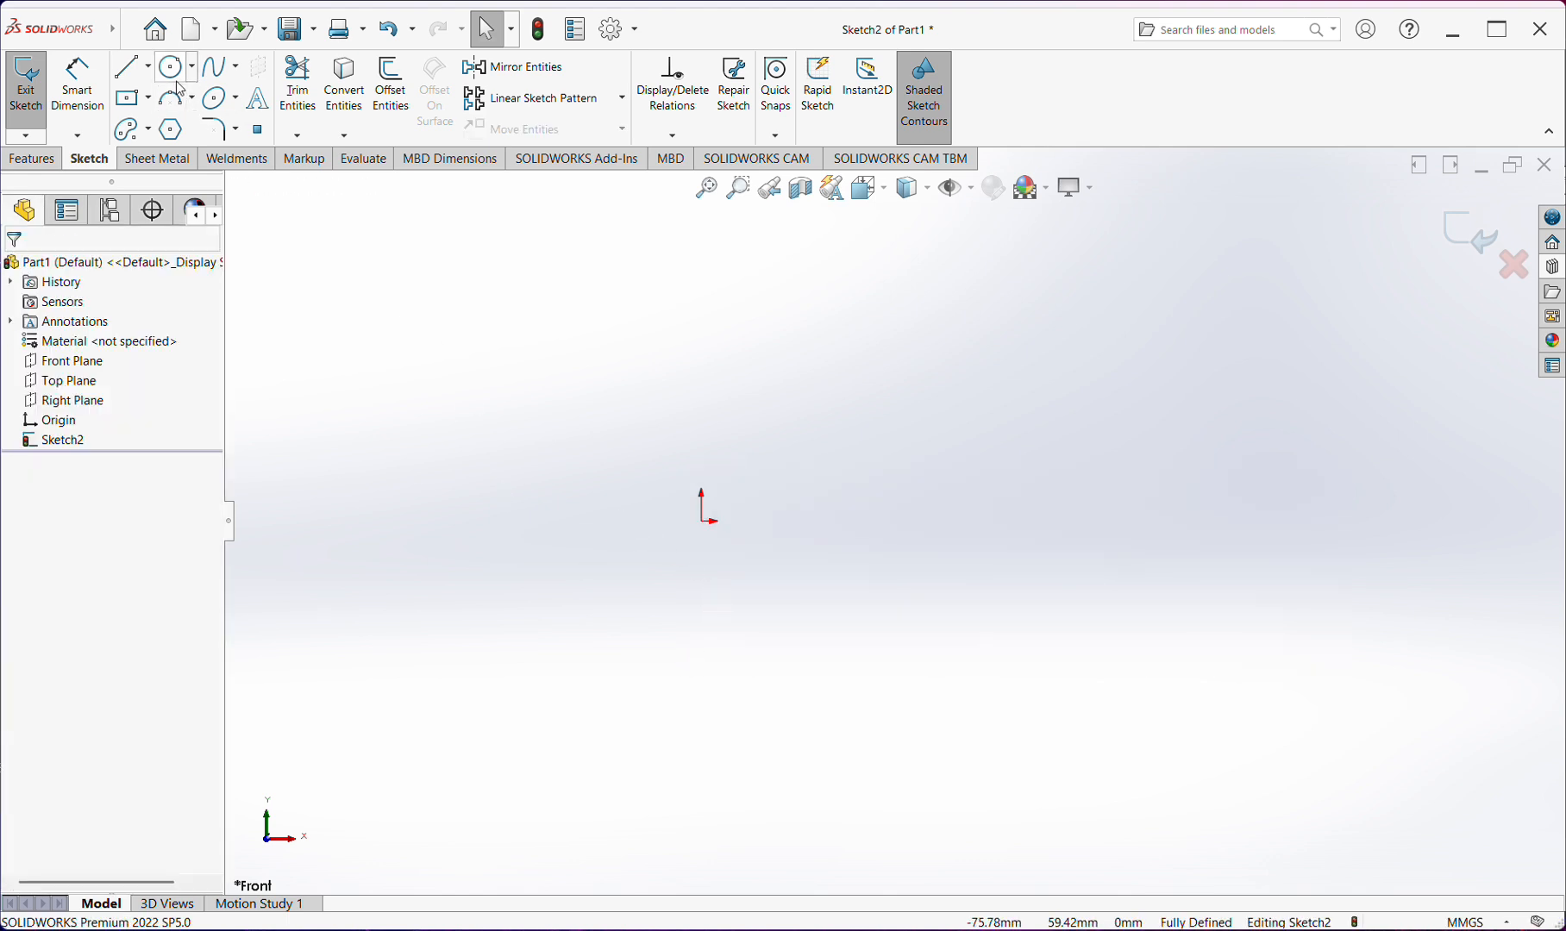
# Sketch a horizontal centerline about 67 mm long from the origin, and delete it again
pyautogui.click(151, 69)
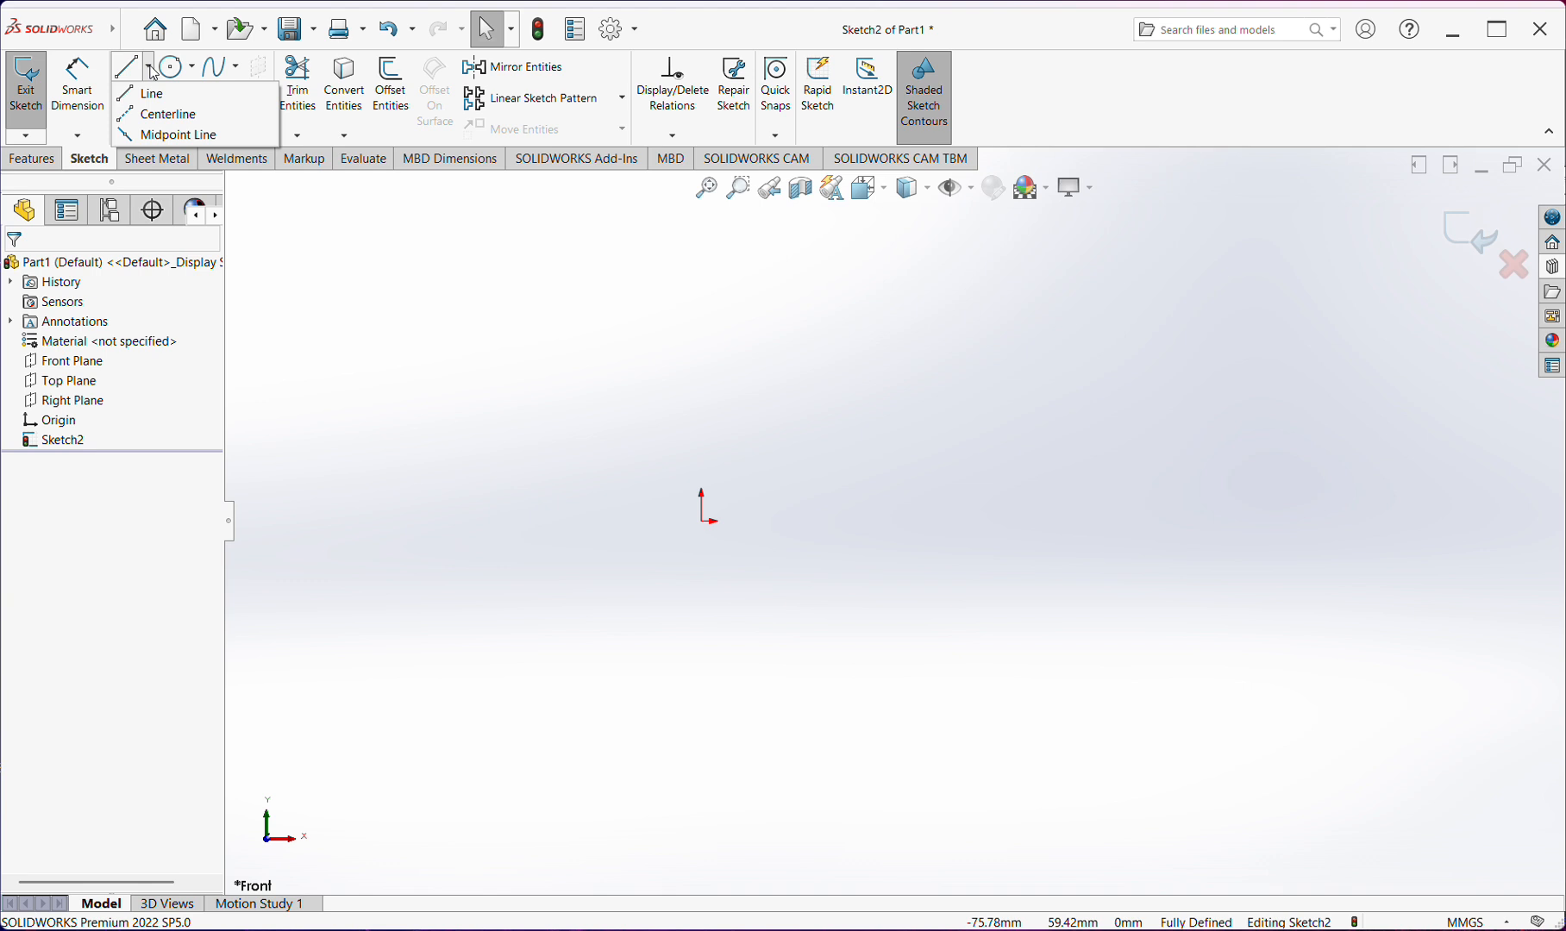
pyautogui.click(158, 117)
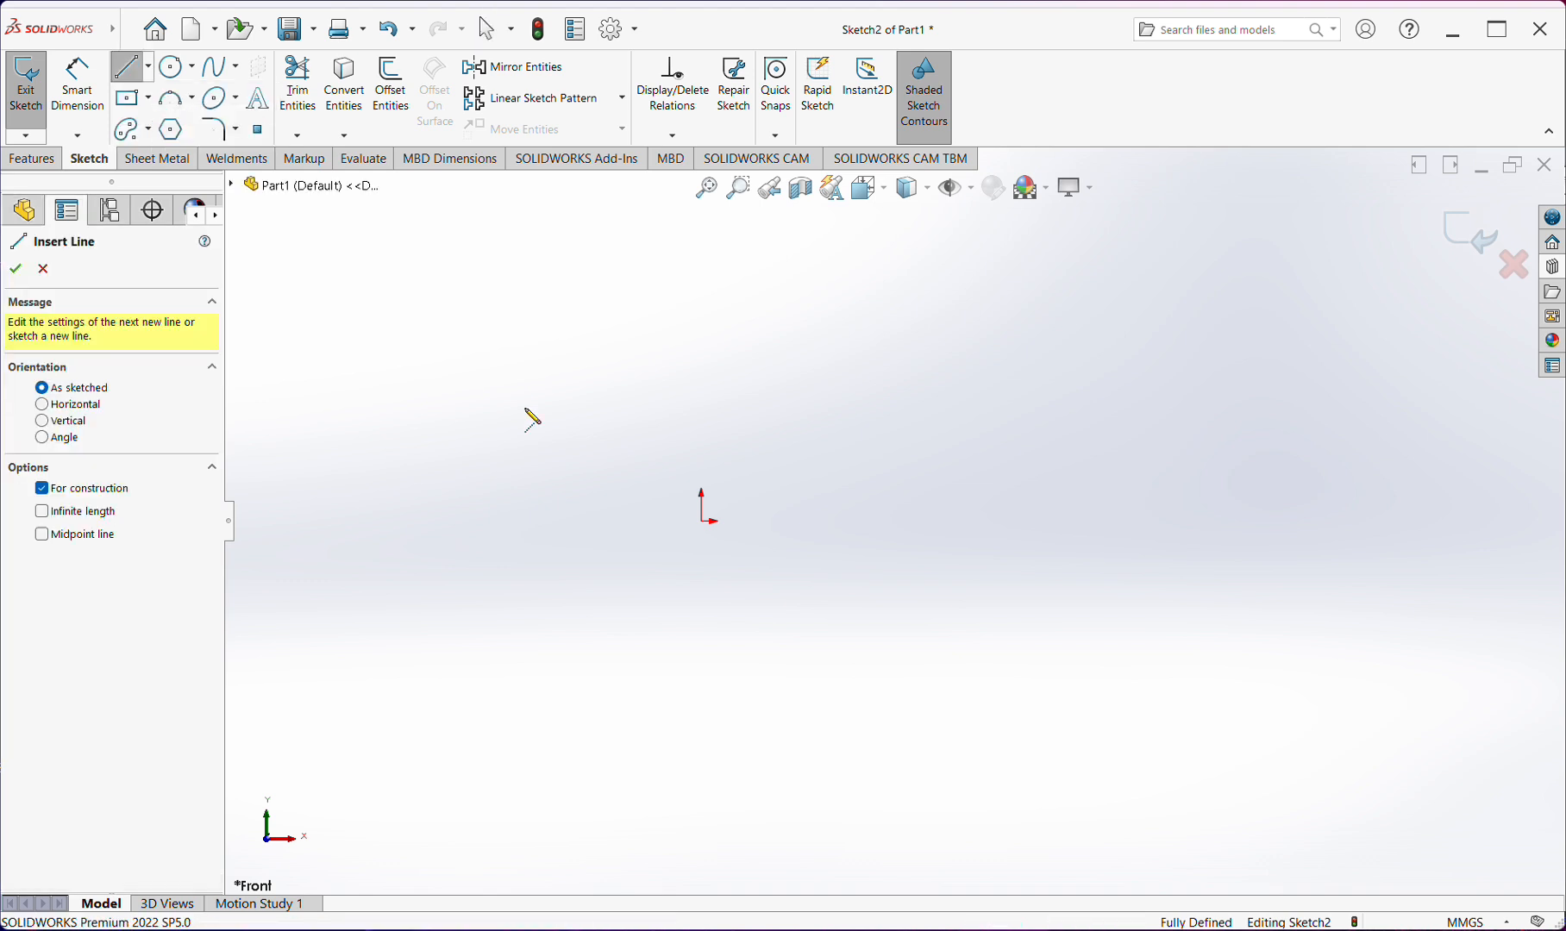
pyautogui.click(703, 521)
pyautogui.click(1094, 521)
pyautogui.rightClick(1094, 520)
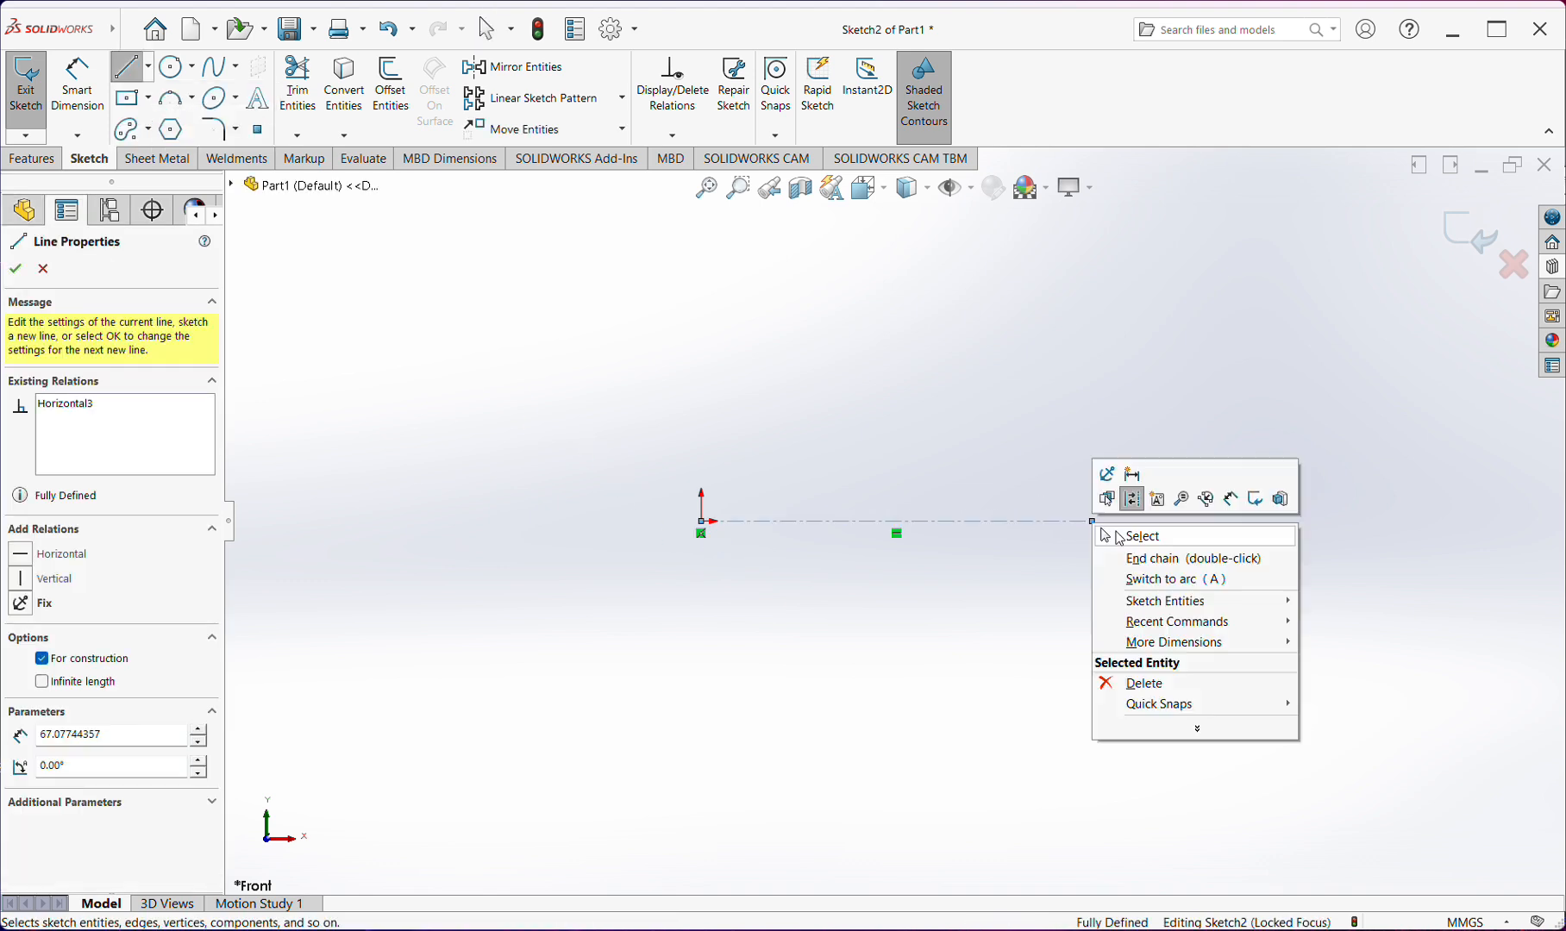
pyautogui.click(1138, 532)
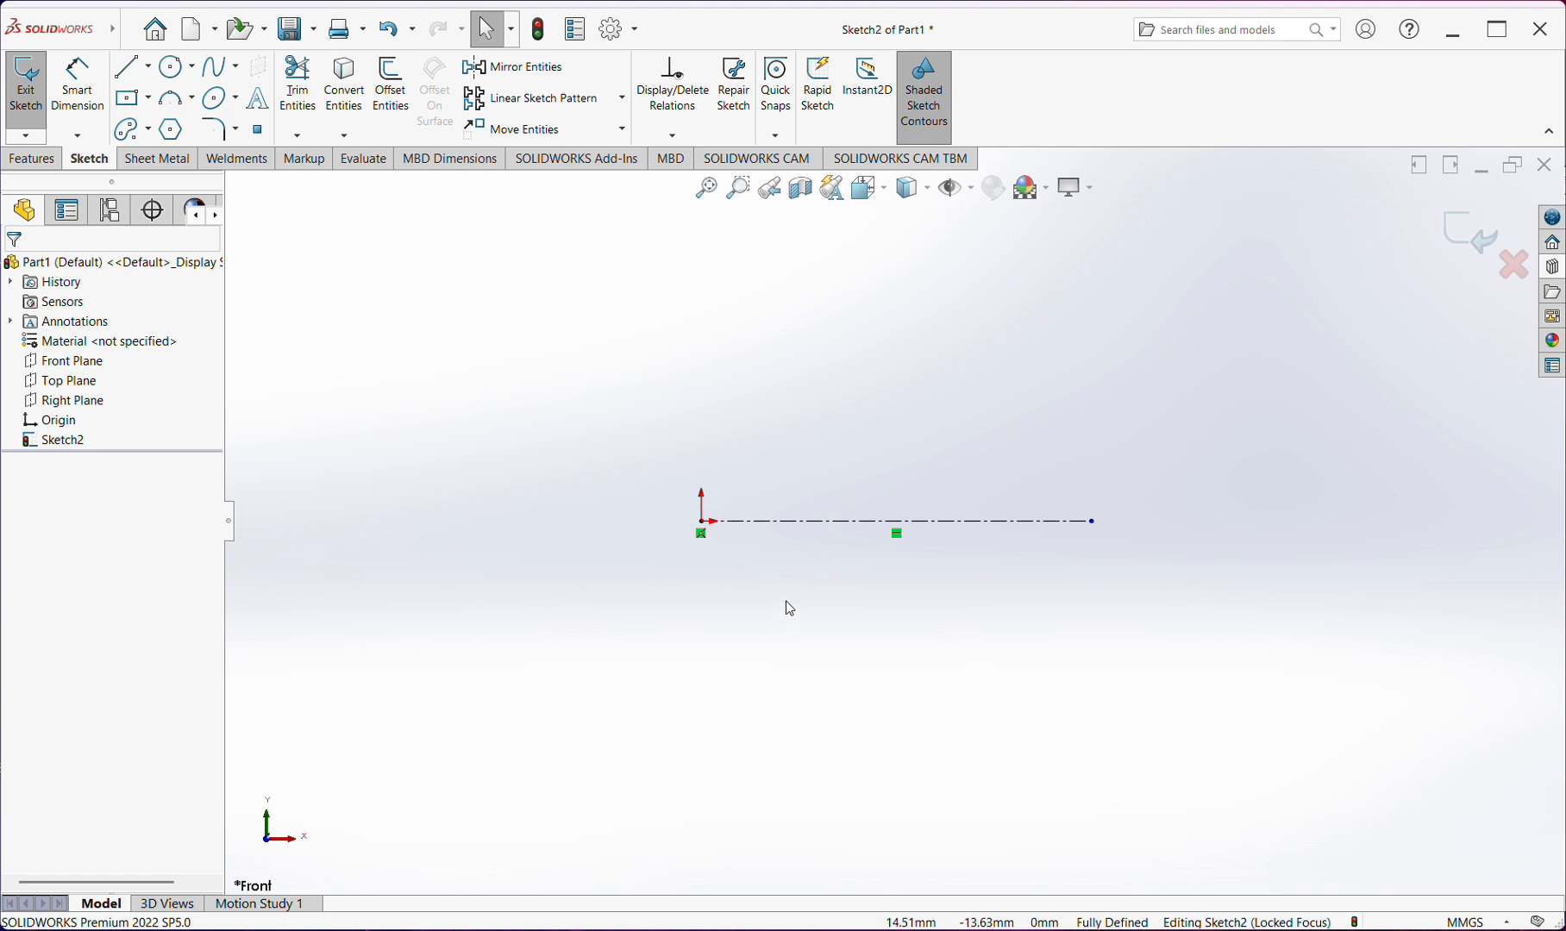
pyautogui.click(848, 522)
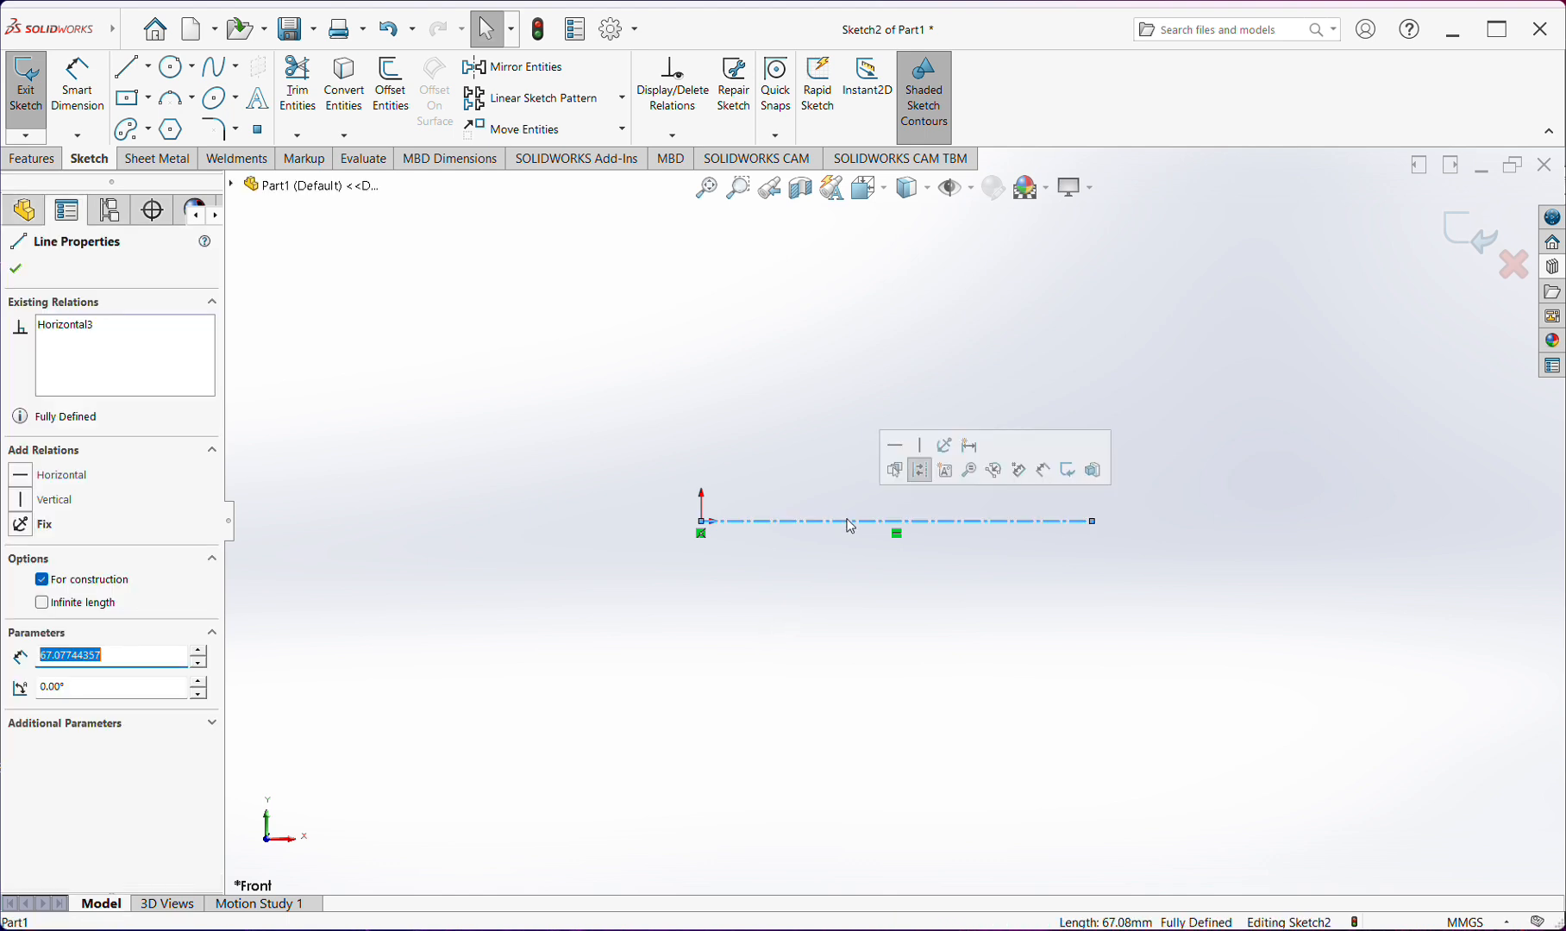
pyautogui.press('Delete')
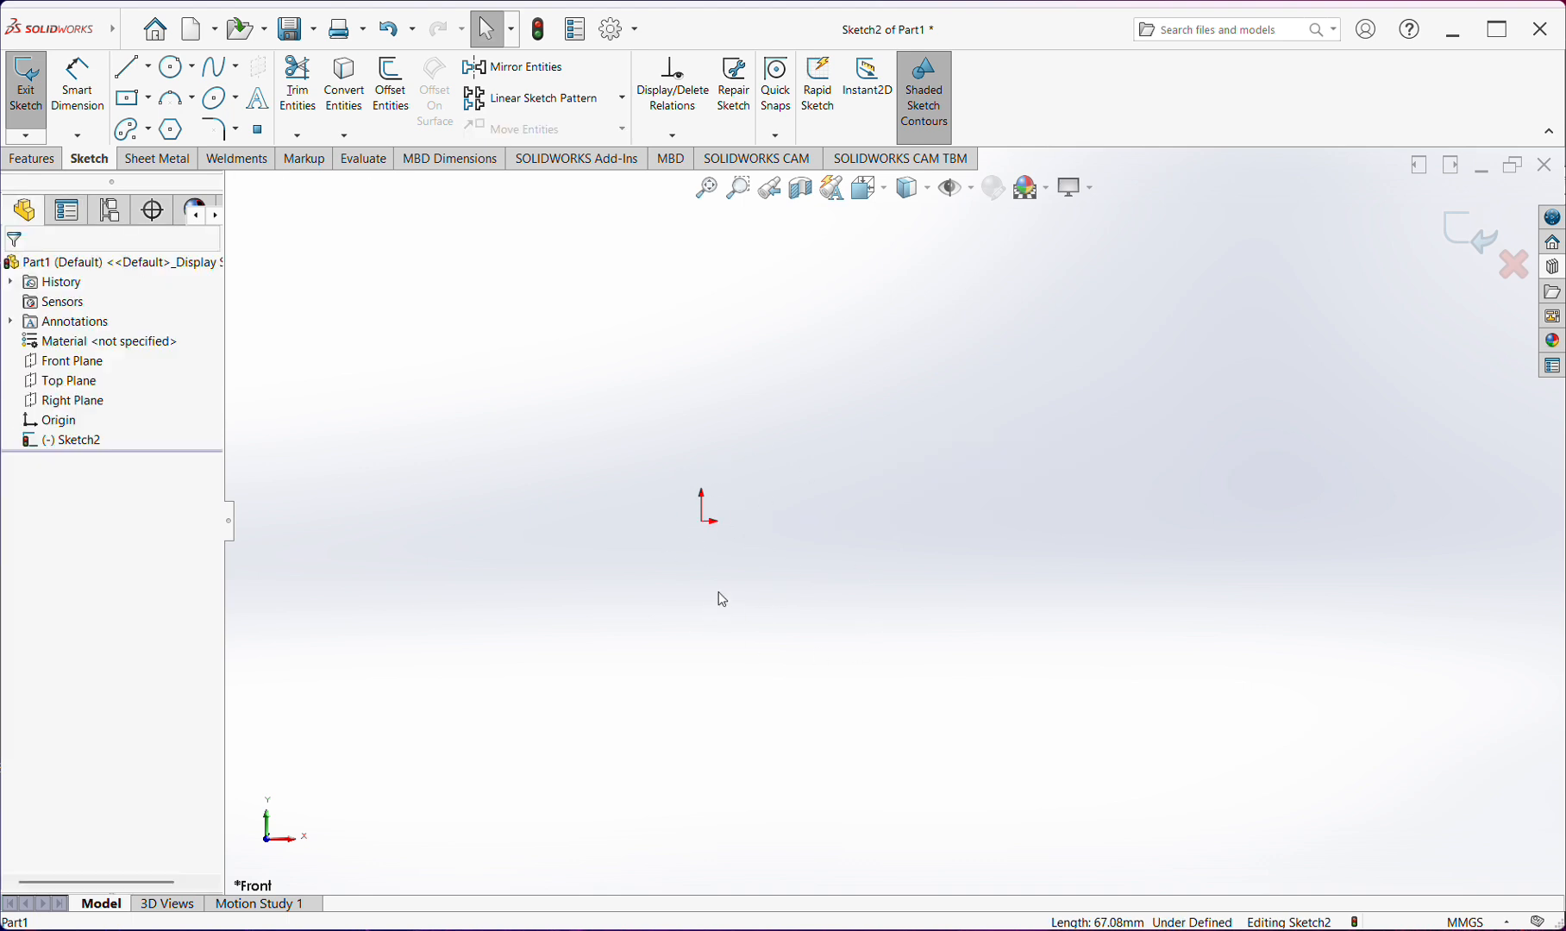
# Sketch a slightly inclined midpoint line about 95.5 mm long, centred on the origin
pyautogui.click(149, 69)
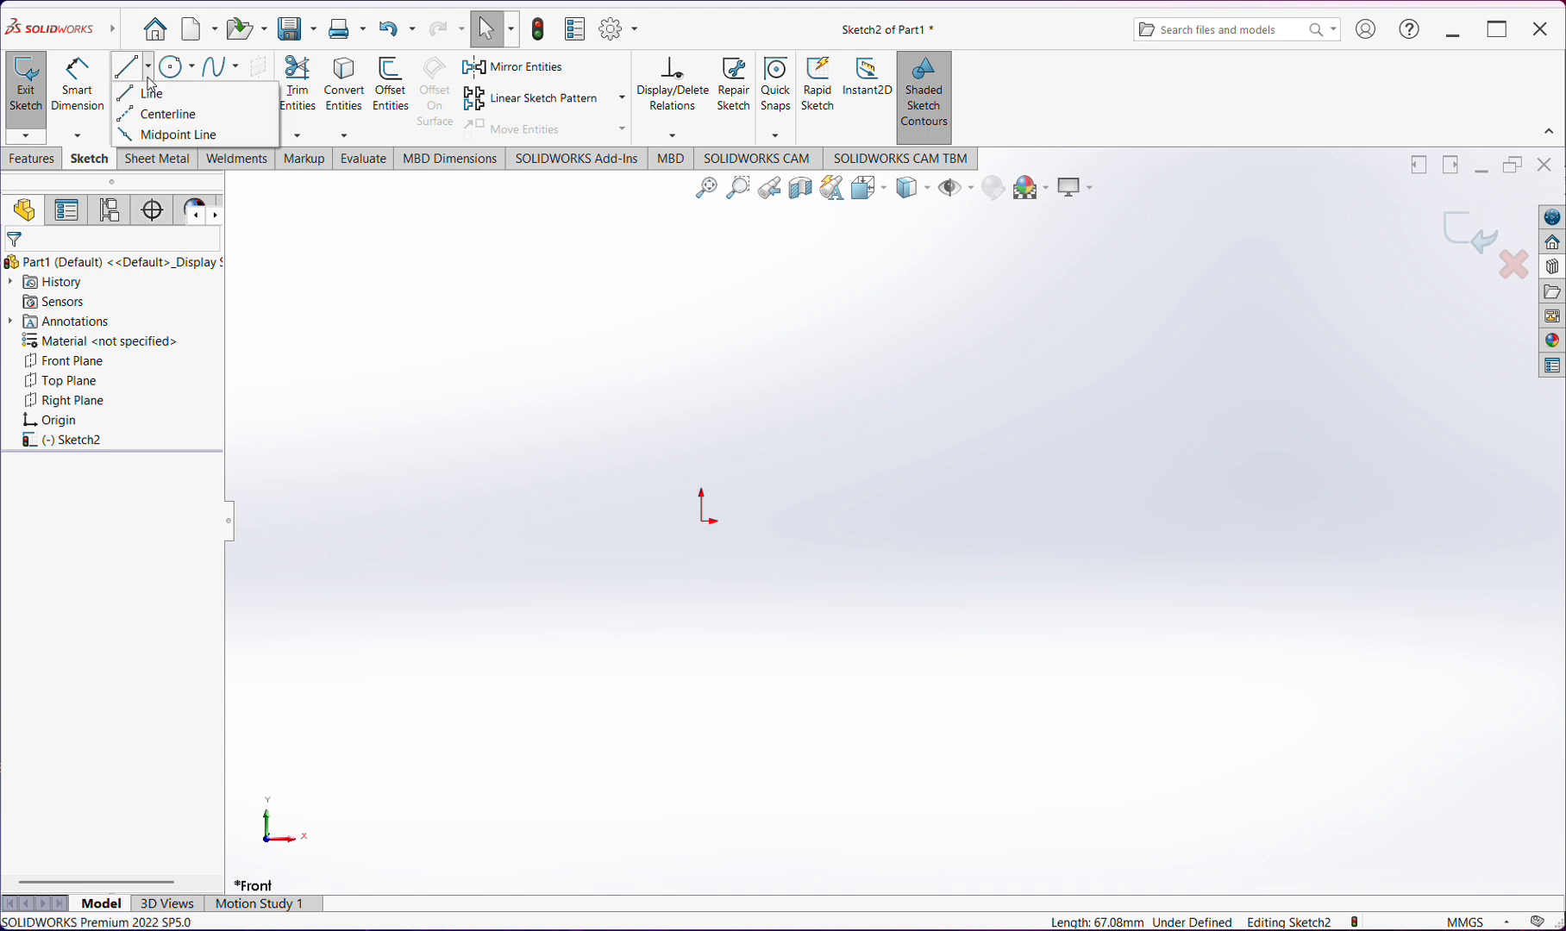
pyautogui.click(168, 135)
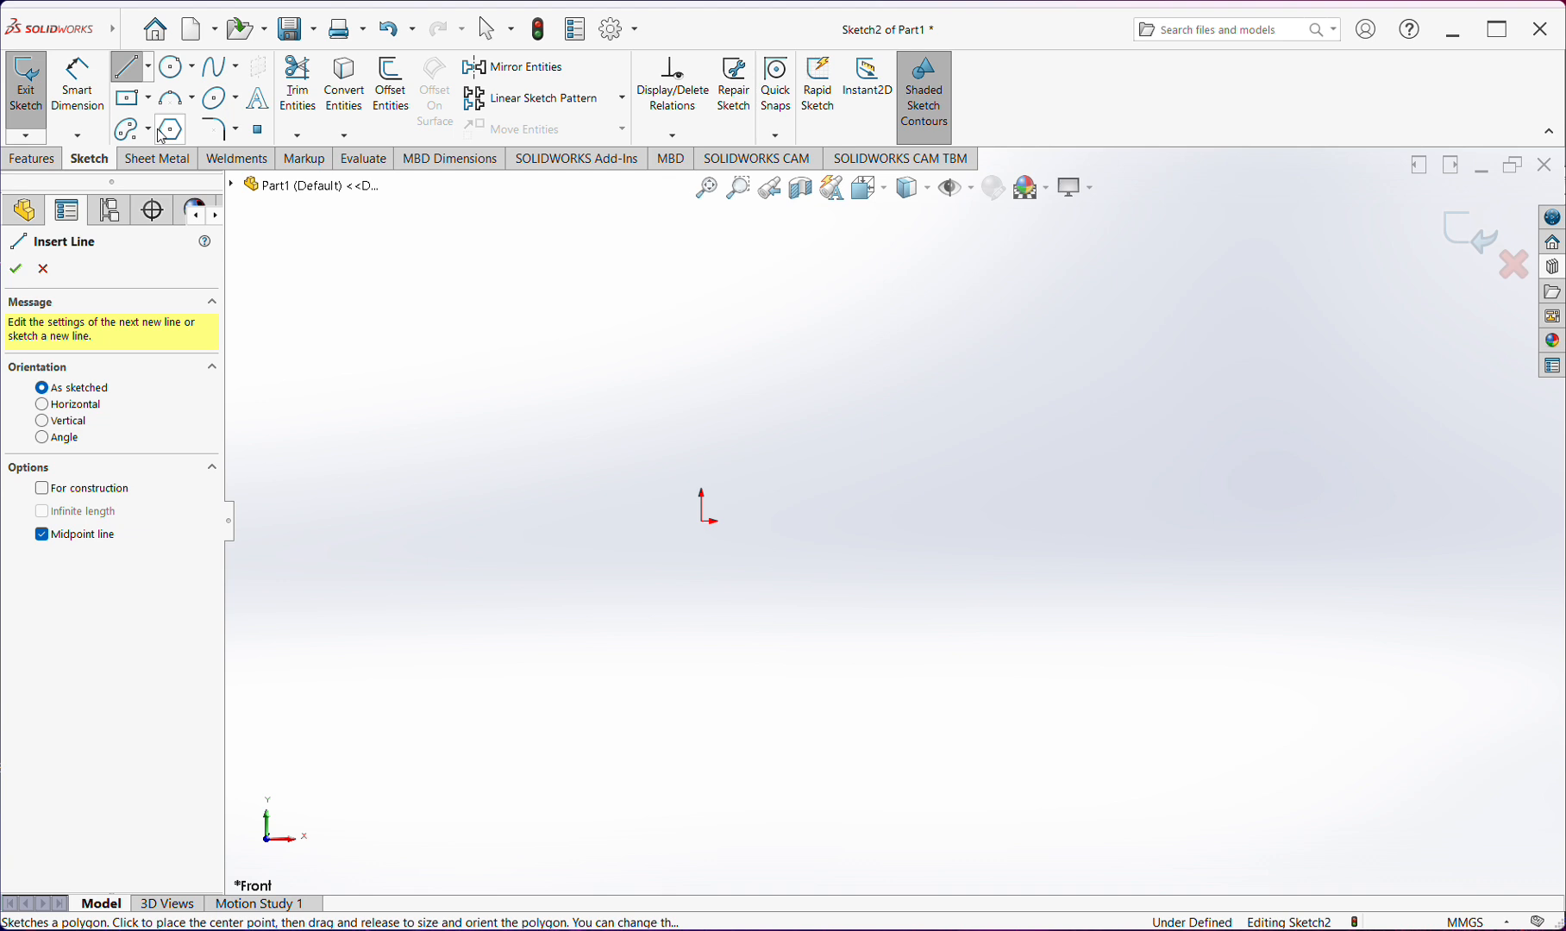
pyautogui.click(702, 521)
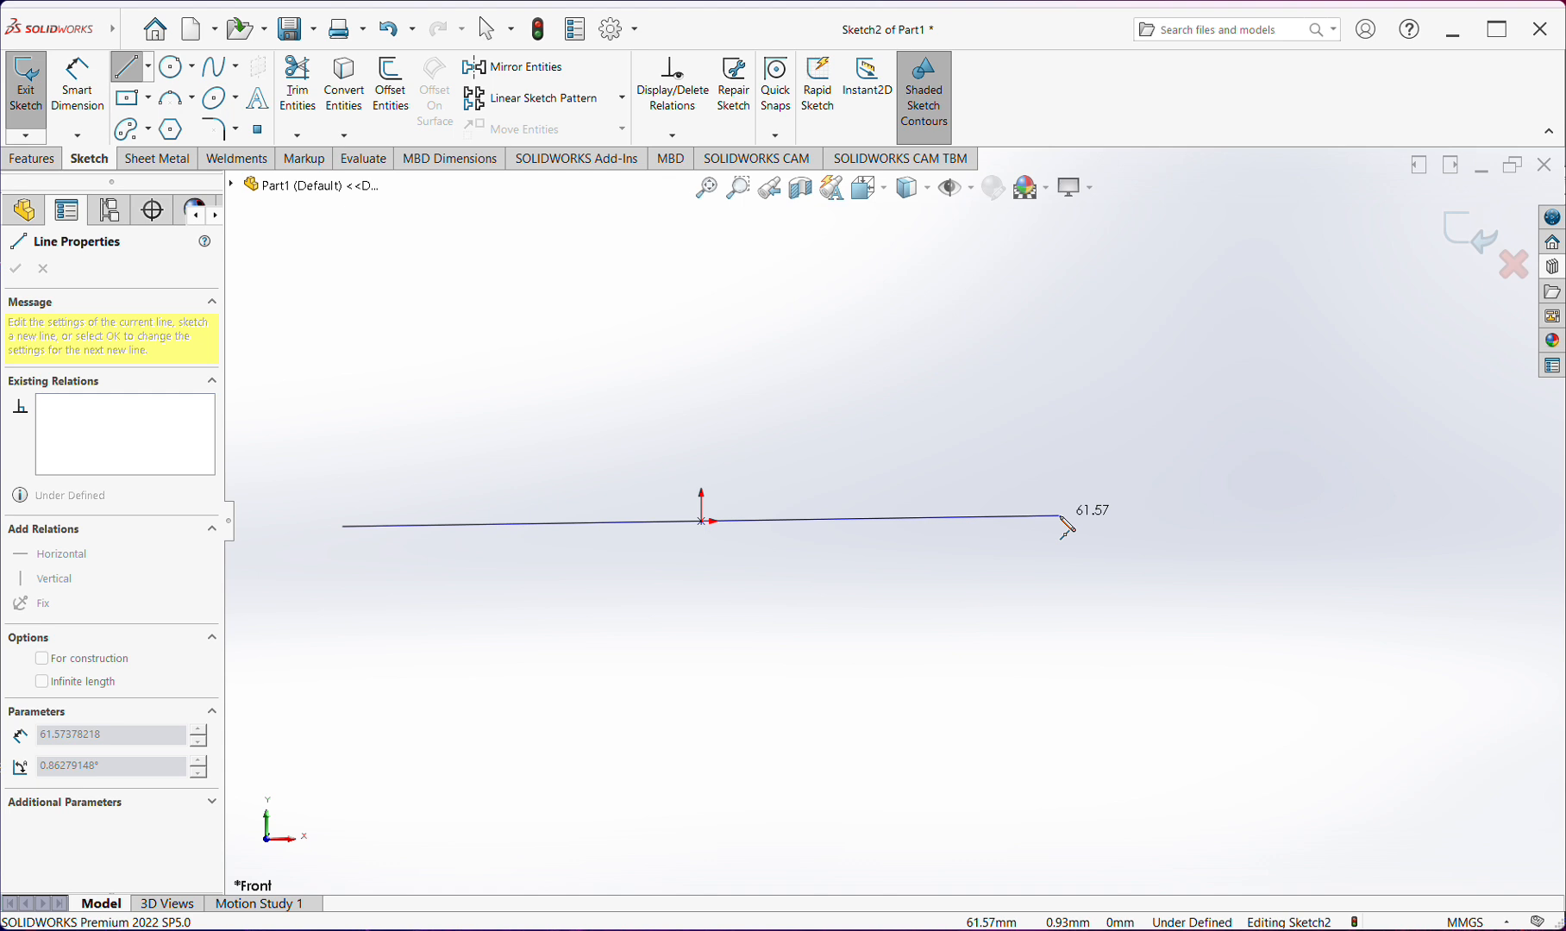
pyautogui.click(978, 495)
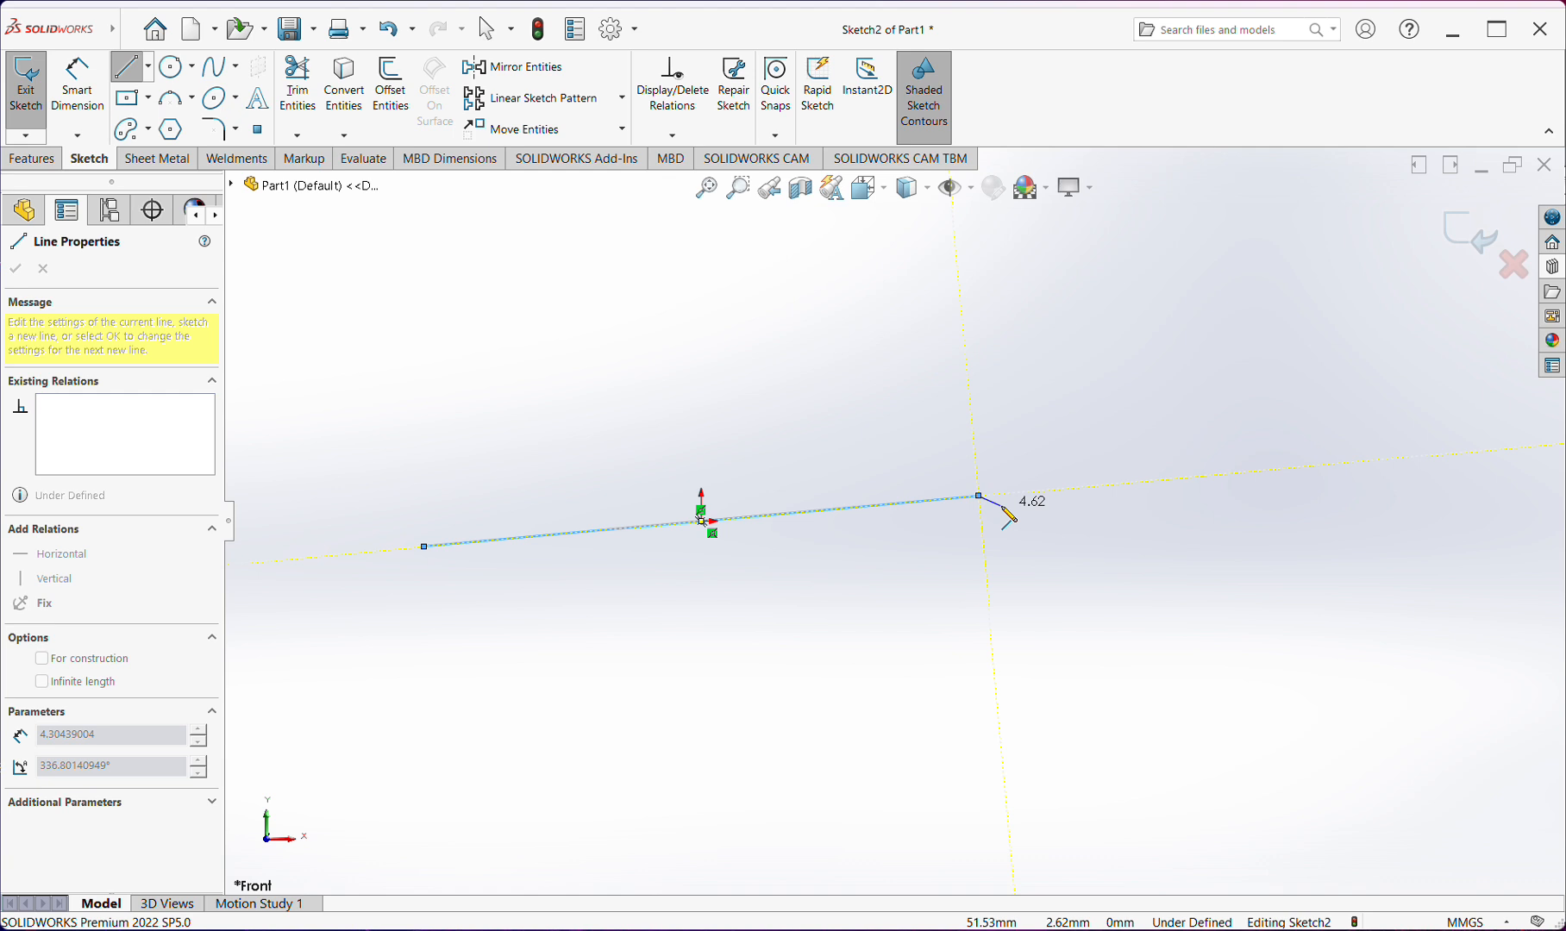
pyautogui.press('Escape')
# Apply a horizontal relation to the midpoint line and stretch its endpoint outward to X about 75.56 mm
pyautogui.click(966, 498)
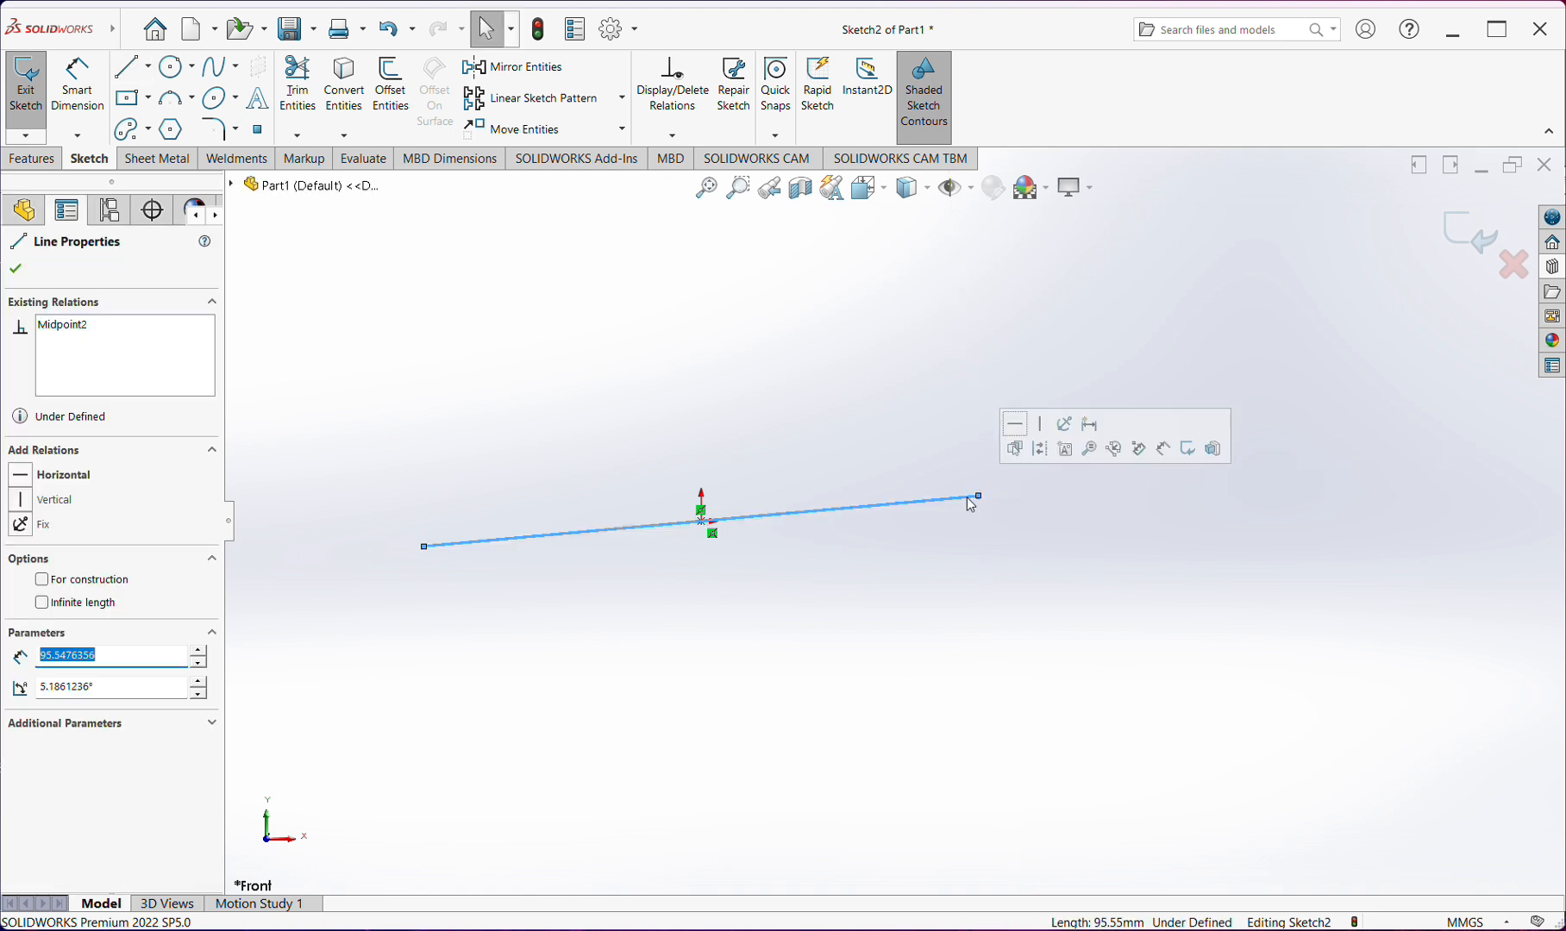
pyautogui.click(1015, 423)
pyautogui.click(788, 717)
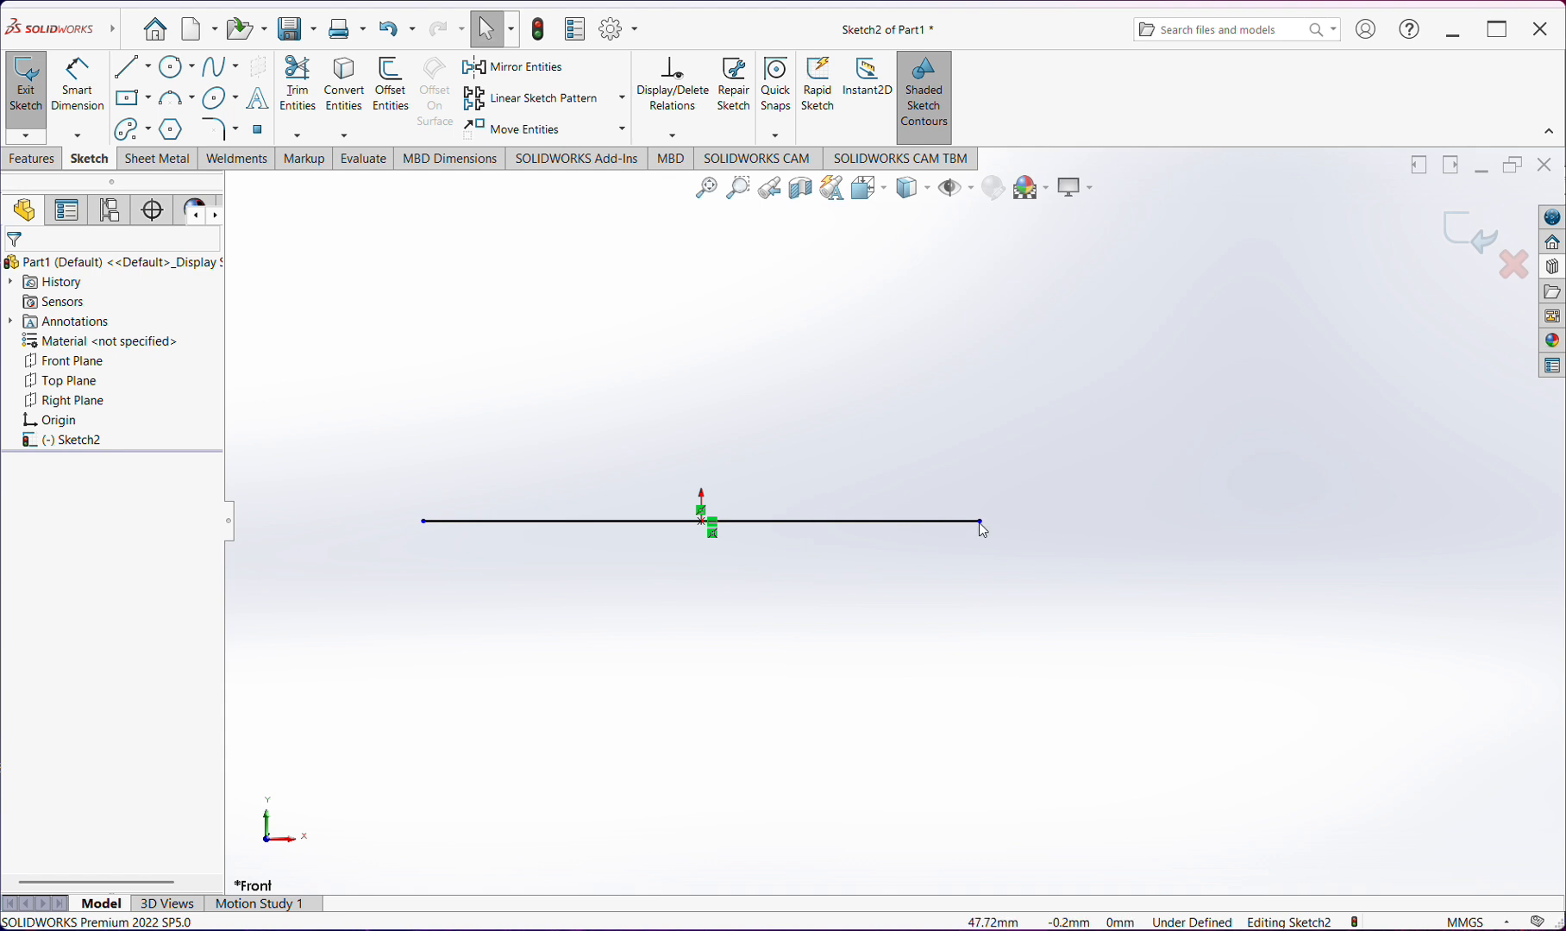
pyautogui.moveTo(978, 523); pyautogui.dragTo(1140, 569)
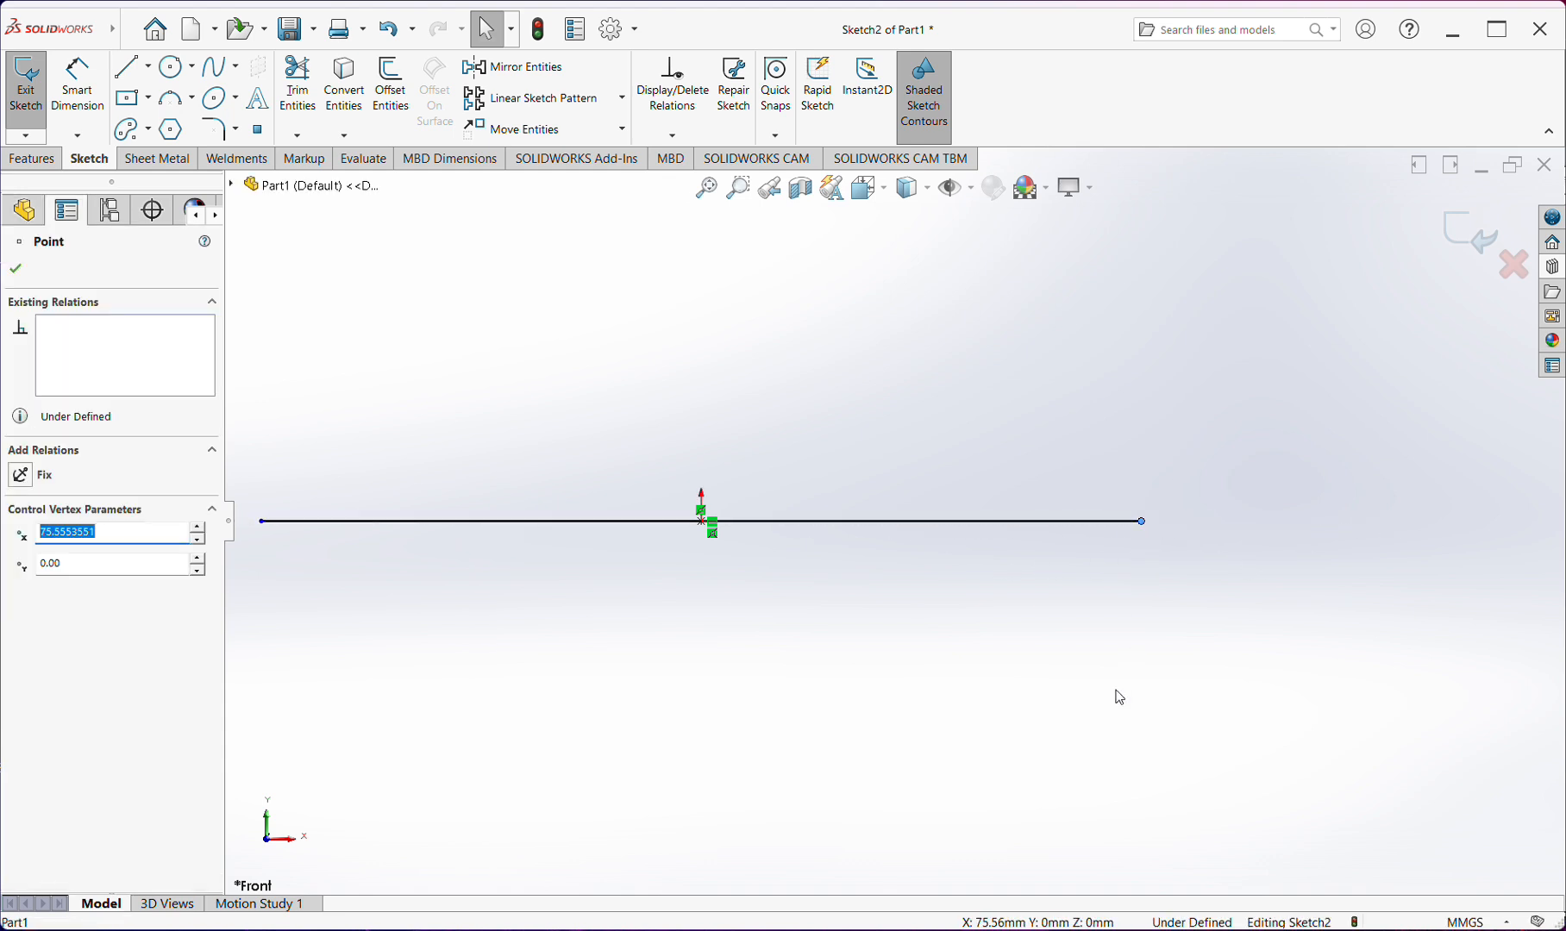
# Dimension the midpoint line's full length with Smart Dimension, placing the dimension below the line
pyautogui.click(78, 84)
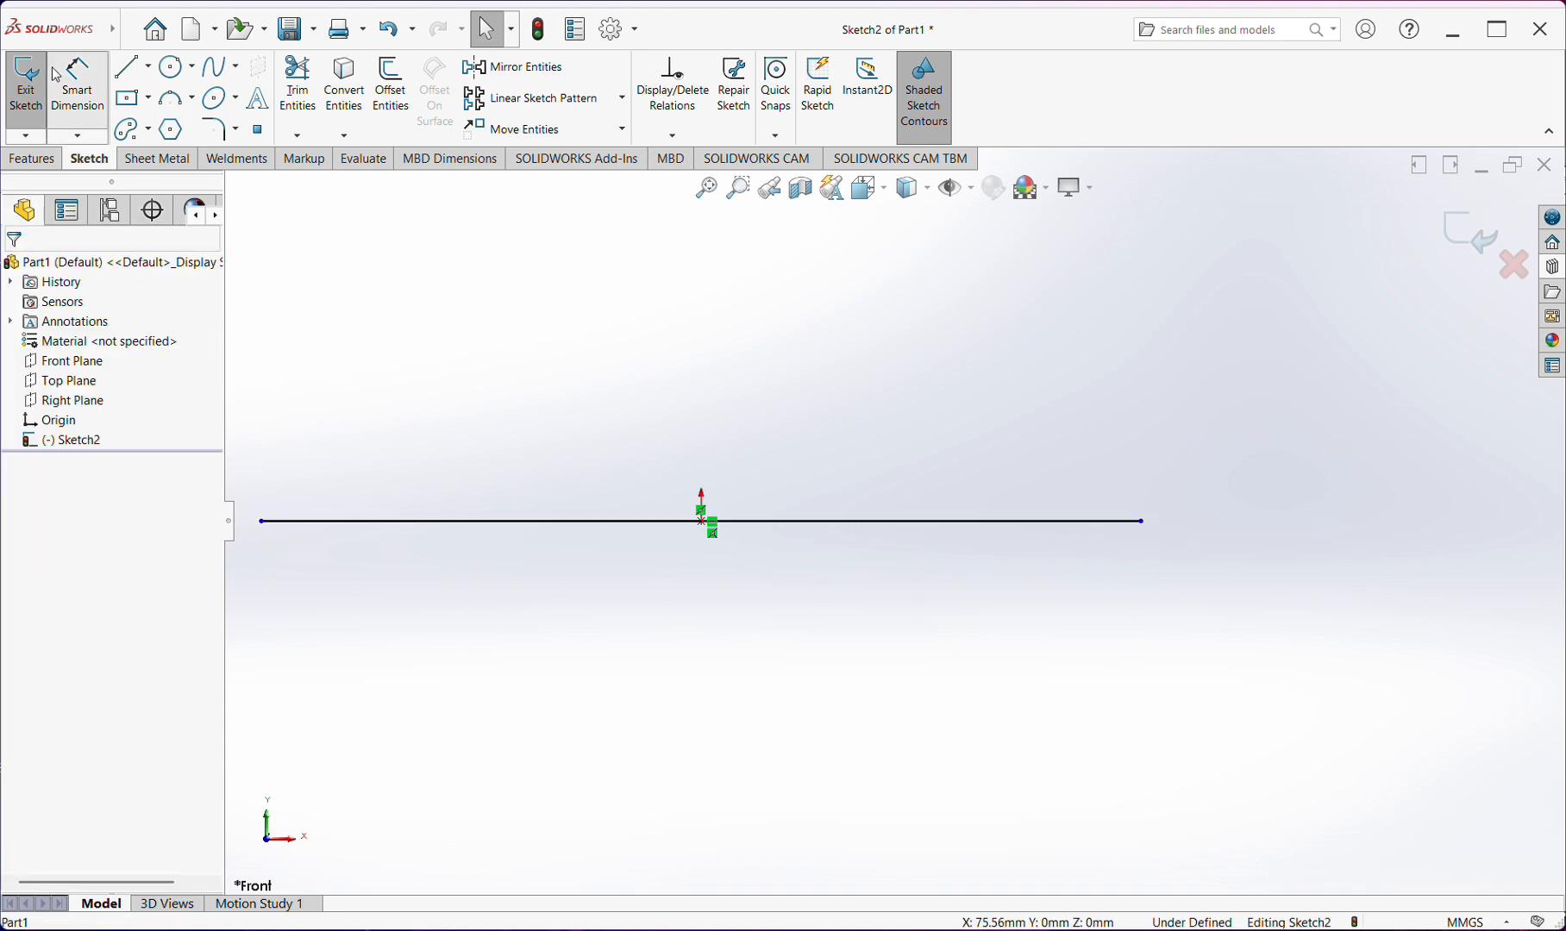
pyautogui.click(697, 522)
pyautogui.click(671, 624)
pyautogui.click(567, 585)
pyautogui.press('Escape')
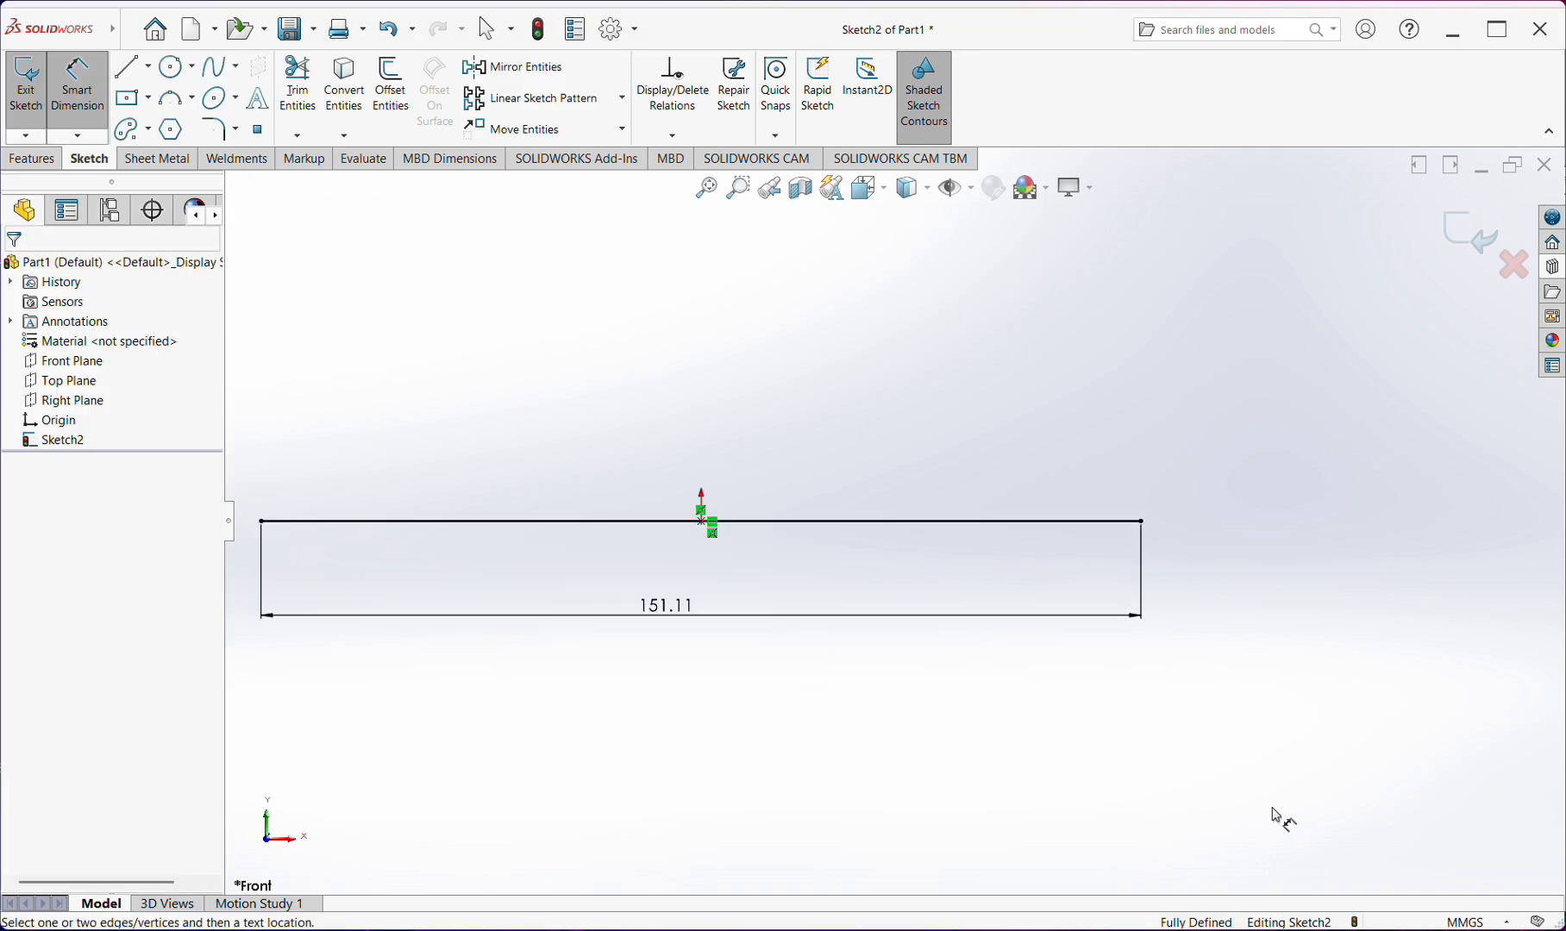
pyautogui.press('Escape')
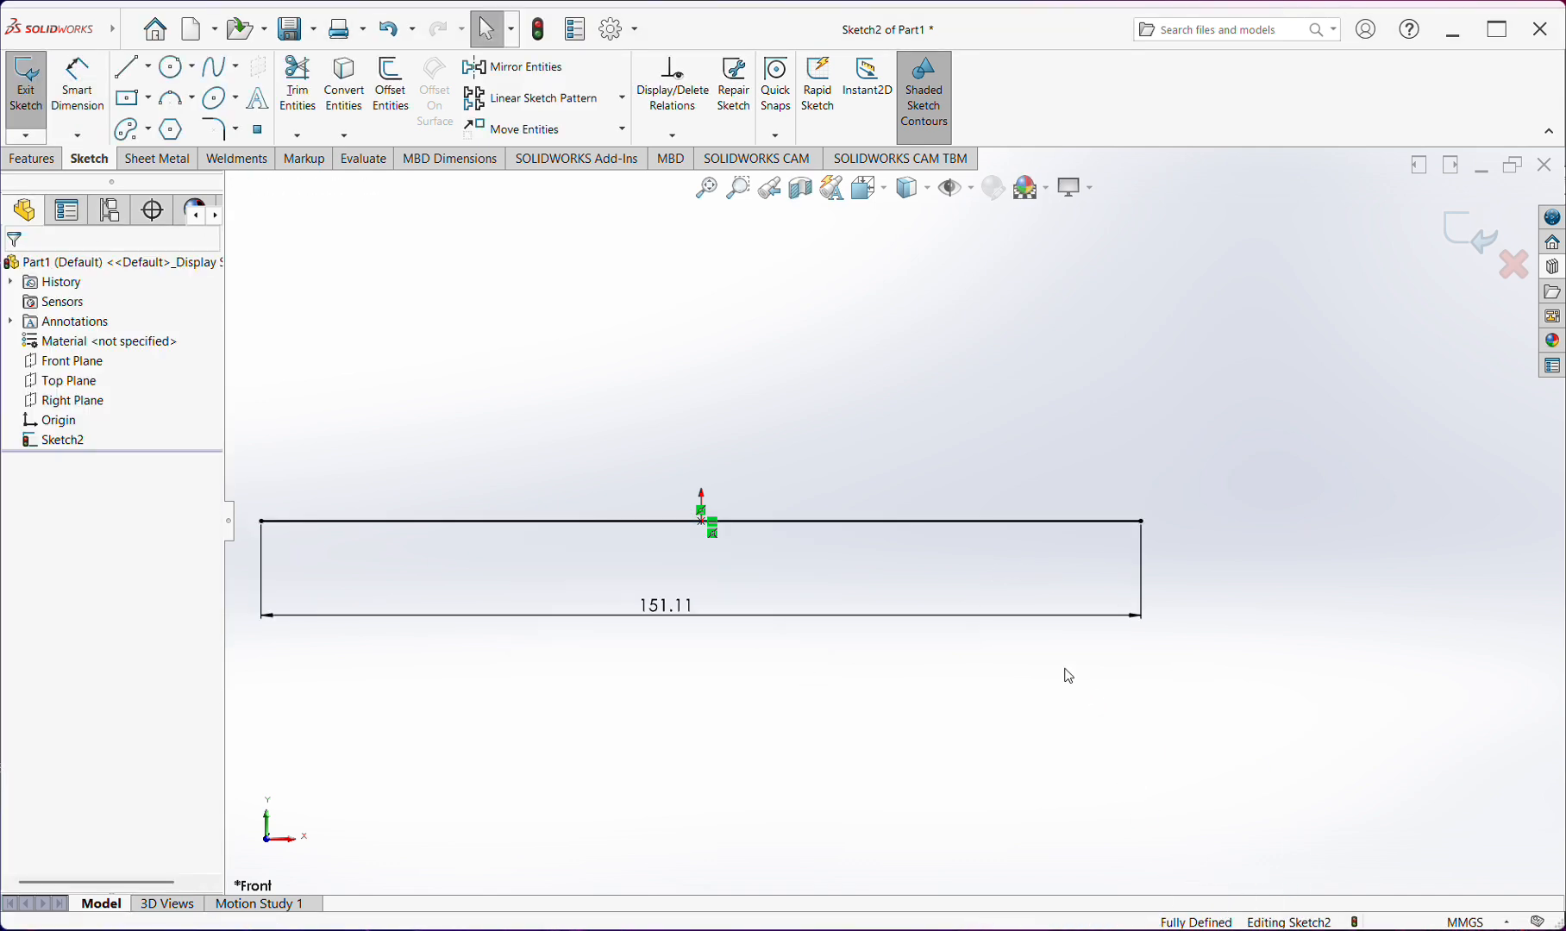
# Delete the midpoint line together with its length dimension
pyautogui.press('f')
pyautogui.moveTo(411, 396); pyautogui.dragTo(1281, 682)
pyautogui.press('Delete')
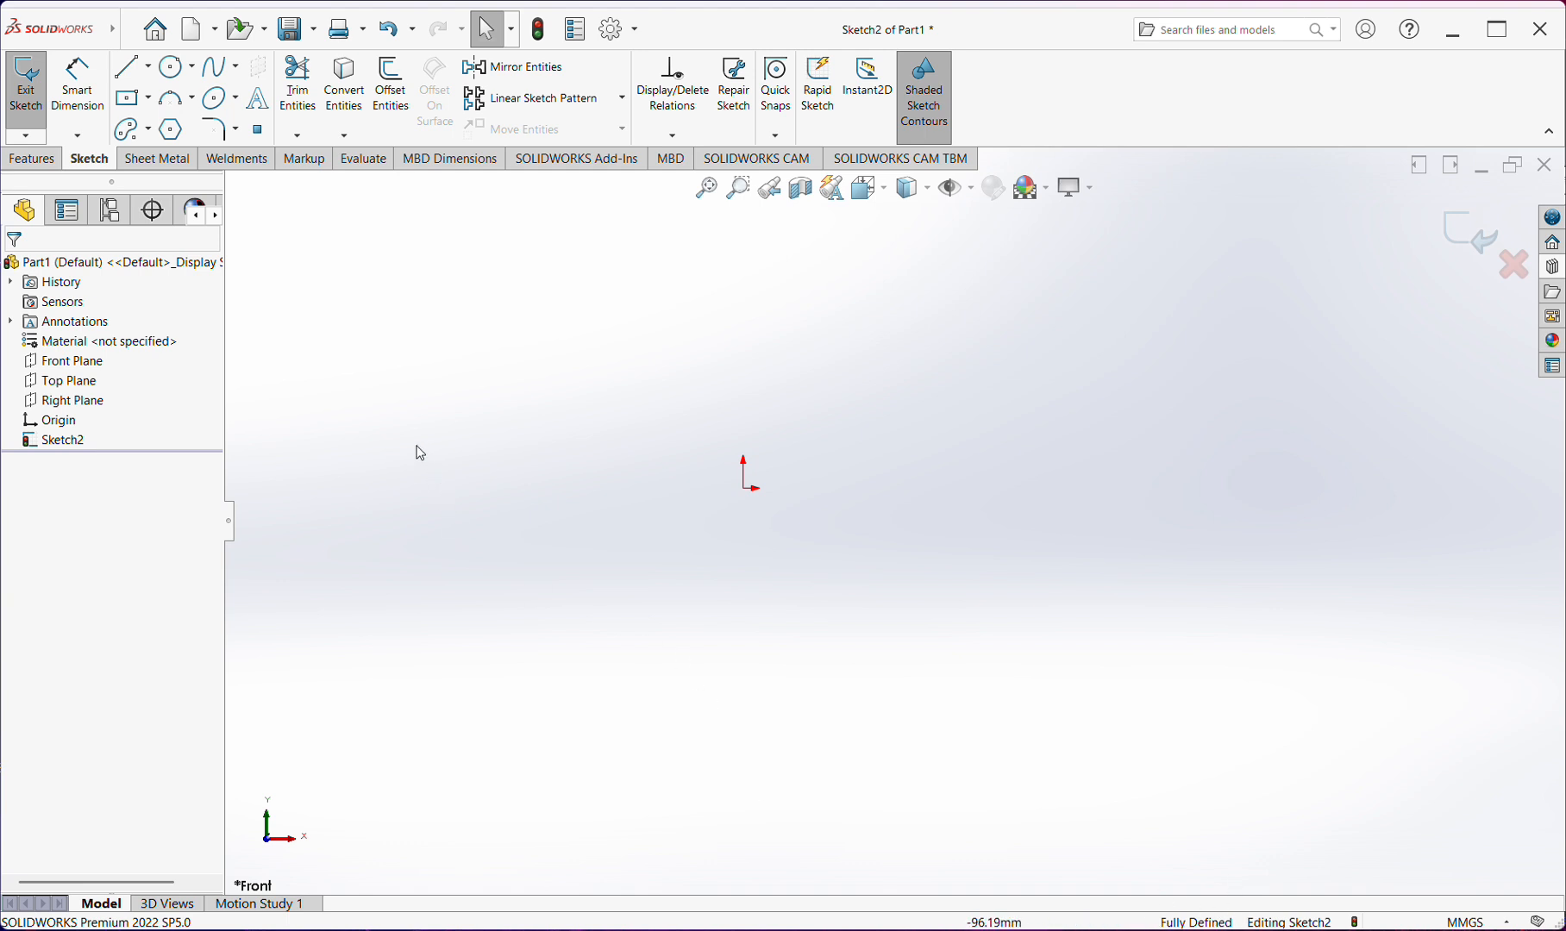
# Sketch a center rectangle about 102.6 mm wide and 66.6 mm high, centred on the origin
pyautogui.click(148, 100)
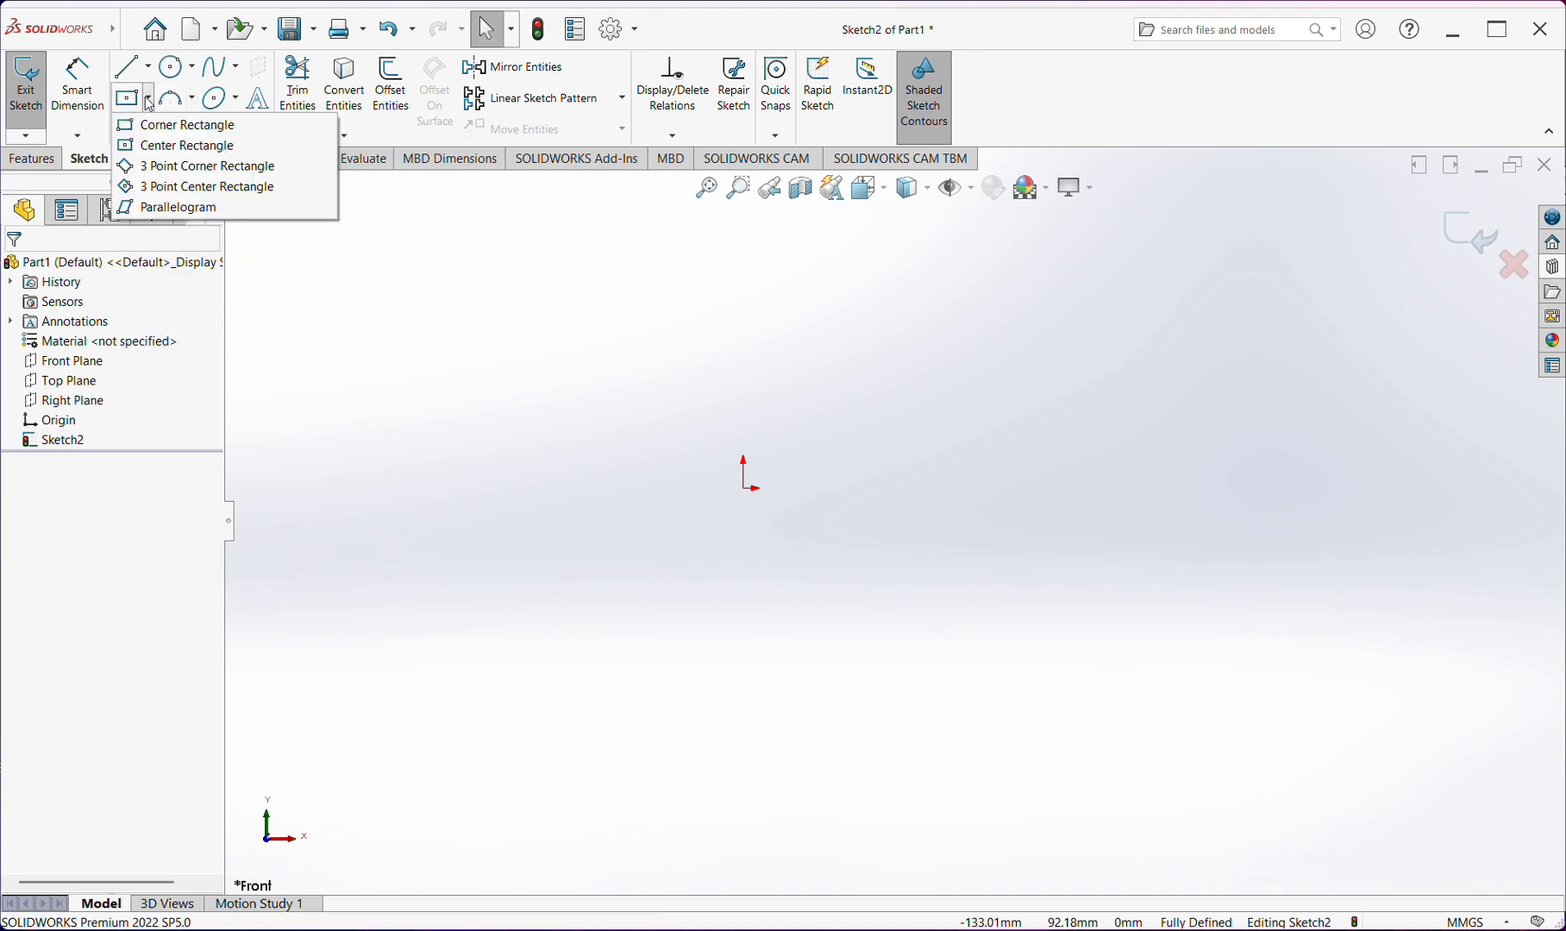
pyautogui.click(195, 148)
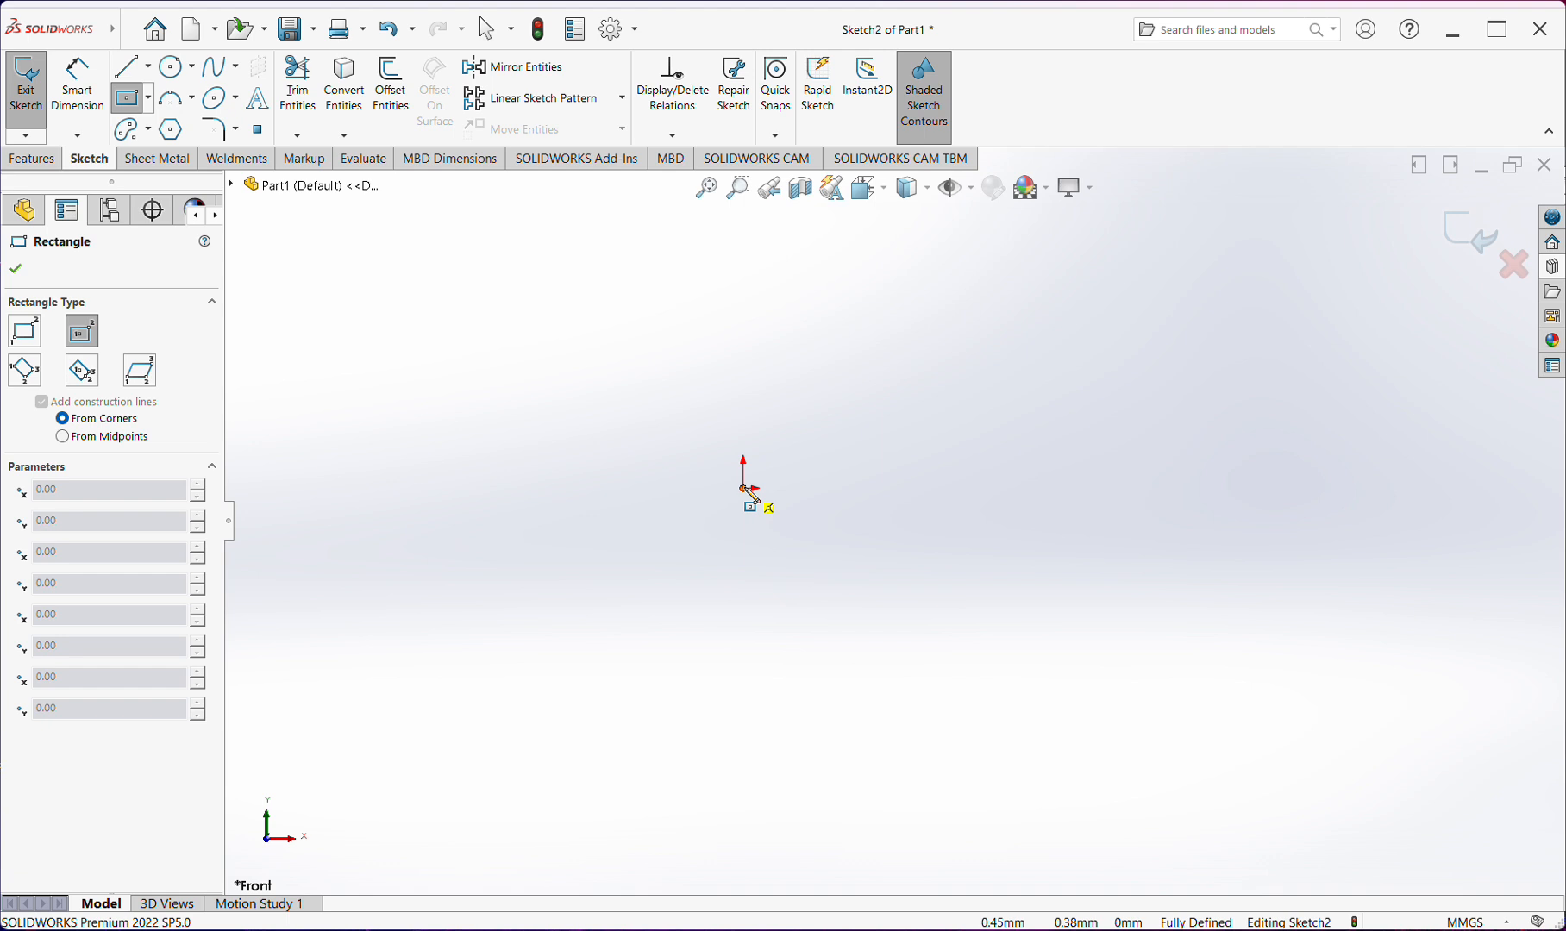
pyautogui.click(745, 490)
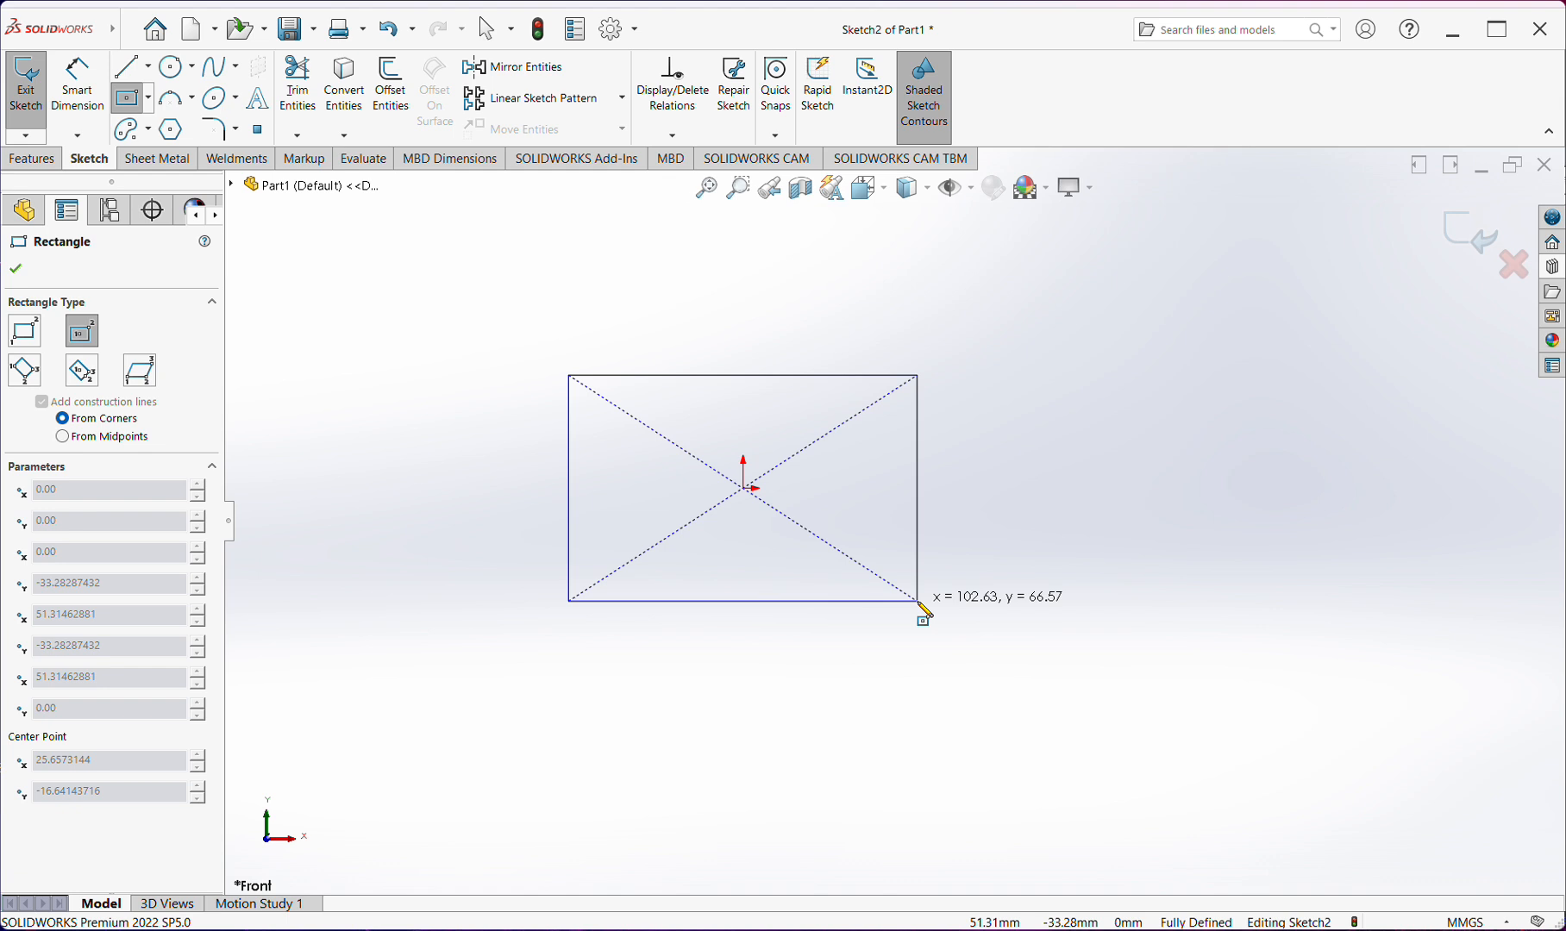
pyautogui.click(918, 601)
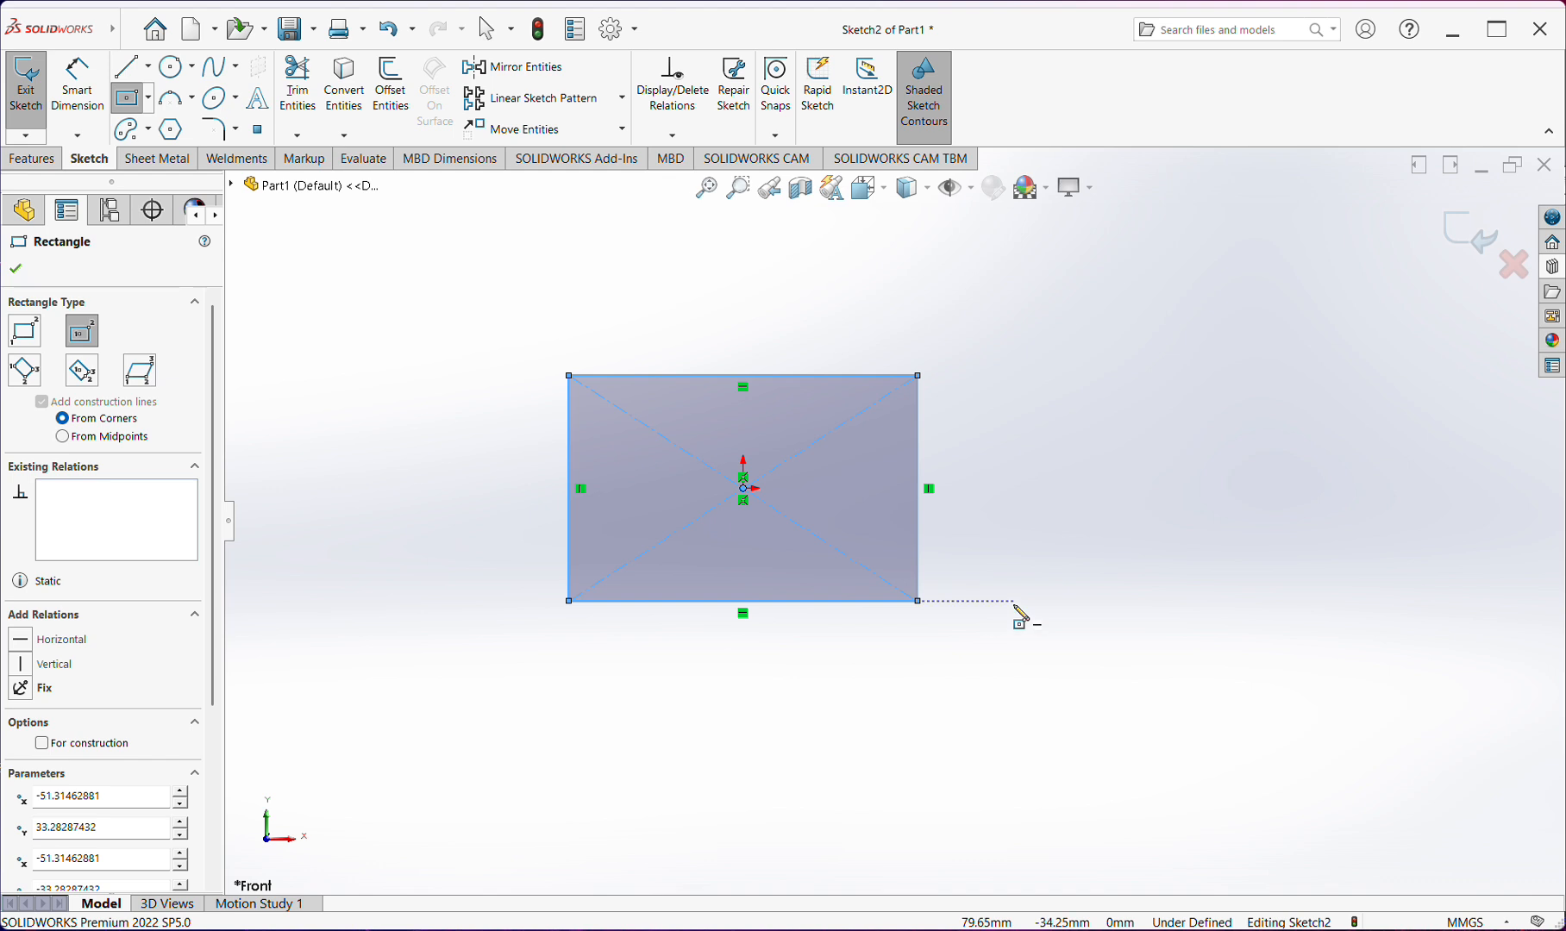
# Dimension the center rectangle's height beside its vertical edge and its width below the bottom edge, keeping the size as drawn
pyautogui.moveTo(1015, 608); pyautogui.dragTo(1017, 517, button='right')
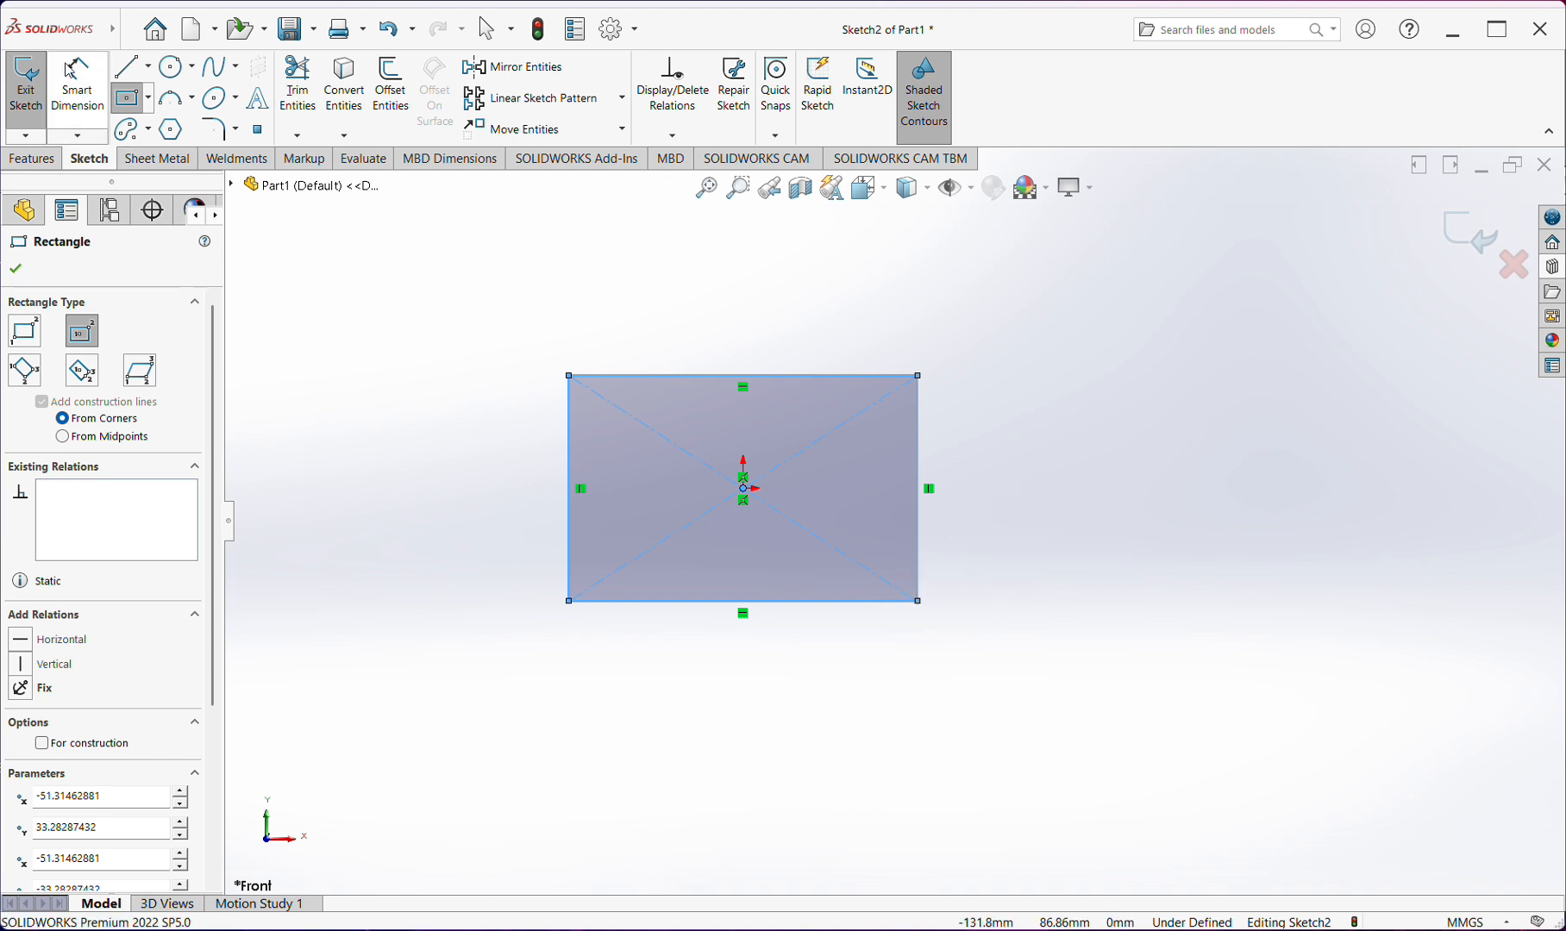
pyautogui.click(919, 459)
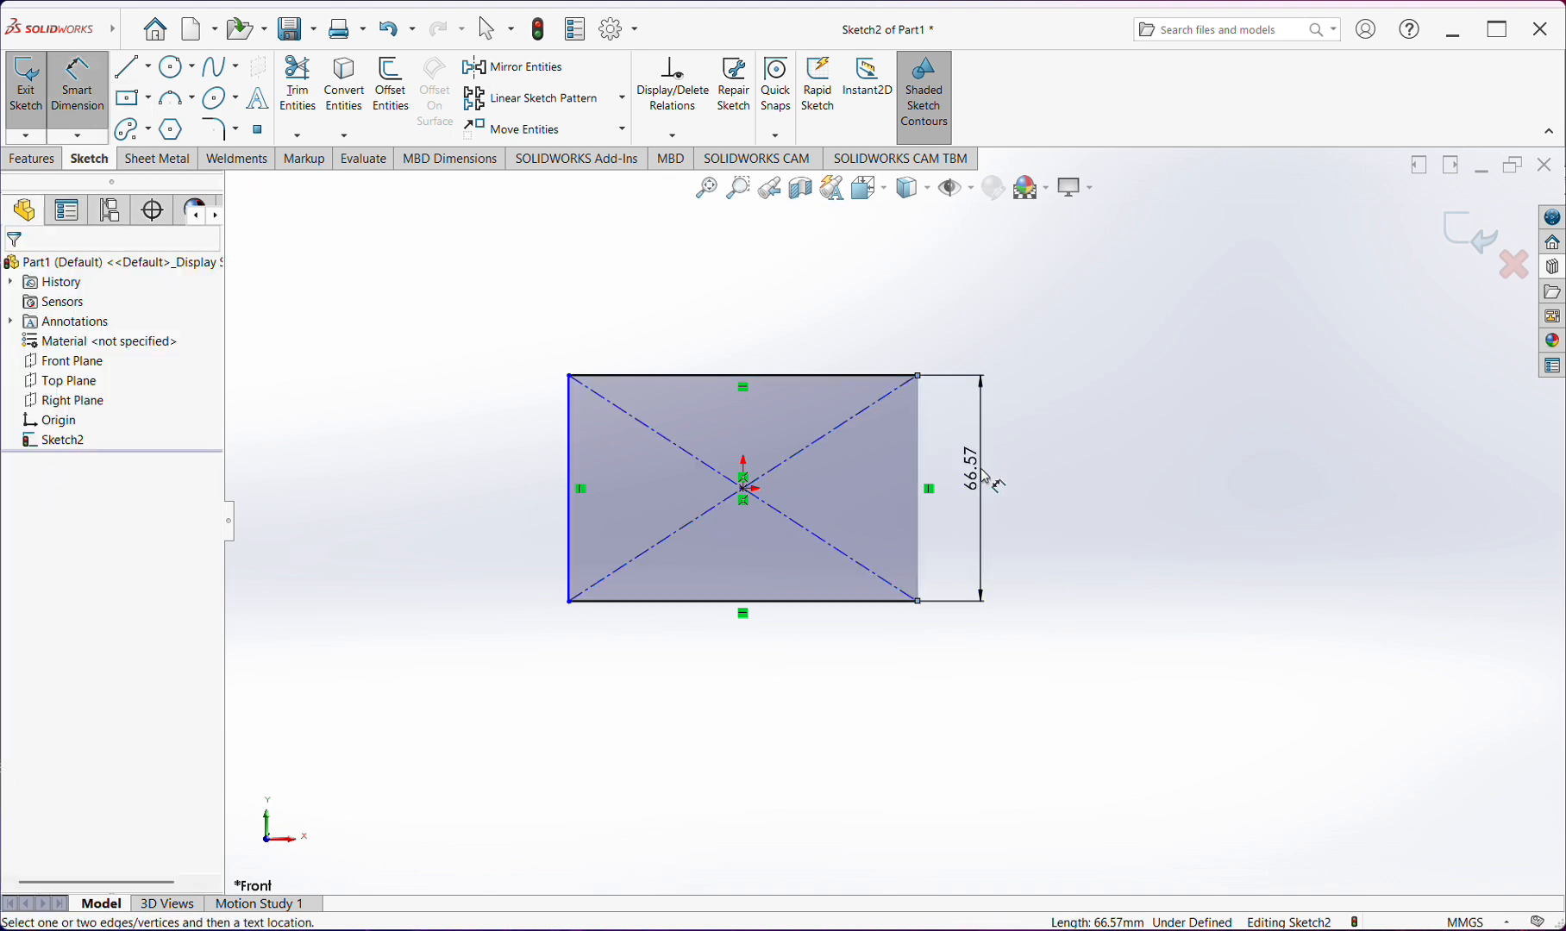
pyautogui.click(992, 483)
pyautogui.click(880, 440)
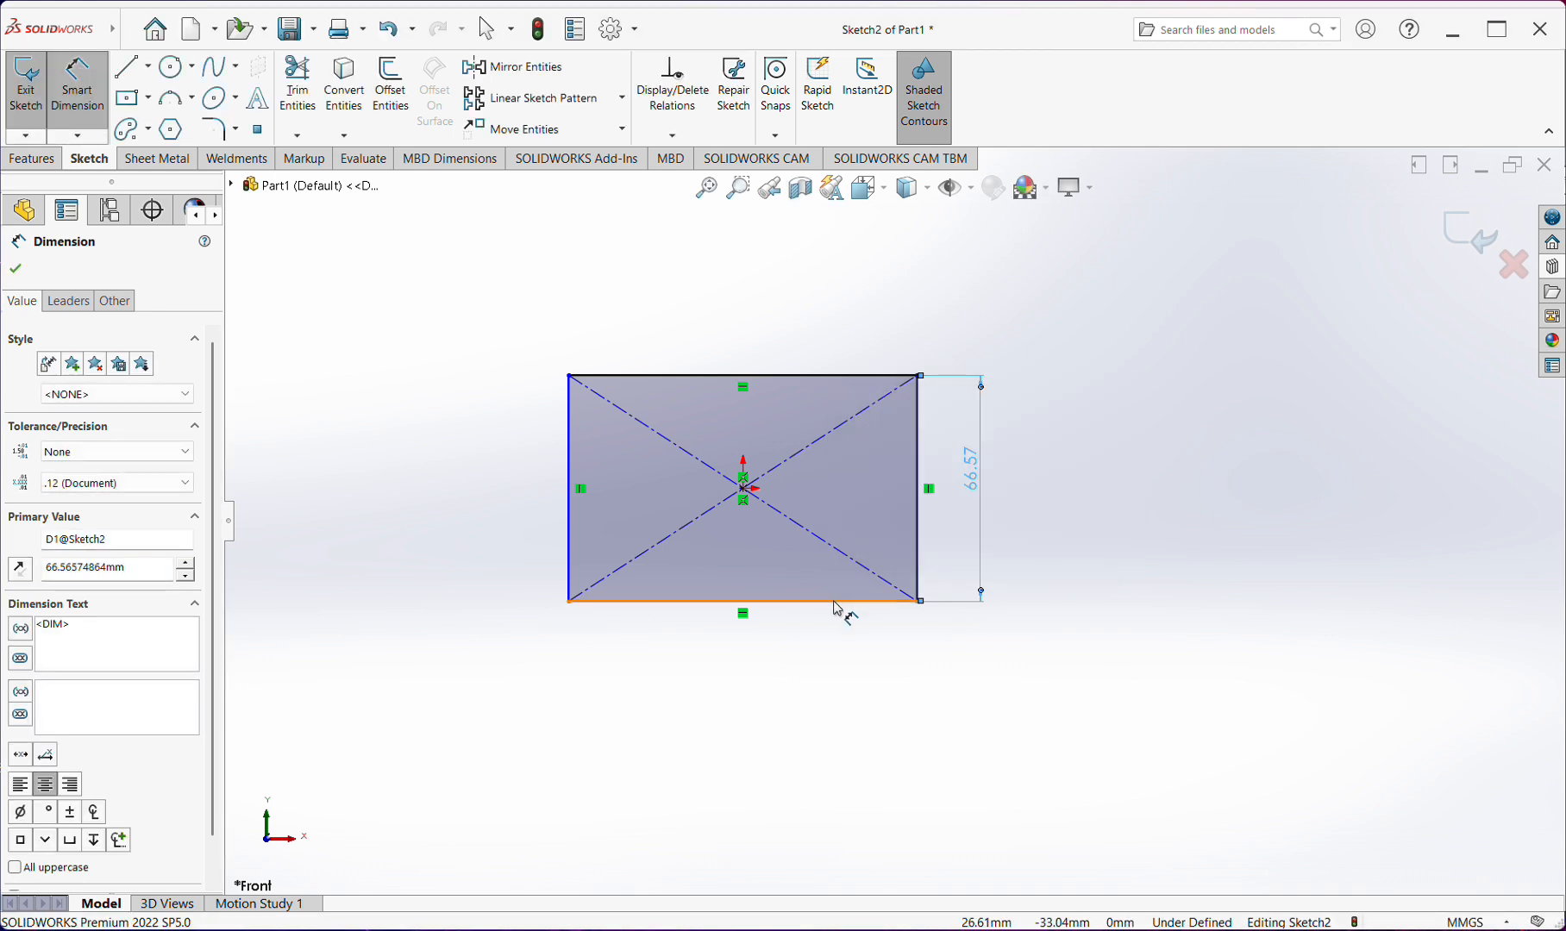
pyautogui.click(842, 603)
pyautogui.click(833, 657)
pyautogui.click(731, 624)
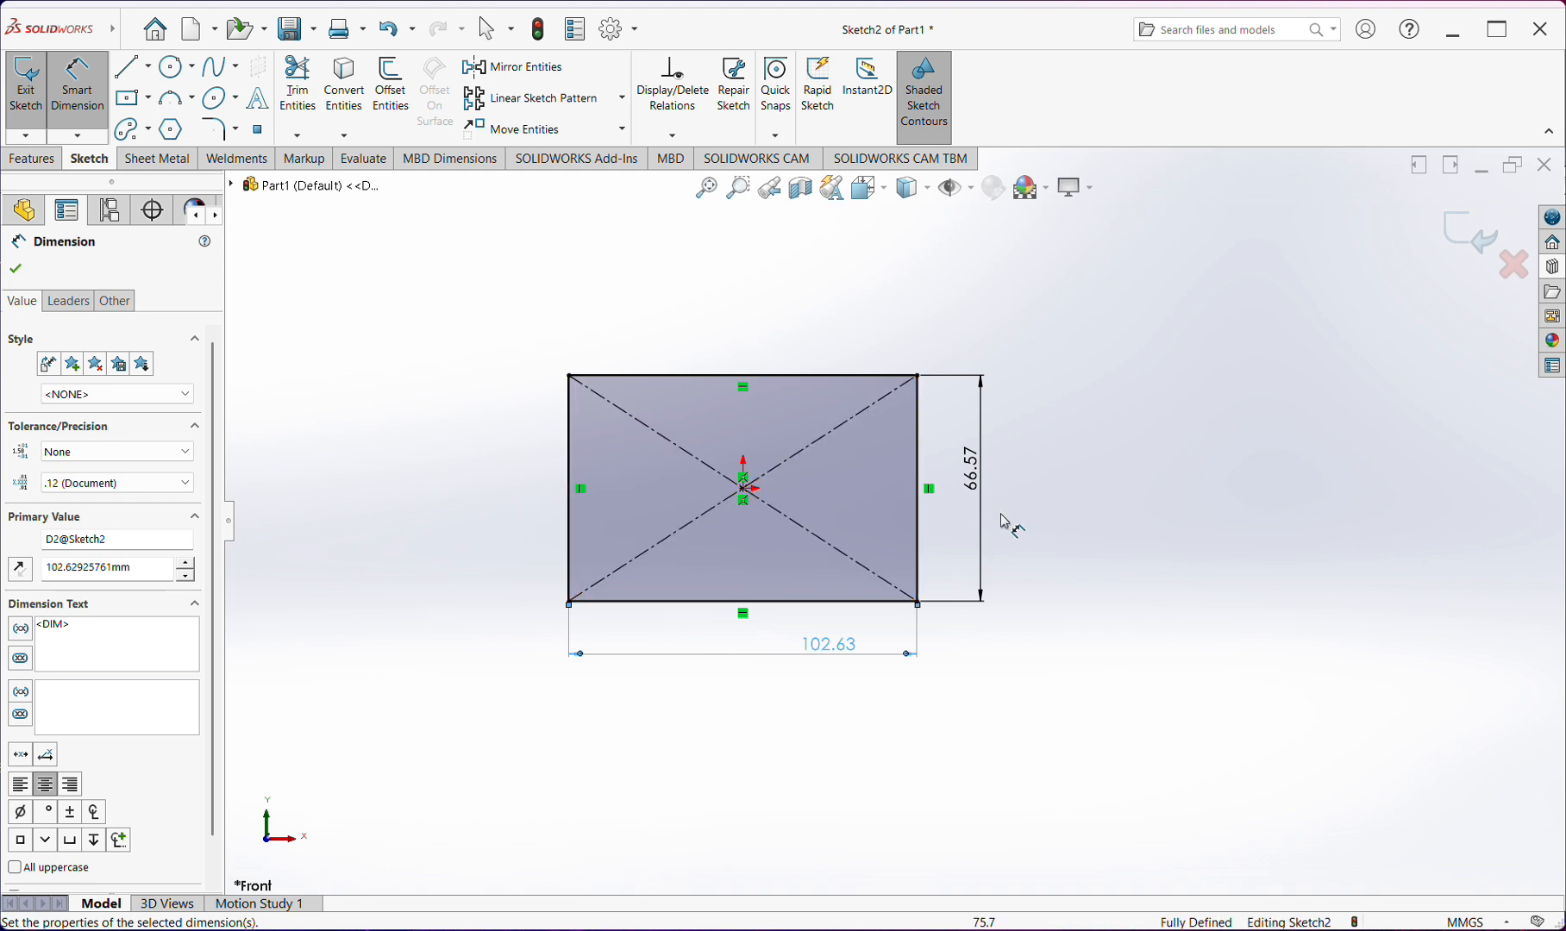
pyautogui.click(1036, 537)
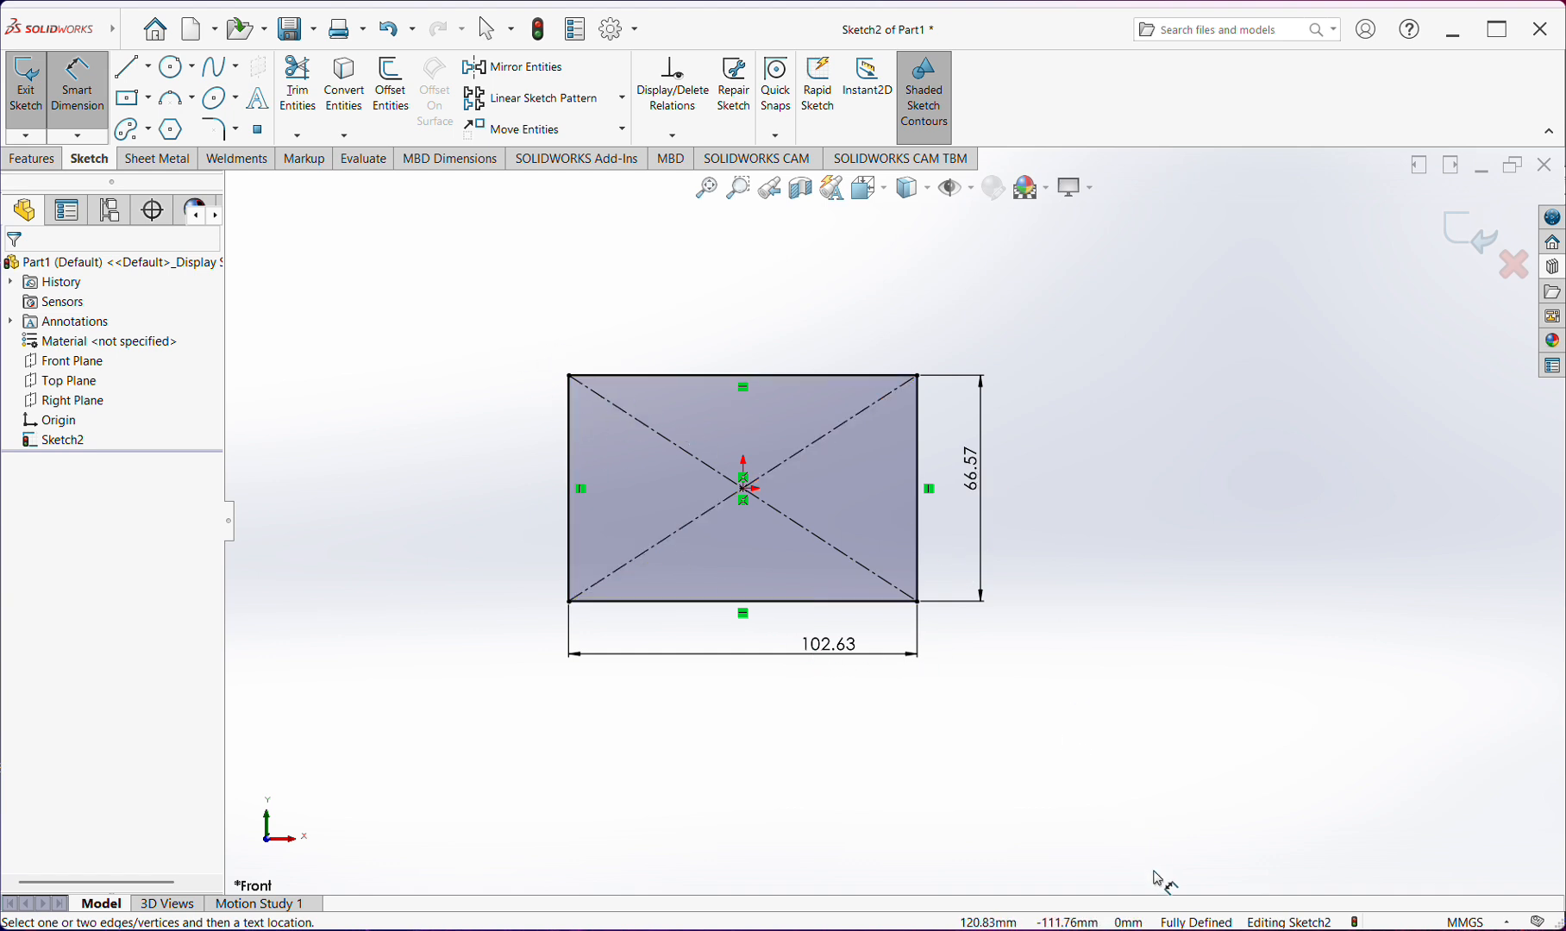
# Delete the entire center rectangle together with its height and width dimensions
pyautogui.press('Escape')
pyautogui.moveTo(1059, 303)
pyautogui.mouseDown()
pyautogui.moveTo(832, 577)
pyautogui.moveTo(543, 748)
pyautogui.mouseUp()
pyautogui.press('Delete')
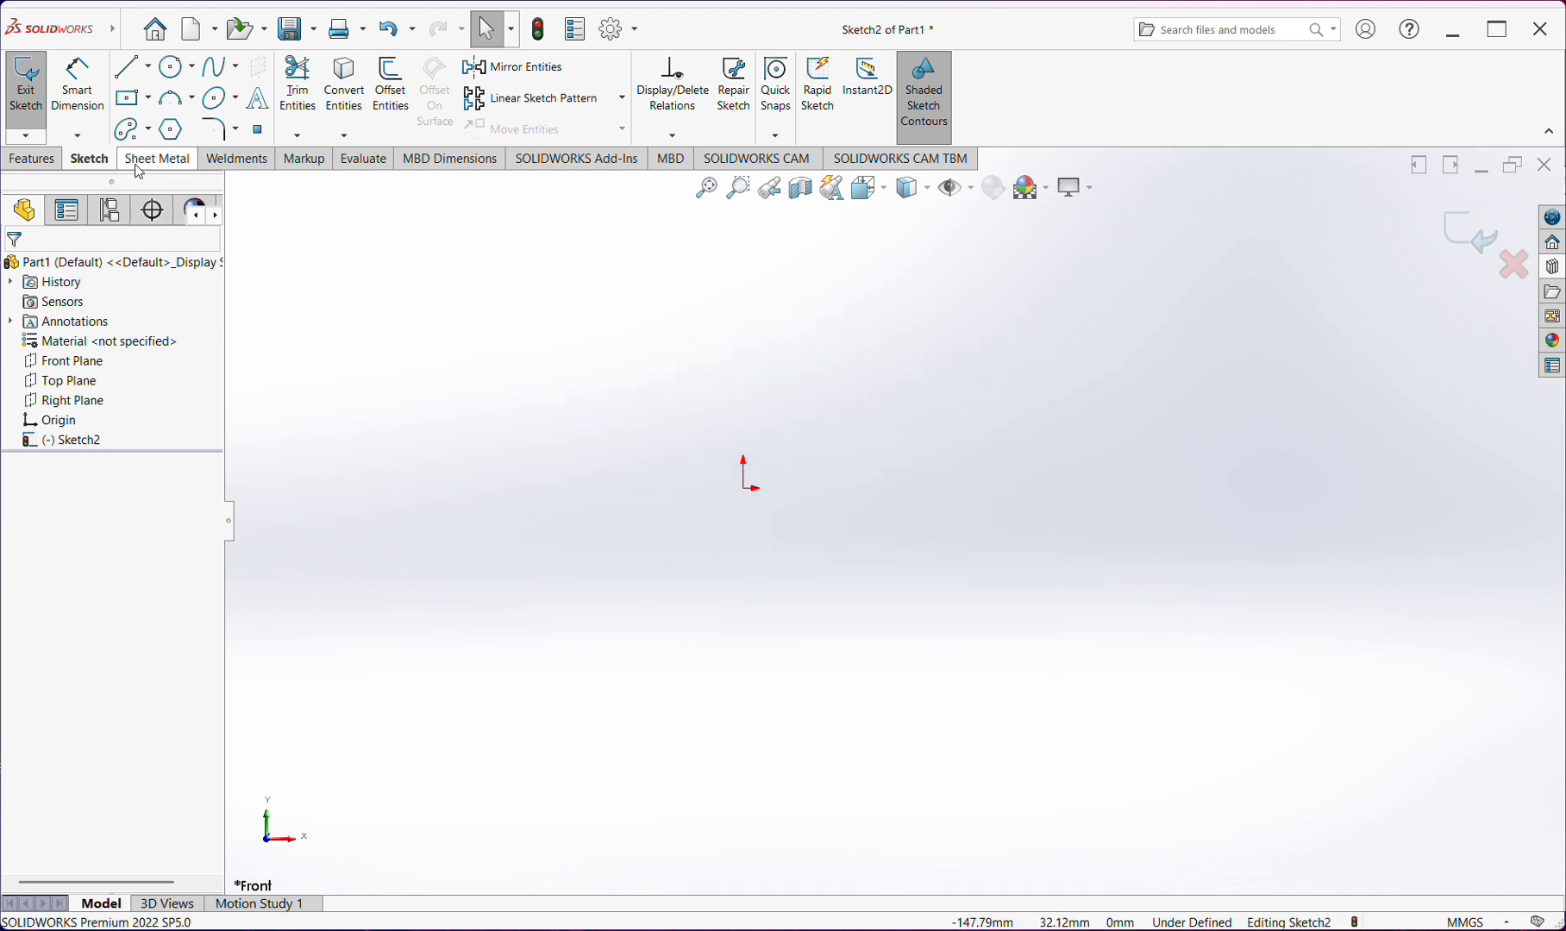
# Sketch a corner rectangle about 107 mm wide and 77 mm high, with its upper-left corner at the origin
pyautogui.click(150, 99)
pyautogui.click(177, 123)
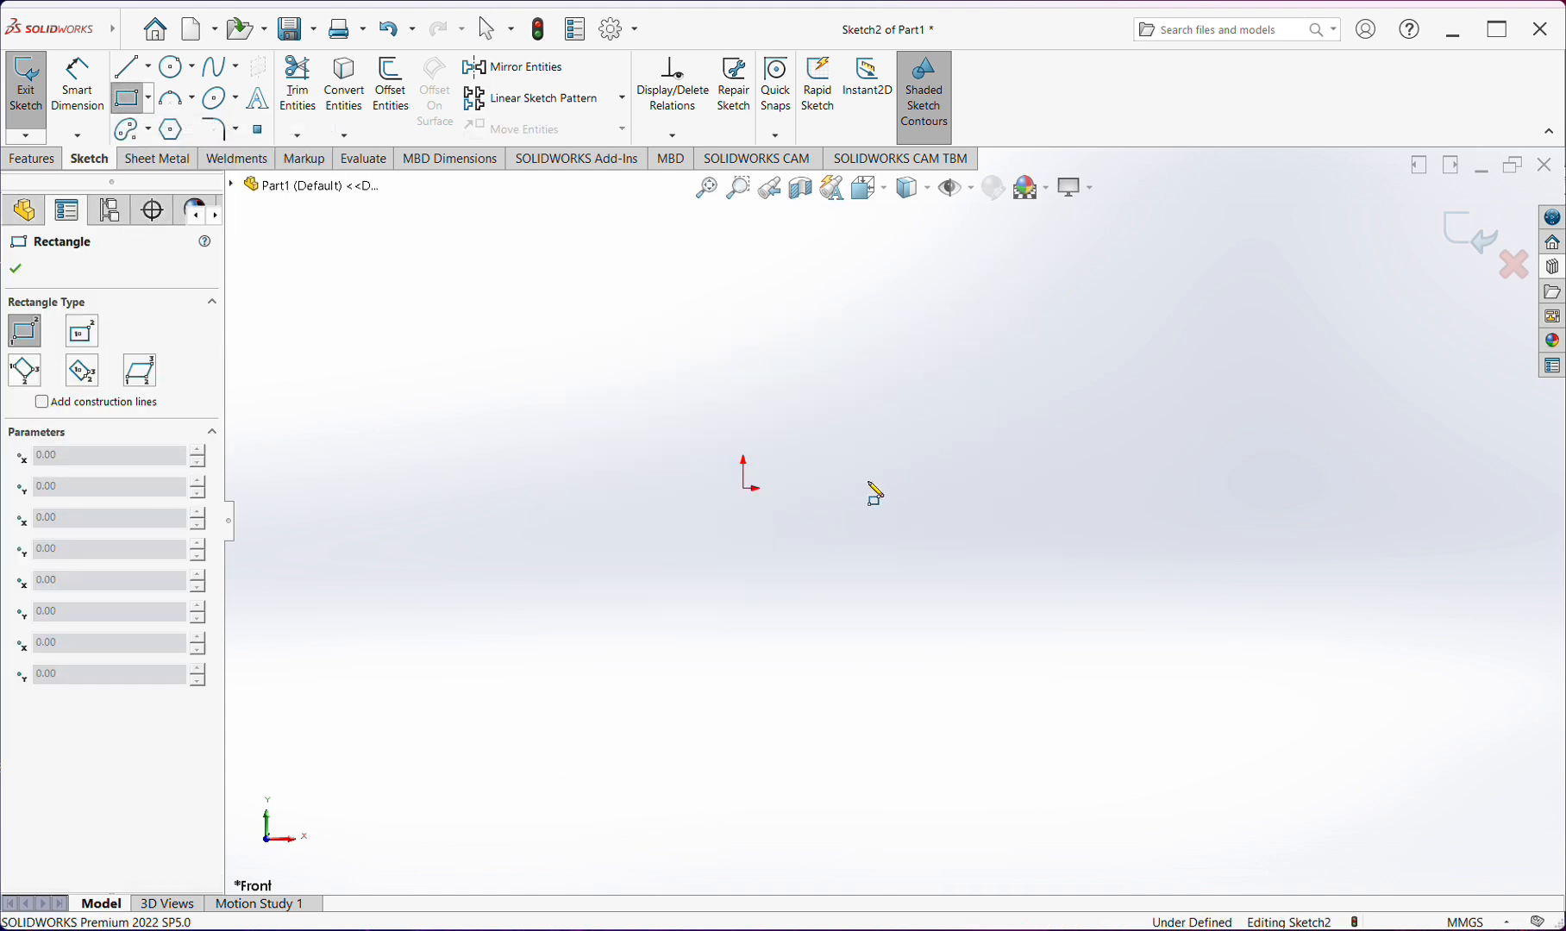
pyautogui.click(743, 489)
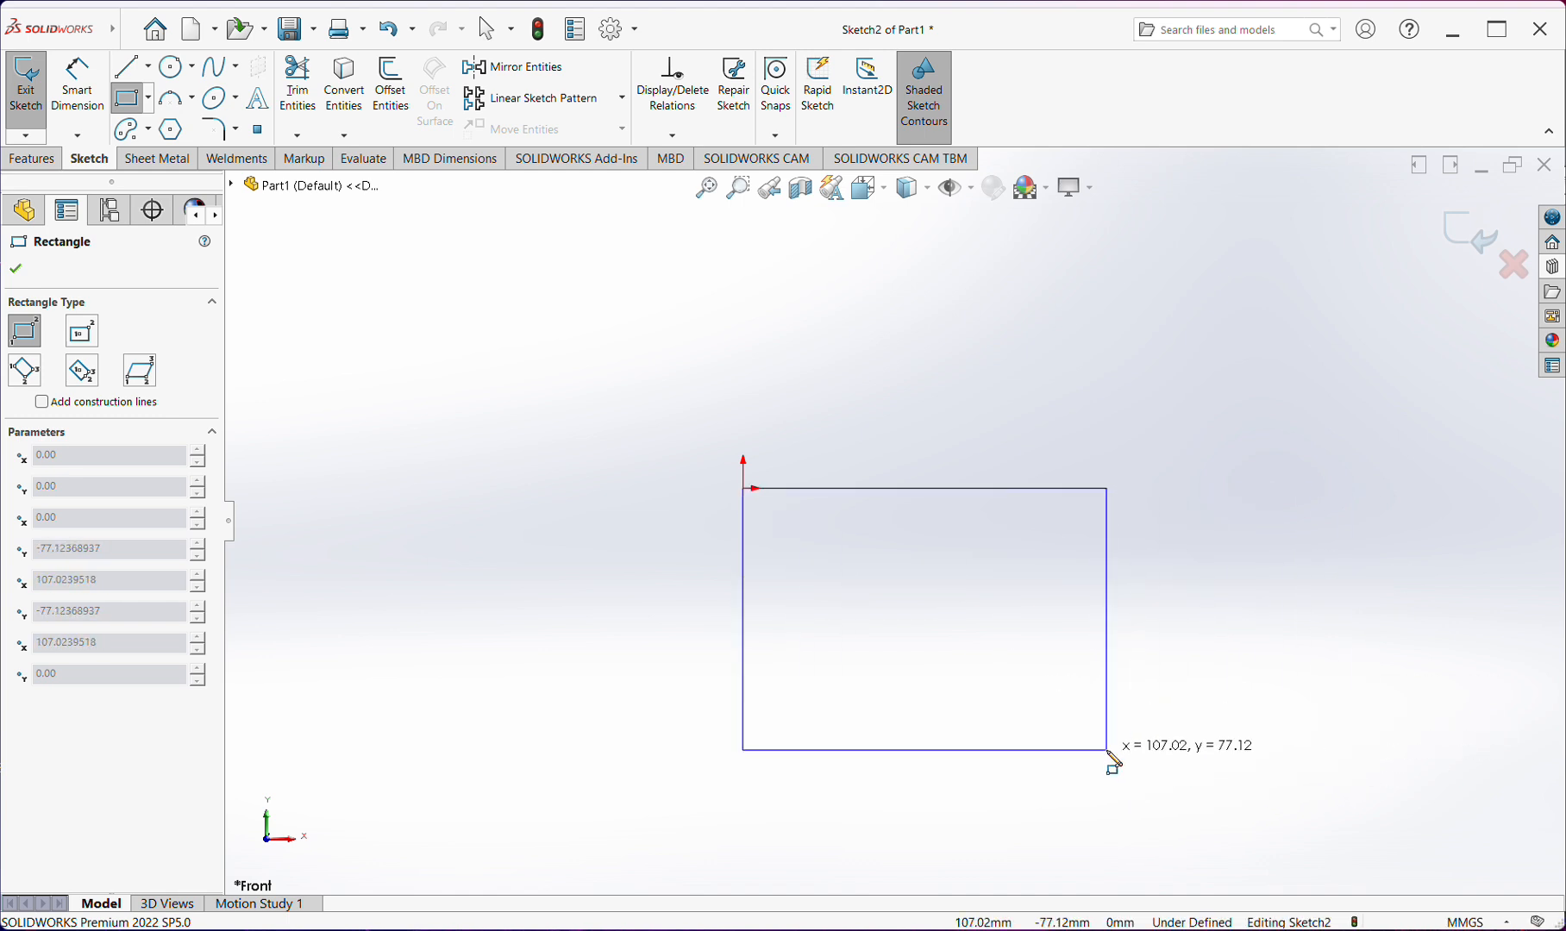
pyautogui.click(1107, 750)
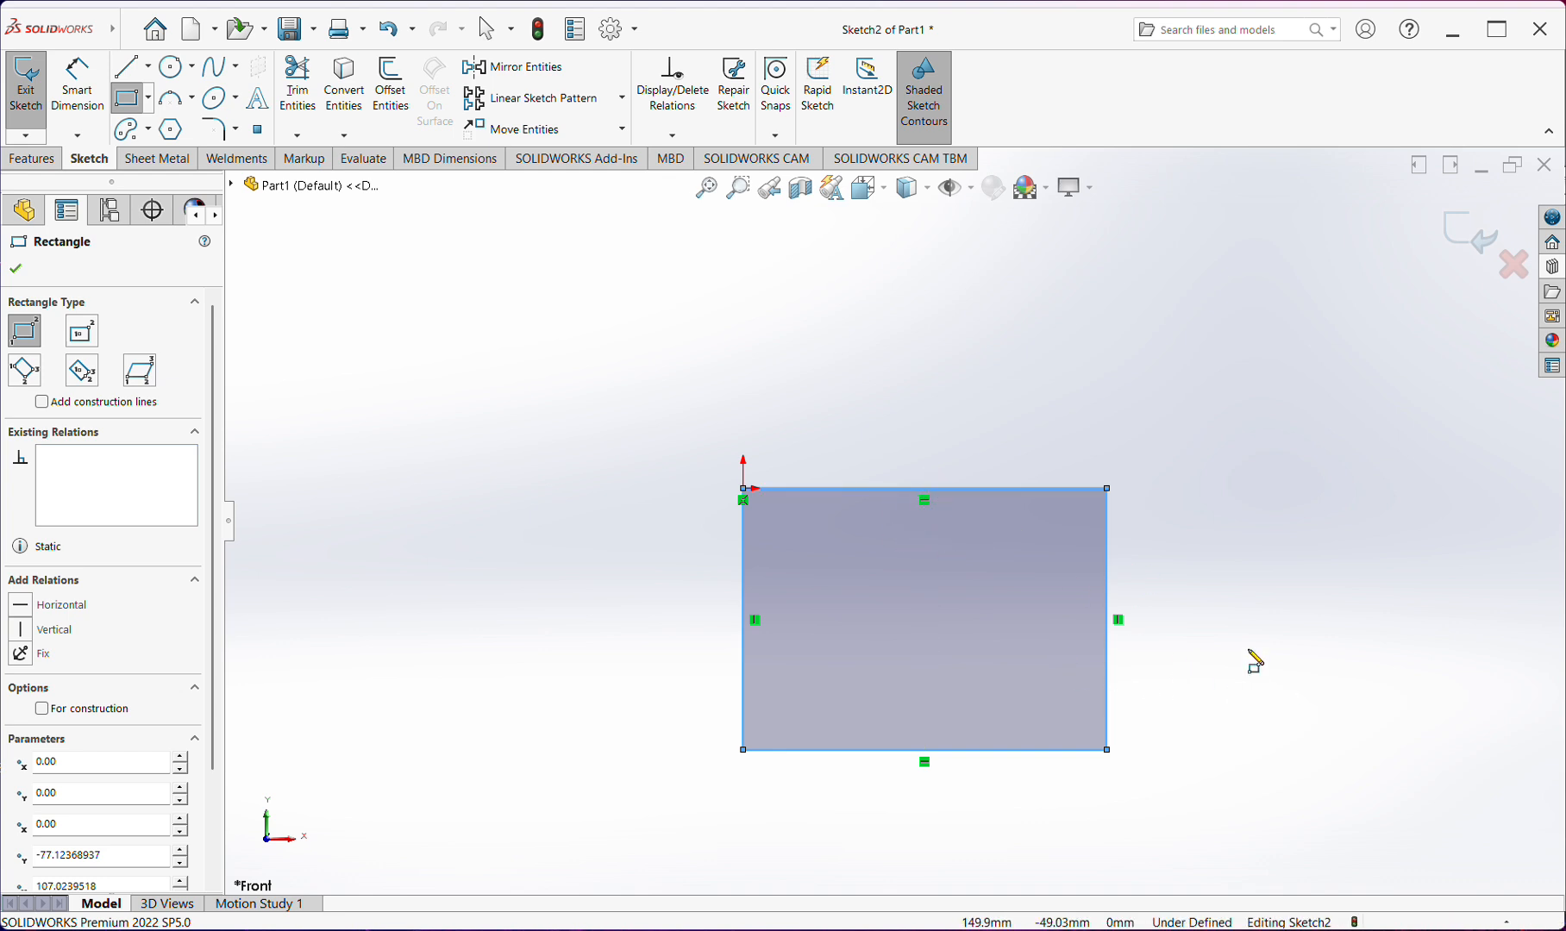
pyautogui.scroll(1, 1254, 644)
pyautogui.click(1219, 618)
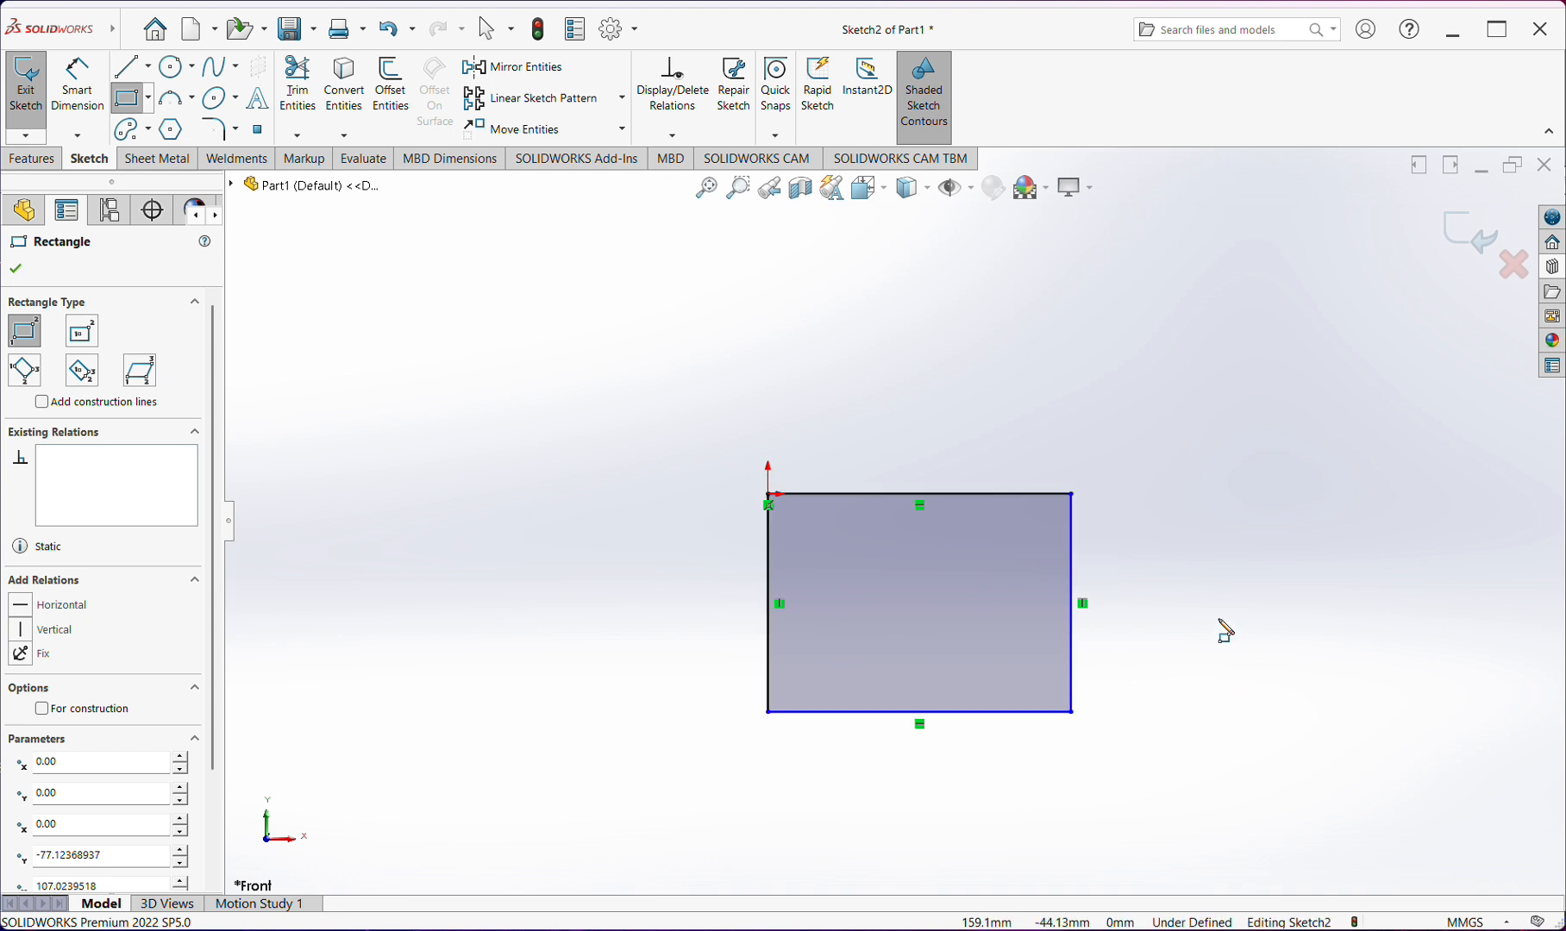
pyautogui.press('Escape')
# Dimension the corner rectangle's height beside its right edge and its width below the bottom edge, keeping the size as drawn
pyautogui.moveTo(1112, 639); pyautogui.dragTo(1094, 582, button='right')
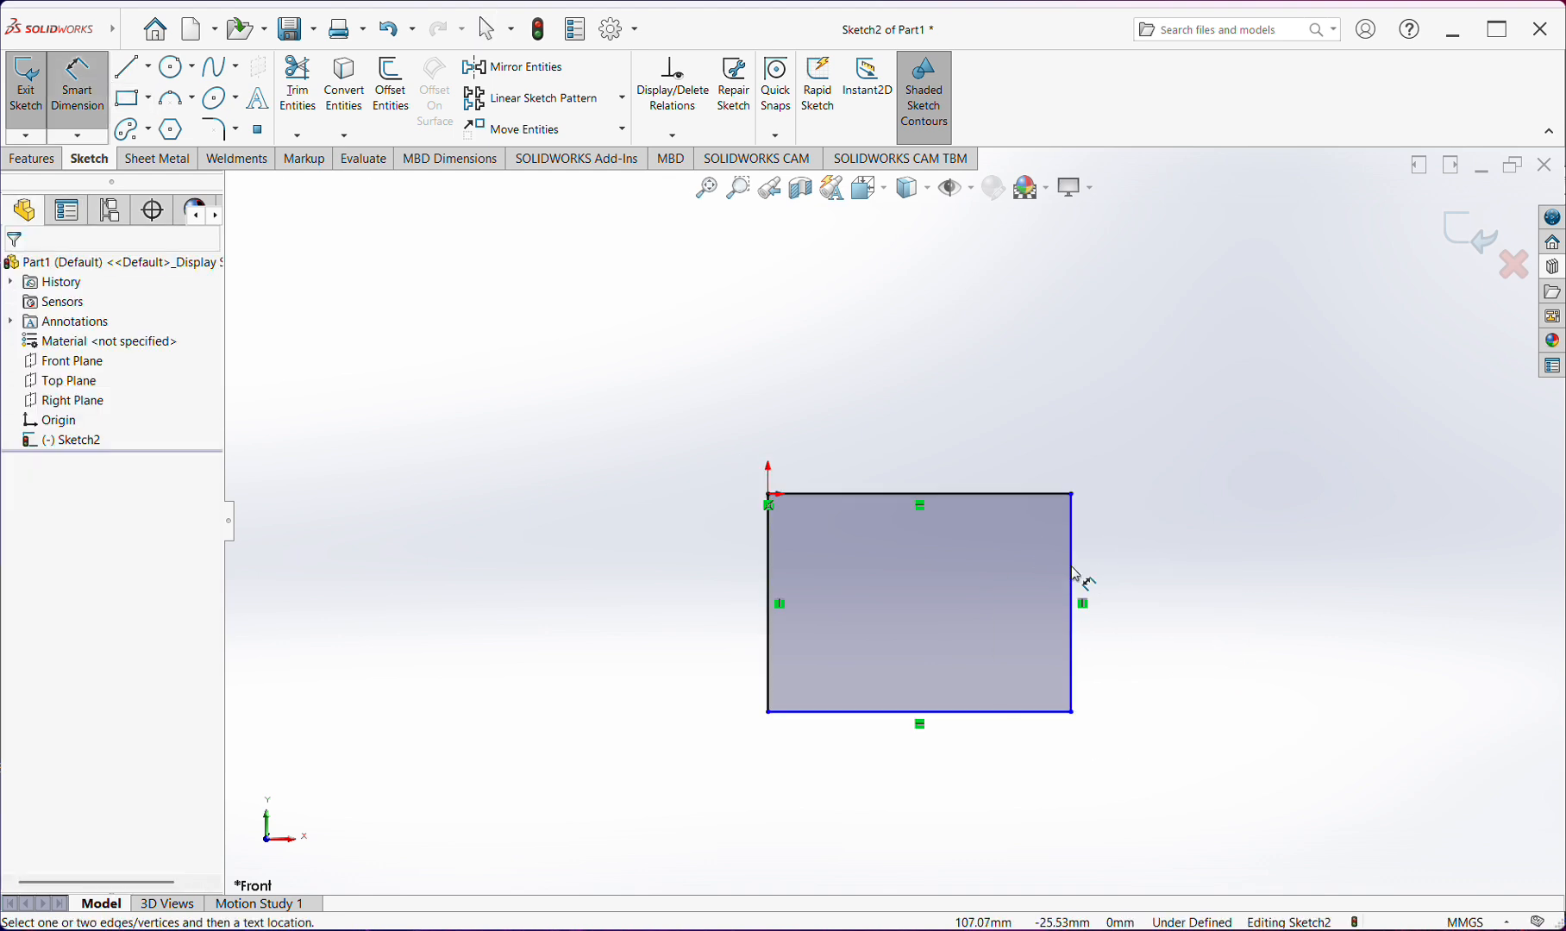
pyautogui.click(1074, 579)
pyautogui.click(1155, 604)
pyautogui.click(1052, 563)
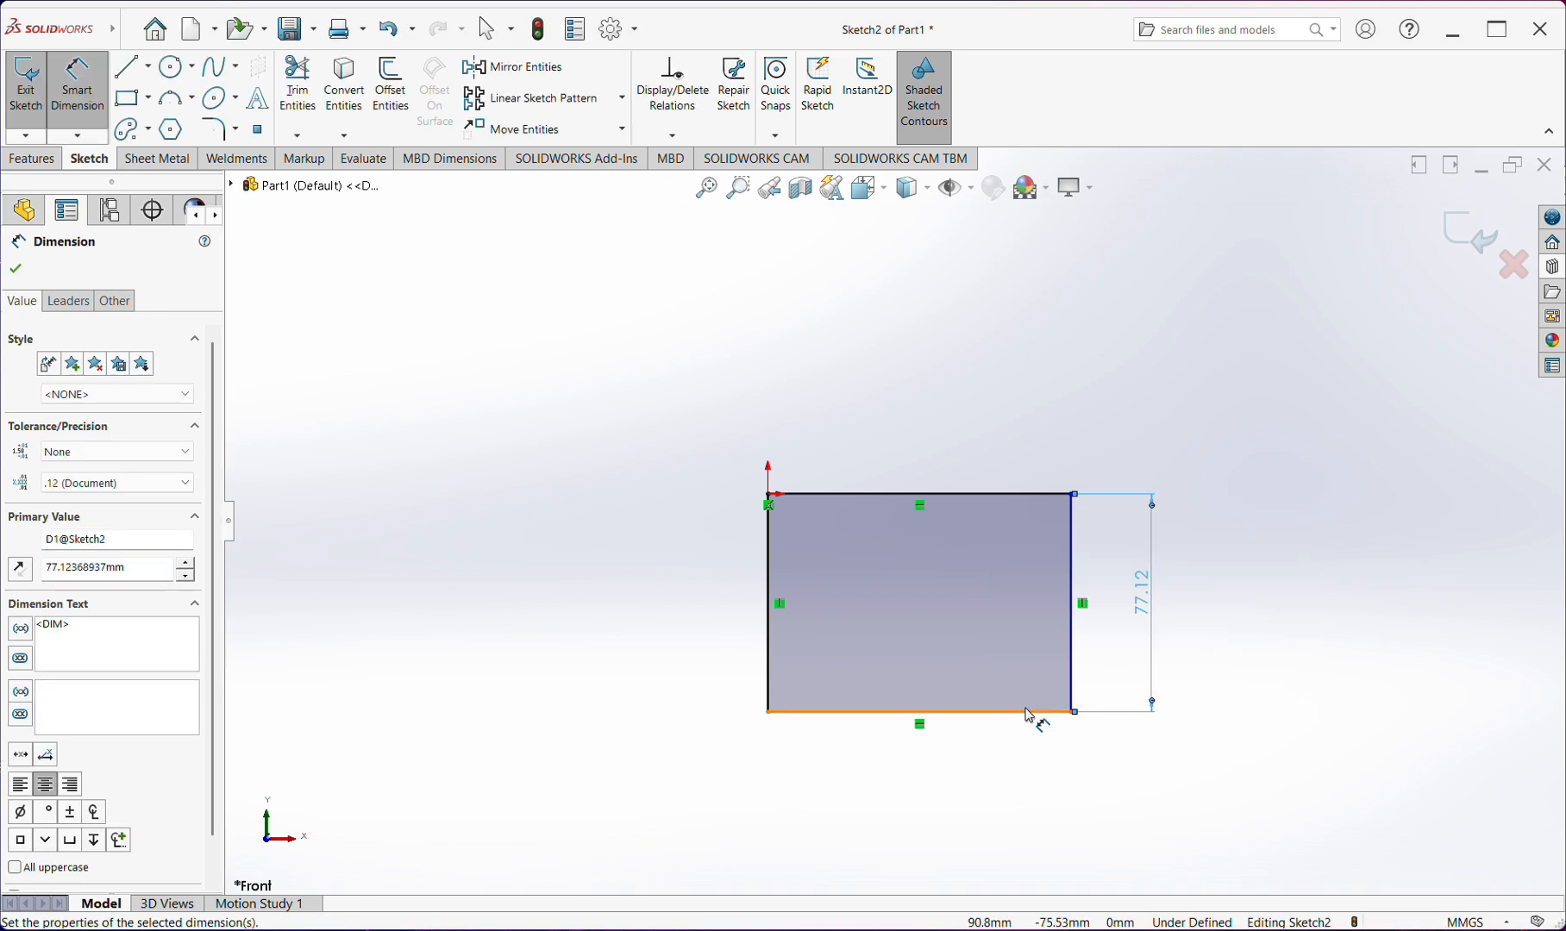
pyautogui.click(1037, 716)
pyautogui.click(1006, 802)
pyautogui.click(894, 767)
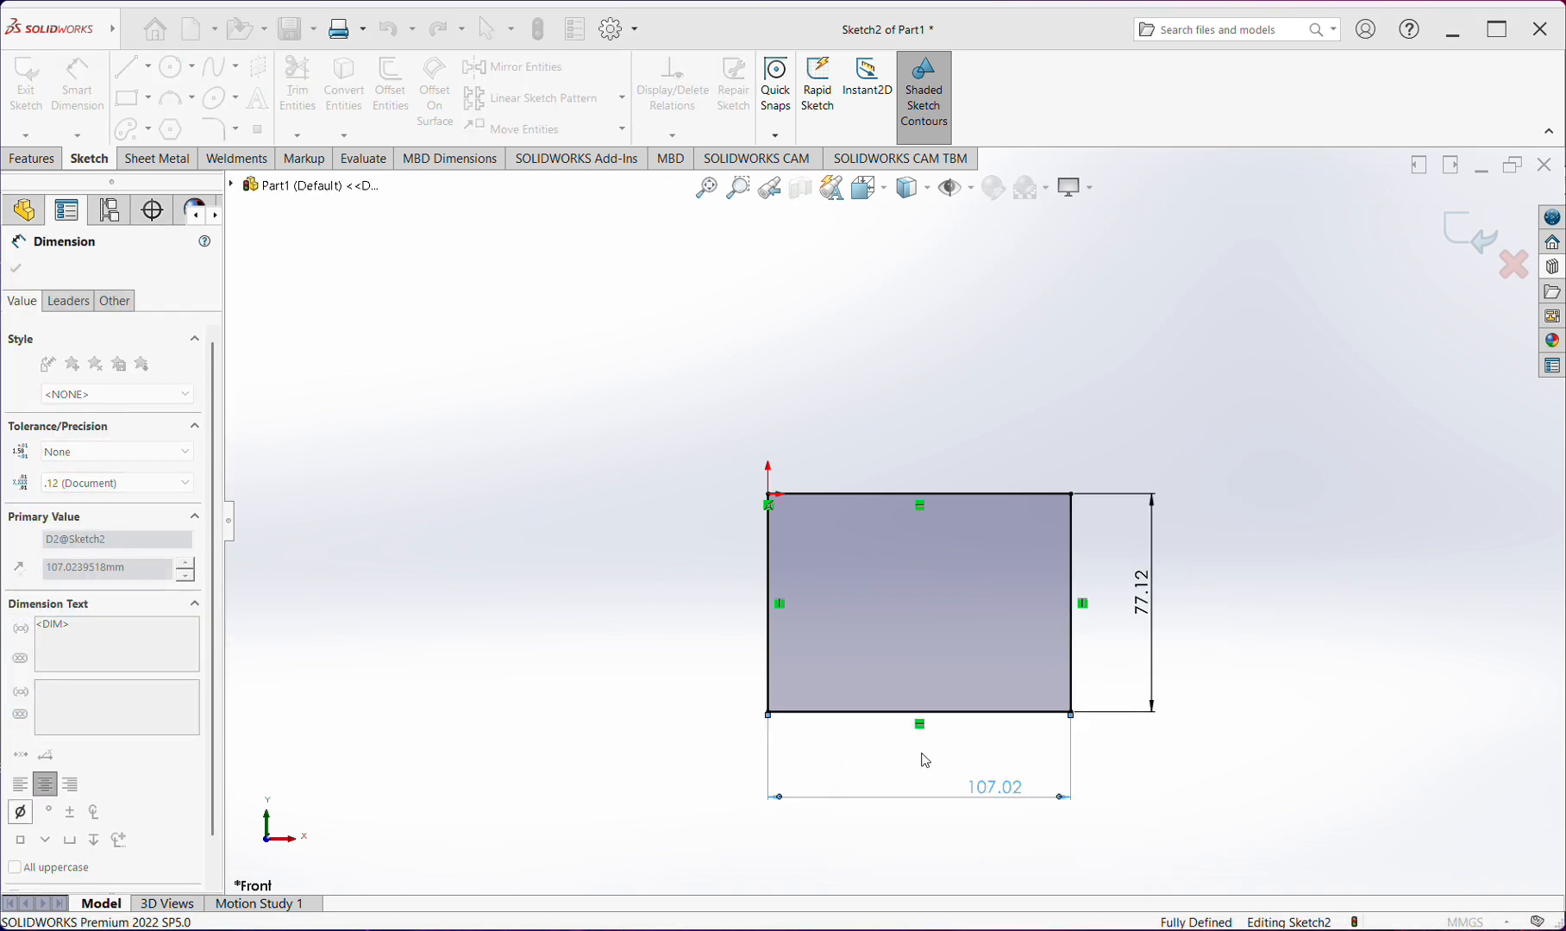
pyautogui.press('Escape')
pyautogui.press('Escape')
# Delete the entire corner rectangle together with its height and width dimensions
pyautogui.moveTo(1385, 369); pyautogui.dragTo(731, 778)
pyautogui.moveTo(1225, 450); pyautogui.dragTo(611, 880)
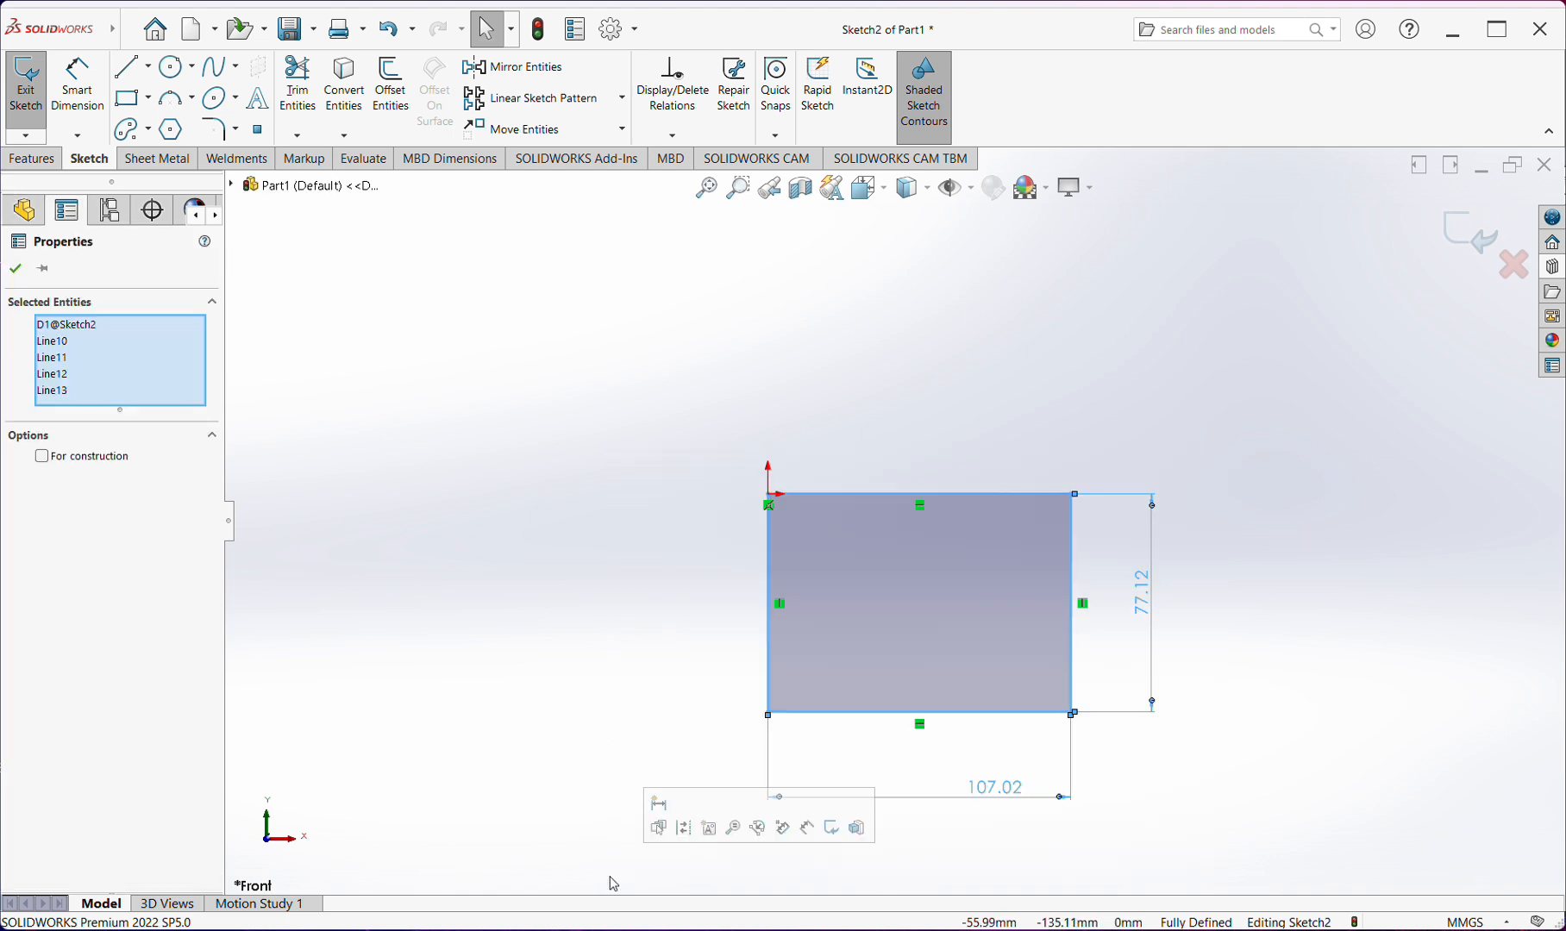
pyautogui.press('Delete')
# Sketch a horizontal straight slot starting at the origin, about 189 mm between arc centers and about 25 mm wide
pyautogui.click(148, 131)
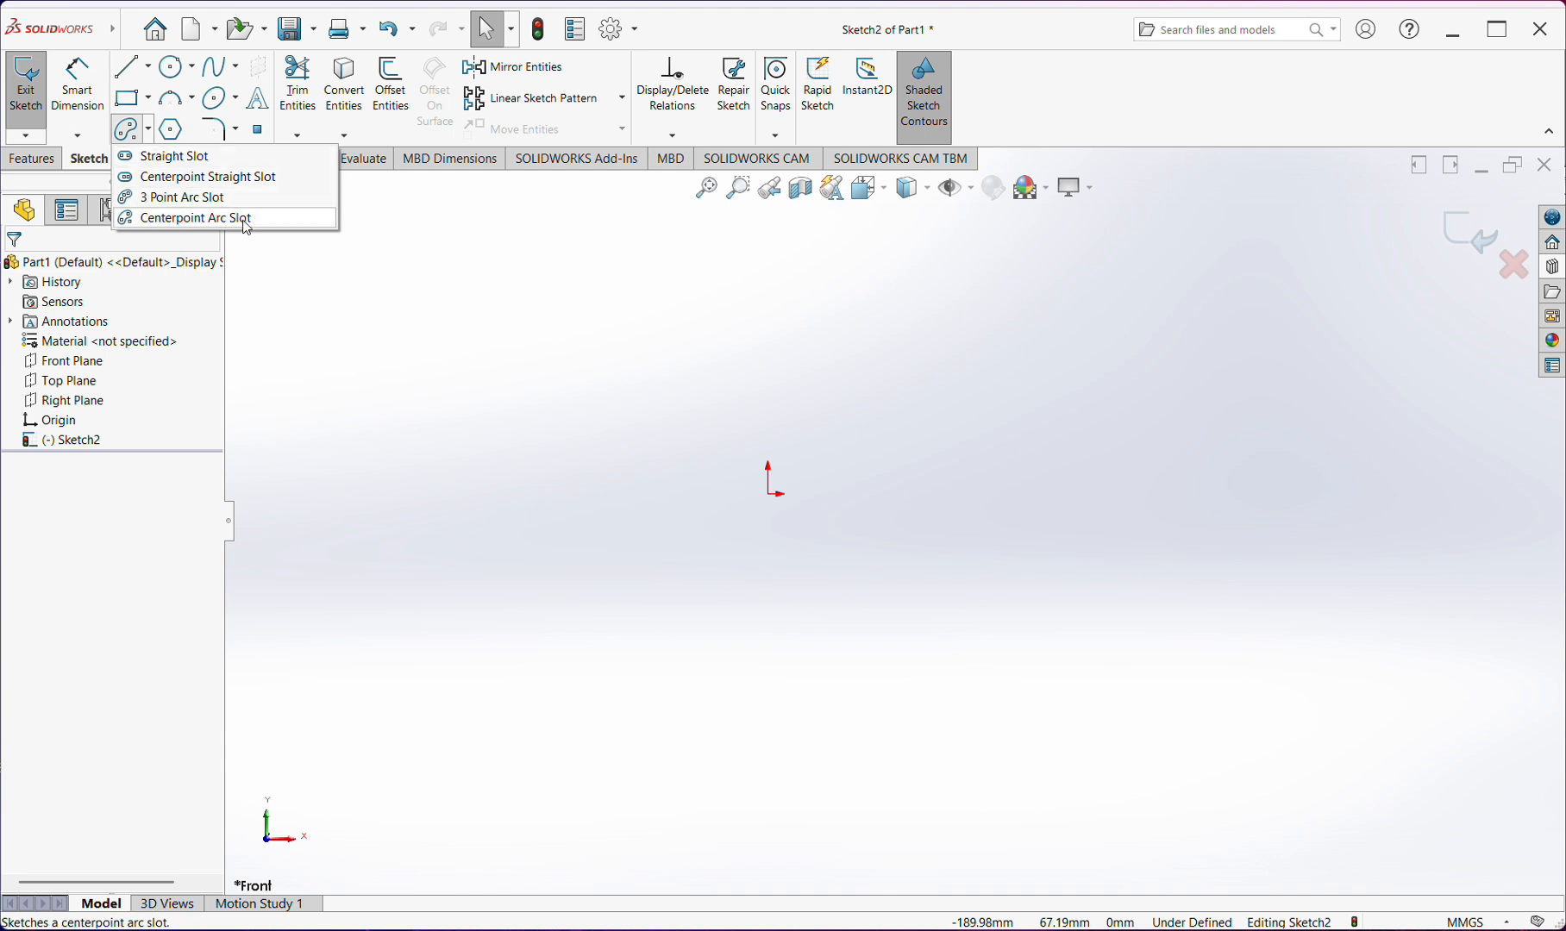
pyautogui.click(202, 162)
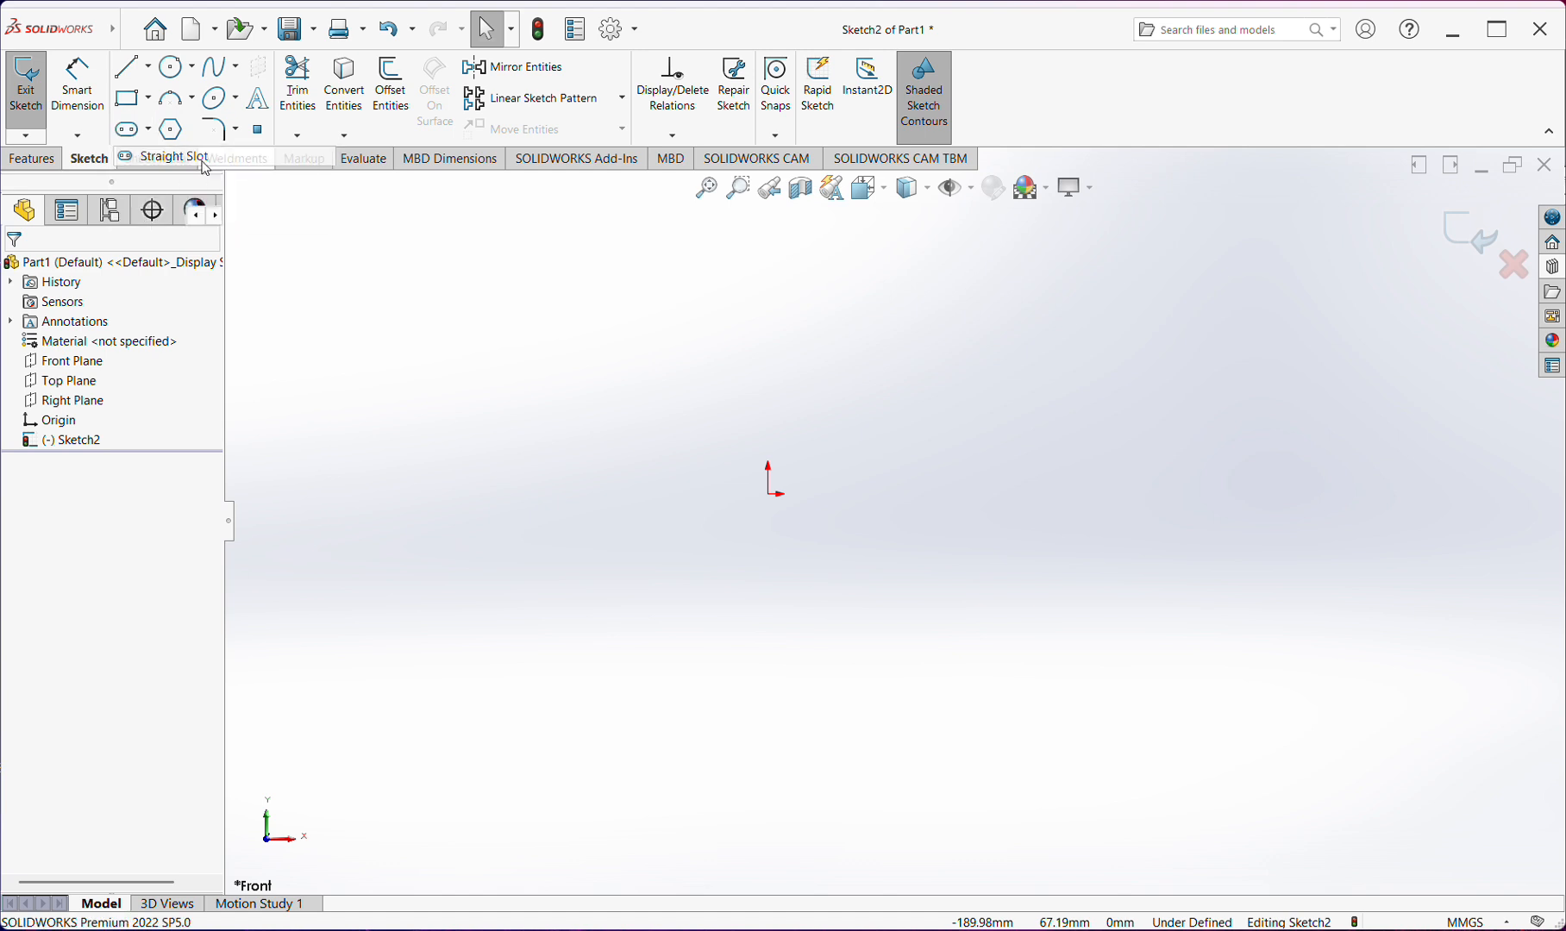
pyautogui.click(770, 494)
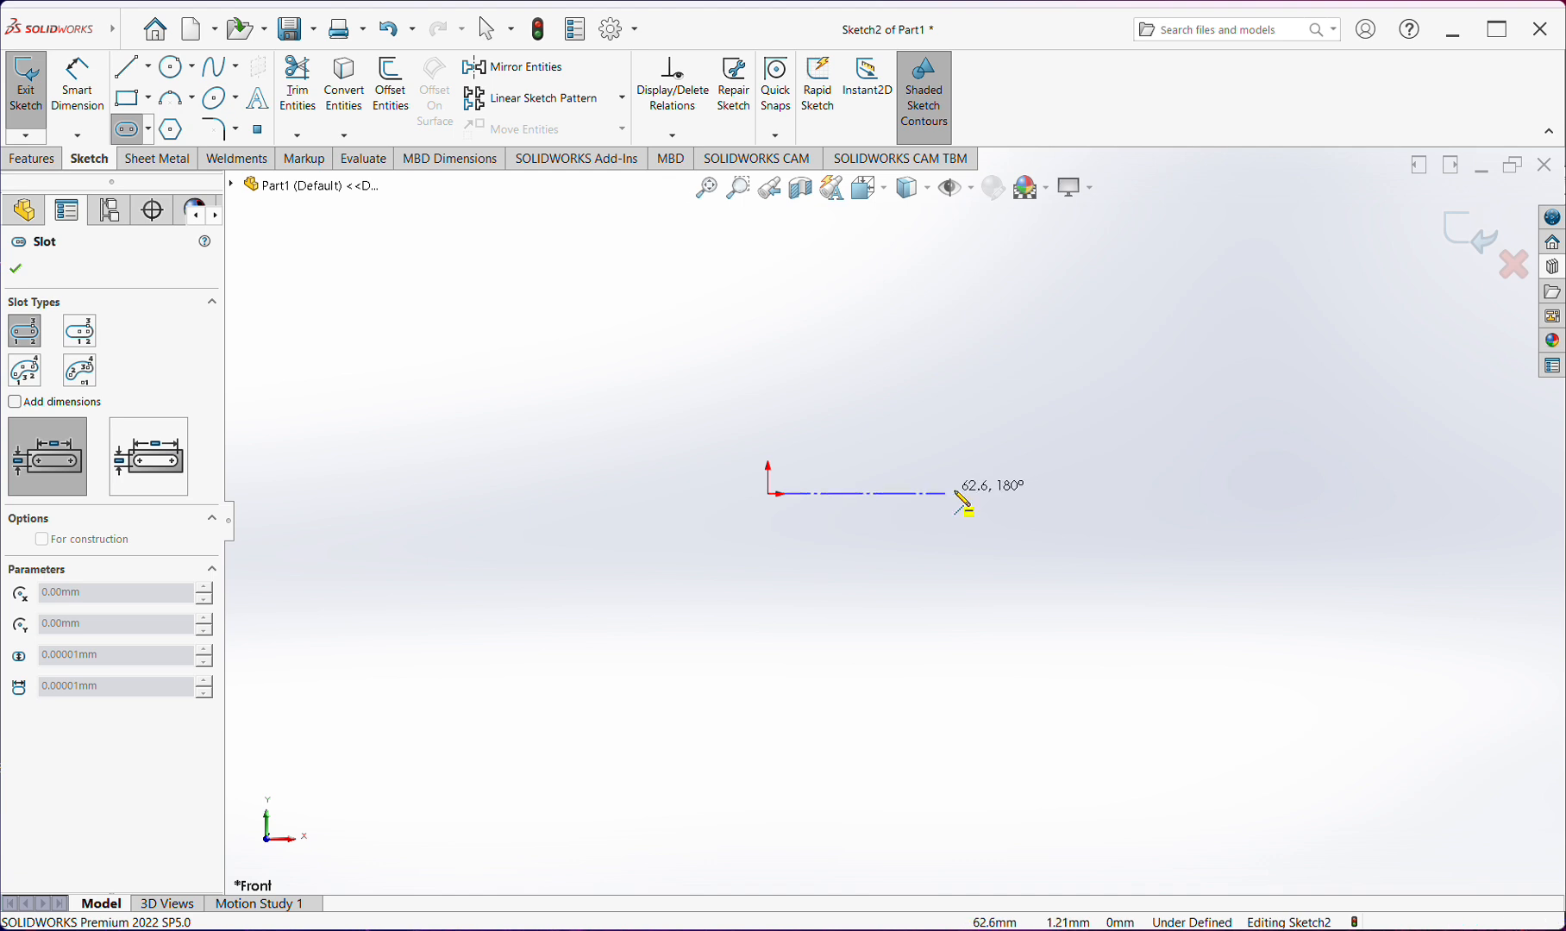
pyautogui.click(1305, 495)
pyautogui.click(1347, 530)
# Dimension the straight slot's center-to-center length below it and its end-arc radius, keeping the size as drawn
pyautogui.moveTo(1407, 607); pyautogui.dragTo(1411, 576, button='right')
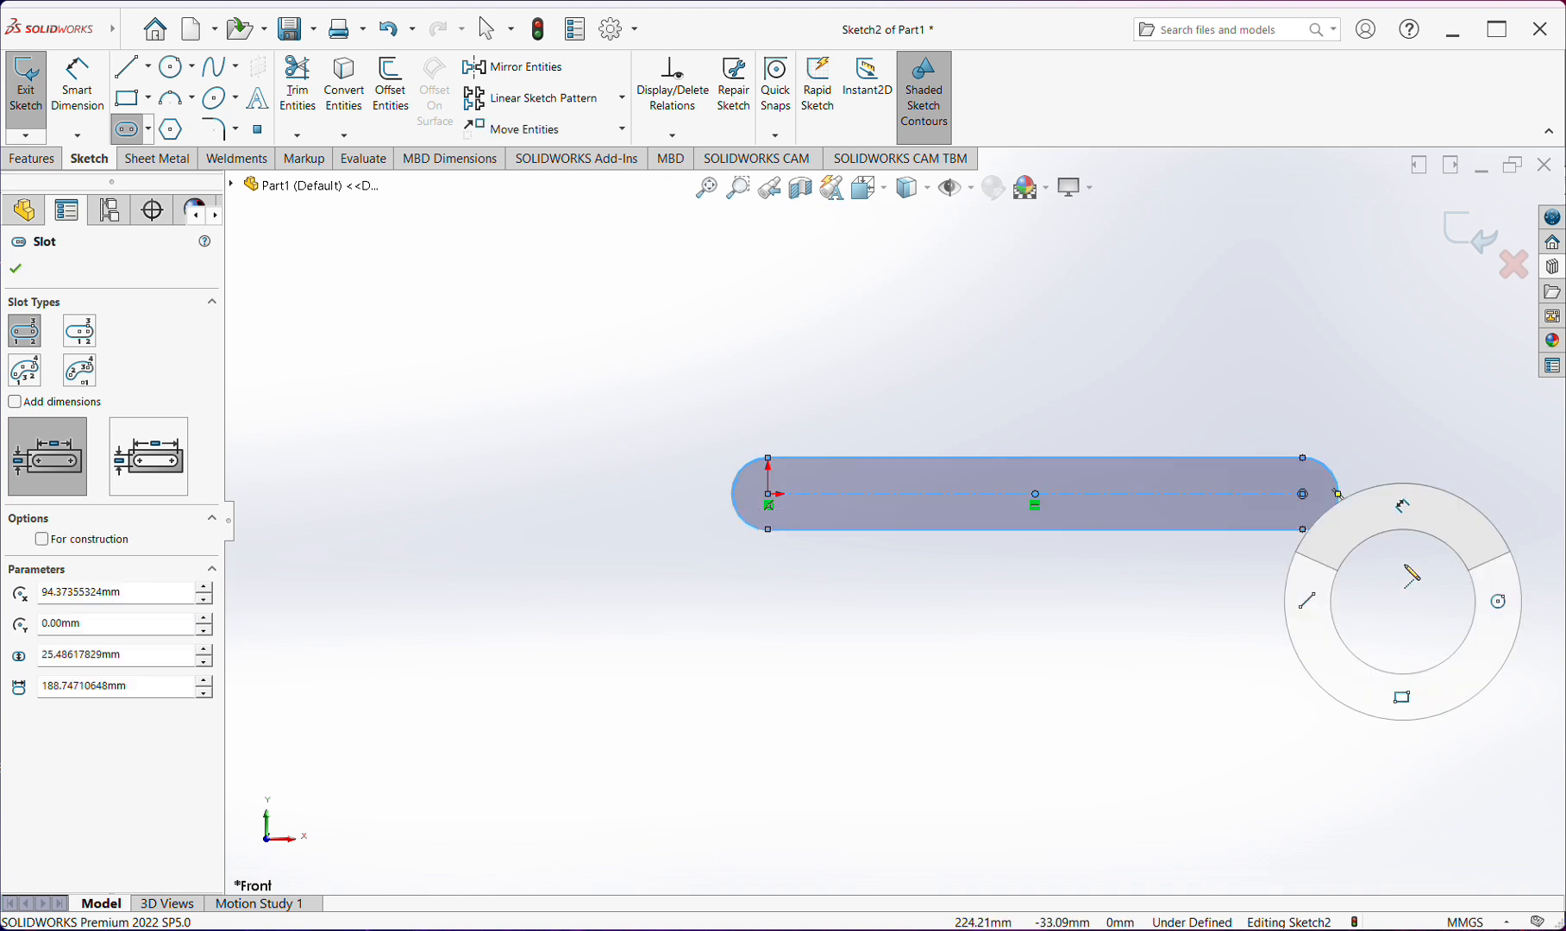
pyautogui.click(1203, 496)
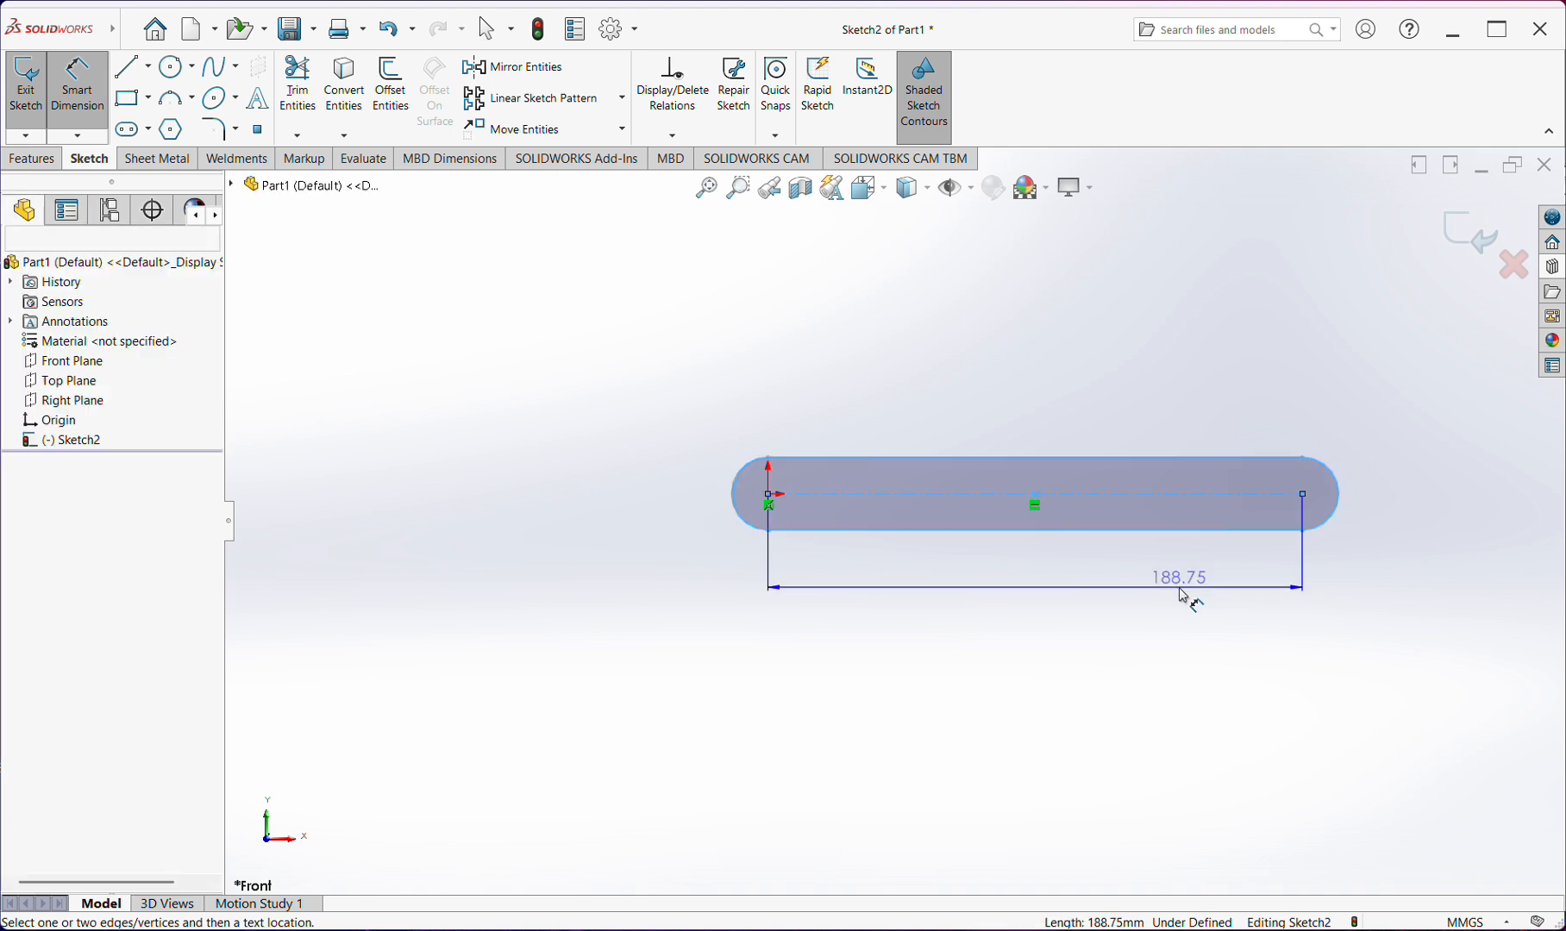
pyautogui.click(1182, 595)
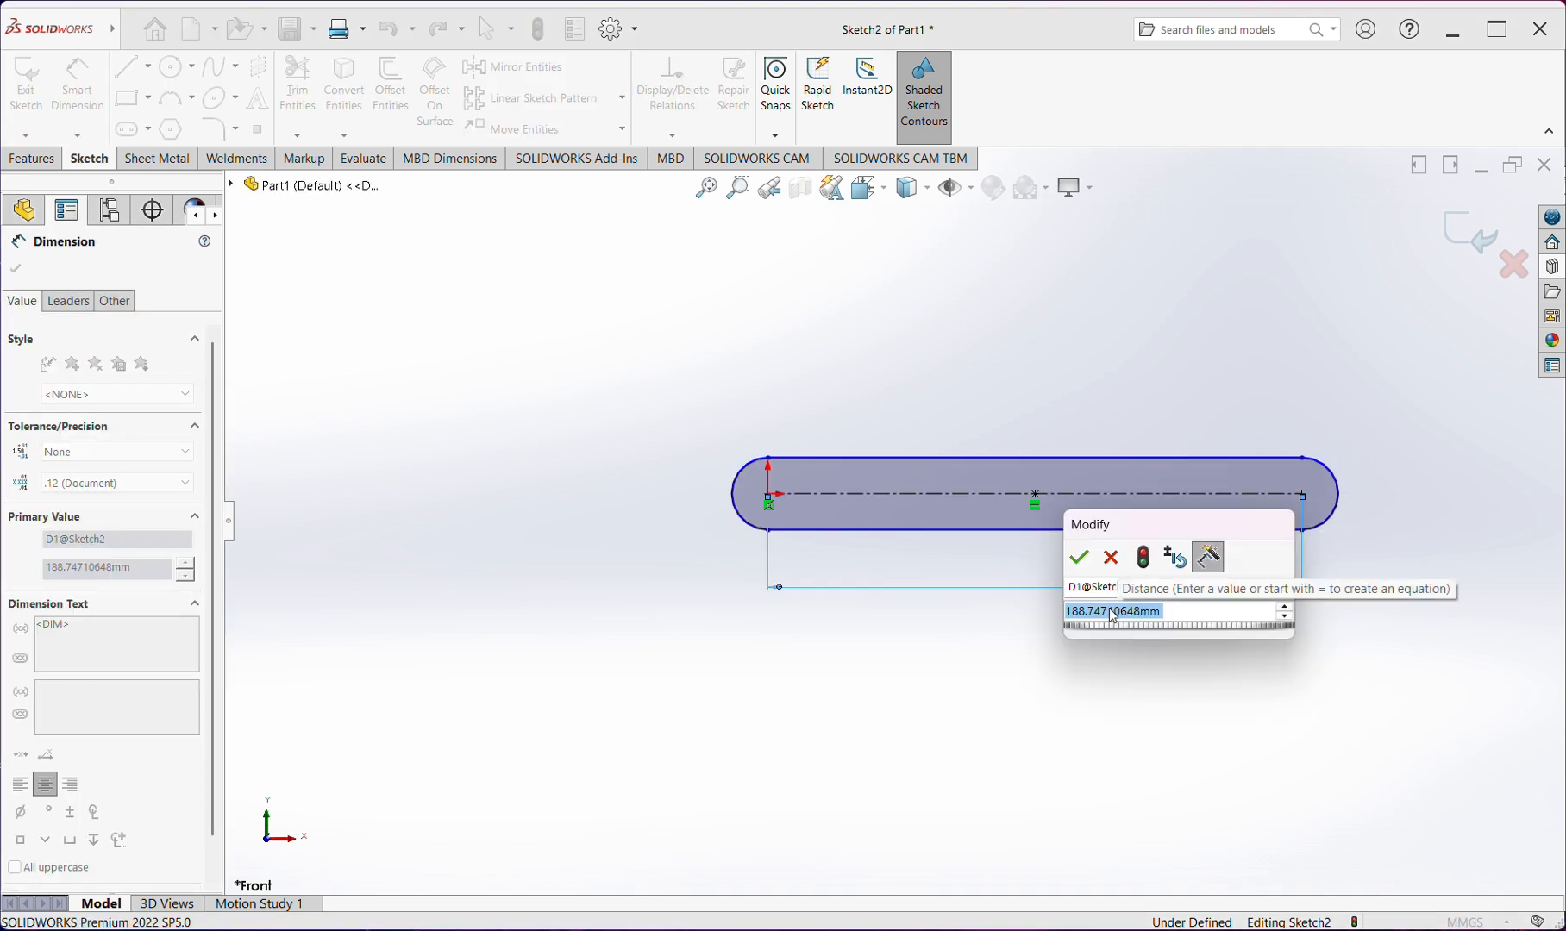
pyautogui.press('Return')
pyautogui.click(1347, 507)
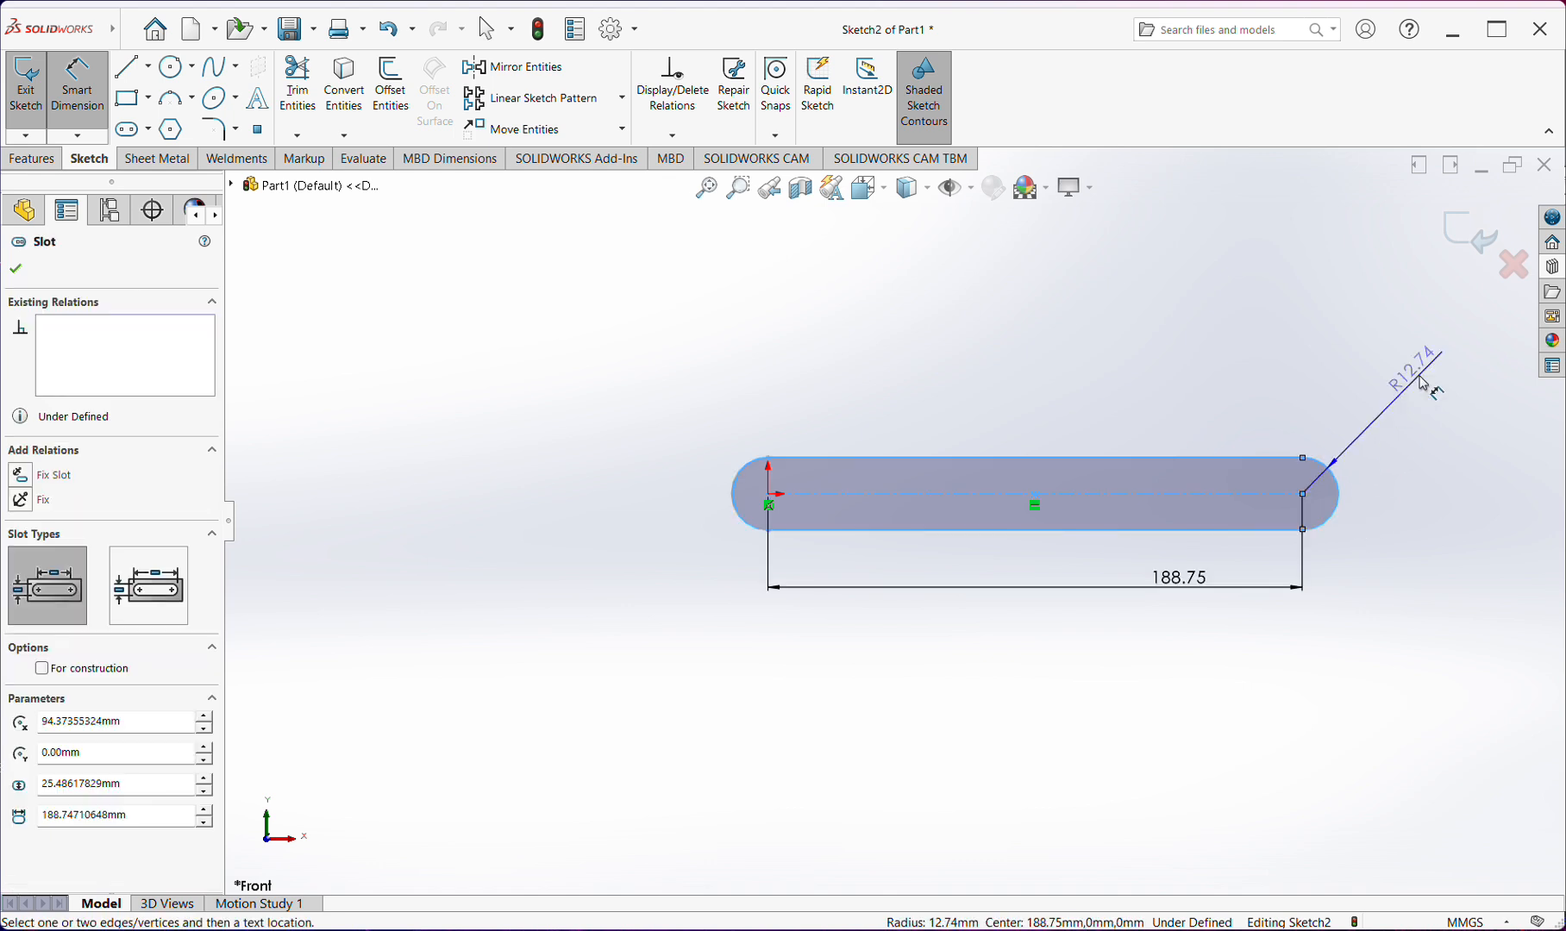
pyautogui.click(1414, 354)
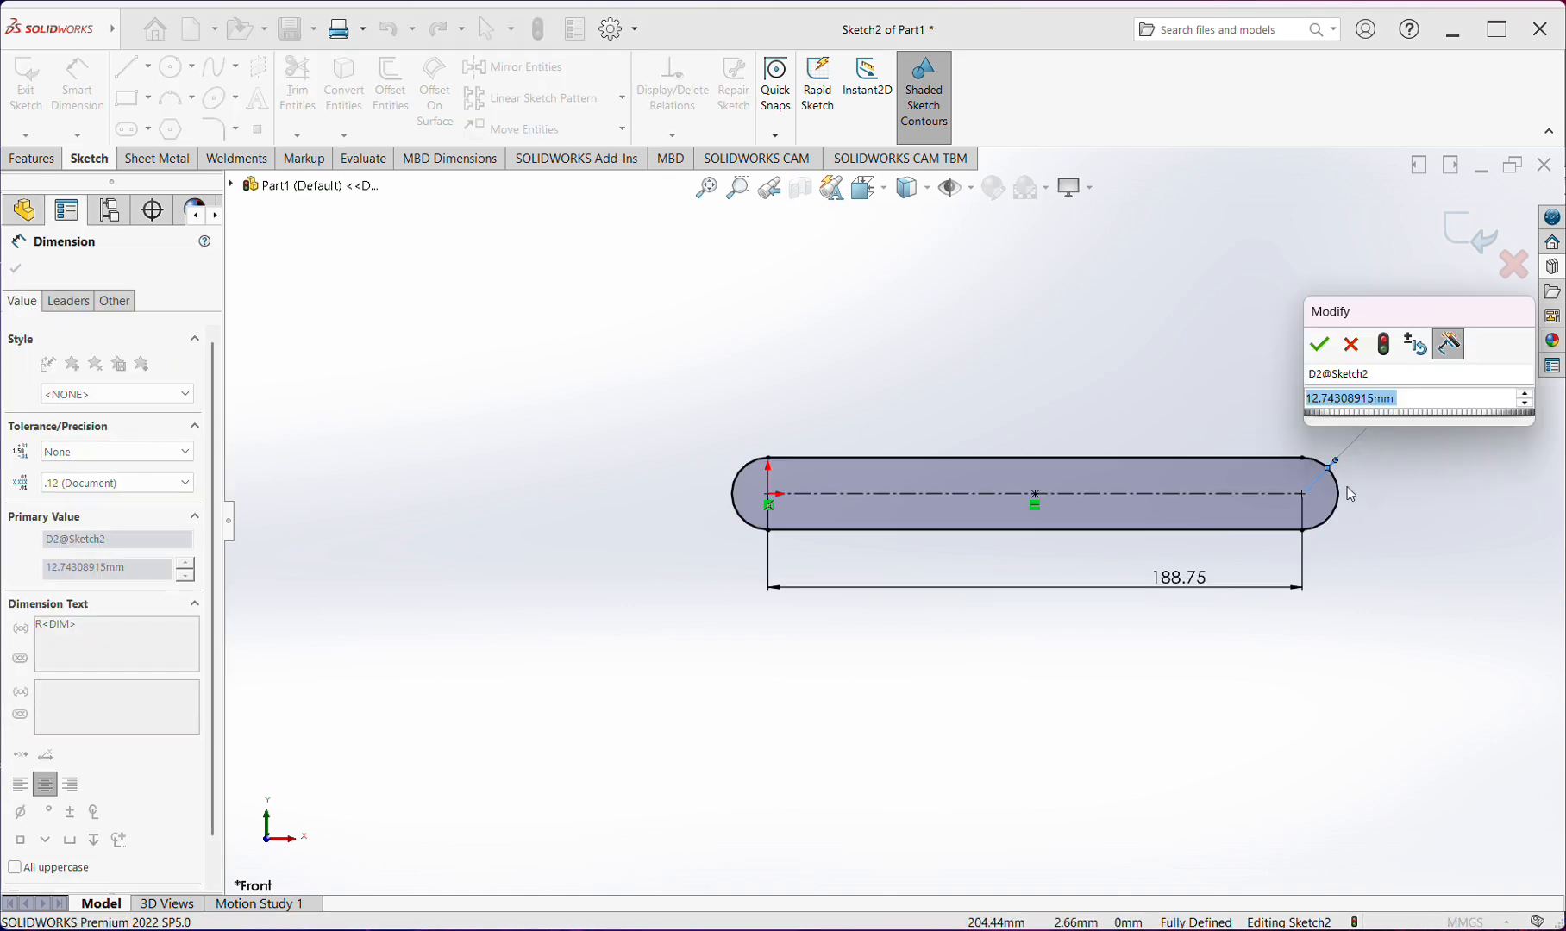
pyautogui.click(1329, 349)
# Delete the entire straight slot together with its length and radius dimensions
pyautogui.scroll(-1, 1172, 479)
pyautogui.scroll(2, 1207, 470)
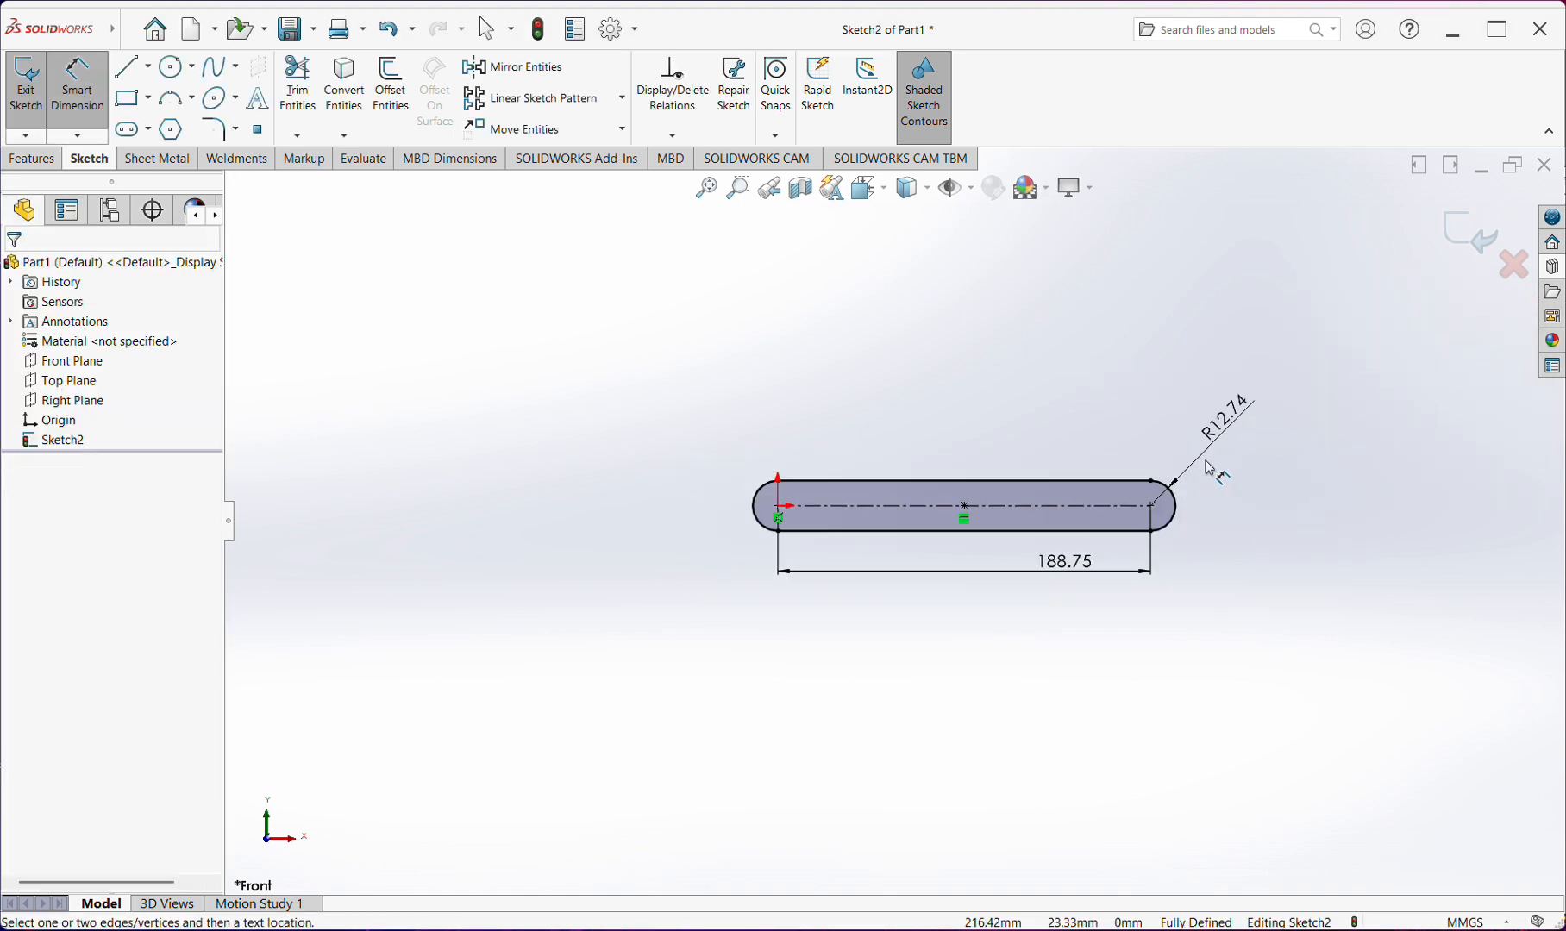
pyautogui.scroll(-1, 1210, 468)
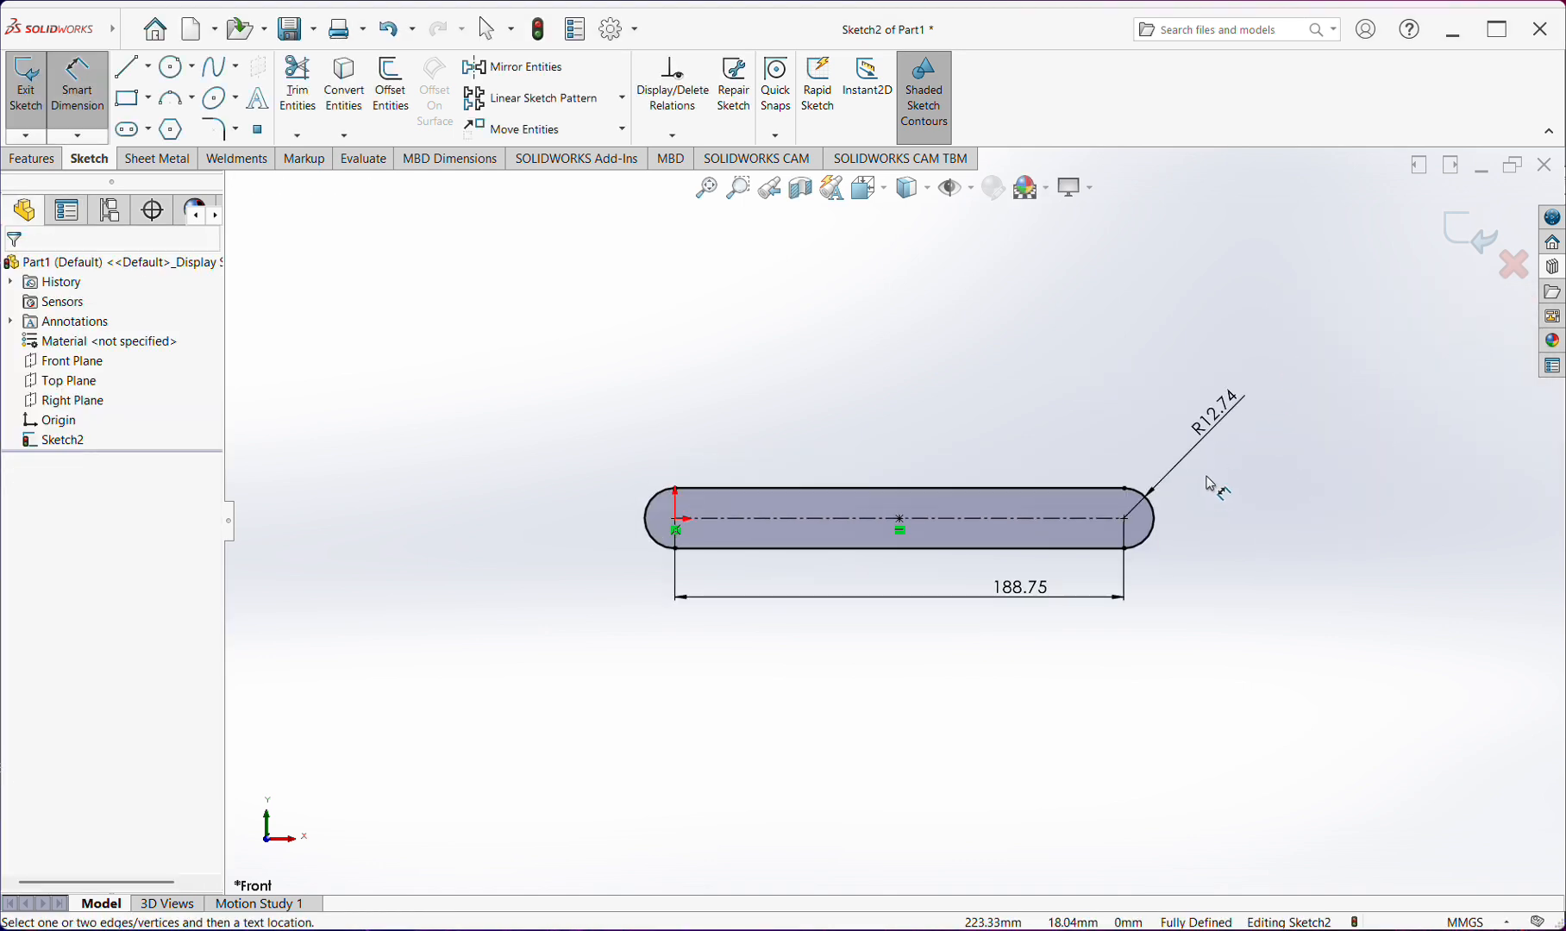
pyautogui.press('Escape')
pyautogui.moveTo(1285, 325); pyautogui.dragTo(639, 695)
pyautogui.press('Delete')
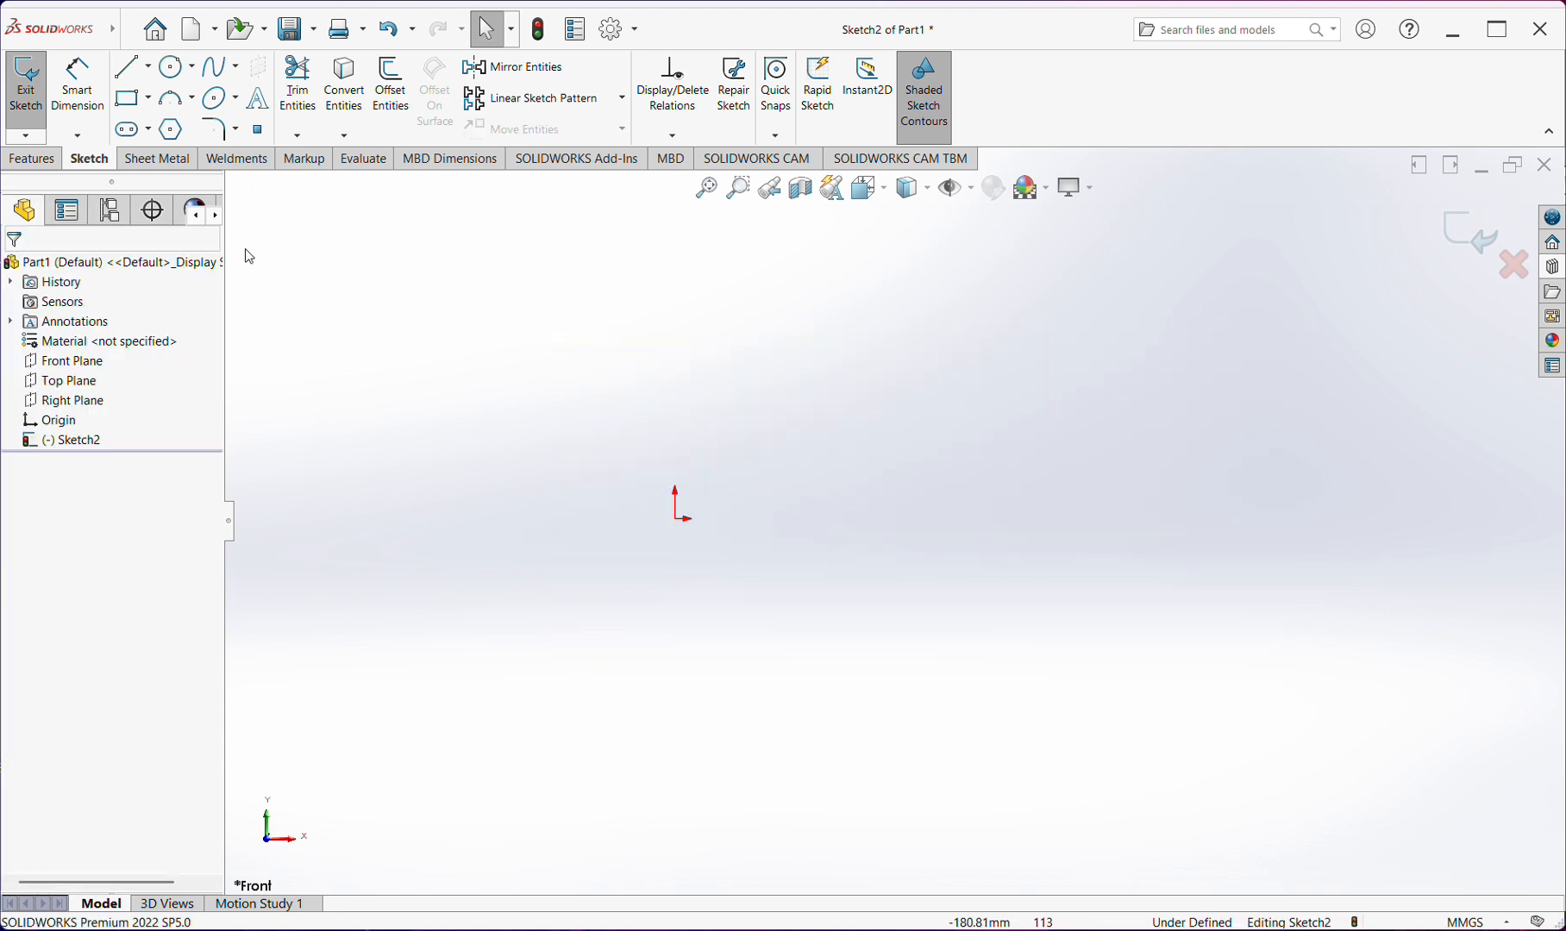
# Sketch a horizontal centerpoint straight slot centered on the origin, about 210 mm between arc centers and about 24 mm wide
pyautogui.click(149, 130)
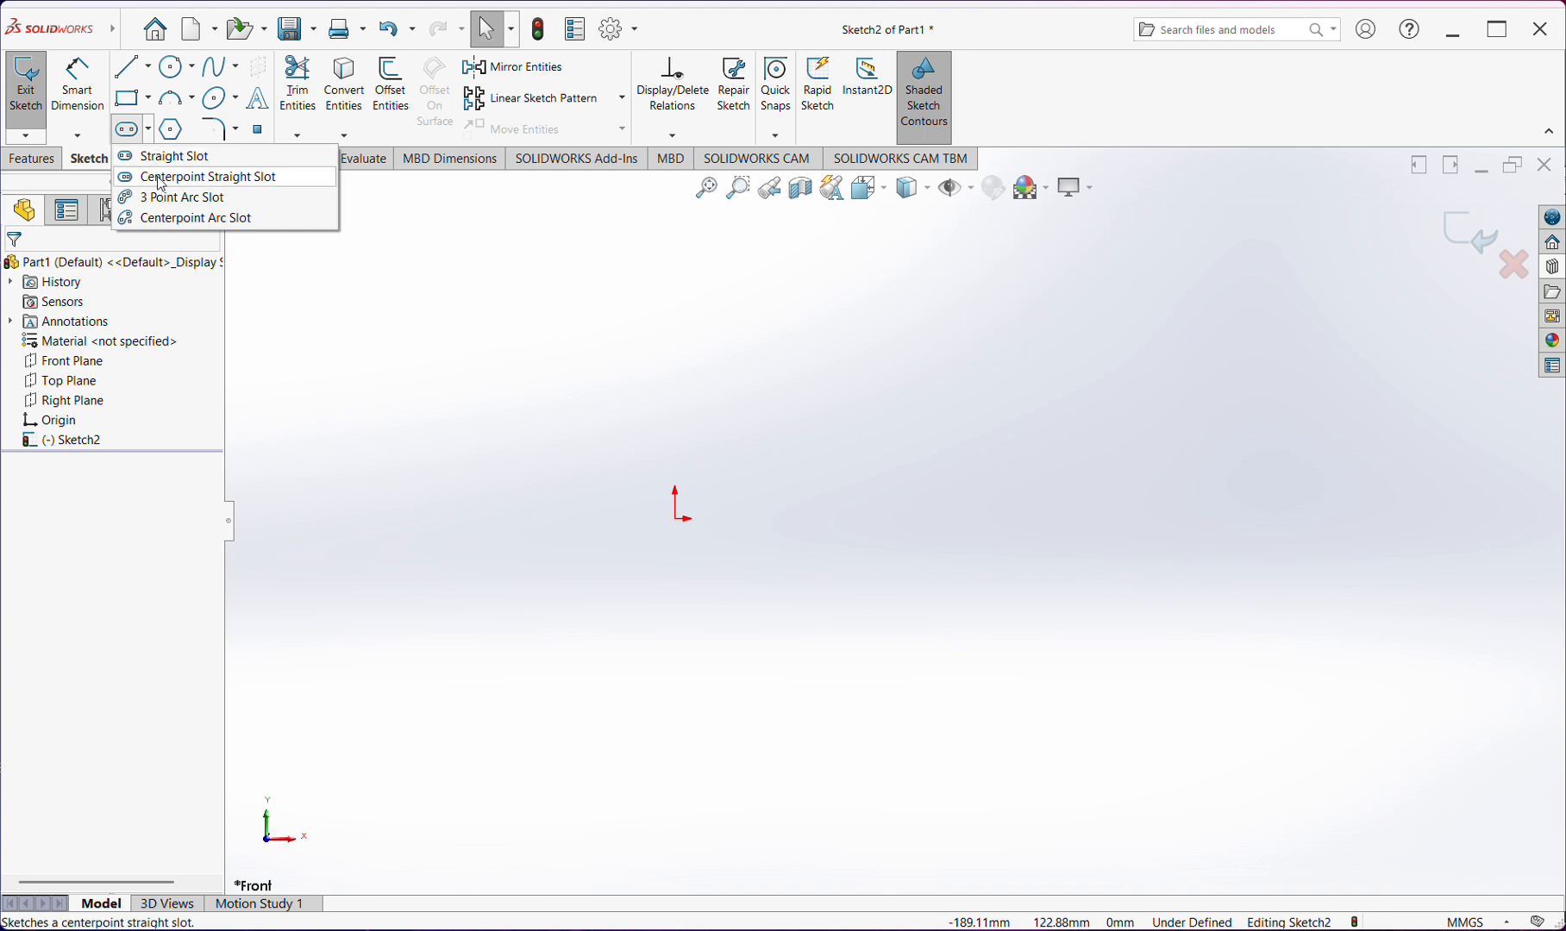
pyautogui.click(161, 179)
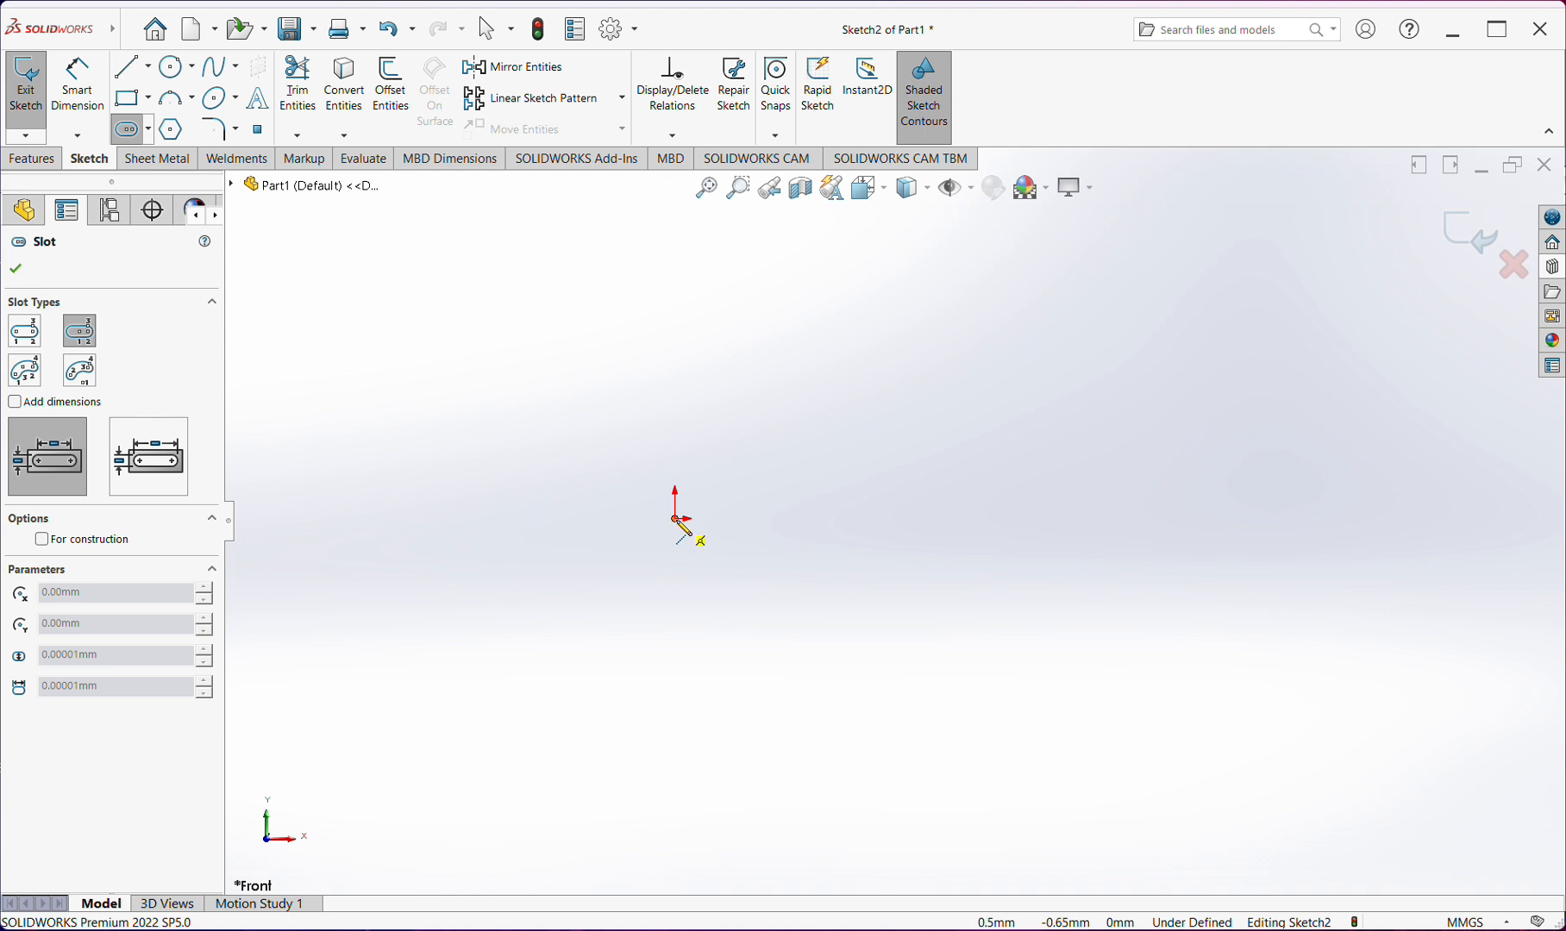
pyautogui.click(677, 518)
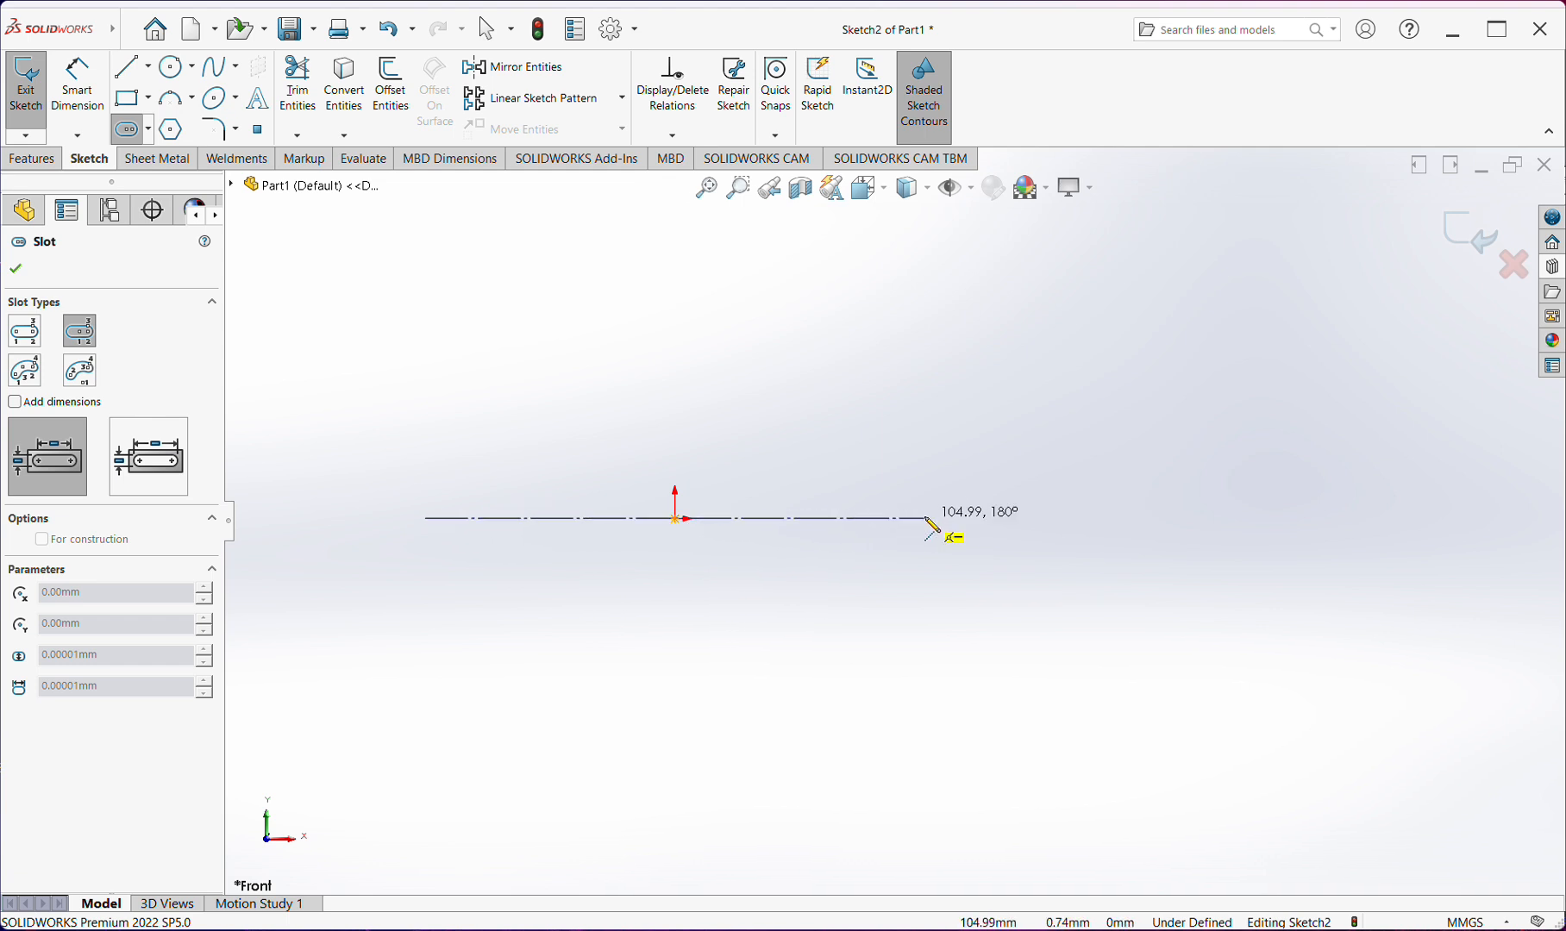
pyautogui.click(928, 518)
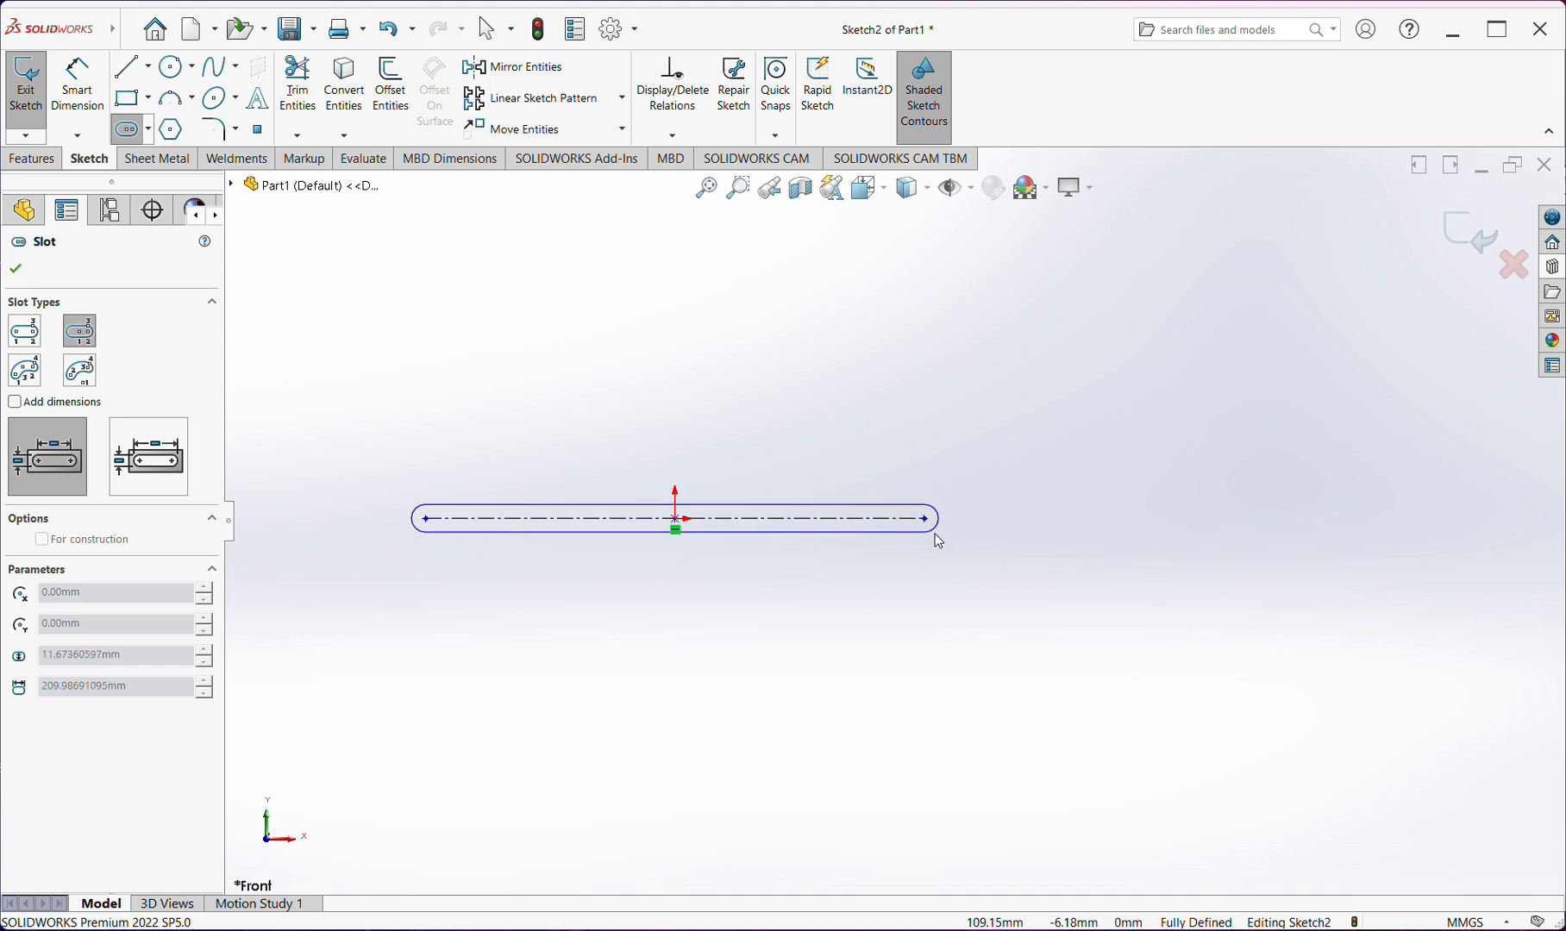
pyautogui.click(942, 547)
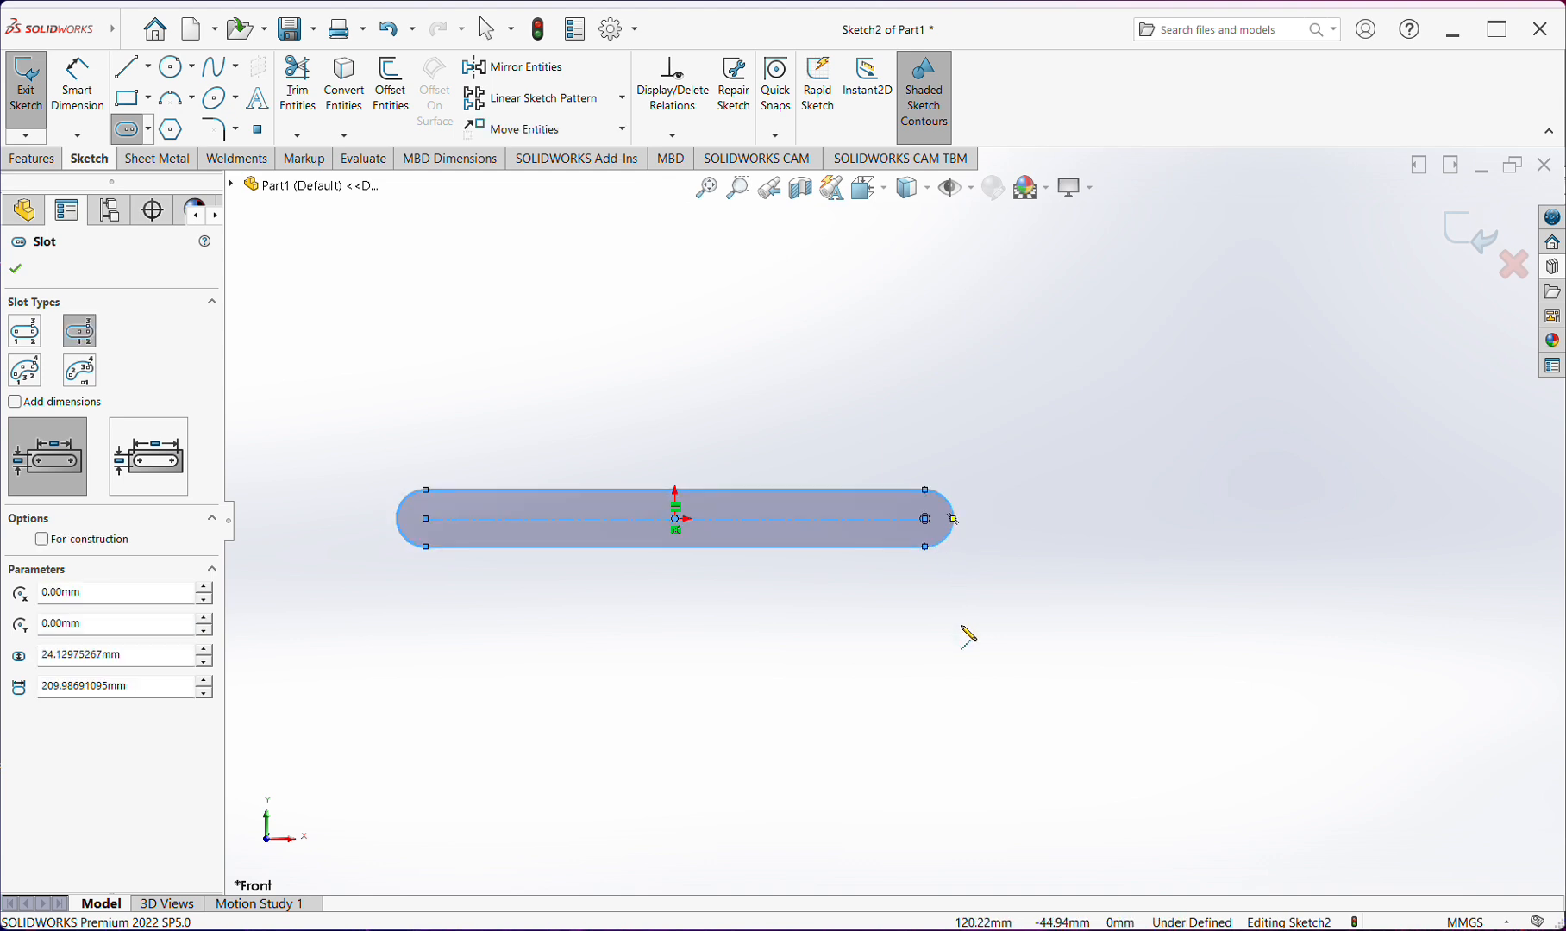
# Dimension the centerpoint straight slot's center-to-center length below it and its end-arc radius, keeping the size as drawn
pyautogui.moveTo(1006, 647); pyautogui.dragTo(968, 539, button='right')
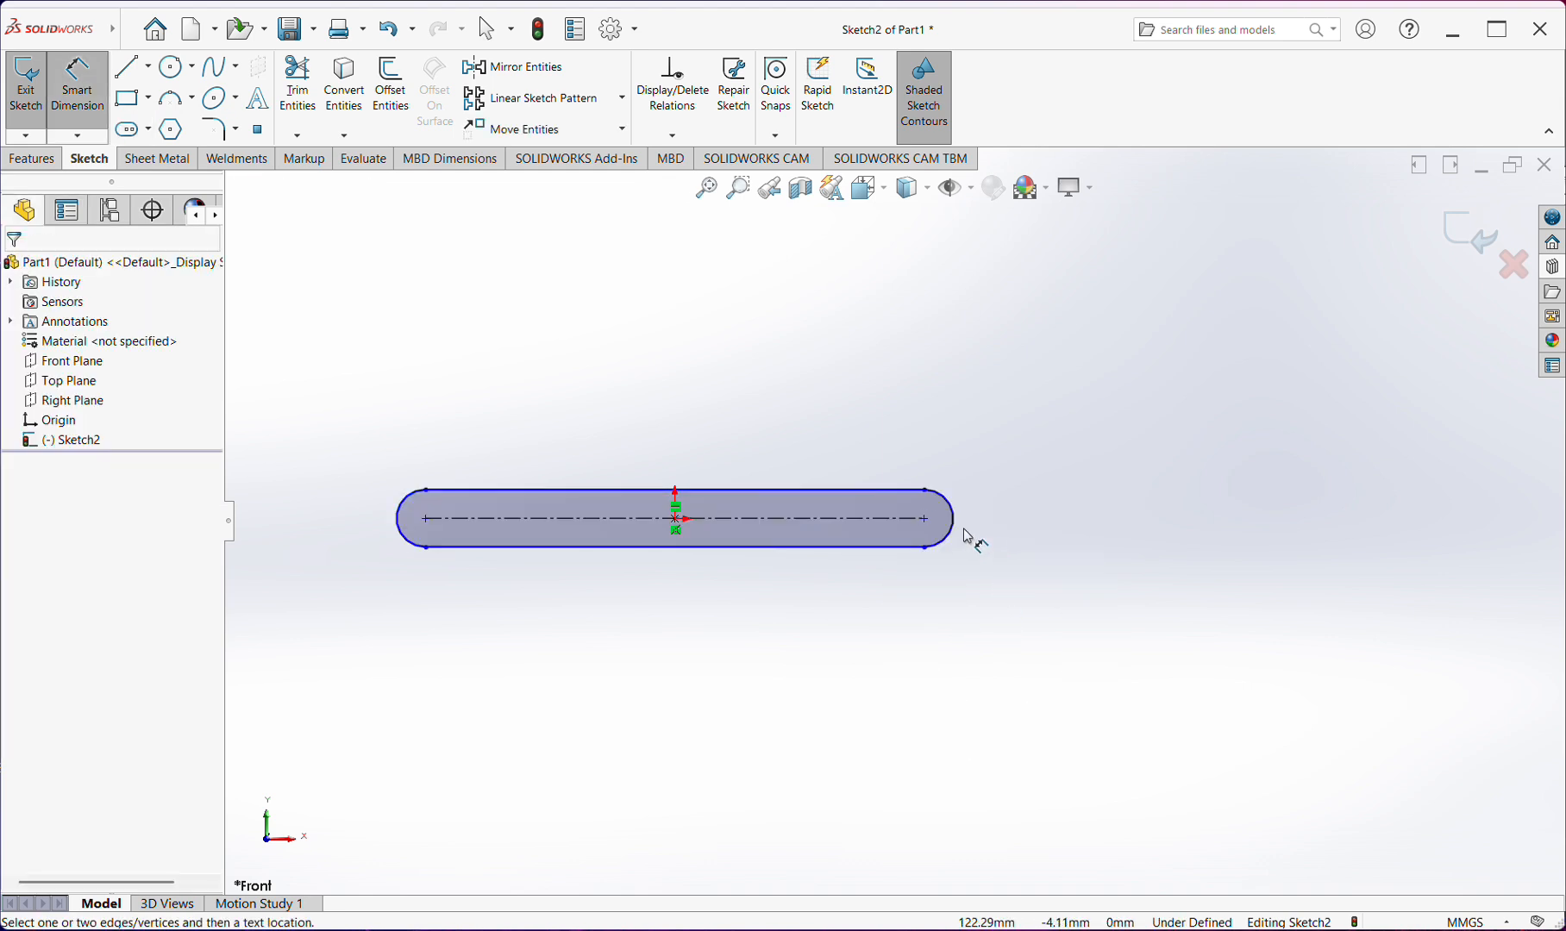
pyautogui.click(789, 518)
pyautogui.click(751, 660)
pyautogui.click(650, 623)
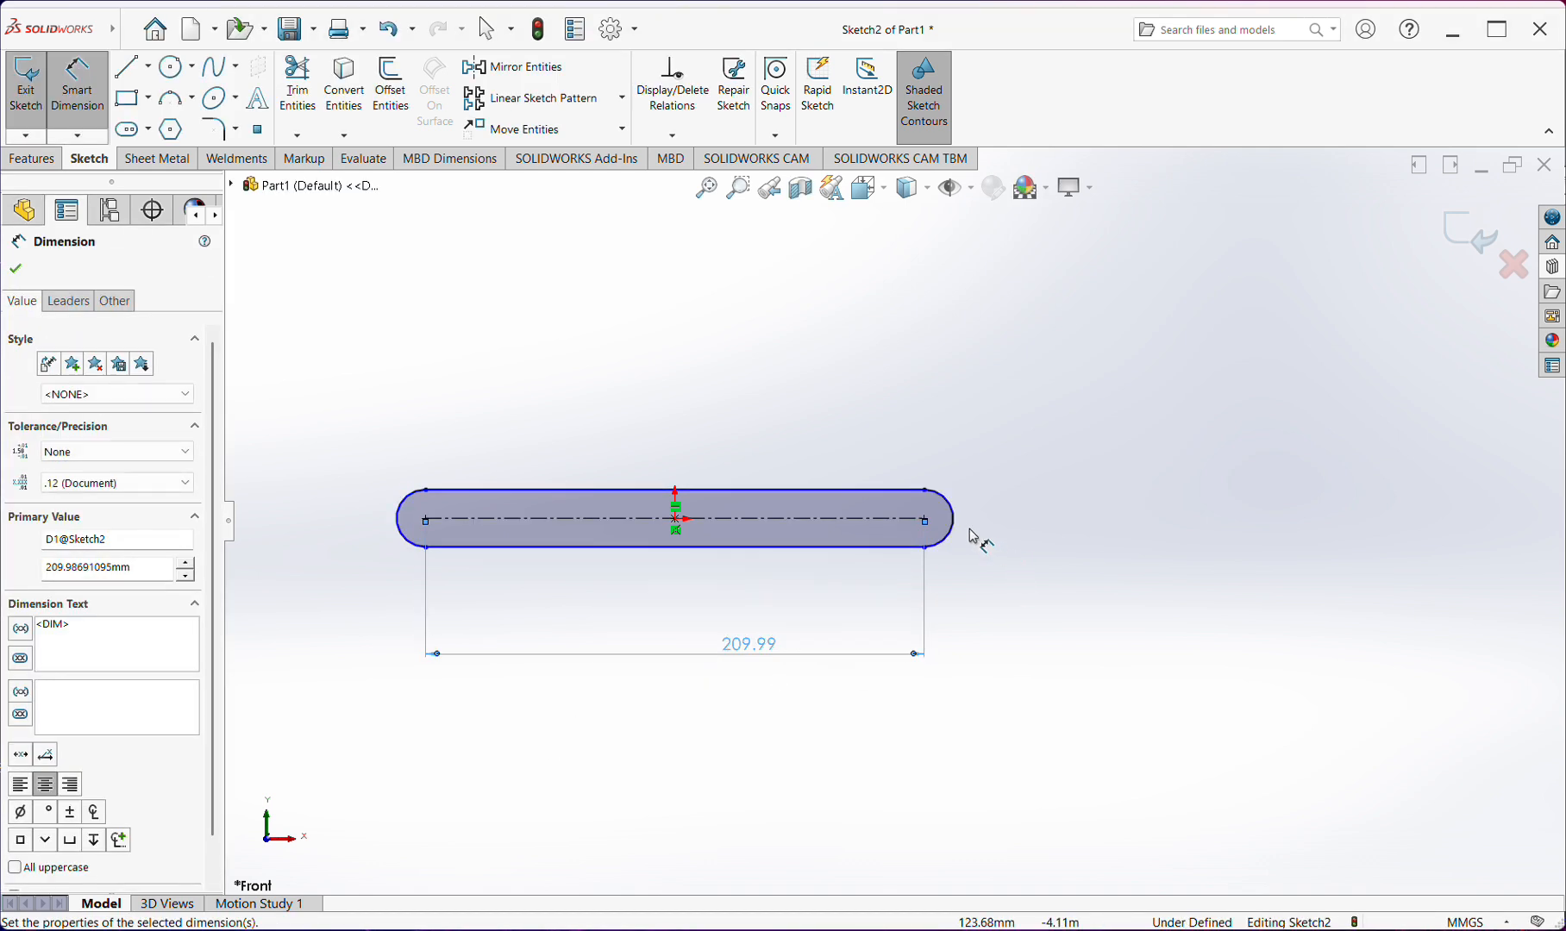
pyautogui.click(962, 523)
pyautogui.click(1022, 470)
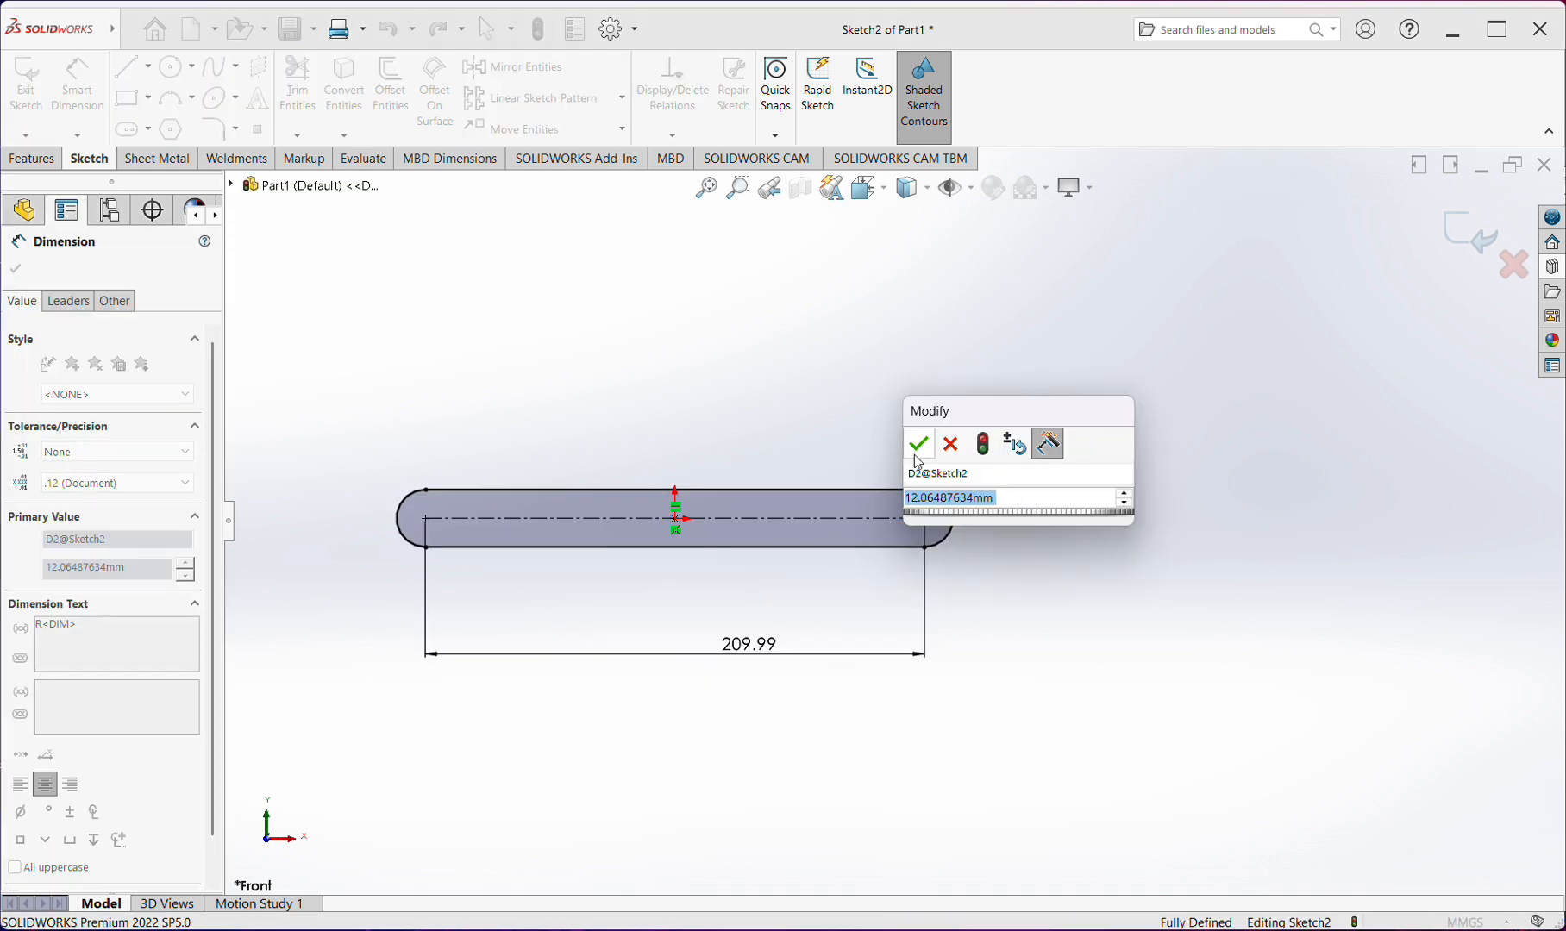
pyautogui.press('Return')
# Delete the entire centerpoint straight slot together with its length and radius dimensions
pyautogui.scroll(-1, 552, 588)
pyautogui.scroll(2, 653, 585)
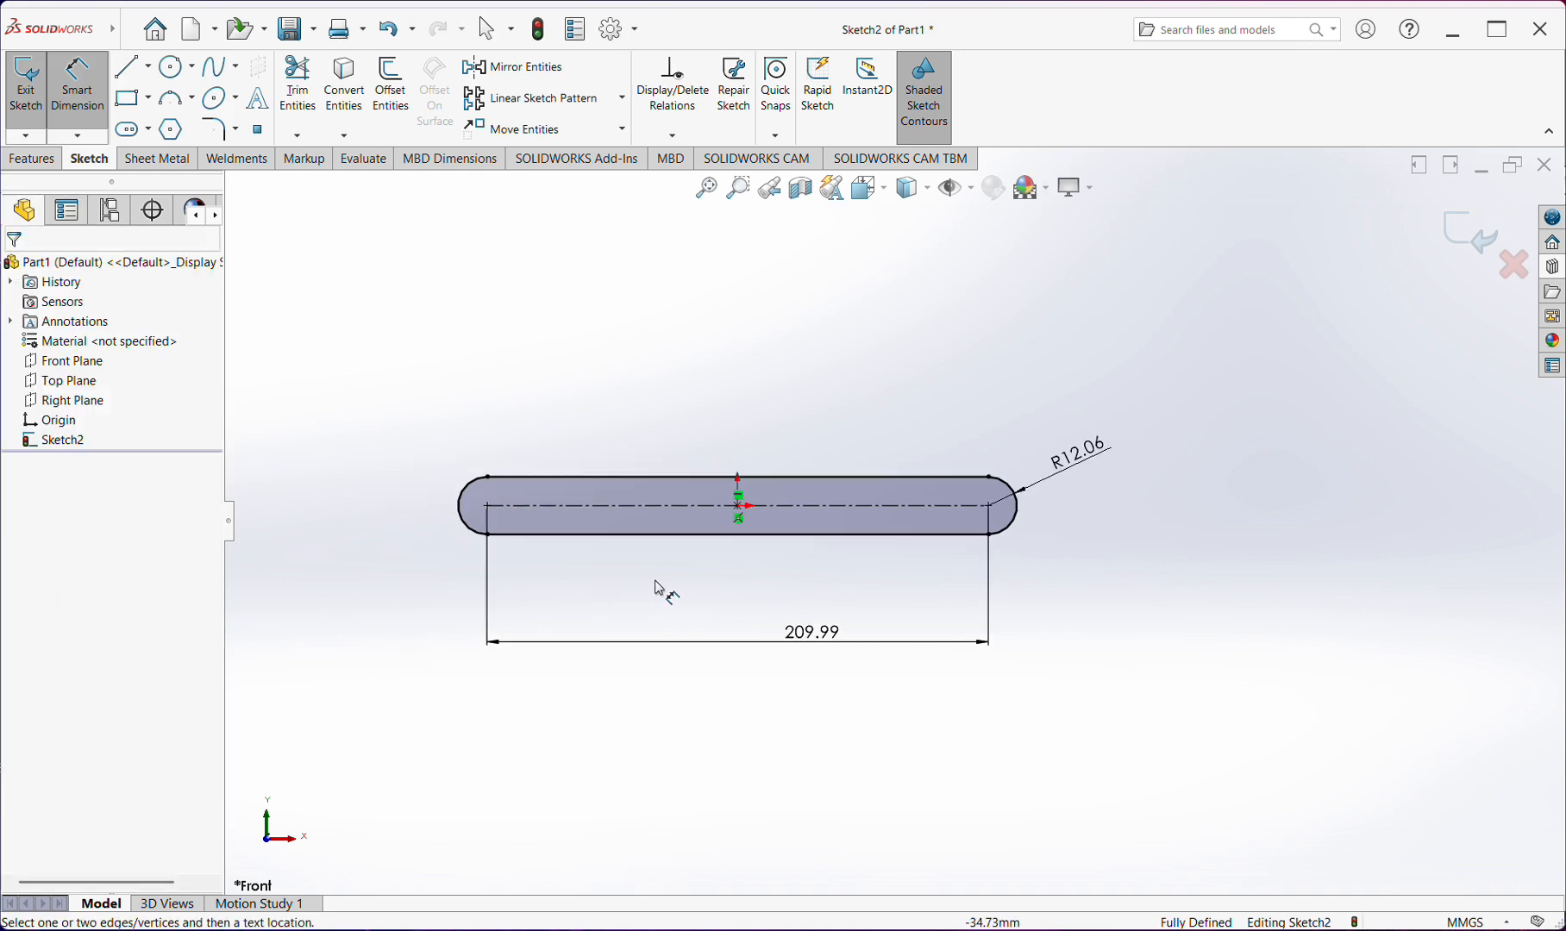
pyautogui.press('Escape')
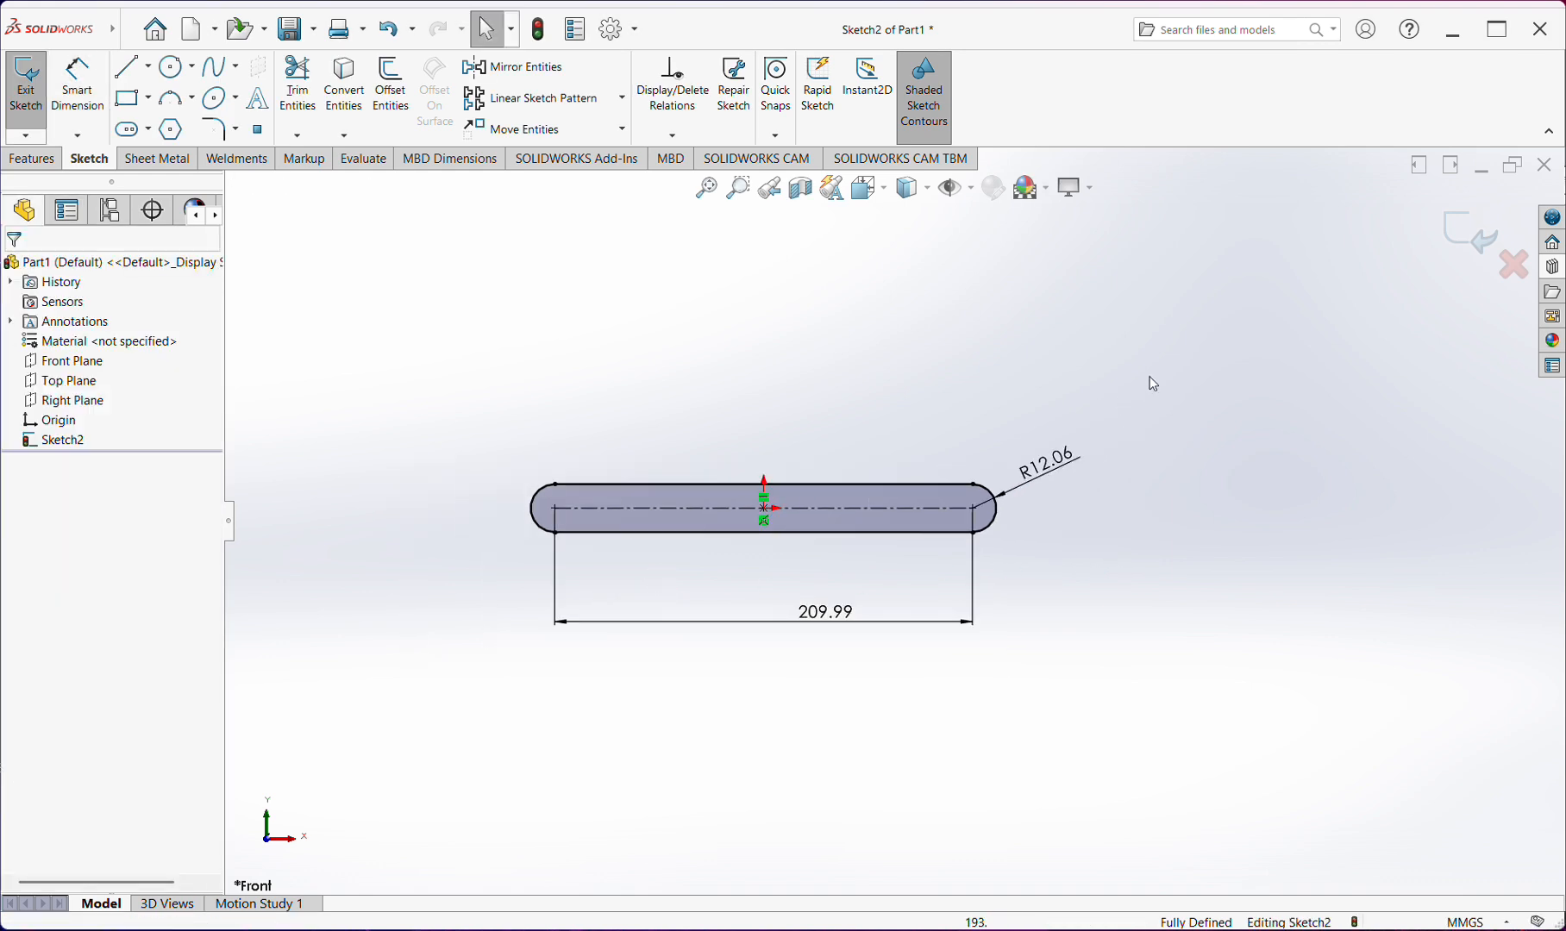
pyautogui.moveTo(1150, 372); pyautogui.dragTo(377, 765)
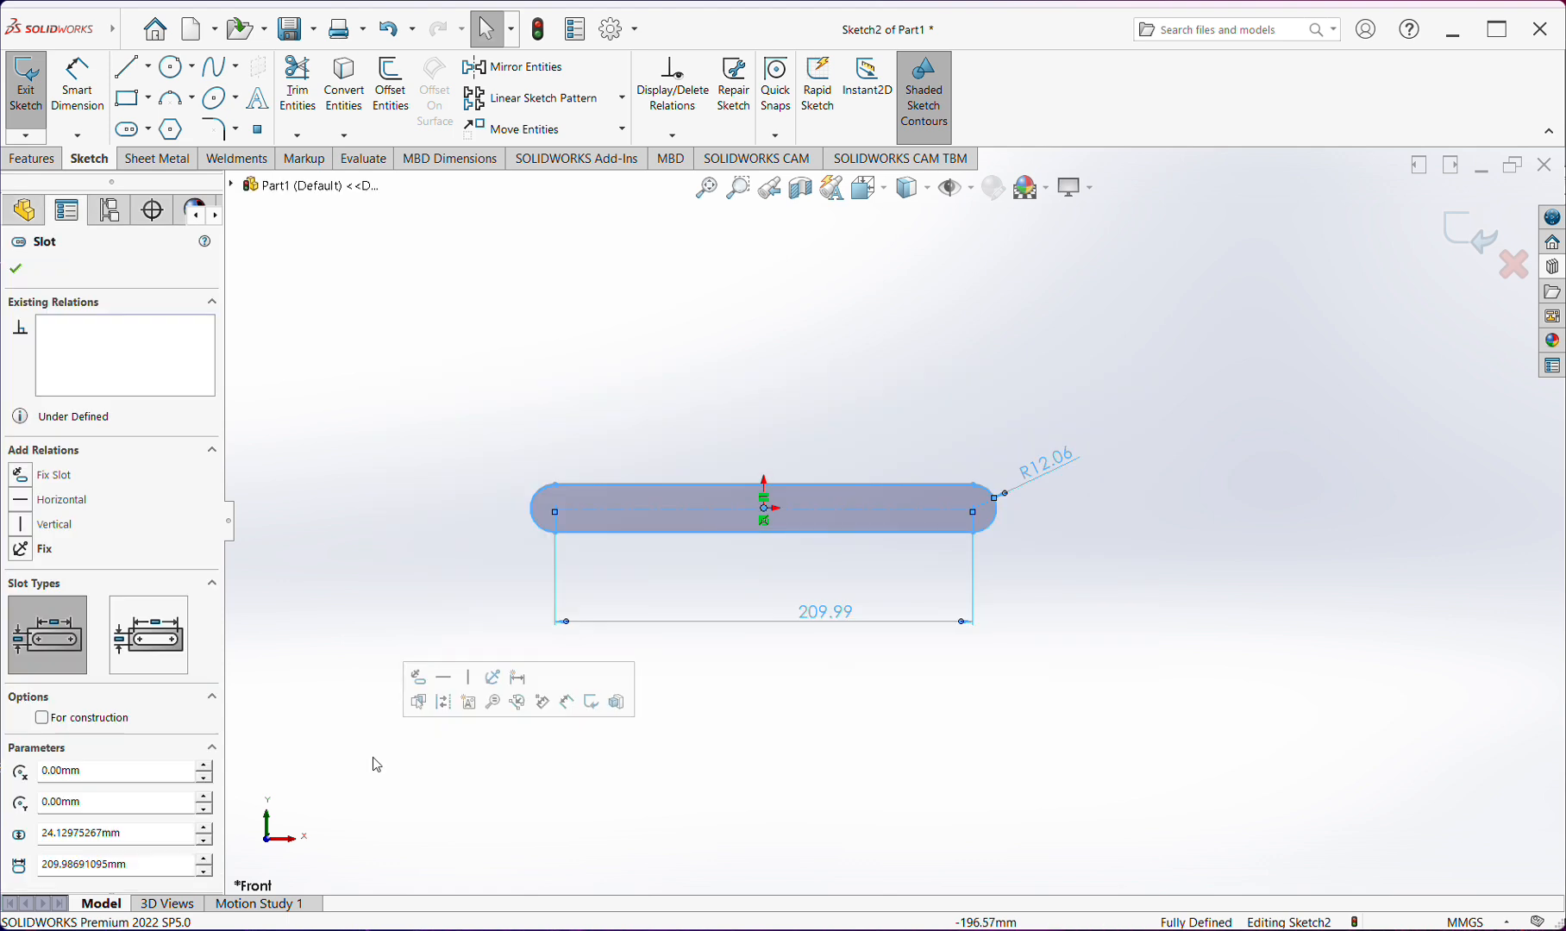
pyautogui.click(1119, 612)
pyautogui.press('Delete')
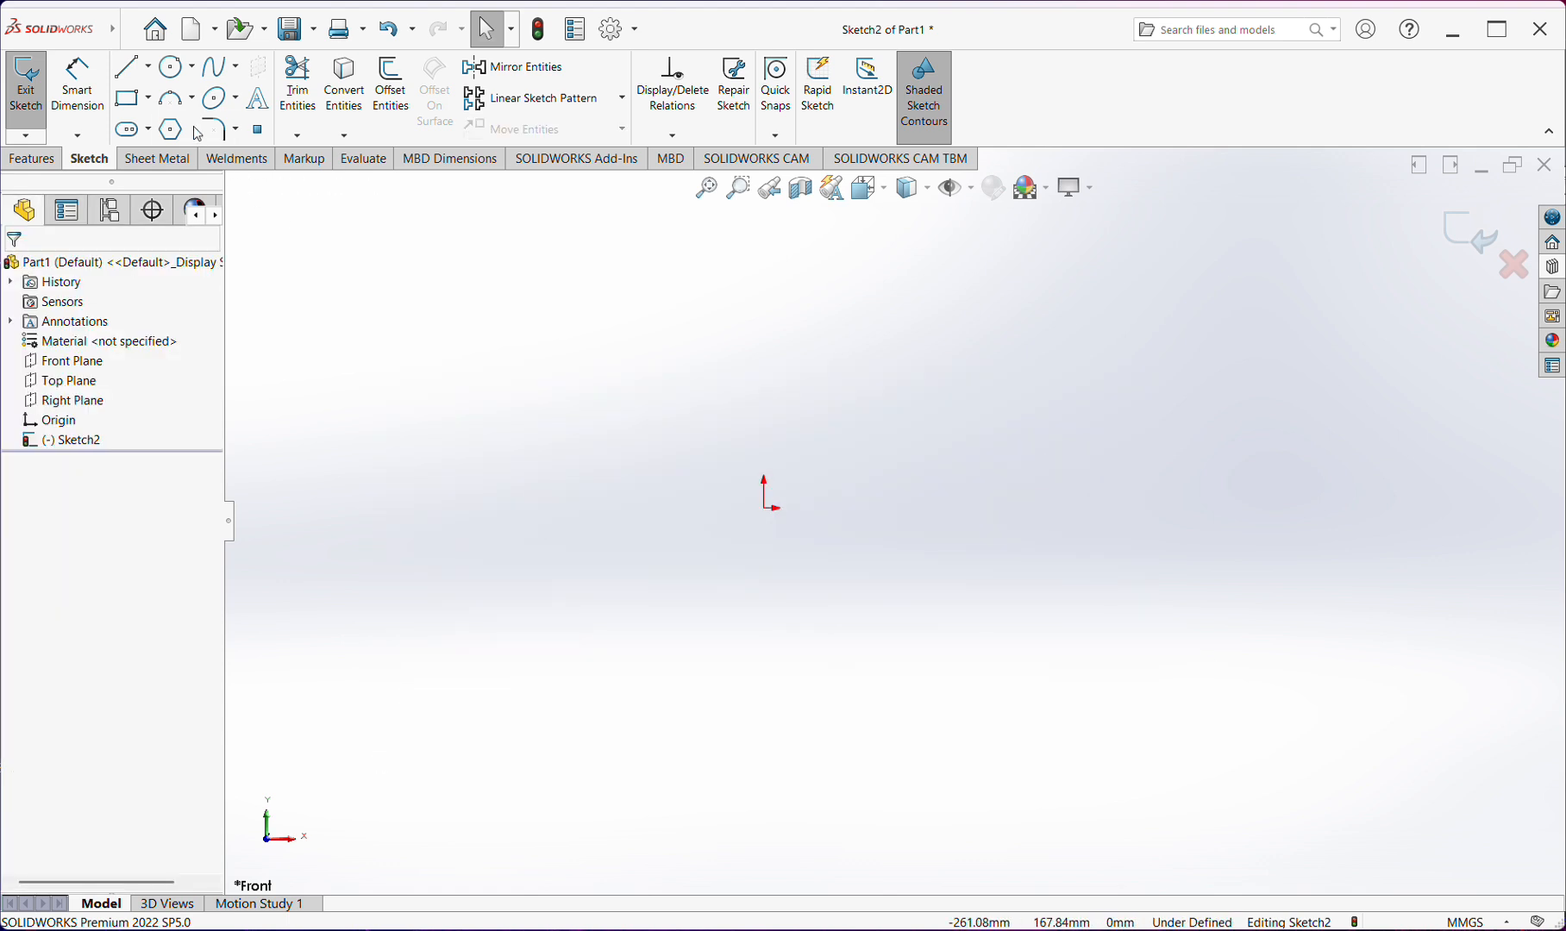
# Try to sketch a centerpoint arc slot centered on the origin with a radius of about 114 mm and a 270° sweep
pyautogui.click(148, 130)
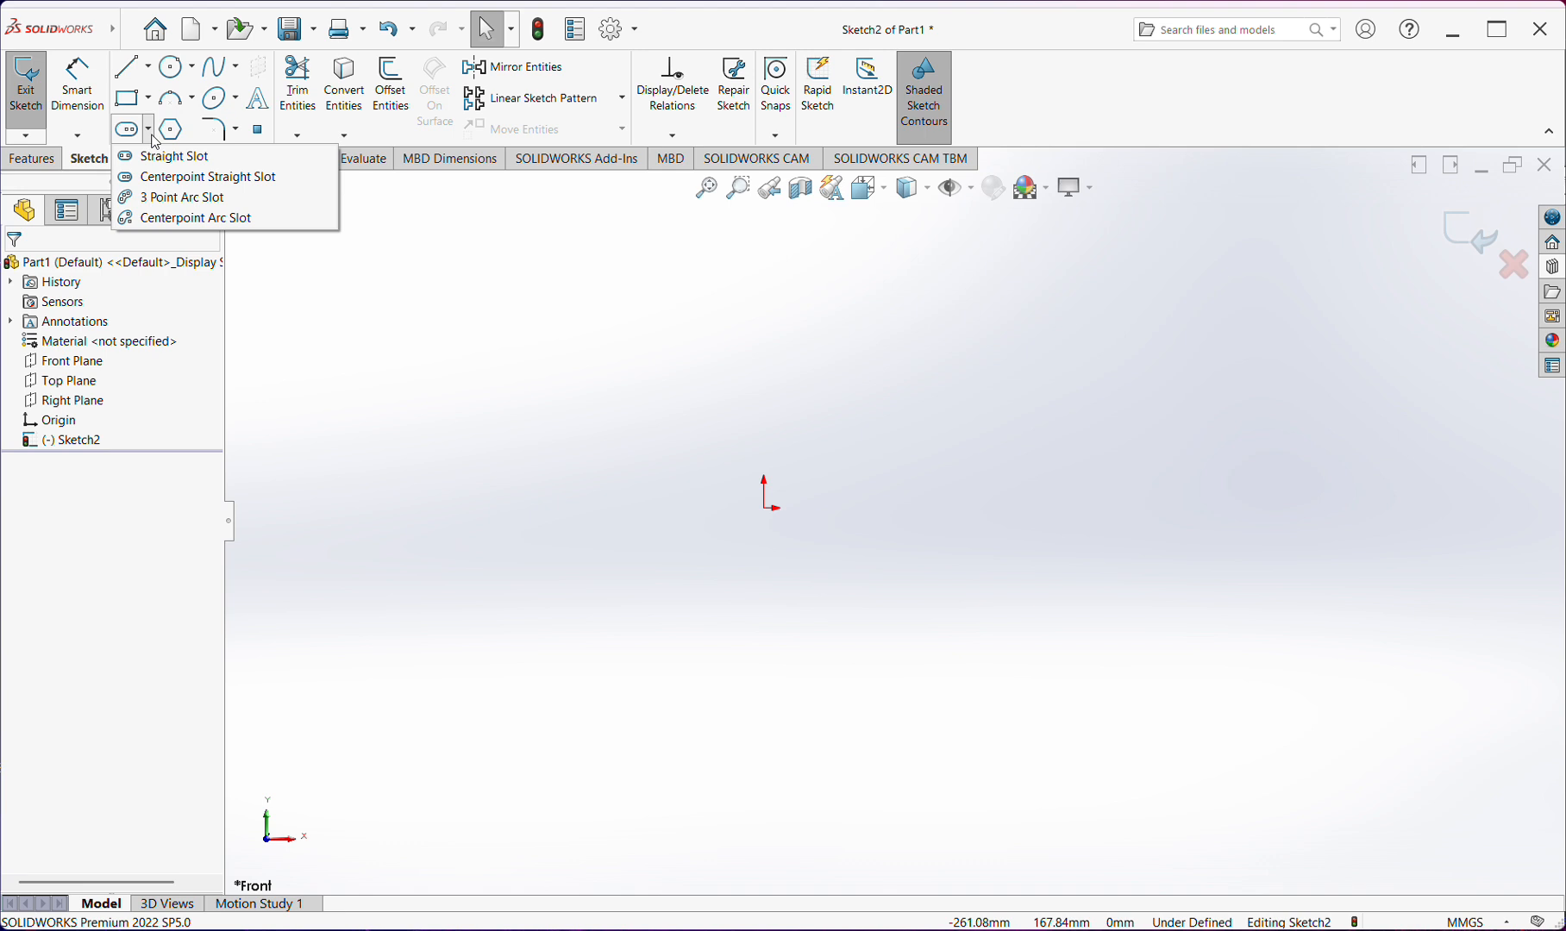
pyautogui.click(172, 217)
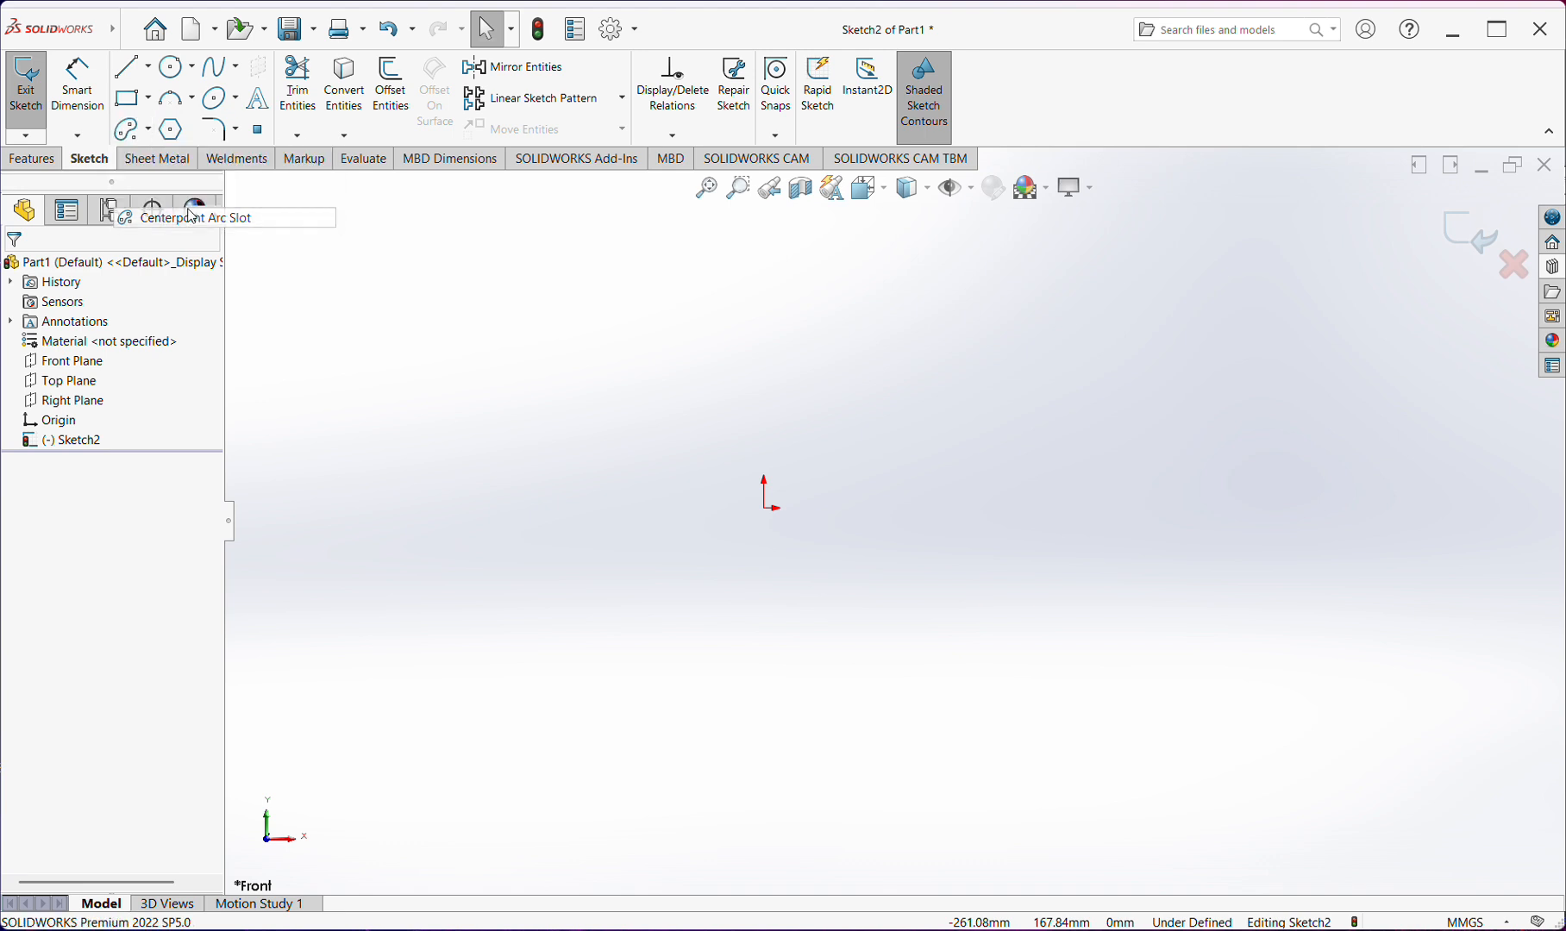
pyautogui.click(766, 511)
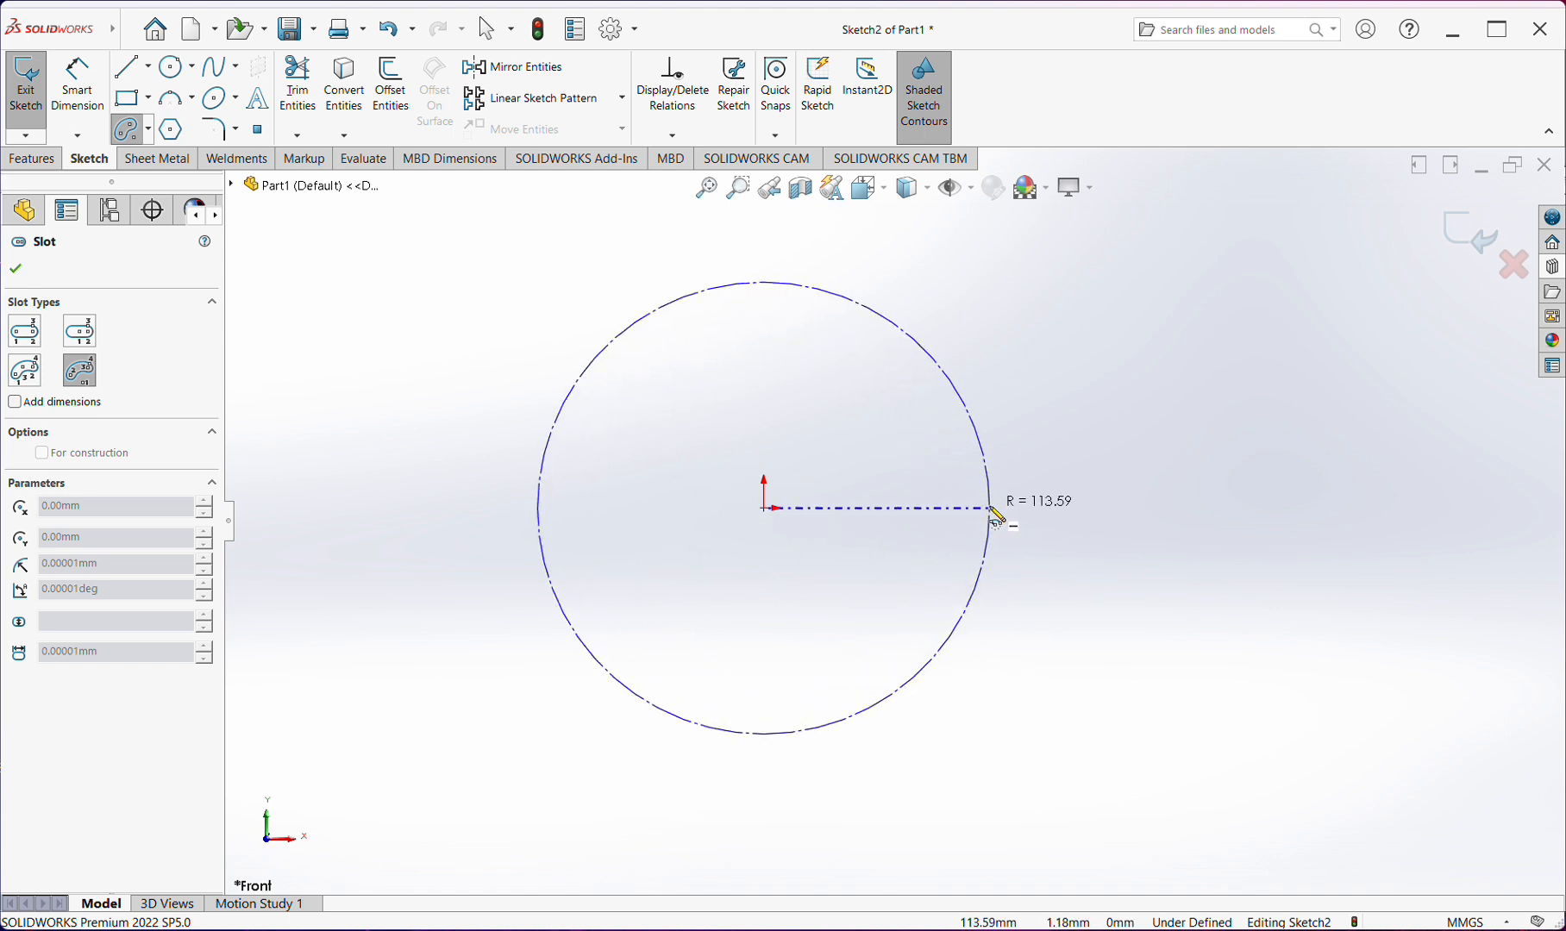
pyautogui.click(989, 509)
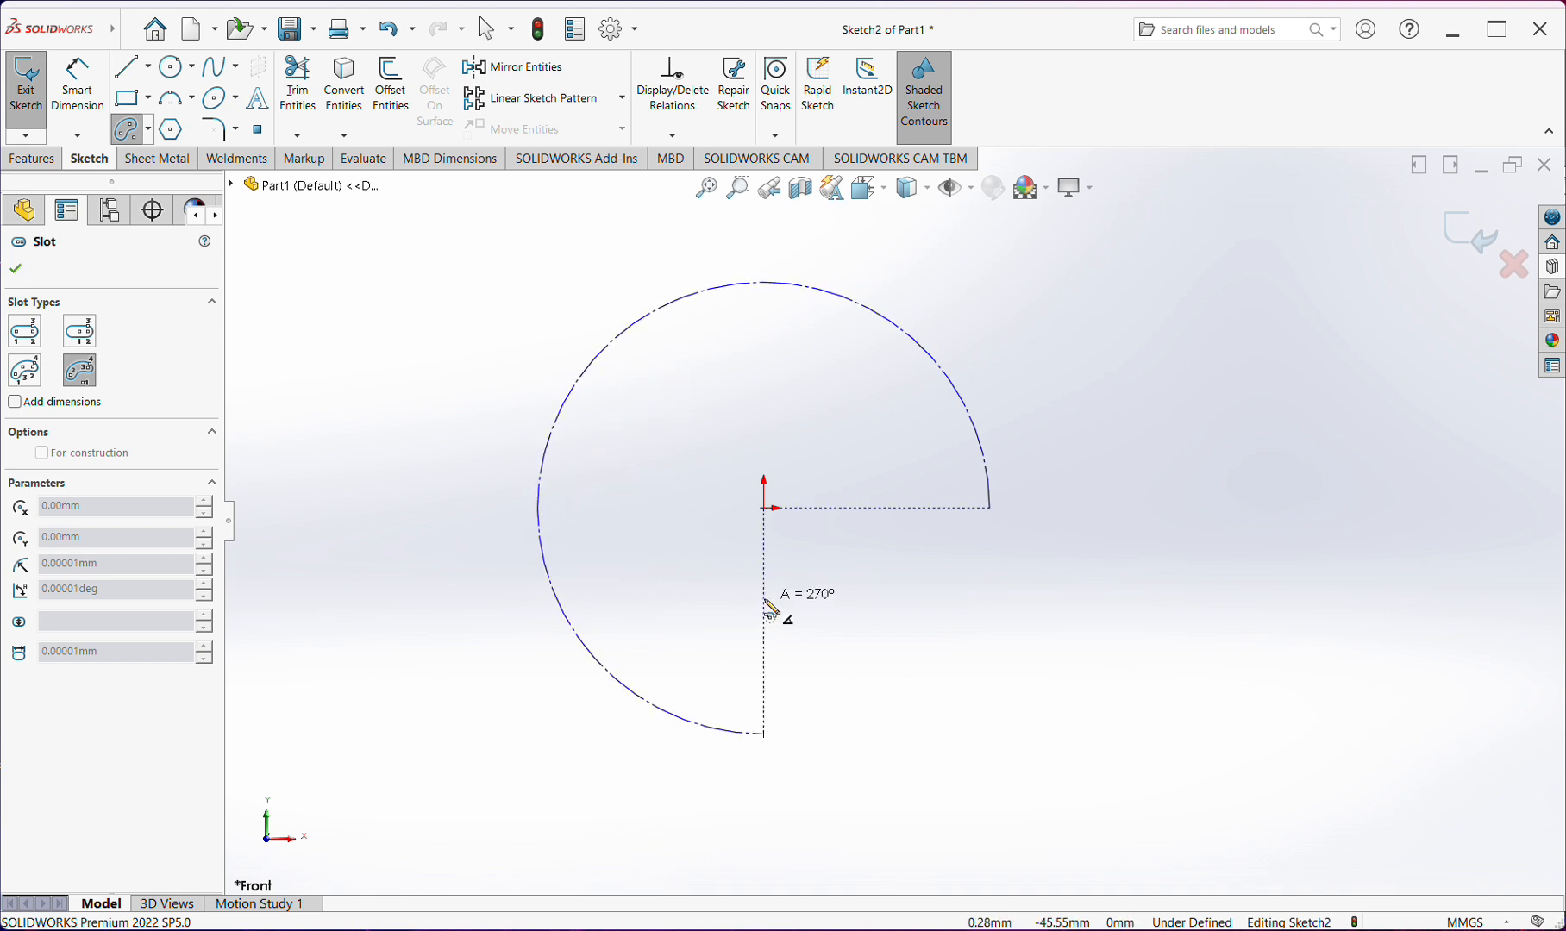
pyautogui.click(769, 726)
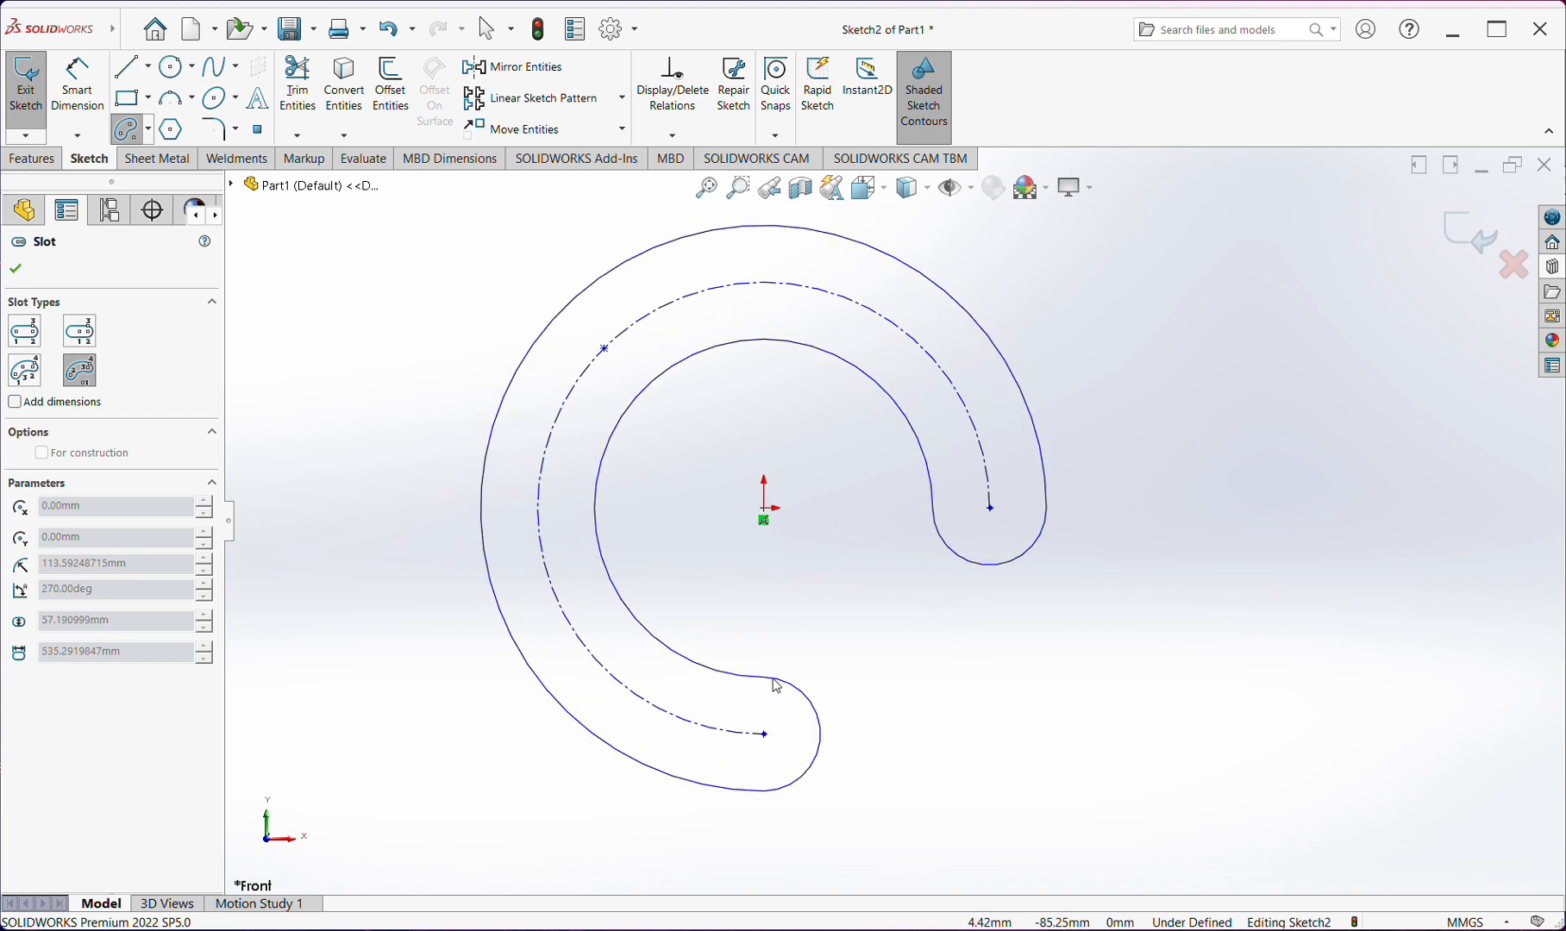
pyautogui.press('Escape')
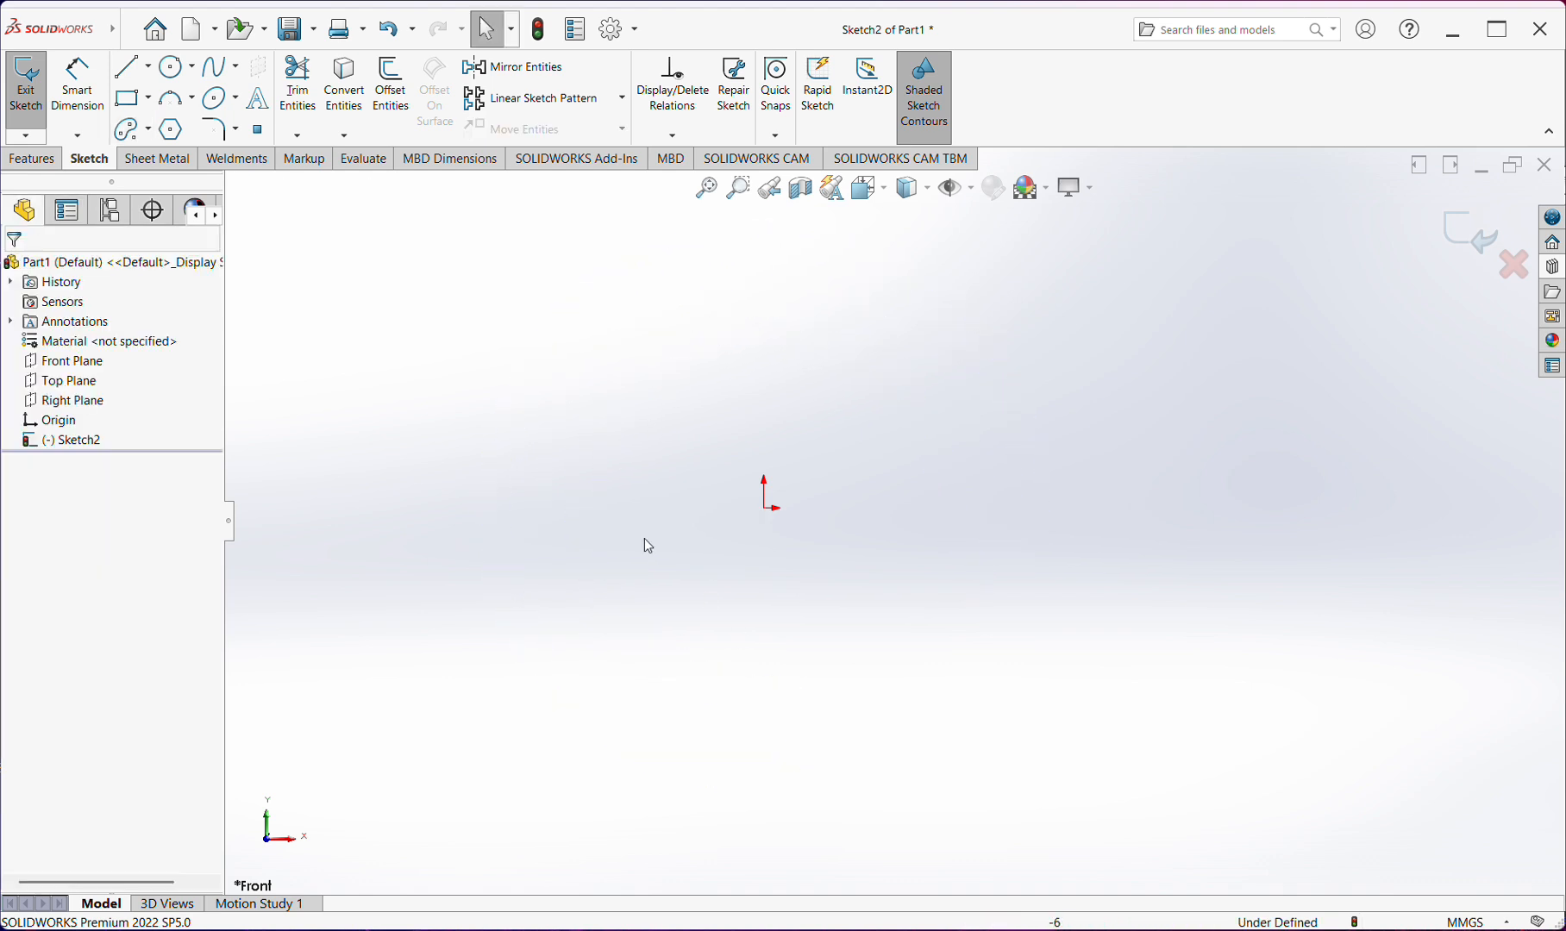
pyautogui.click(147, 130)
pyautogui.click(193, 218)
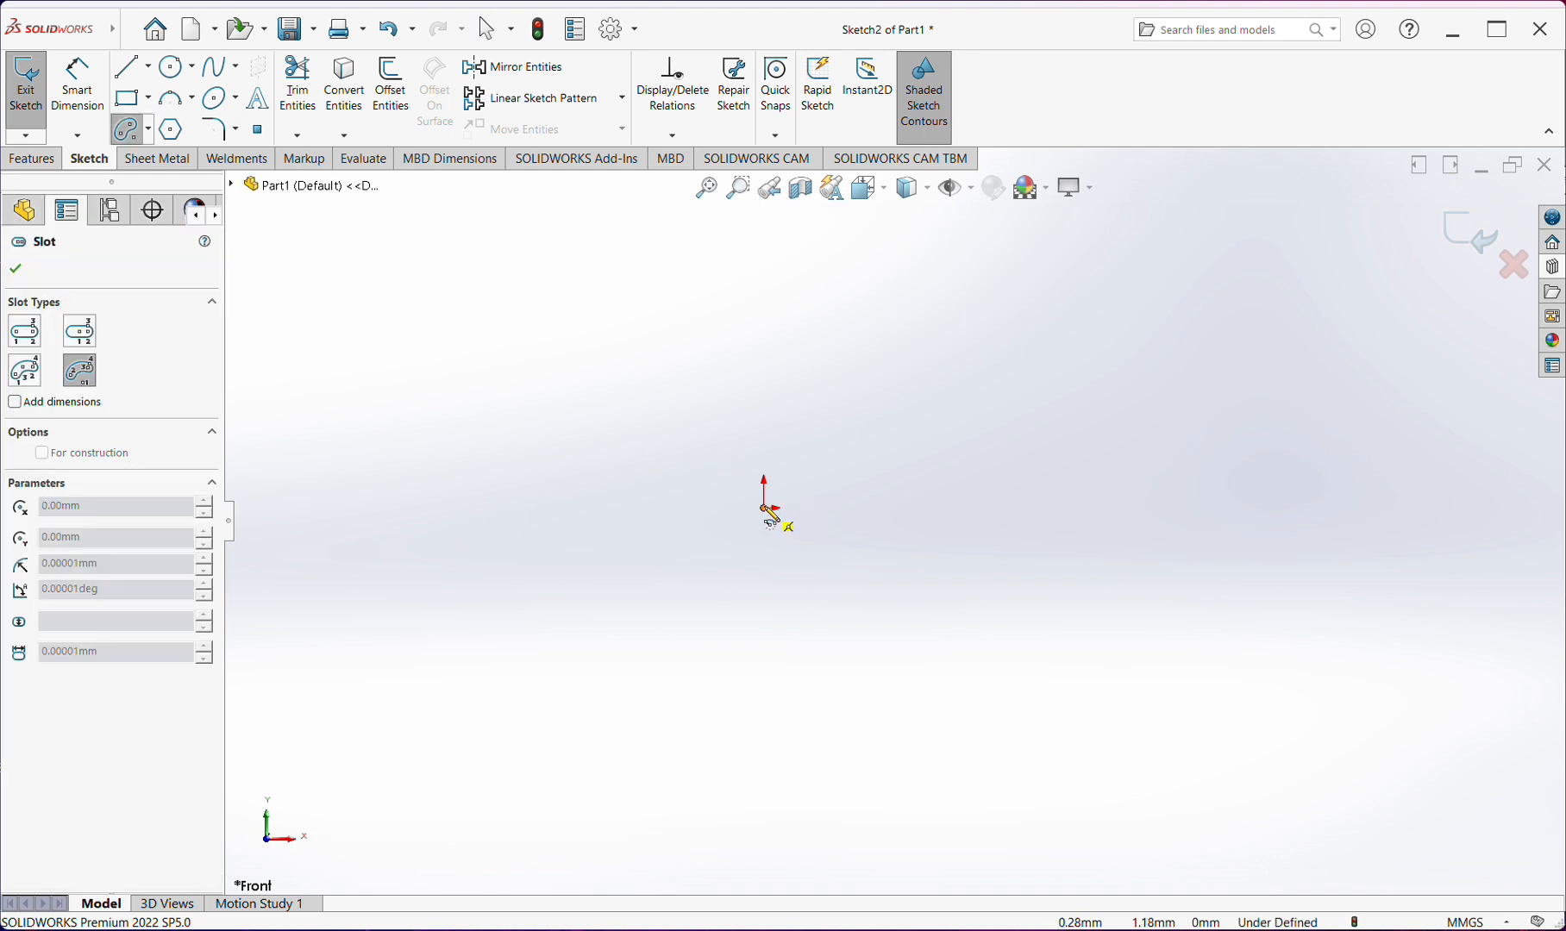
pyautogui.click(765, 509)
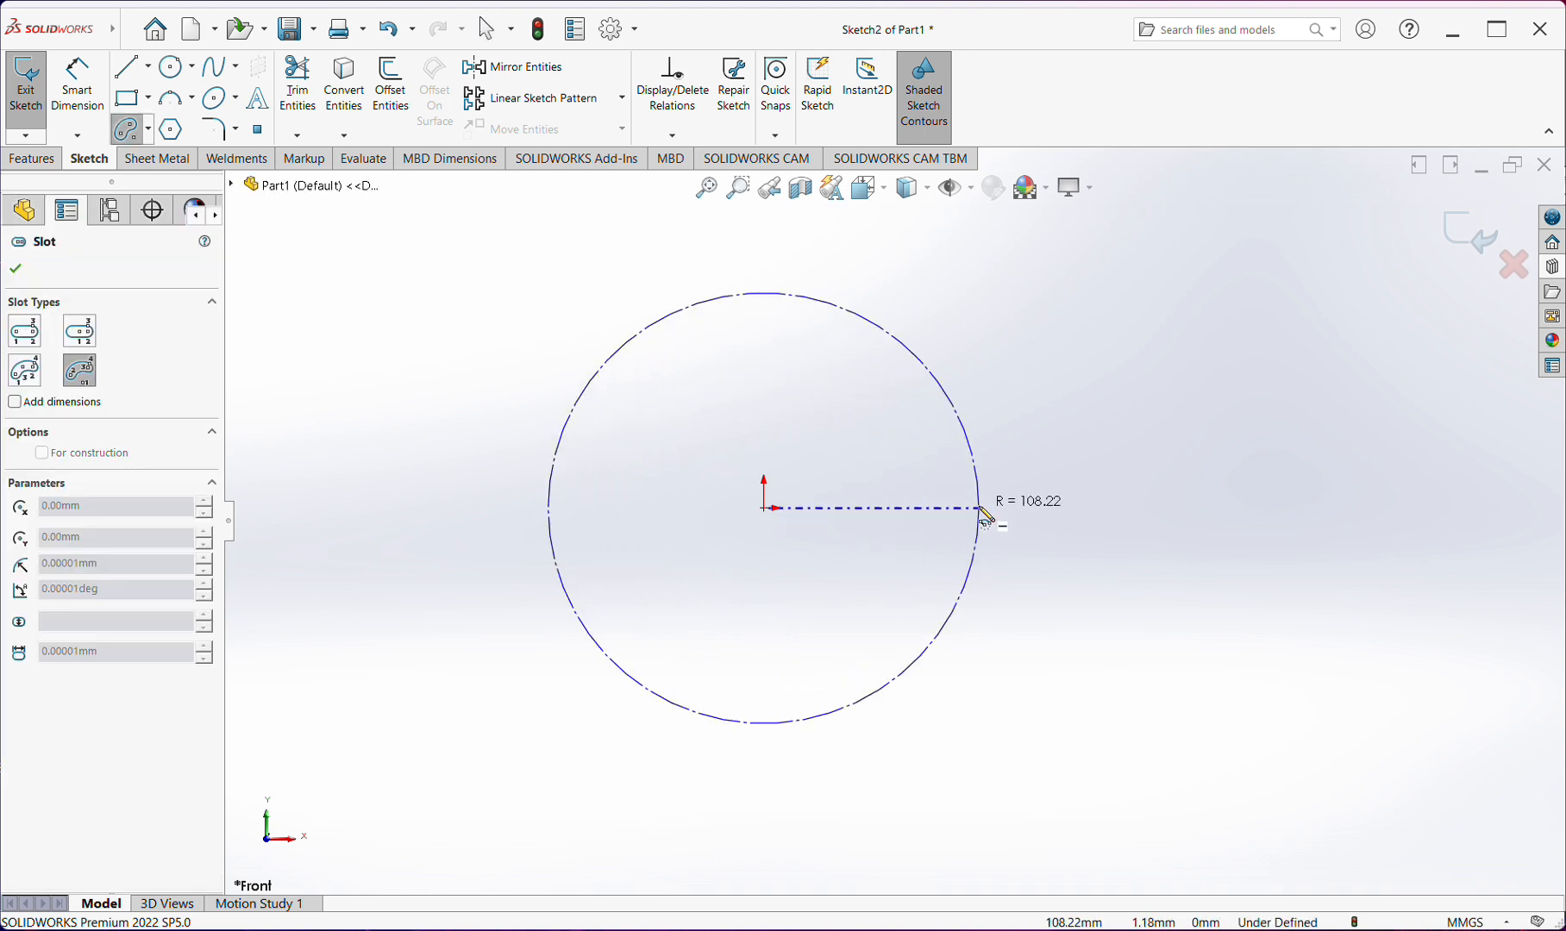
pyautogui.press('Escape')
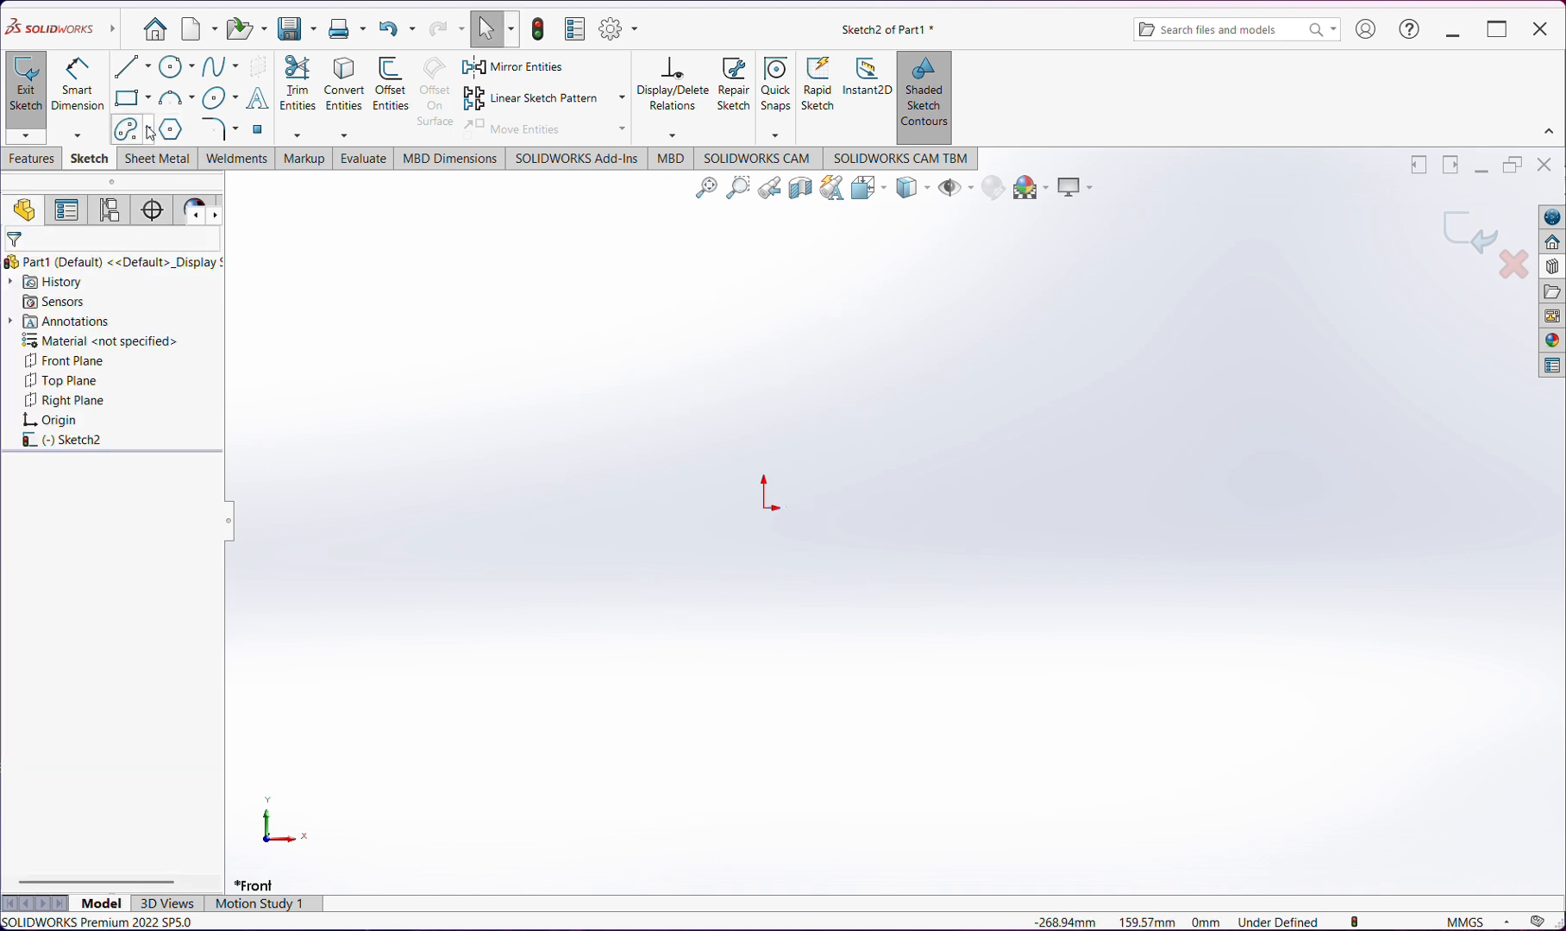
# Try to sketch a 3 point arc slot starting at the origin, about 130 mm in radius with a 110° sweep and 17 mm width
pyautogui.click(149, 131)
pyautogui.click(169, 197)
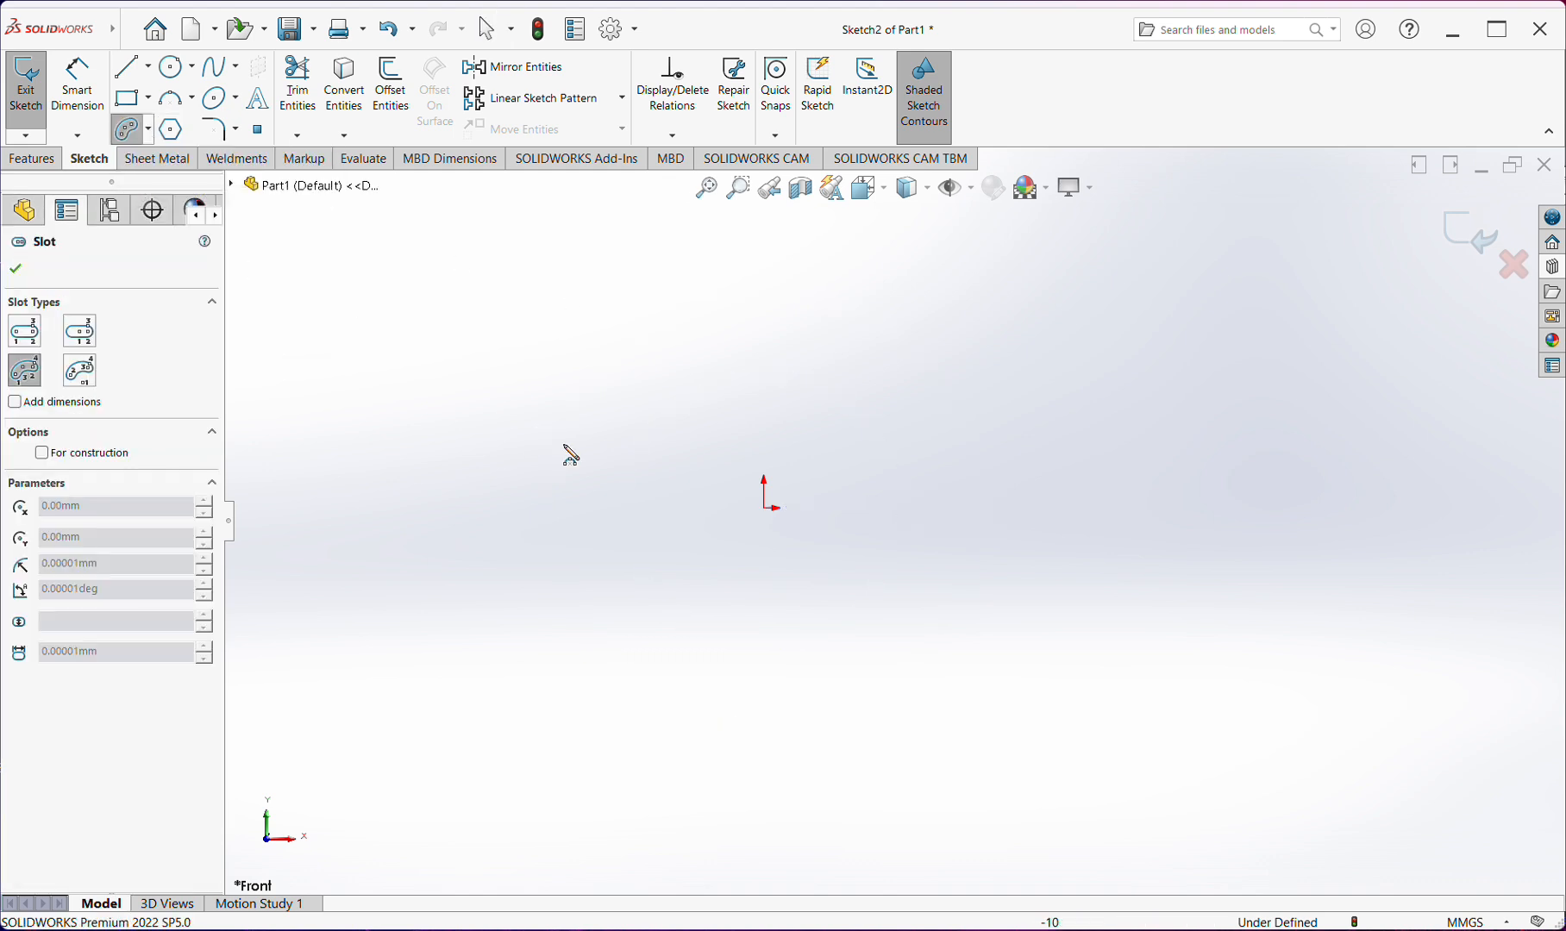
pyautogui.click(768, 510)
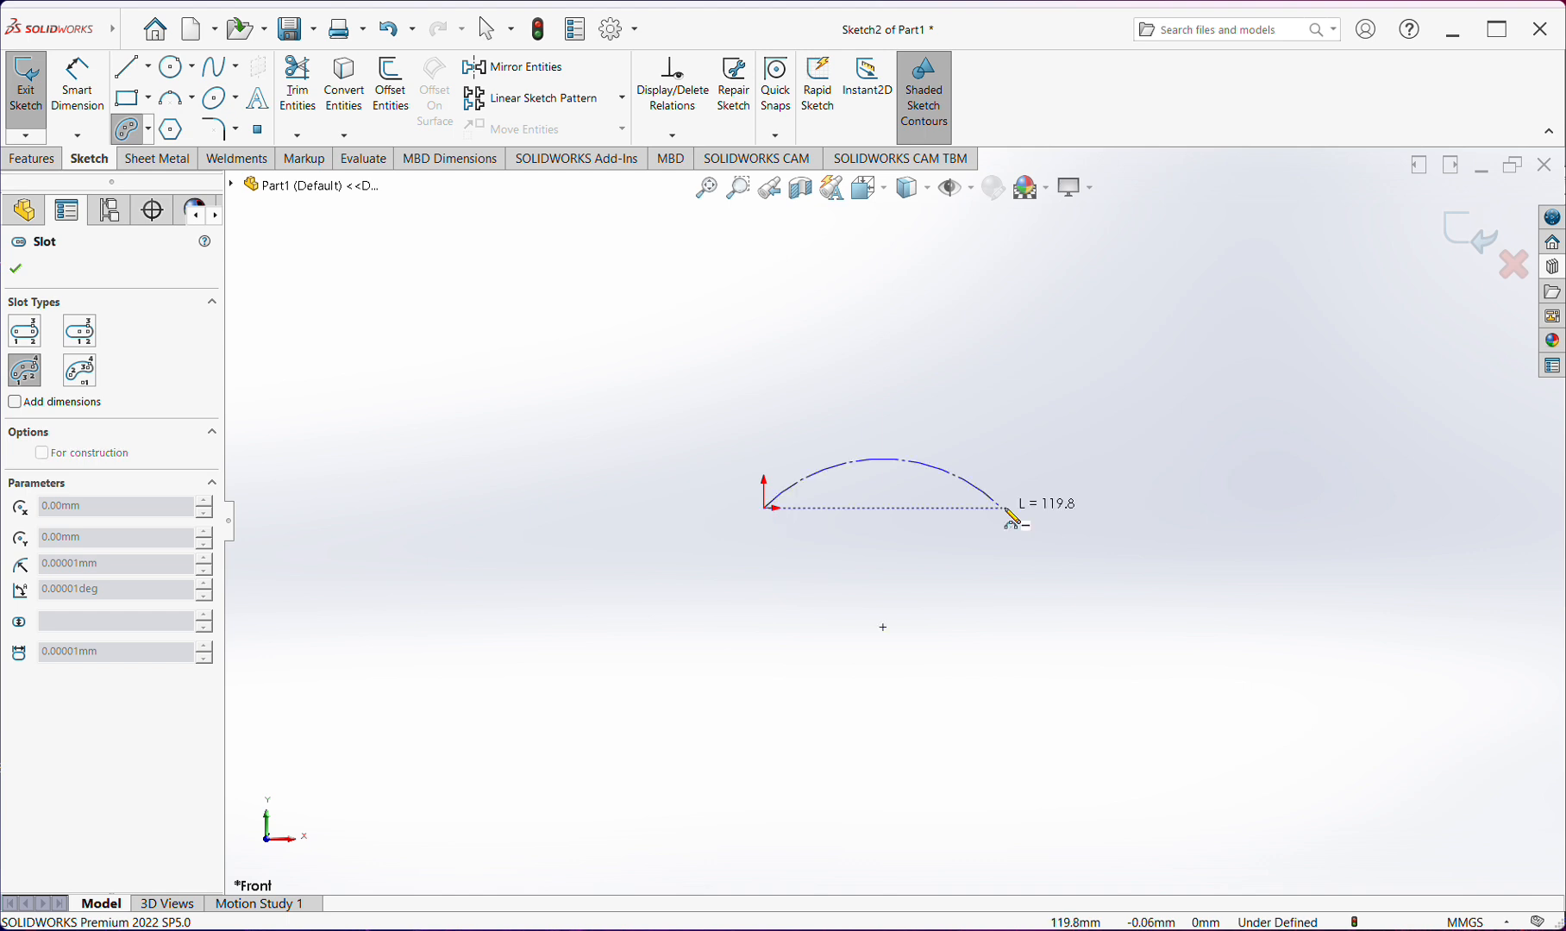
pyautogui.click(1188, 501)
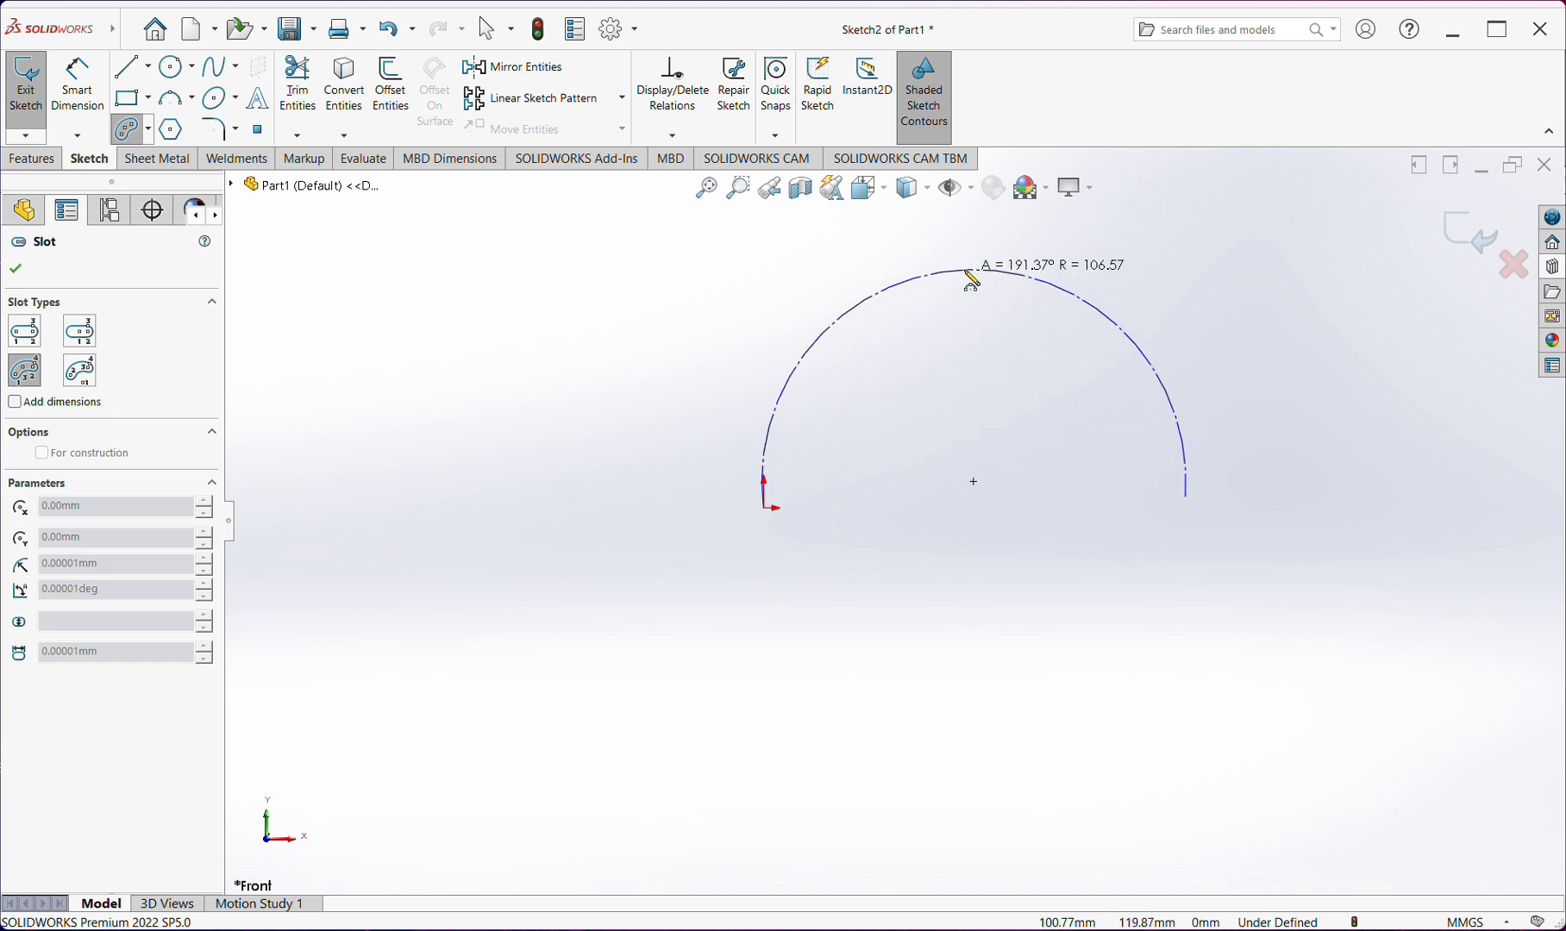
pyautogui.click(986, 396)
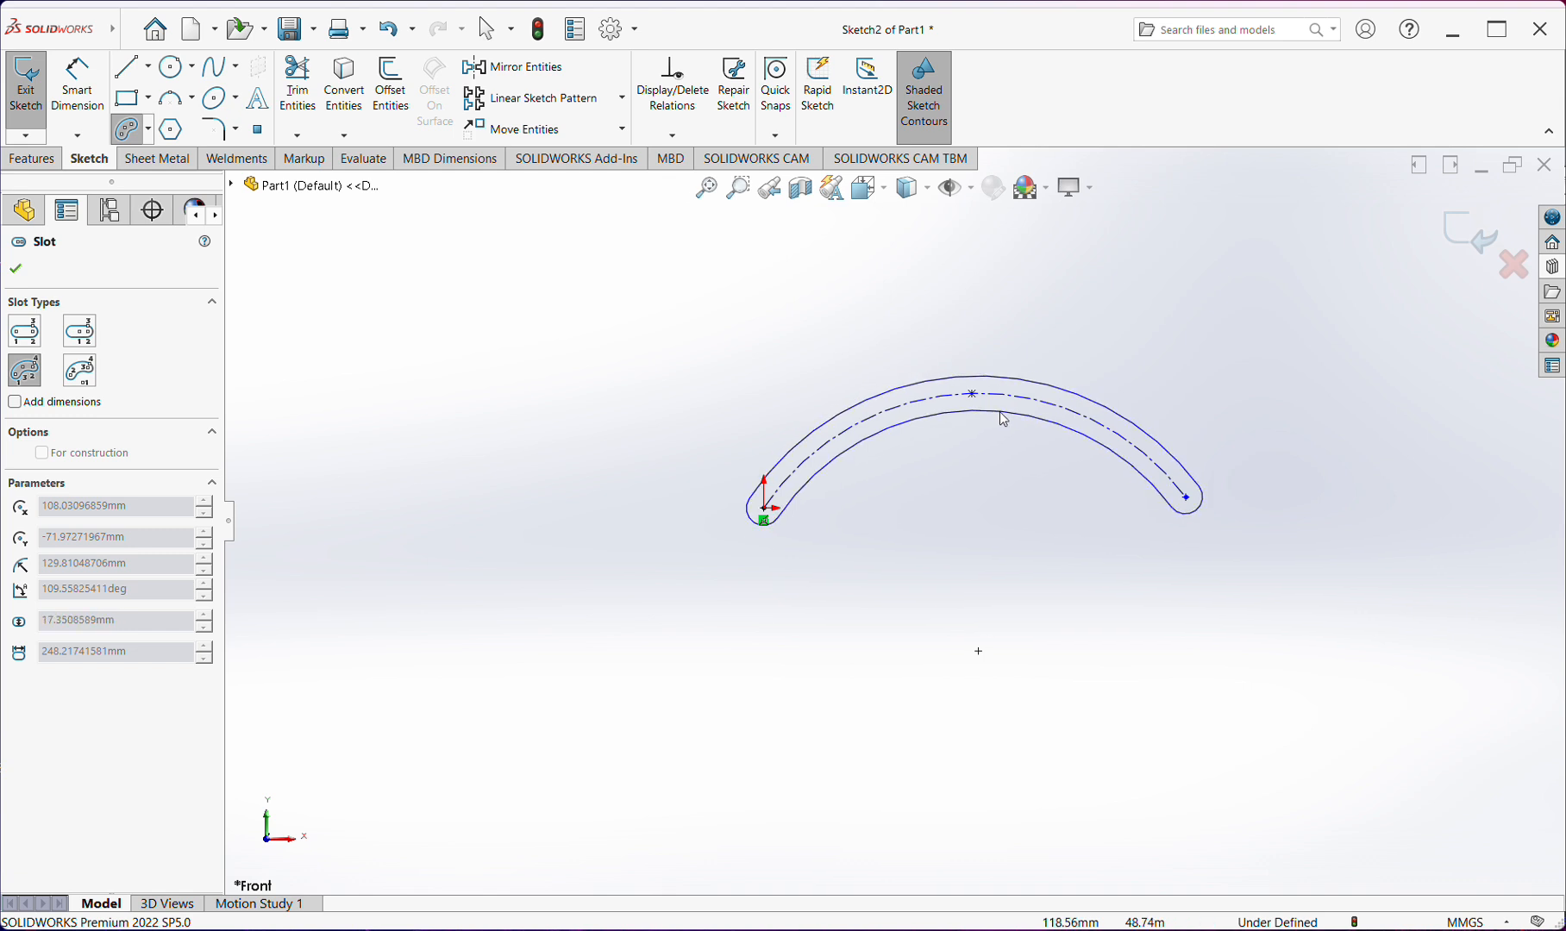
pyautogui.press('Escape')
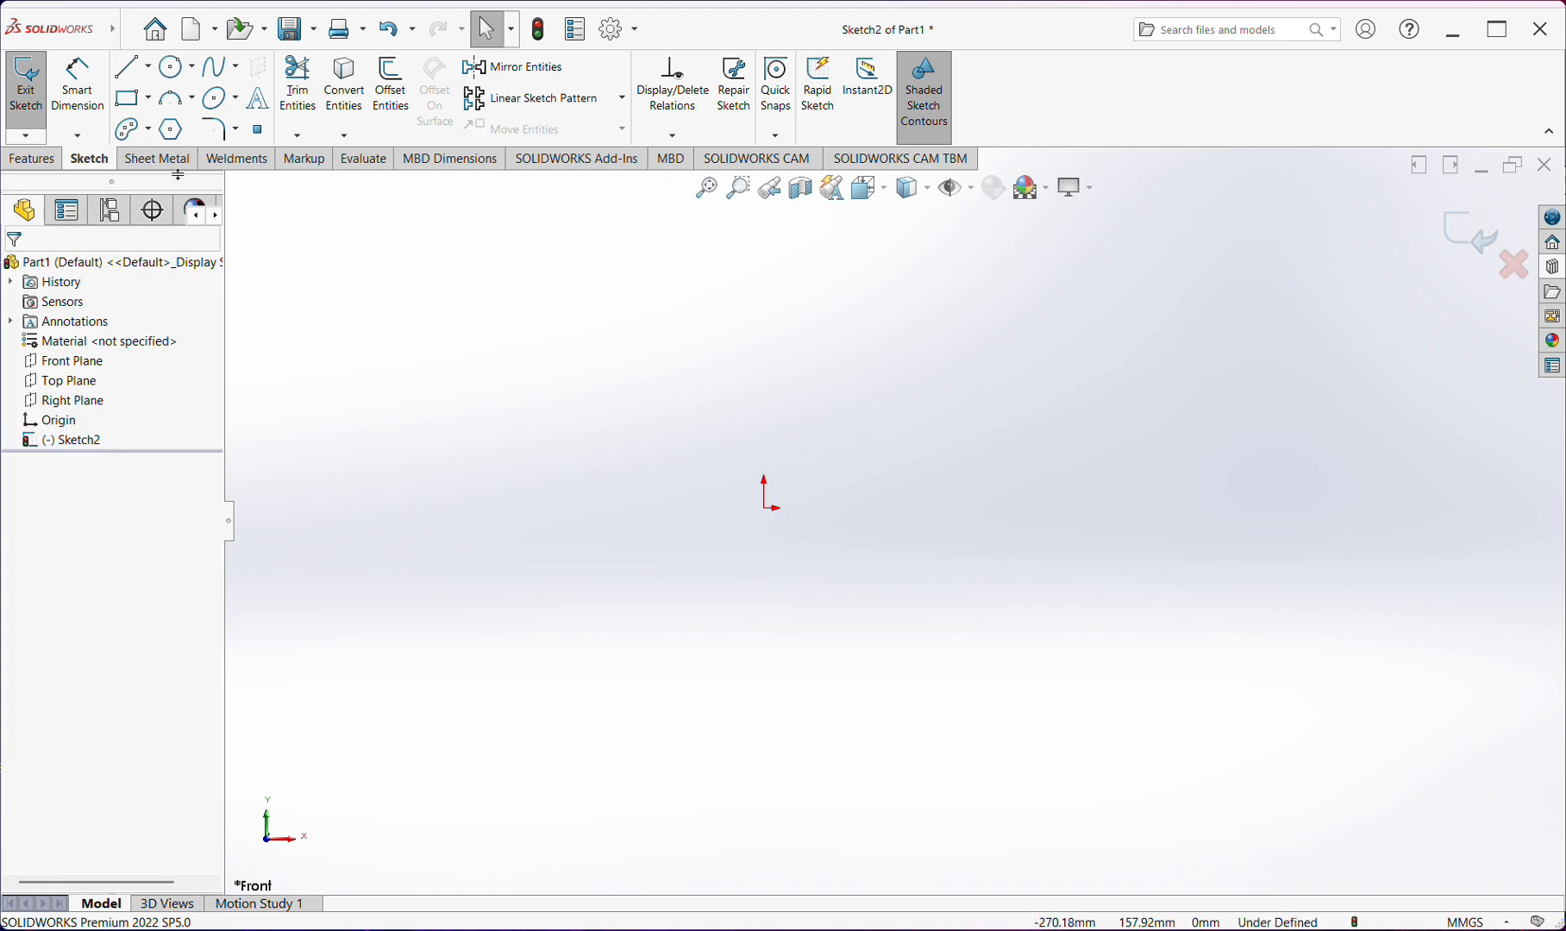
# Sketch a center-based circle centered on the origin, about 257 mm in diameter
pyautogui.click(198, 69)
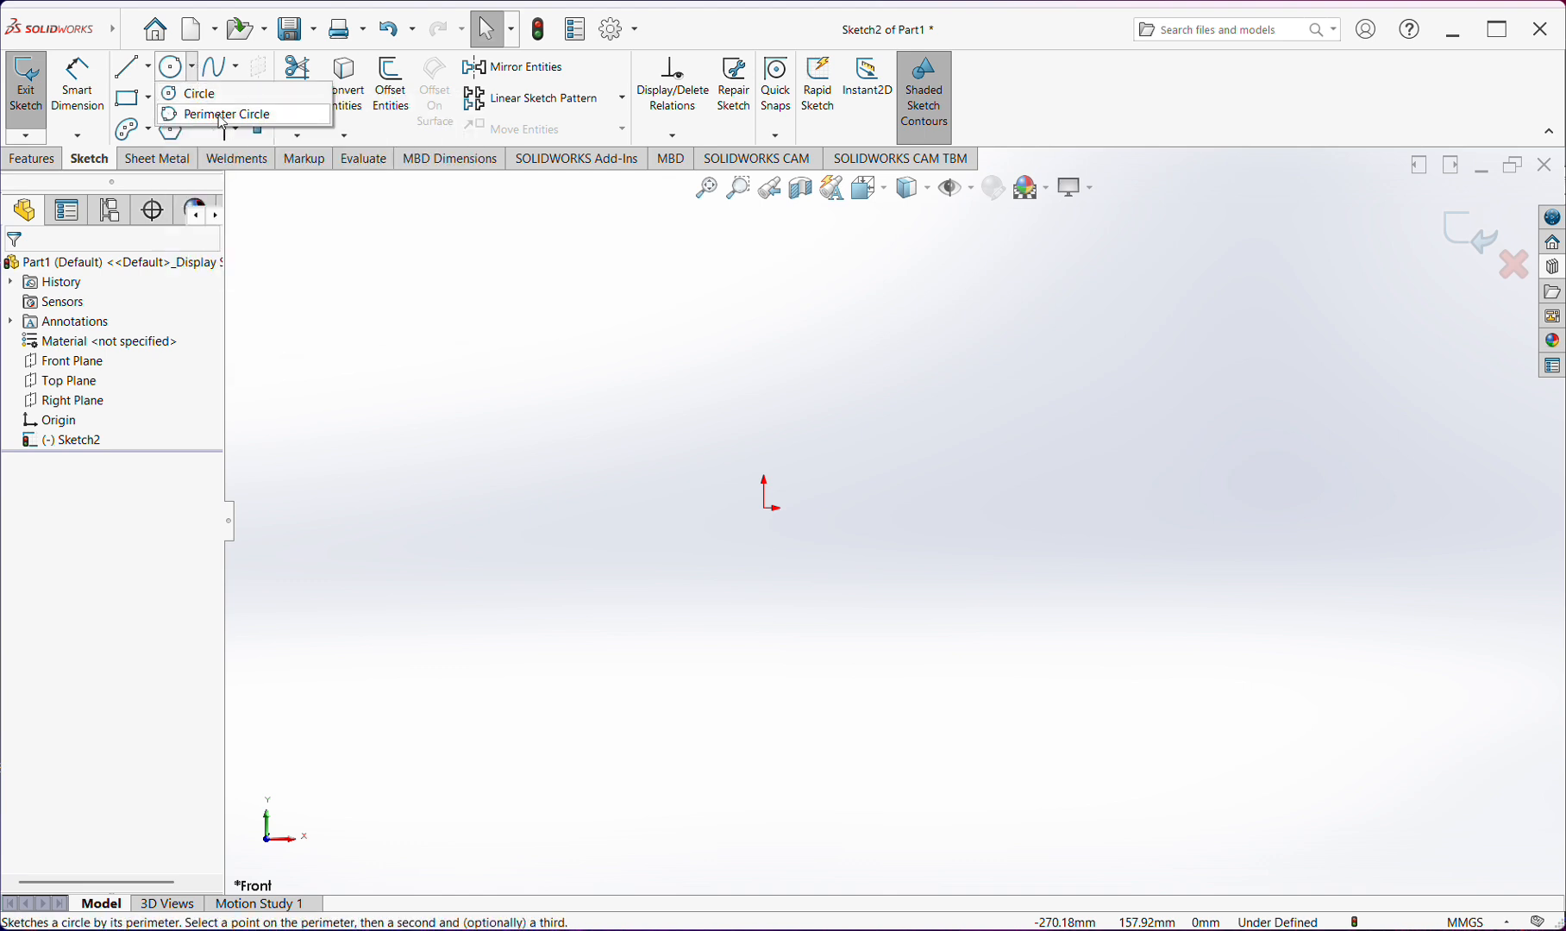
pyautogui.click(195, 64)
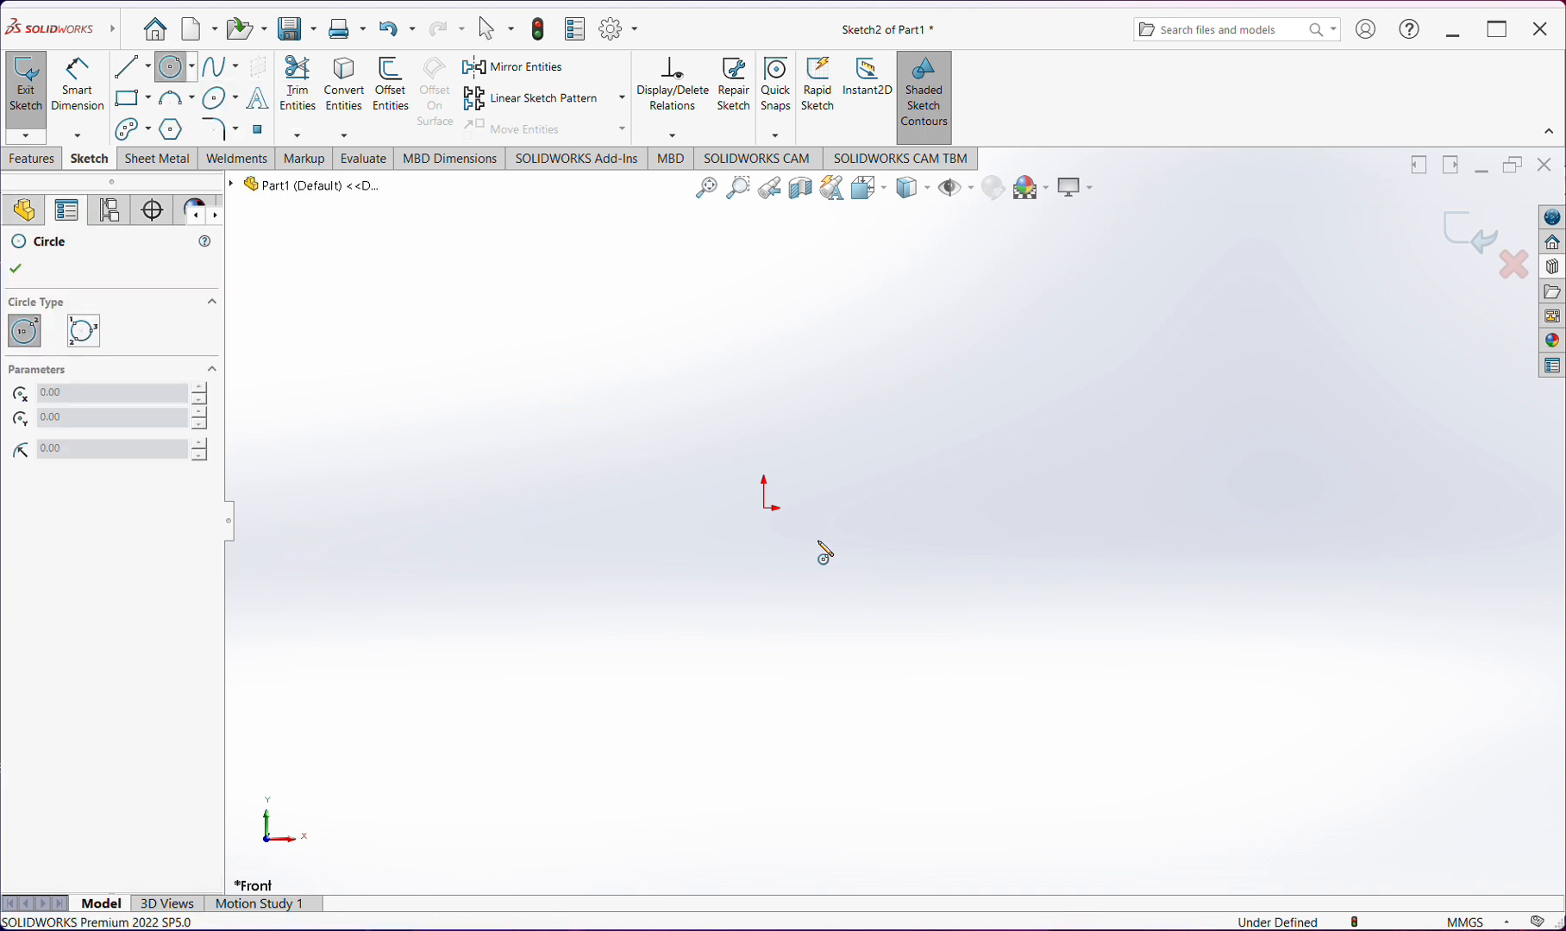
pyautogui.click(764, 509)
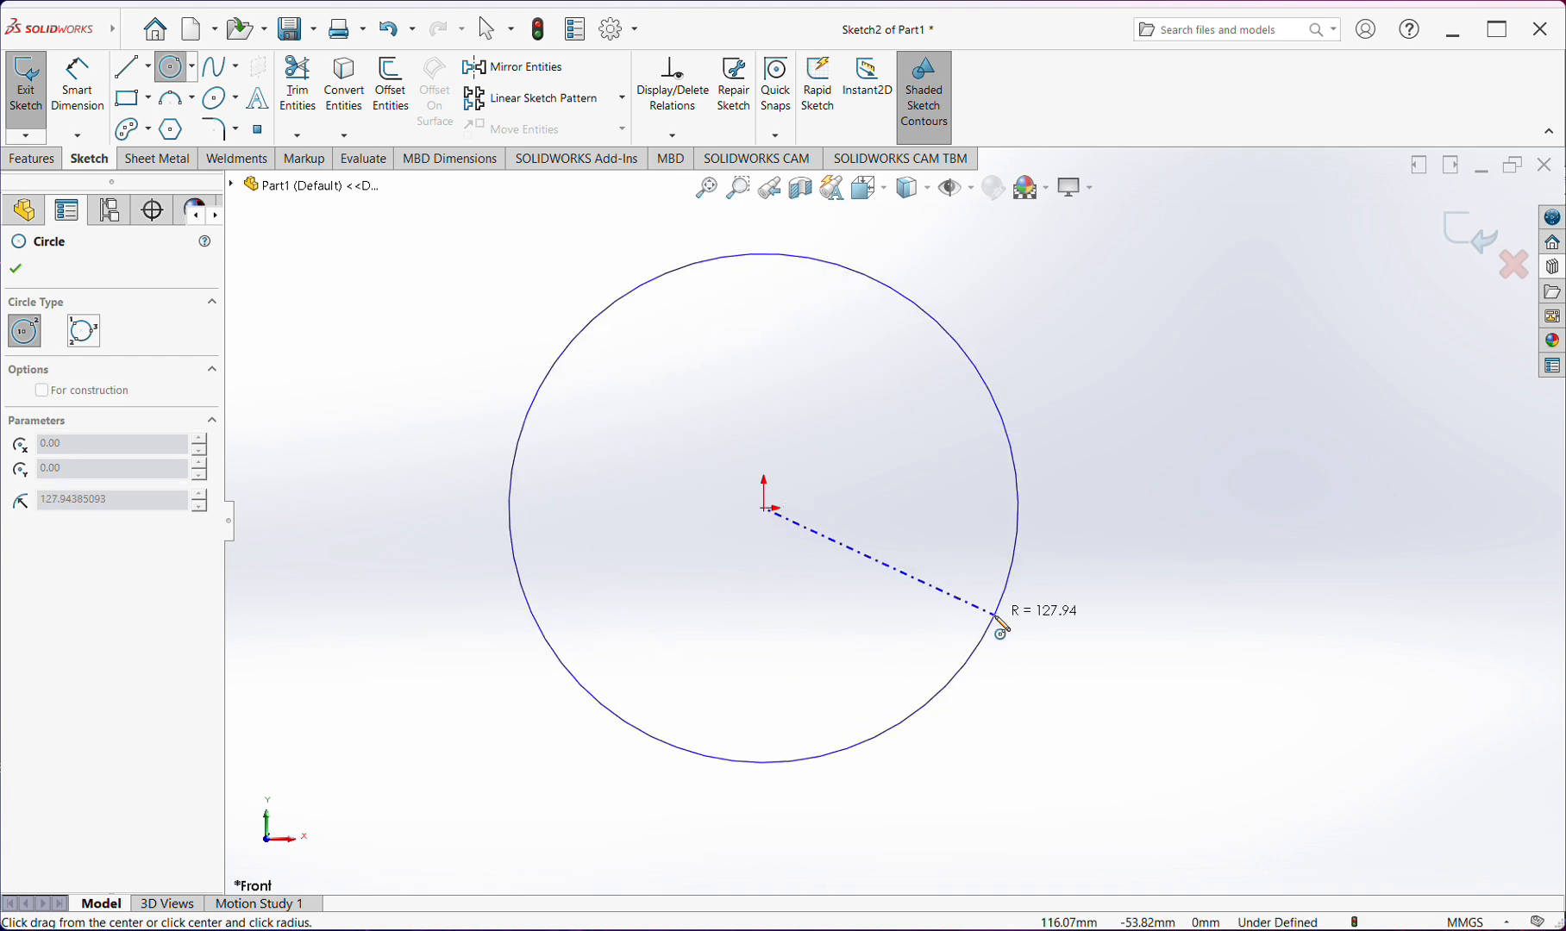
pyautogui.click(1001, 624)
pyautogui.press('Escape')
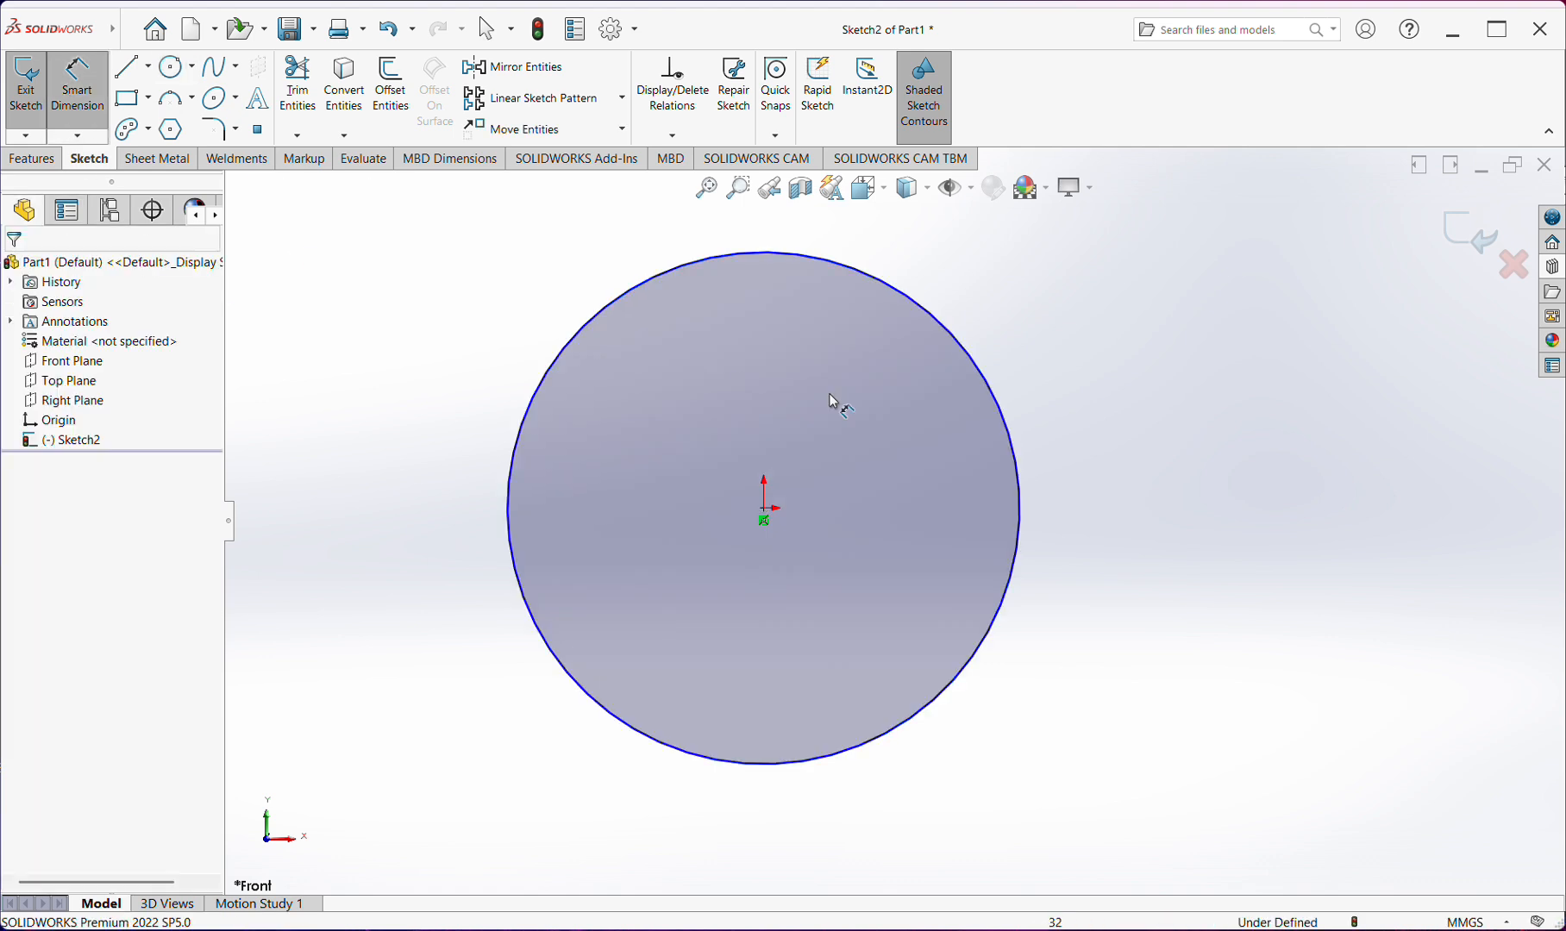
# Dimension the circle's diameter beside its right edge, keeping the size as drawn
pyautogui.click(1026, 485)
pyautogui.click(1121, 501)
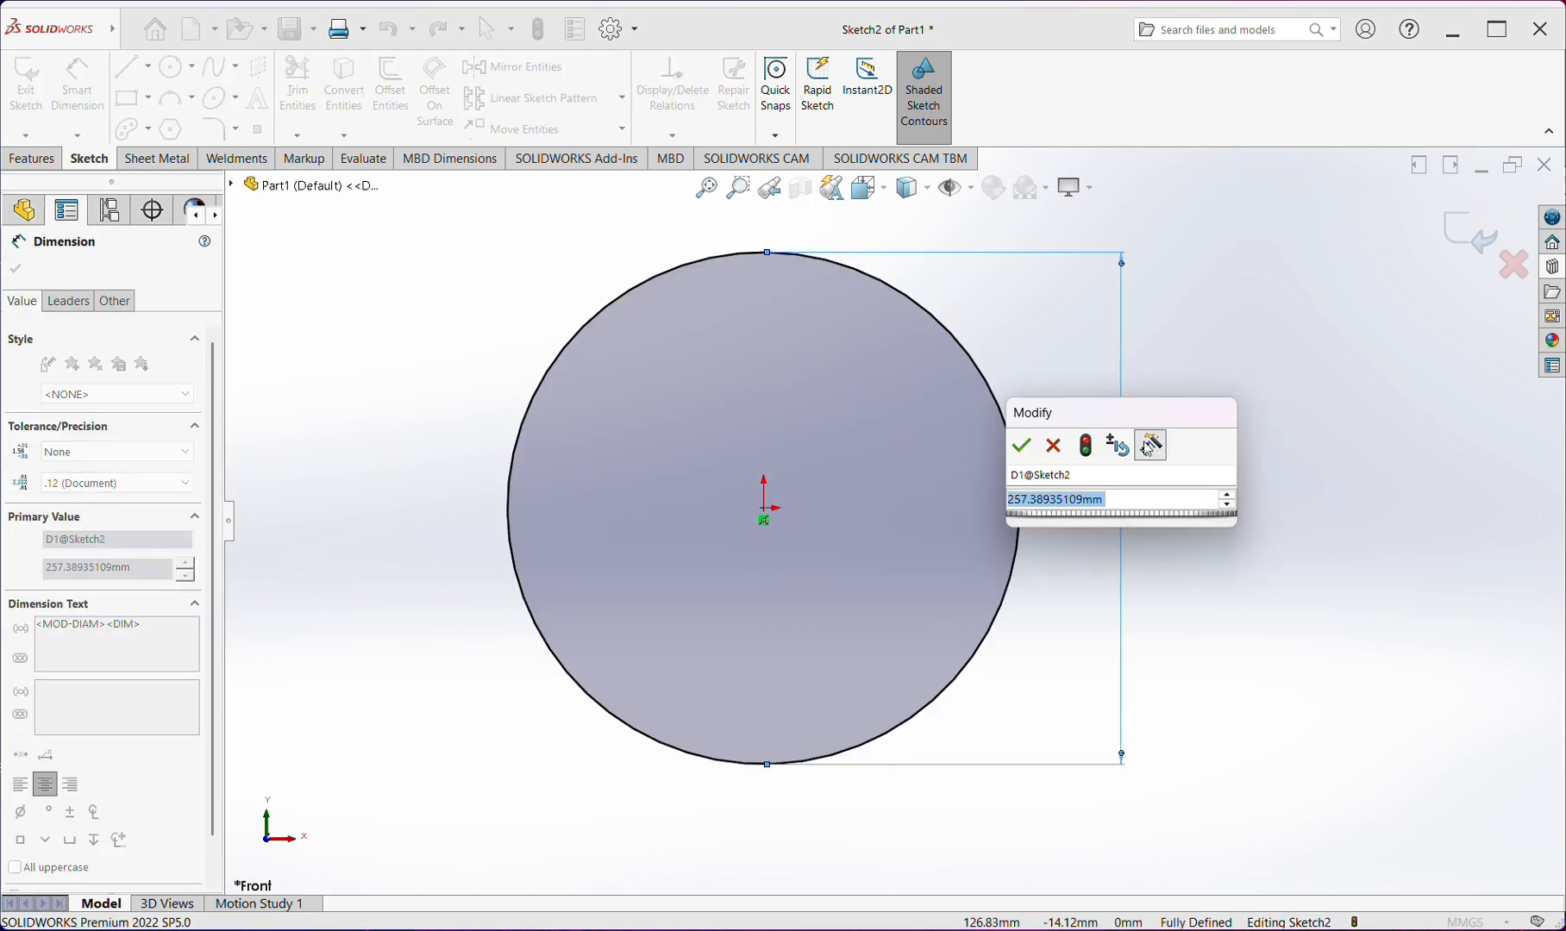
pyautogui.click(1053, 447)
pyautogui.click(1227, 565)
pyautogui.scroll(-5, 962, 456)
pyautogui.scroll(10, 967, 457)
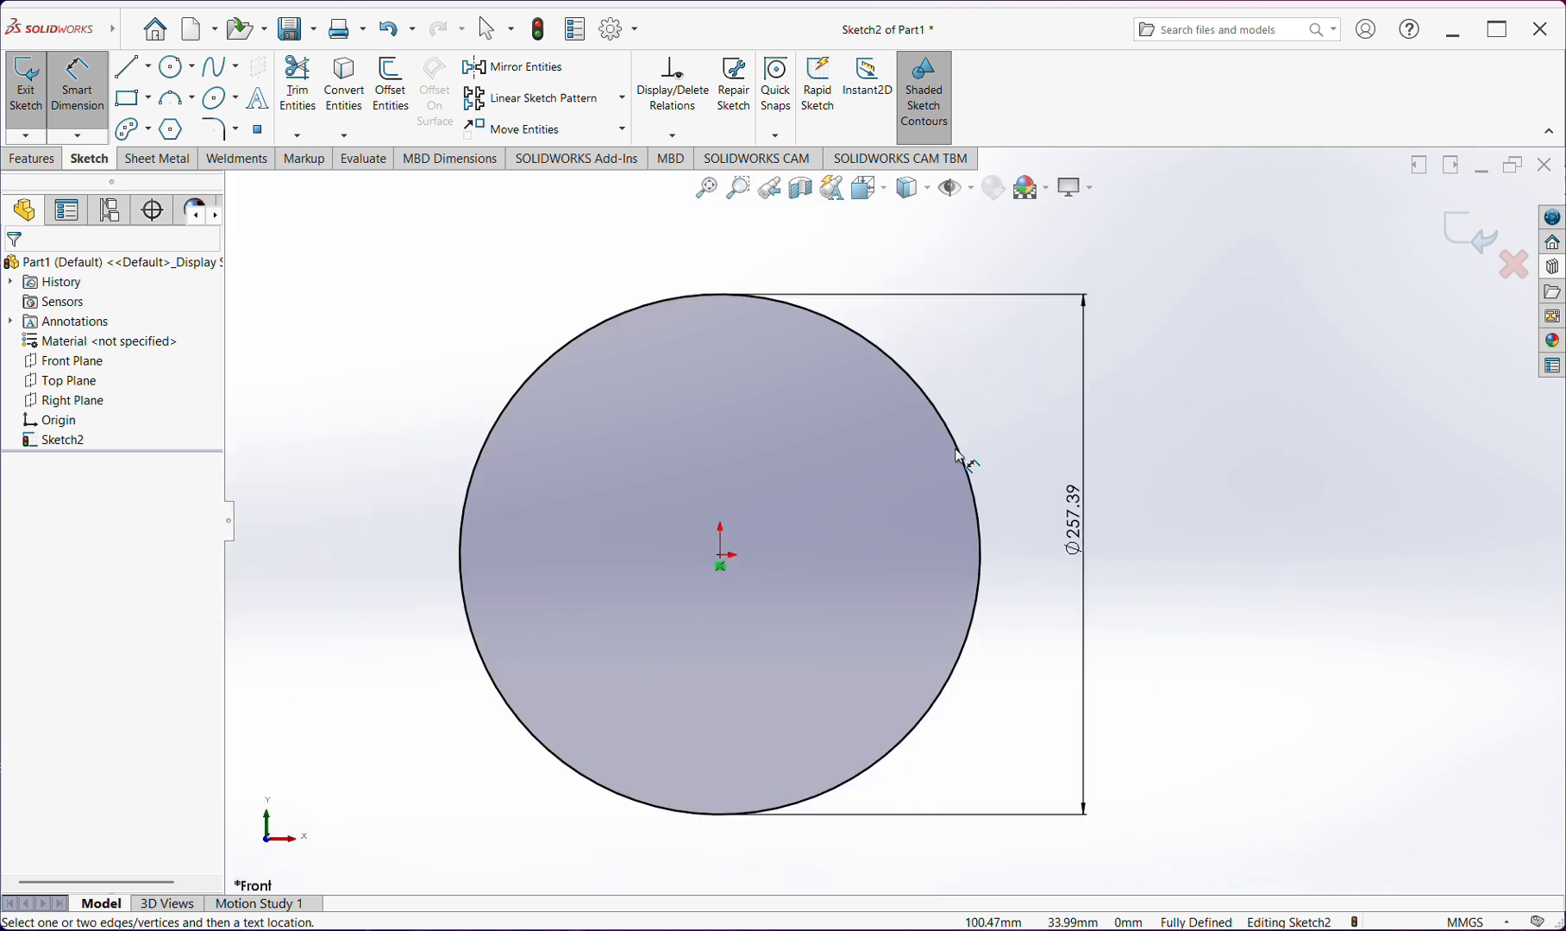
pyautogui.scroll(10, 788, 487)
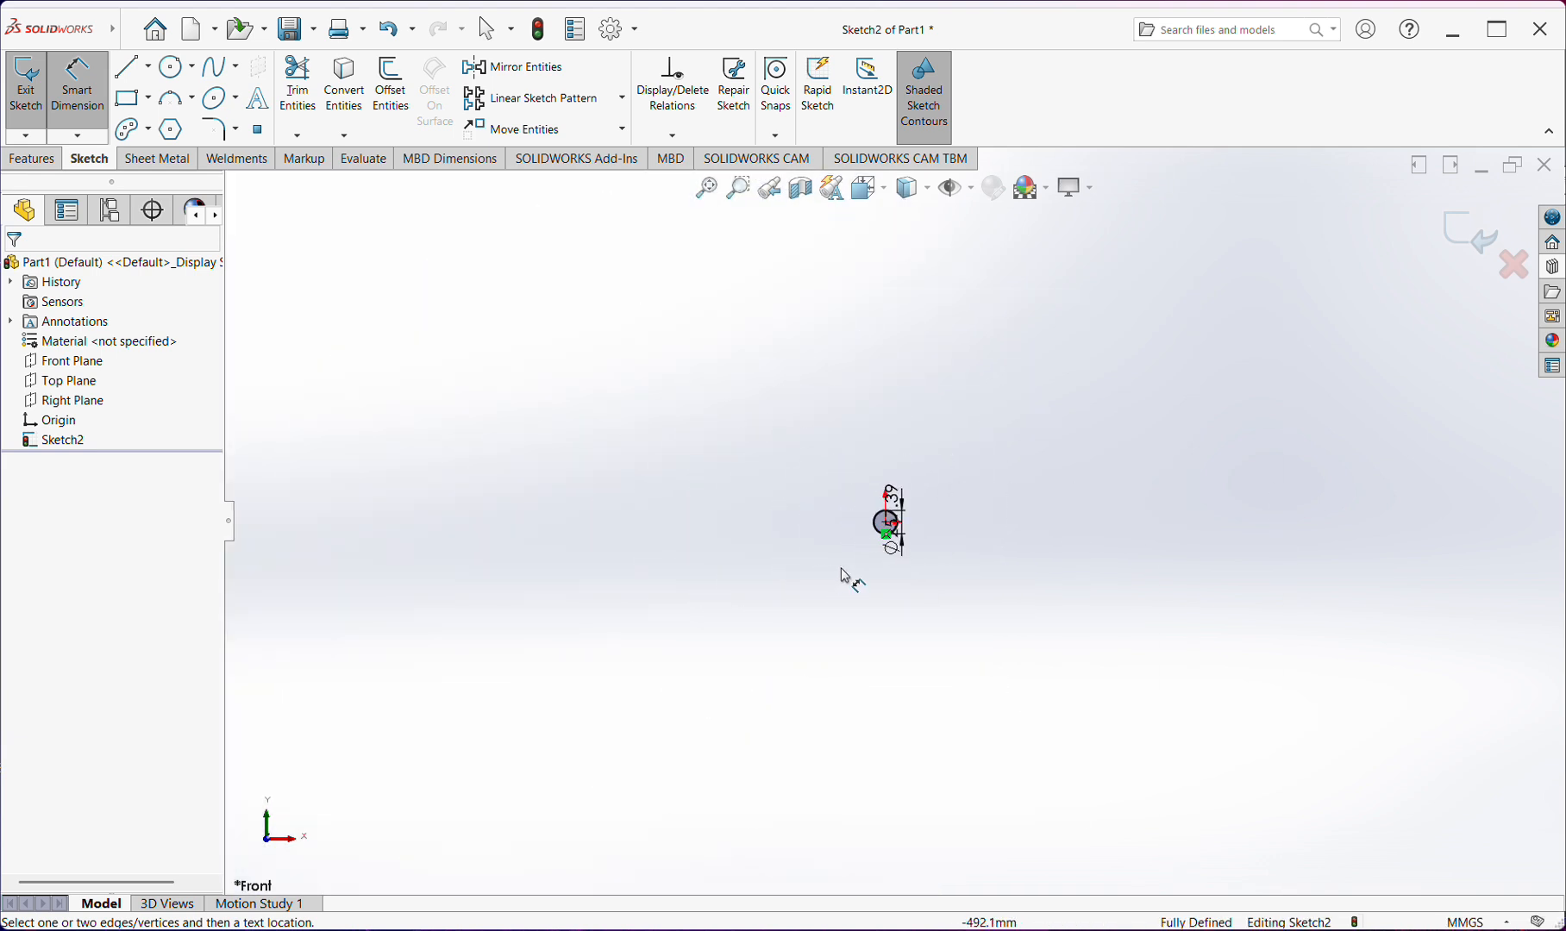
pyautogui.scroll(-10, 893, 548)
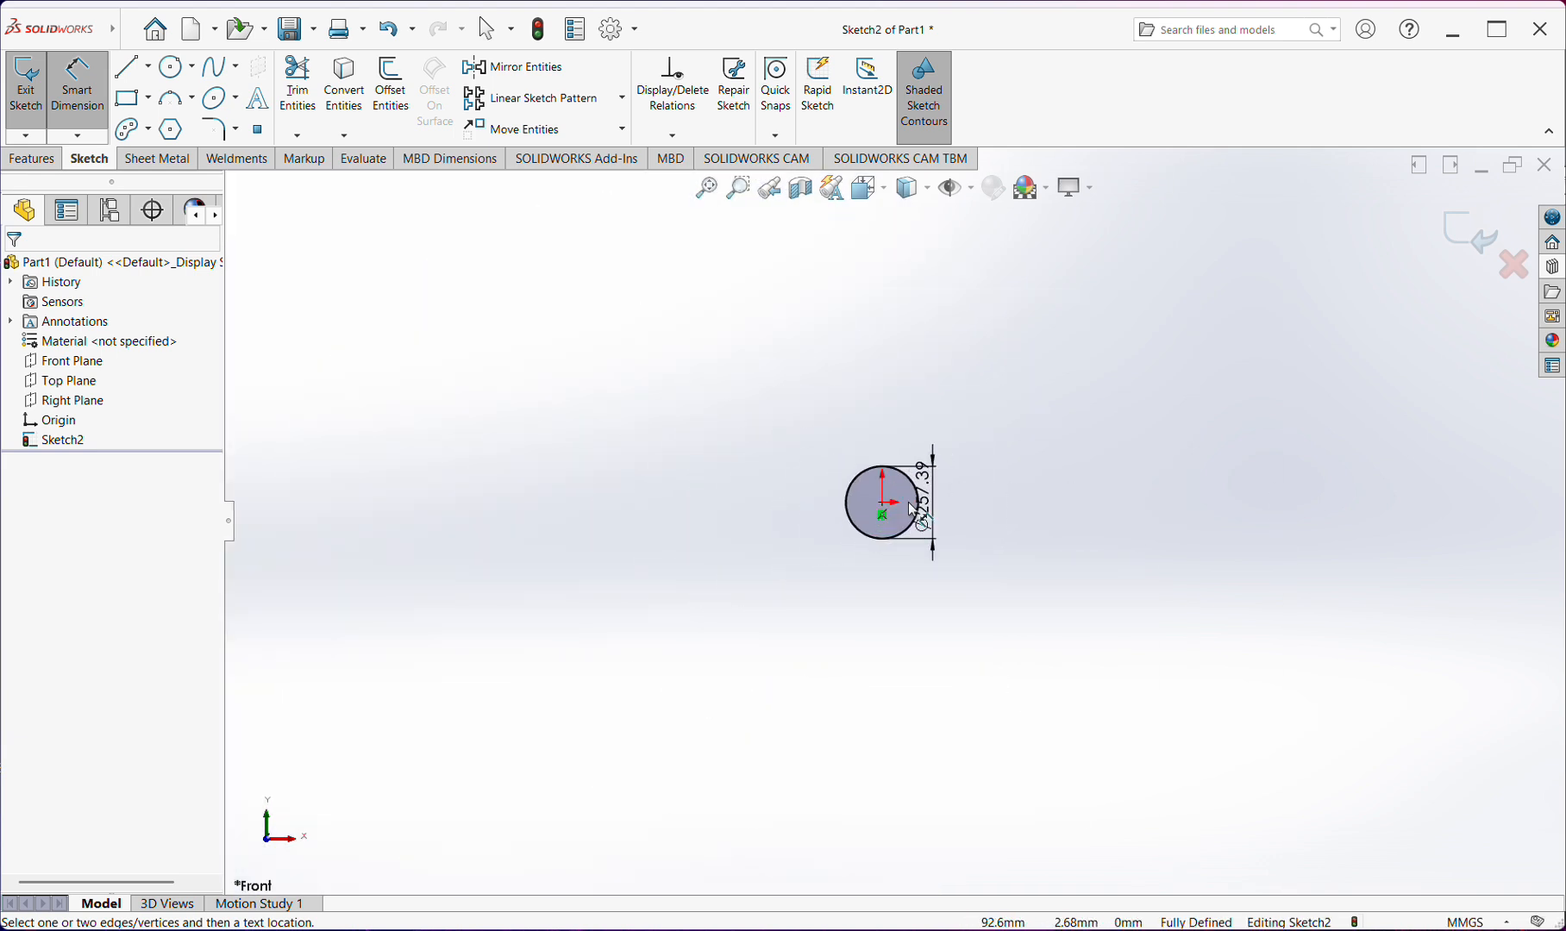
pyautogui.press('Escape')
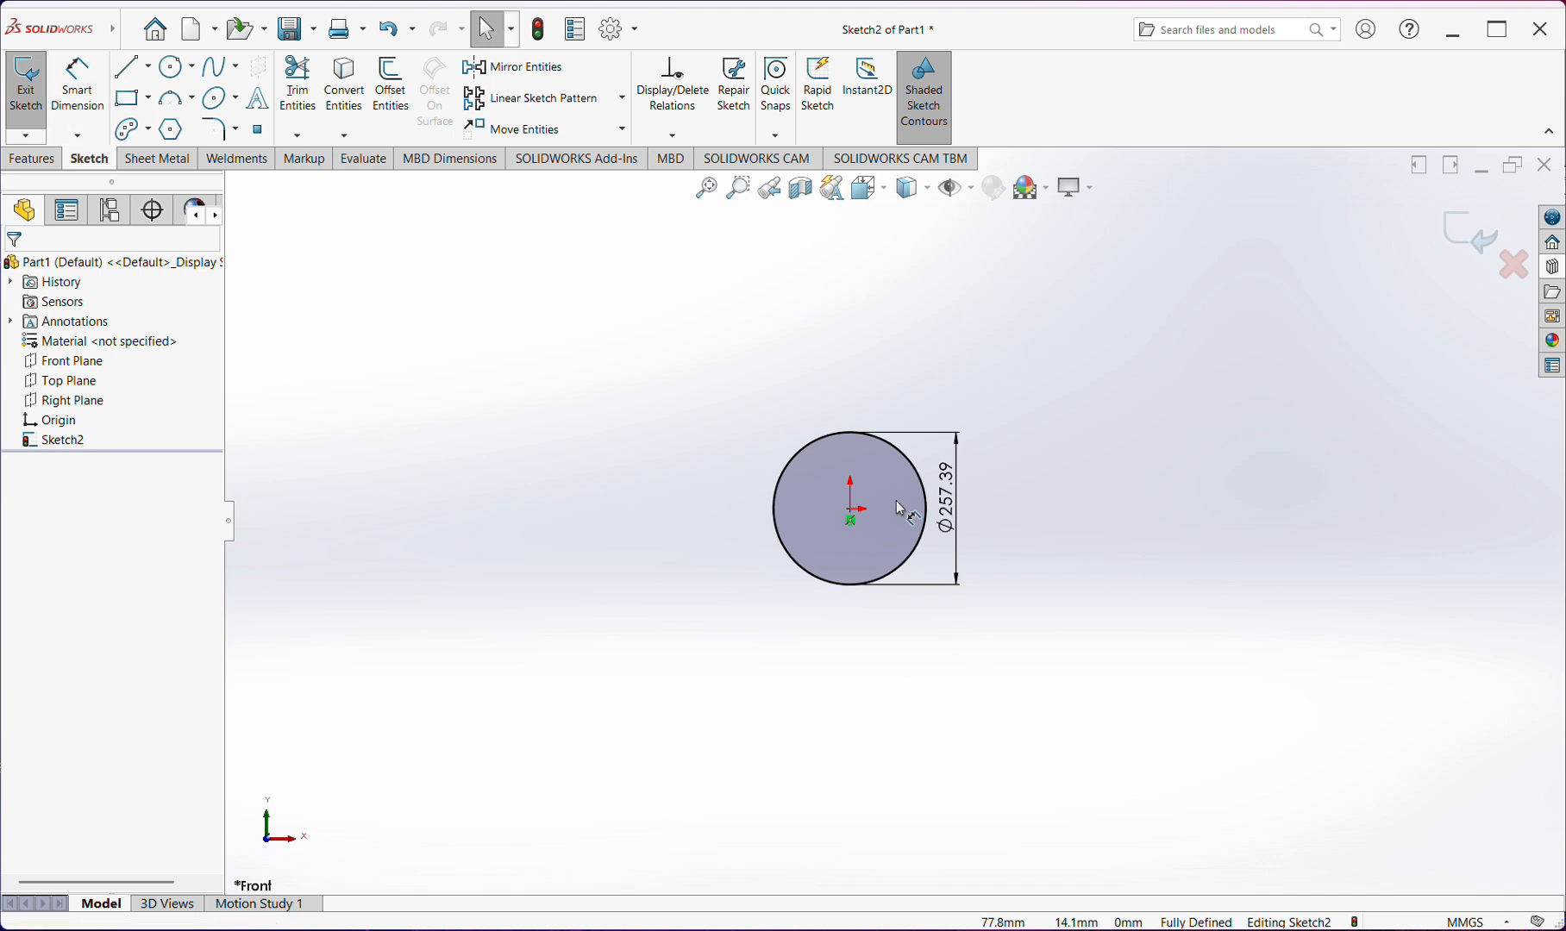
# Delete the origin-centered circle together with its diameter dimension
pyautogui.moveTo(1071, 323)
pyautogui.mouseDown()
pyautogui.moveTo(728, 611)
pyautogui.moveTo(680, 672)
pyautogui.mouseUp()
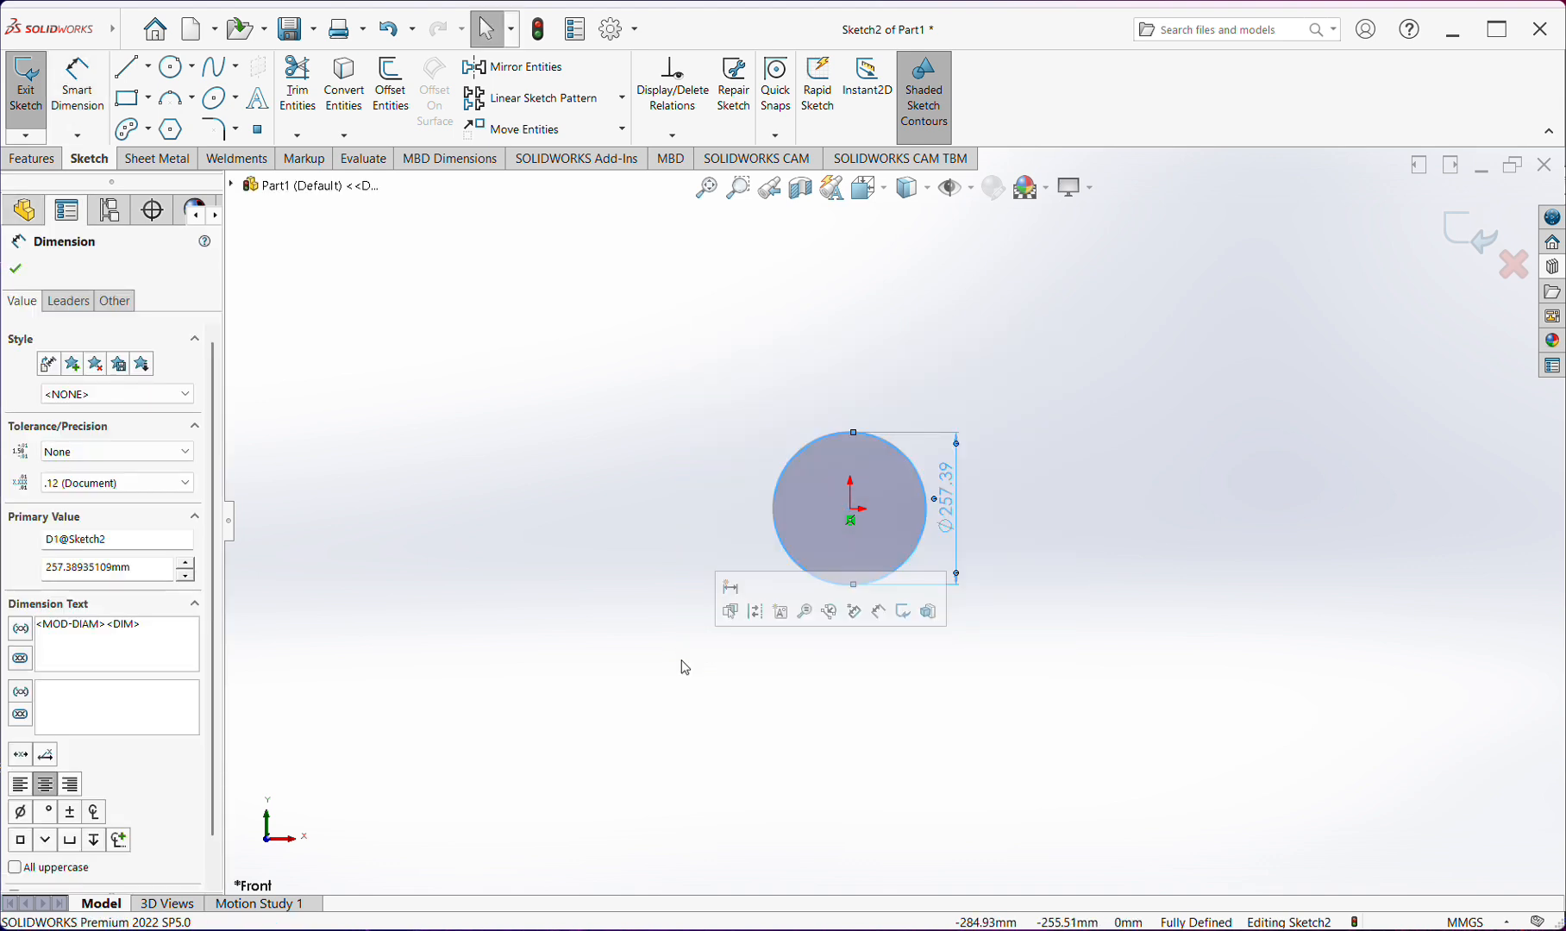
pyautogui.press('Delete')
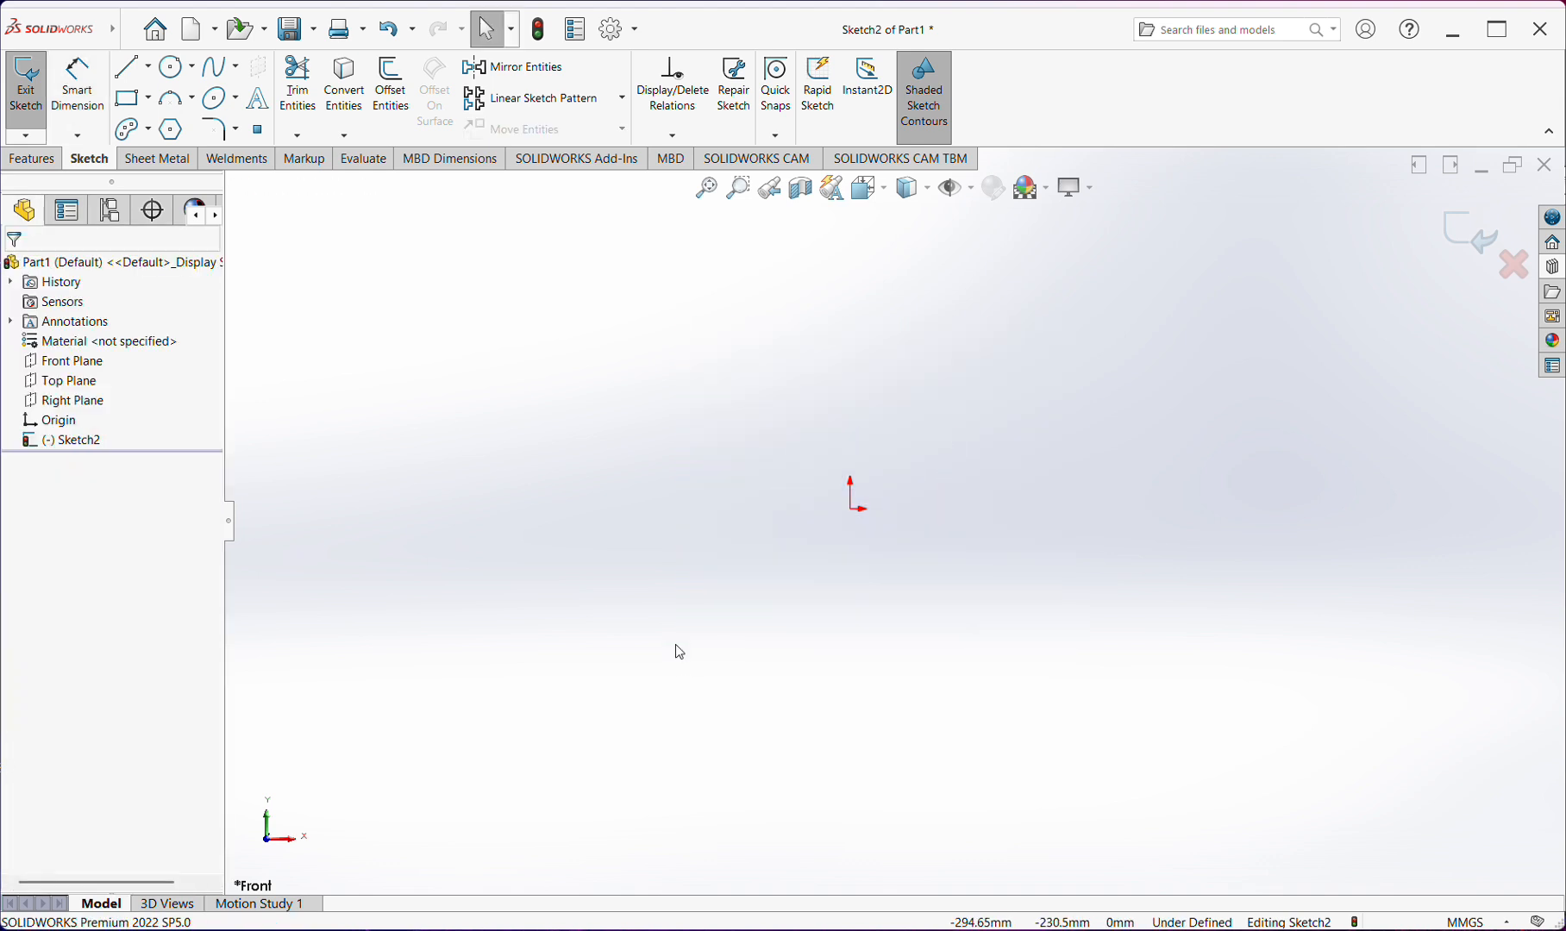
# Sketch a perimeter circle passing through the origin, about 262 mm in radius, with its center to the upper right of the origin
pyautogui.click(191, 67)
pyautogui.click(192, 90)
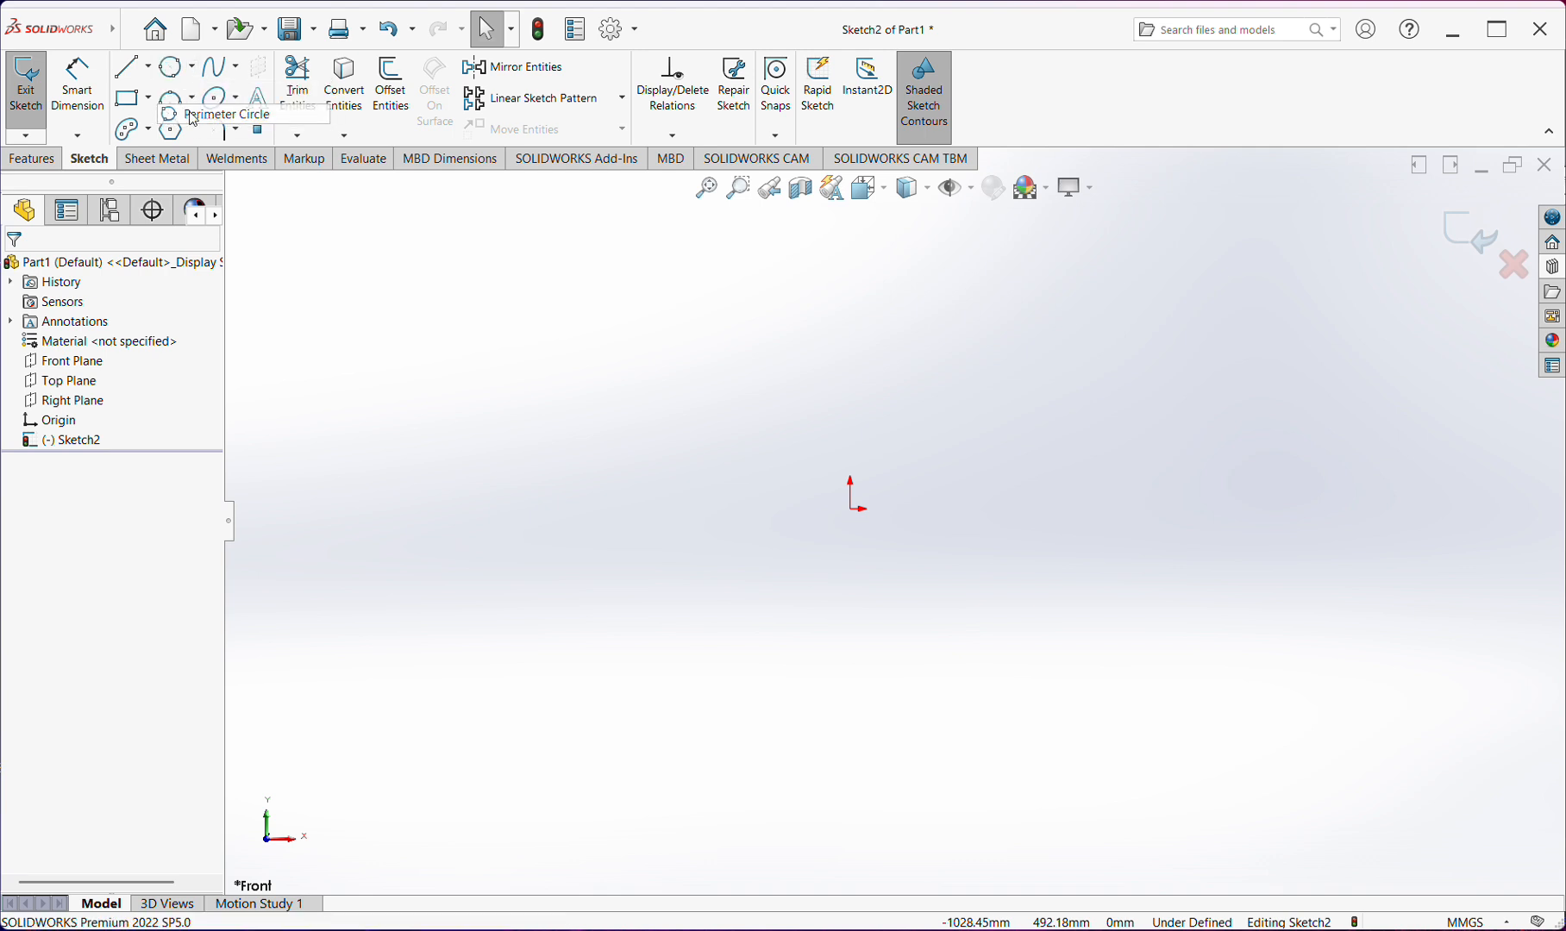
pyautogui.click(851, 510)
pyautogui.click(1147, 518)
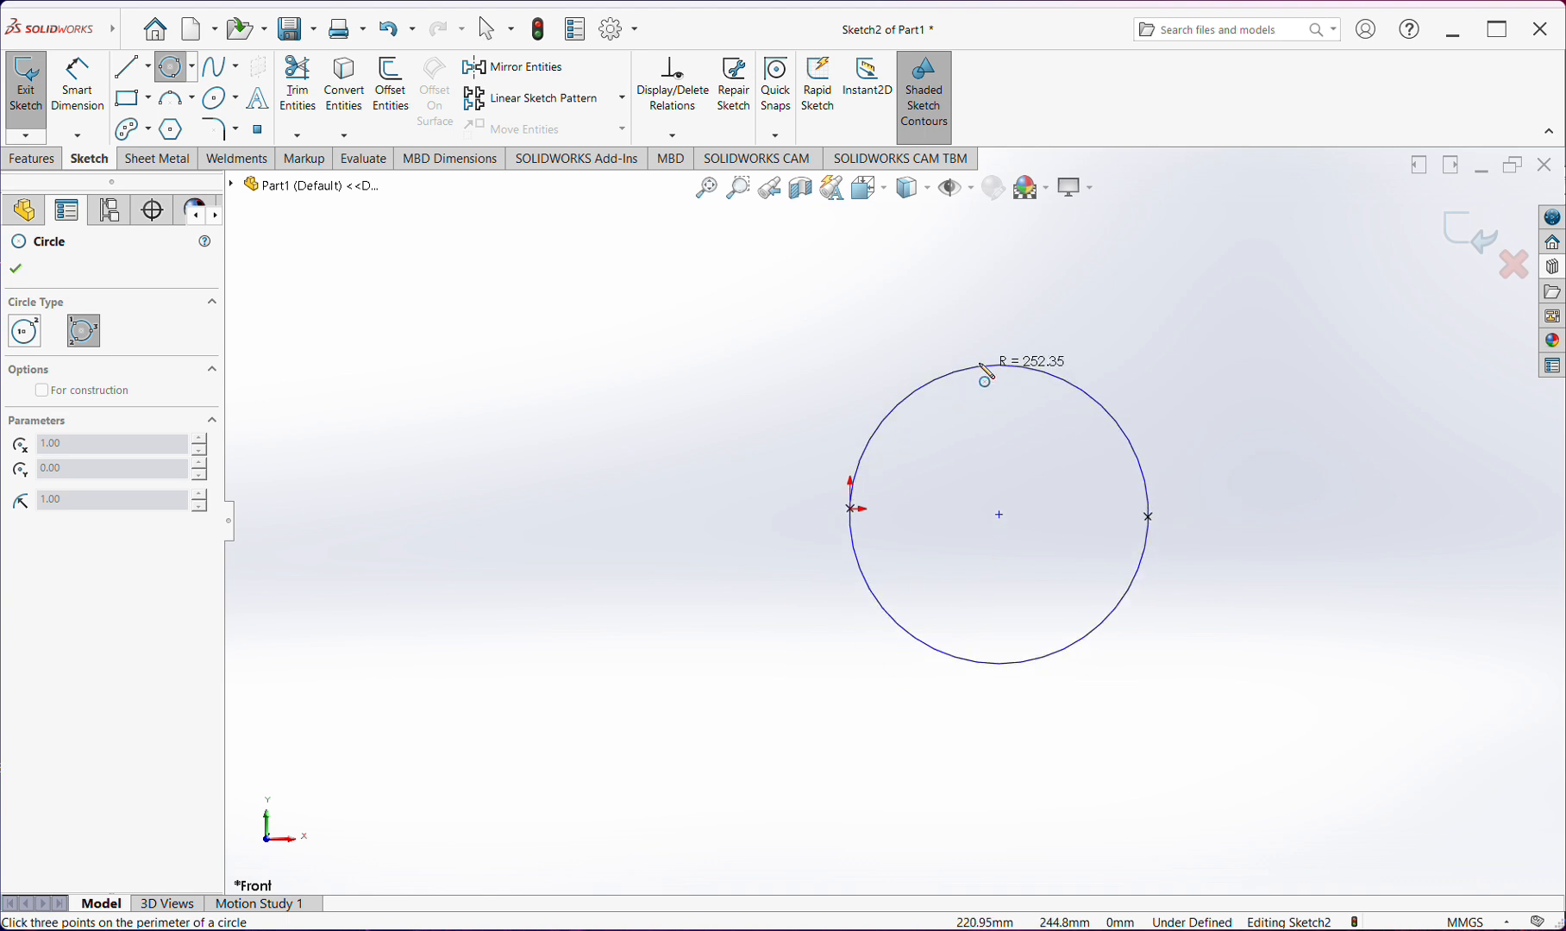
pyautogui.click(983, 316)
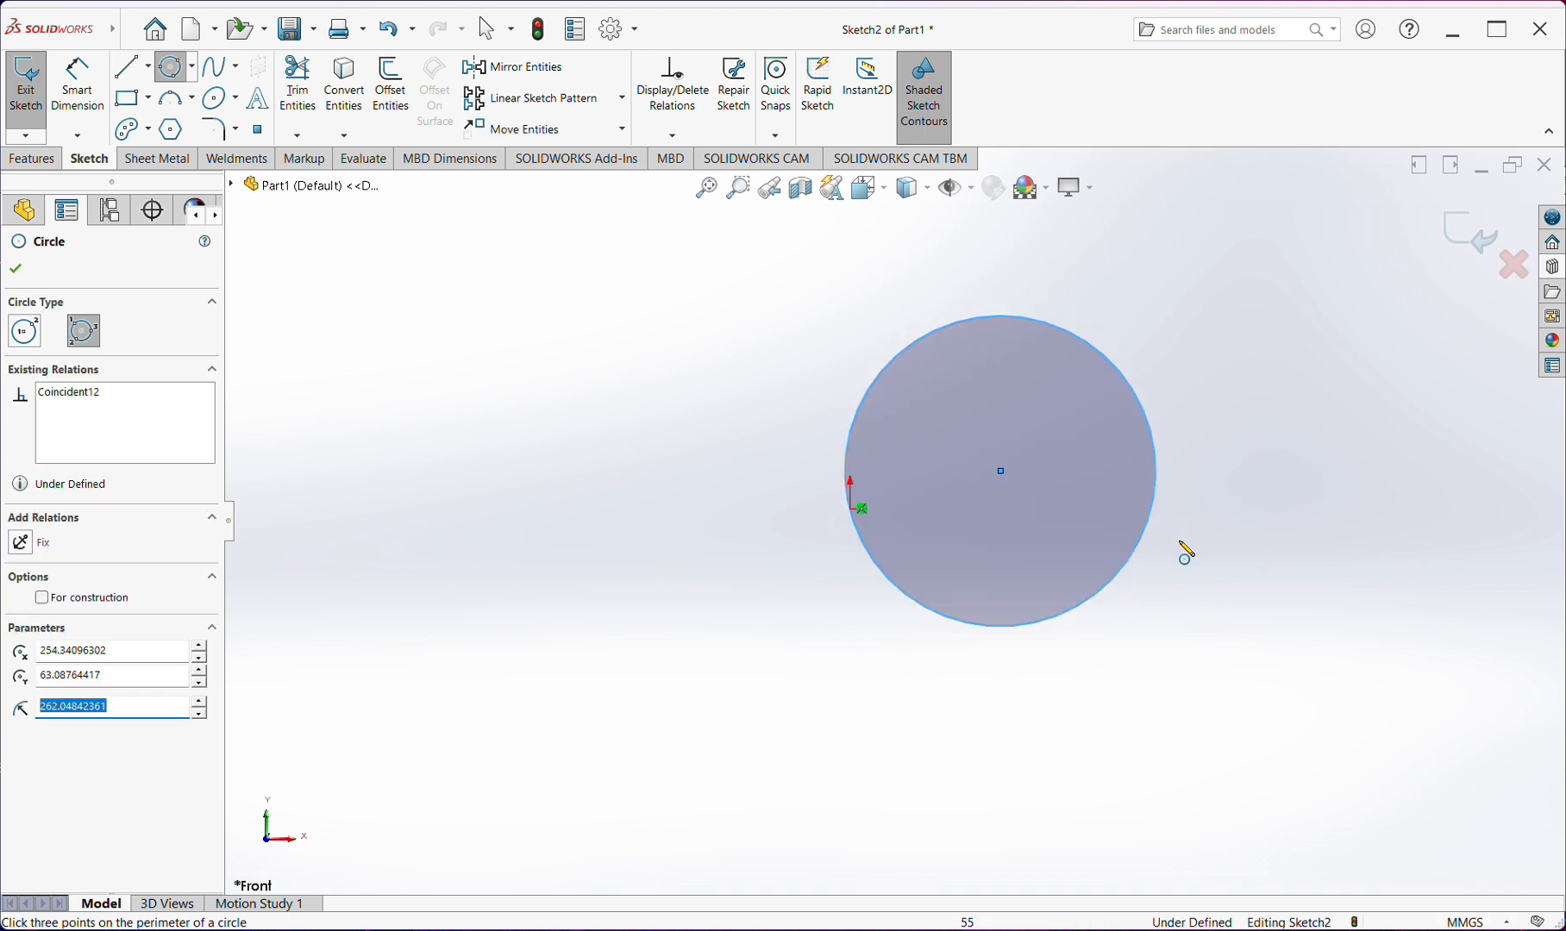
pyautogui.press('Escape')
# Add a Horizontal relation between the perimeter circle's center point and the origin
pyautogui.click(1002, 472)
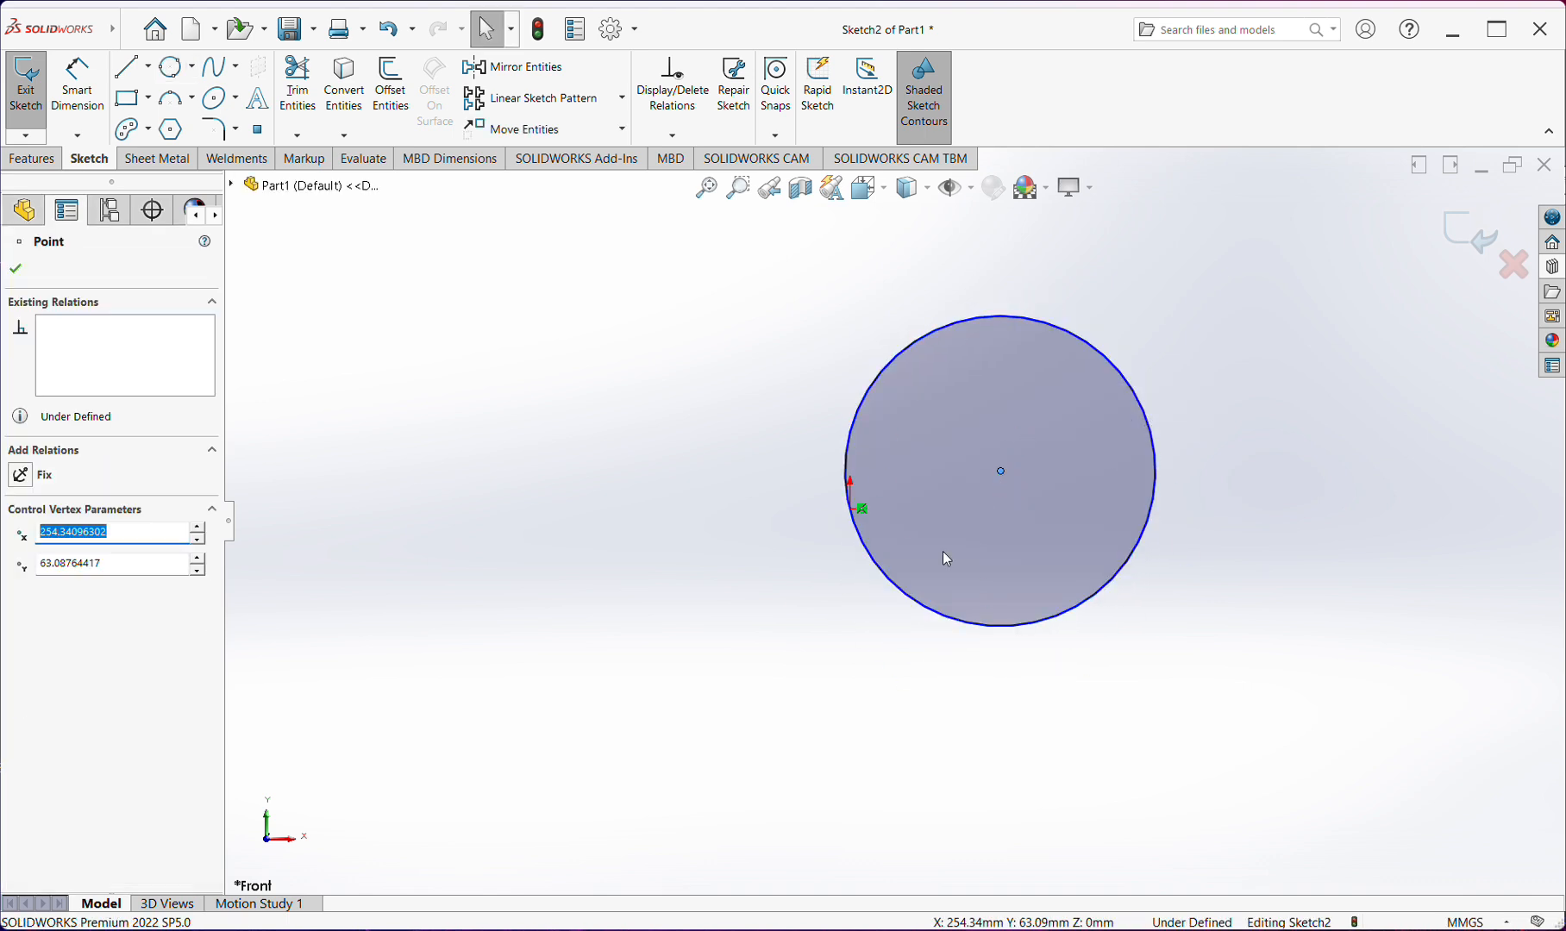
pyautogui.keyDown('ctrl'); pyautogui.click(853, 512); pyautogui.keyUp('ctrl')
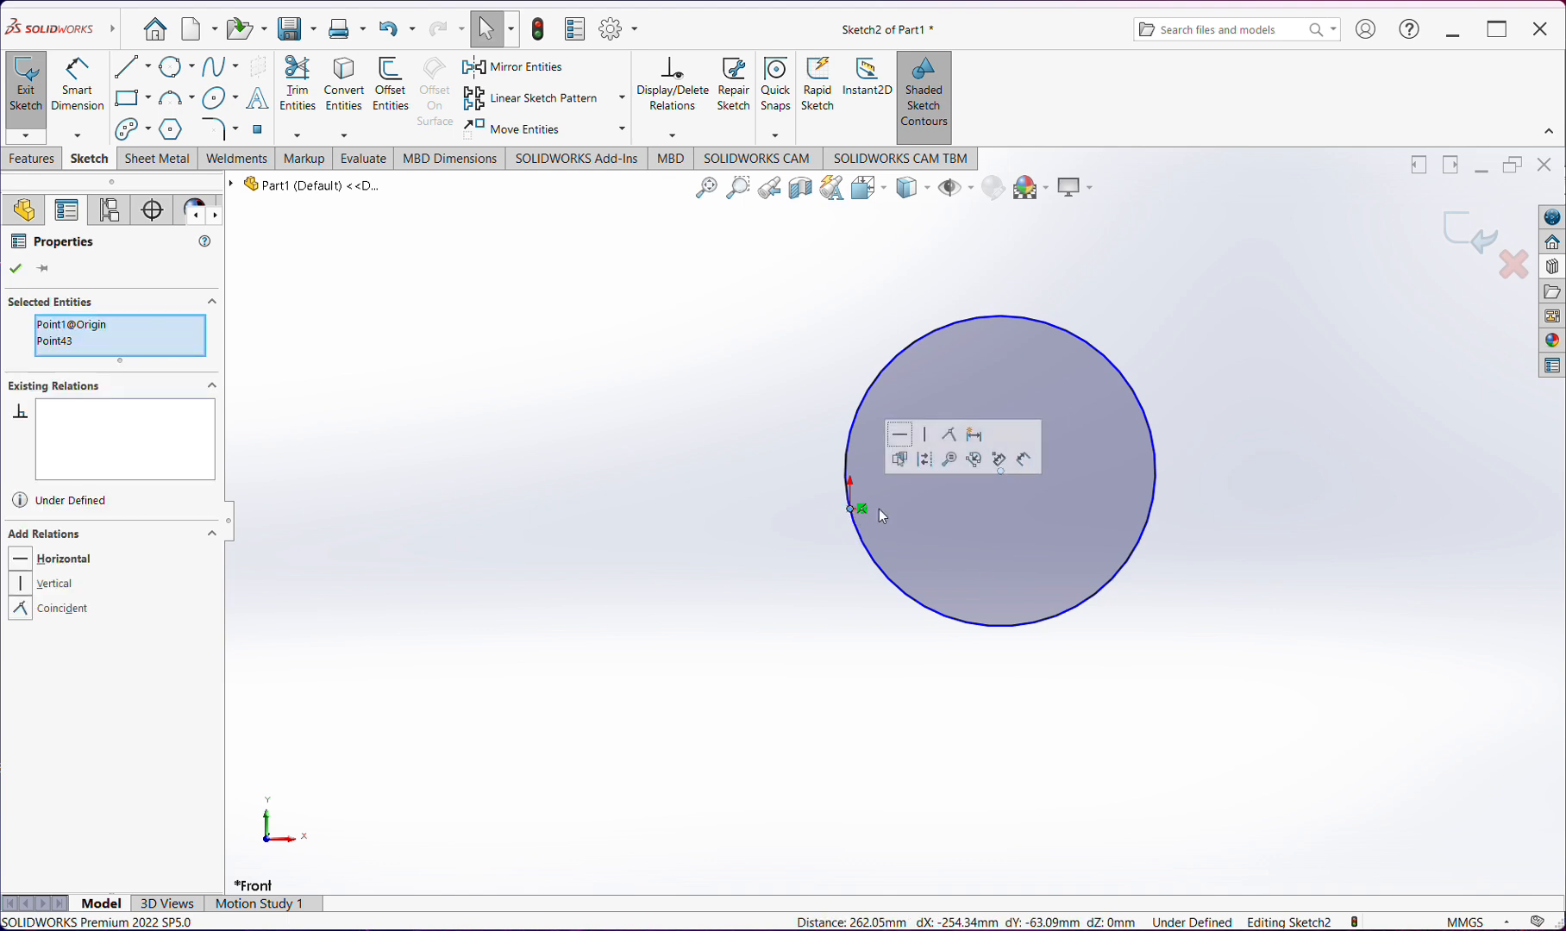
pyautogui.click(900, 435)
# Dimension the perimeter circle's diameter to the right of it, keeping the size as drawn
pyautogui.moveTo(1206, 650); pyautogui.dragTo(1191, 489, button='right')
pyautogui.click(1157, 489)
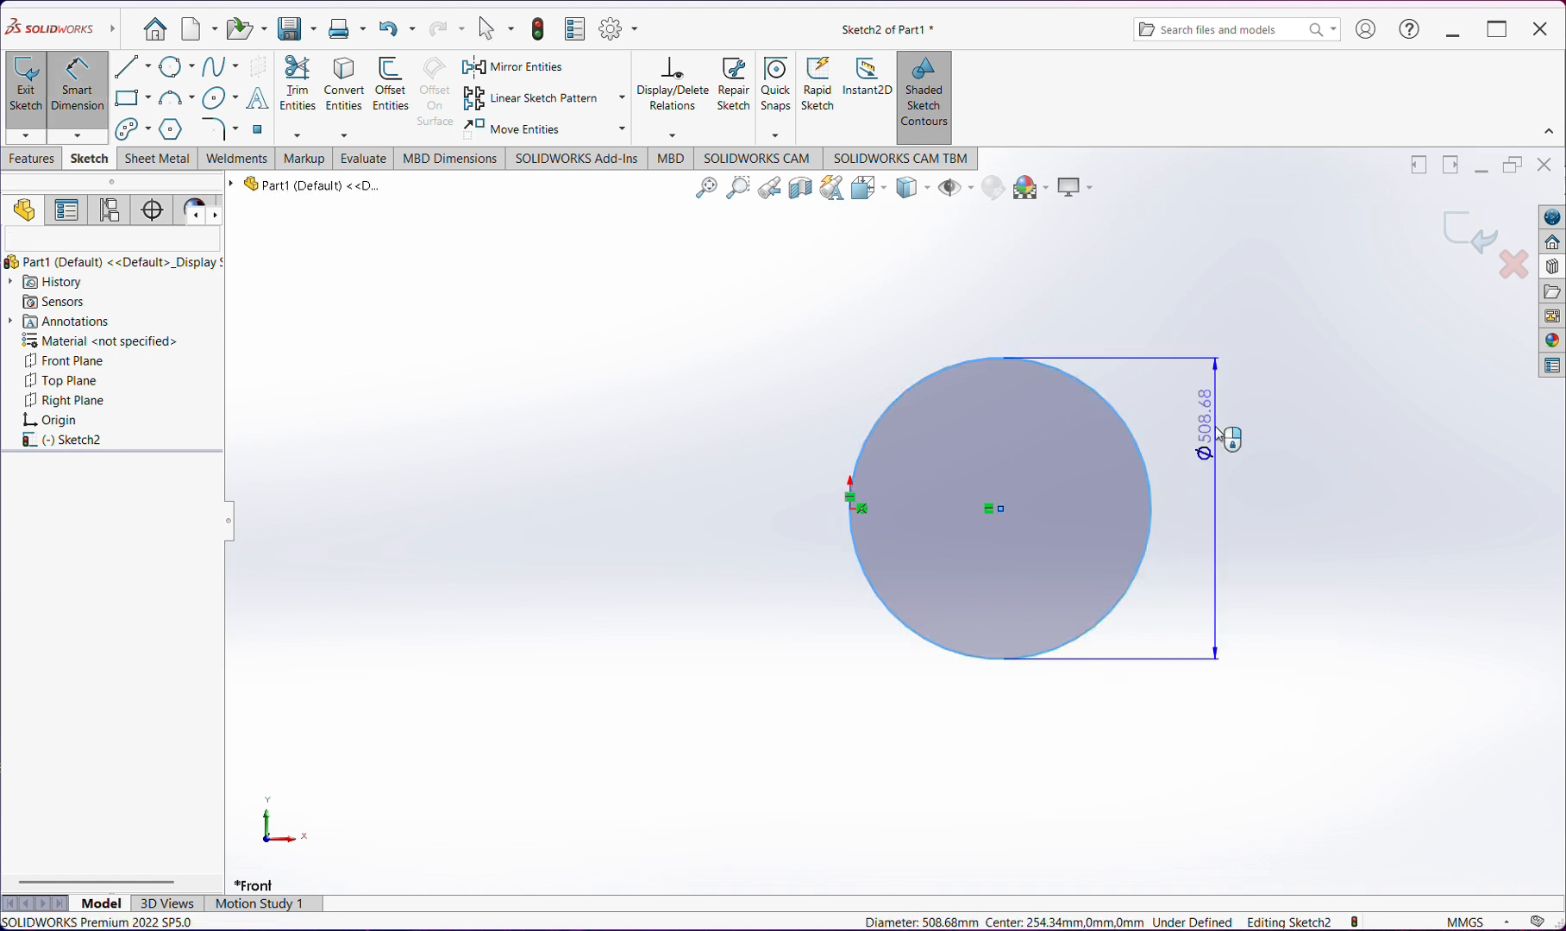
pyautogui.click(1207, 426)
pyautogui.click(1114, 395)
pyautogui.click(1314, 549)
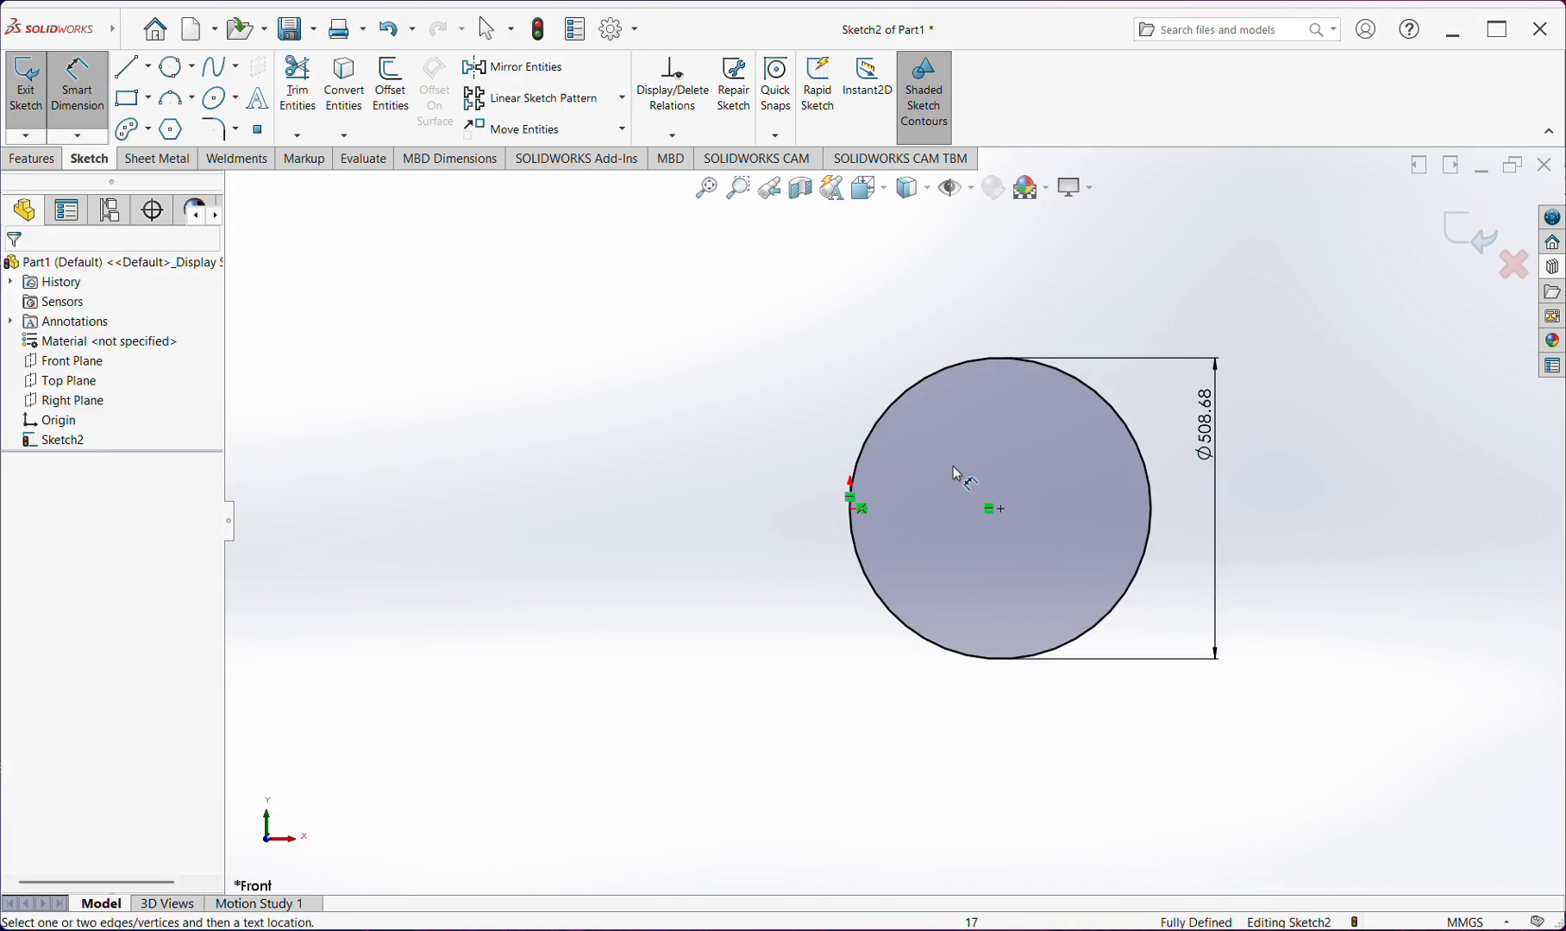
pyautogui.scroll(-3, 1238, 519)
pyautogui.scroll(3, 1112, 484)
# Delete the perimeter circle together with its relations and diameter dimension
pyautogui.moveTo(1095, 278); pyautogui.dragTo(615, 768)
pyautogui.press('Delete')
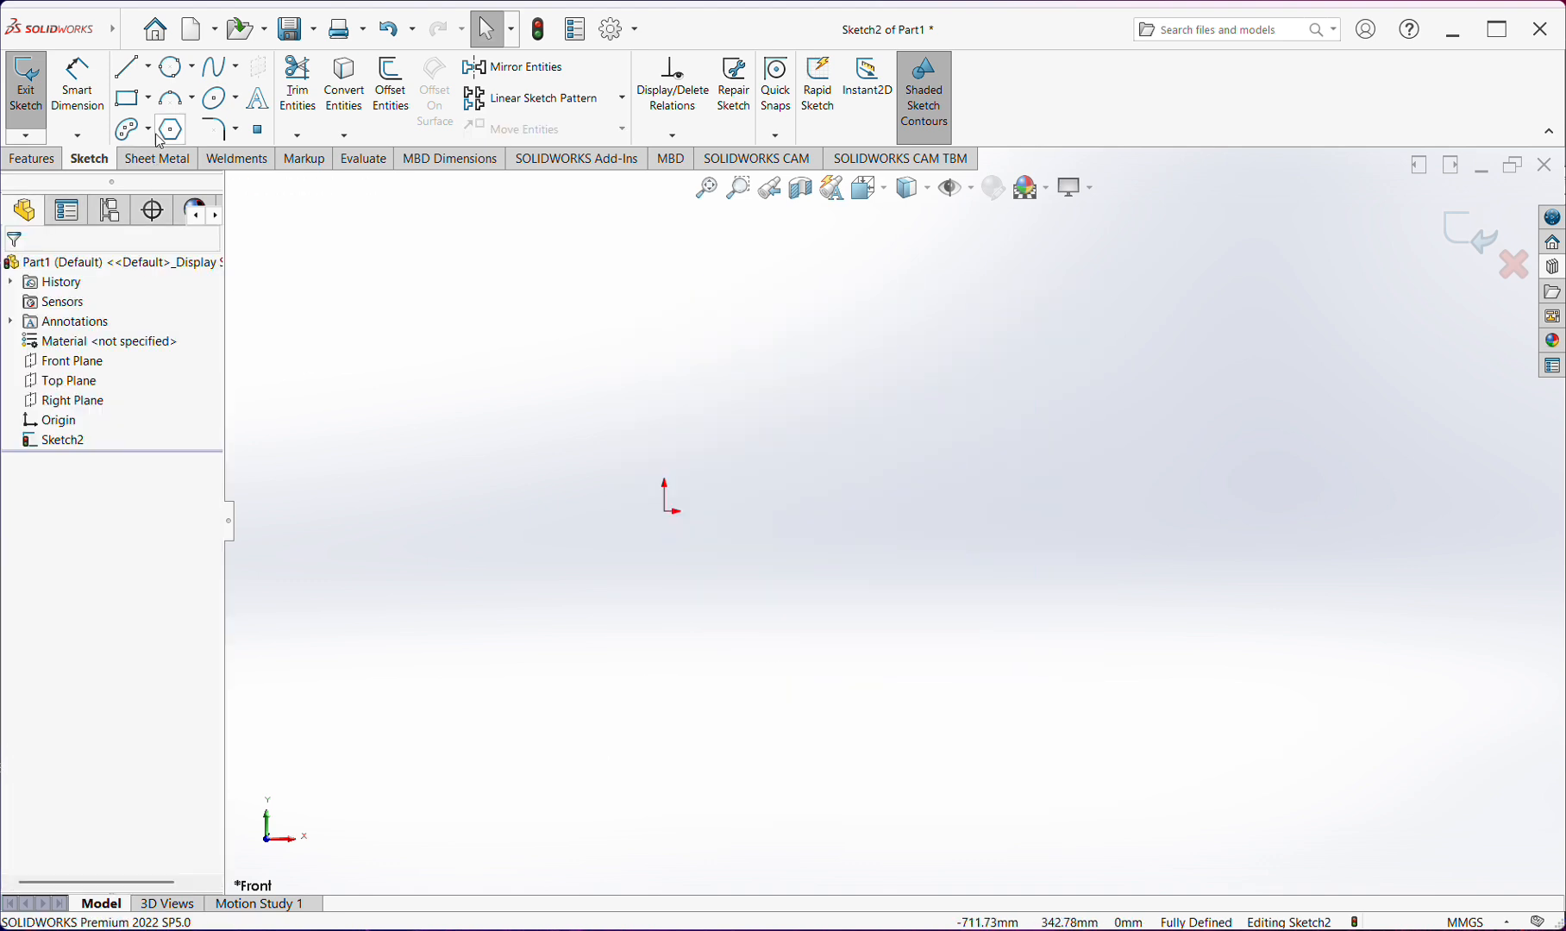
# Sketch a centerpoint arc centered on the origin, starting horizontally to its right and sweeping 270° to end directly below it
pyautogui.click(192, 100)
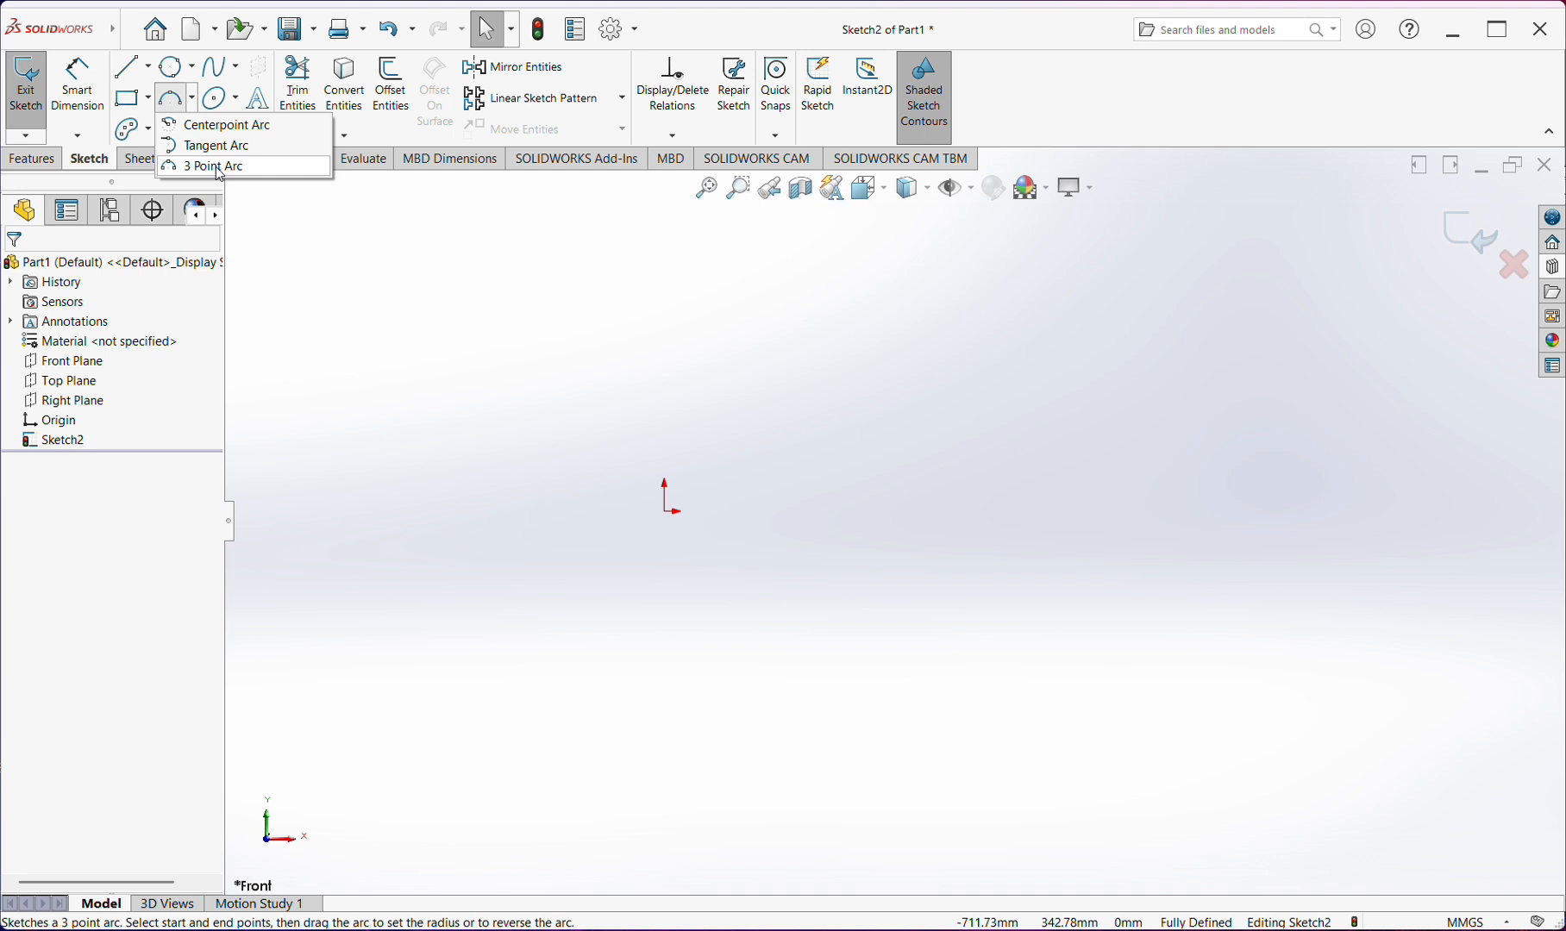
pyautogui.click(222, 127)
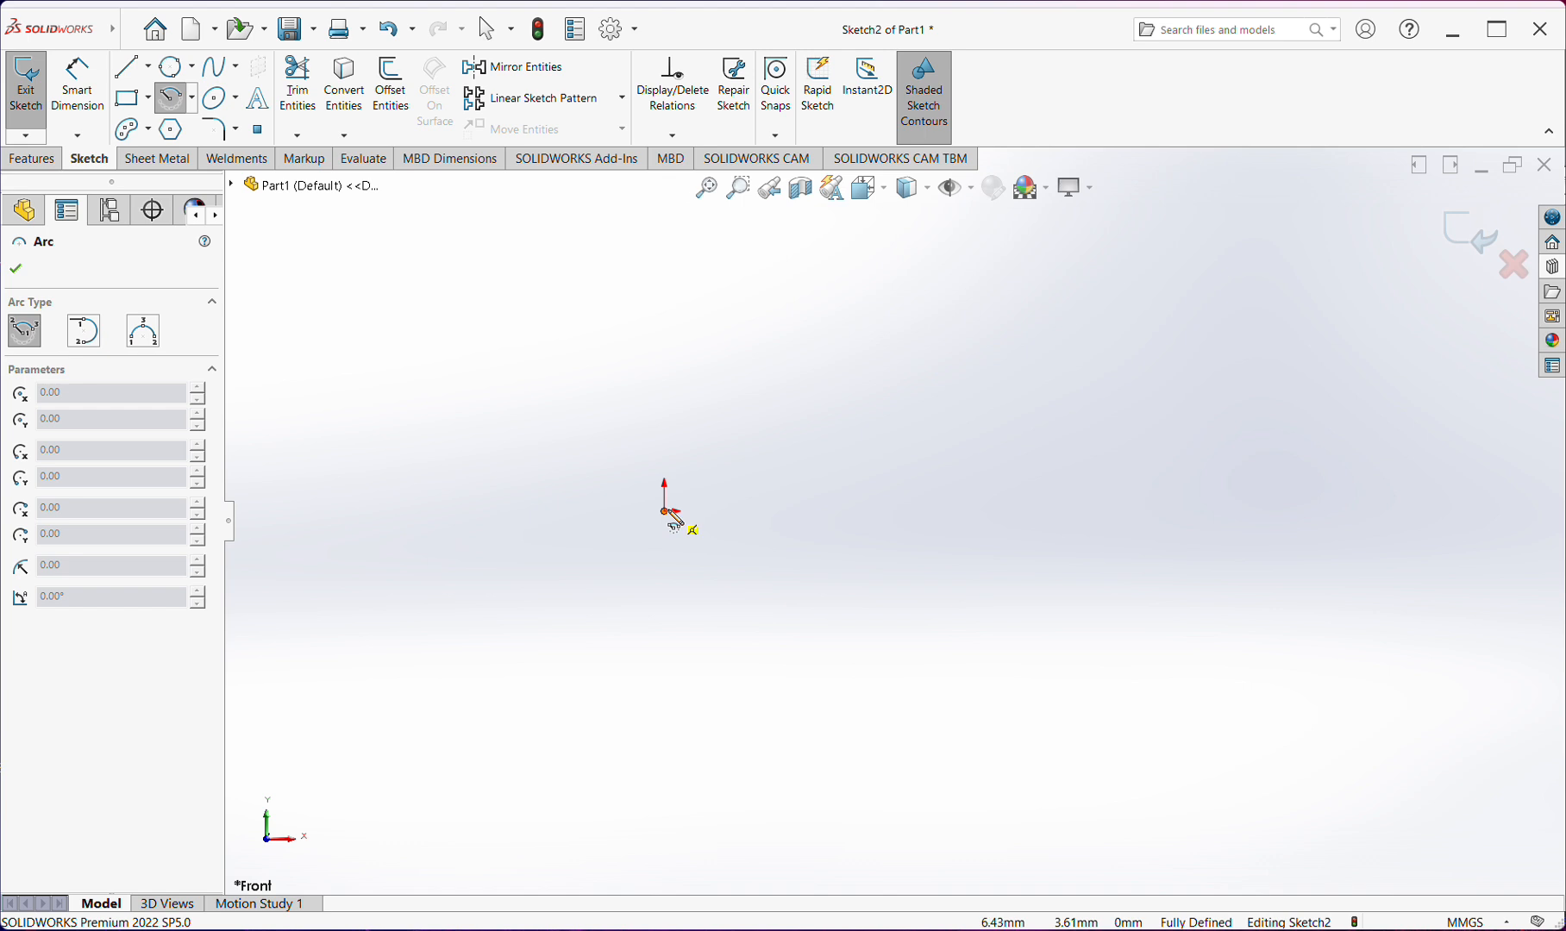
pyautogui.click(667, 512)
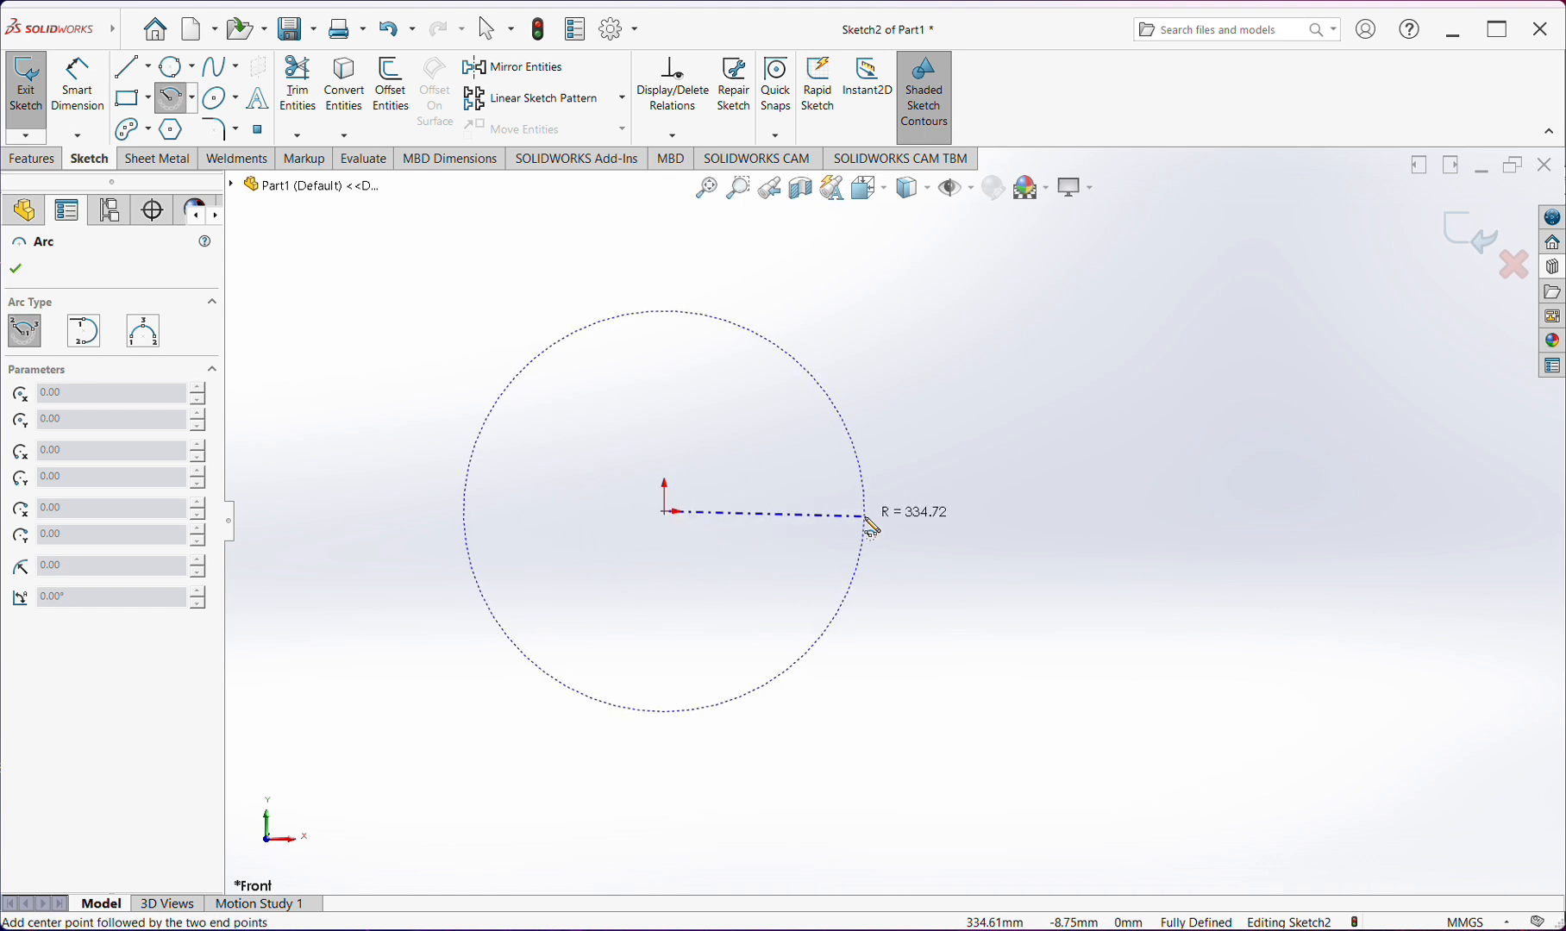
pyautogui.click(890, 512)
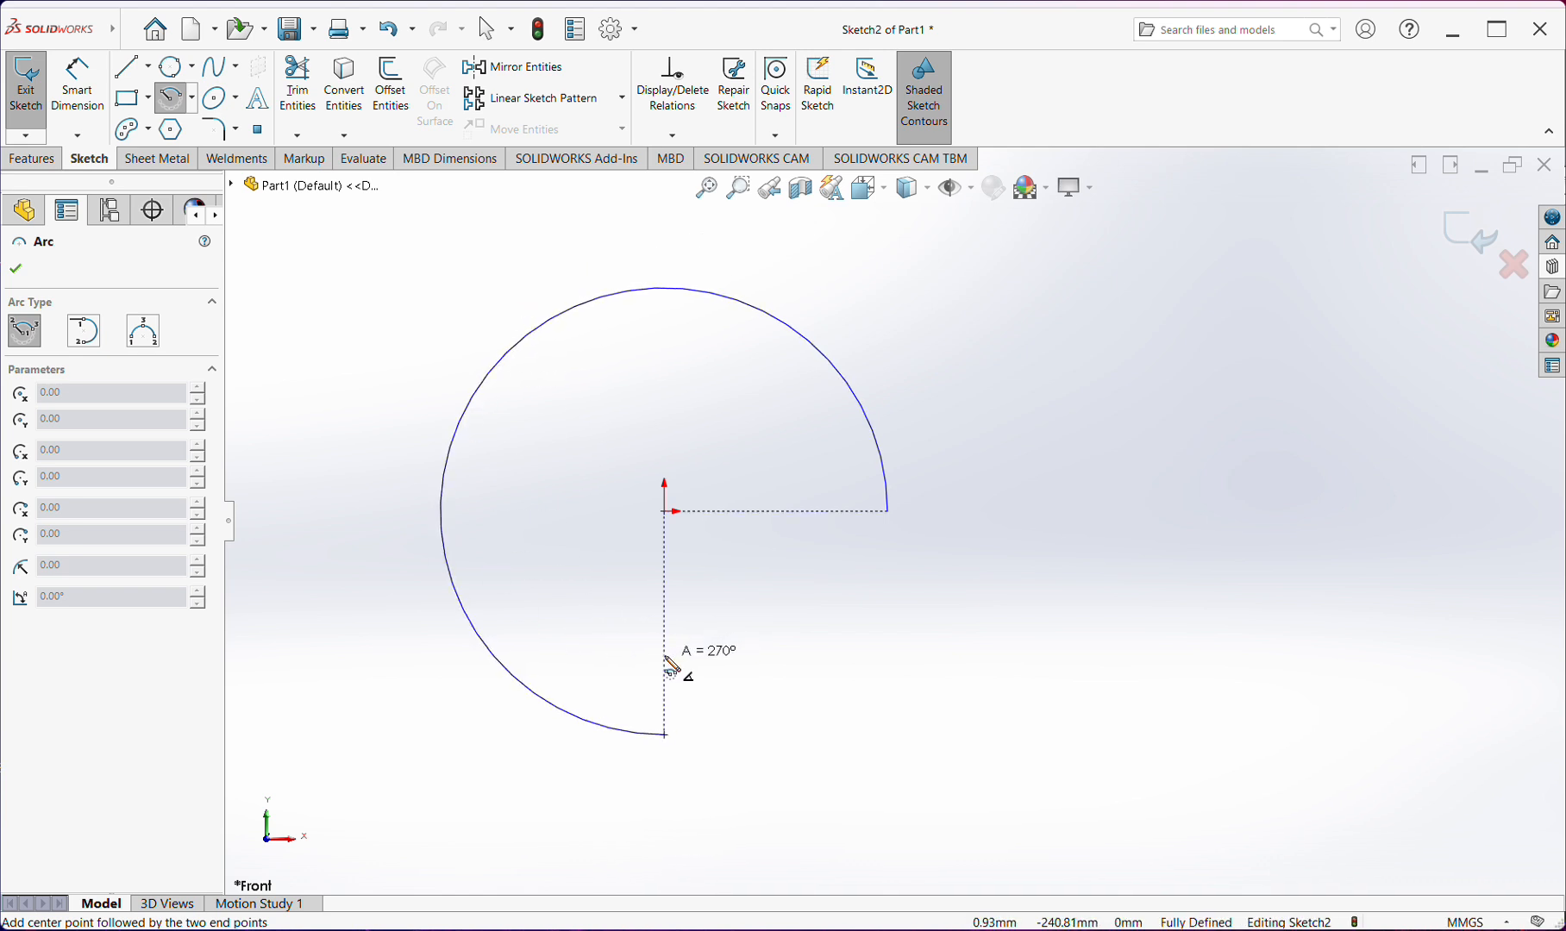
pyautogui.click(671, 666)
pyautogui.press('Escape')
pyautogui.scroll(2, 631, 557)
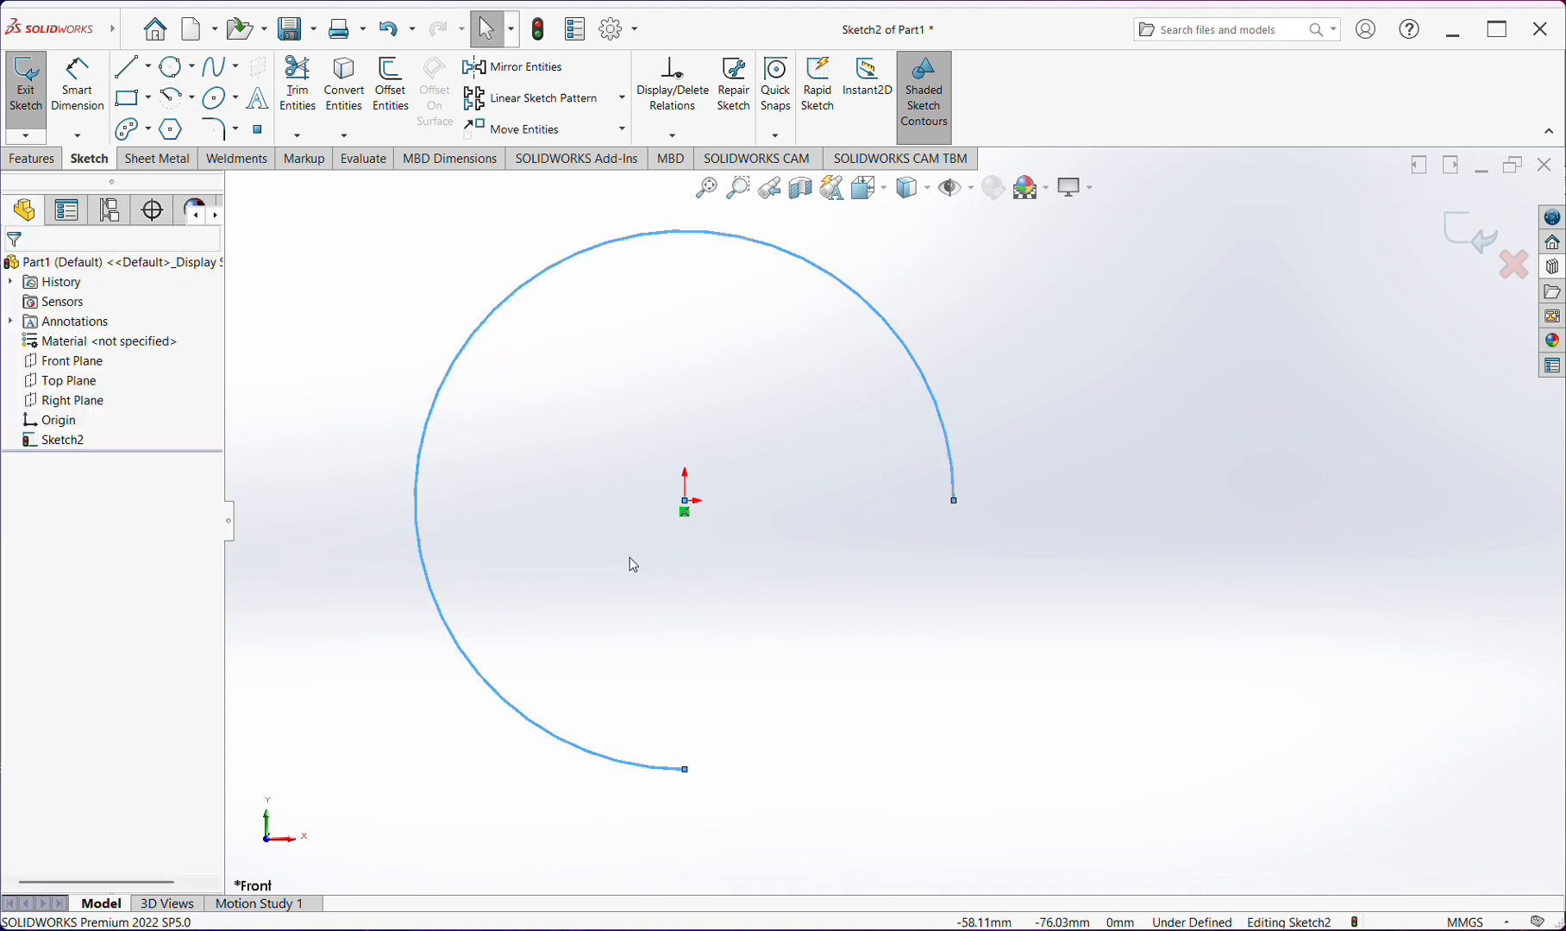
# Delete the 270° centerpoint arc from the sketch
pyautogui.press('z')
pyautogui.moveTo(1111, 354); pyautogui.dragTo(531, 727)
pyautogui.press('Delete')
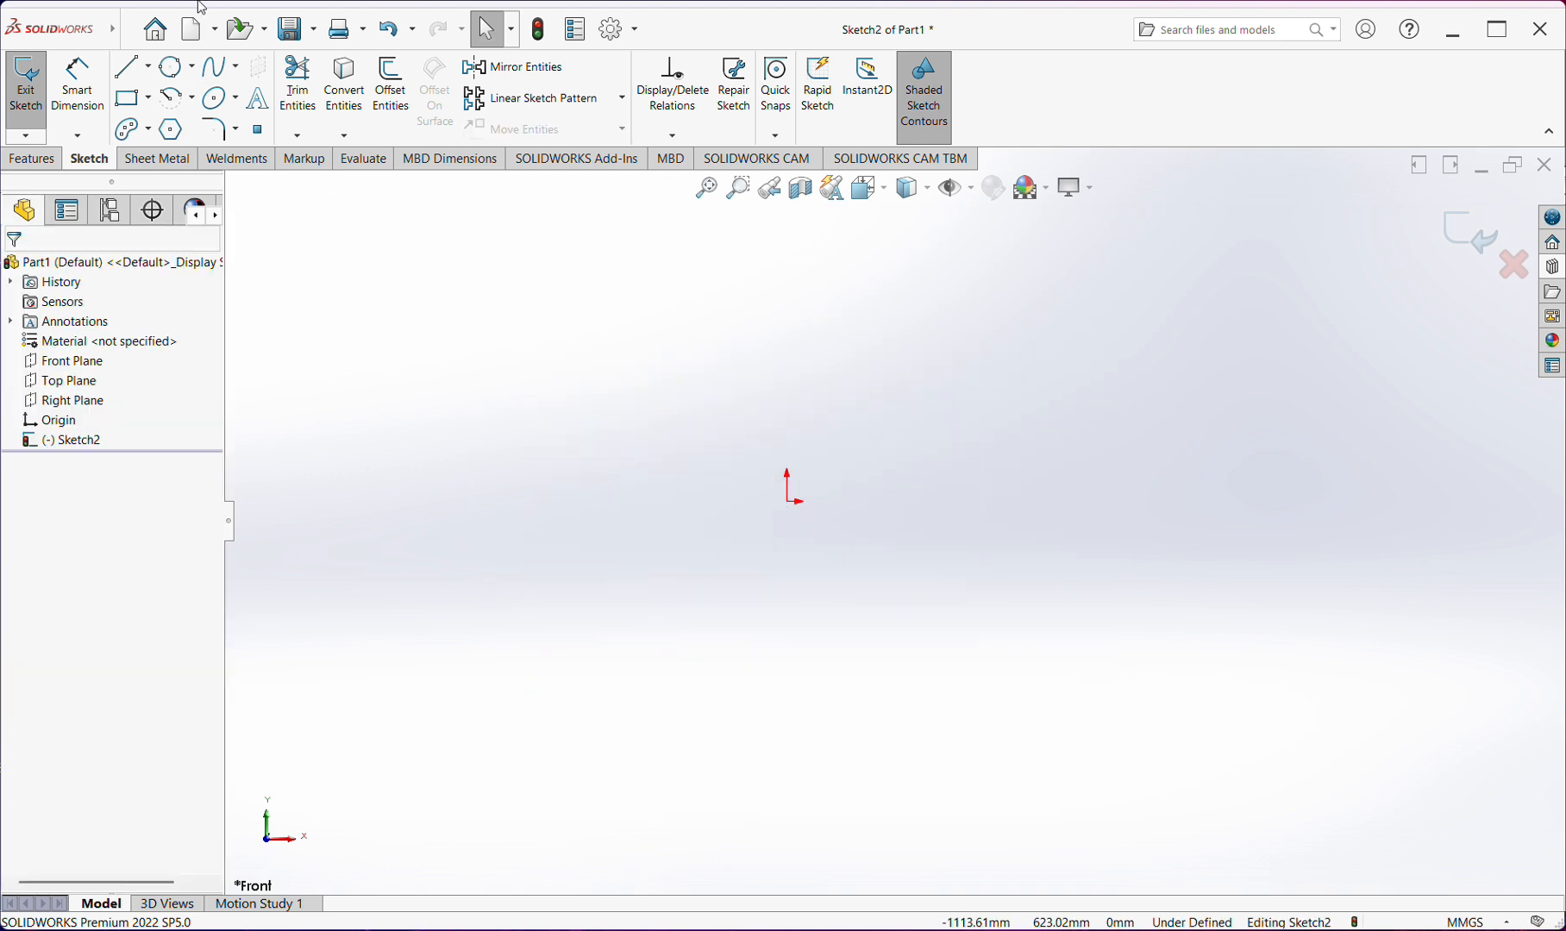
# Sketch a 3 point arc bulging upward from the origin to an endpoint about 877 mm to its right, with a radius of about 442 mm
pyautogui.click(192, 102)
pyautogui.click(206, 165)
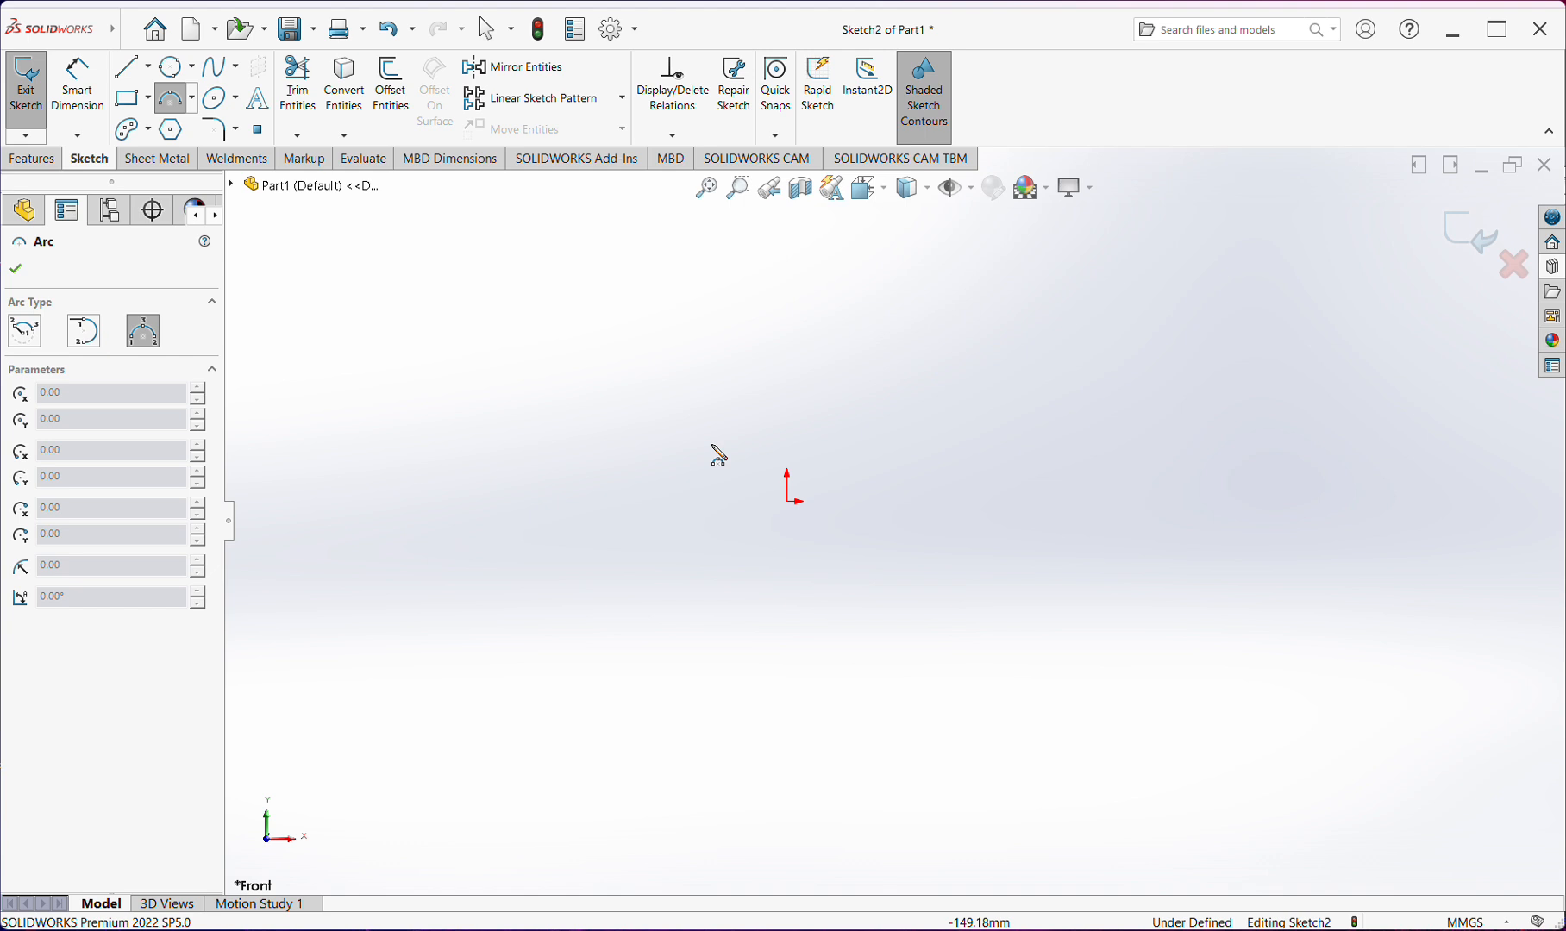
pyautogui.click(794, 503)
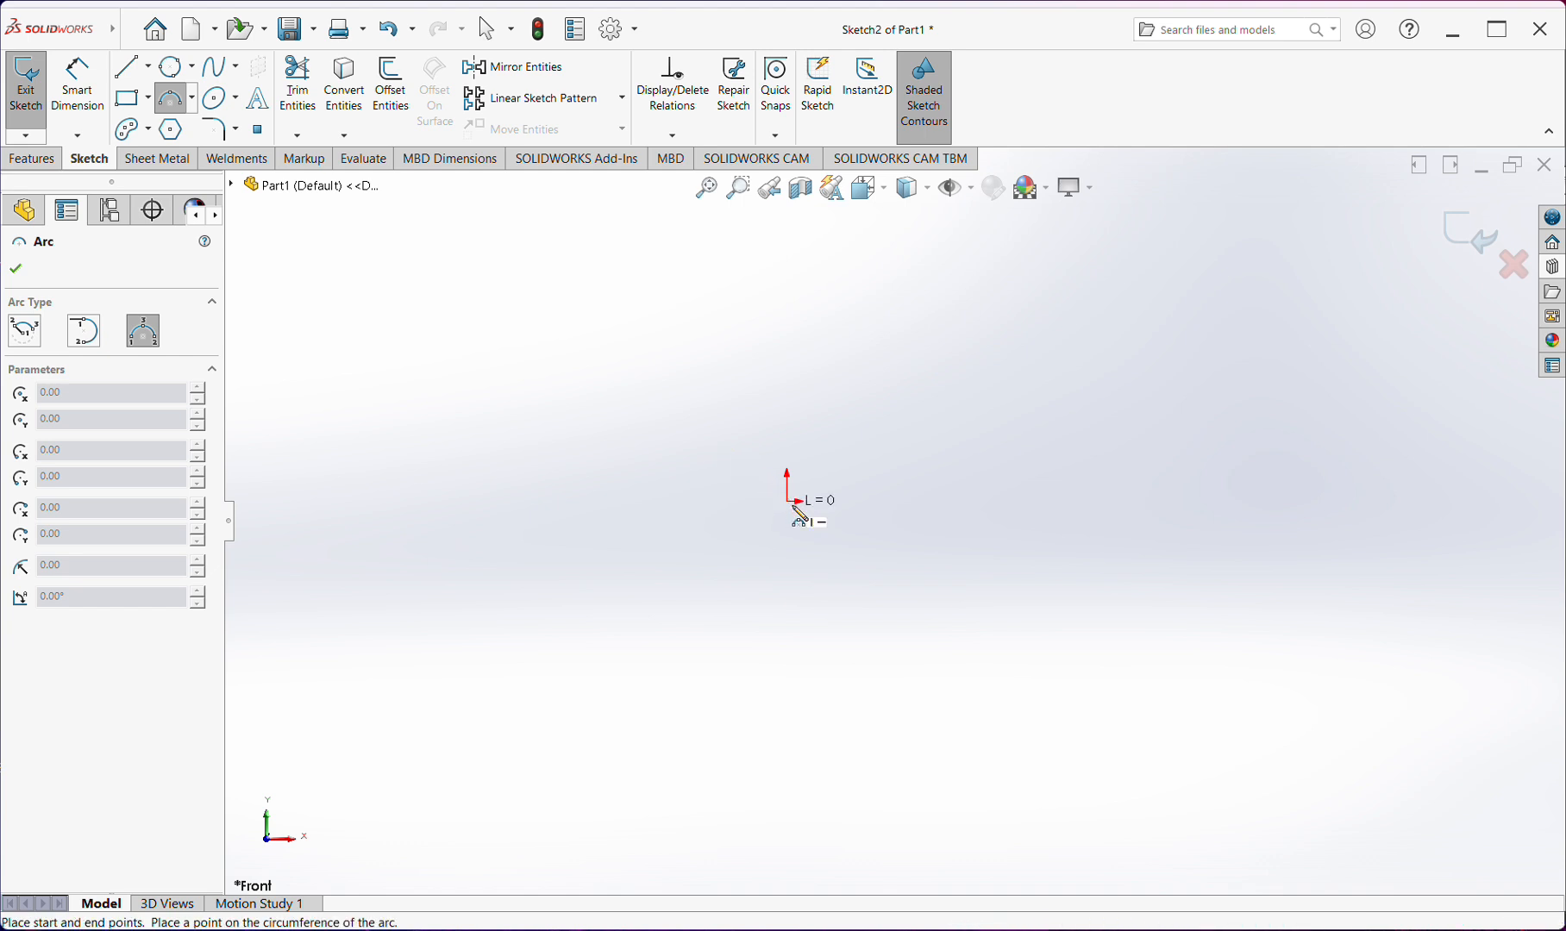
pyautogui.click(1230, 503)
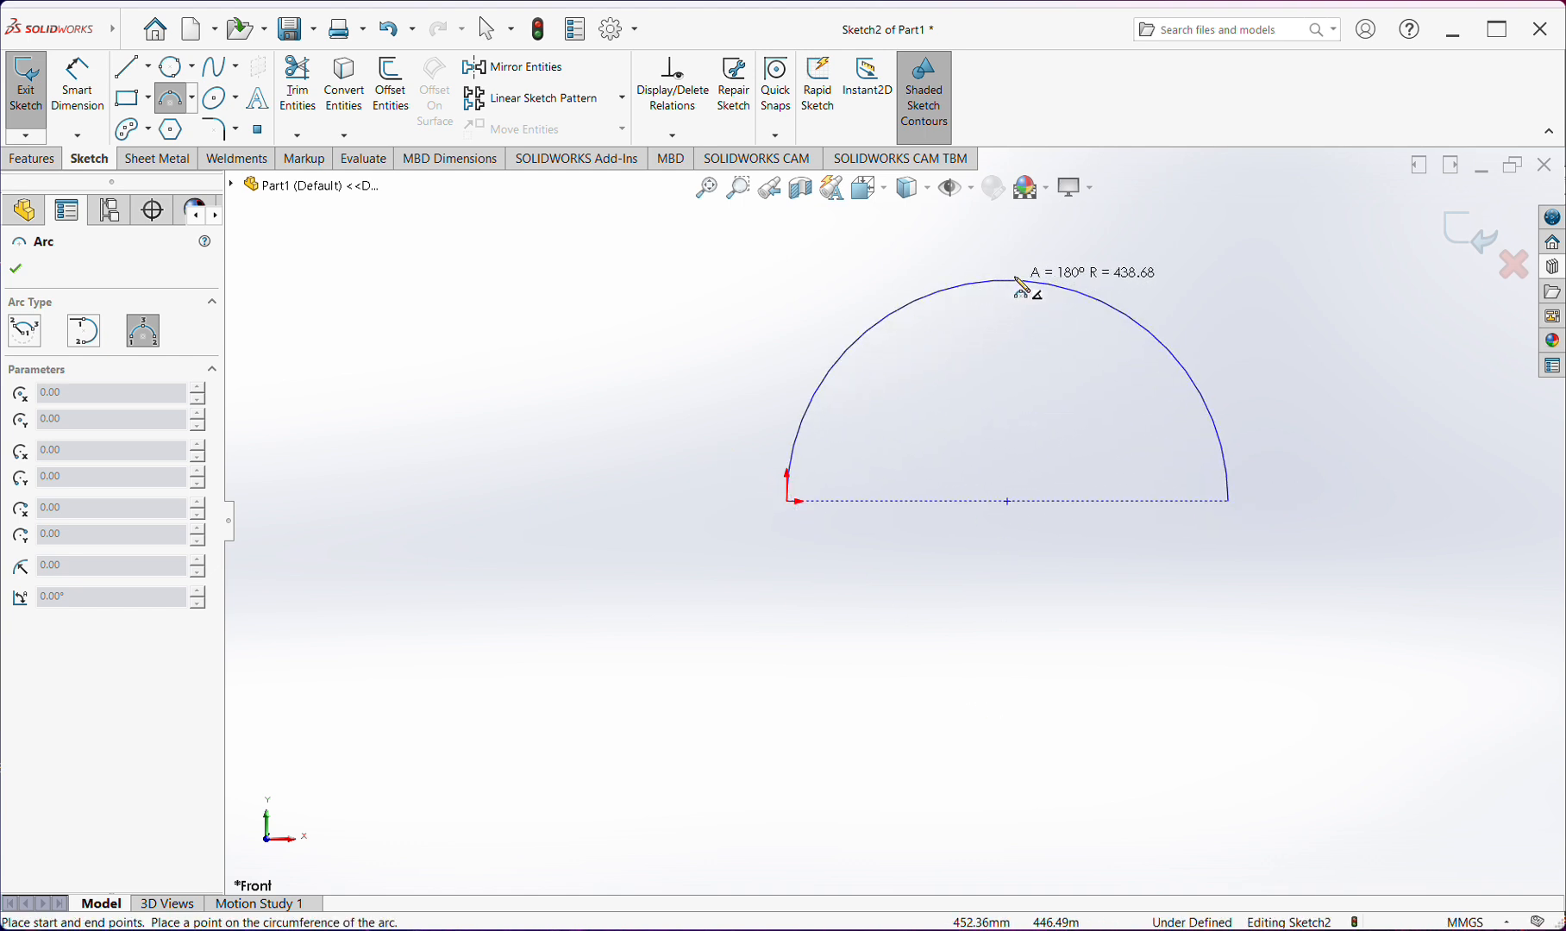
pyautogui.click(1031, 267)
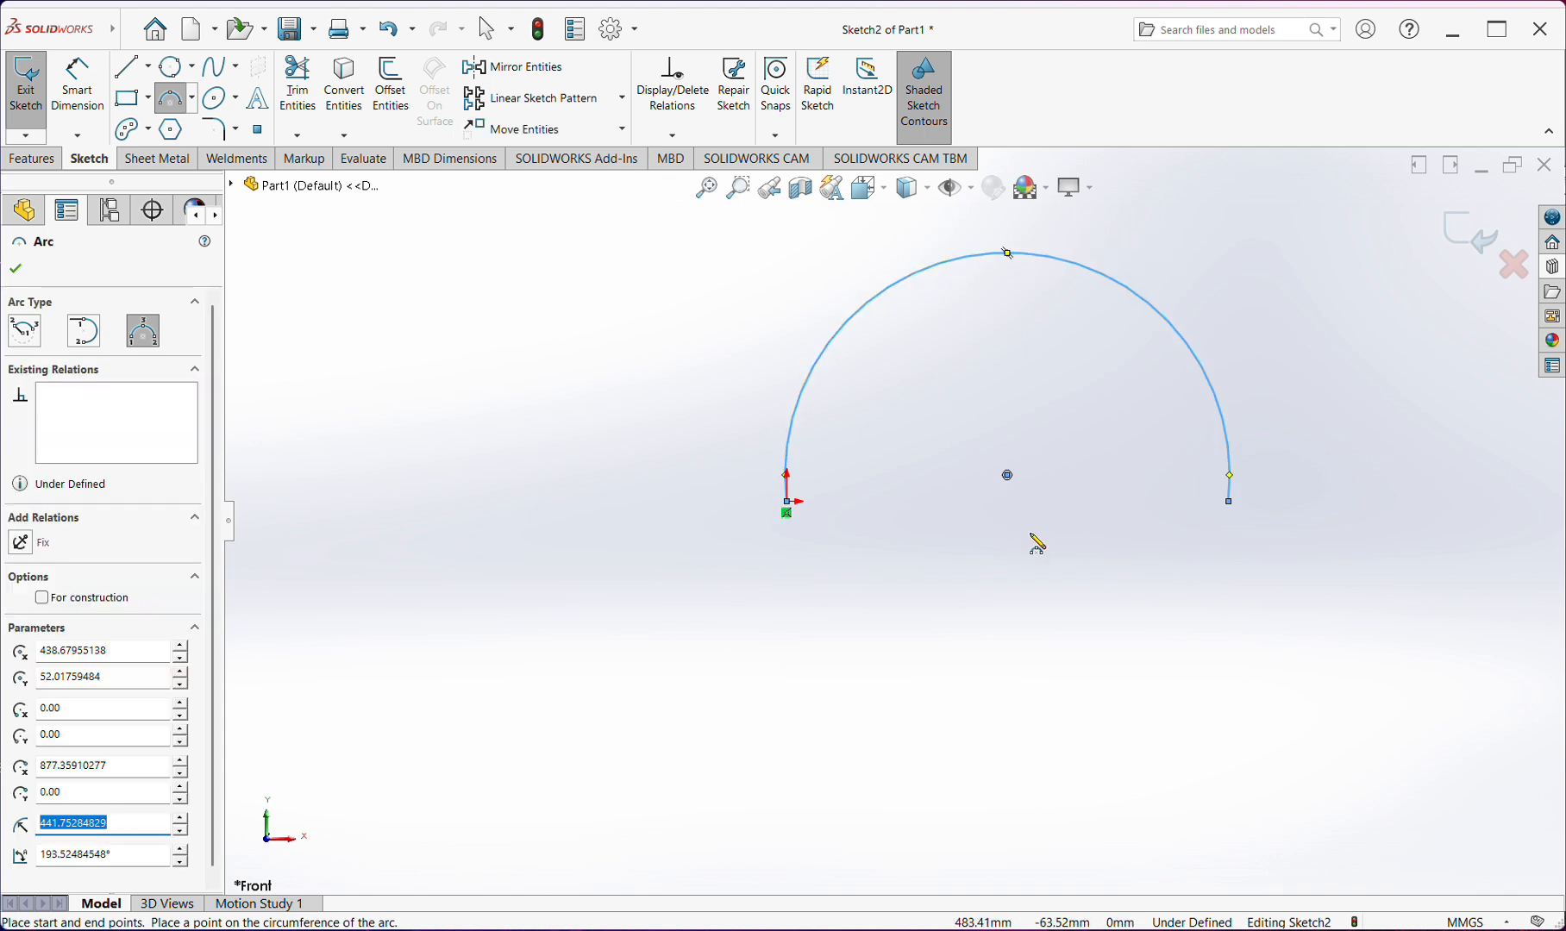
pyautogui.press('Escape')
pyautogui.scroll(-2, 1020, 499)
pyautogui.scroll(4, 1021, 483)
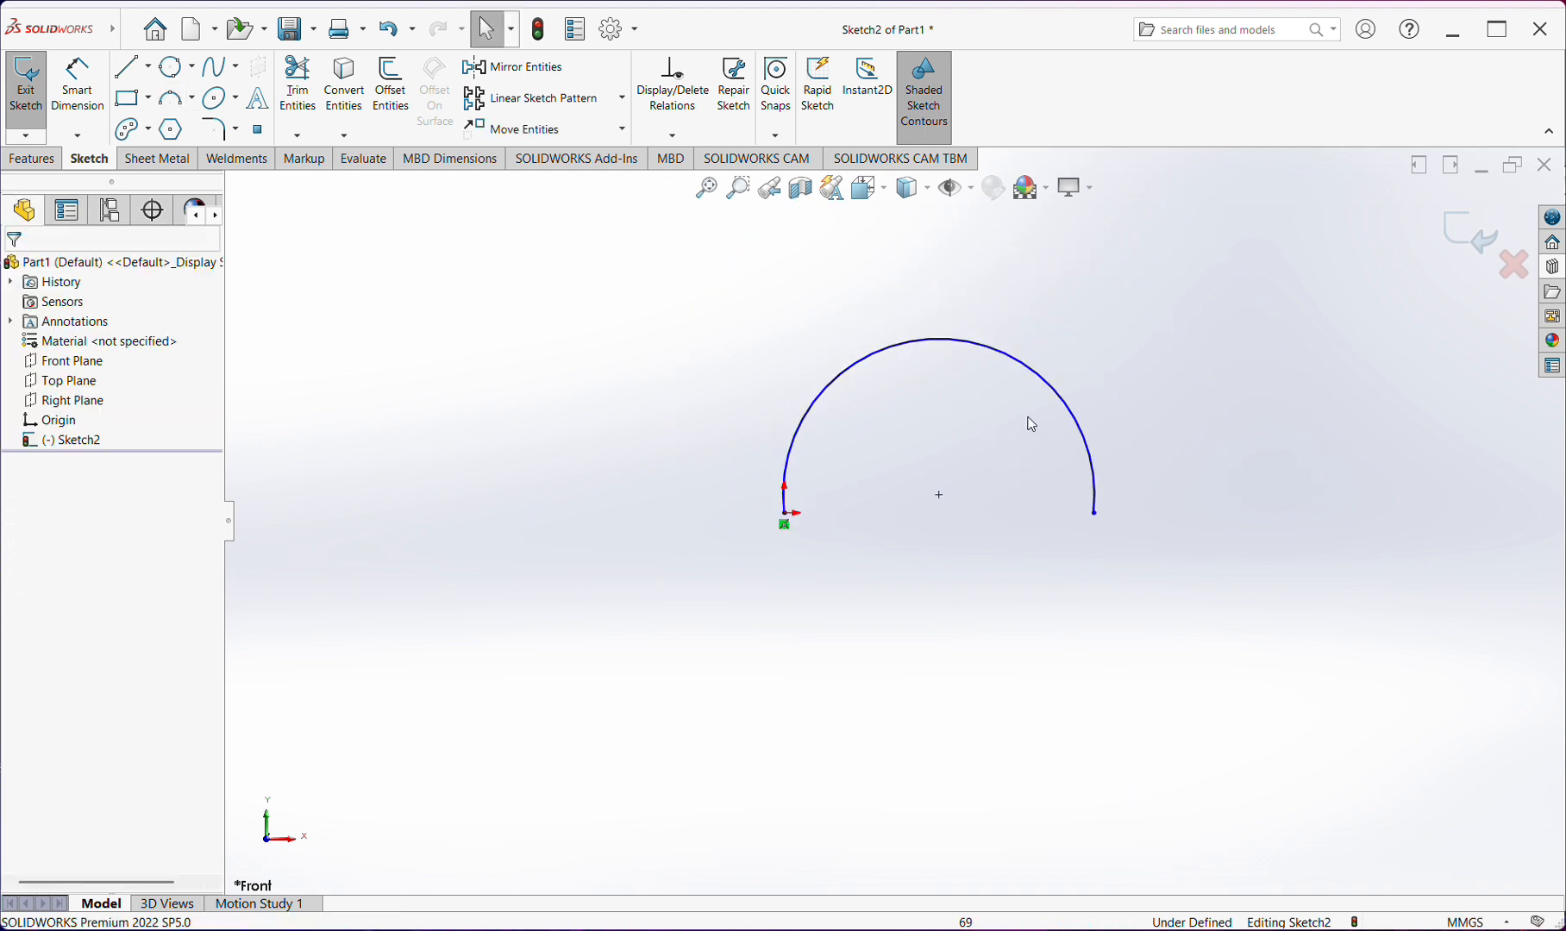
# Add a Horizontal relation between the arc's free endpoint and its endpoint at the origin
pyautogui.keyDown('ctrl'); pyautogui.moveTo(1024, 417); pyautogui.dragTo(1000, 484, button='middle'); pyautogui.keyUp('ctrl')
pyautogui.scroll(-1, 984, 485)
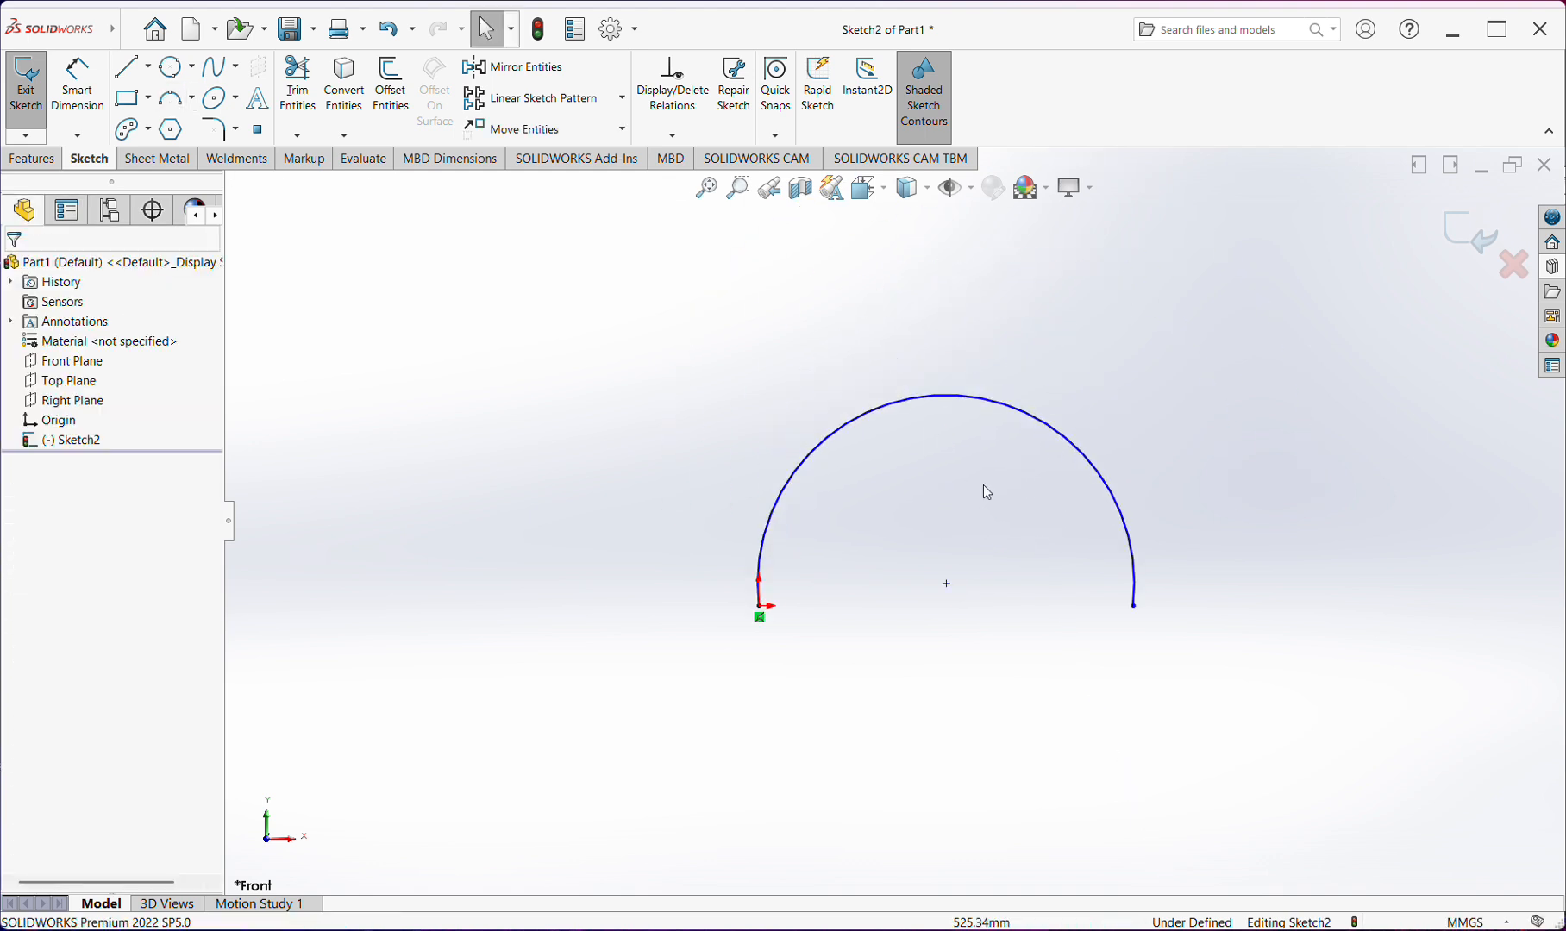
pyautogui.click(1134, 608)
pyautogui.keyDown('ctrl'); pyautogui.click(762, 617); pyautogui.keyUp('ctrl')
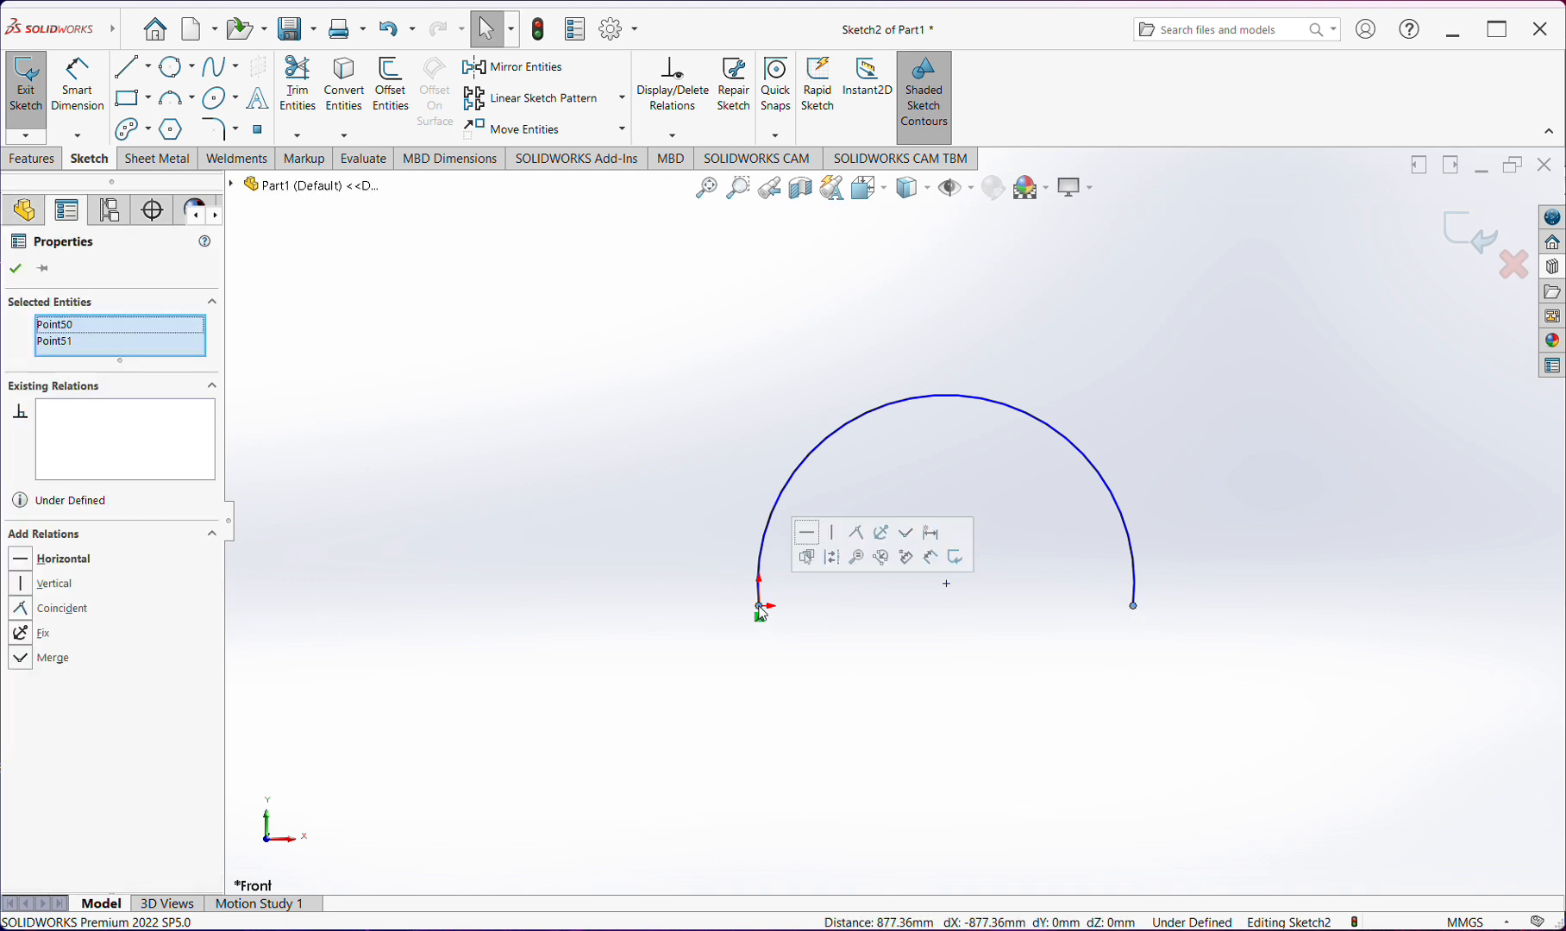
pyautogui.click(827, 549)
pyautogui.click(862, 669)
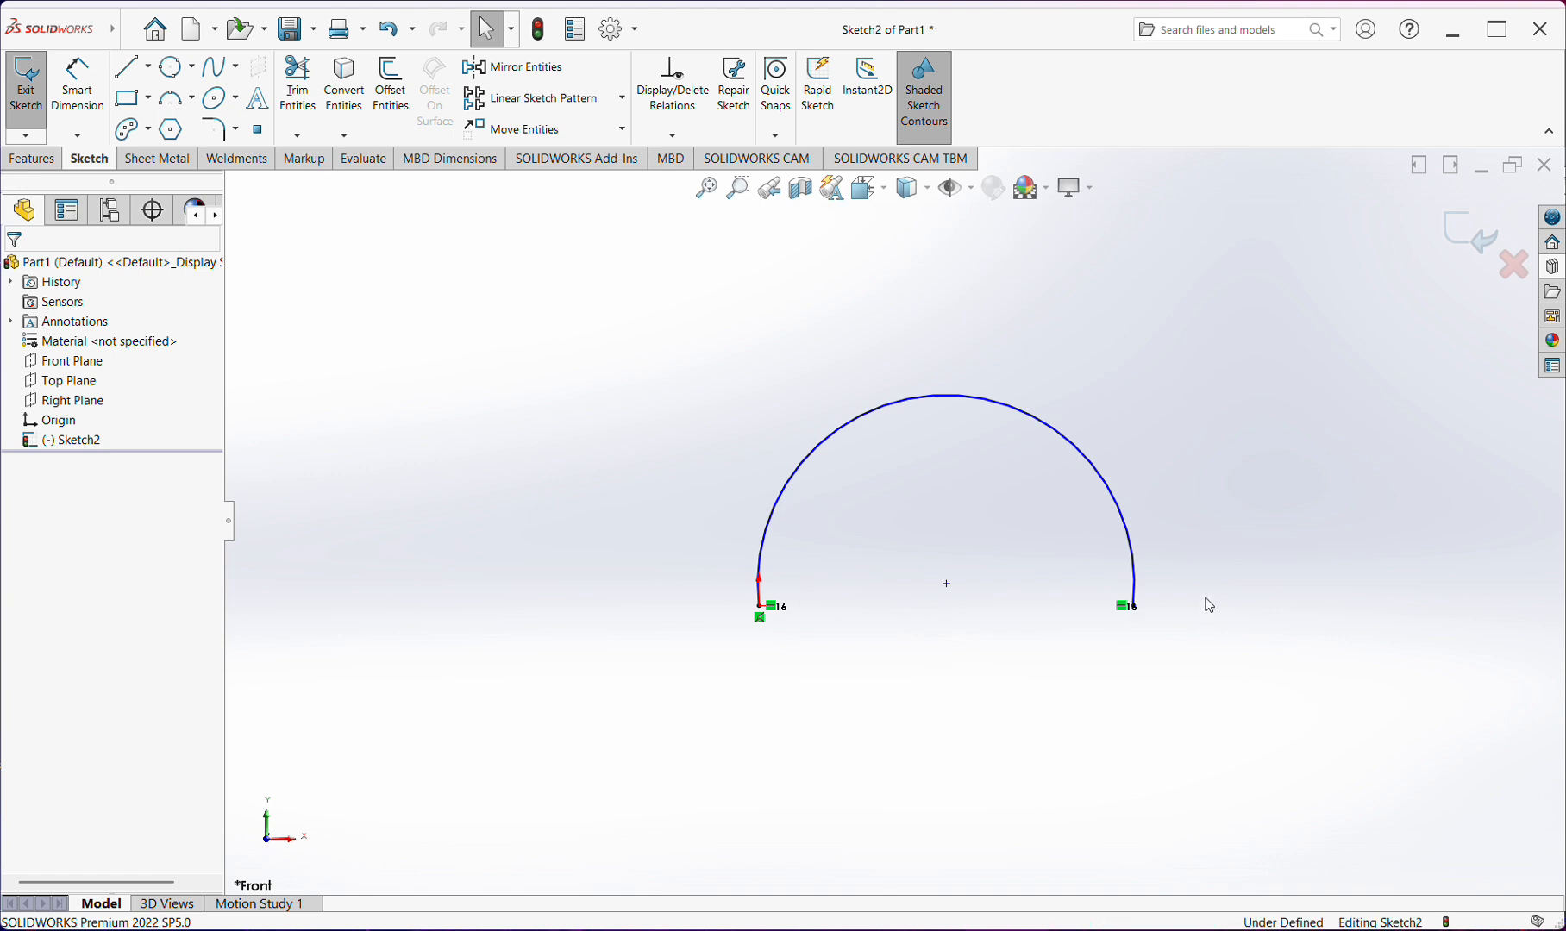
# Add a radius dimension to the arc, placed outside its upper side, and accept the value as drawn
pyautogui.press('d')
pyautogui.click(1066, 437)
pyautogui.click(1099, 343)
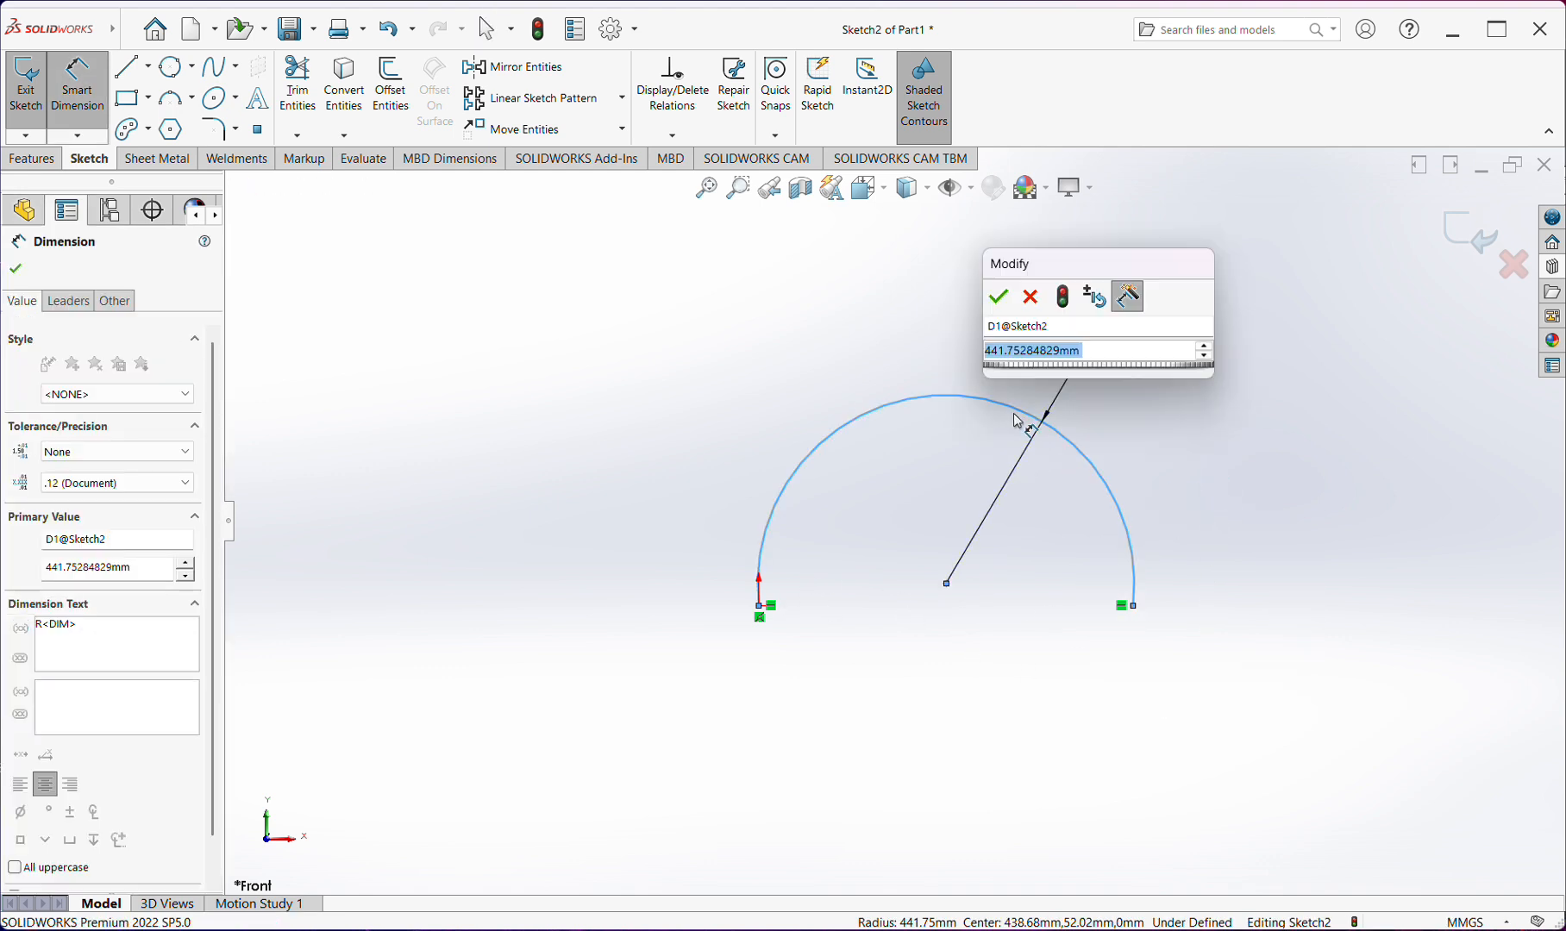
pyautogui.click(994, 299)
pyautogui.press('Escape')
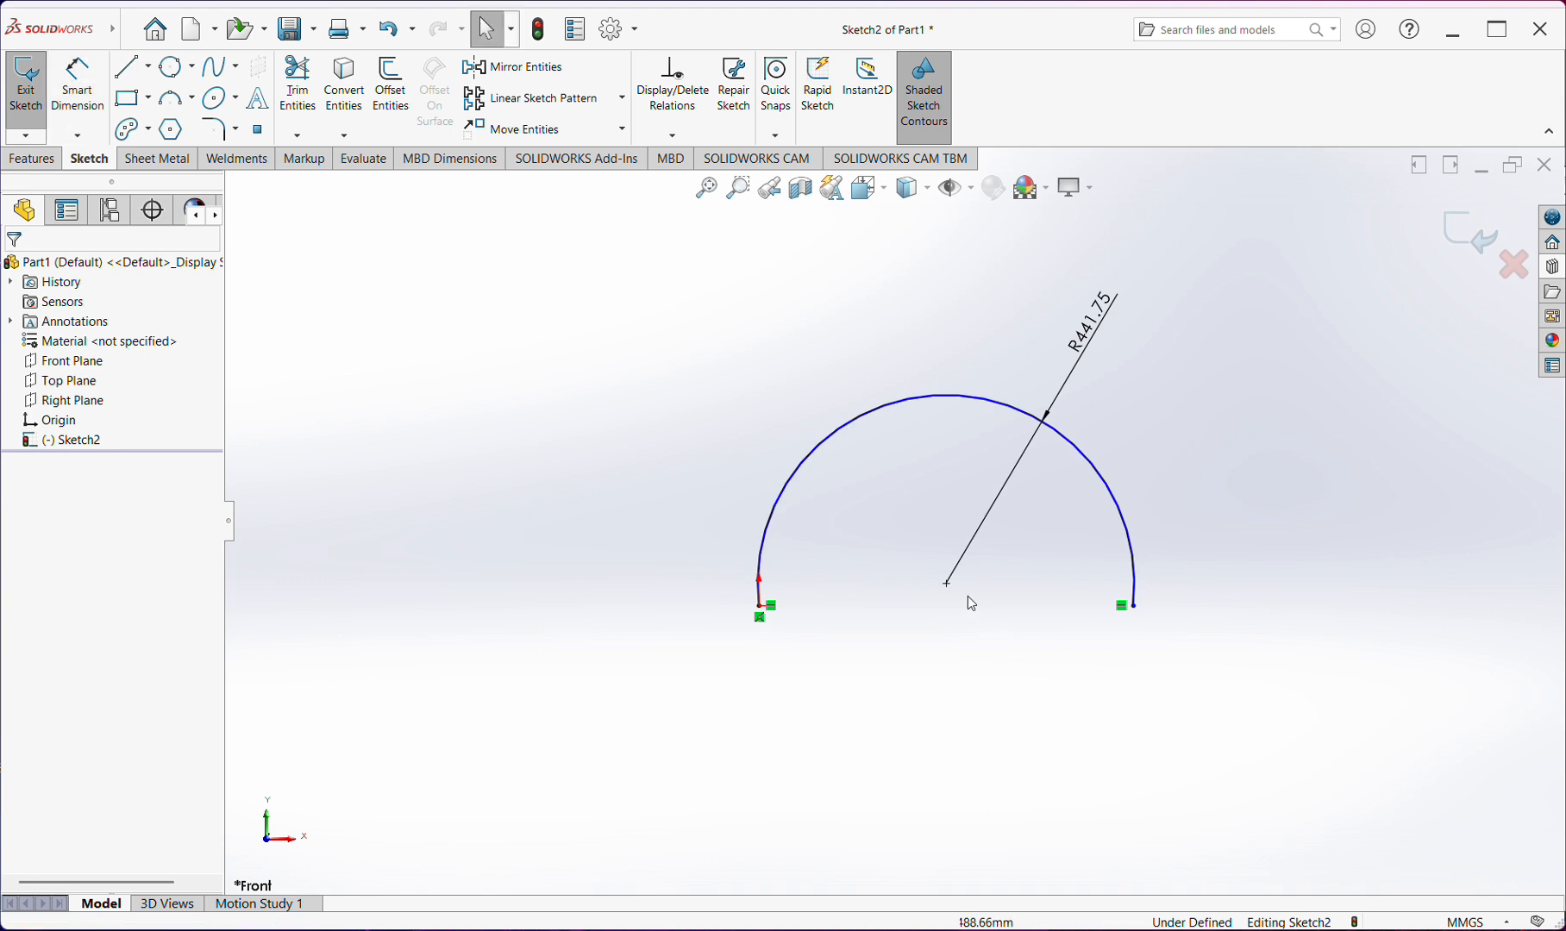
# Move the arc's center point slightly downward and make it Horizontal with the arc endpoint at the origin
pyautogui.click(947, 597)
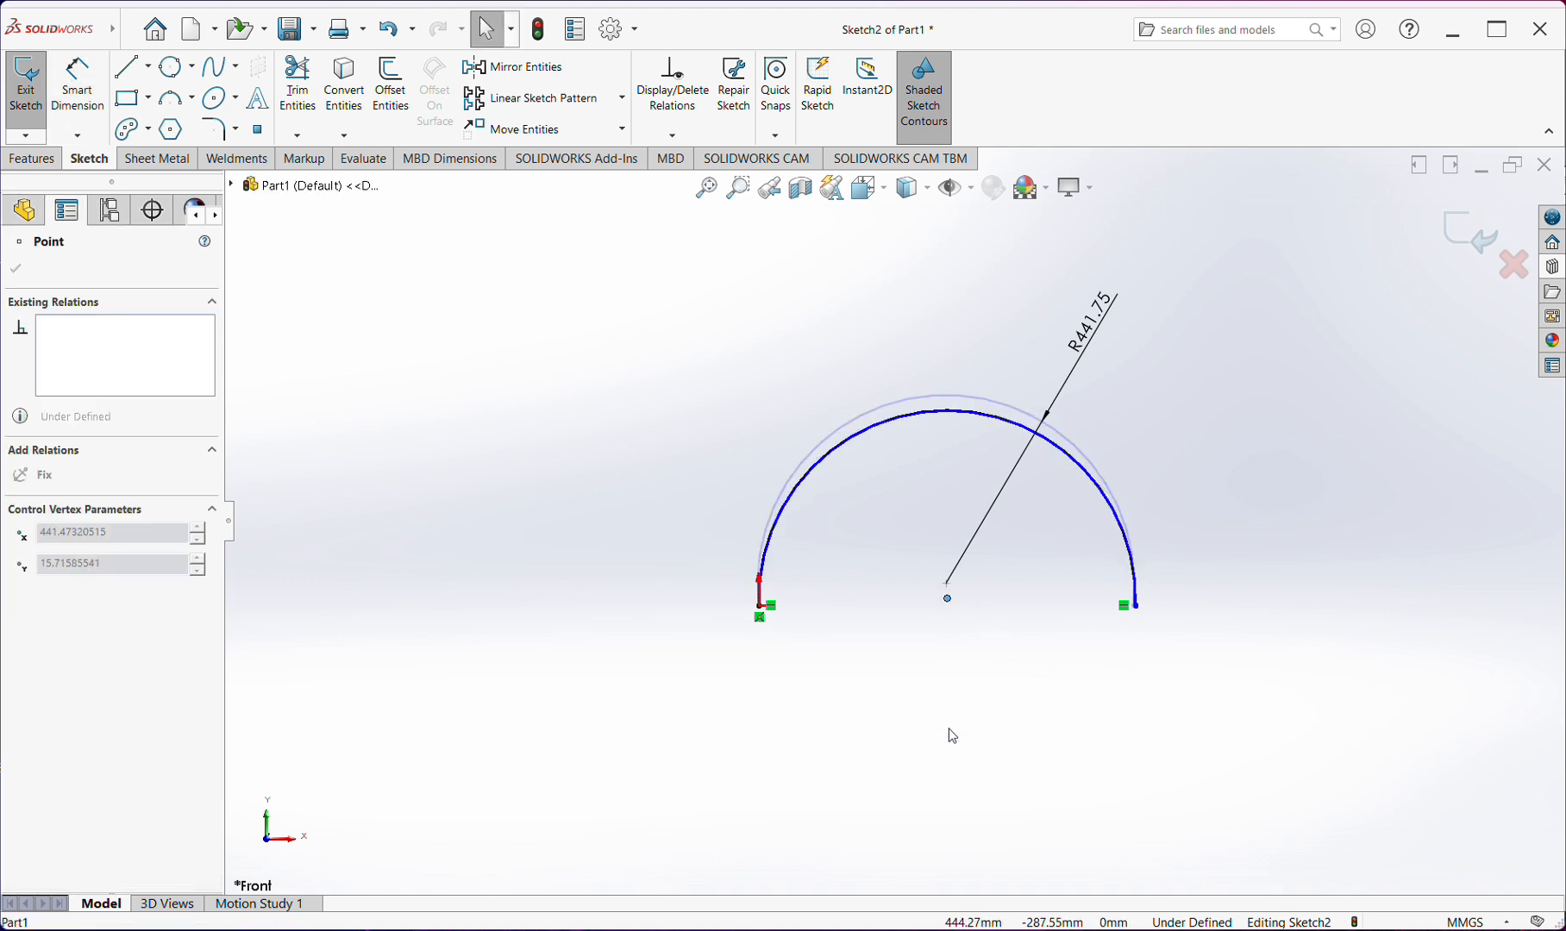
pyautogui.click(948, 598)
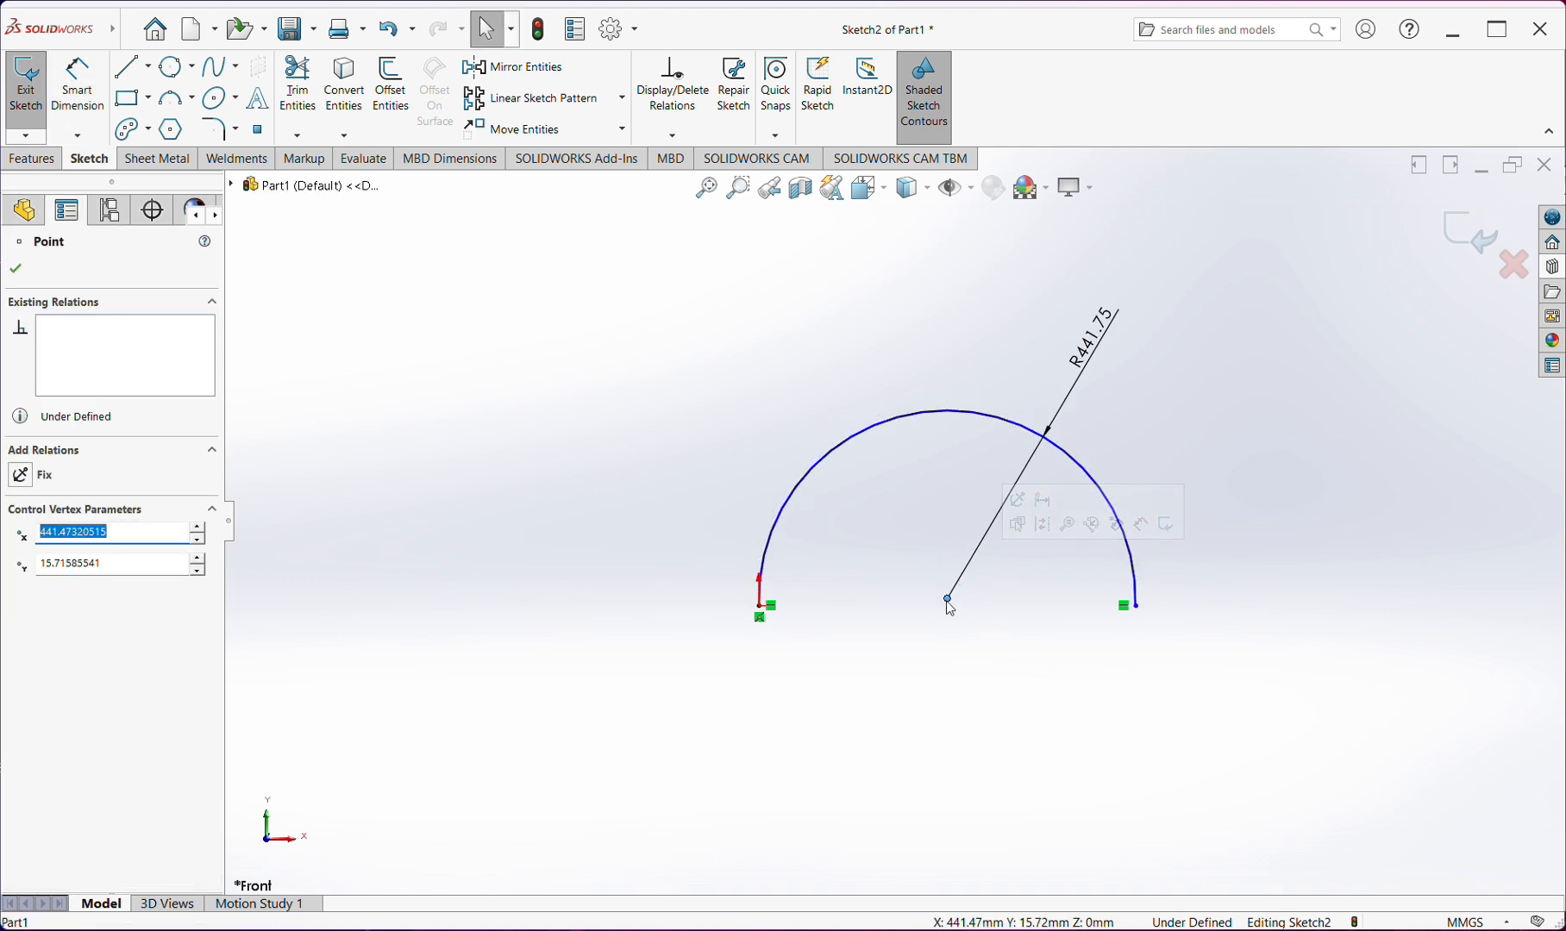
pyautogui.keyDown('ctrl'); pyautogui.click(763, 607); pyautogui.keyUp('ctrl')
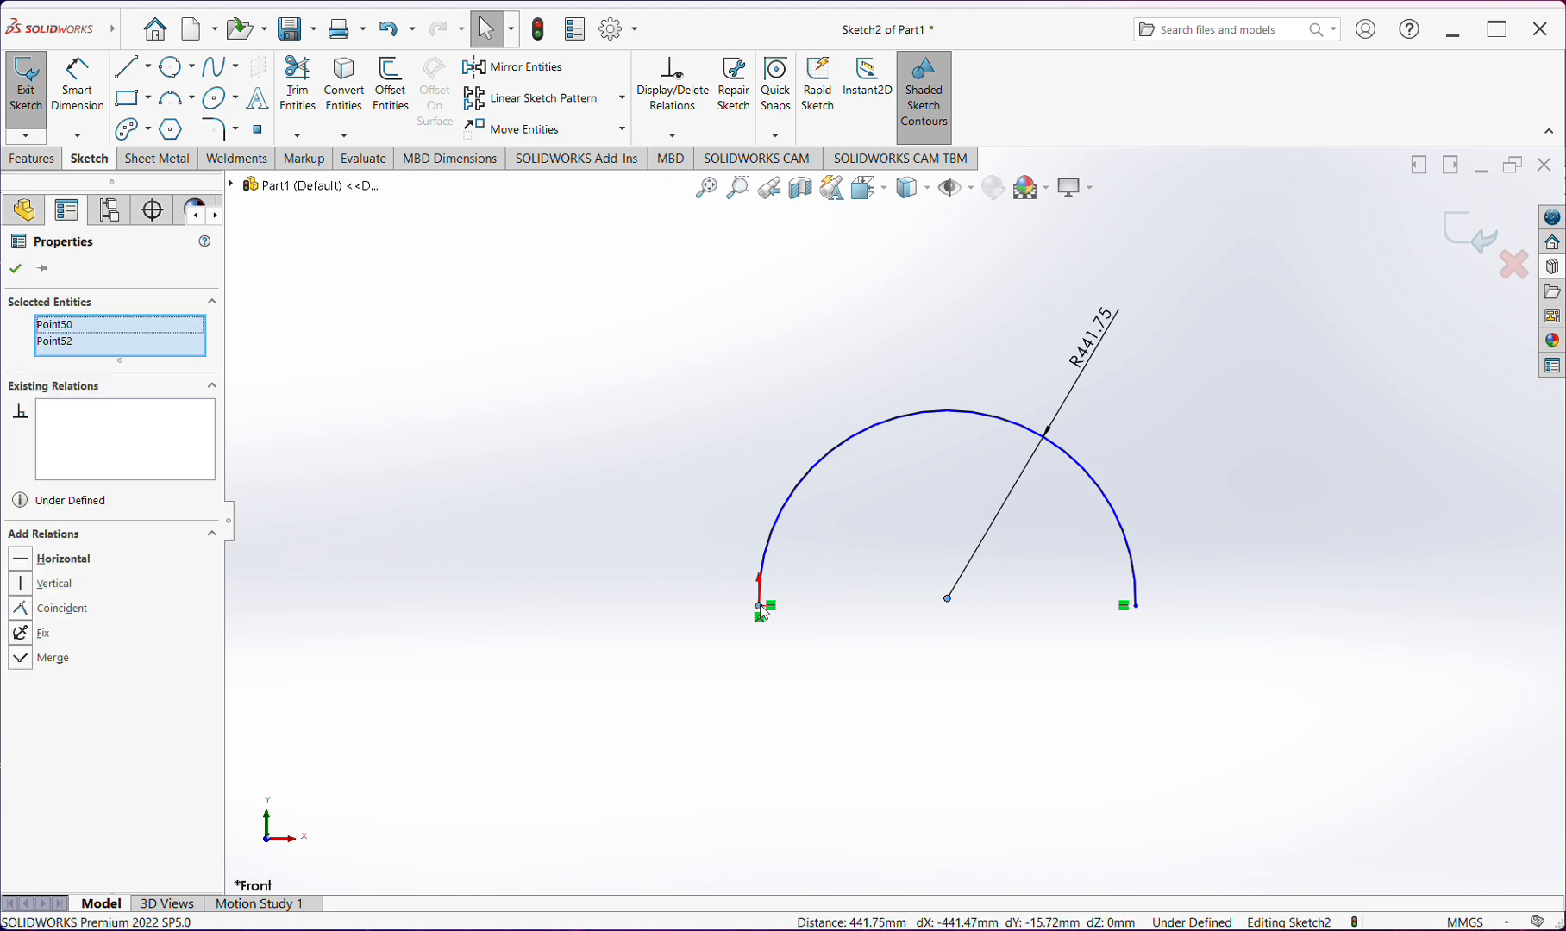
pyautogui.click(815, 545)
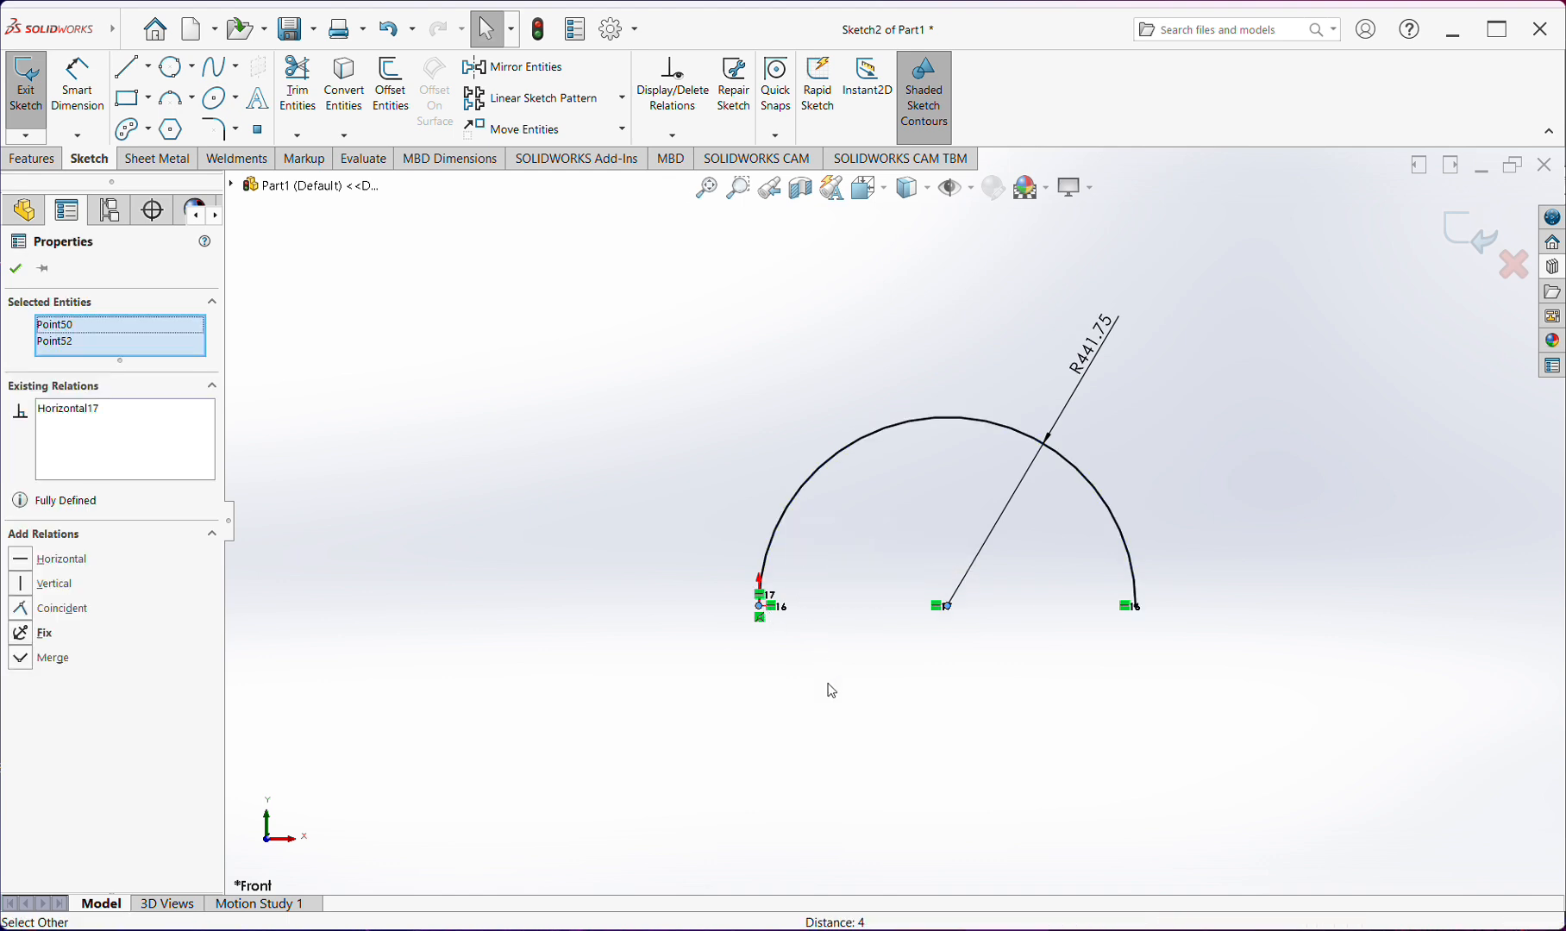
pyautogui.click(829, 685)
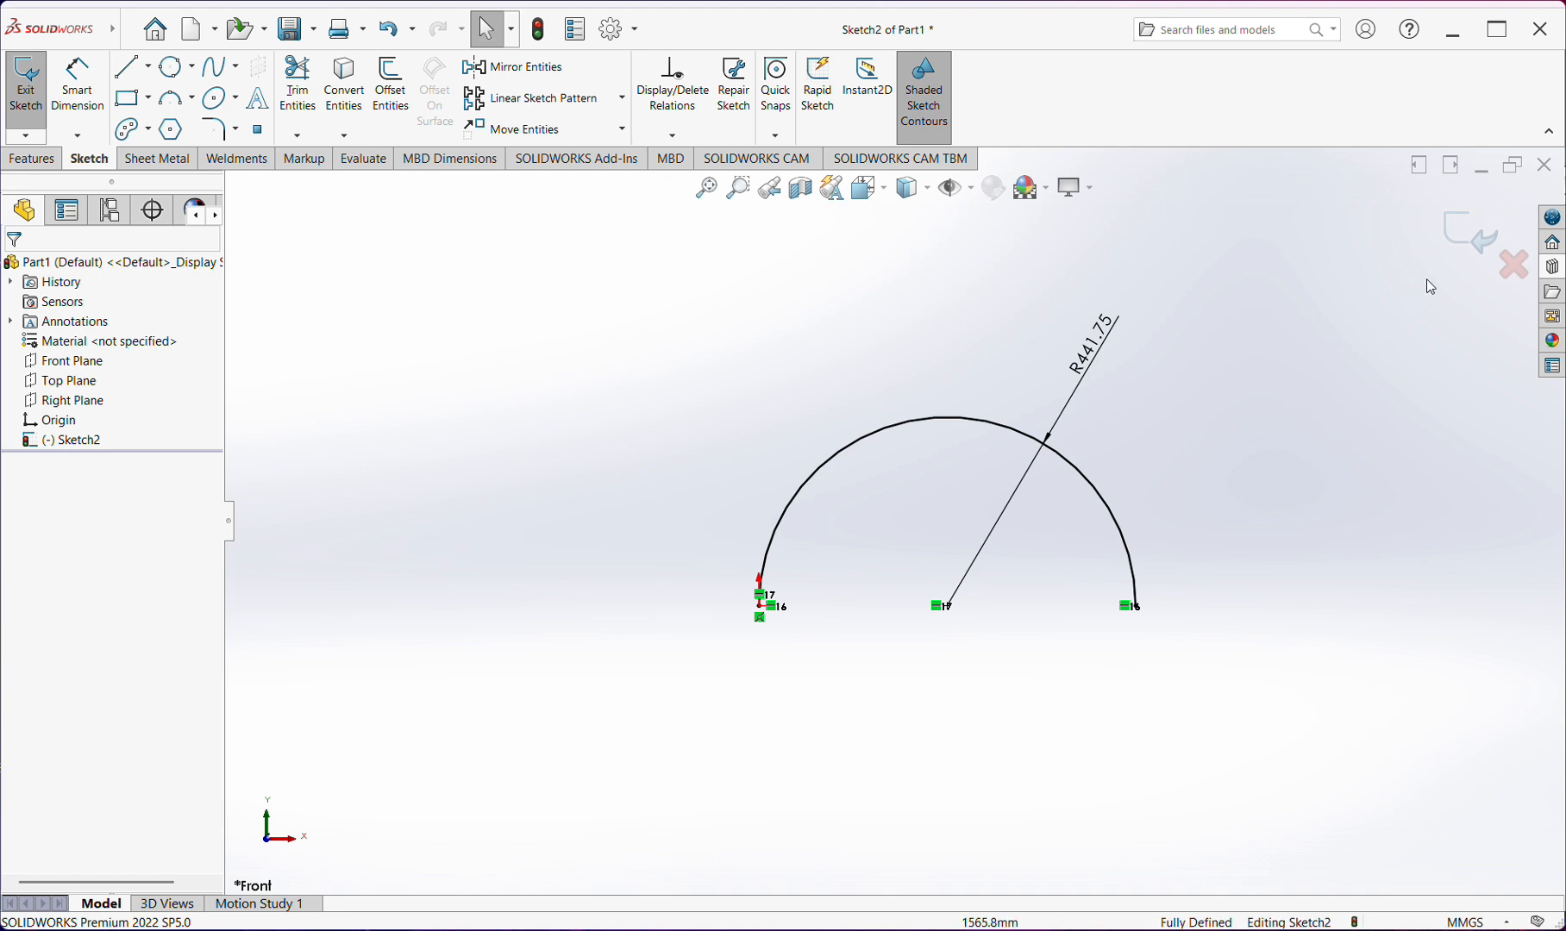
# Delete the 3 point arc together with its relations and radius dimension
pyautogui.moveTo(1356, 323); pyautogui.dragTo(472, 781)
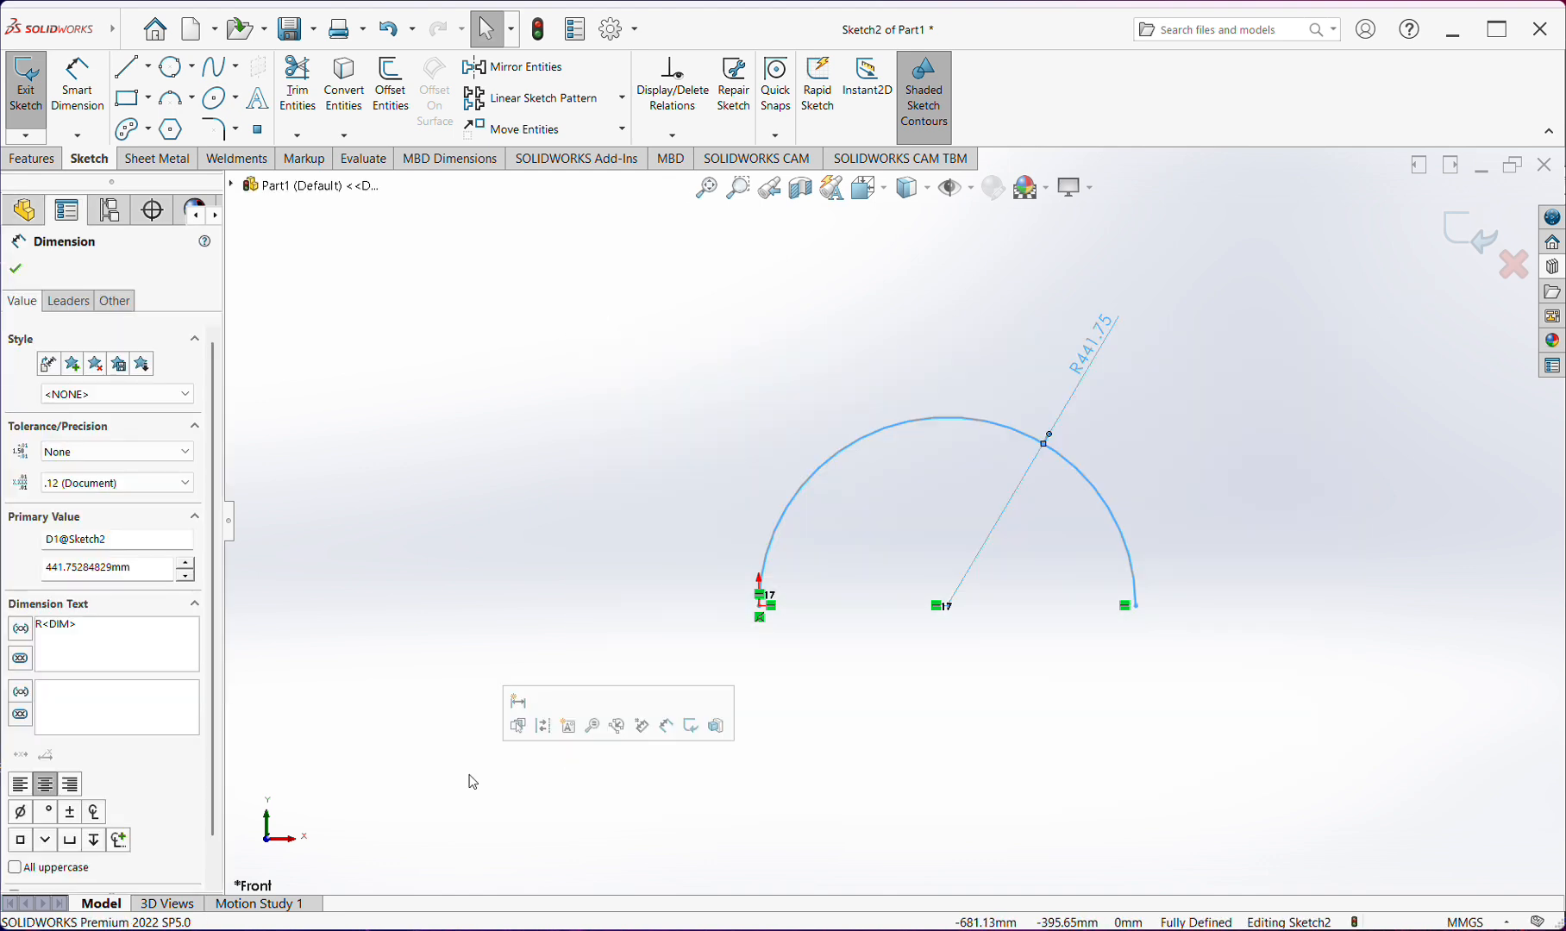
pyautogui.press('Delete')
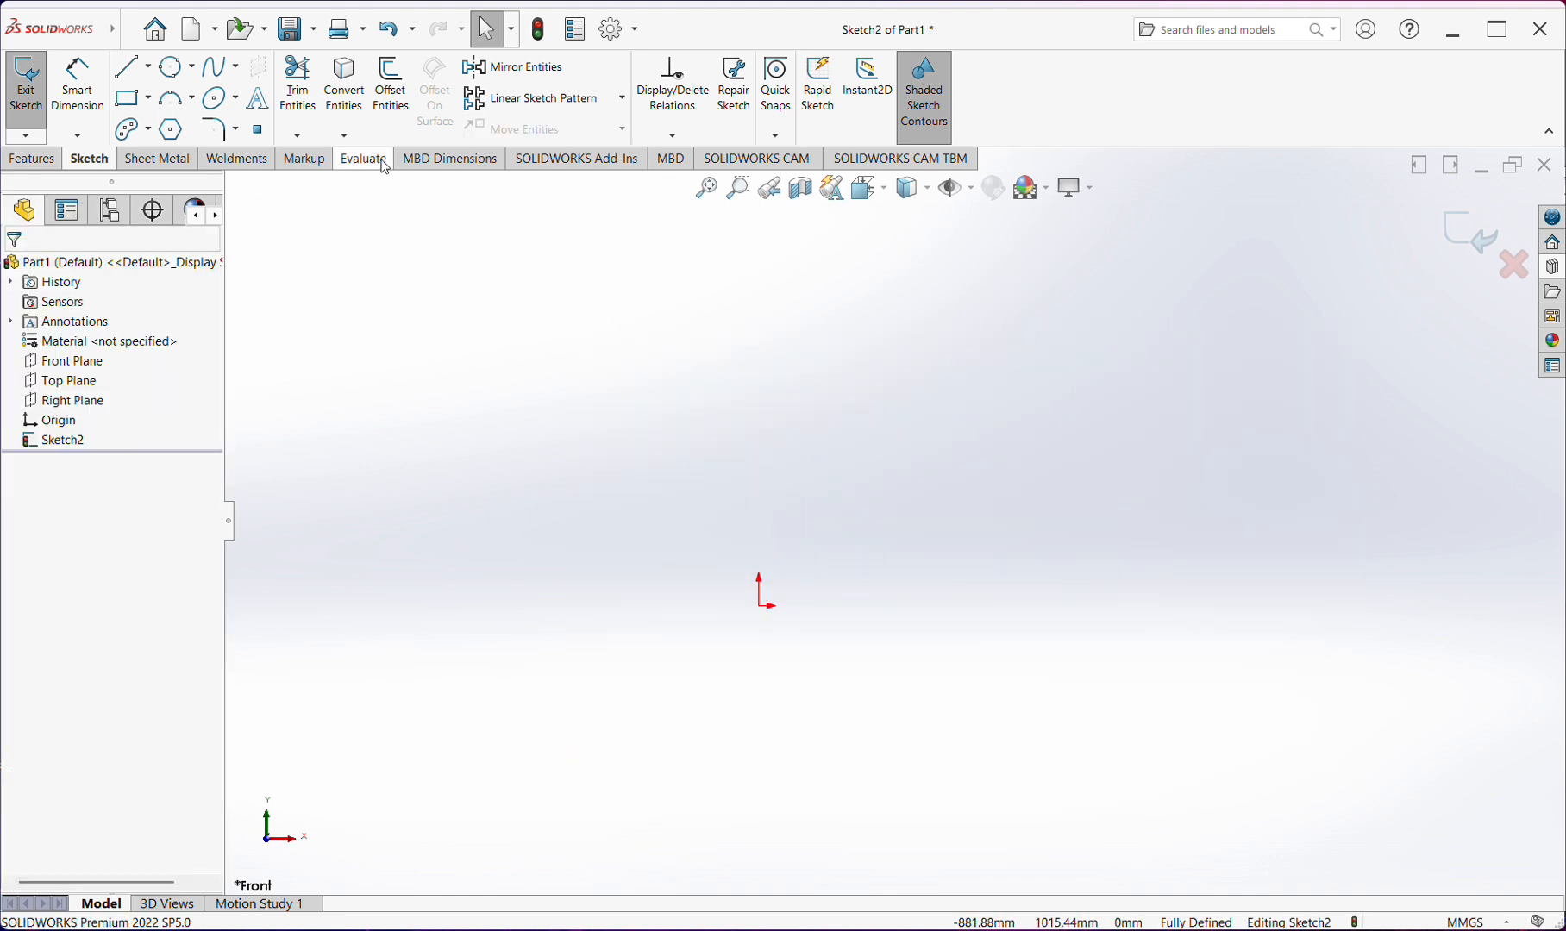
# Sketch a seven-sided, inscribed-circle polygon about 739 mm in diameter centered on the origin, and reduce it to 5 sides
pyautogui.click(172, 129)
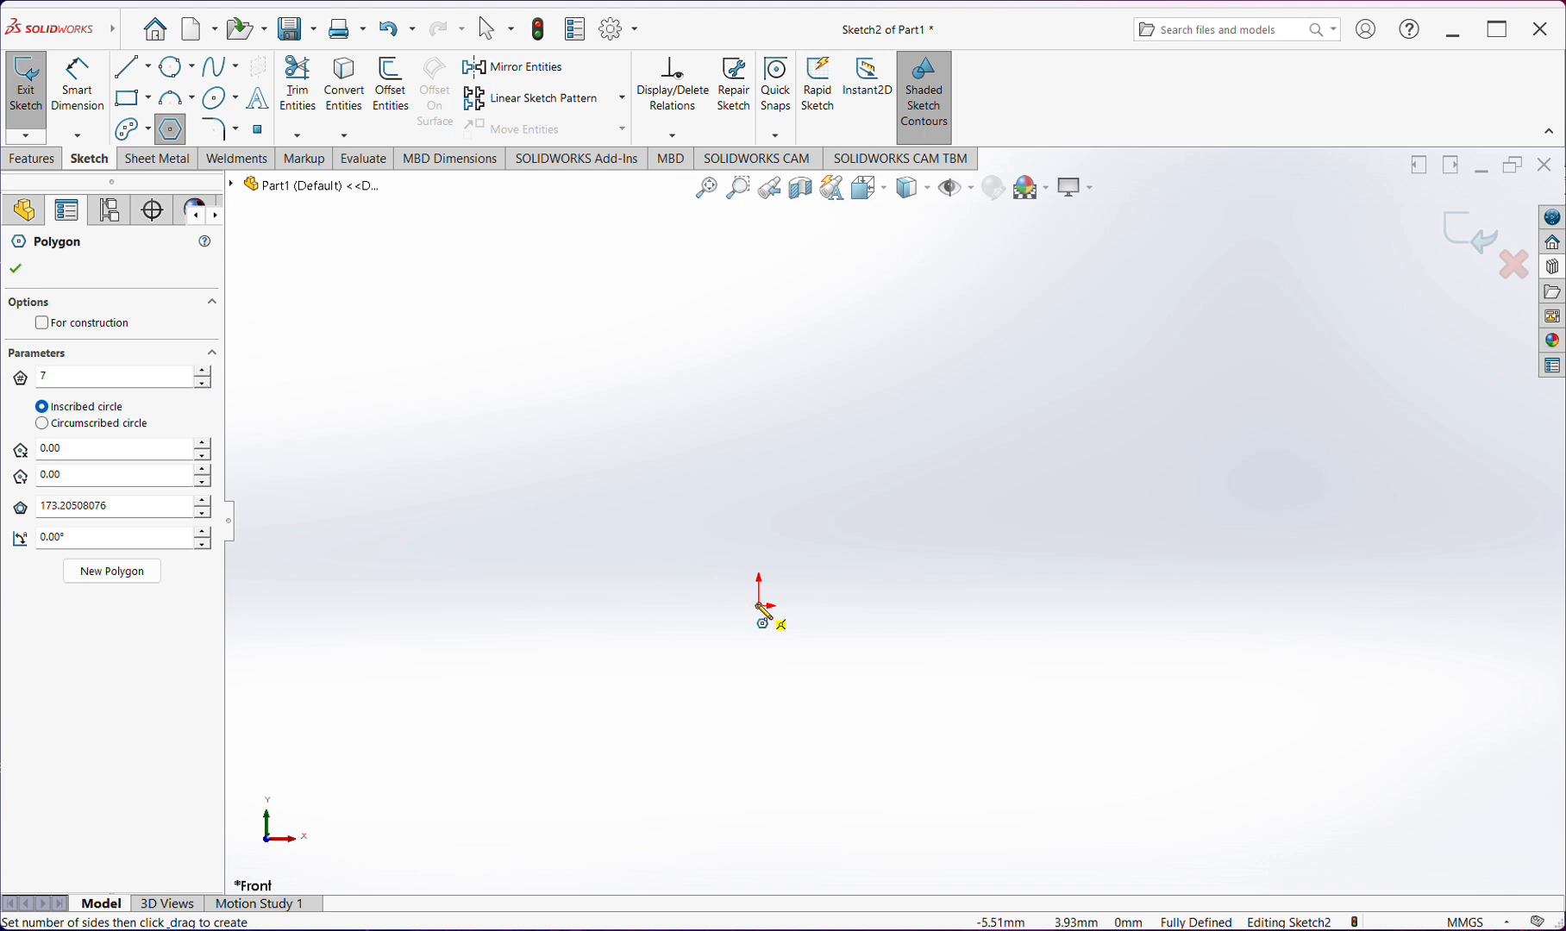
pyautogui.moveTo(762, 608); pyautogui.dragTo(901, 709)
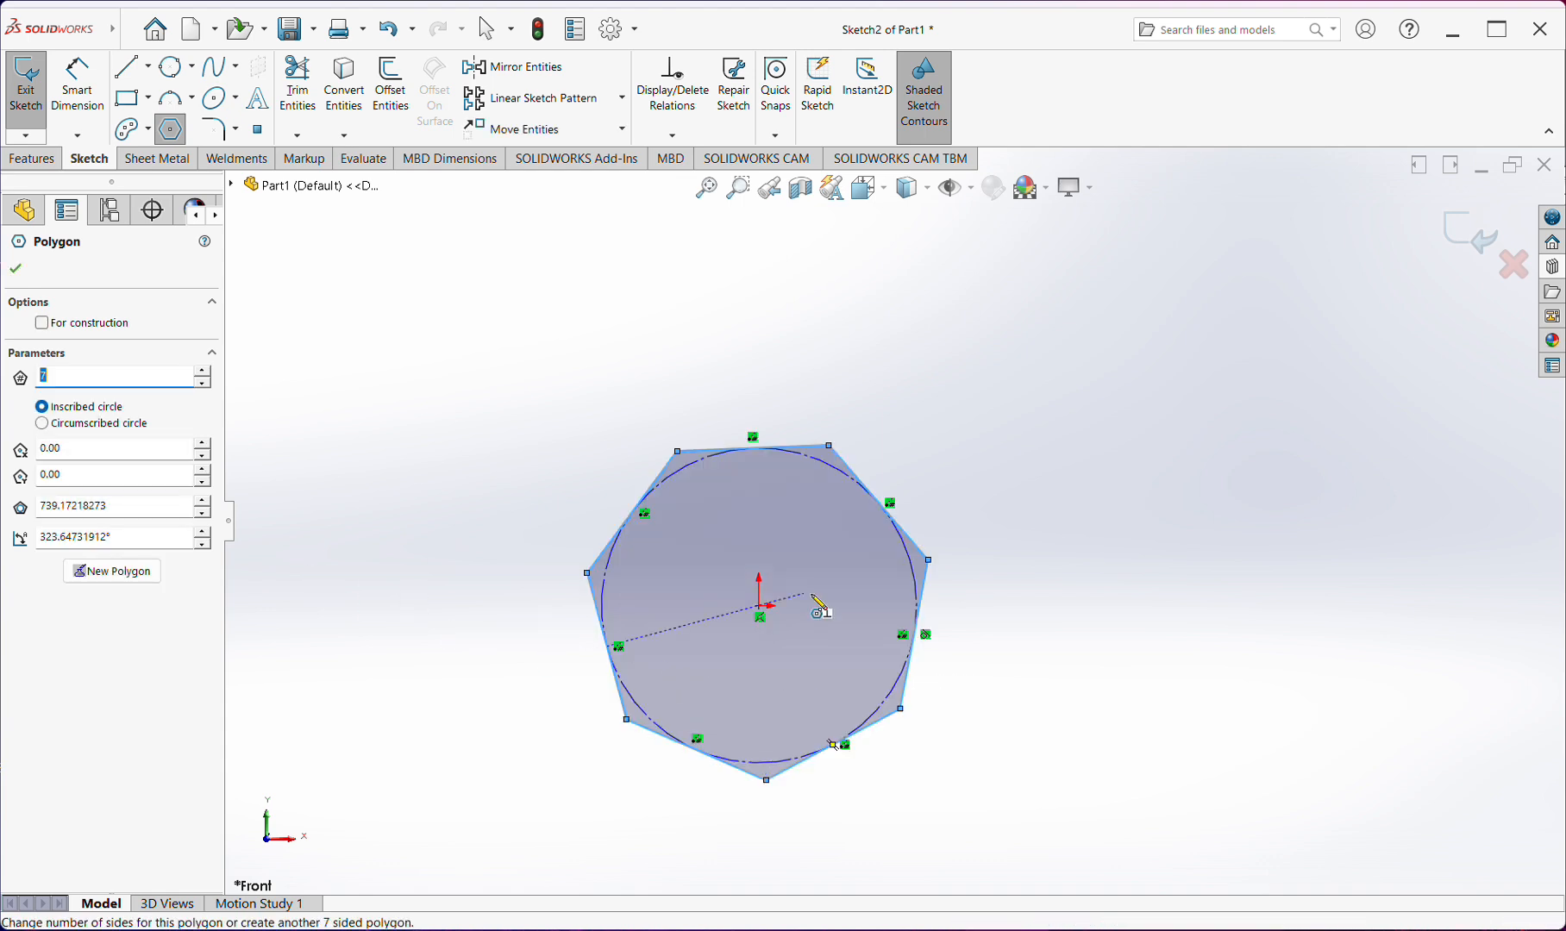
pyautogui.click(204, 385)
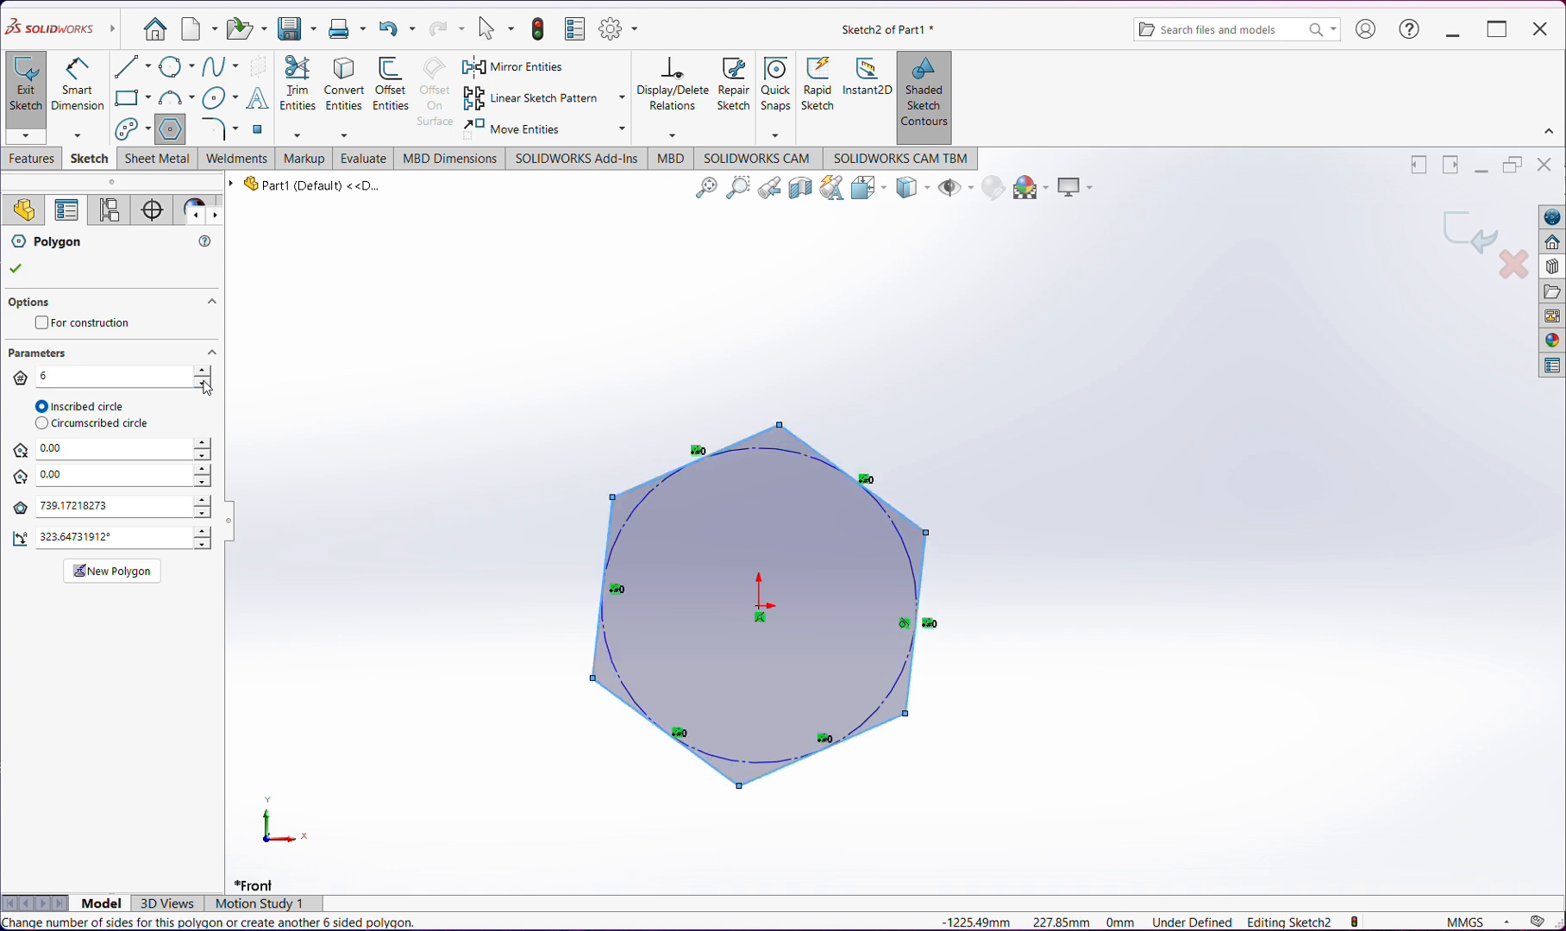
pyautogui.click(204, 385)
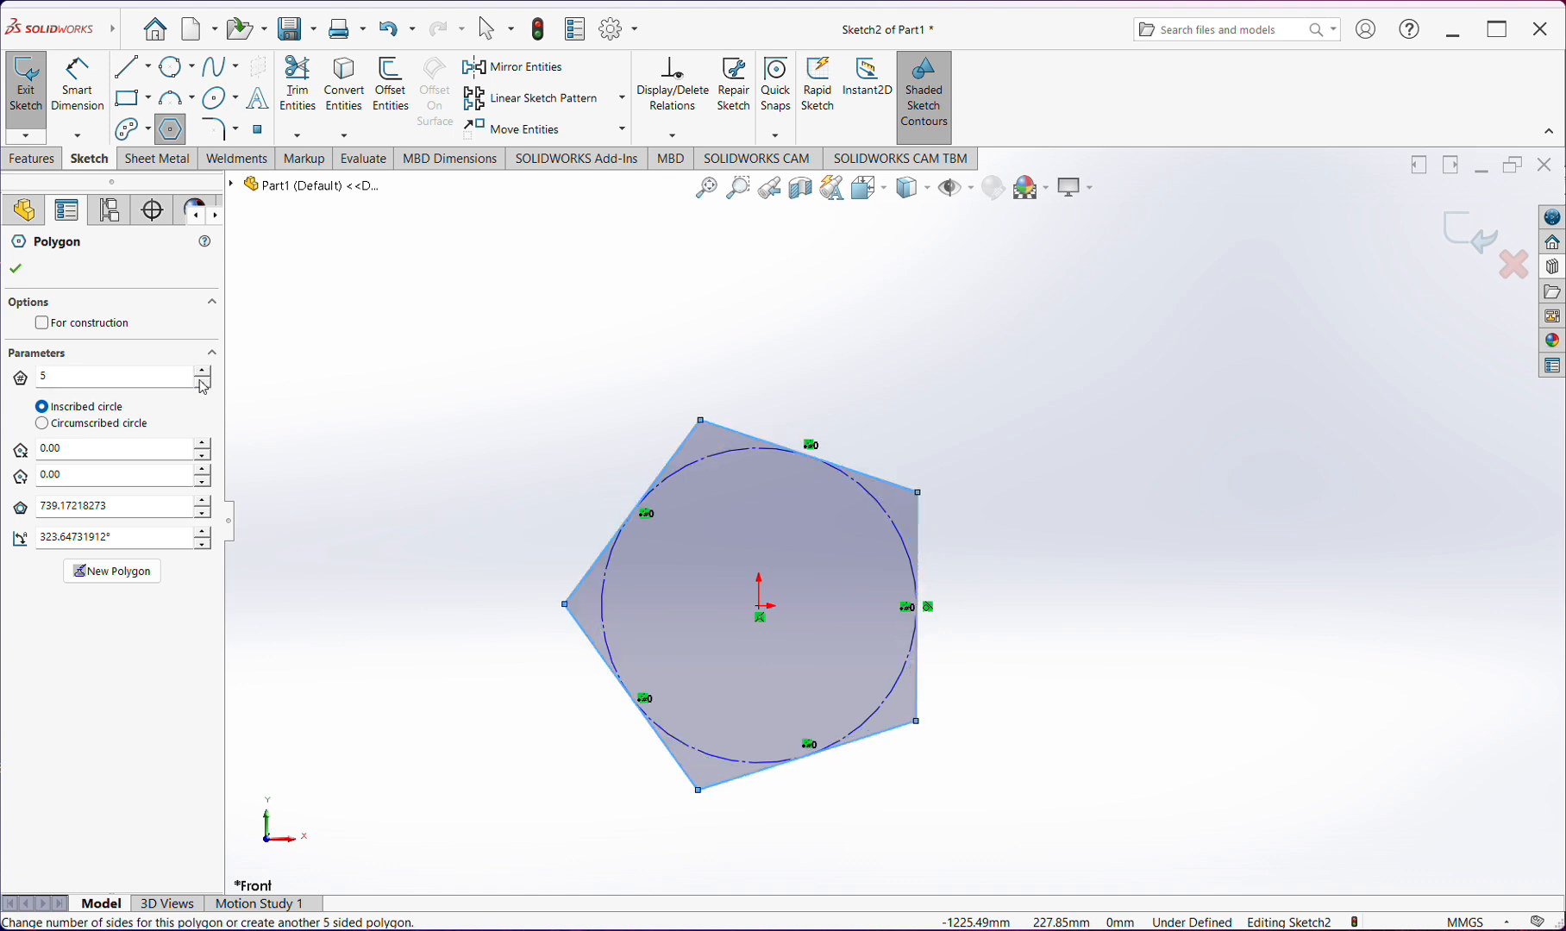
# Increase the polygon's number of sides to 15
pyautogui.click(203, 373)
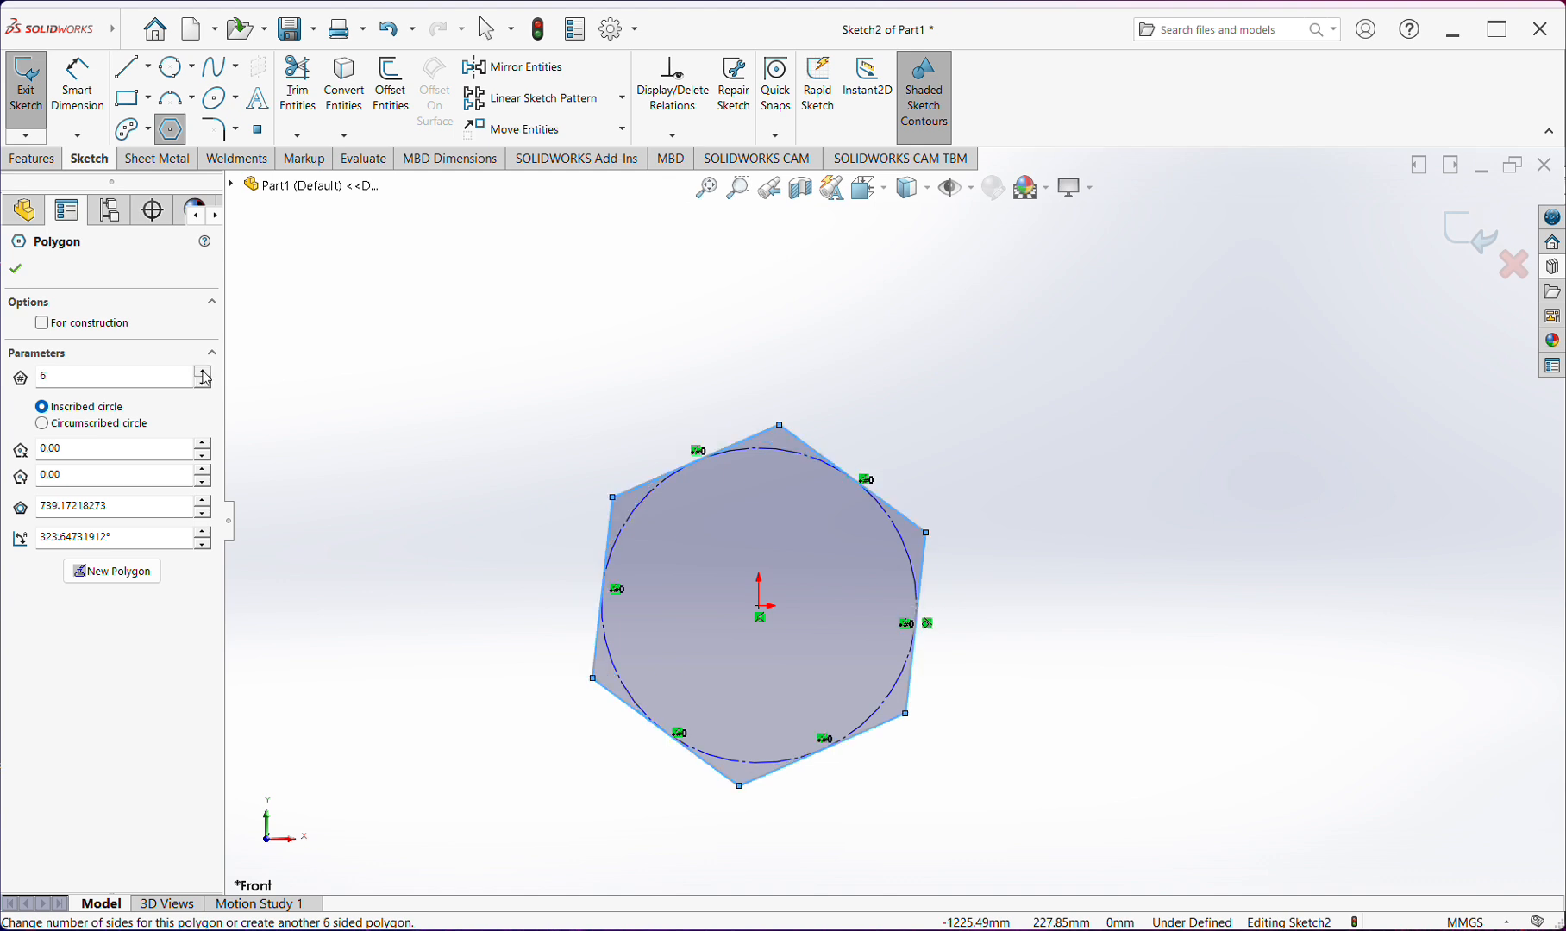
pyautogui.doubleClick(203, 372)
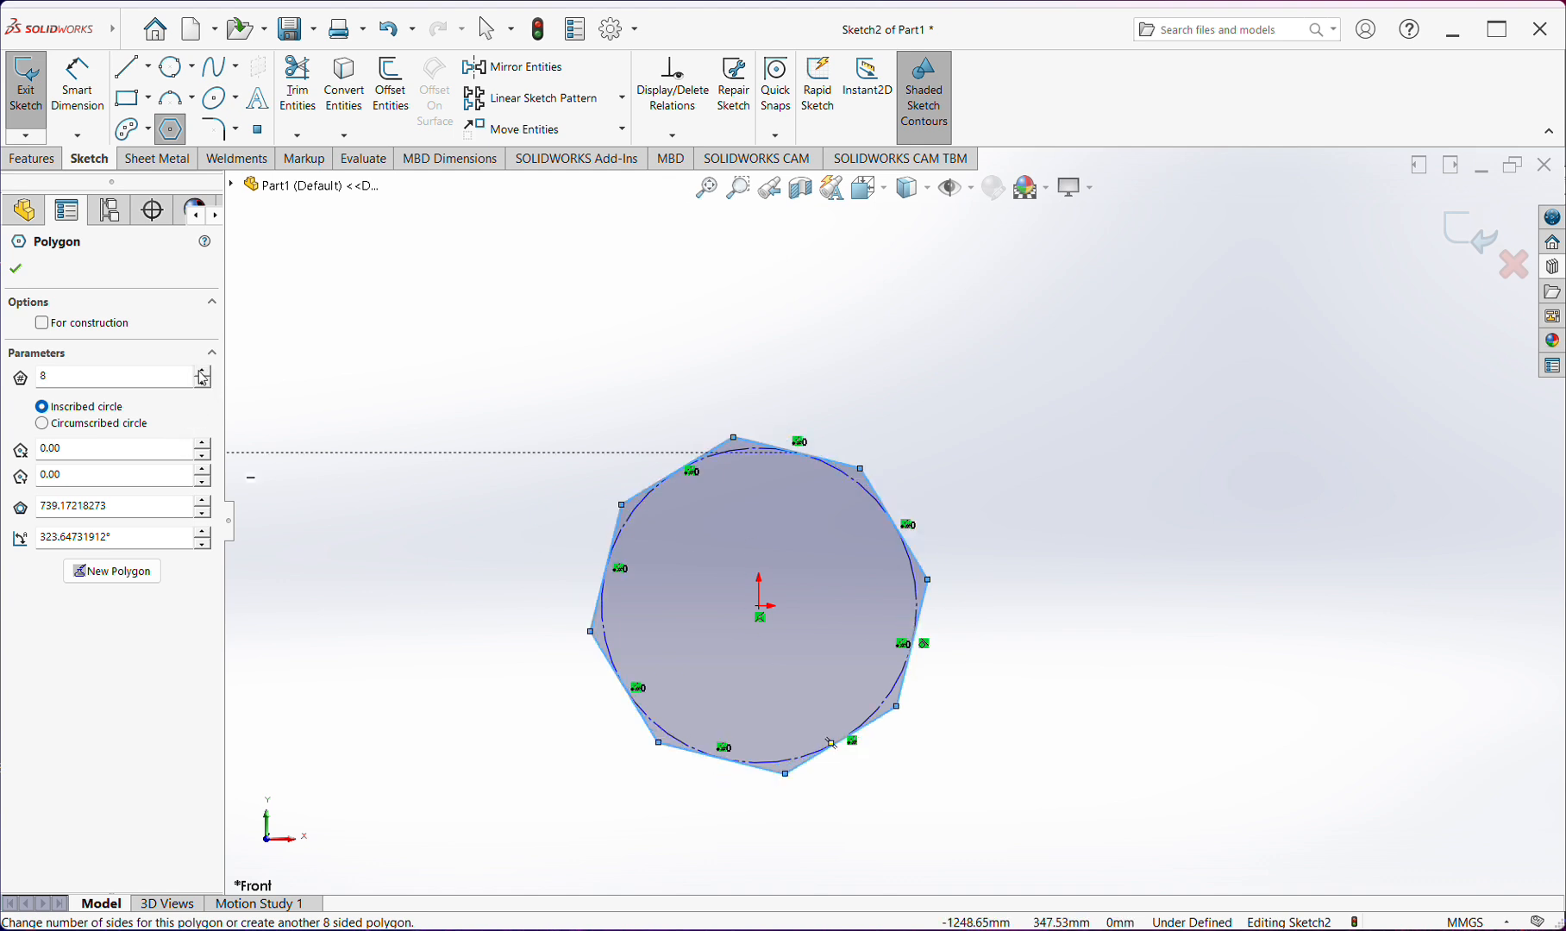
pyautogui.click(200, 372)
pyautogui.click(200, 372)
pyautogui.click(201, 372)
pyautogui.click(200, 372)
pyautogui.click(200, 372)
pyautogui.click(201, 372)
pyautogui.click(201, 372)
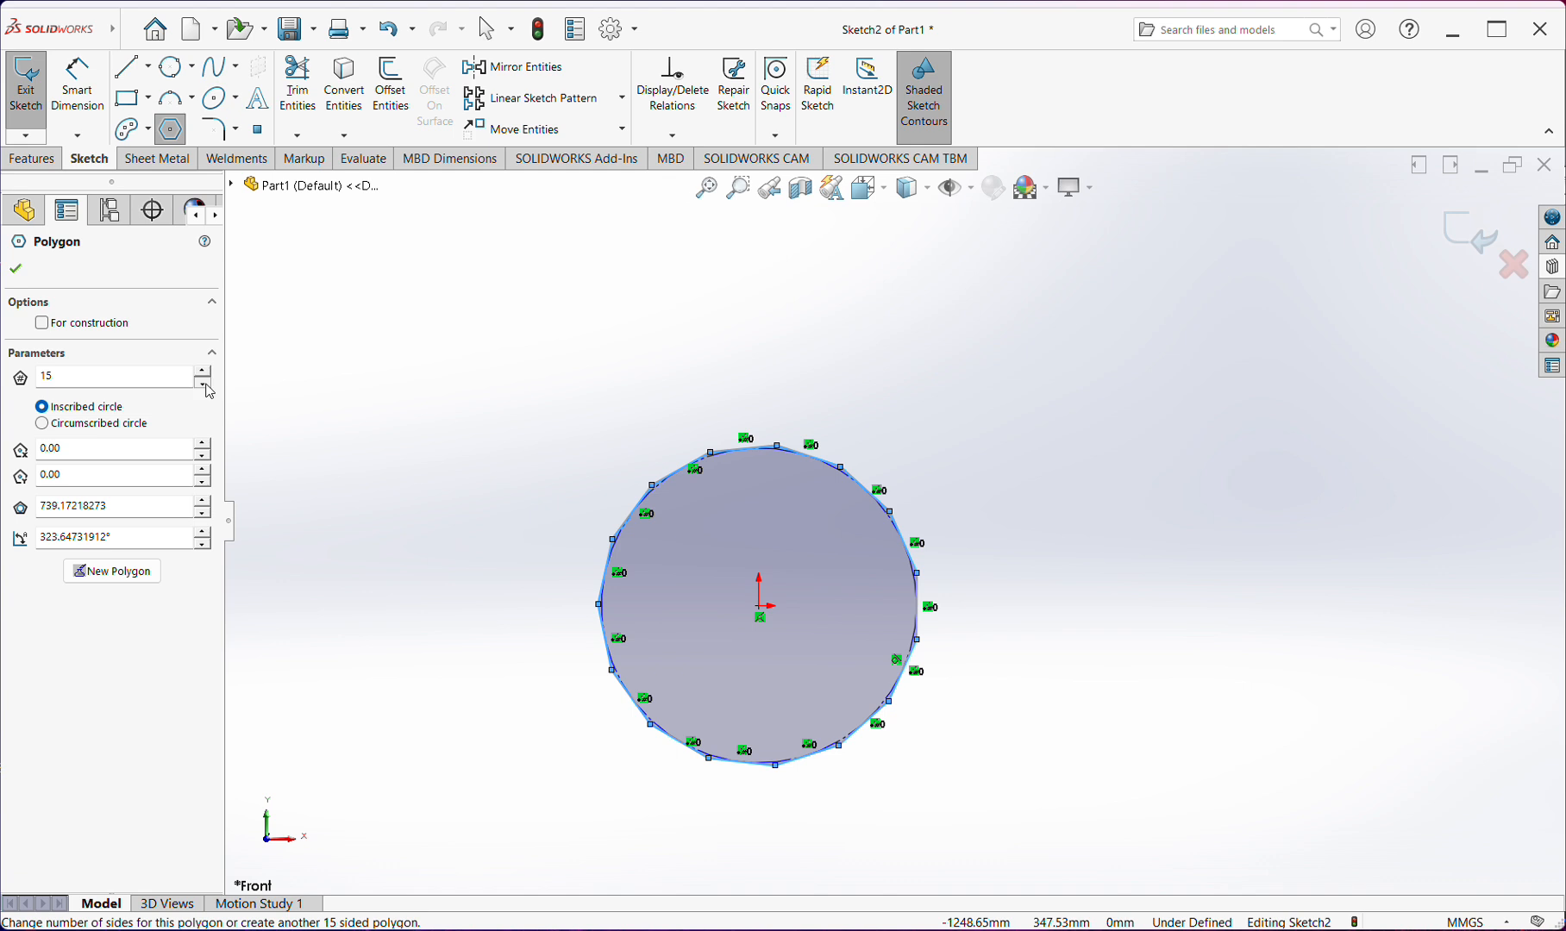
# Reduce the polygon's number of sides to 10
pyautogui.click(205, 385)
pyautogui.click(206, 384)
pyautogui.click(205, 384)
pyautogui.click(205, 384)
pyautogui.doubleClick(97, 383)
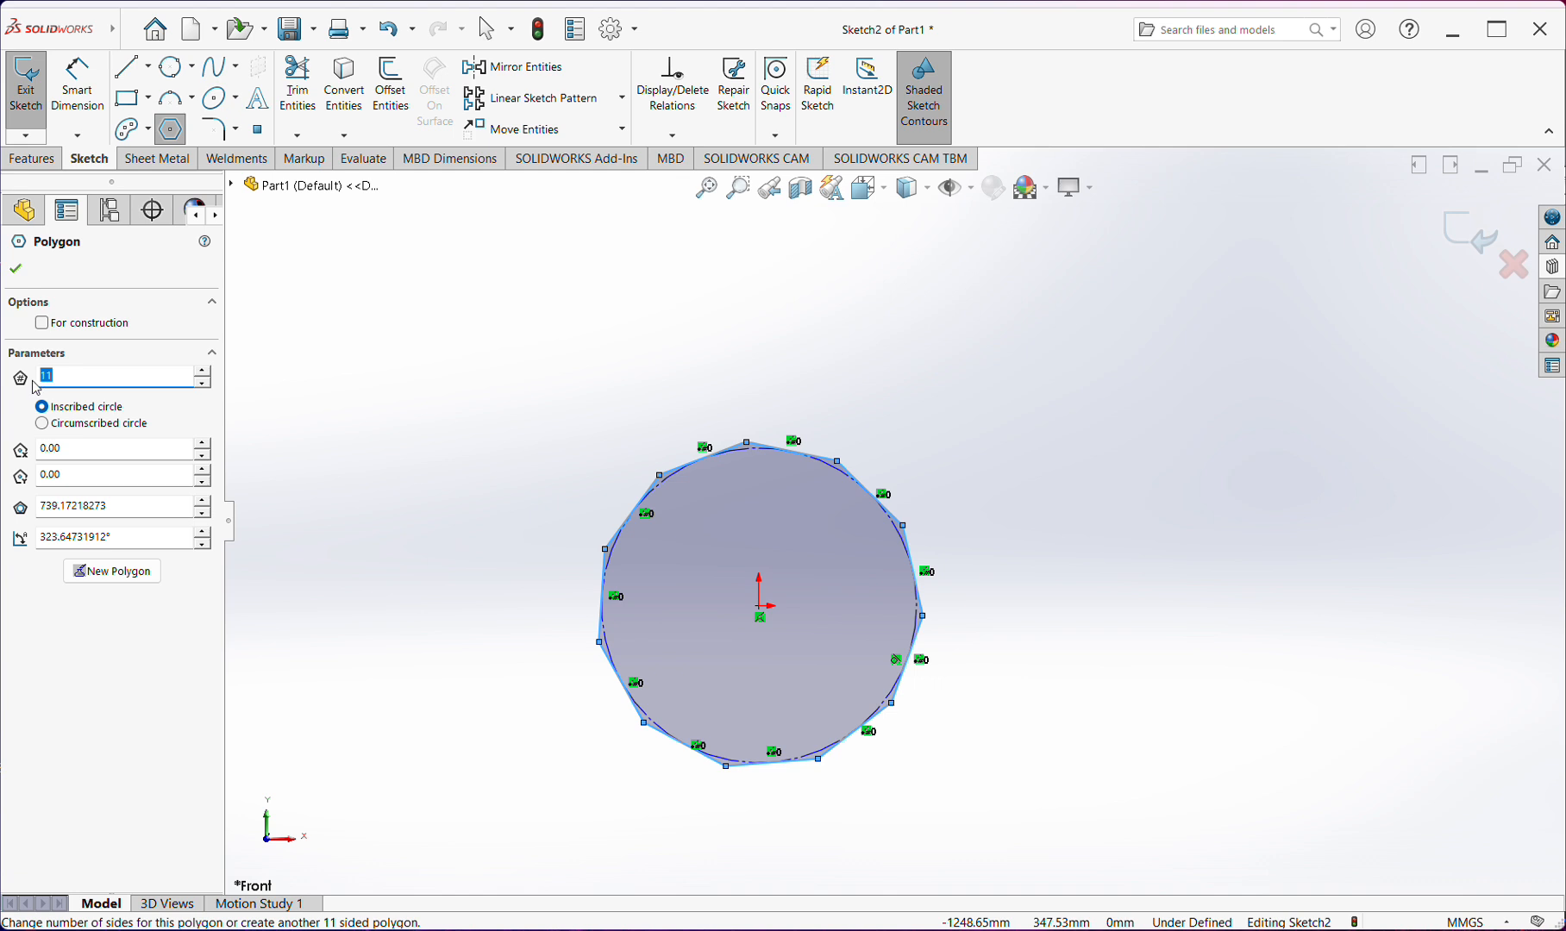
pyautogui.write('00')
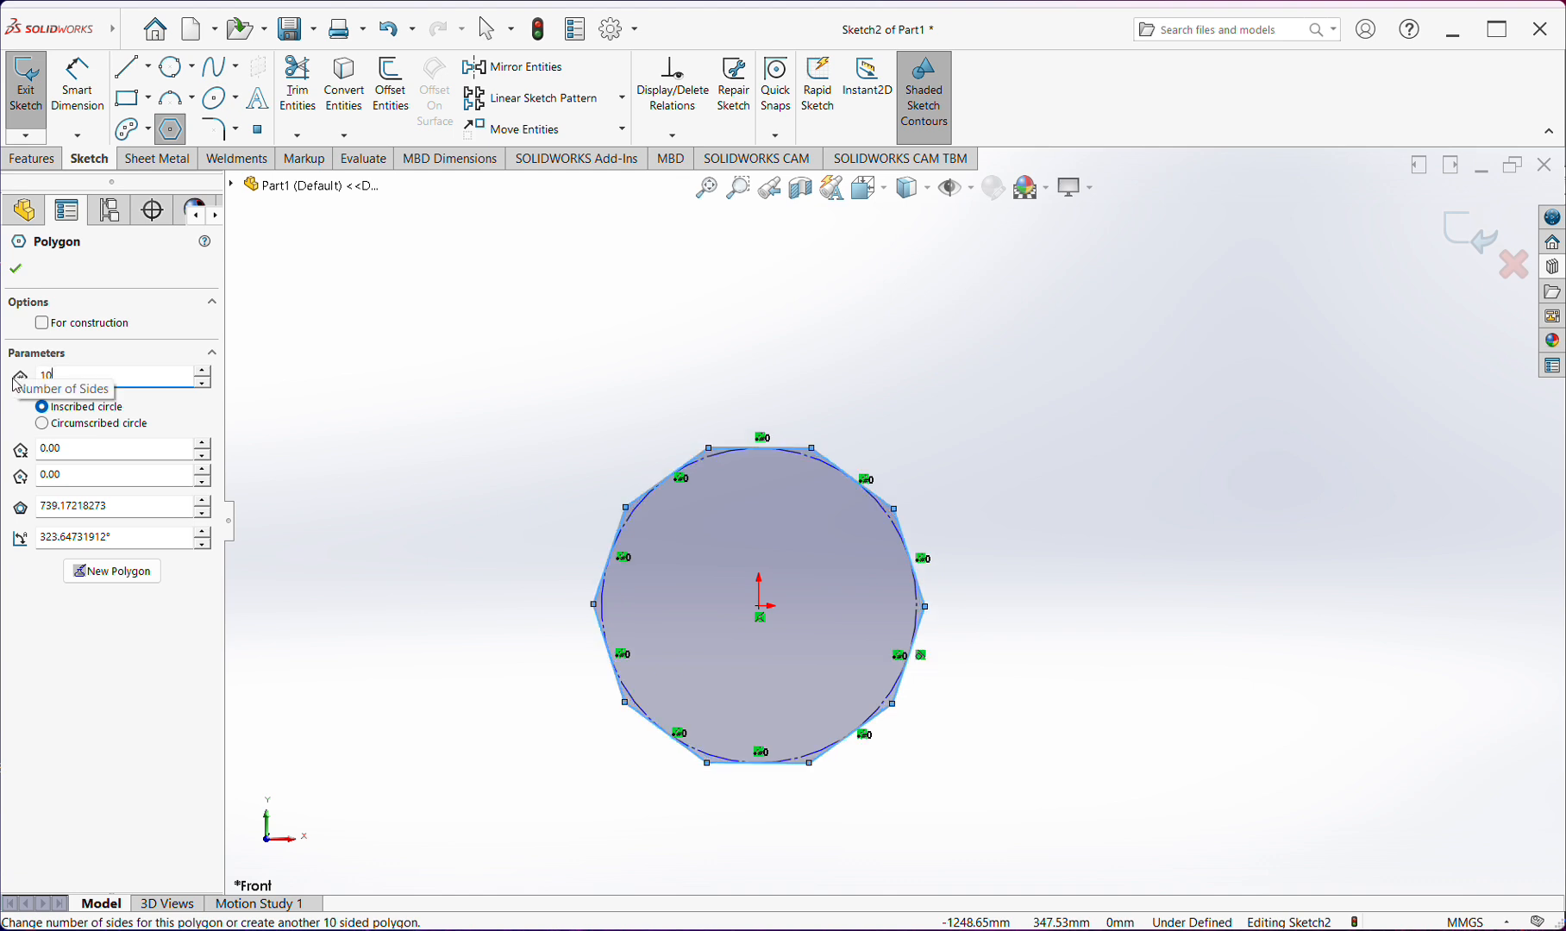
# Raise the polygon's number of sides to 40 and finish the polygon
pyautogui.click(201, 369)
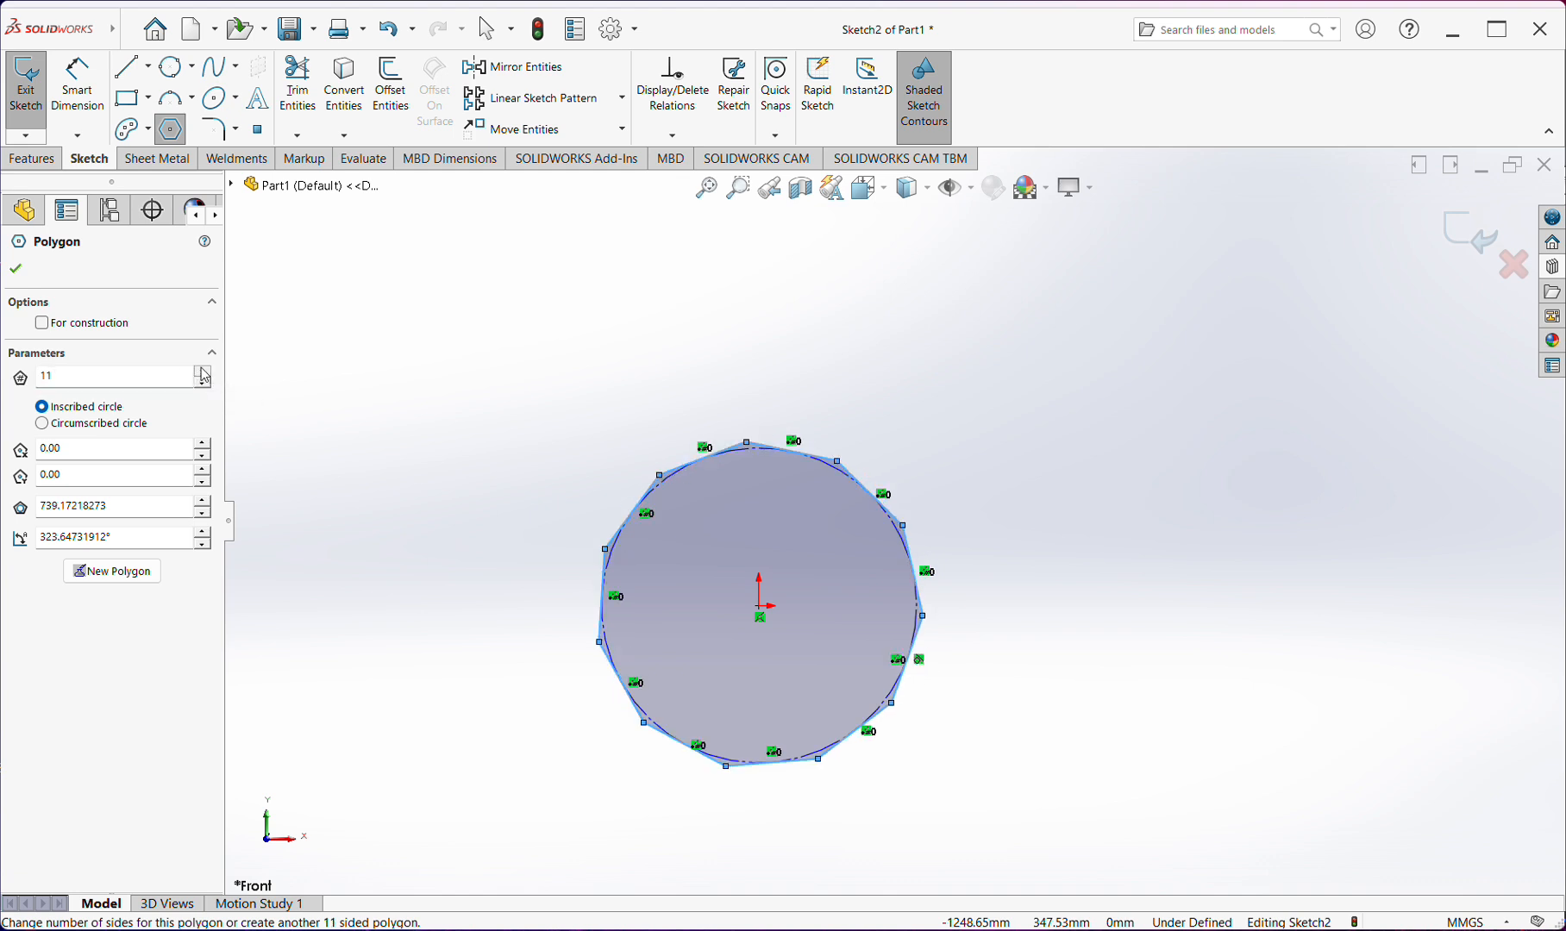
pyautogui.click(201, 369)
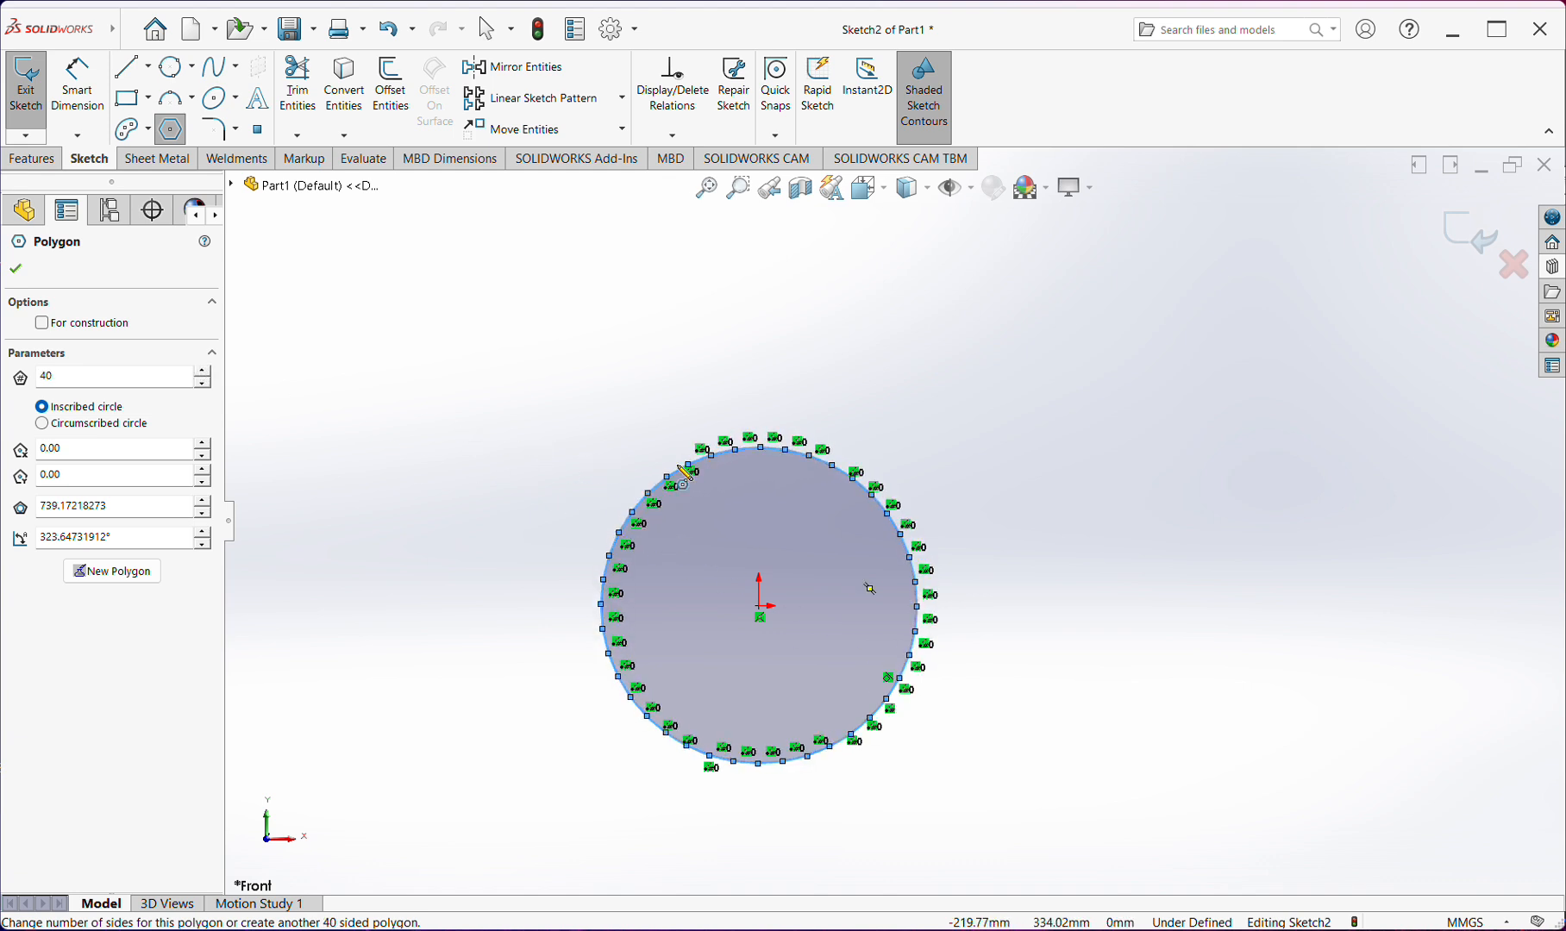
pyautogui.scroll(-4, 664, 464)
pyautogui.scroll(6, 725, 487)
pyautogui.scroll(-1, 875, 582)
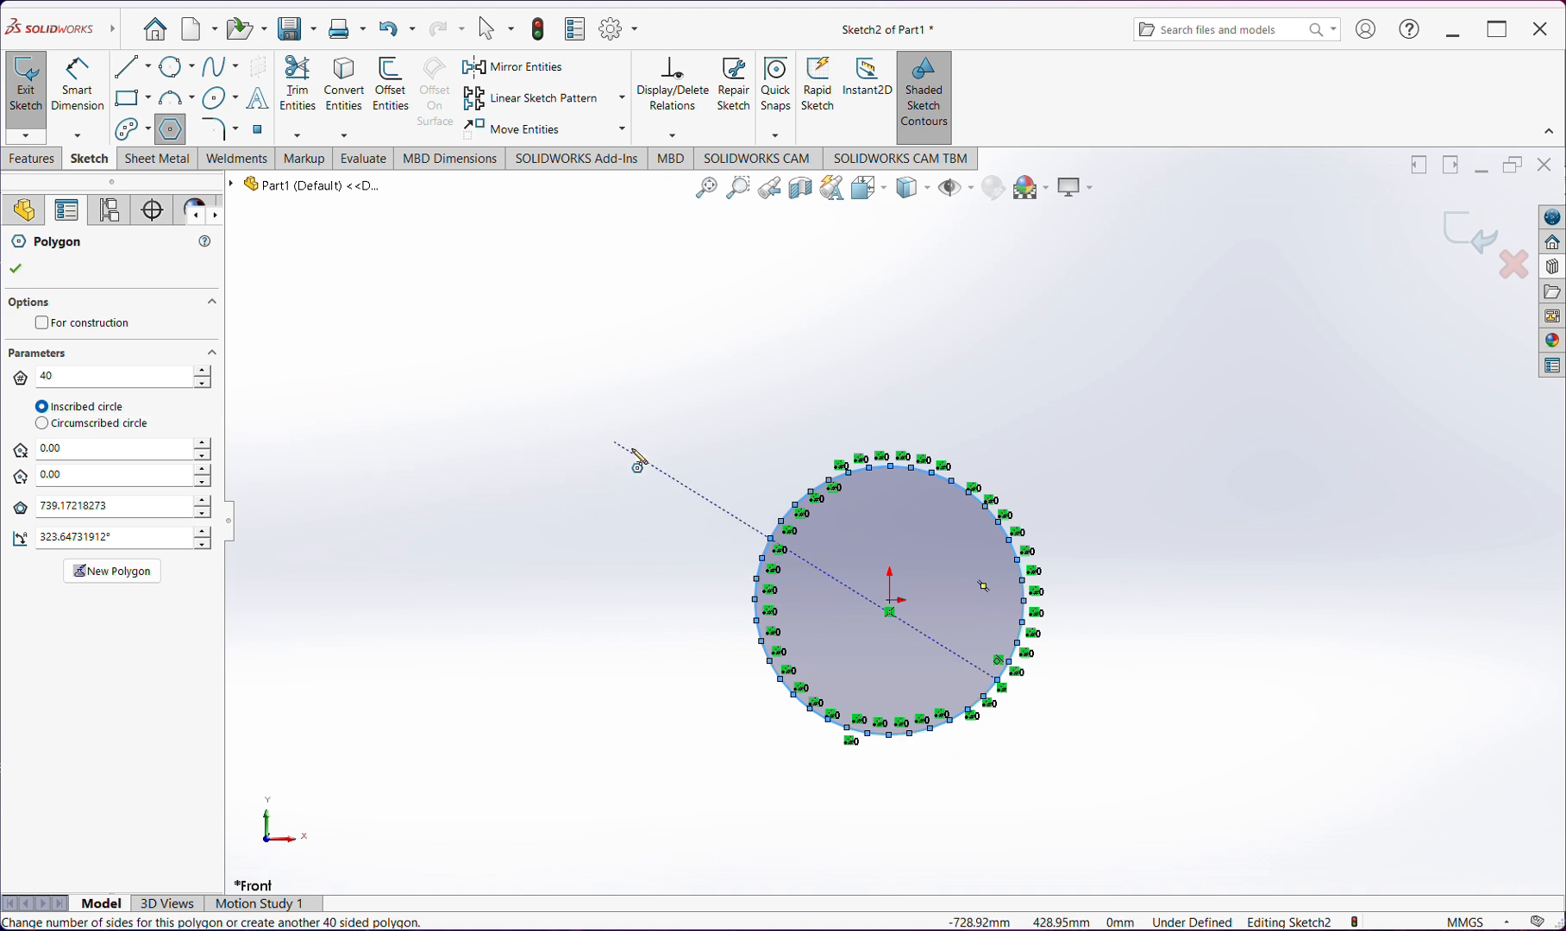
pyautogui.press('Escape')
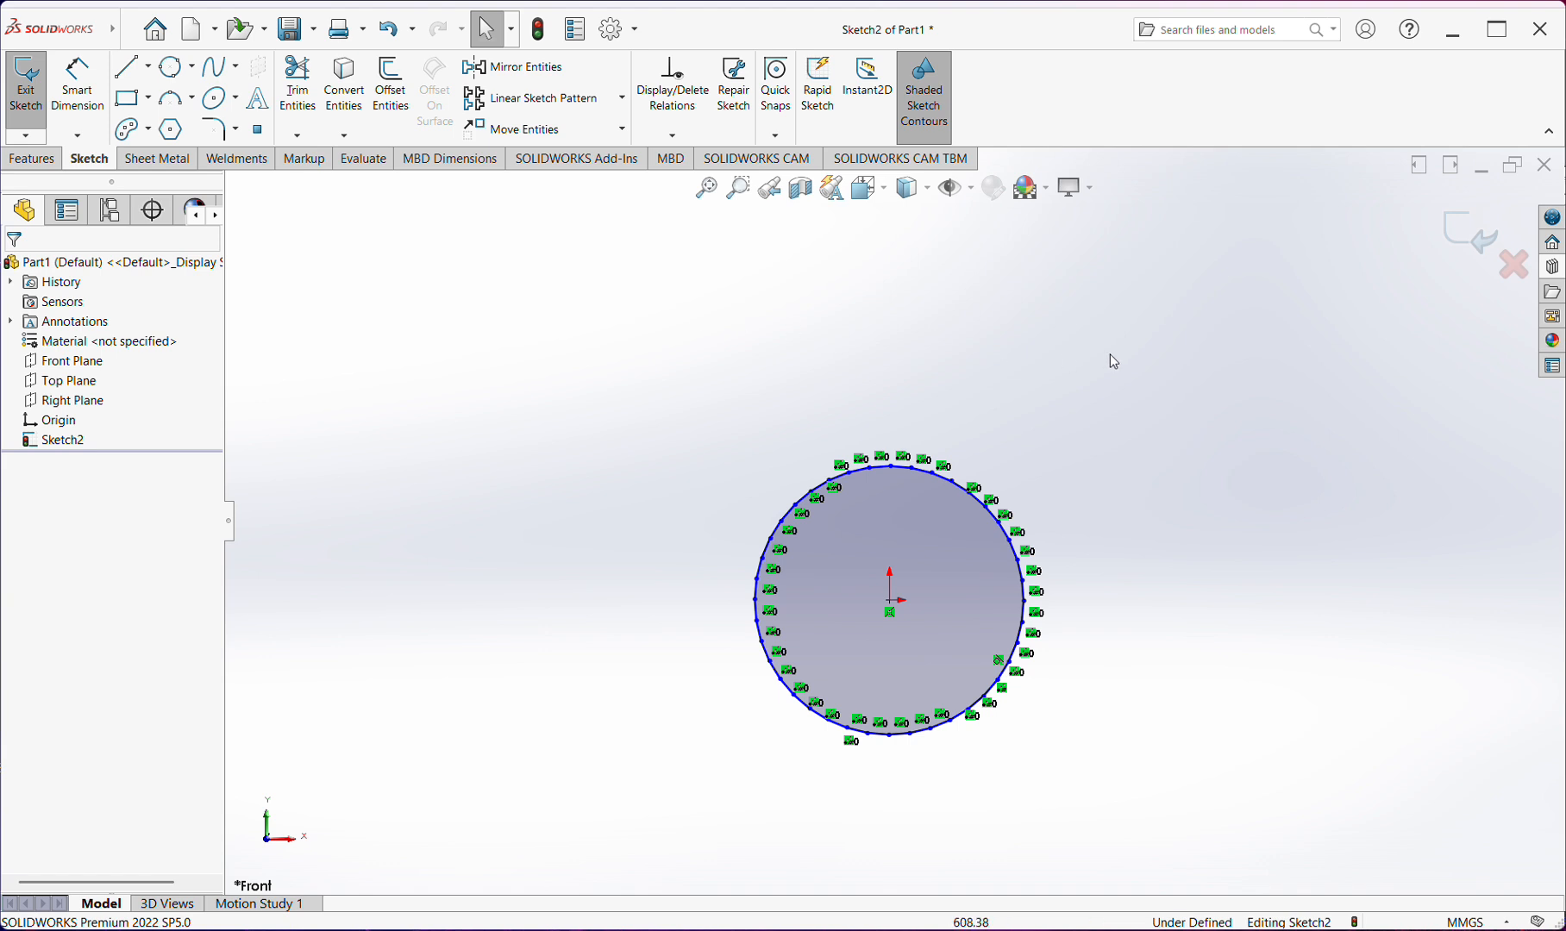
# Delete the 40-sided polygon with its construction circle and relations
pyautogui.moveTo(1113, 362); pyautogui.dragTo(563, 856)
pyautogui.press('Delete')
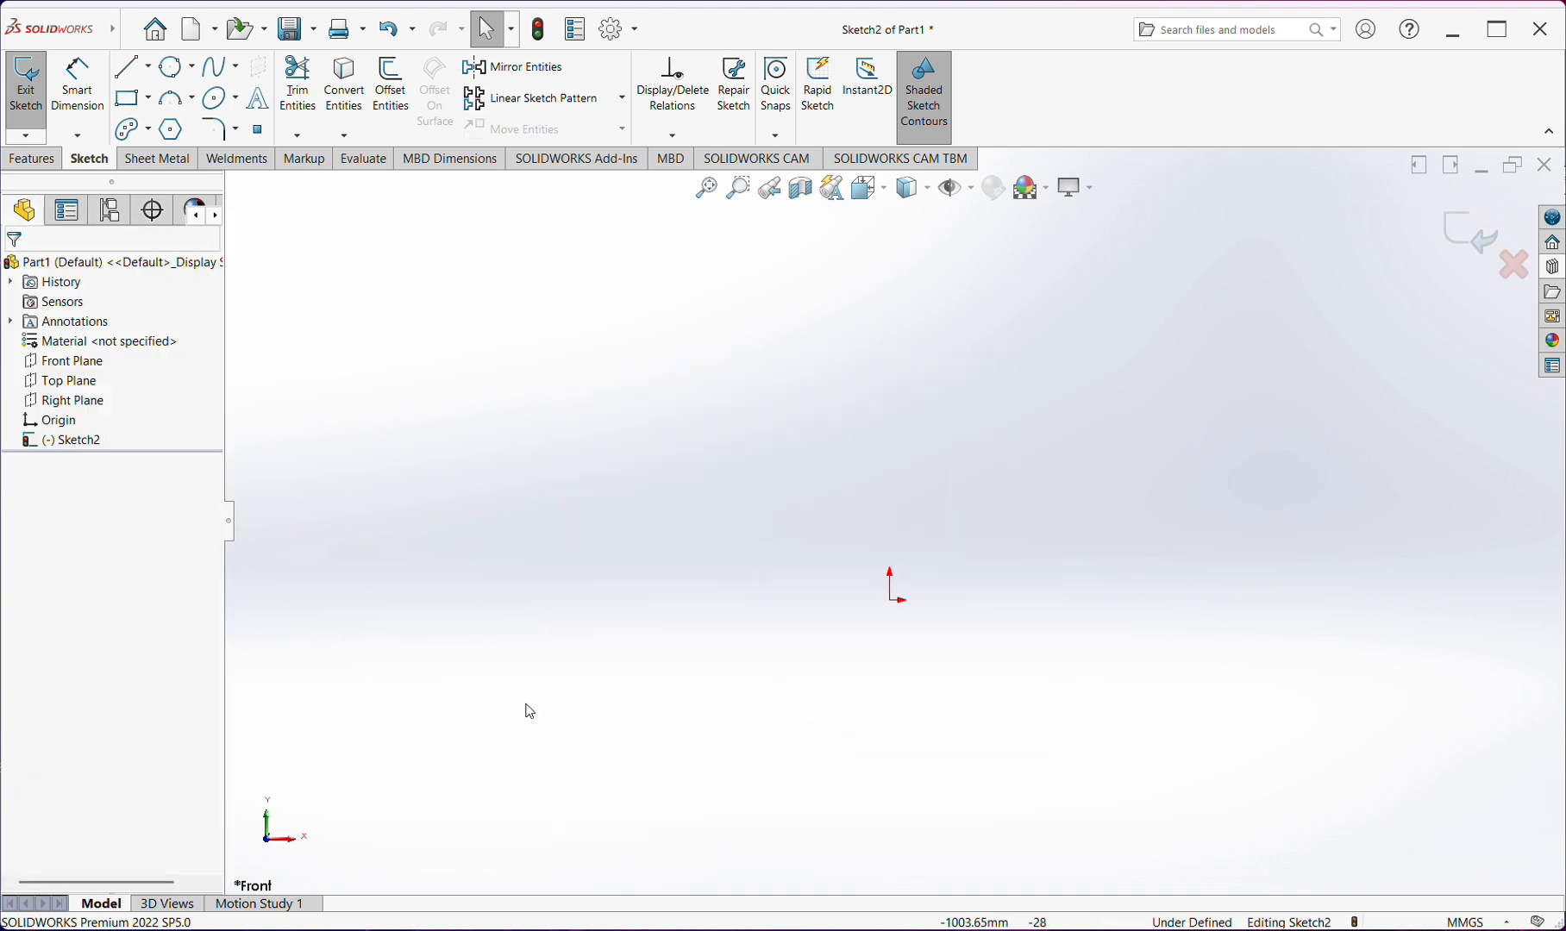
# Sketch a freeform spline from the origin, looping clockwise to its right, crossing below to its left and coiling inward at the upper left
pyautogui.click(236, 67)
pyautogui.click(244, 97)
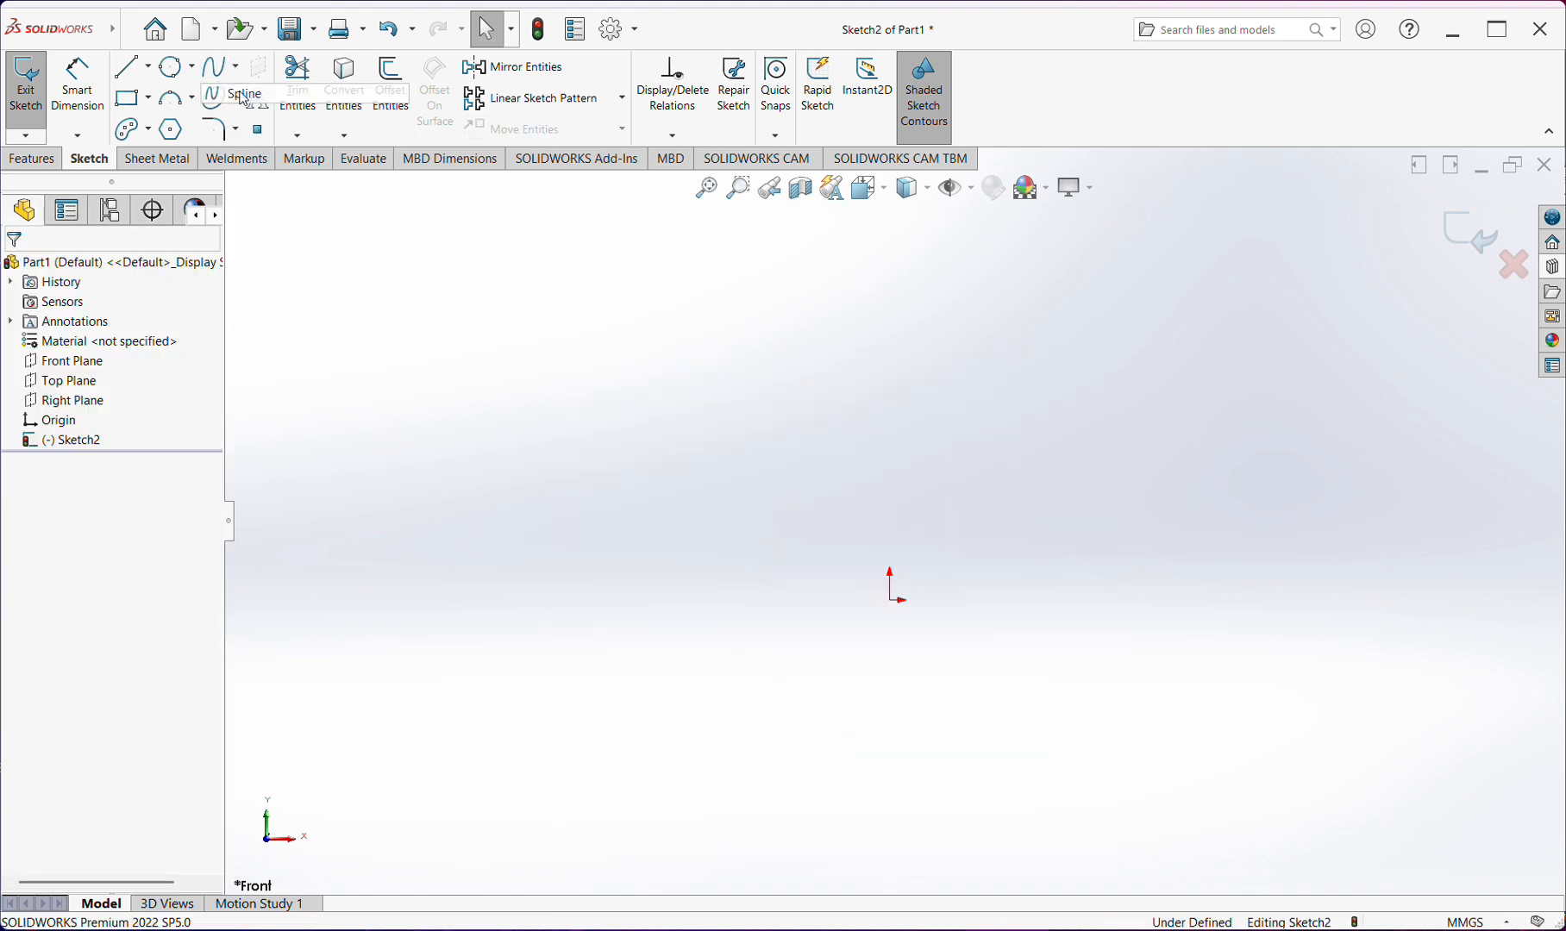
pyautogui.click(891, 600)
pyautogui.click(992, 351)
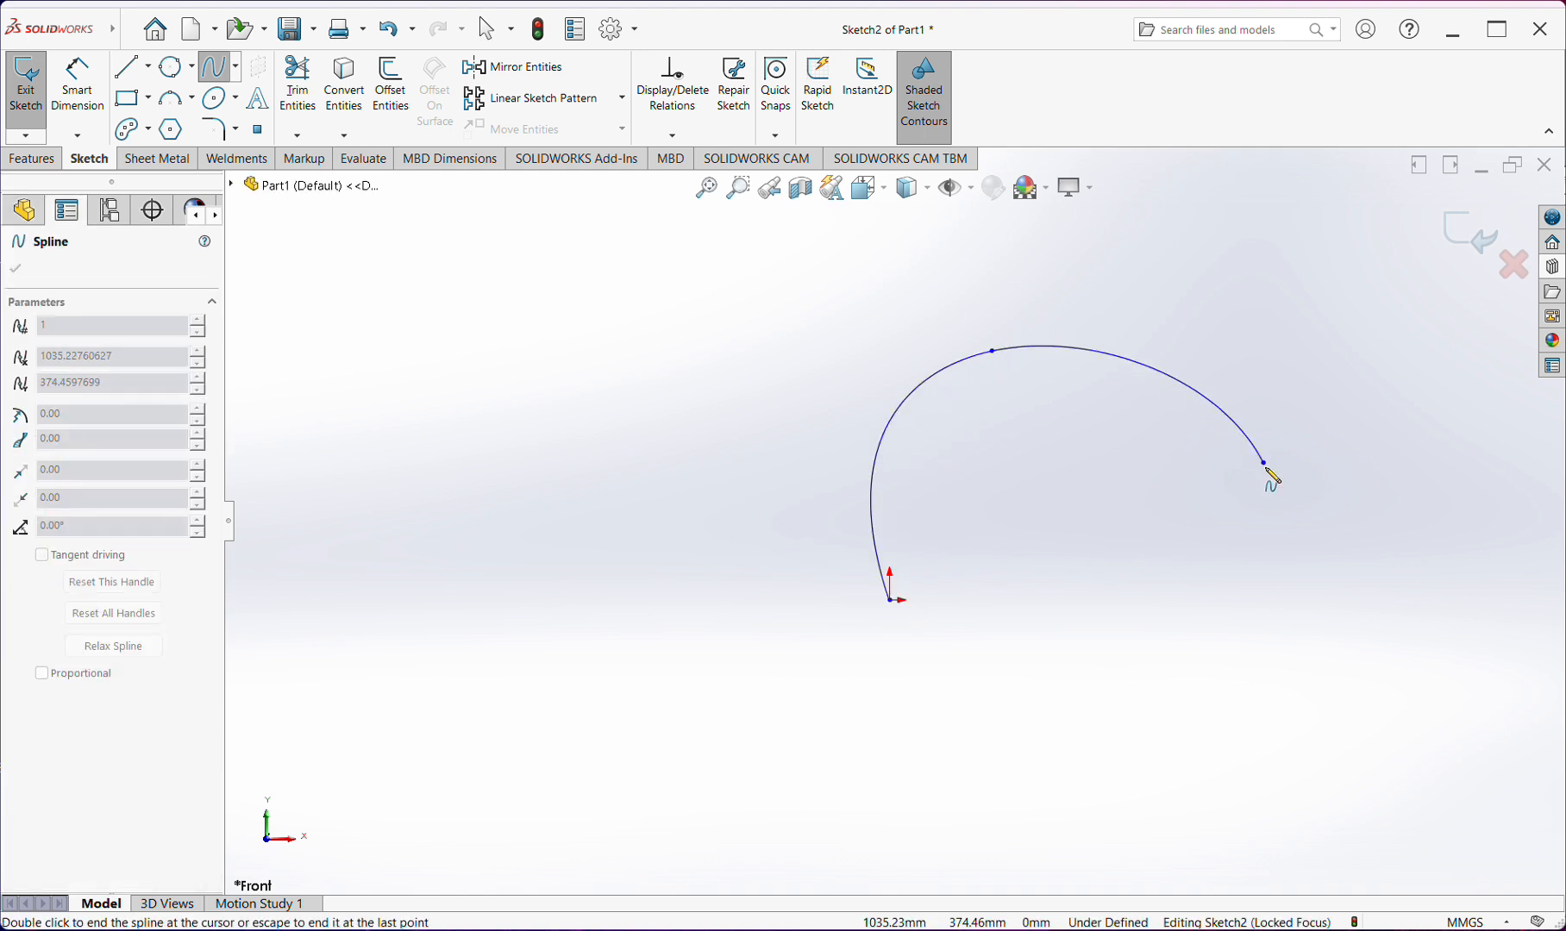
pyautogui.click(1264, 463)
pyautogui.click(1138, 714)
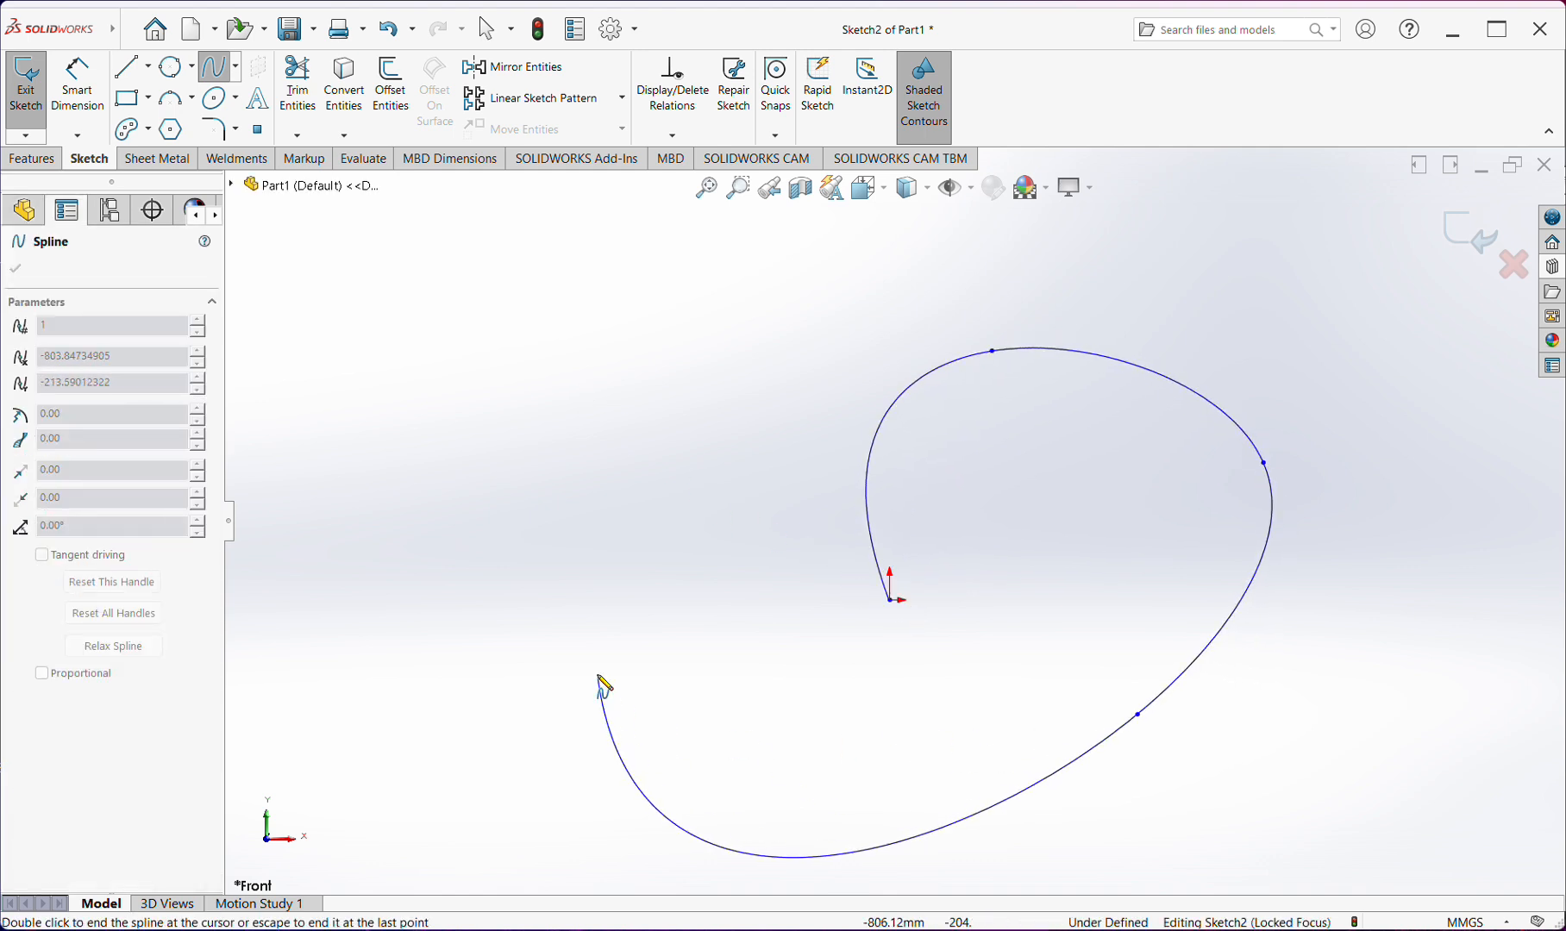
pyautogui.click(610, 582)
pyautogui.click(494, 645)
pyautogui.click(695, 347)
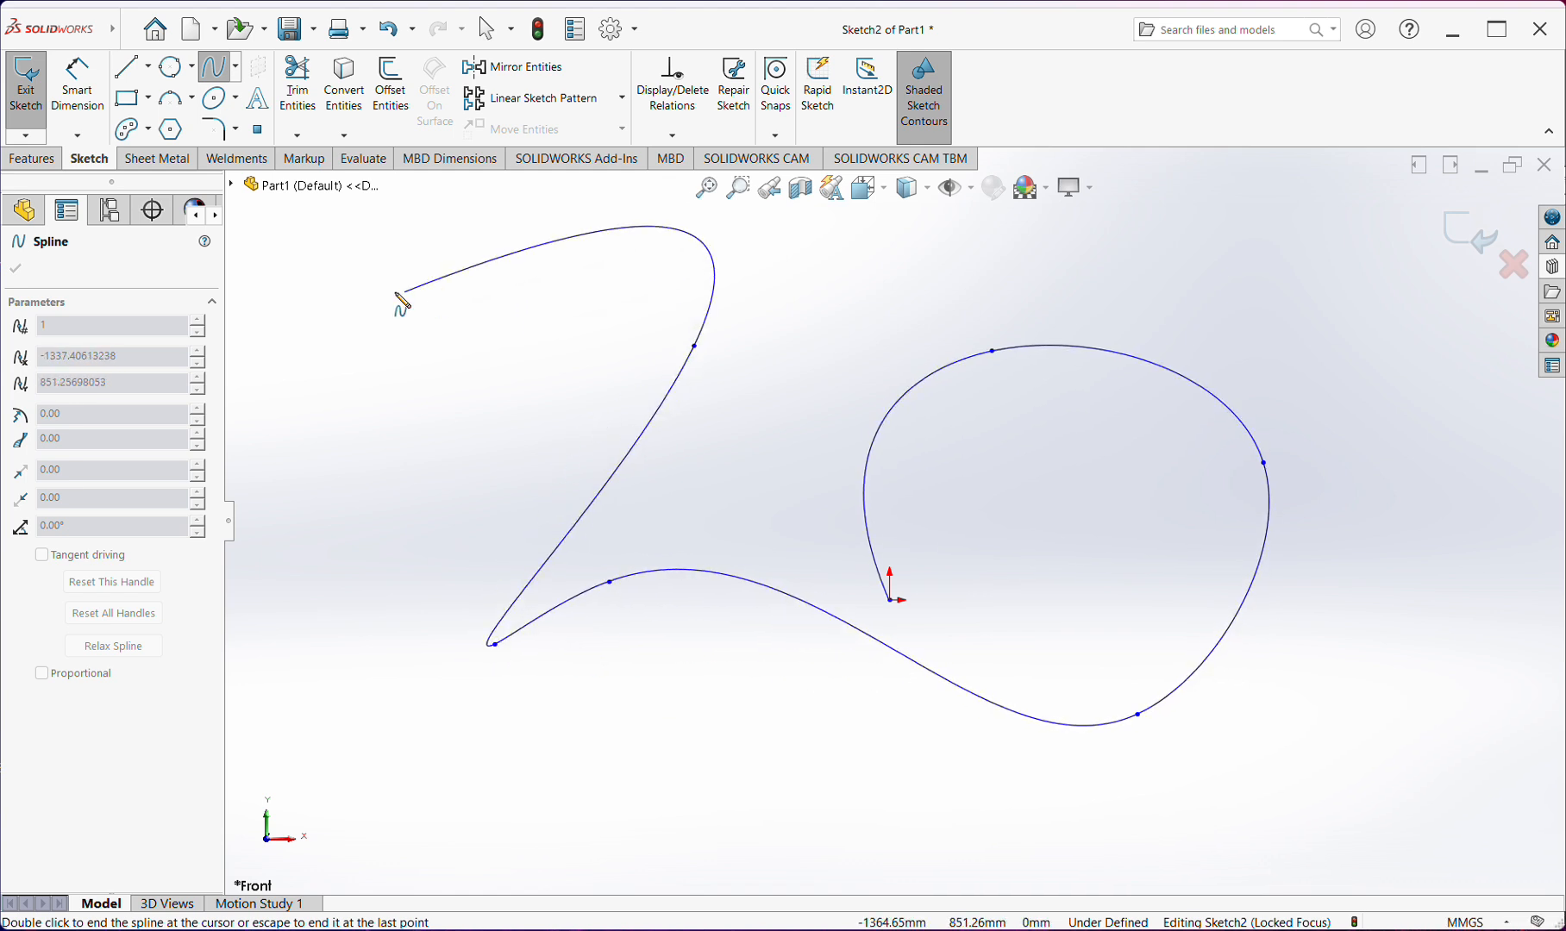
pyautogui.click(363, 296)
pyautogui.click(542, 494)
pyautogui.click(602, 383)
pyautogui.click(494, 359)
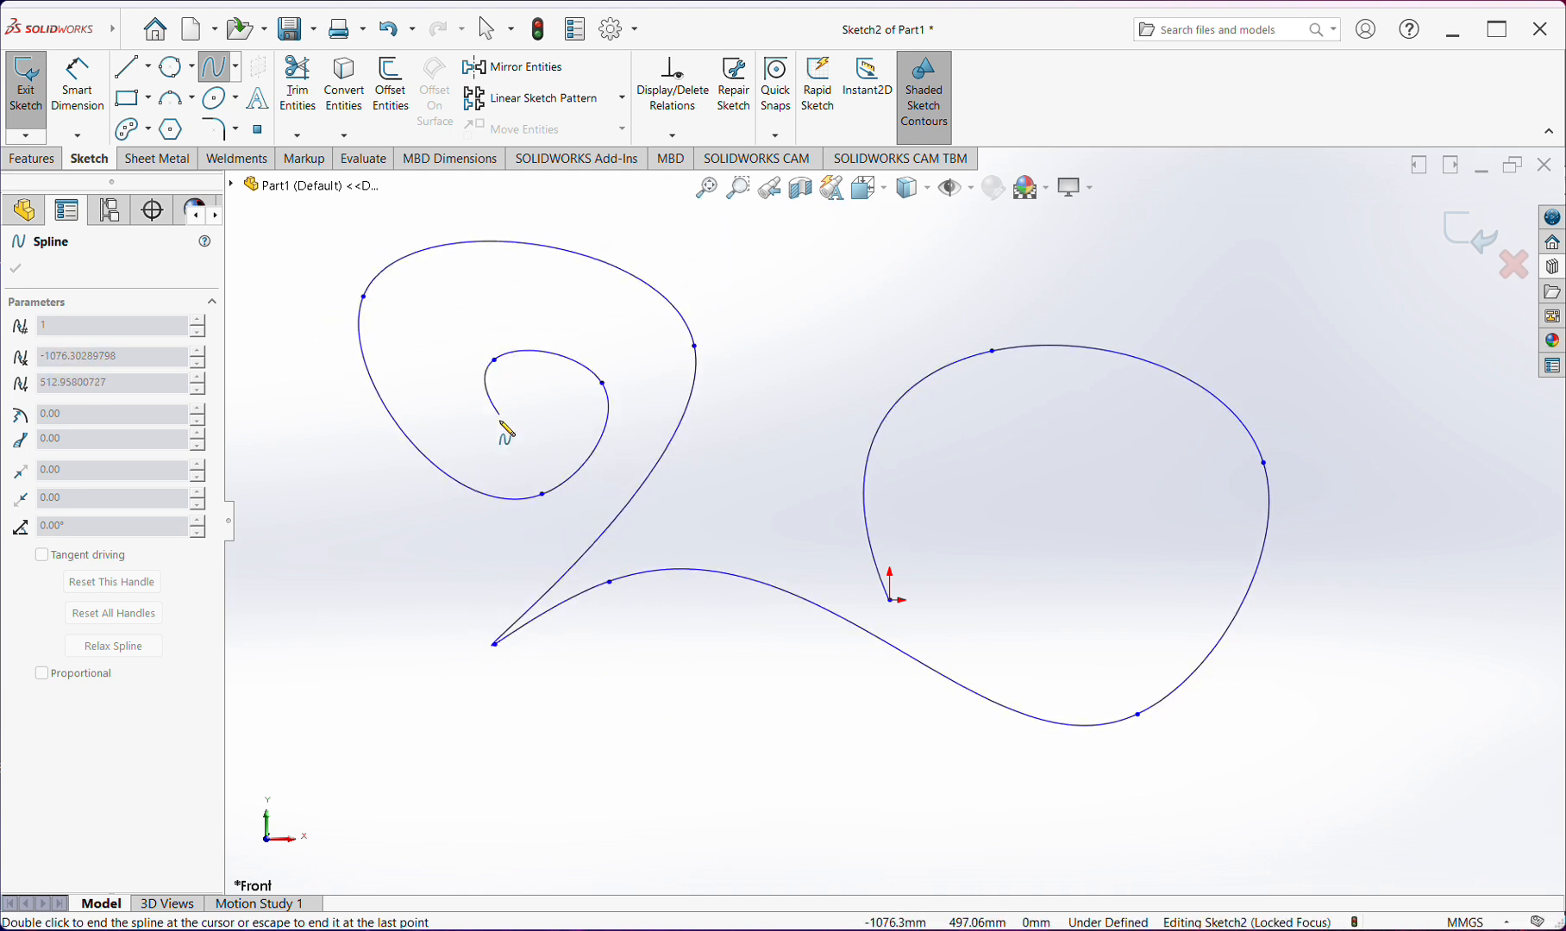
pyautogui.click(504, 448)
pyautogui.click(425, 356)
pyautogui.click(558, 297)
pyautogui.doubleClick(585, 363)
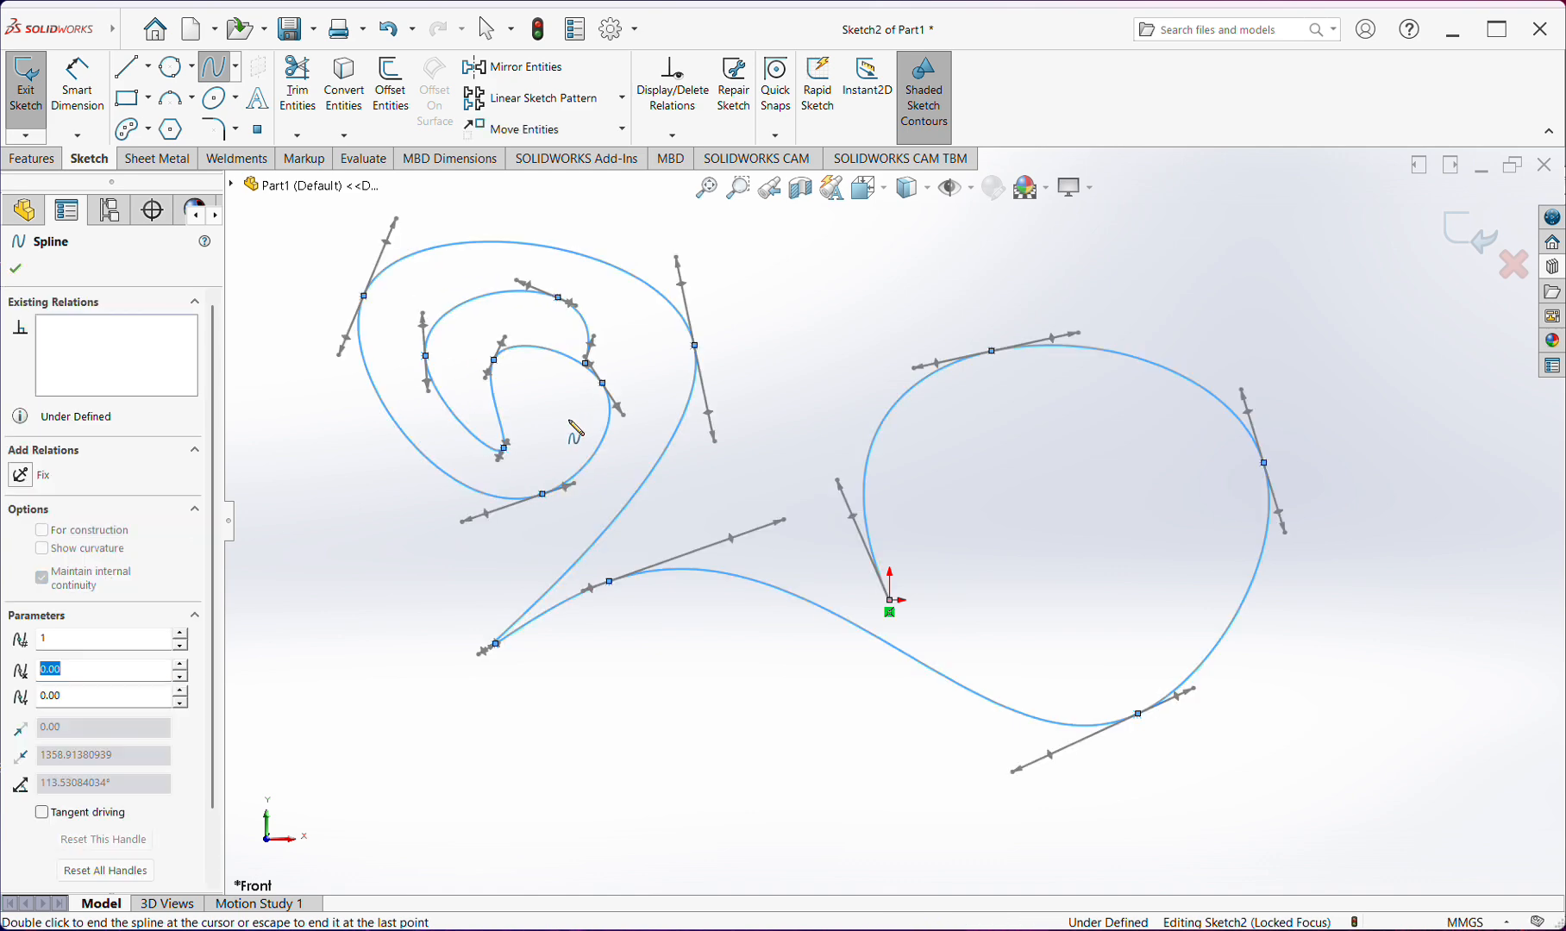
pyautogui.click(569, 421)
pyautogui.press('Escape')
pyautogui.scroll(-2, 739, 468)
pyautogui.scroll(4, 896, 457)
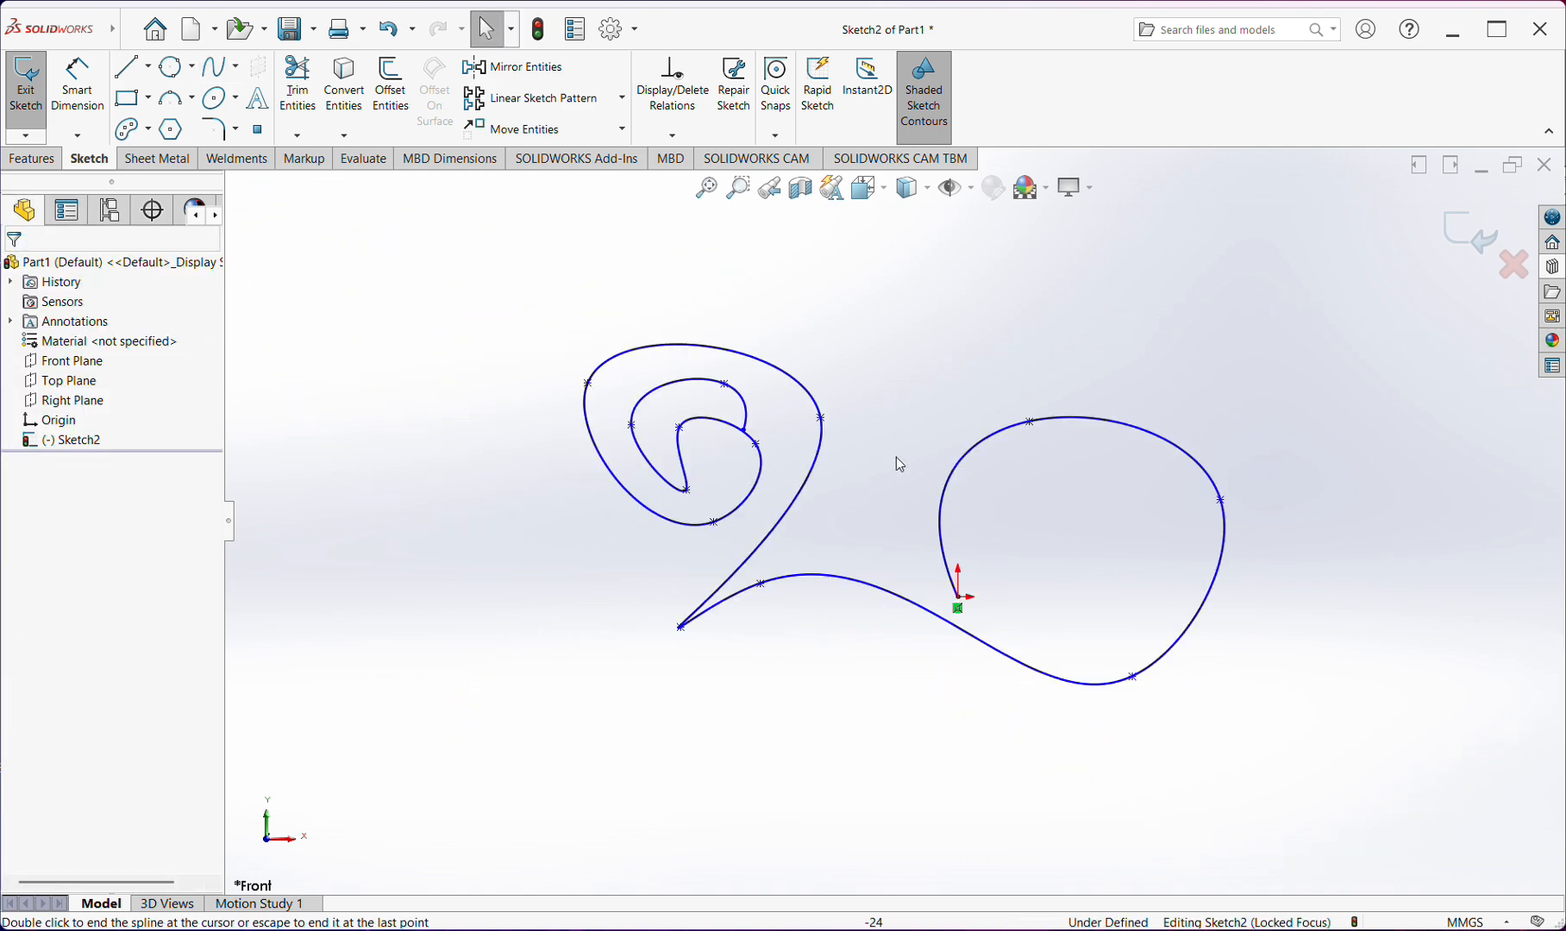
# Delete the freeform spline from the sketch
pyautogui.moveTo(1136, 302); pyautogui.dragTo(567, 766)
pyautogui.press('Delete')
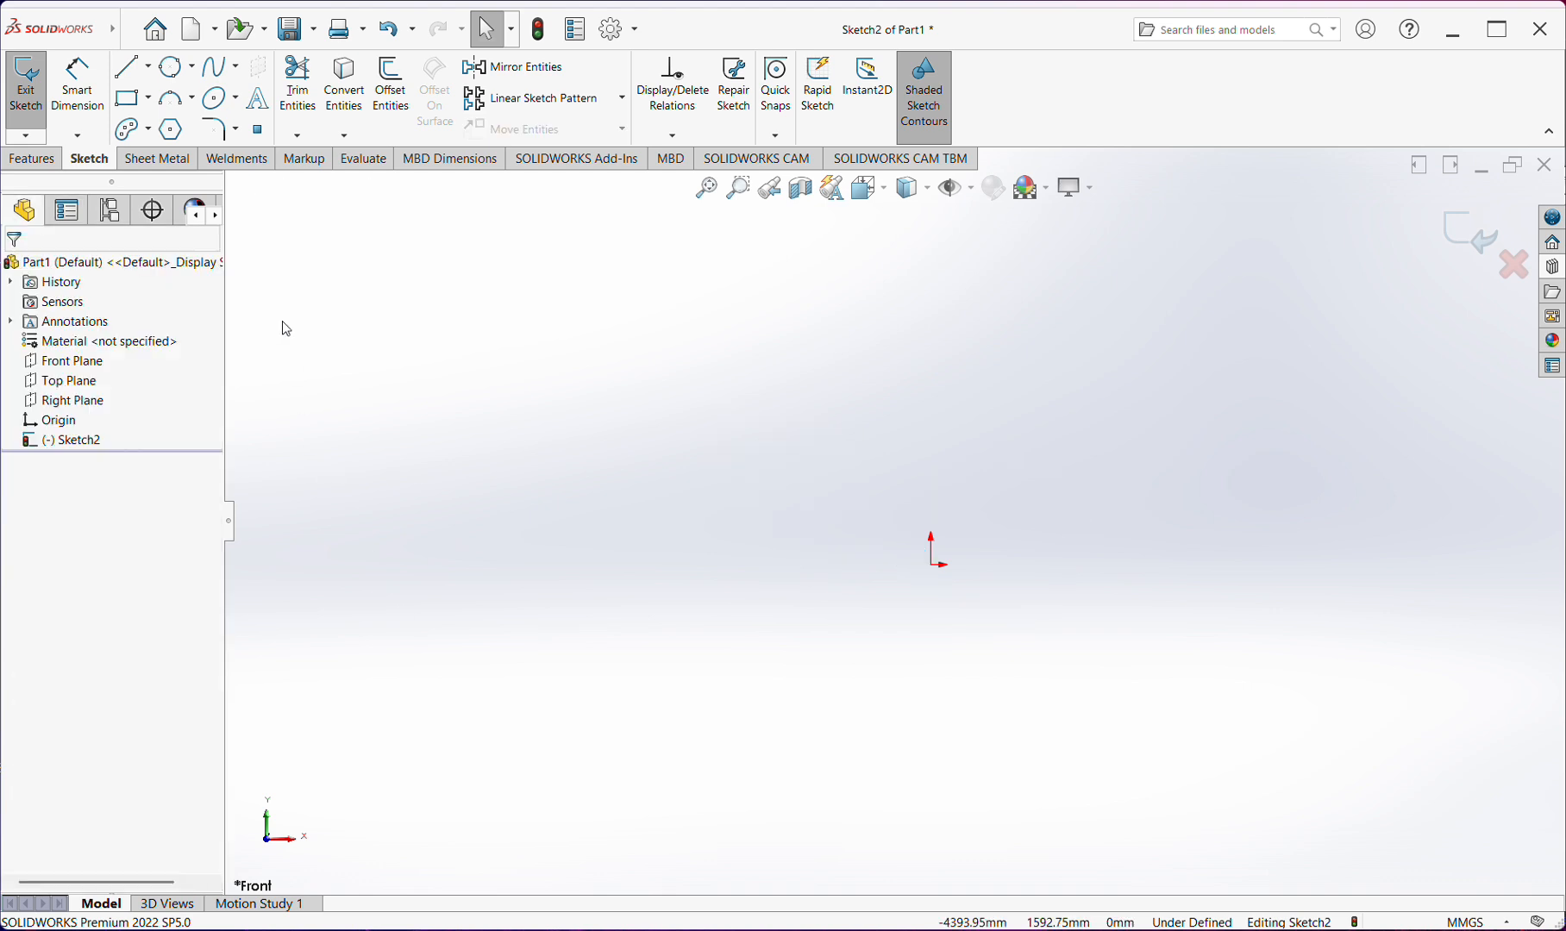
# Sketch a horizontal ellipse centred on the origin with semi-axes of about 1674 mm and 406 mm
pyautogui.click(235, 97)
pyautogui.click(250, 123)
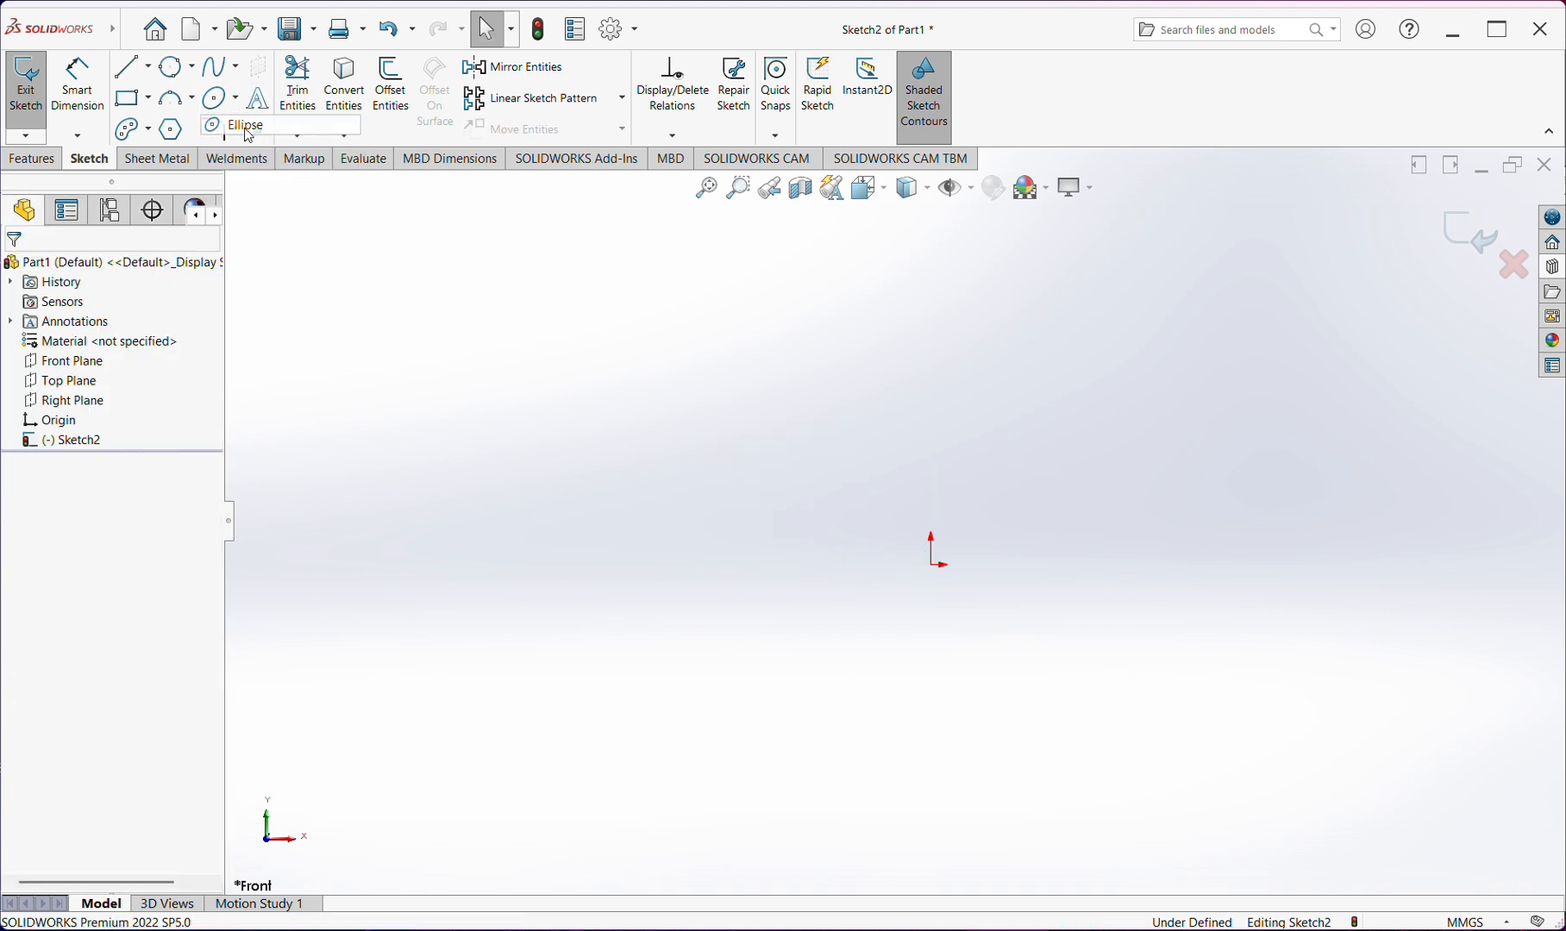
pyautogui.click(932, 565)
pyautogui.click(1180, 569)
pyautogui.click(1197, 626)
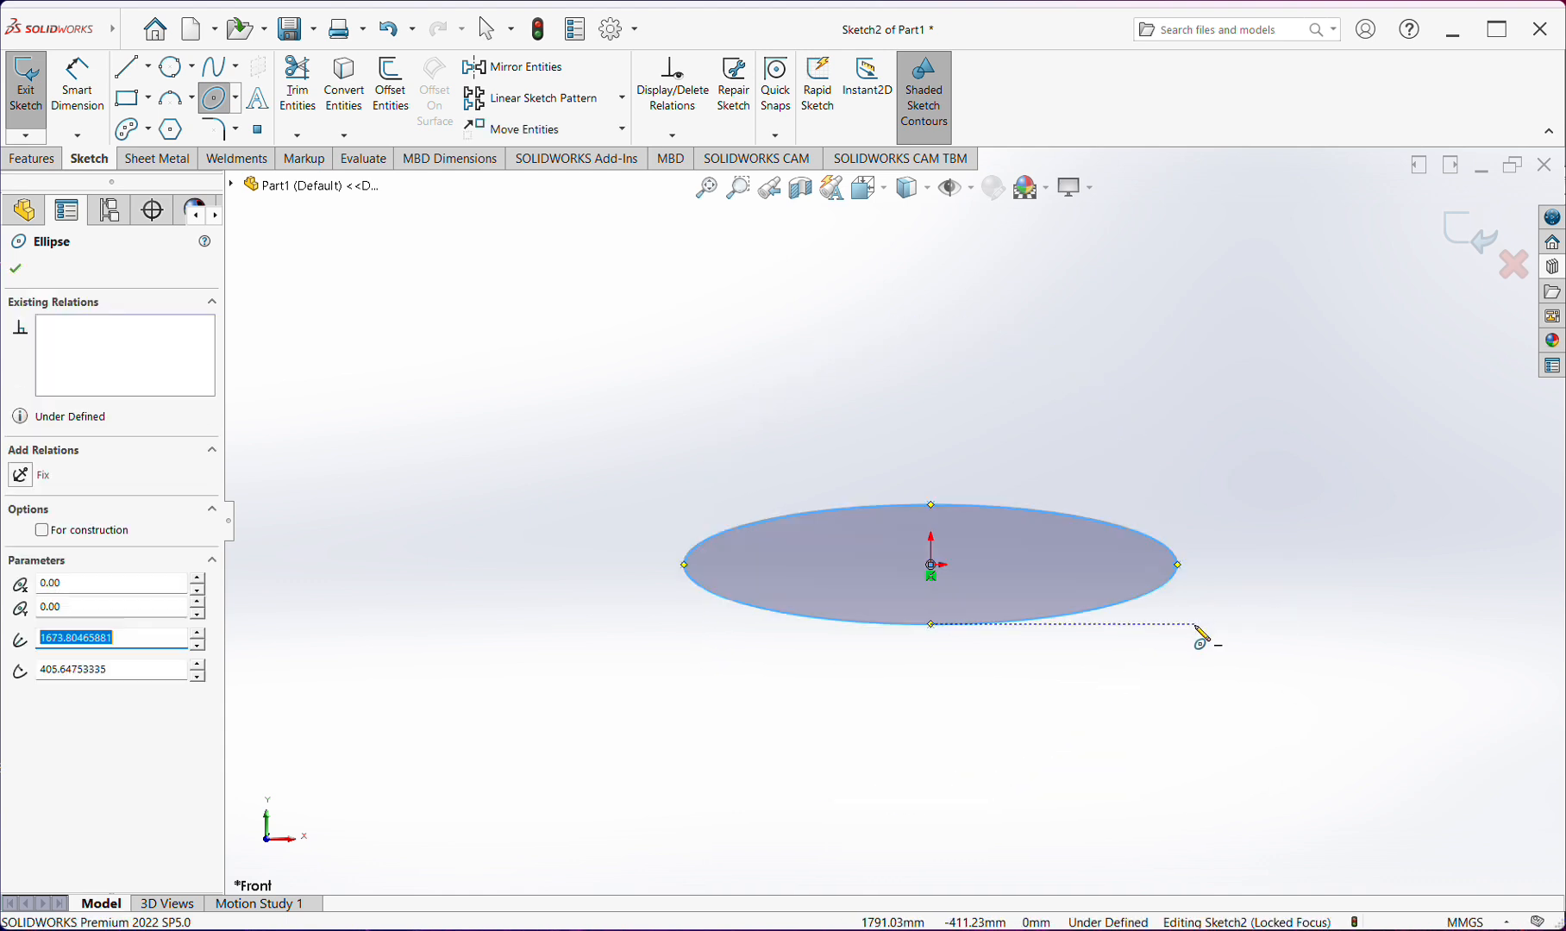
pyautogui.scroll(2, 963, 567)
pyautogui.scroll(-4, 923, 560)
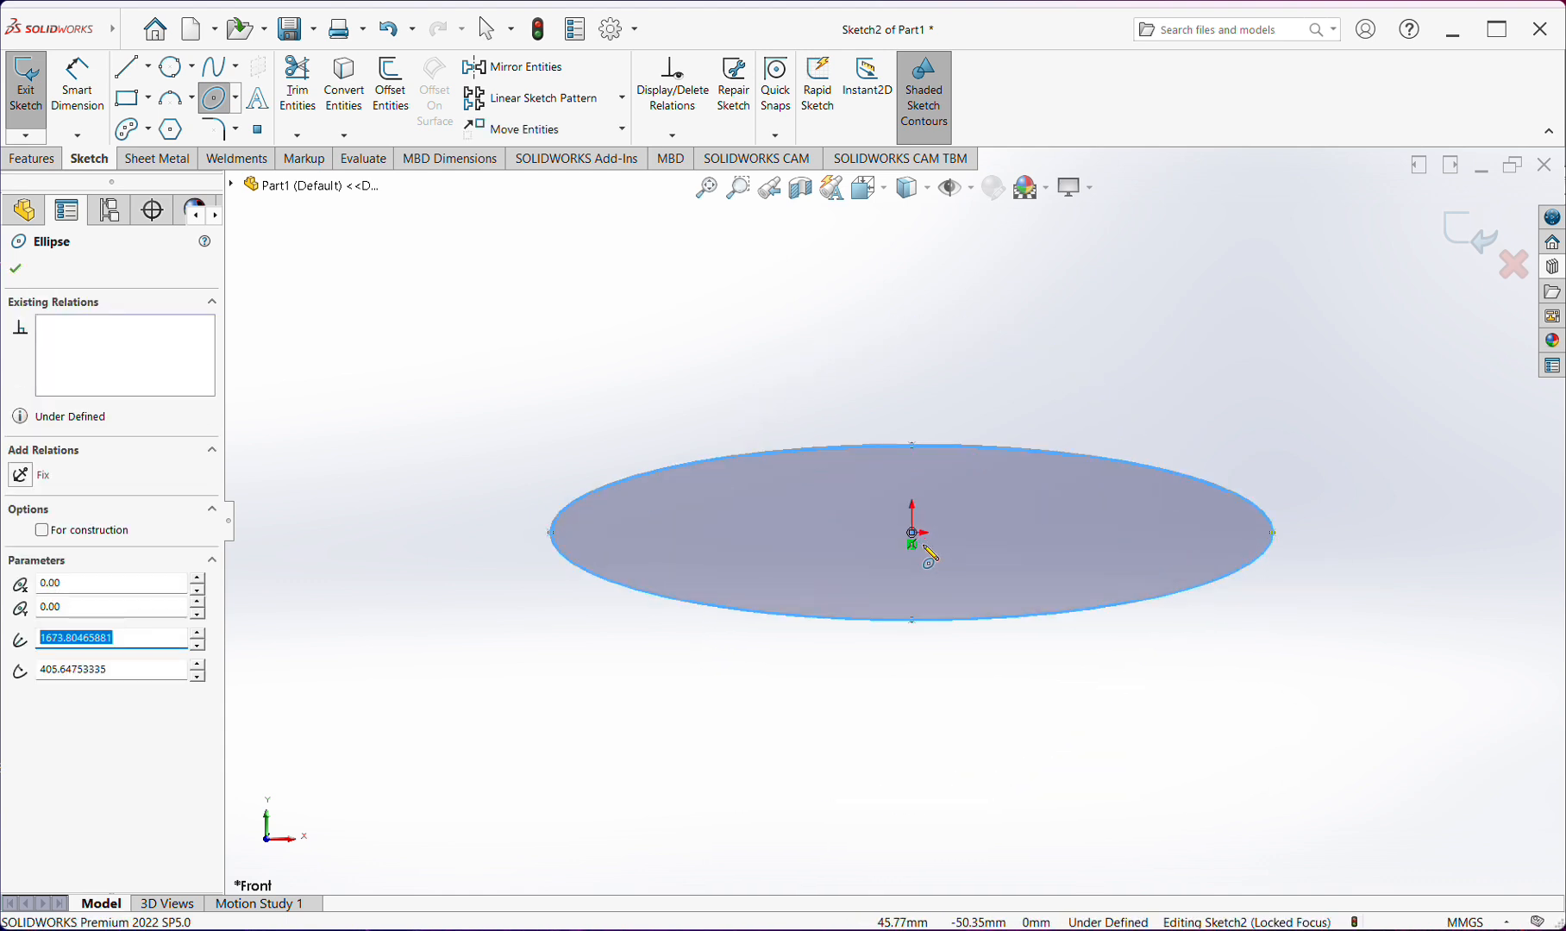
pyautogui.press('Escape')
# Stretch the ellipse vertically by pulling its top axis point upward
pyautogui.scroll(-1, 929, 556)
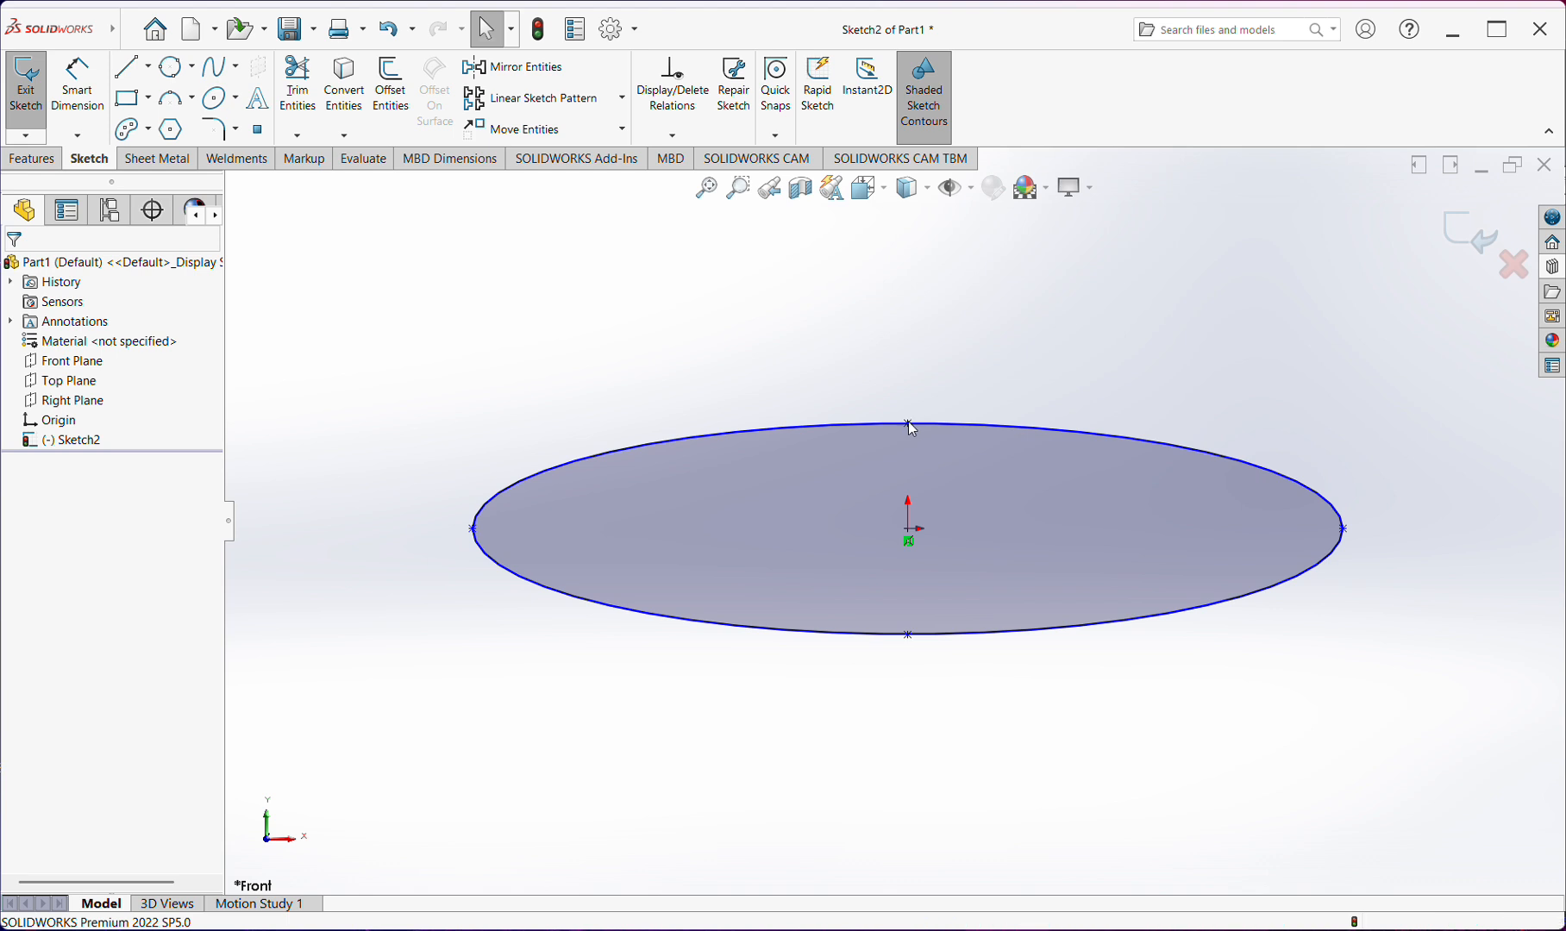
pyautogui.moveTo(910, 422); pyautogui.dragTo(908, 324)
pyautogui.click(1165, 298)
pyautogui.scroll(3, 1153, 412)
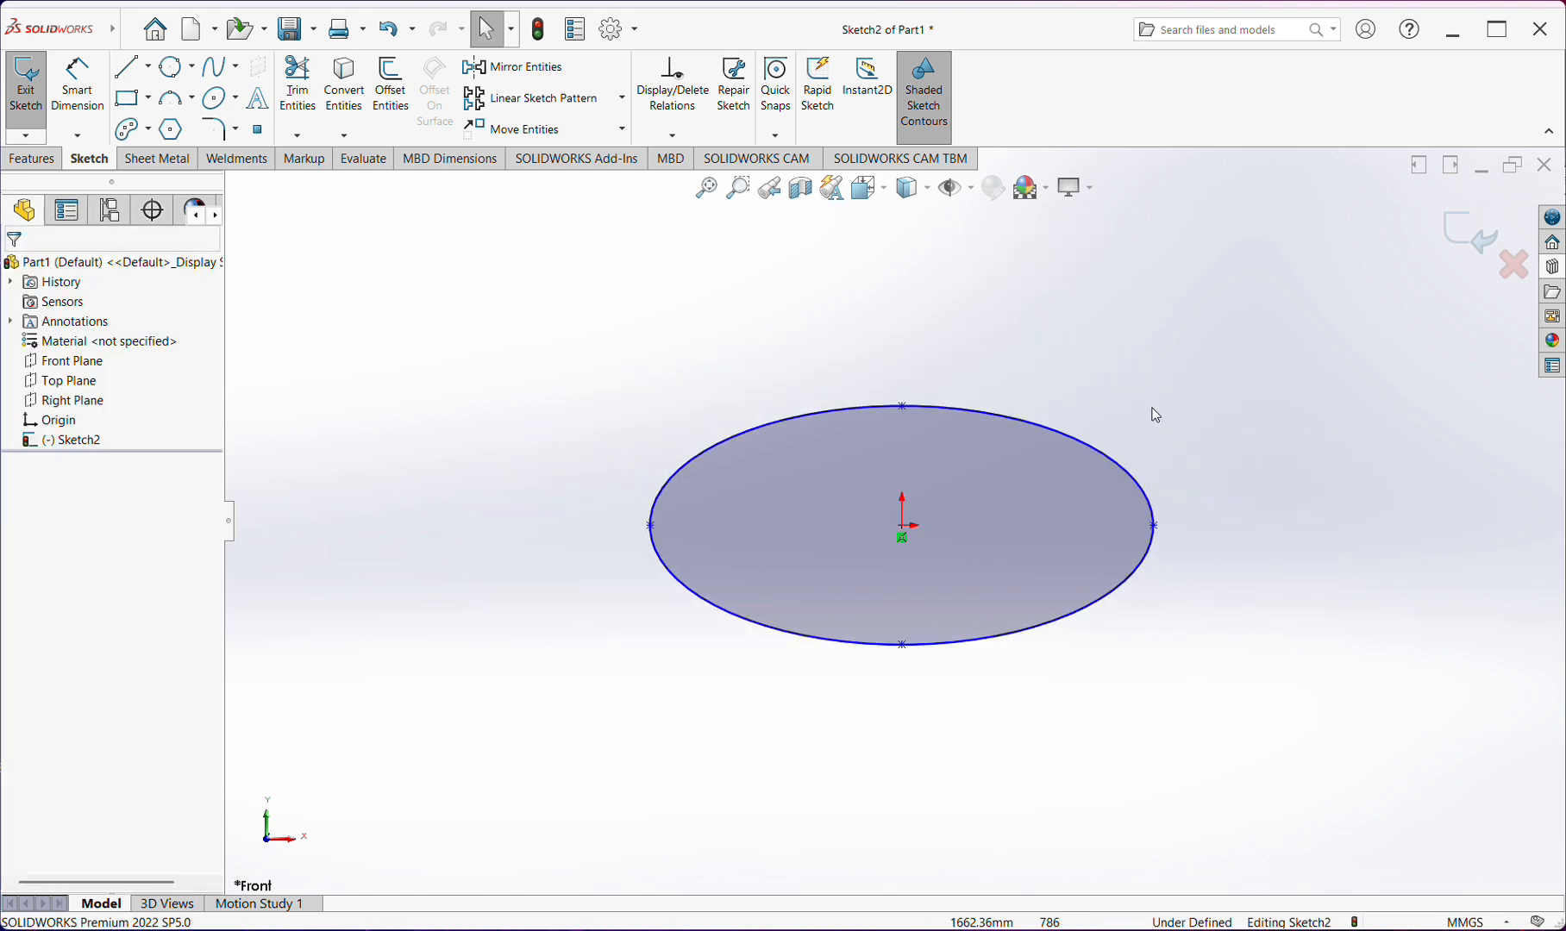
# Delete the entire ellipse from the sketch
pyautogui.scroll(-3, 1154, 412)
pyautogui.scroll(-1, 814, 463)
pyautogui.scroll(4, 614, 451)
pyautogui.moveTo(410, 413); pyautogui.dragTo(1233, 834)
pyautogui.press('Delete')
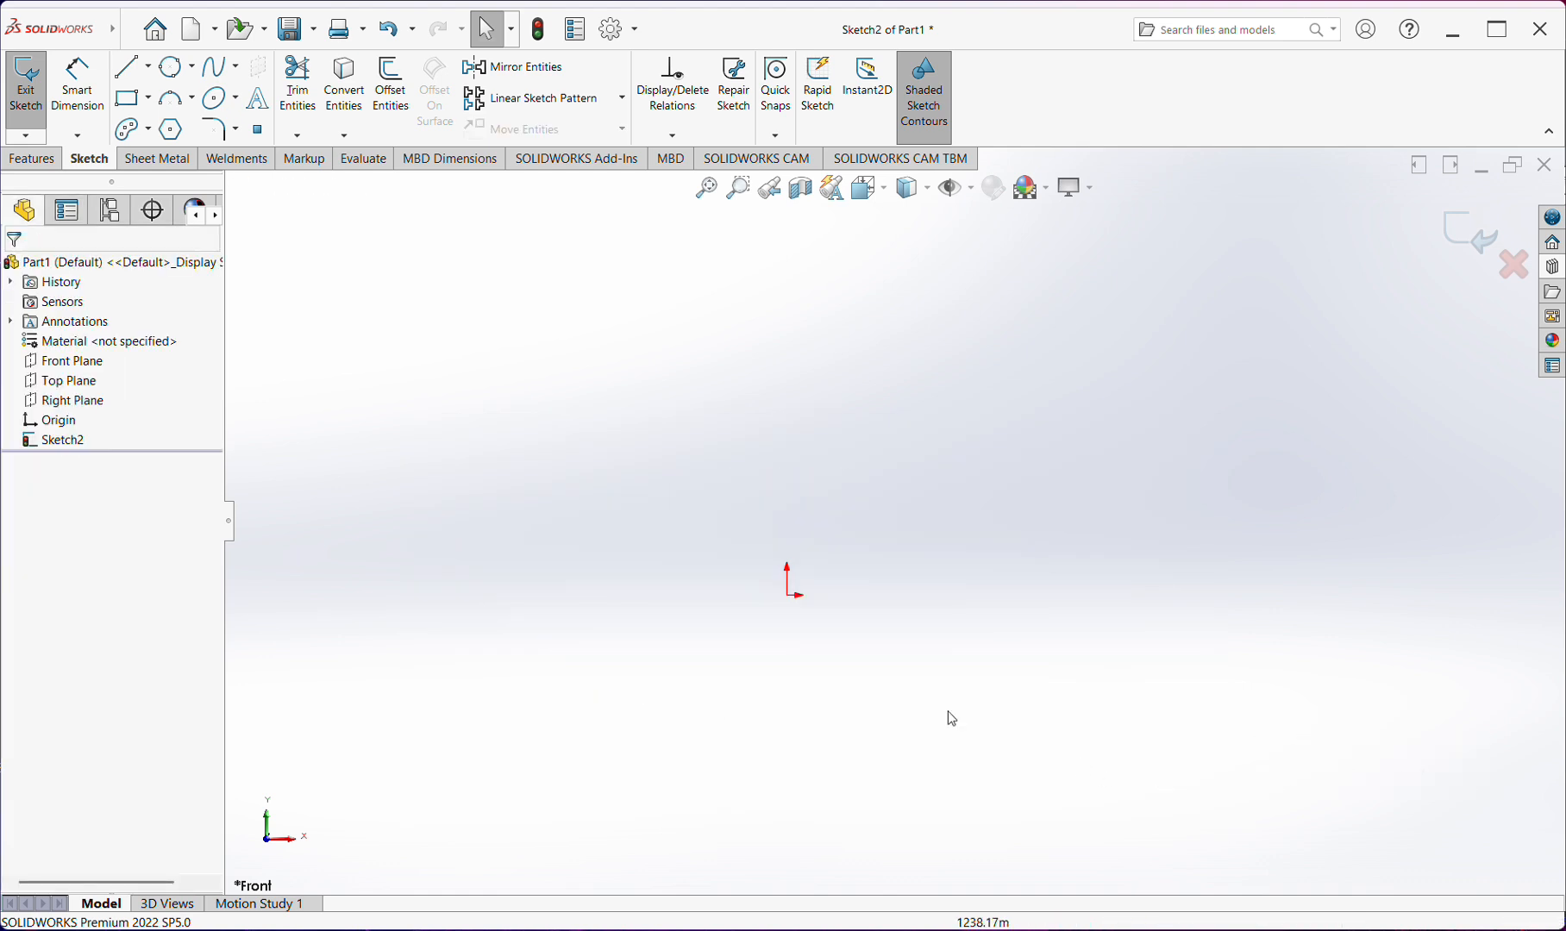
# Sketch a center rectangle about 3603 mm wide and 2172 mm high, centred on the origin
pyautogui.click(238, 131)
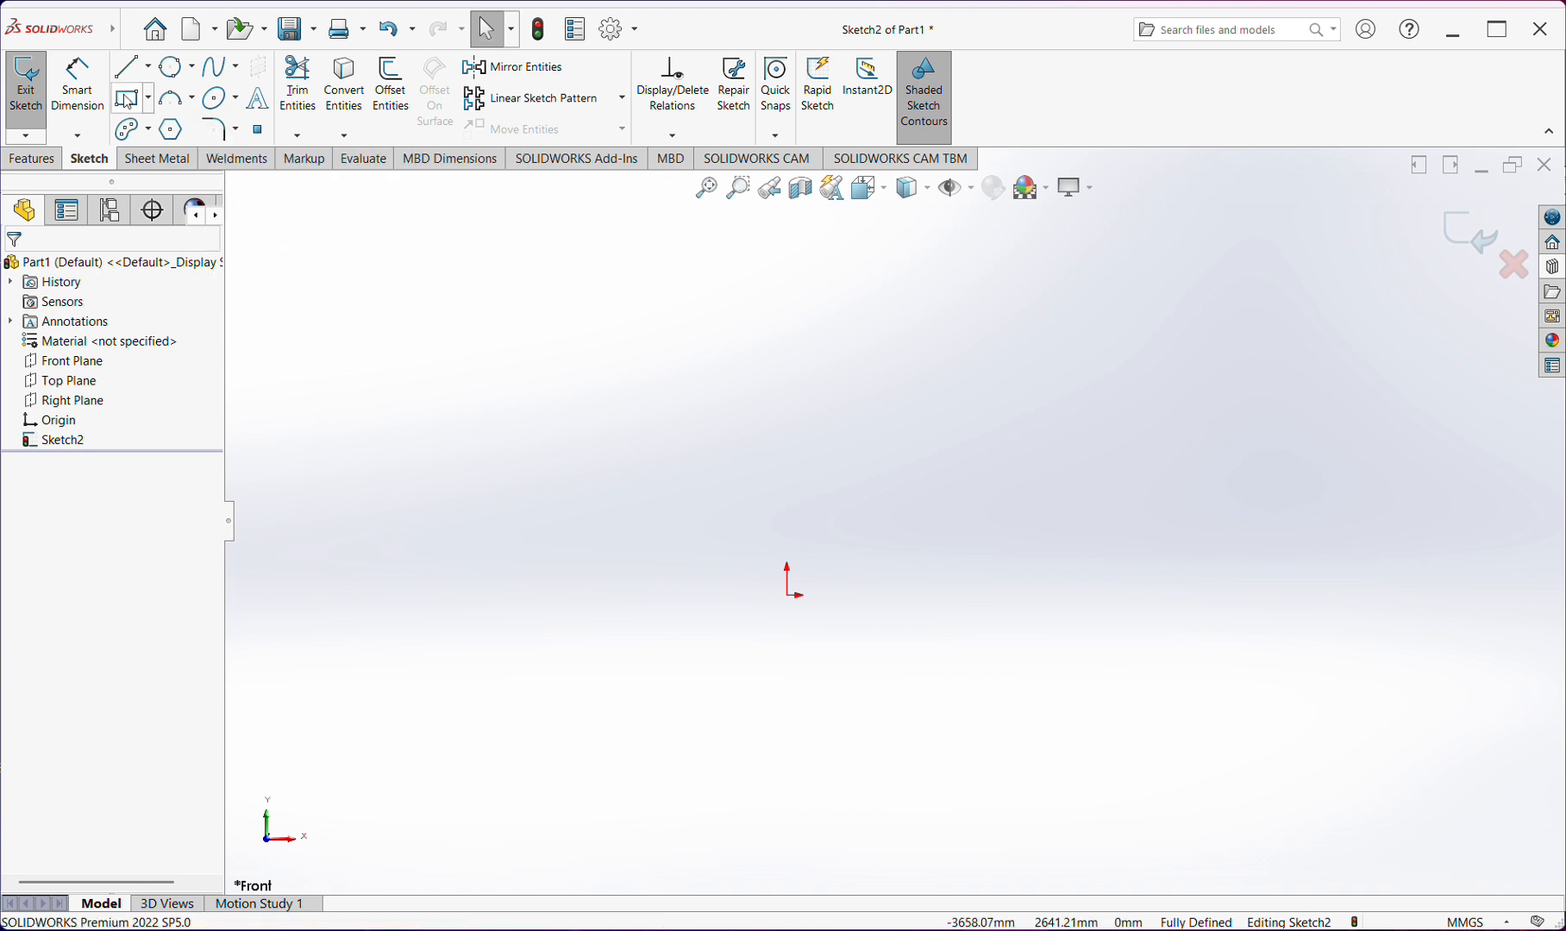
pyautogui.click(149, 100)
pyautogui.click(176, 144)
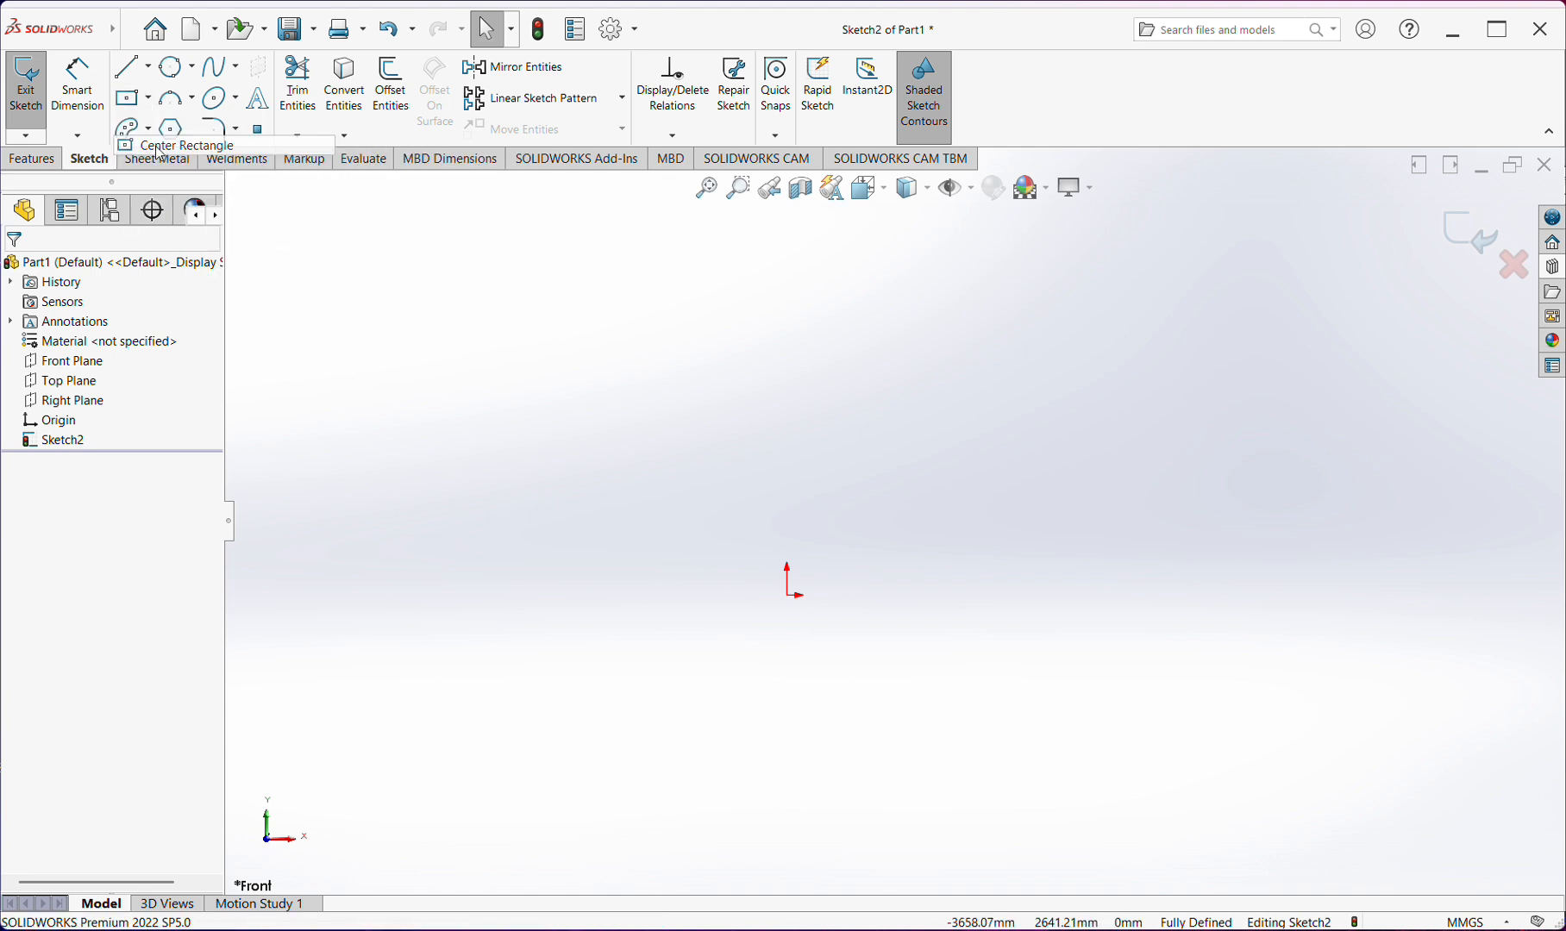
pyautogui.click(786, 595)
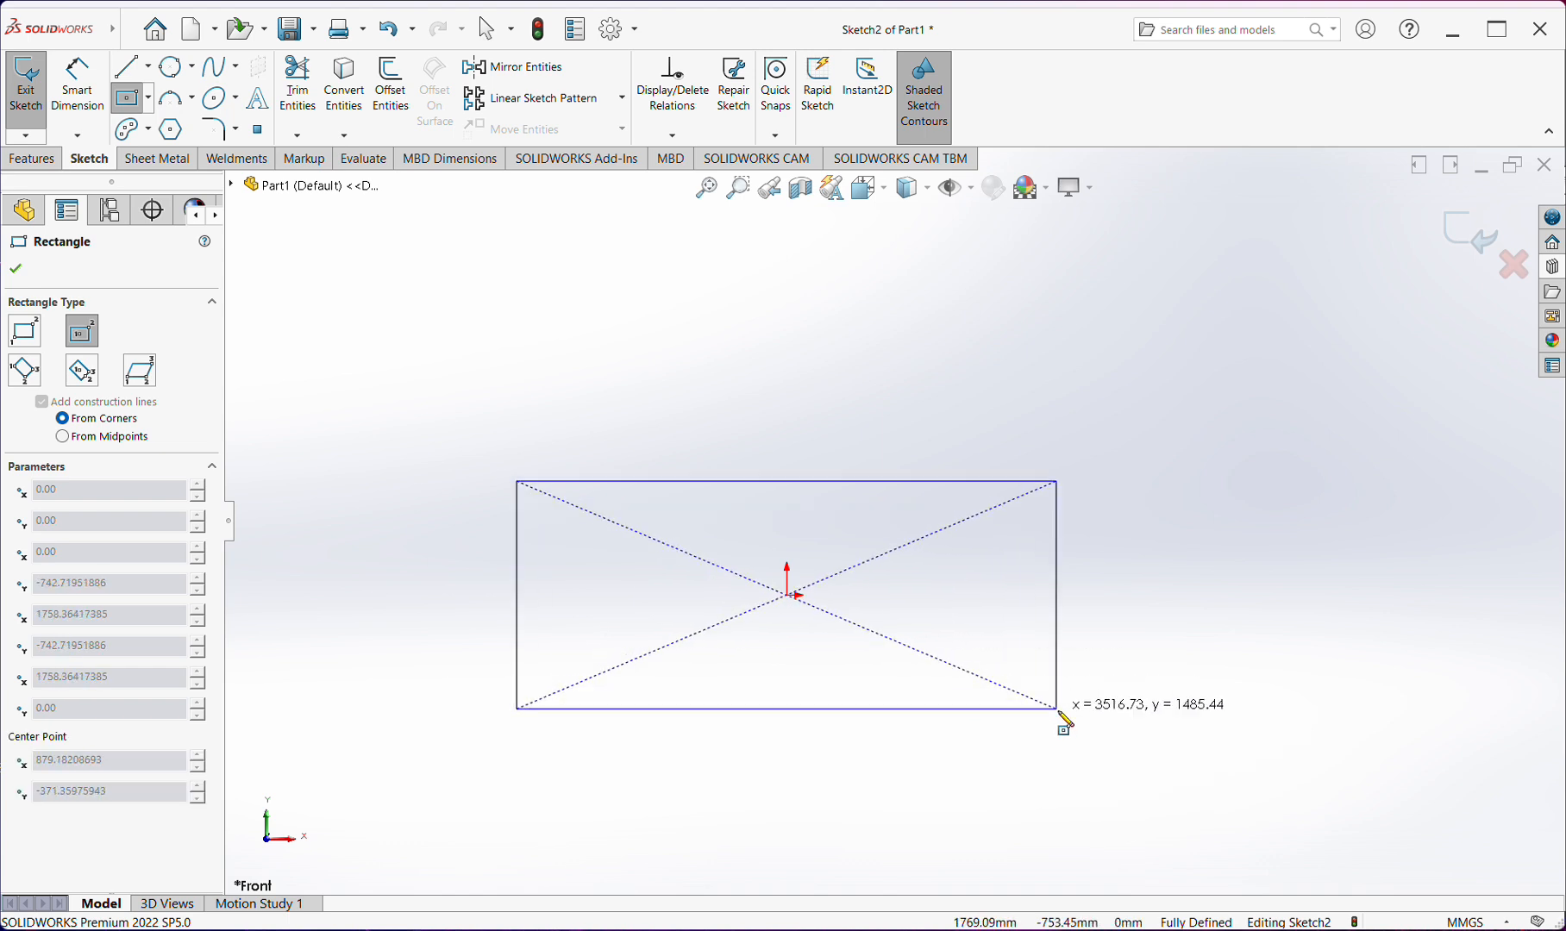
pyautogui.click(1064, 761)
pyautogui.press('Escape')
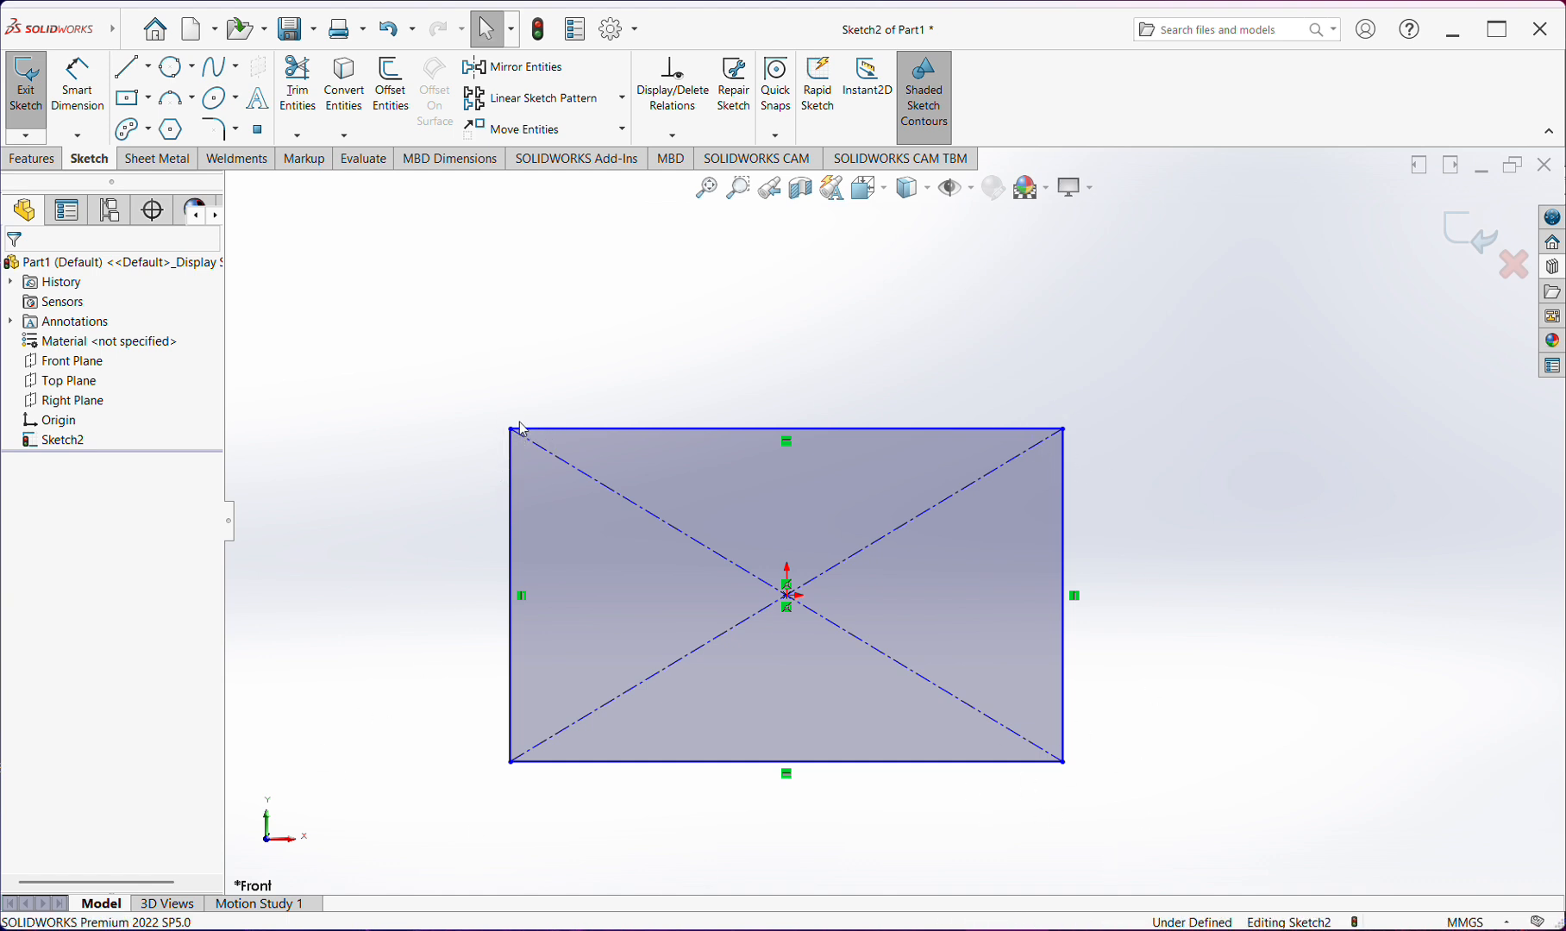
# Set the Sketch Fillet radius to 5 mm and try it on the rectangle's upper-left corner
pyautogui.click(219, 129)
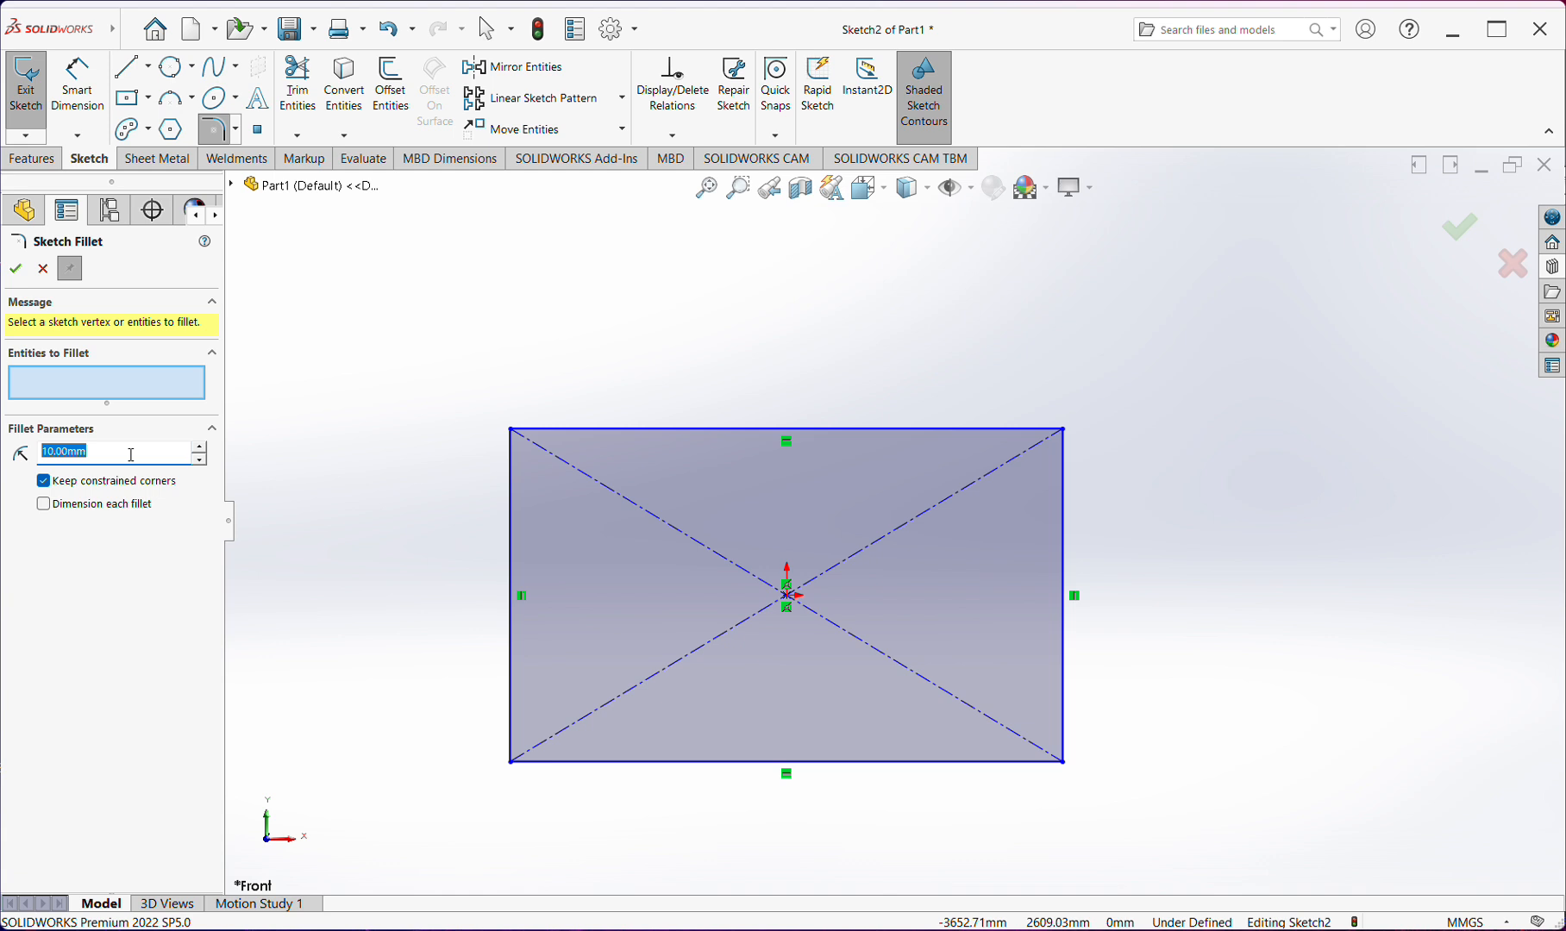
pyautogui.write('5')
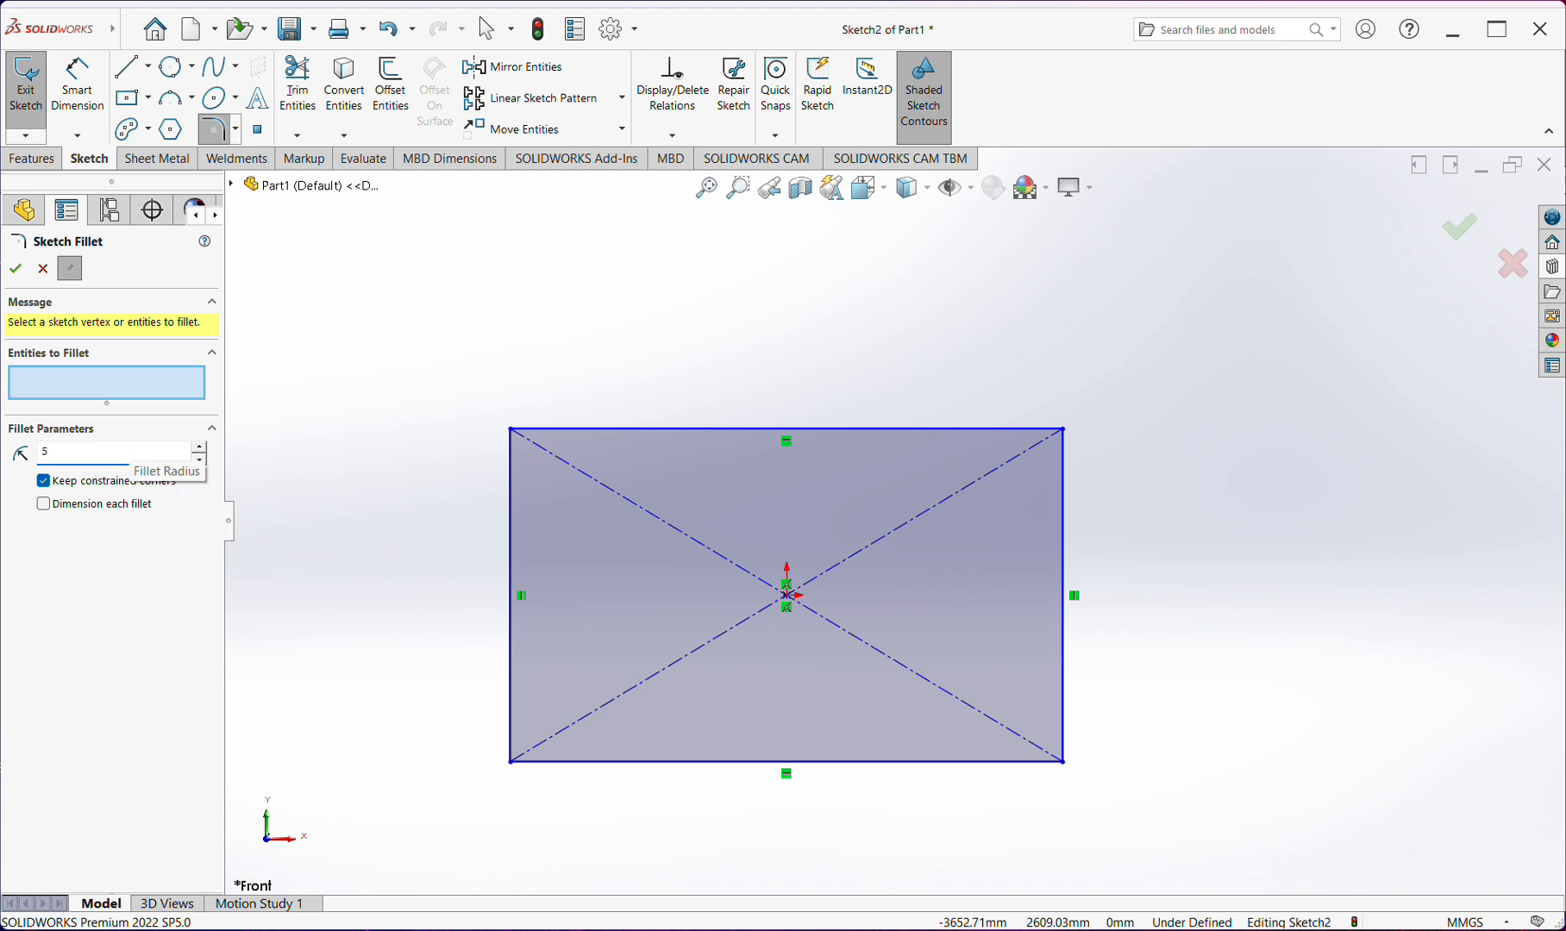
pyautogui.click(511, 429)
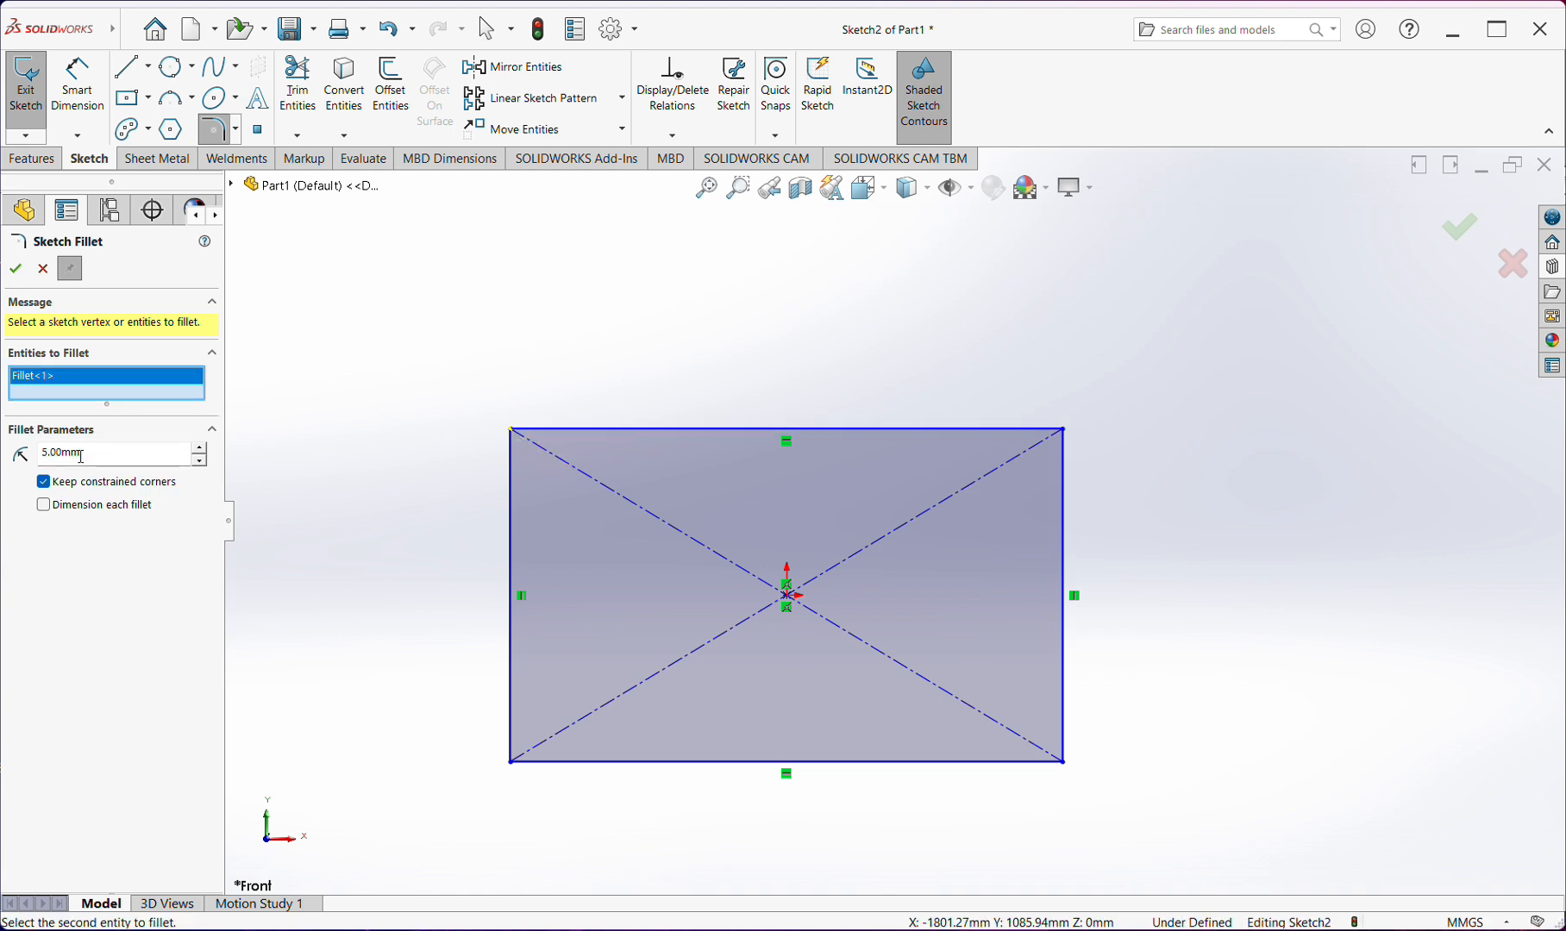
pyautogui.press('Escape')
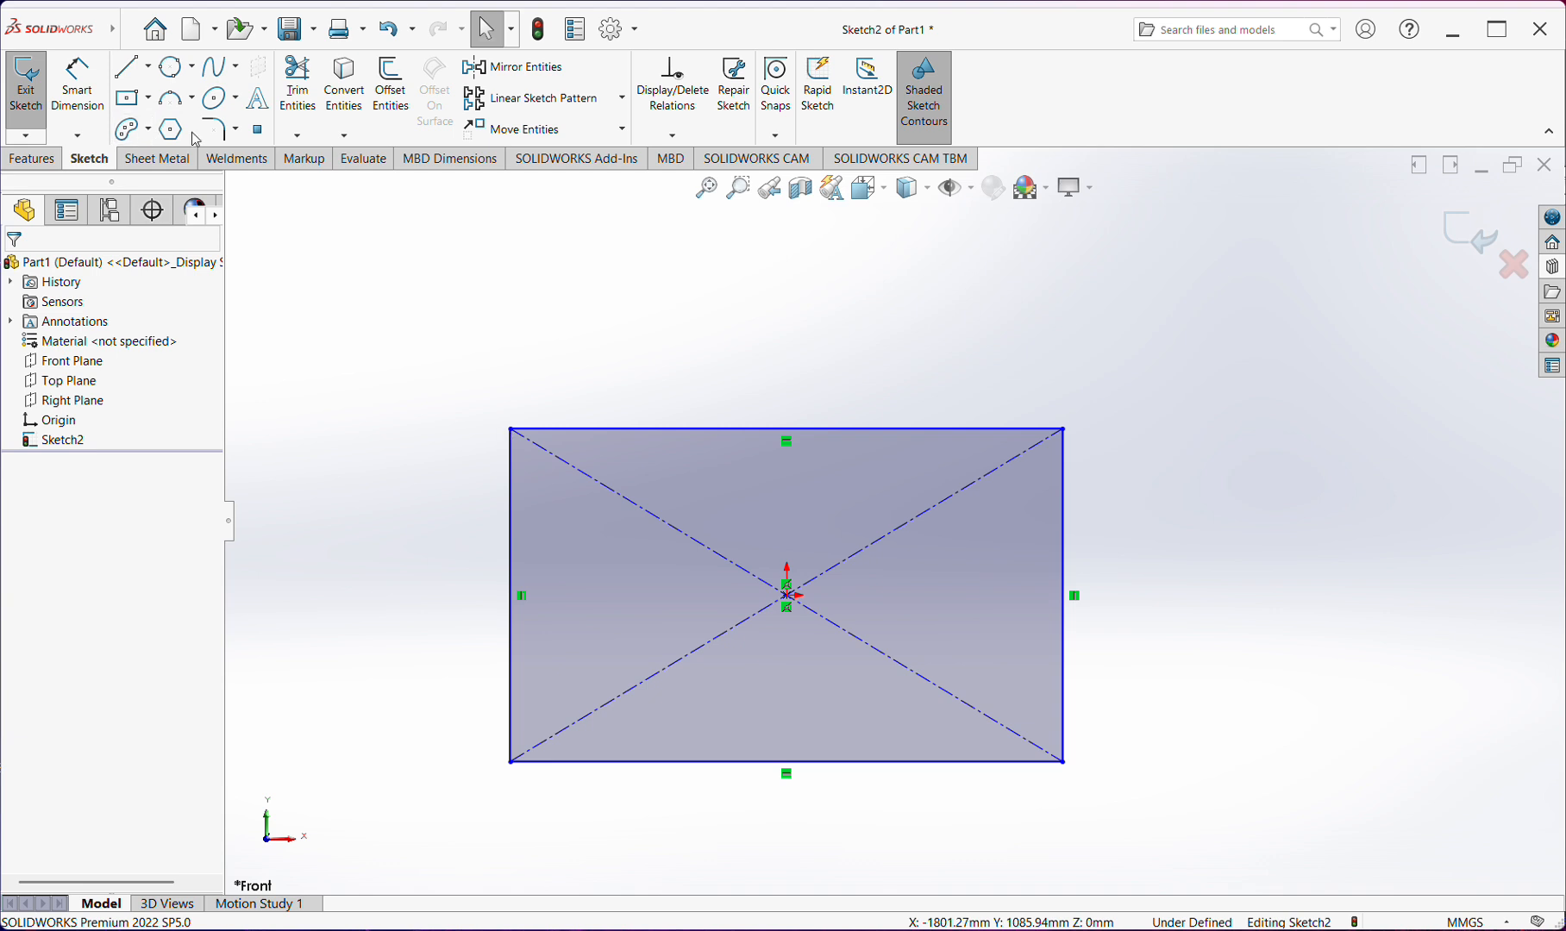
# Restart Sketch Fillet with the 5 mm radius and add the rectangle's upper-left and upper-right corners
pyautogui.click(218, 130)
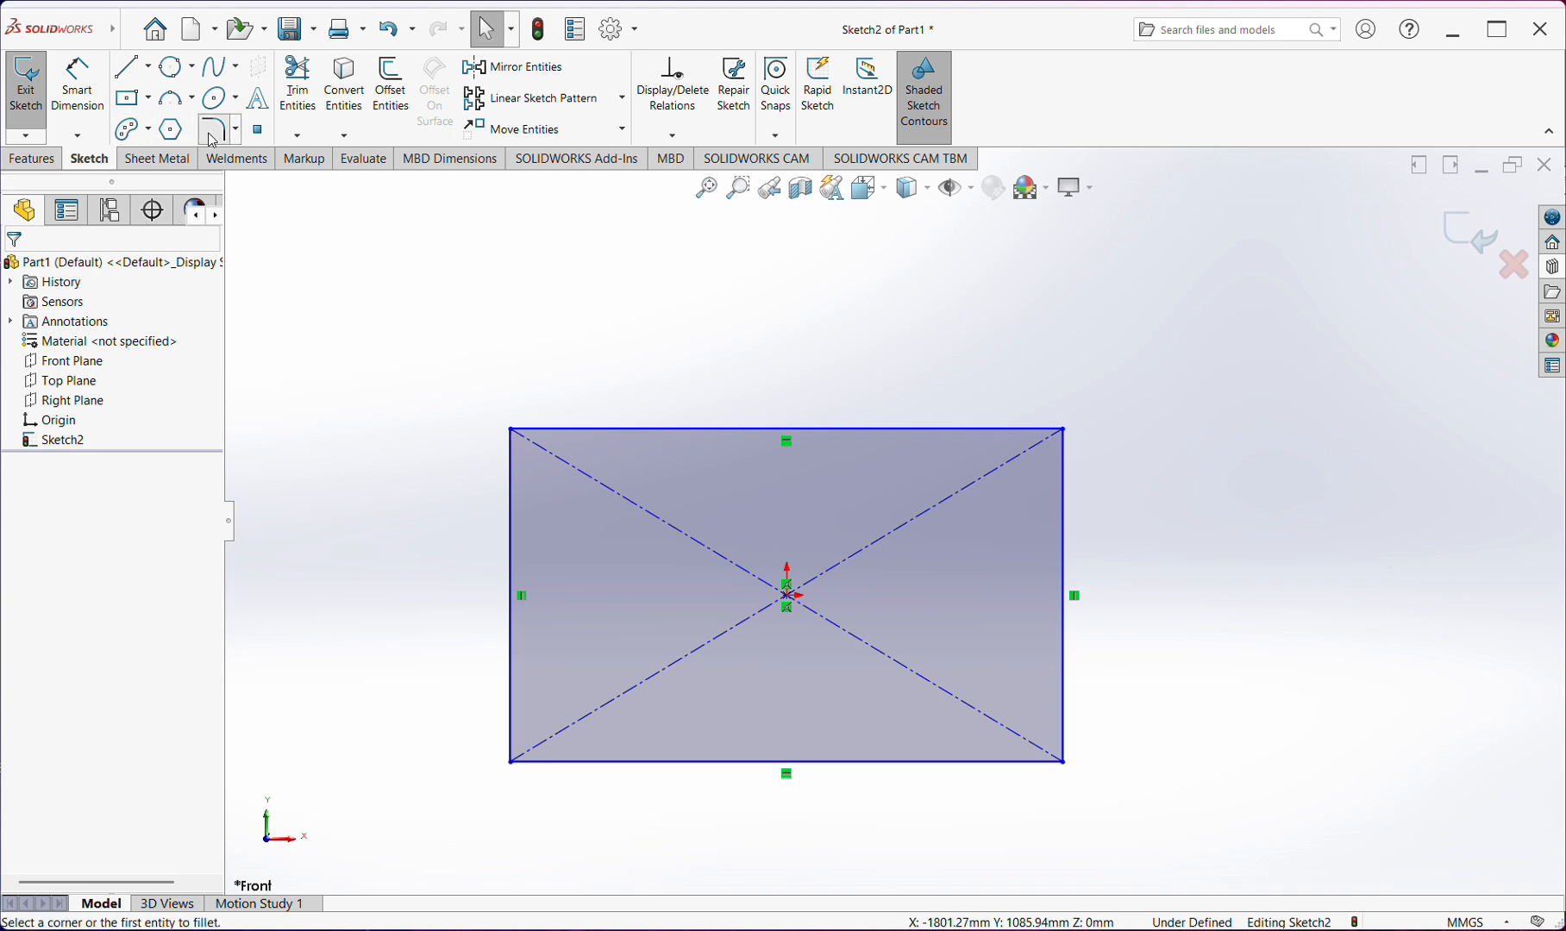
pyautogui.click(512, 430)
pyautogui.scroll(2, 622, 448)
pyautogui.scroll(-4, 716, 490)
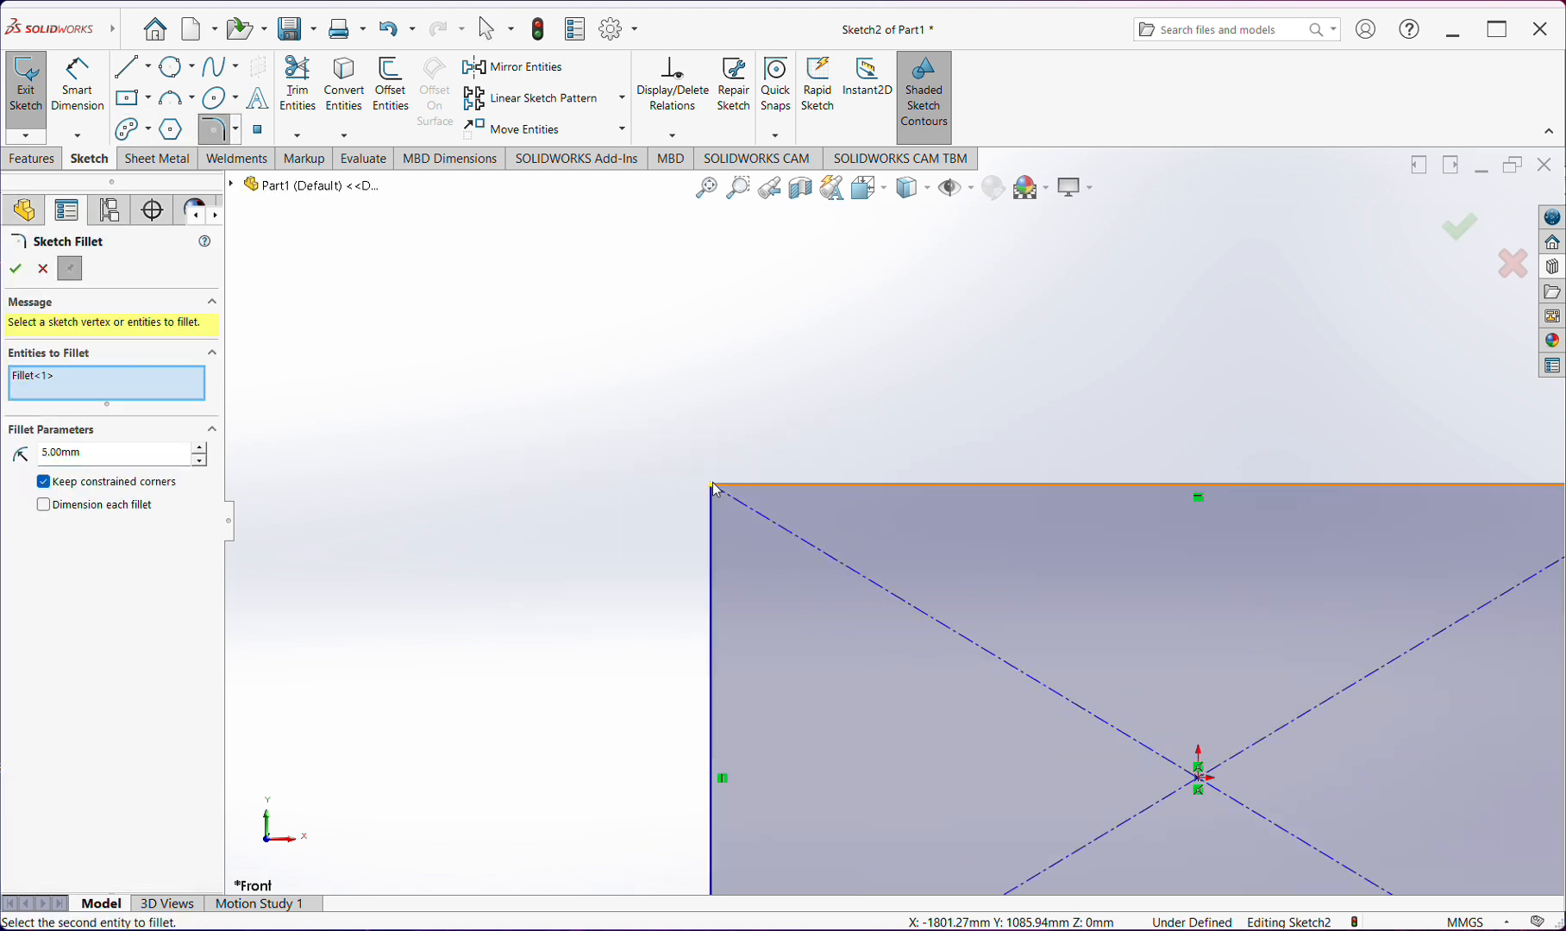
pyautogui.scroll(-5, 716, 490)
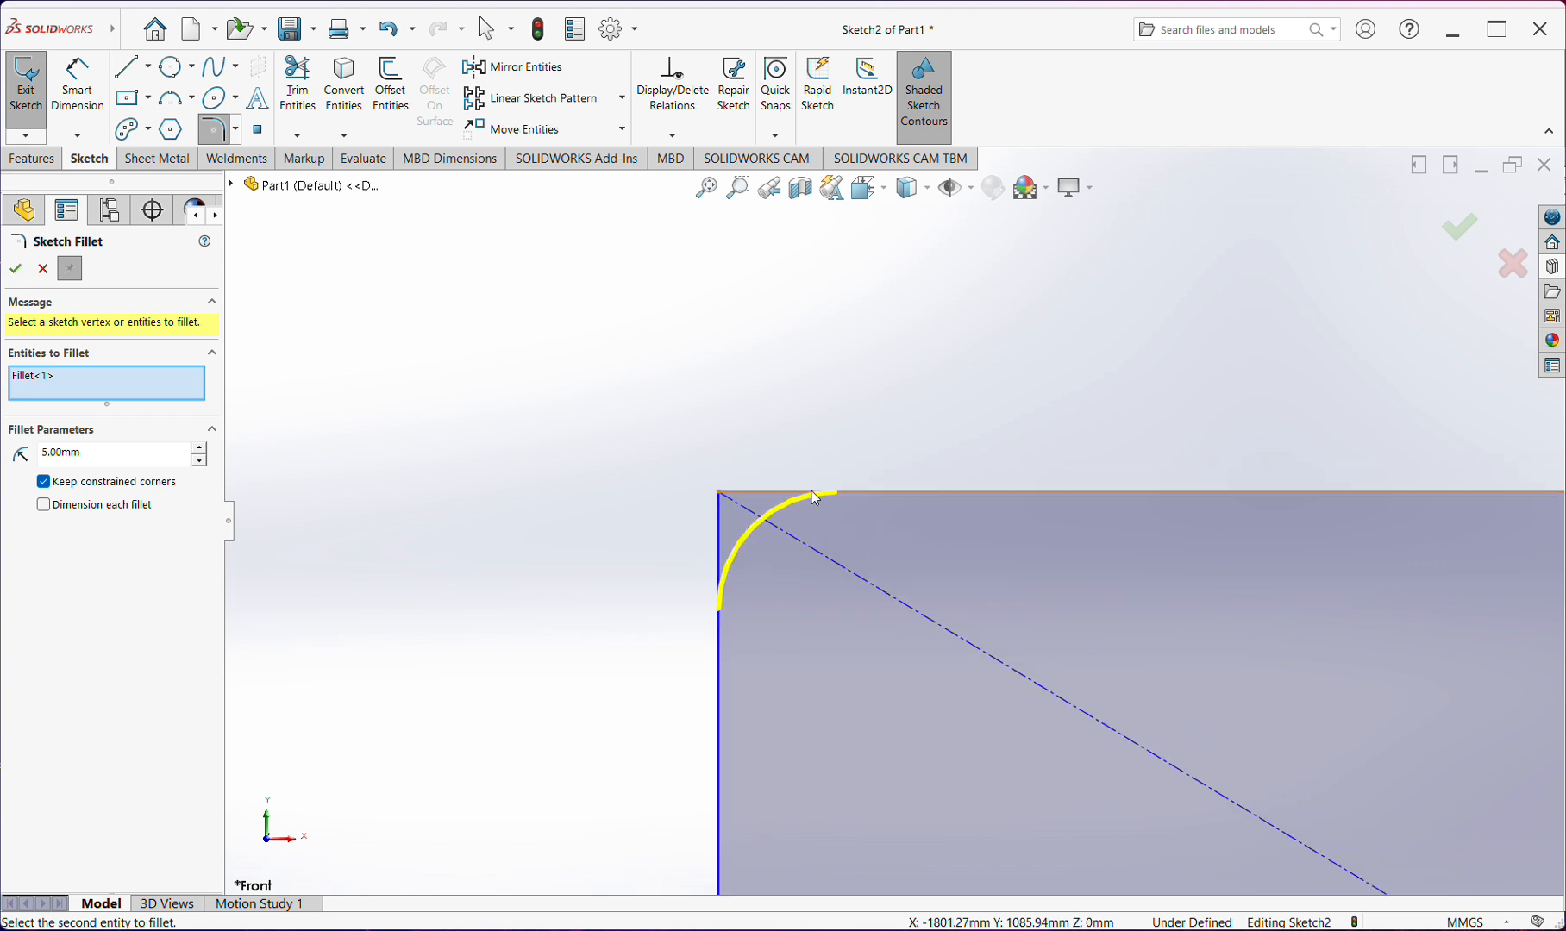
pyautogui.scroll(5, 877, 517)
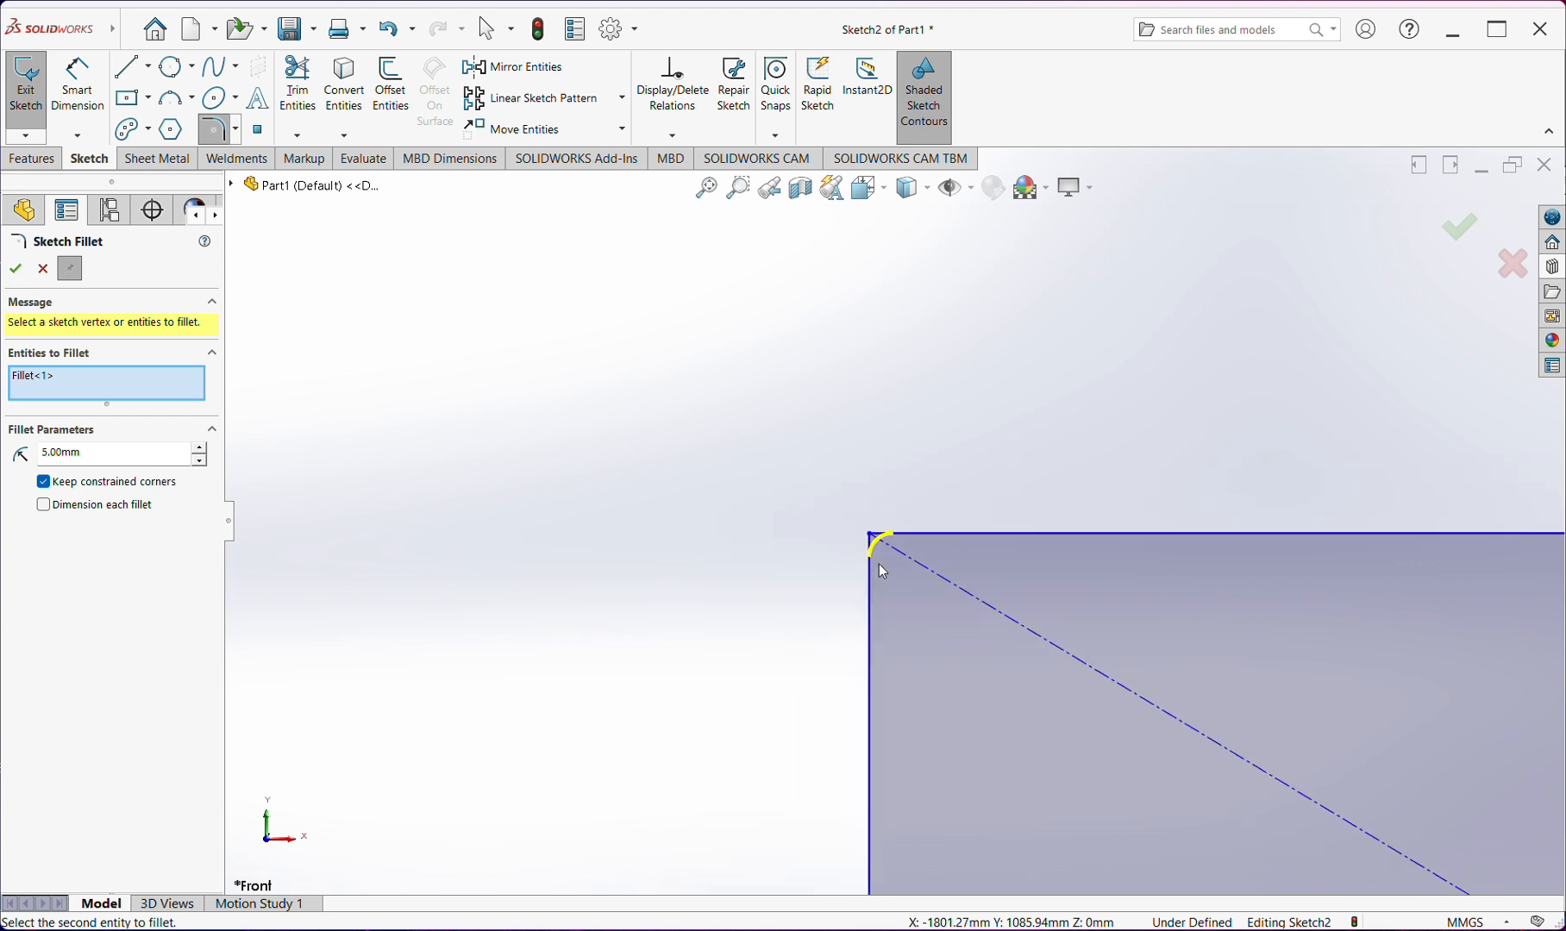
pyautogui.scroll(3, 882, 571)
pyautogui.scroll(-5, 1287, 531)
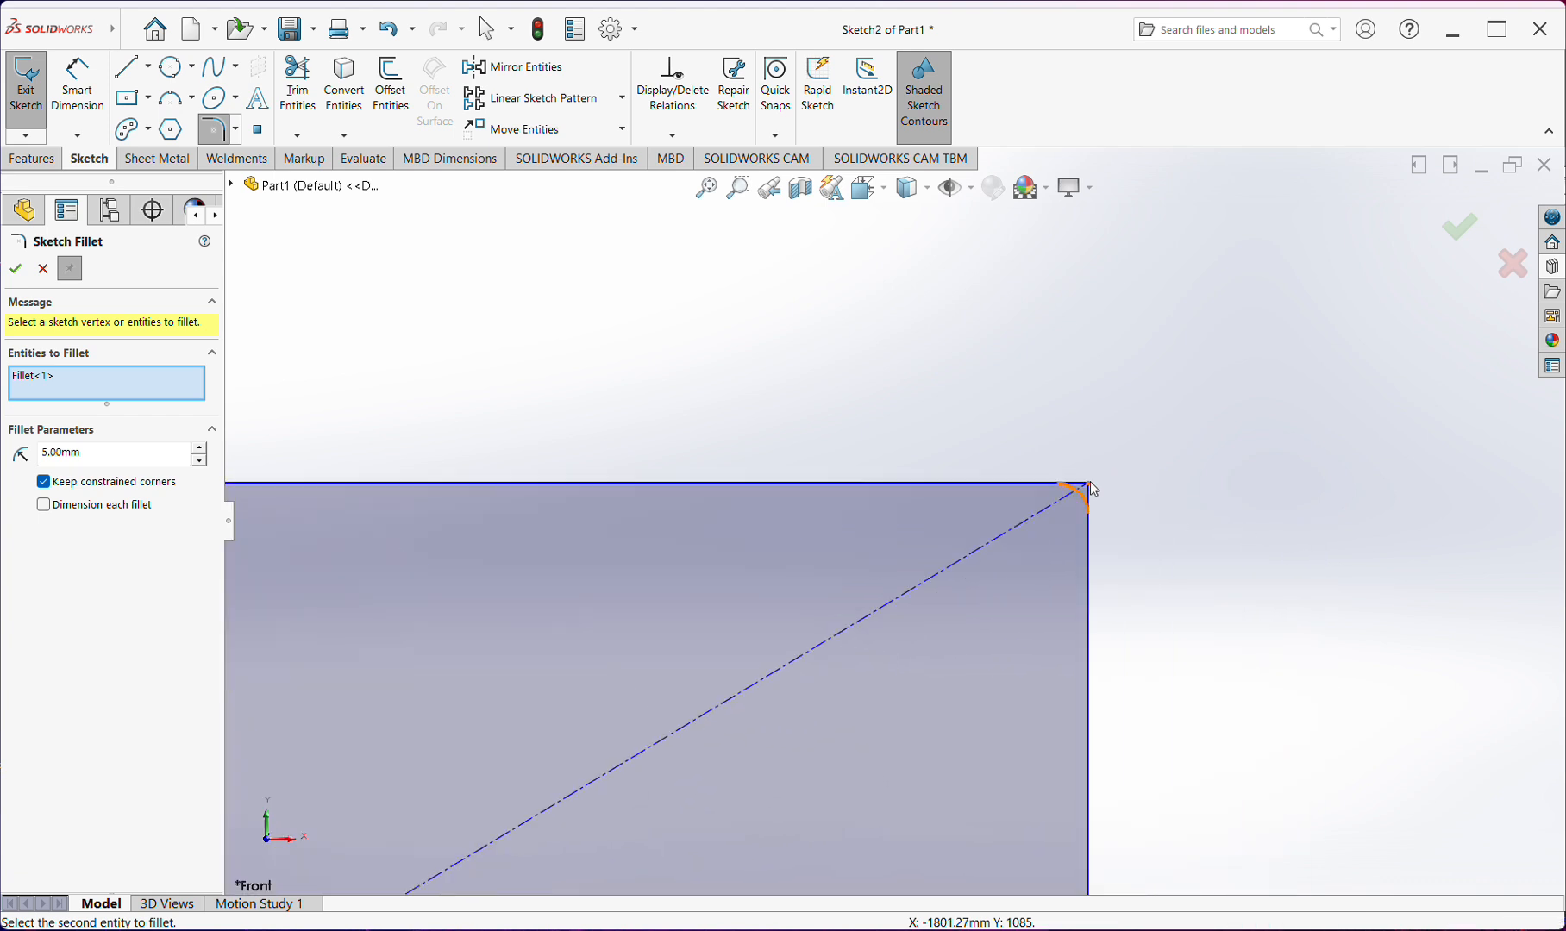
pyautogui.click(1090, 484)
pyautogui.scroll(5, 1083, 528)
pyautogui.scroll(-4, 878, 722)
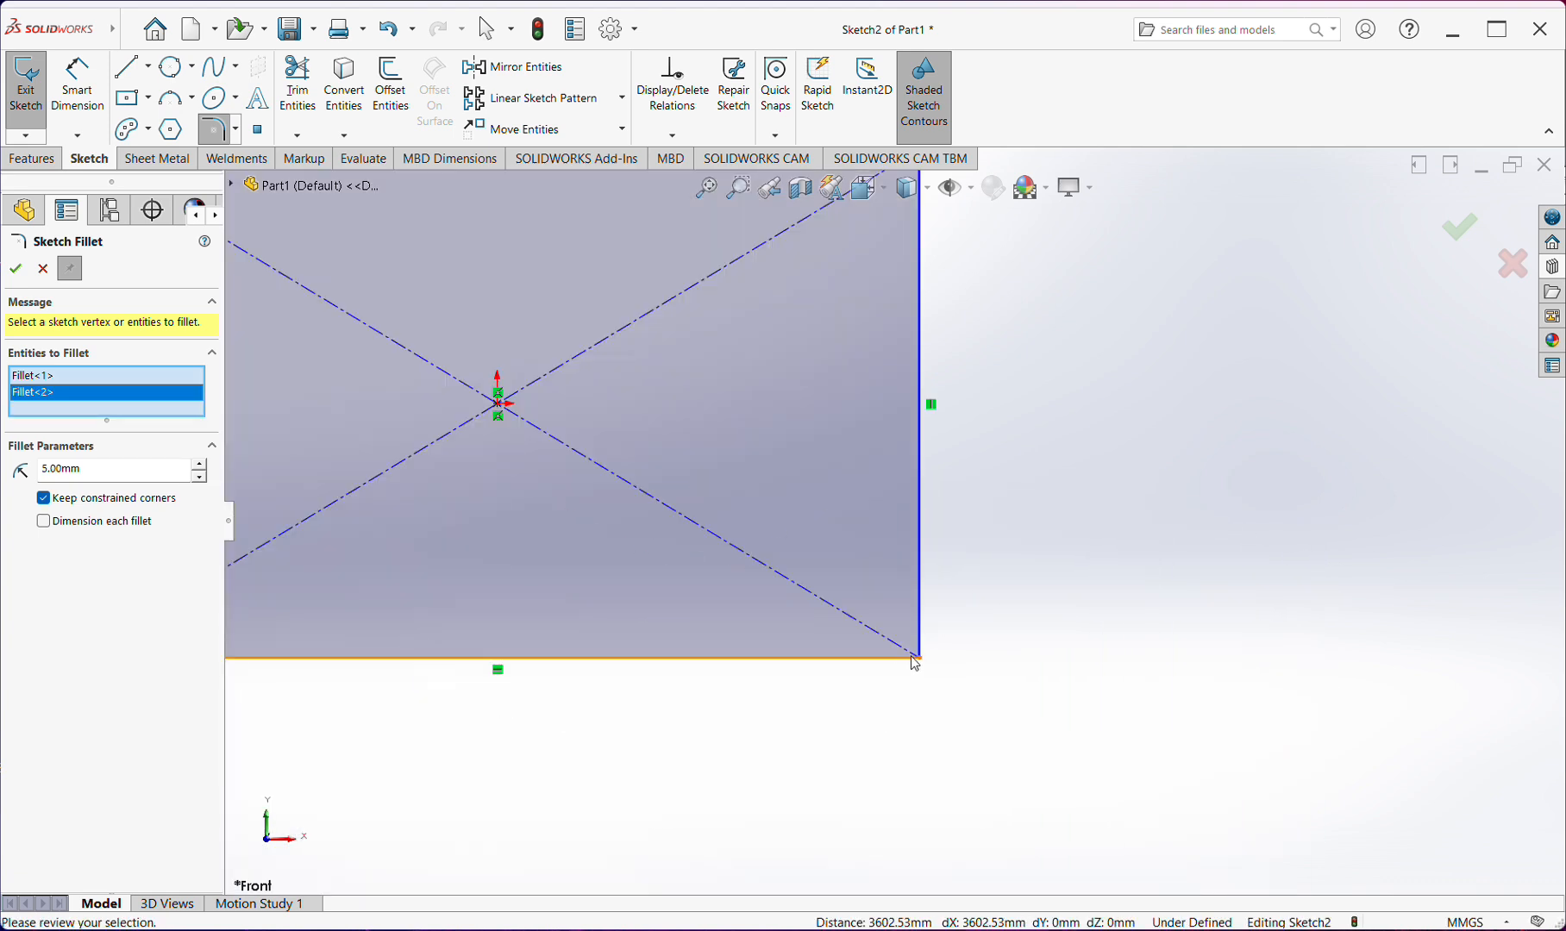
# Add the rectangle's lower-right and lower-left corners to the fillet selection and apply the 5 mm fillets
pyautogui.click(912, 552)
pyautogui.scroll(5, 709, 535)
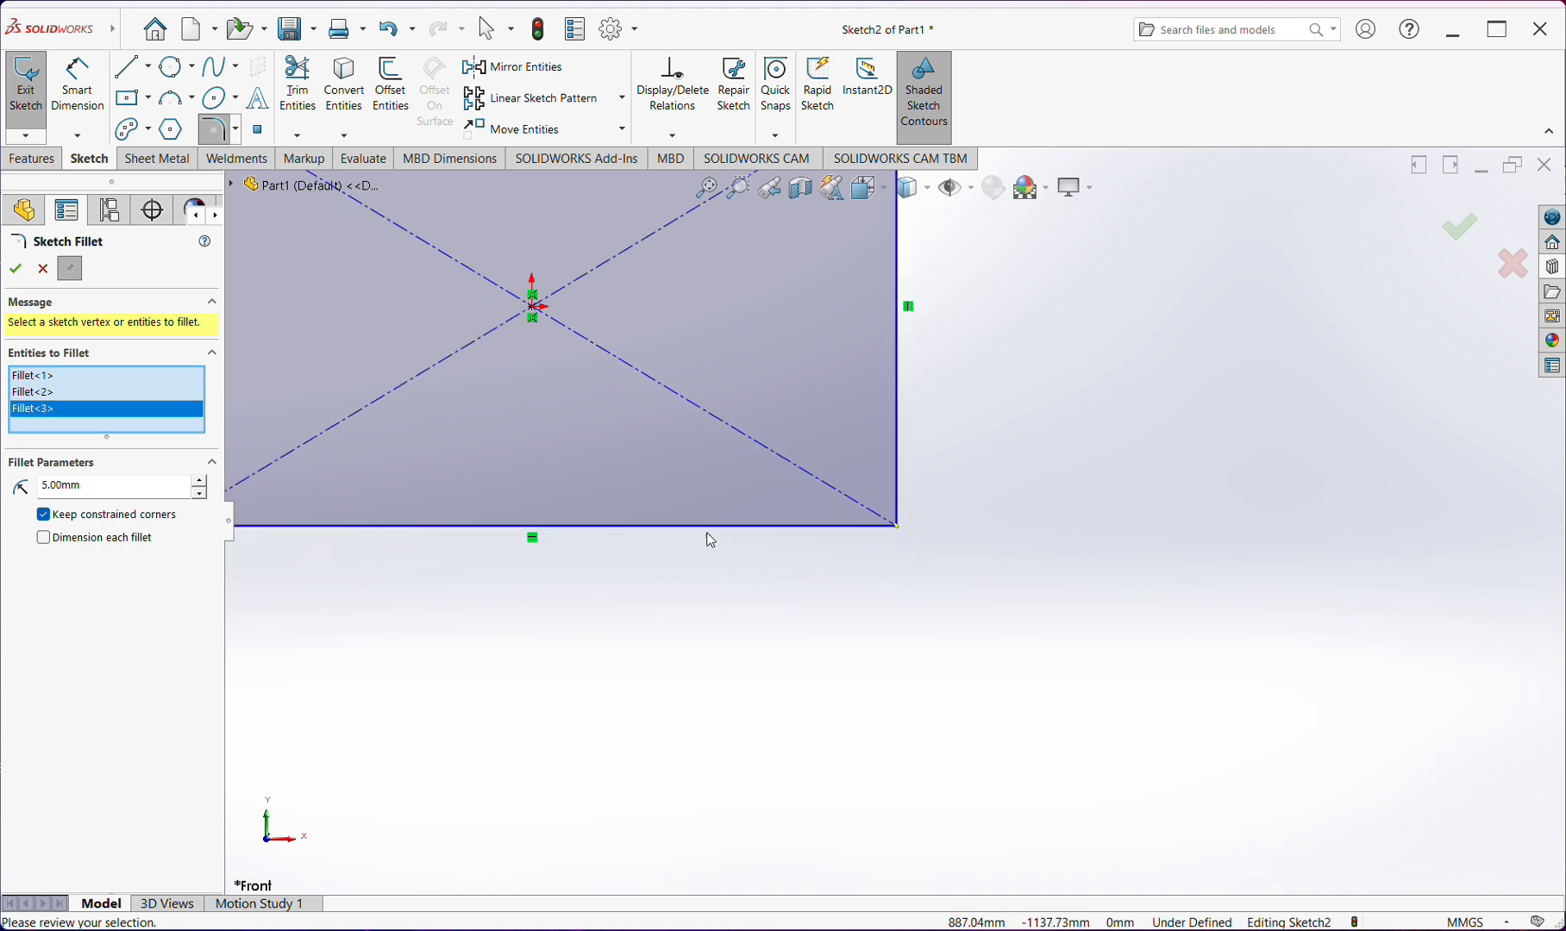
pyautogui.scroll(-4, 625, 500)
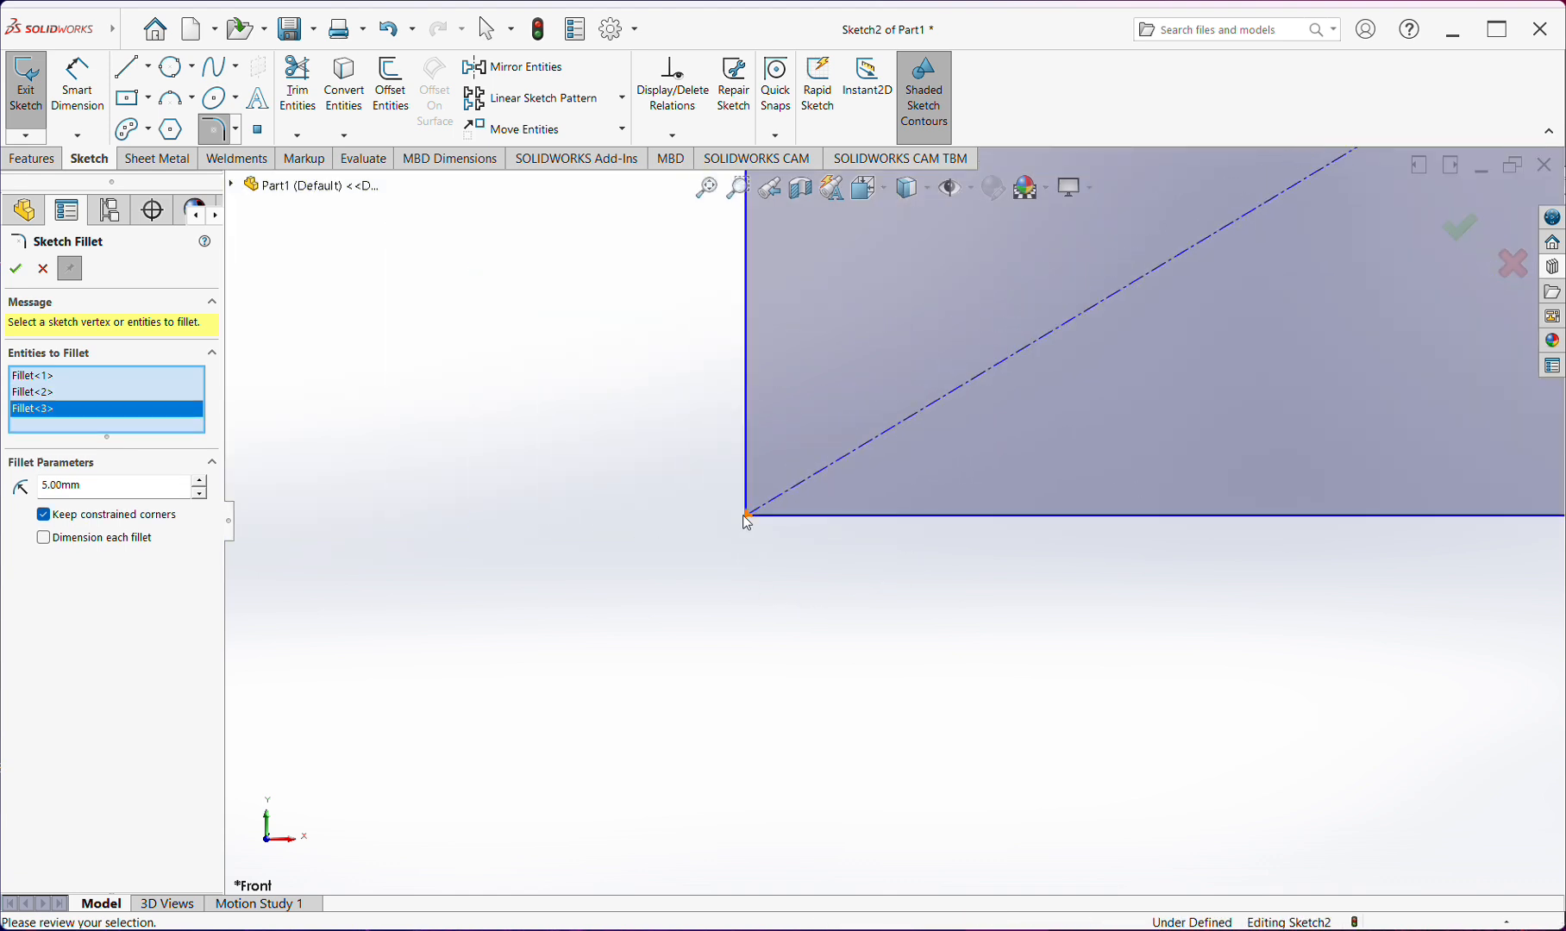
pyautogui.click(745, 517)
pyautogui.click(15, 269)
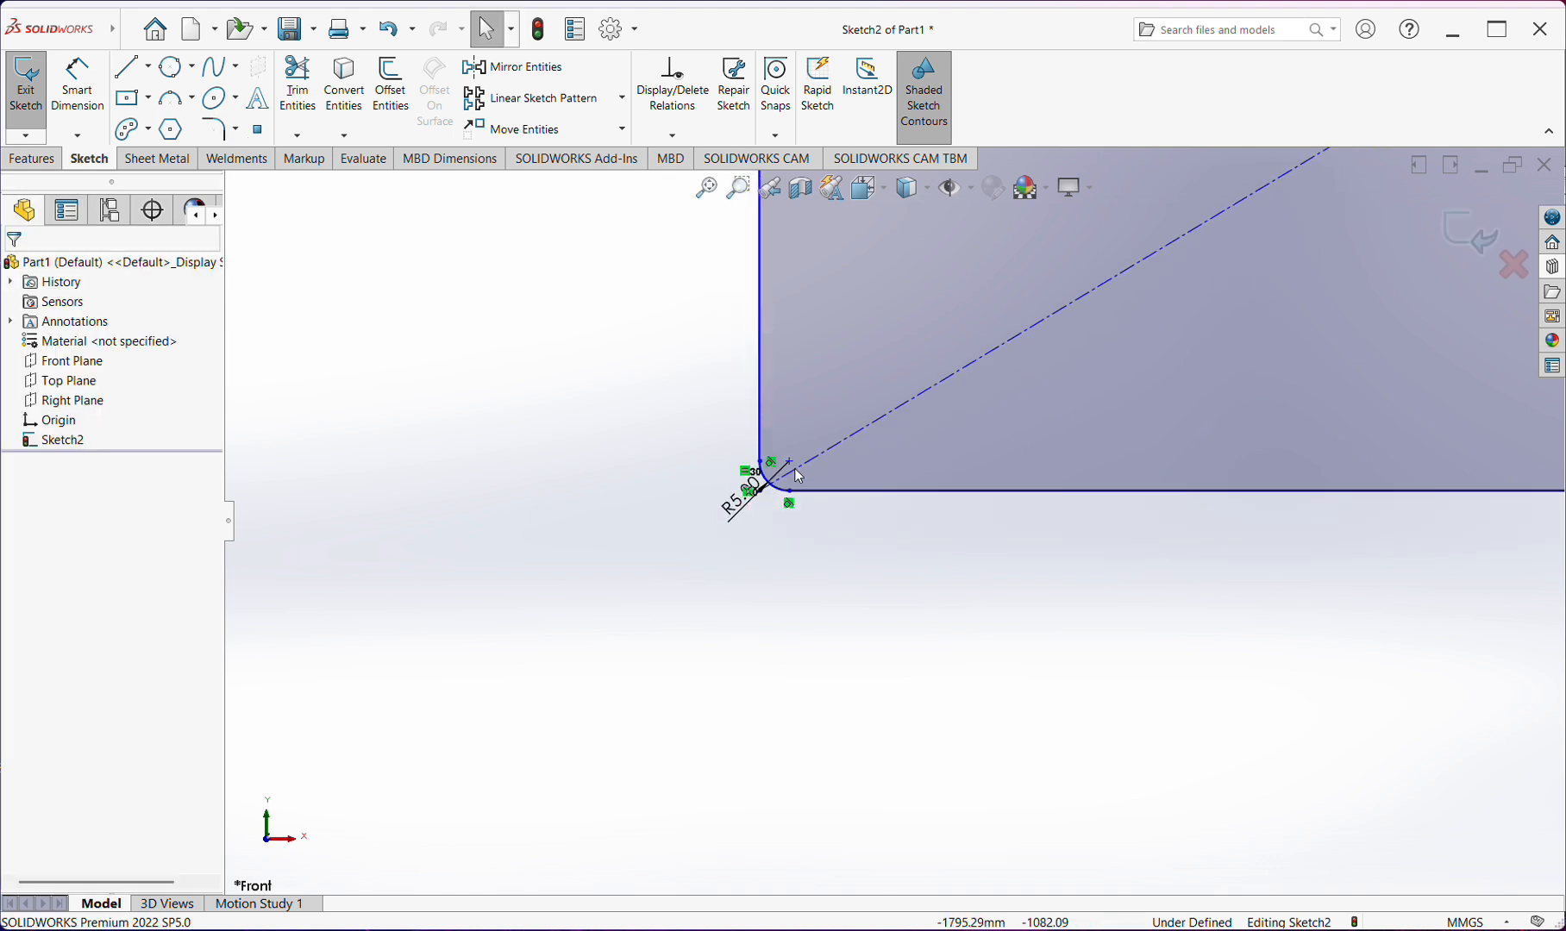
# Dimension the filleted rectangle's bottom edge and set its length to 100 mm
pyautogui.scroll(5, 984, 487)
pyautogui.moveTo(1065, 705); pyautogui.dragTo(1061, 638, button='right')
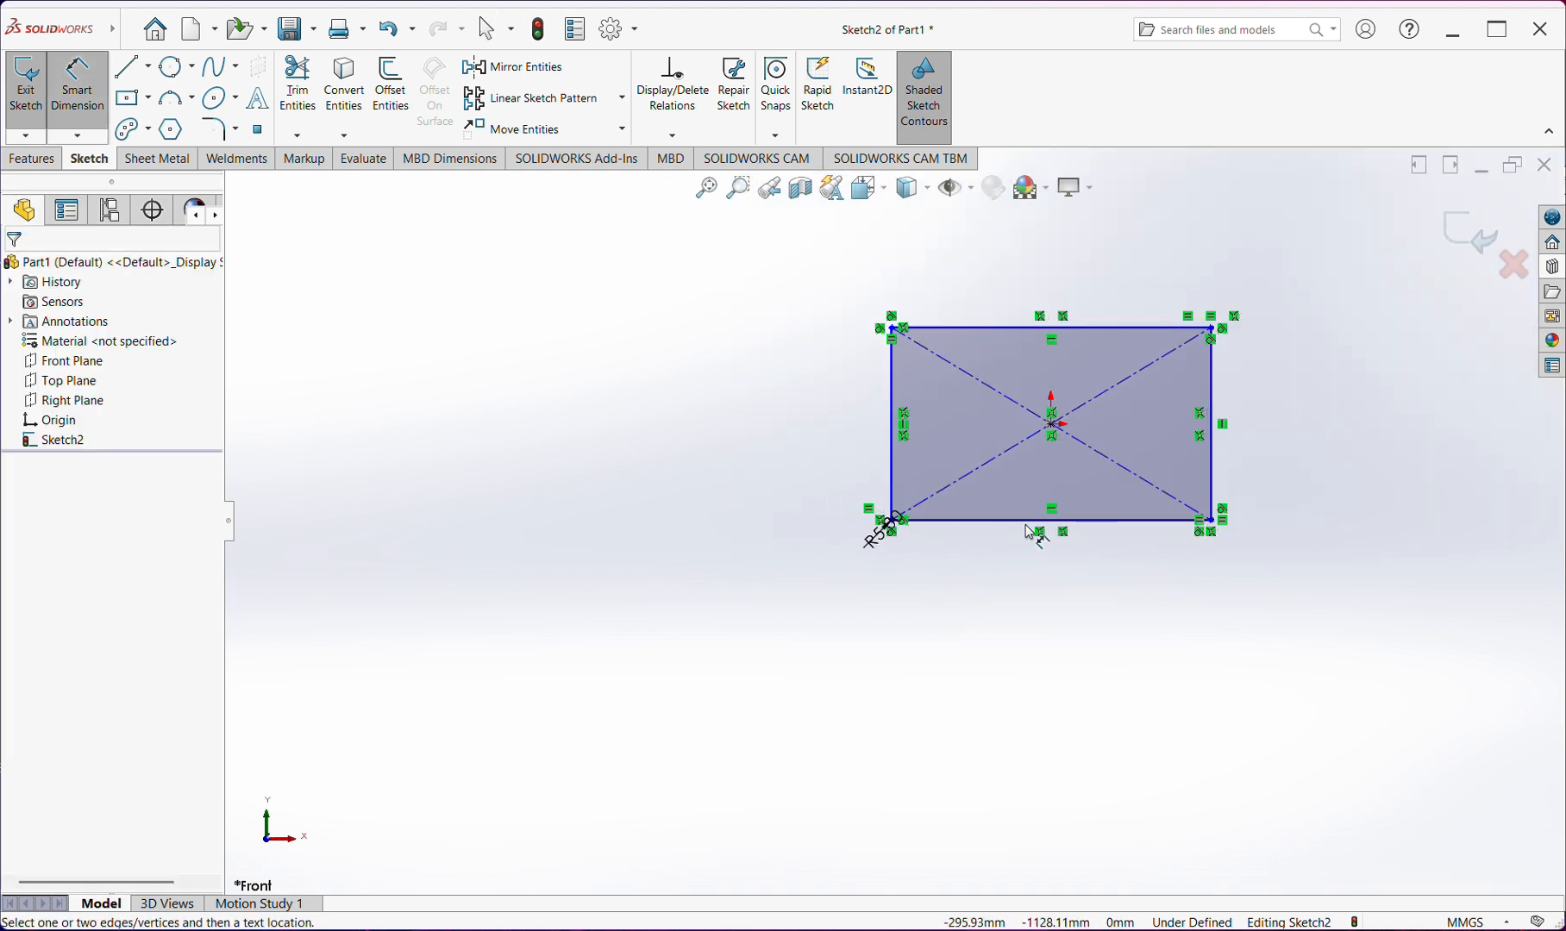
pyautogui.click(1025, 521)
pyautogui.click(1024, 571)
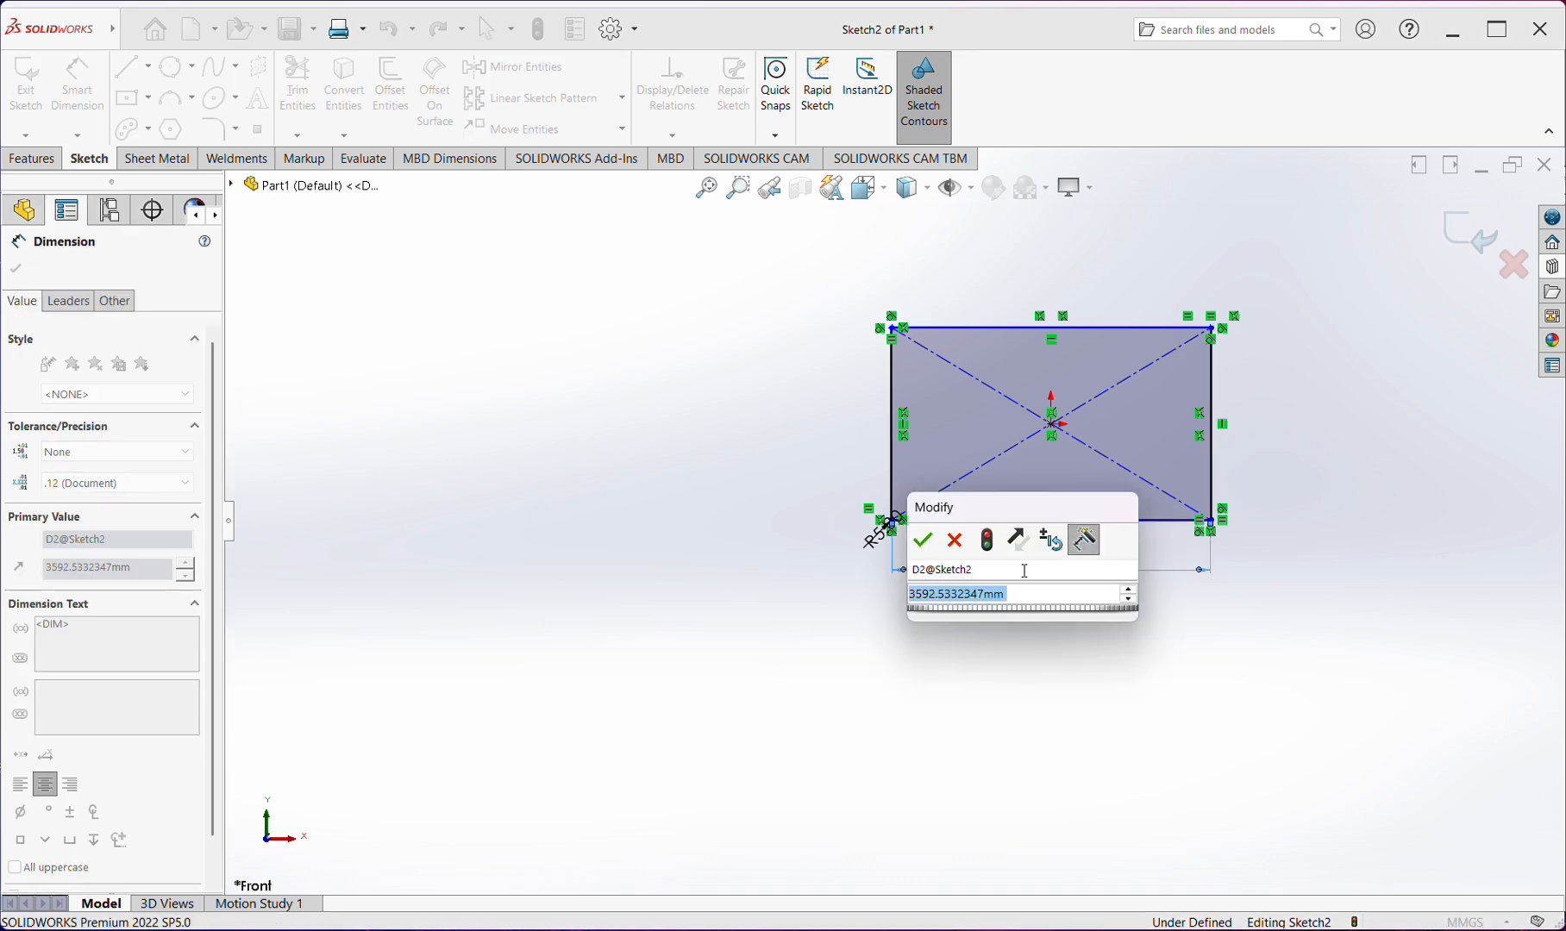
pyautogui.write('100')
pyautogui.press('Return')
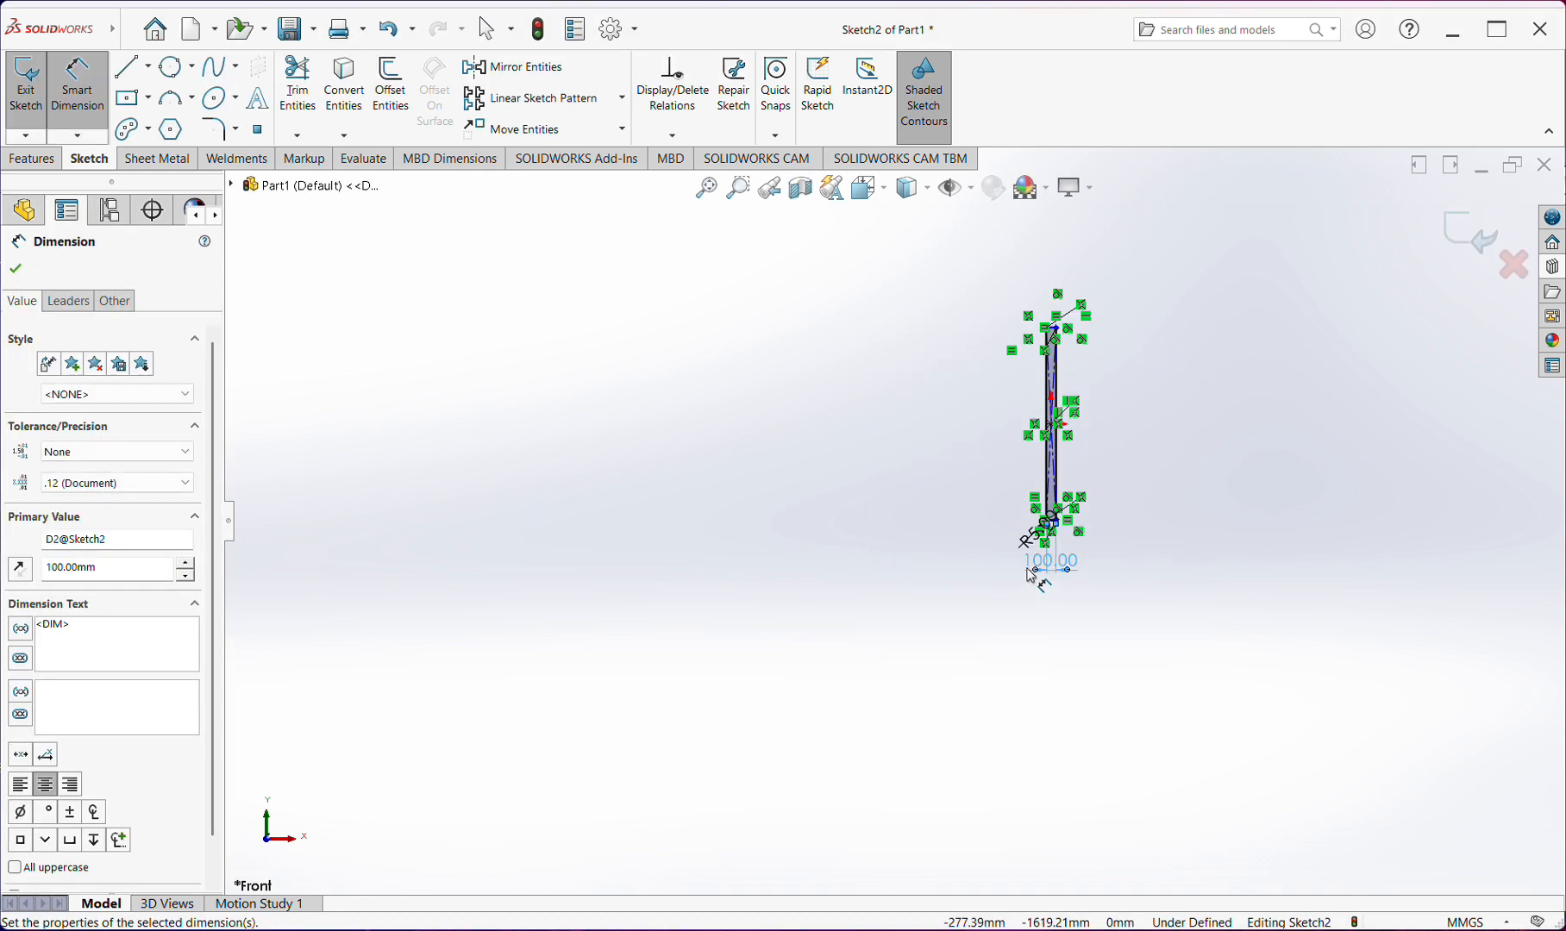
# Dimension the rectangle's right vertical edge and set its length to 50 mm
pyautogui.click(1054, 441)
pyautogui.click(1065, 452)
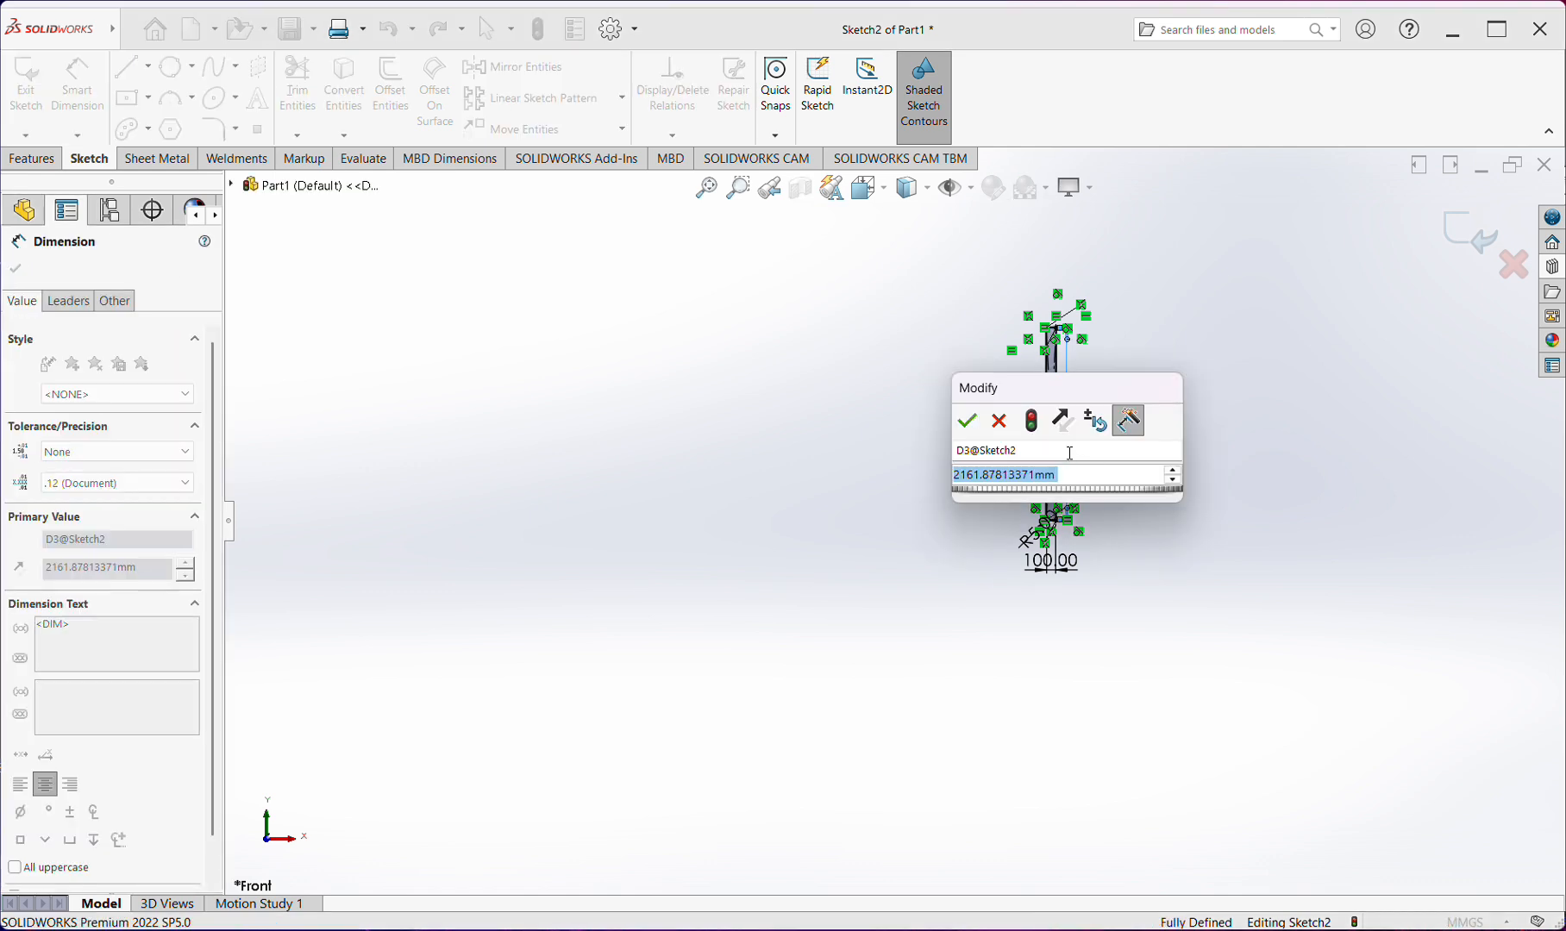
pyautogui.write('50')
pyautogui.press('Return')
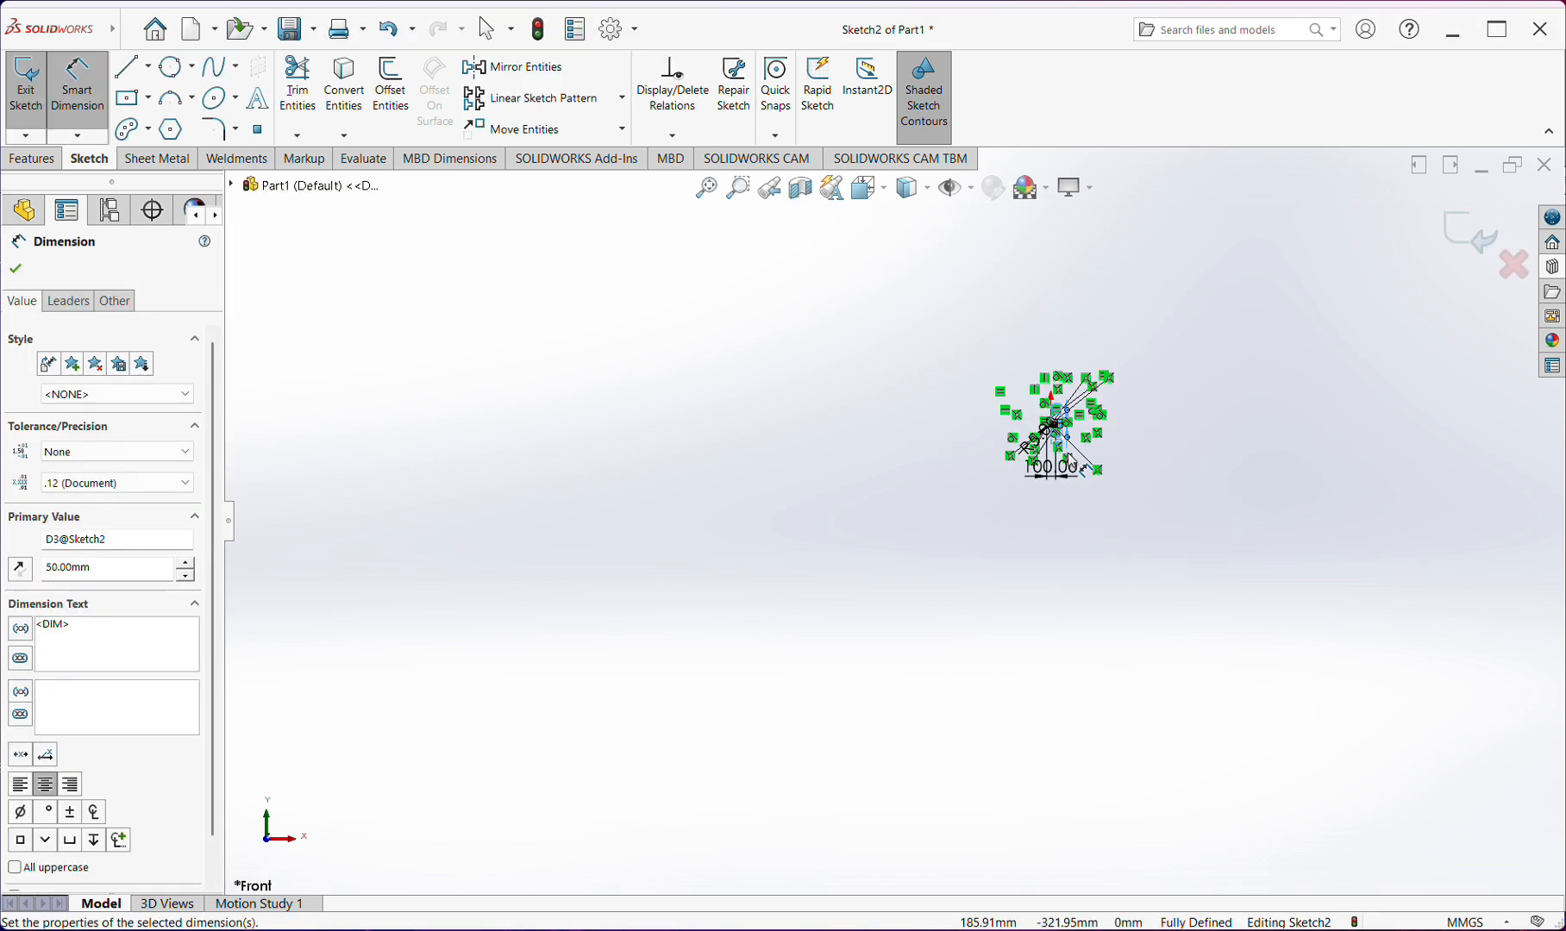
# Move the 100 mm and 50 mm dimensions closer to the rectangle's bottom and right edges
pyautogui.scroll(5, 1062, 453)
pyautogui.scroll(-10, 1066, 510)
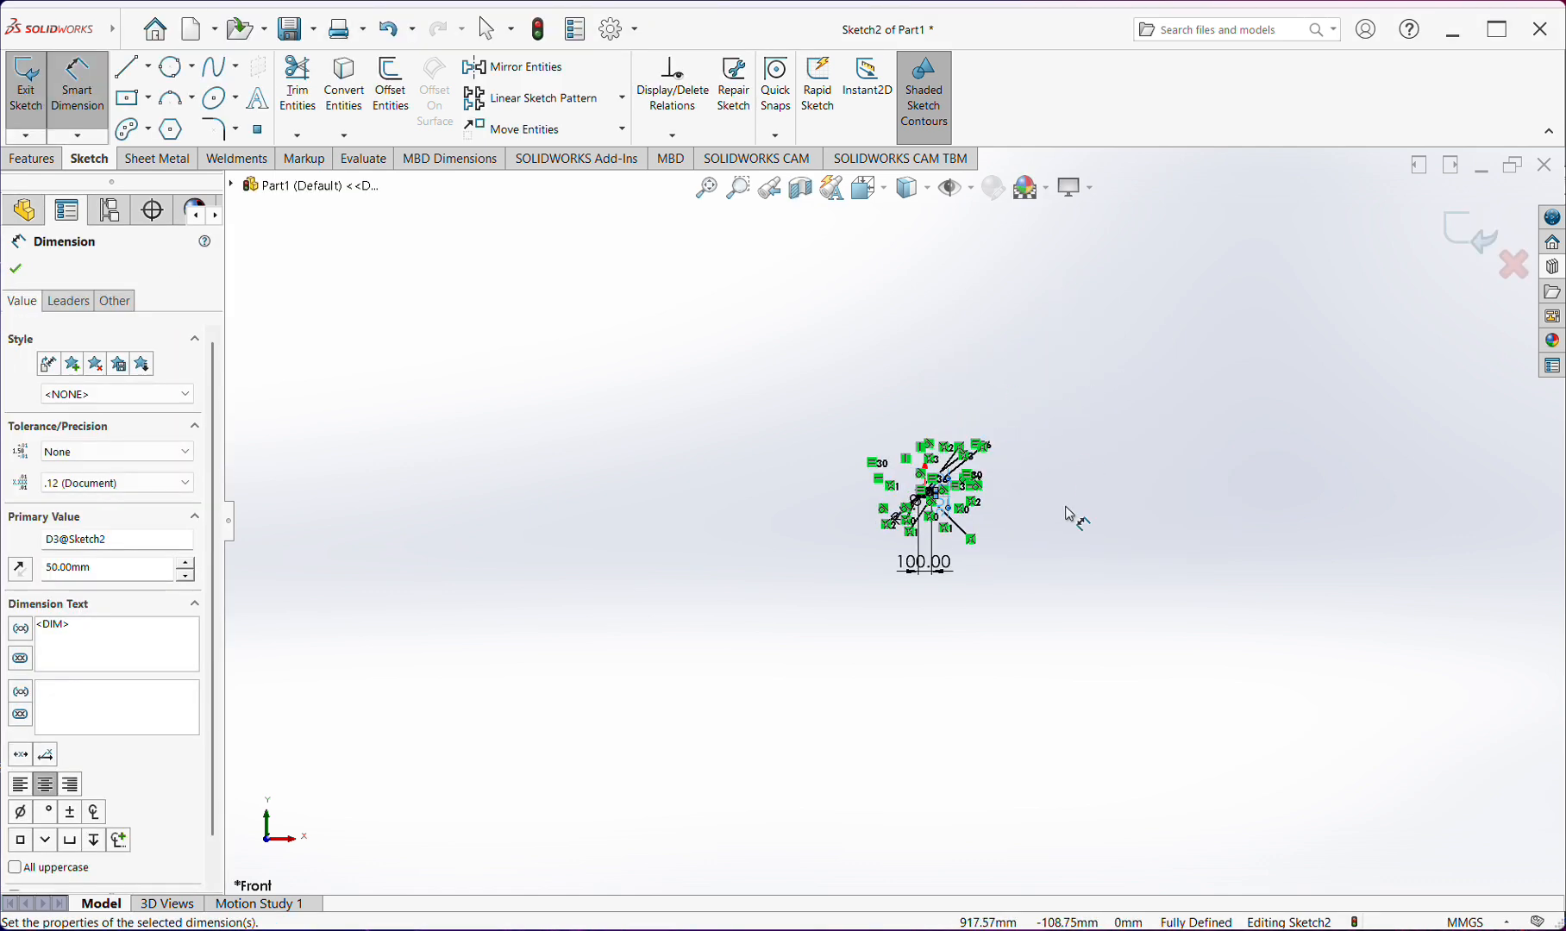
pyautogui.scroll(-2, 840, 672)
pyautogui.moveTo(818, 774); pyautogui.dragTo(805, 524)
pyautogui.scroll(-4, 805, 524)
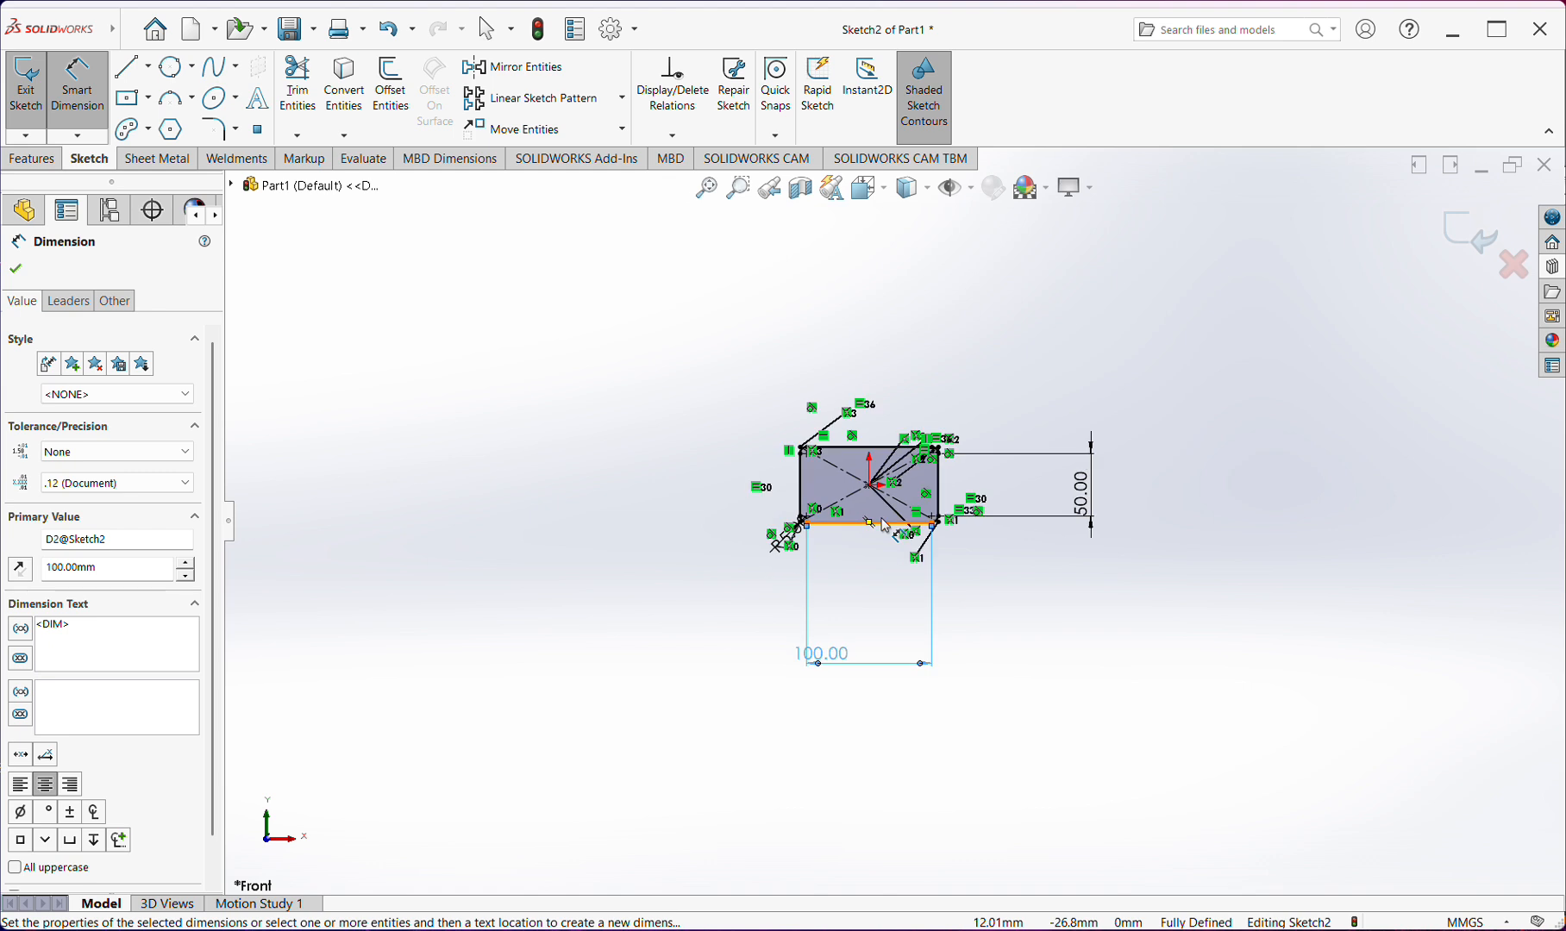
pyautogui.scroll(-3, 884, 522)
pyautogui.moveTo(828, 729); pyautogui.dragTo(880, 605)
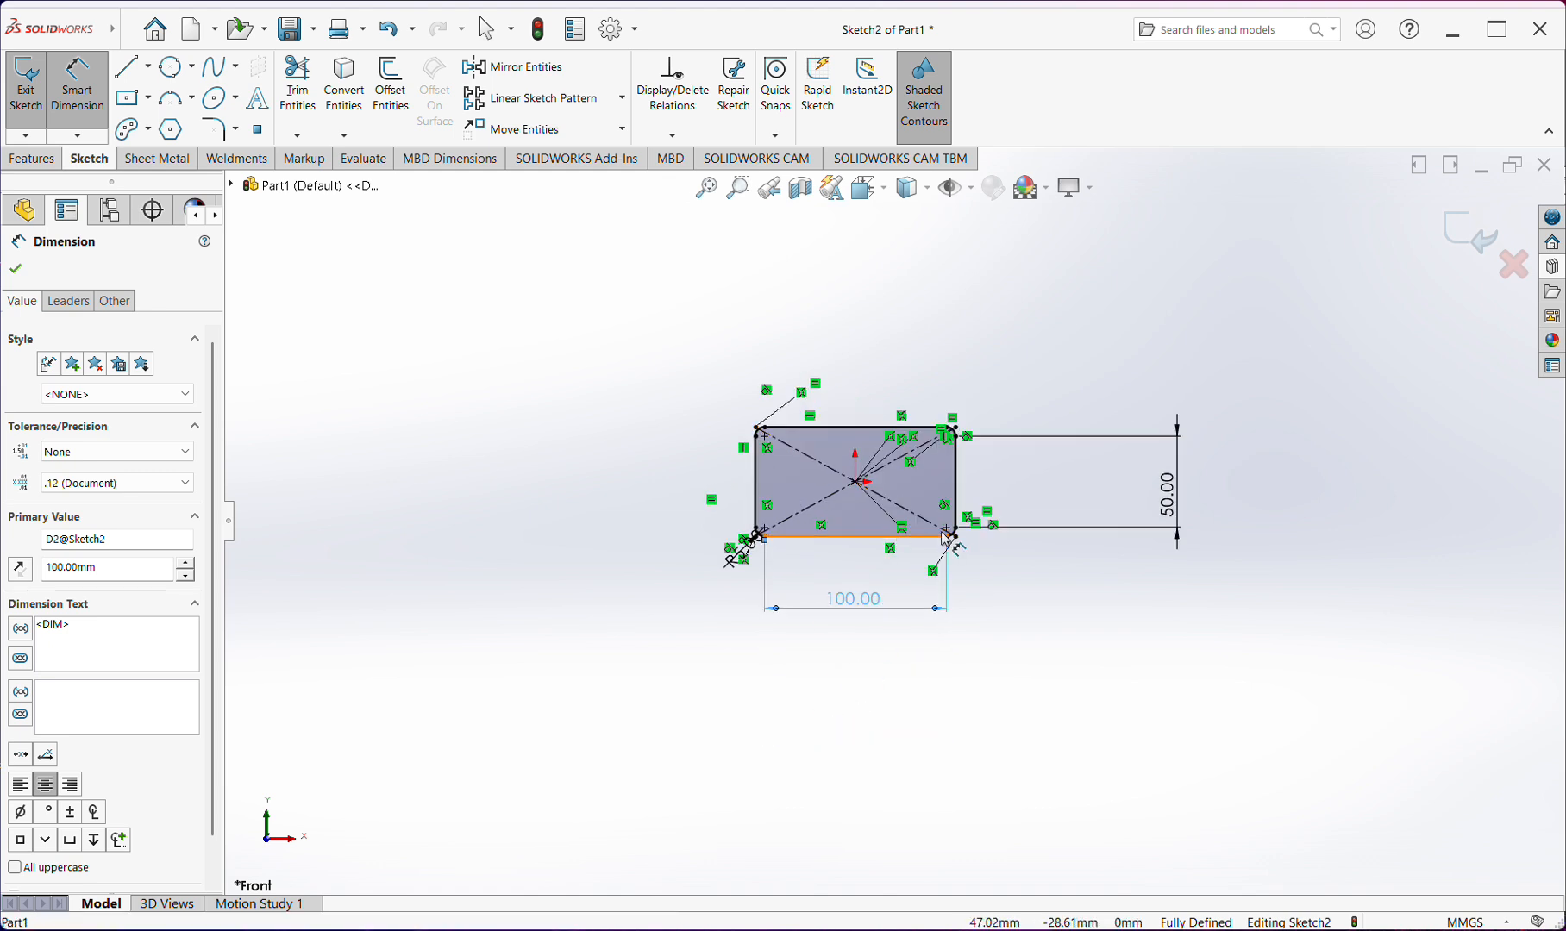
pyautogui.scroll(-2, 1101, 559)
pyautogui.moveTo(1103, 559); pyautogui.dragTo(923, 569)
pyautogui.click(707, 190)
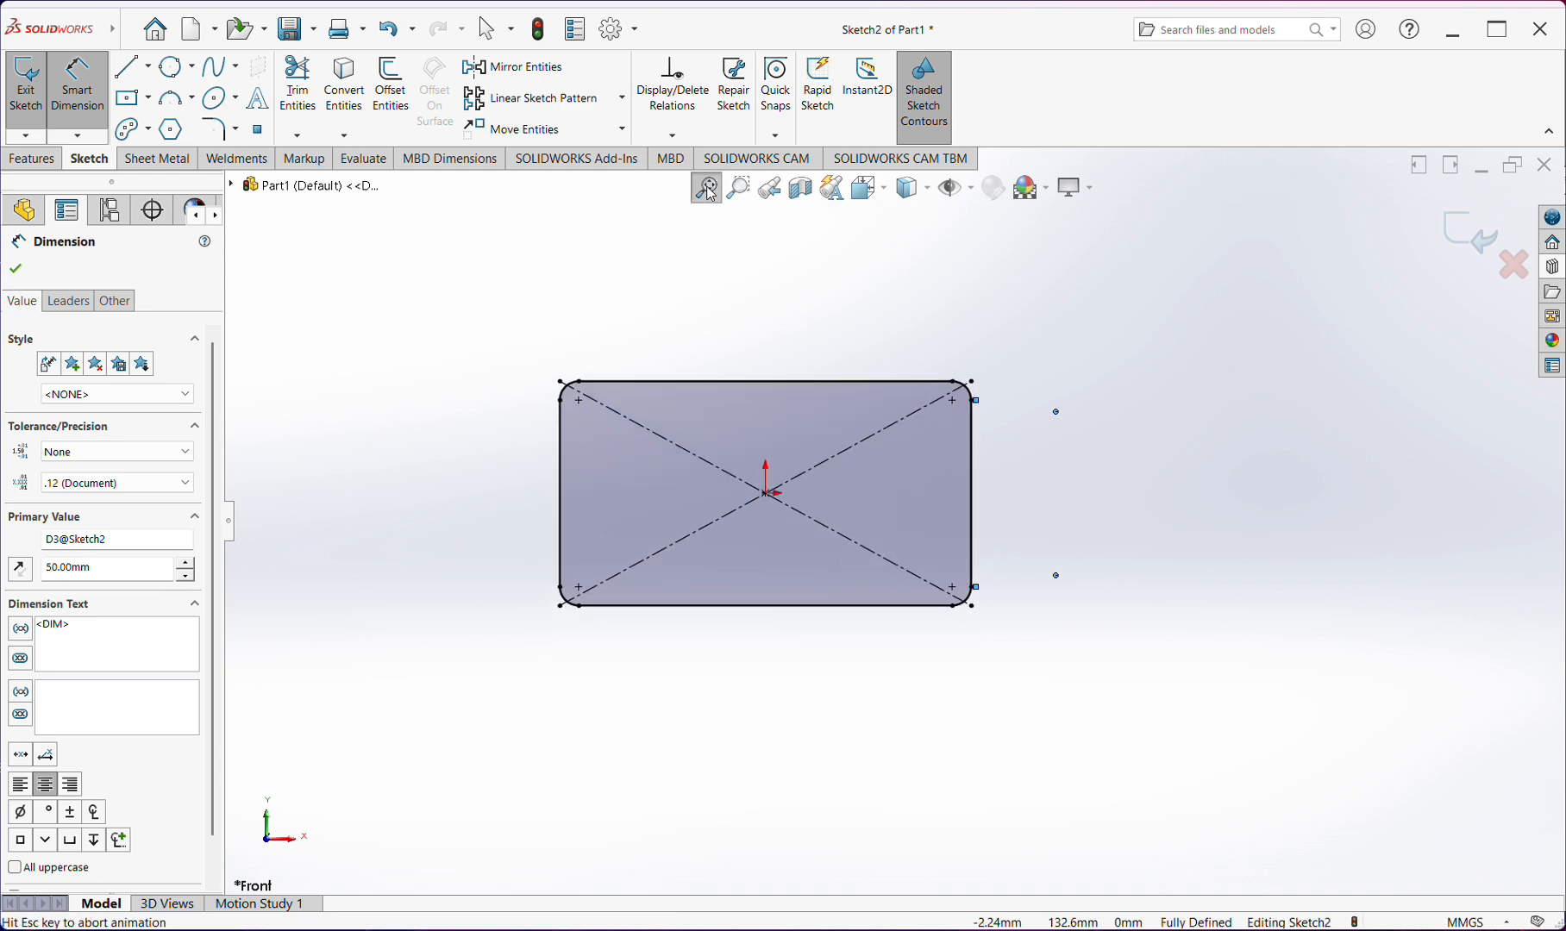
# Finish dimensioning and move the R5 fillet dimension out to the left of the rectangle's lower-left corner
pyautogui.scroll(2, 983, 483)
pyautogui.scroll(-3, 966, 459)
pyautogui.click(964, 457)
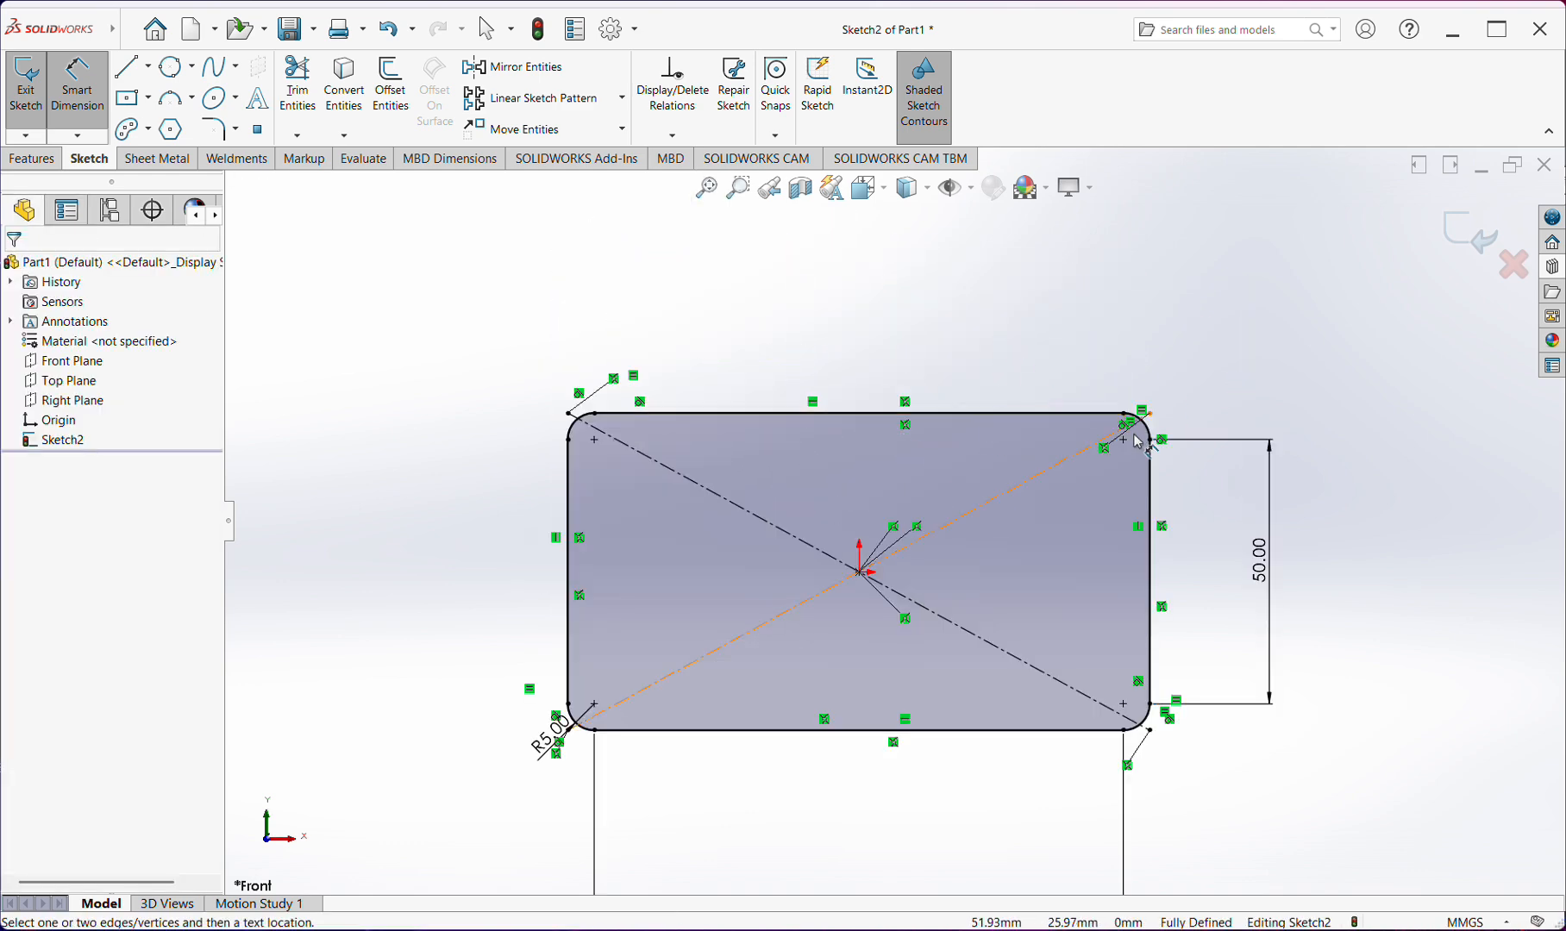
pyautogui.scroll(-2, 1135, 431)
pyautogui.scroll(3, 917, 519)
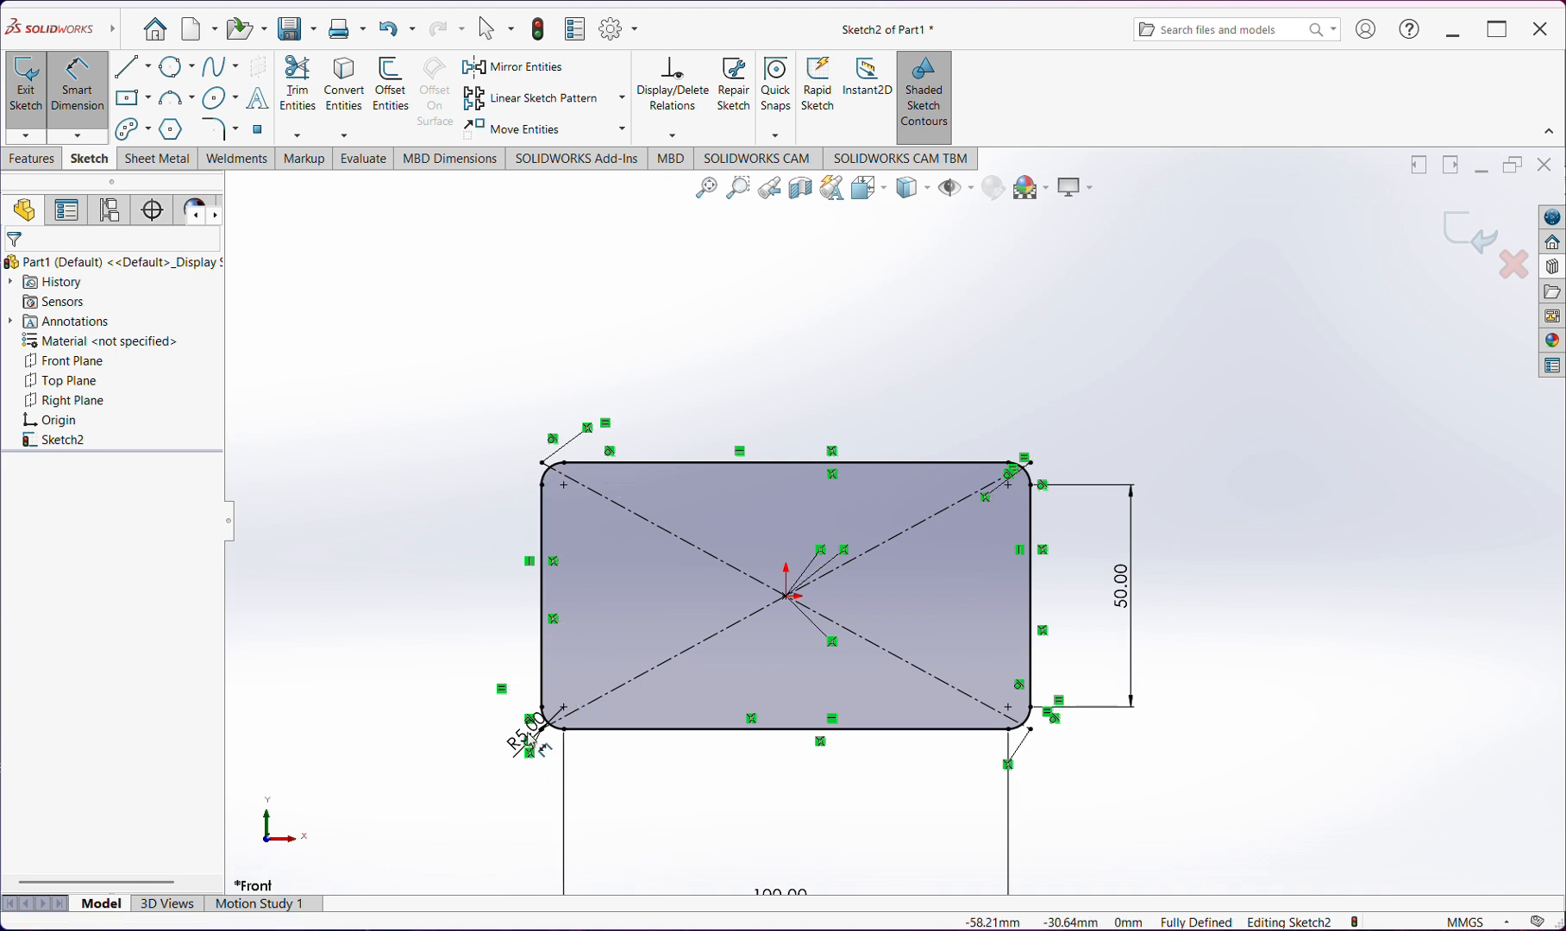
pyautogui.press('Escape')
pyautogui.moveTo(518, 736); pyautogui.dragTo(464, 699)
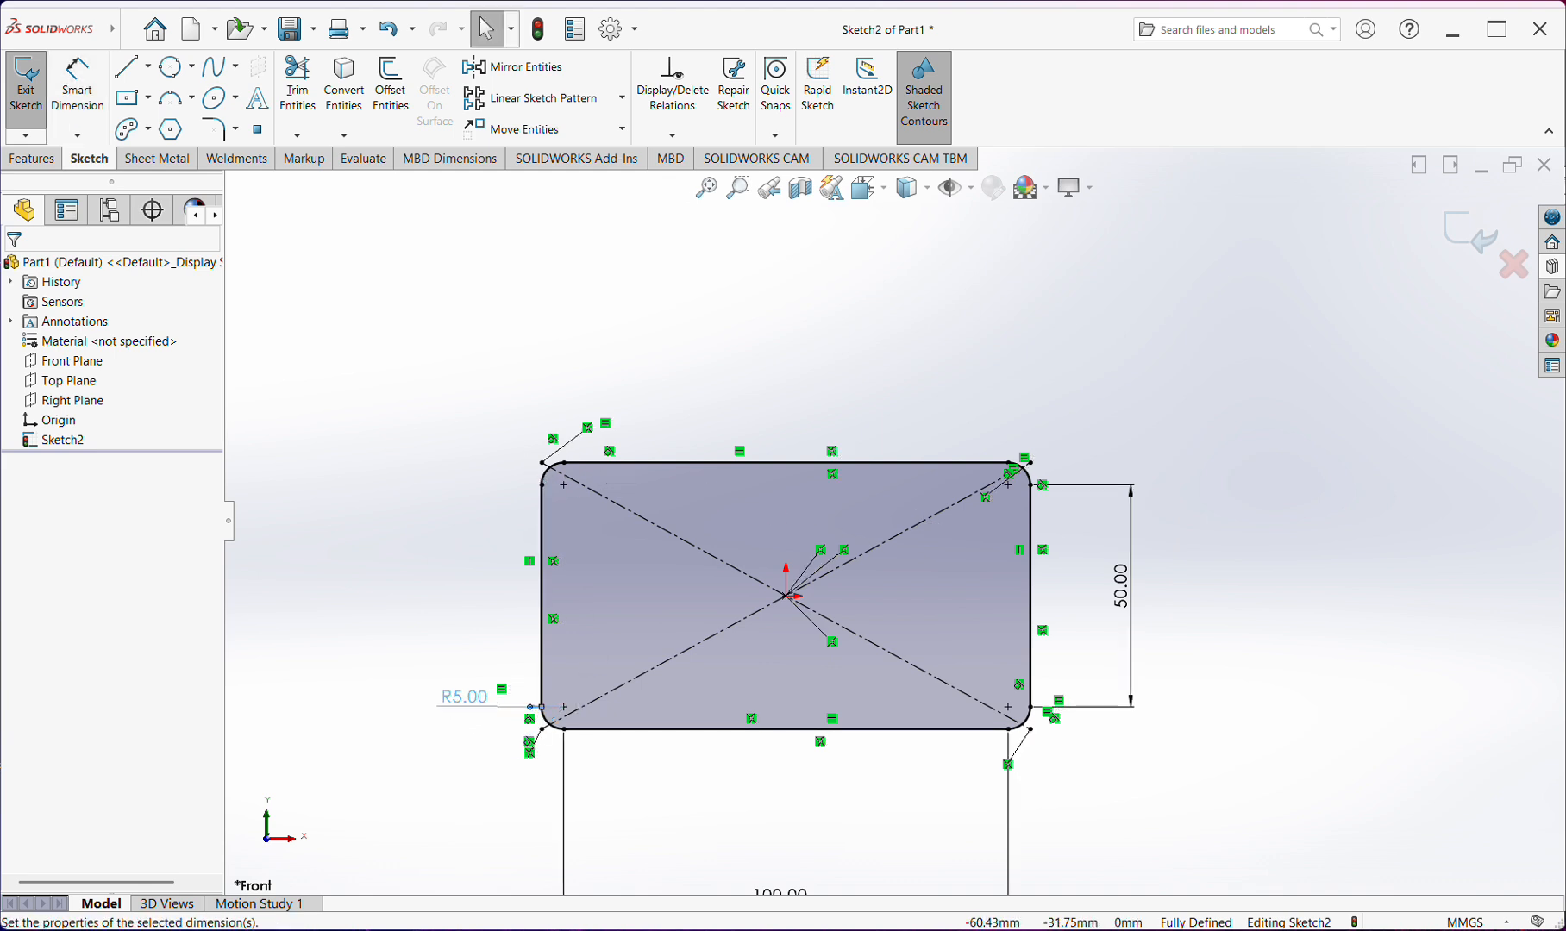
# Try a 10 mm radius for the rectangle's corner fillets and undo the change
pyautogui.doubleClick(465, 698)
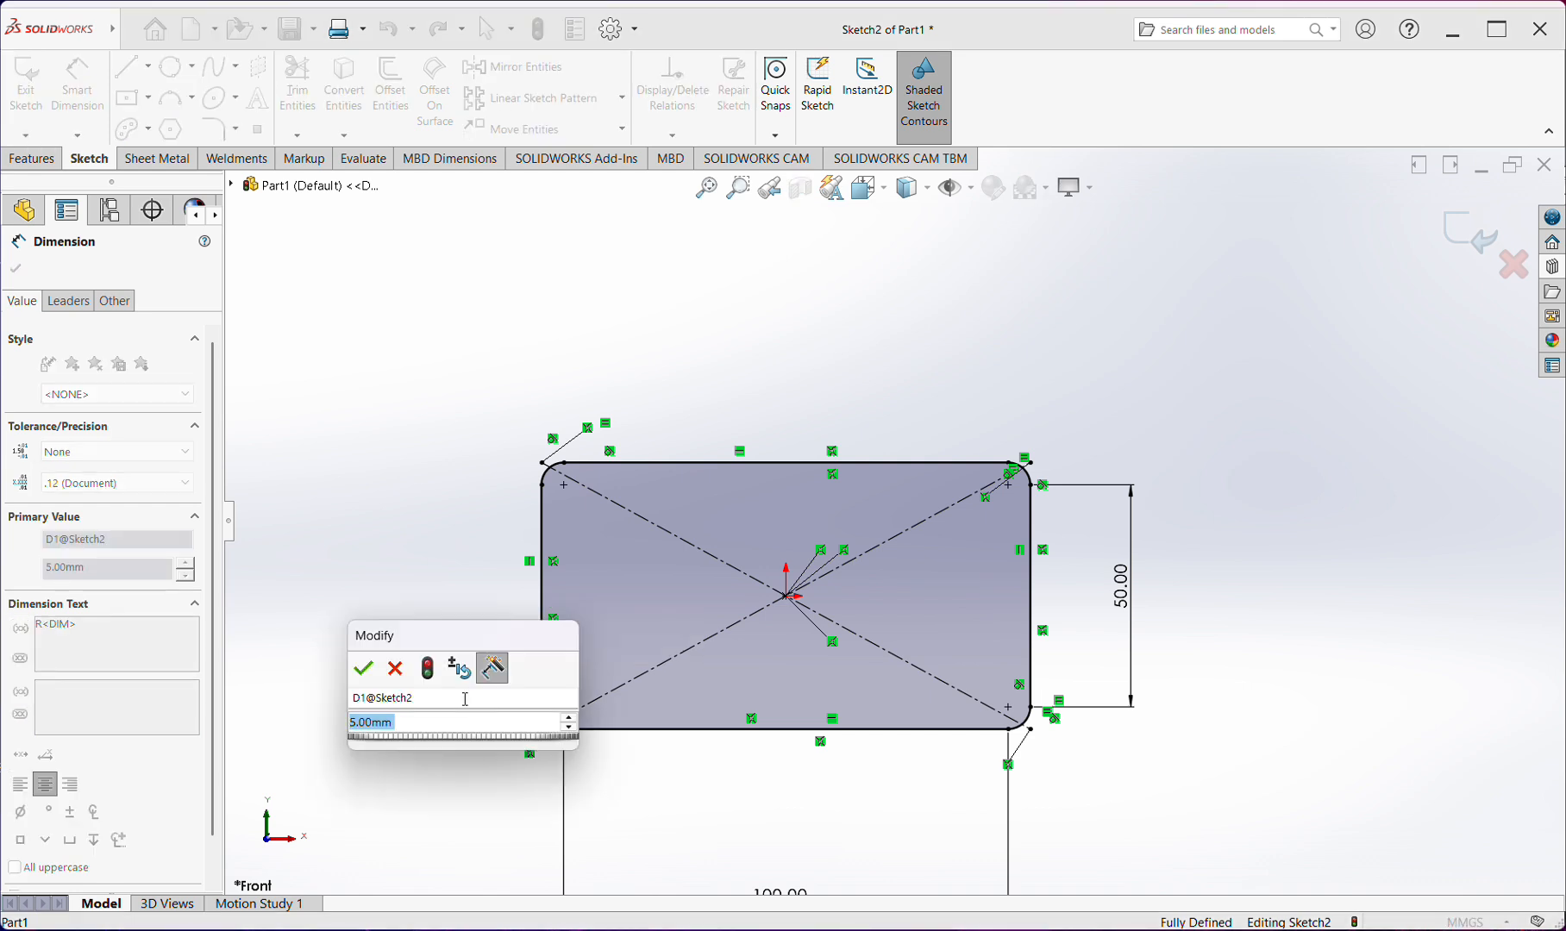
pyautogui.write('10')
pyautogui.press('Return')
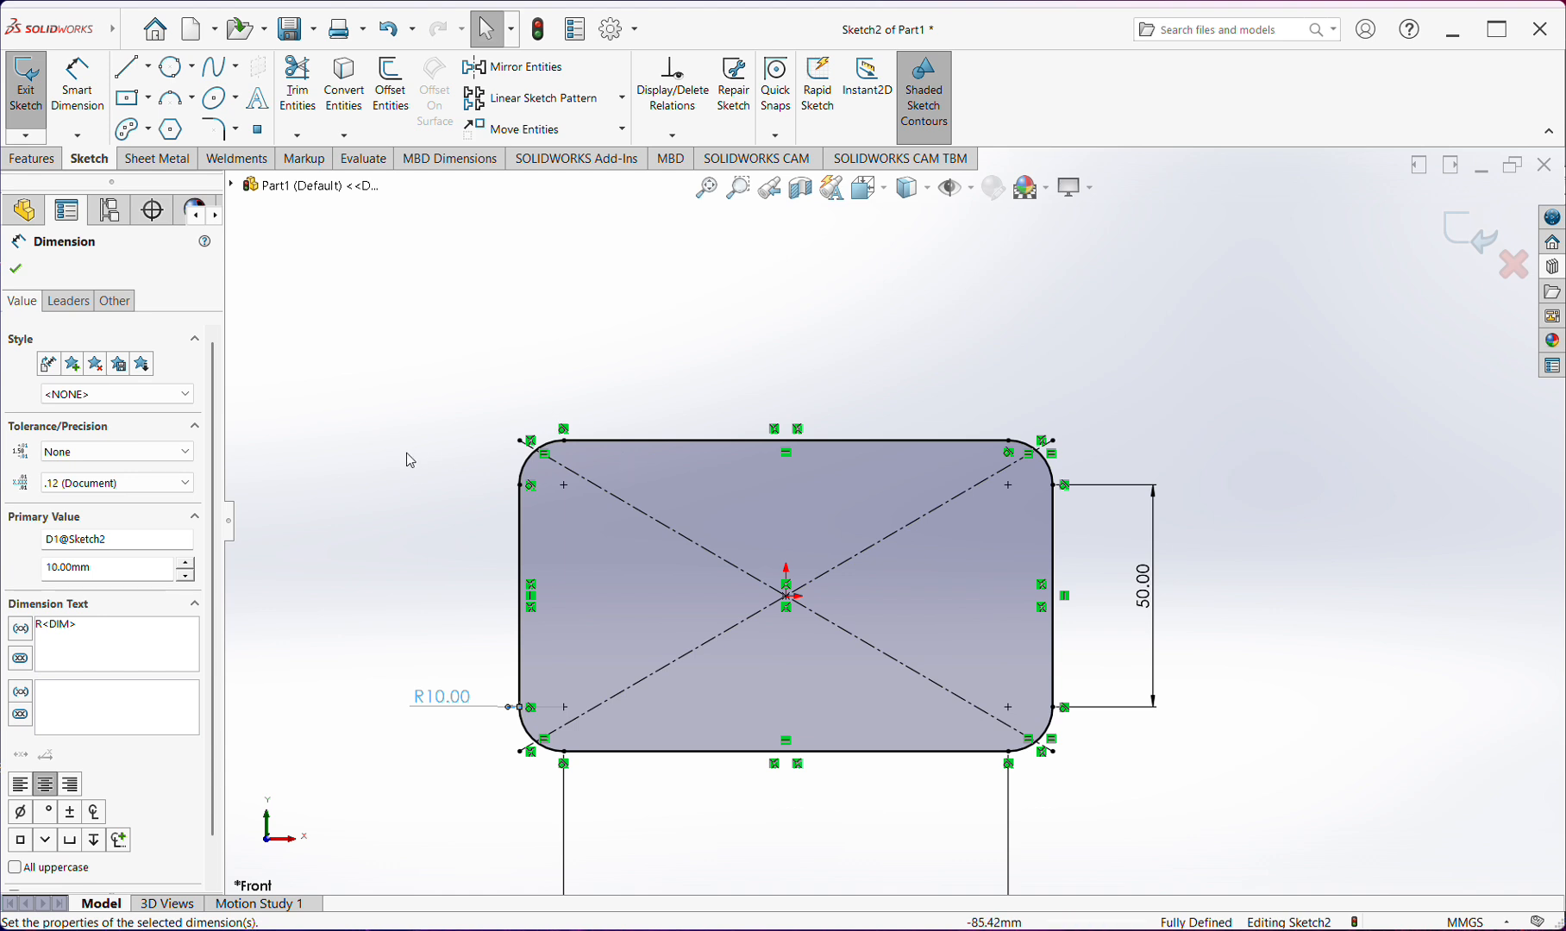
pyautogui.hotkey('ctrl', 'z')
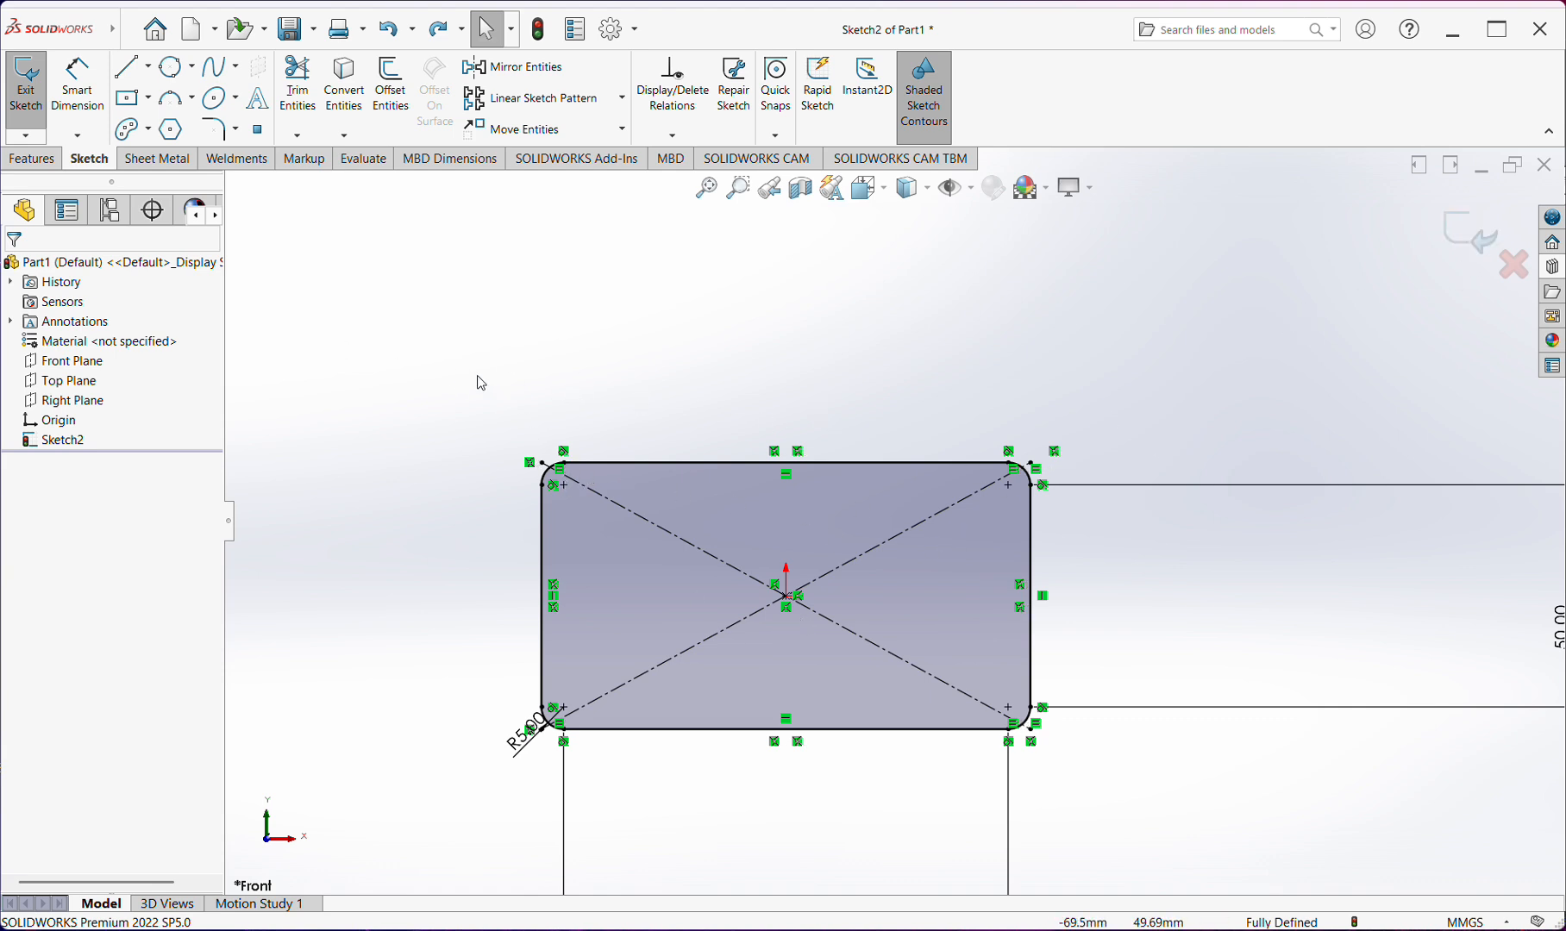
# Select the entire filleted rectangle together with its dimensions and delete it from the sketch
pyautogui.scroll(-3, 958, 488)
pyautogui.scroll(8, 963, 486)
pyautogui.moveTo(1080, 351); pyautogui.dragTo(491, 922)
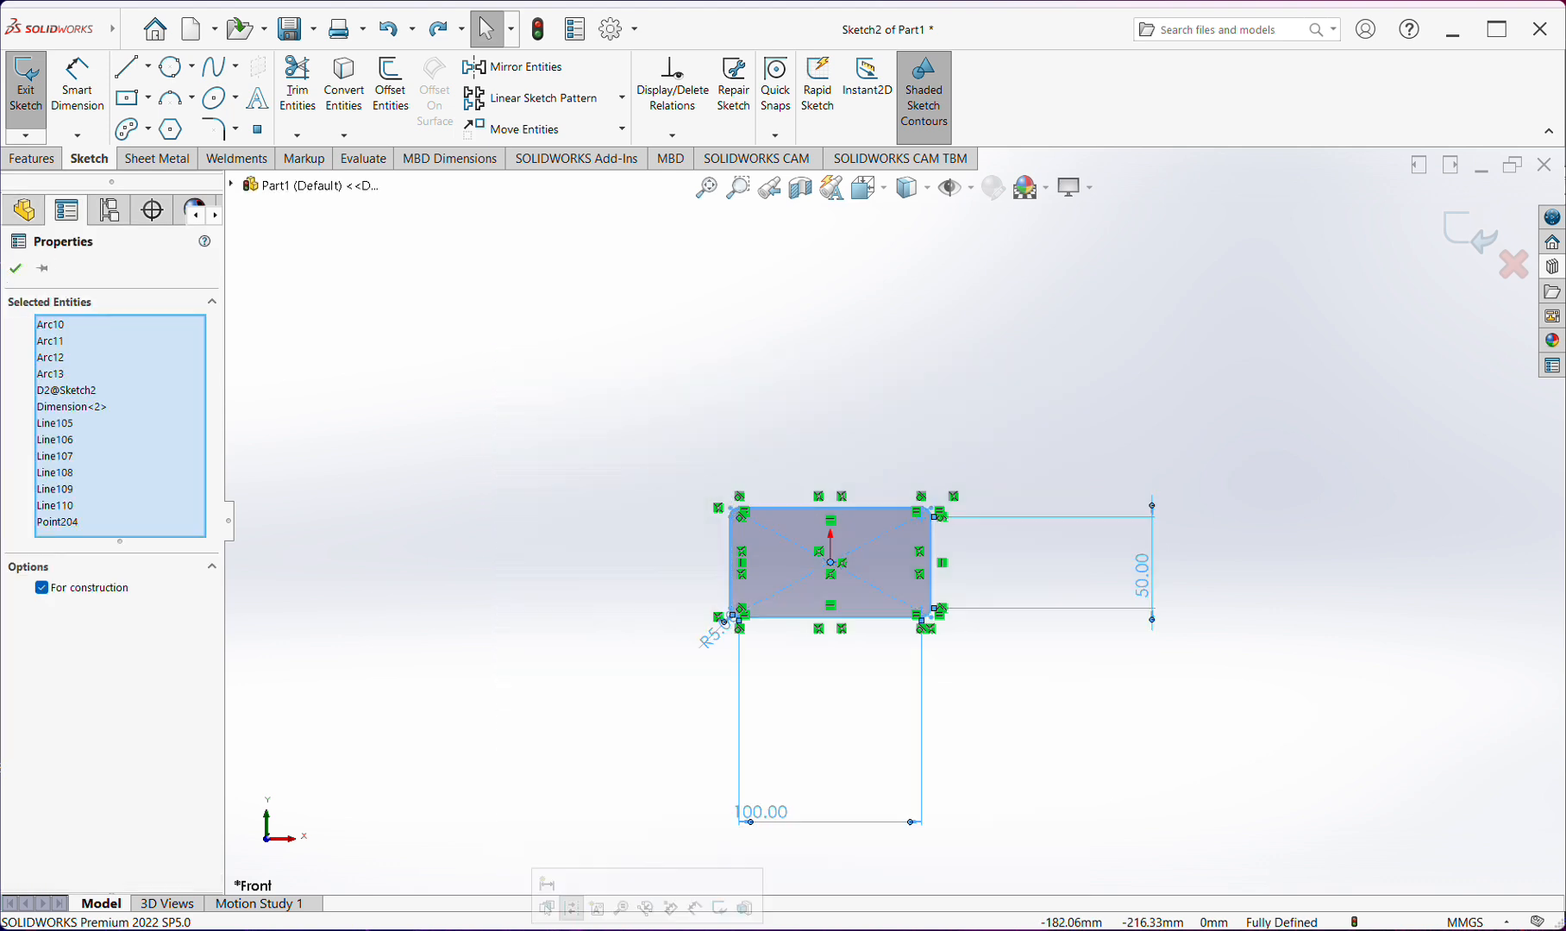
pyautogui.press('Delete')
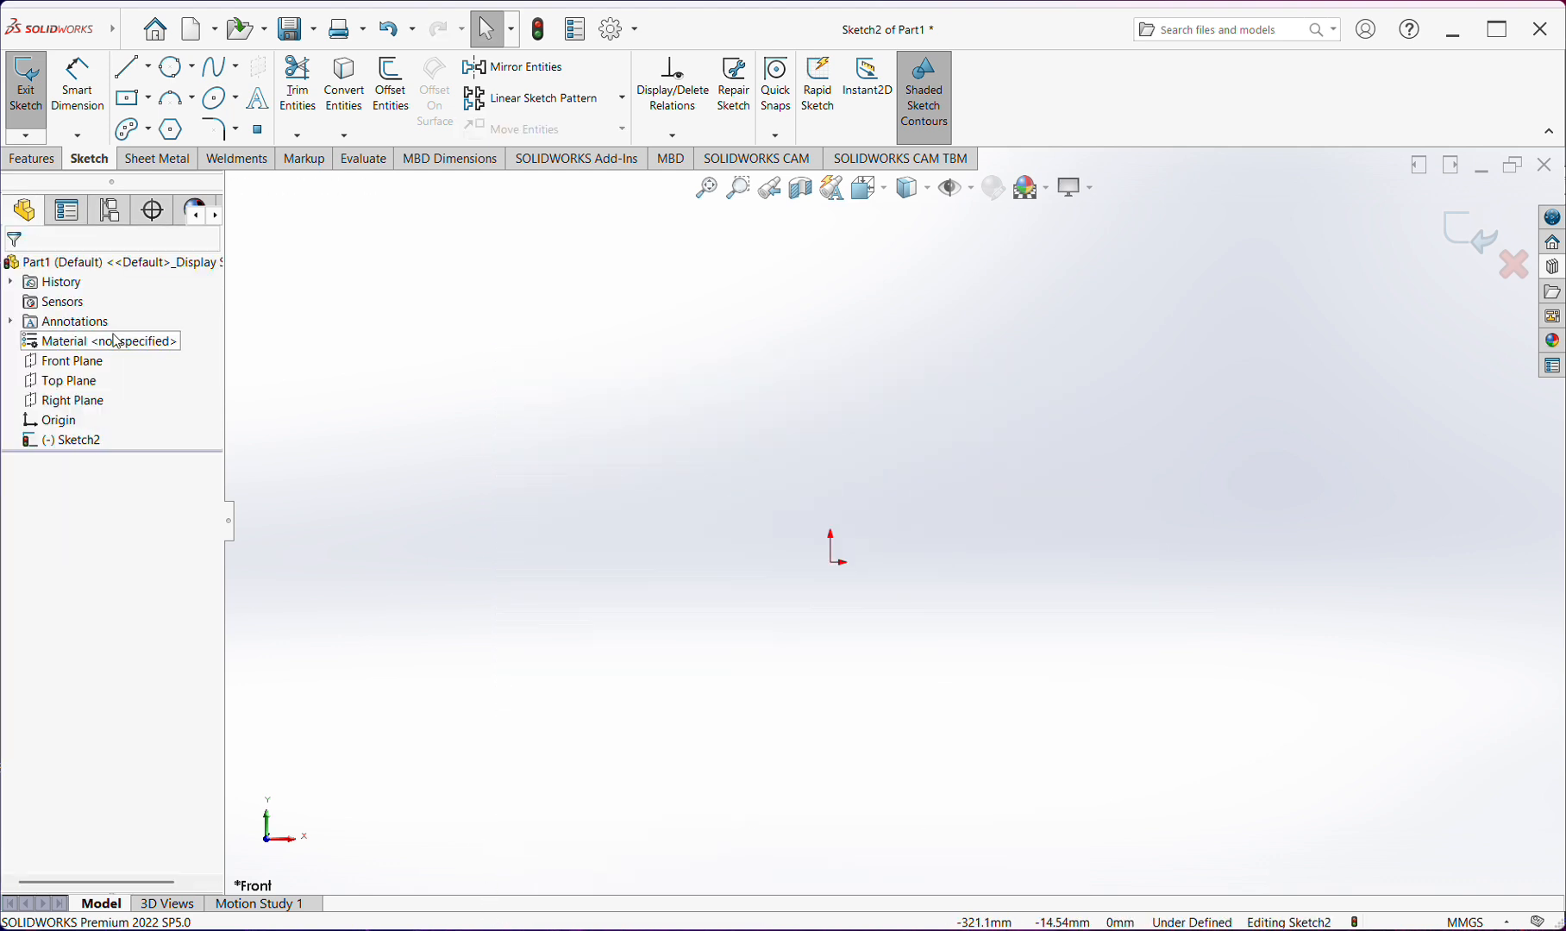
# Sketch a center rectangle about 114 mm wide and 133 mm high, centred on the origin
pyautogui.click(132, 97)
pyautogui.moveTo(831, 562); pyautogui.dragTo(935, 683)
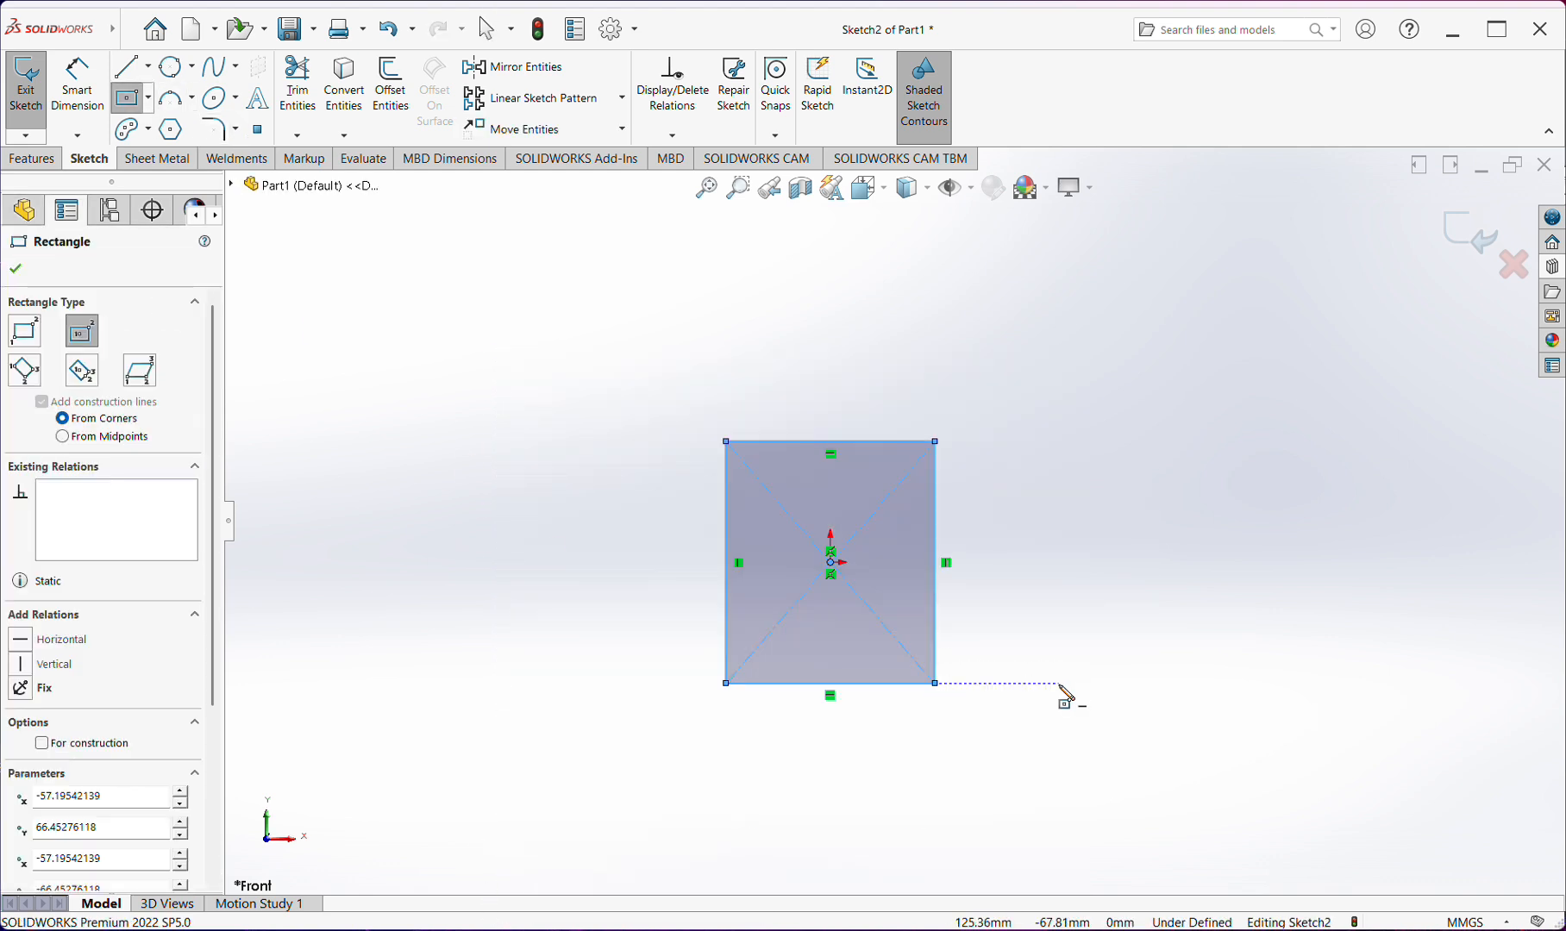
pyautogui.press('Escape')
# Apply an equal-distance 10 mm sketch chamfer to the rectangle's upper-left corner
pyautogui.click(234, 130)
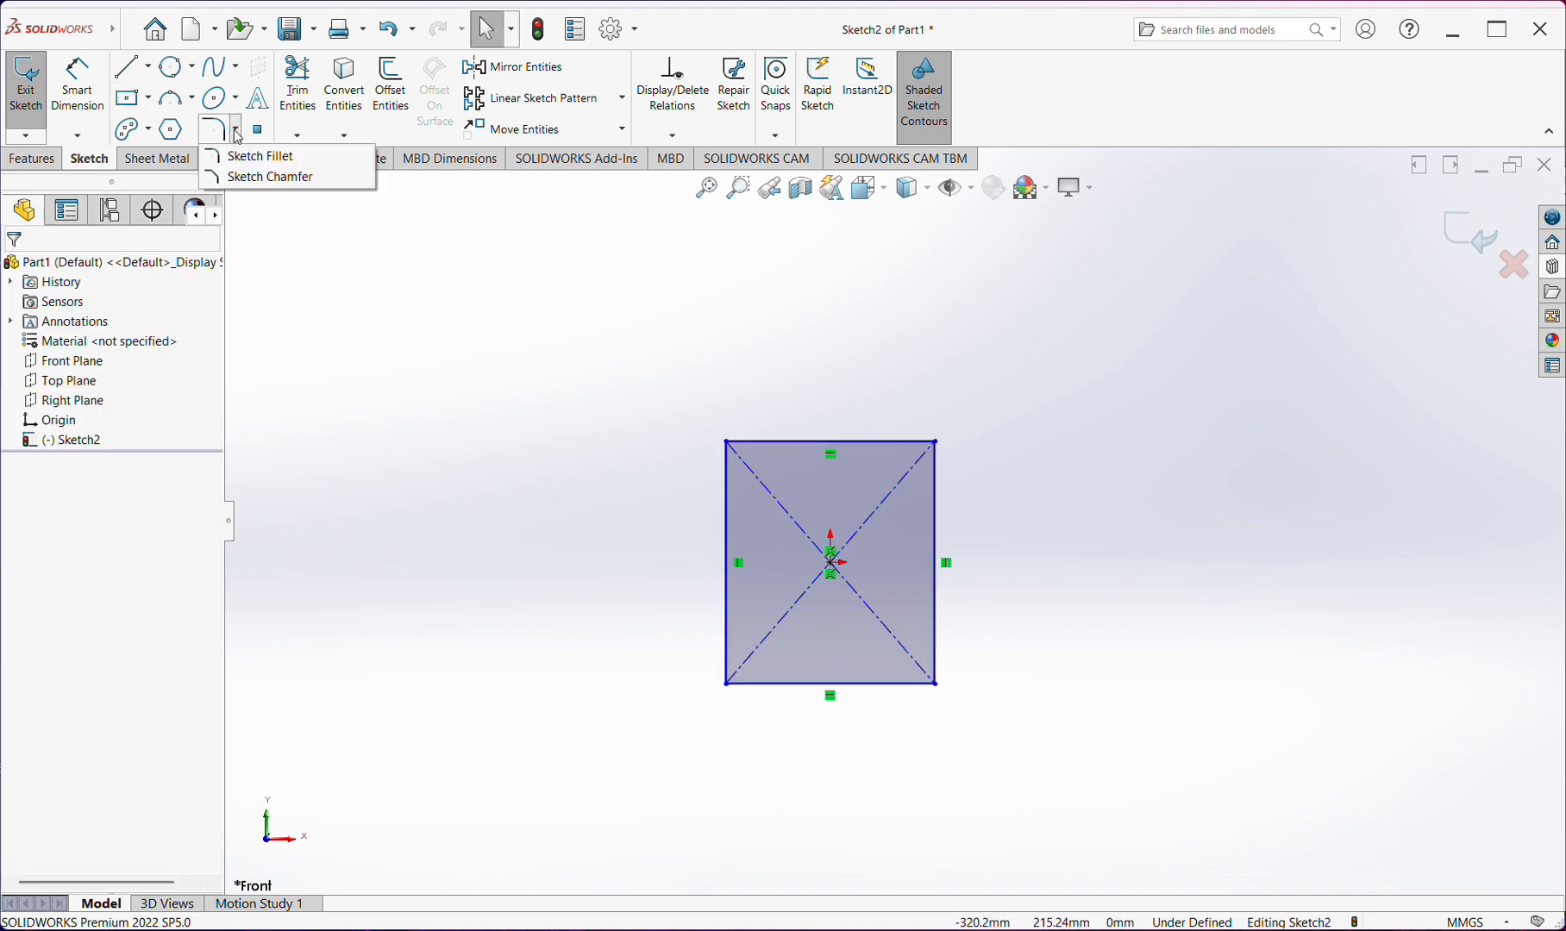
pyautogui.click(243, 177)
pyautogui.scroll(-5, 729, 447)
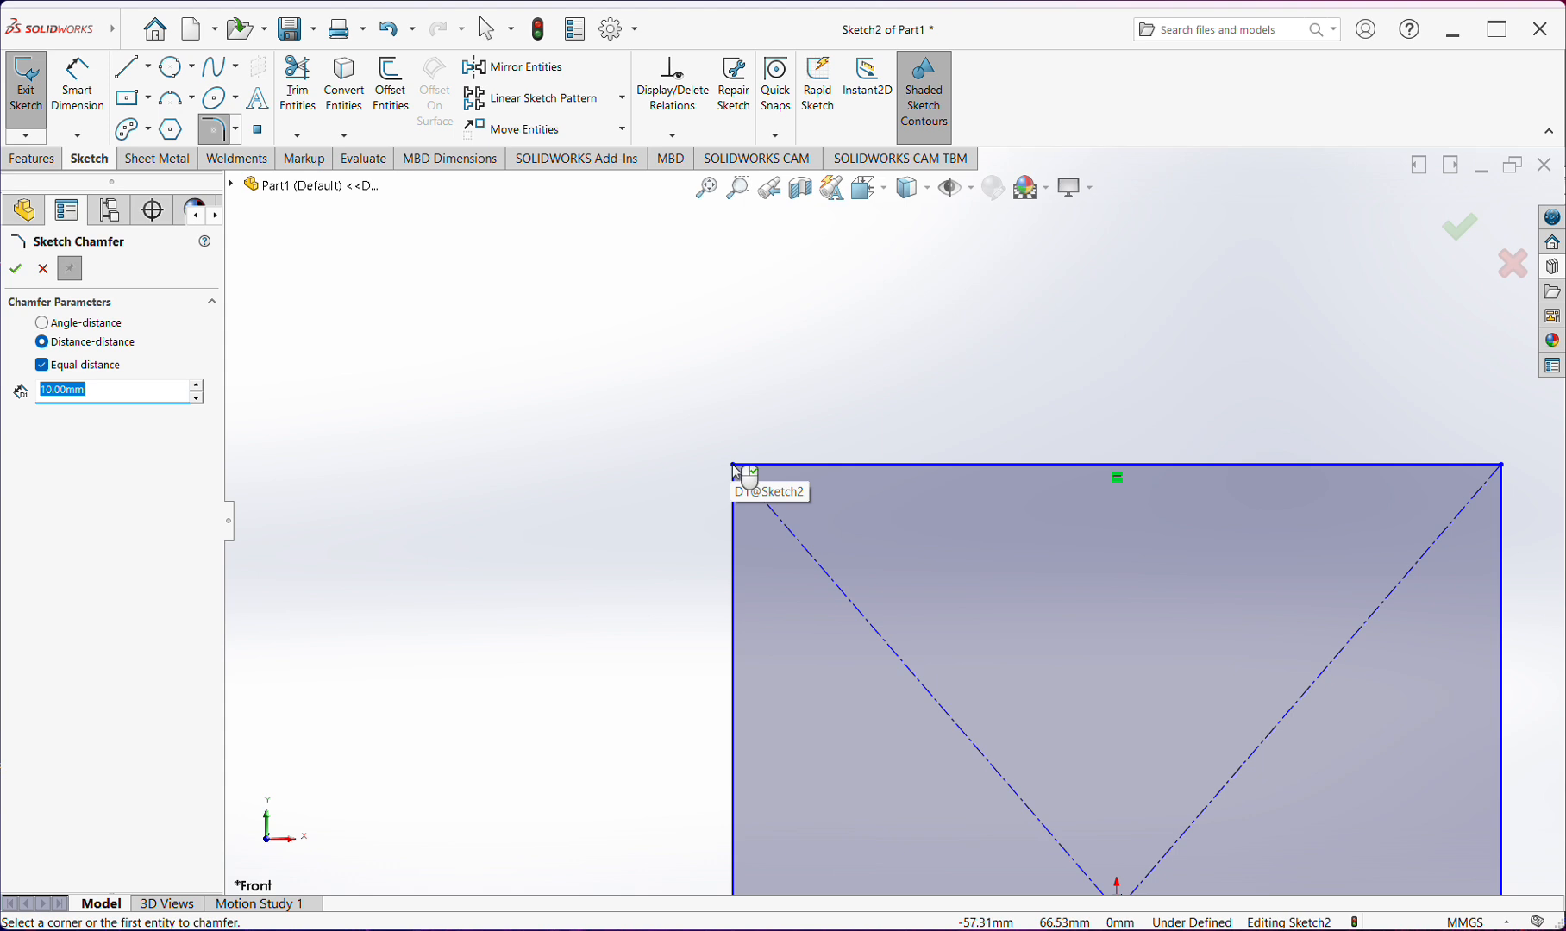
pyautogui.click(732, 465)
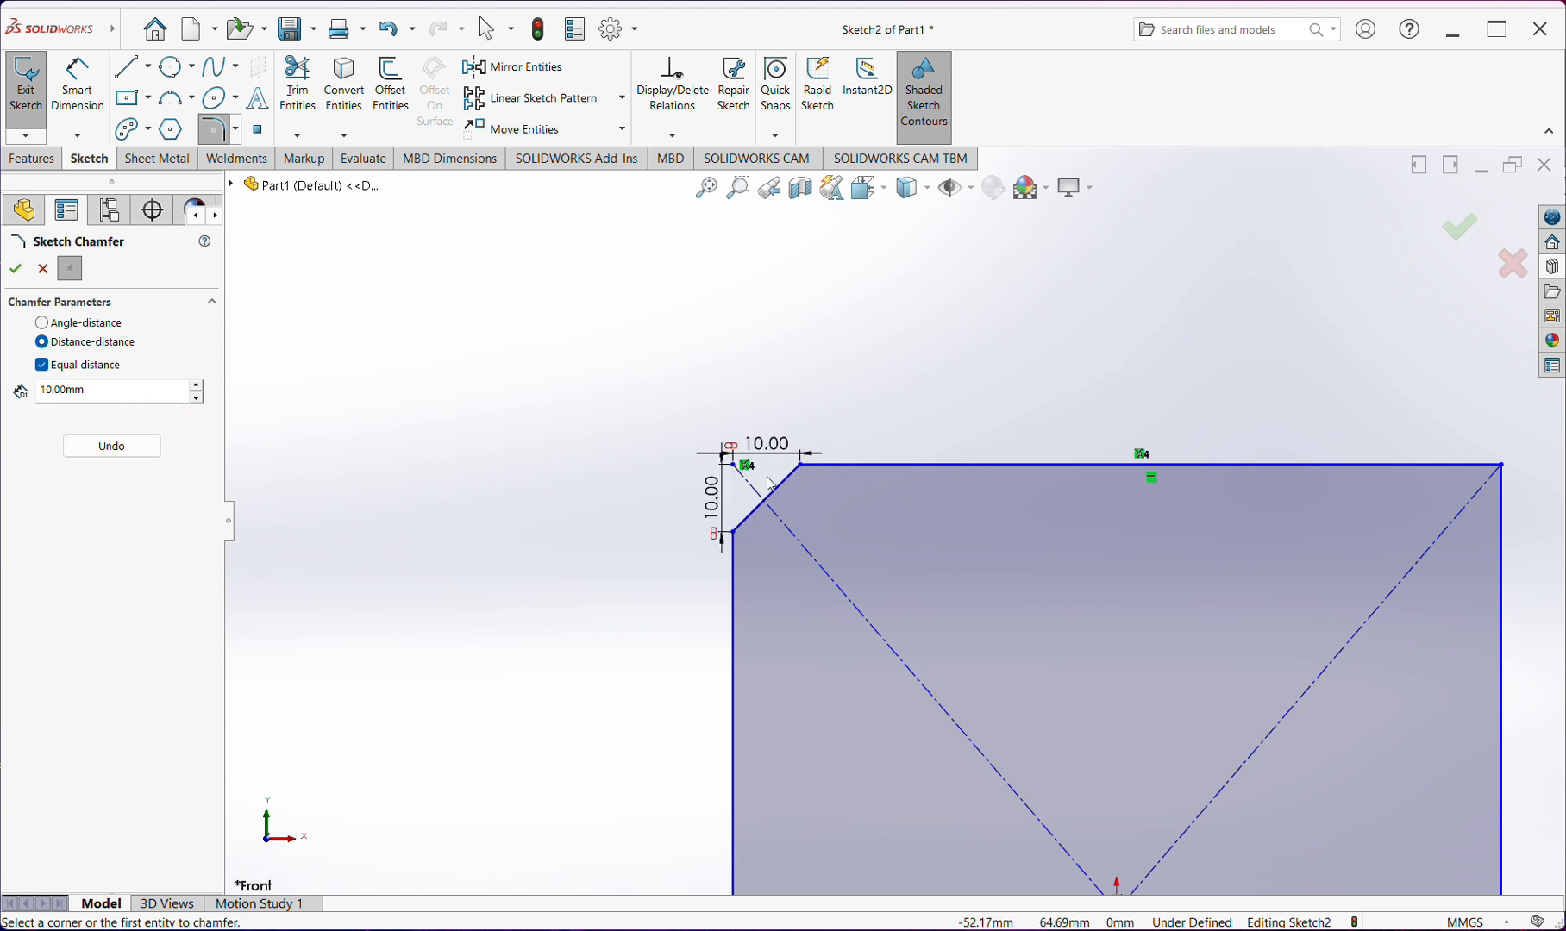
pyautogui.scroll(3, 892, 522)
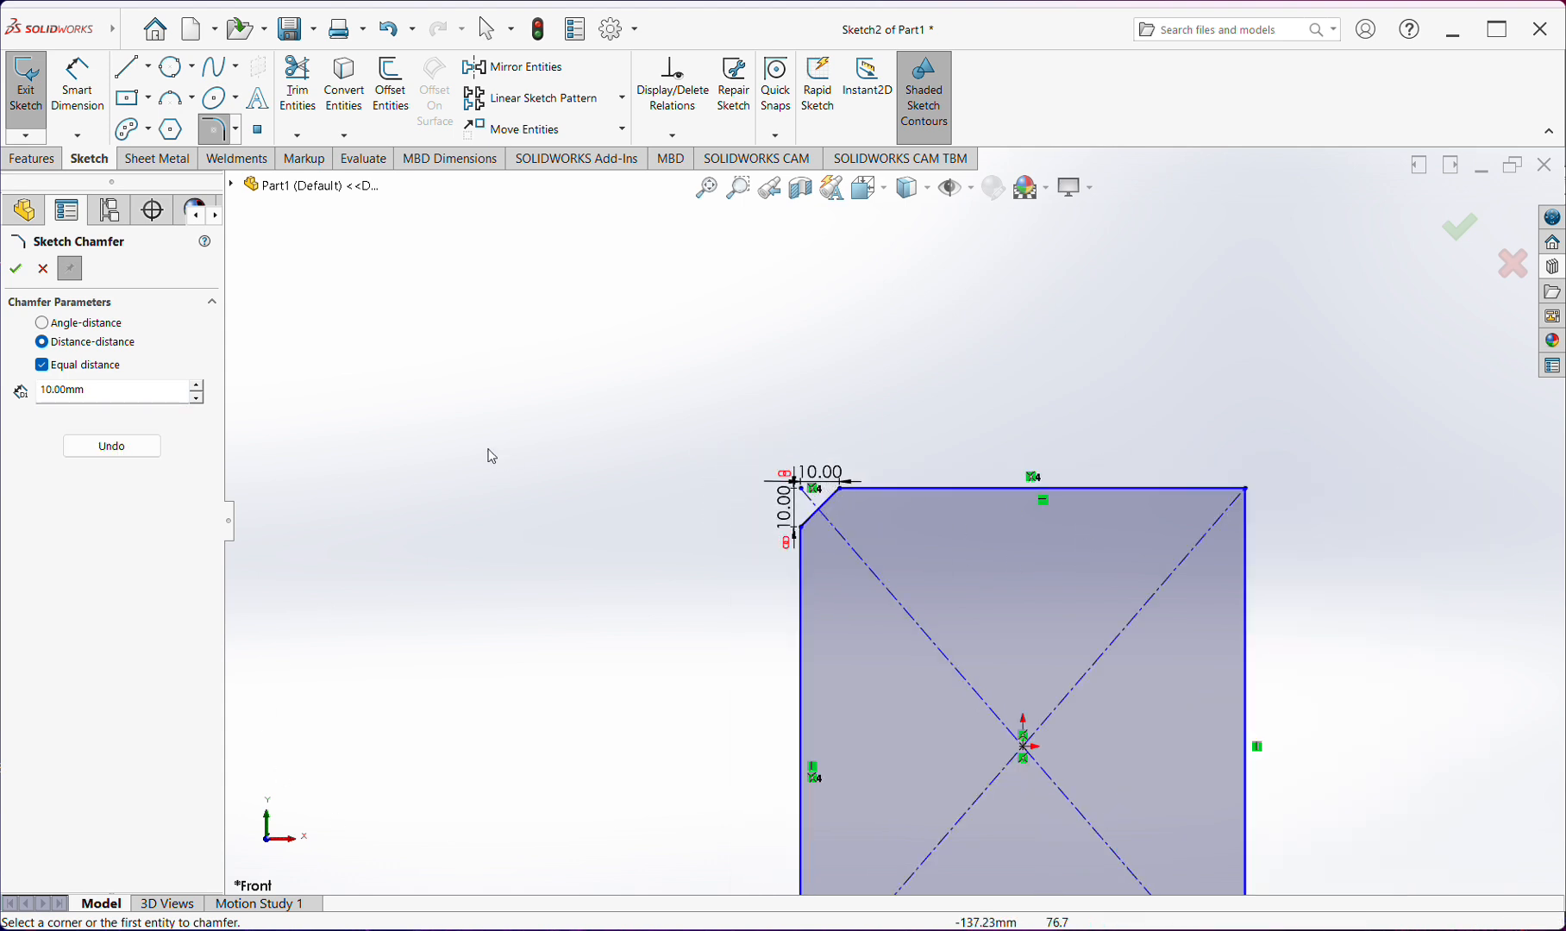
pyautogui.scroll(3, 1191, 532)
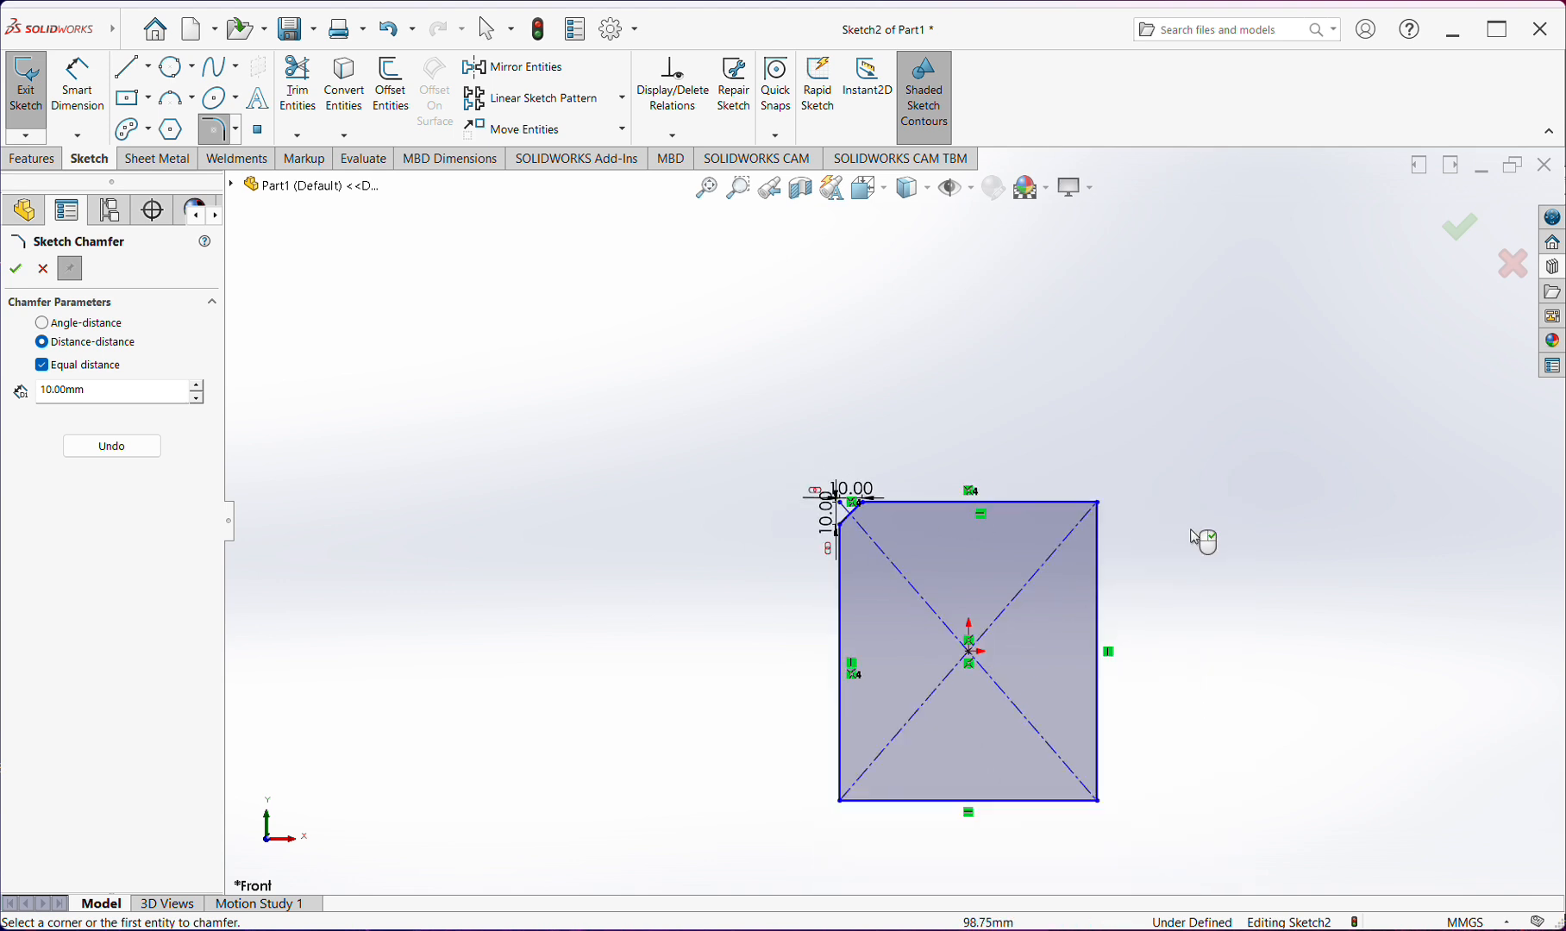
# Chamfer the rectangle's other three corners with the same 10 mm equal distance and finish the chamfer command
pyautogui.scroll(-5, 1183, 506)
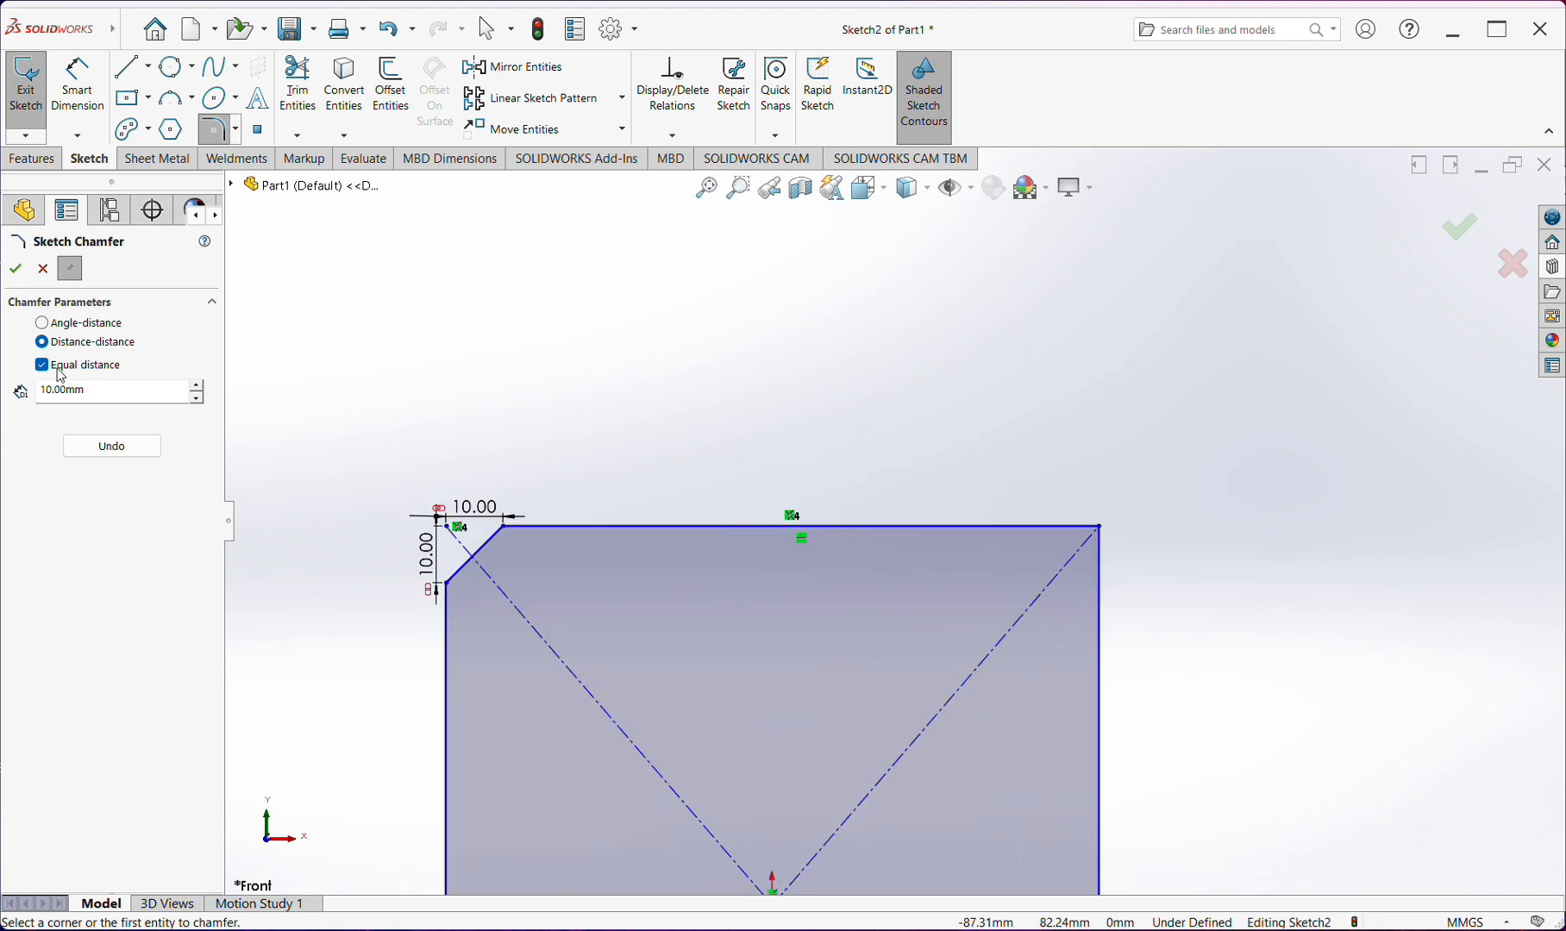
pyautogui.click(1102, 528)
pyautogui.scroll(4, 1091, 614)
pyautogui.scroll(2, 1001, 843)
pyautogui.scroll(-3, 1000, 844)
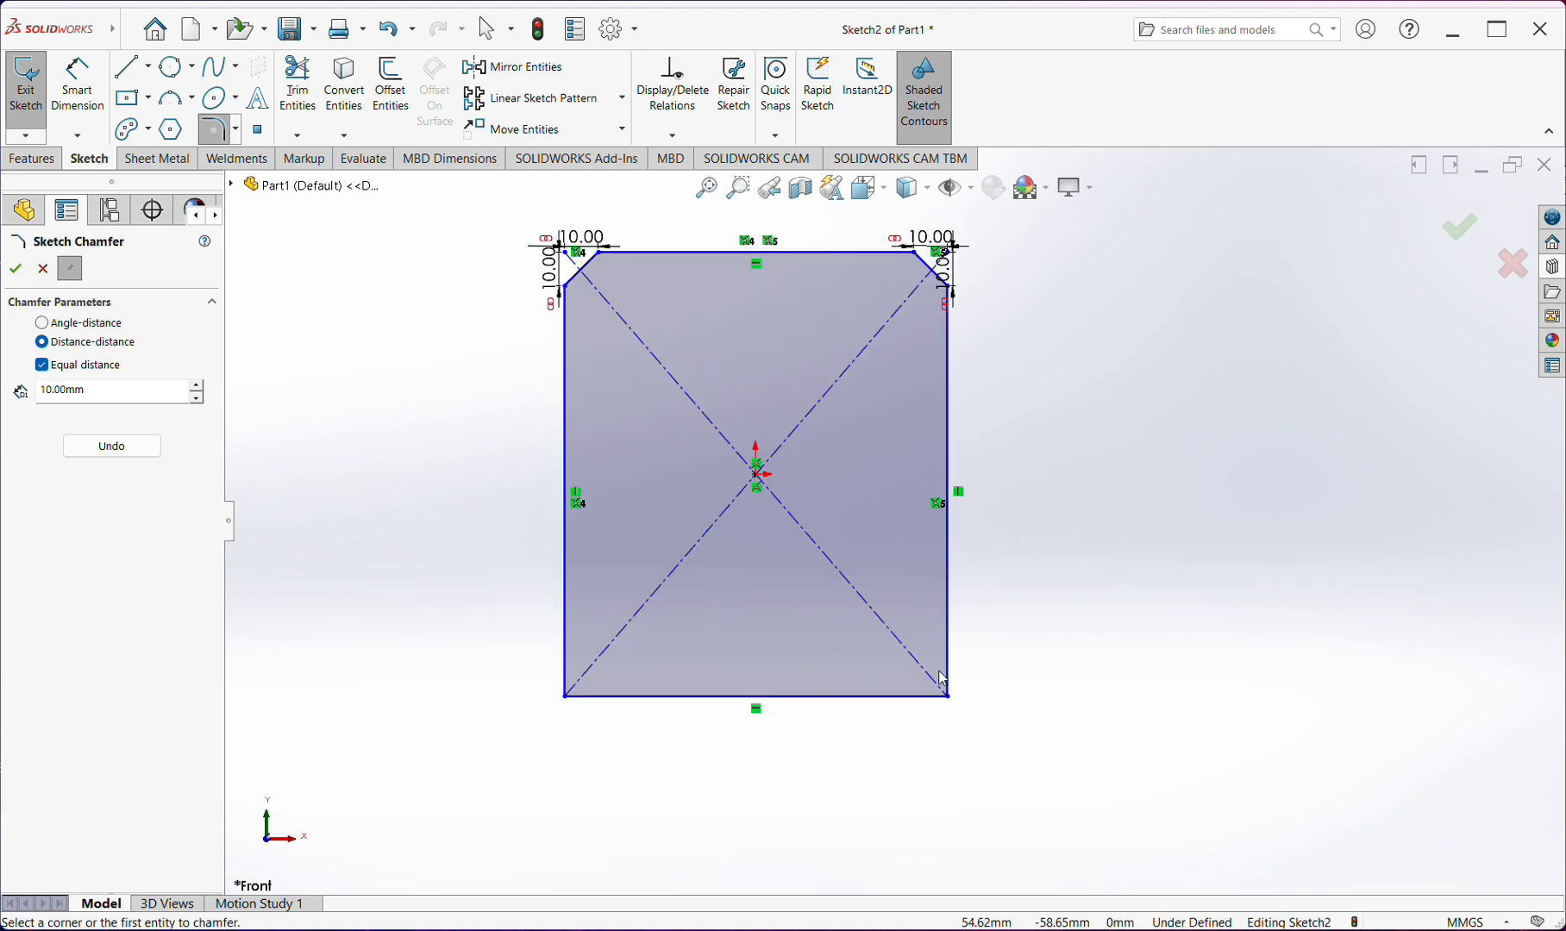
pyautogui.click(948, 698)
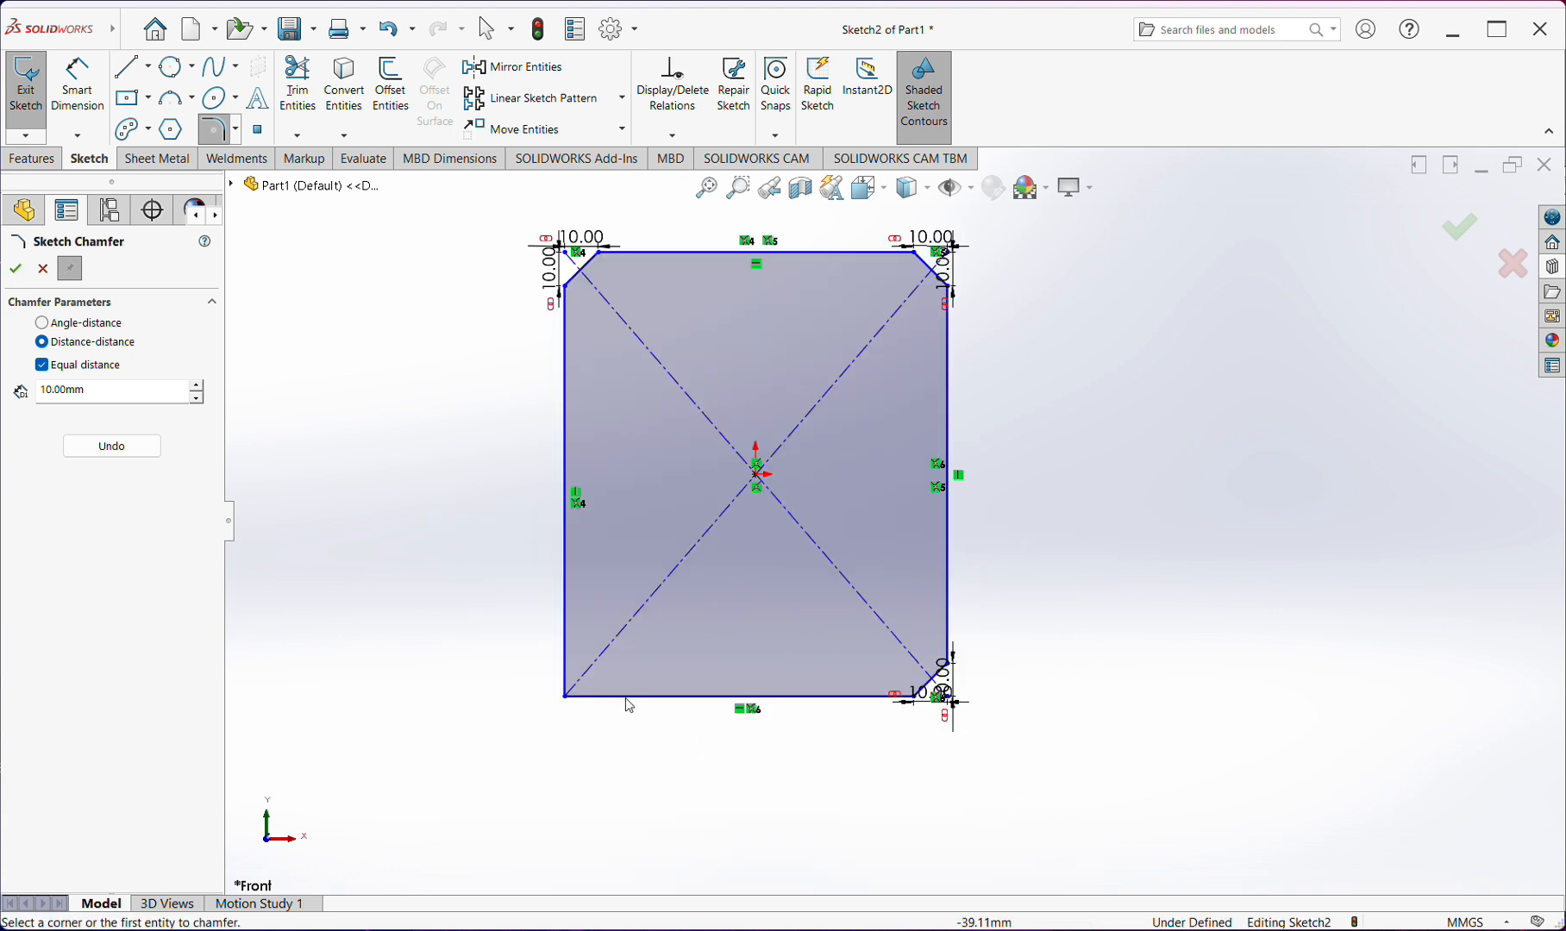
pyautogui.click(565, 697)
pyautogui.press('Escape')
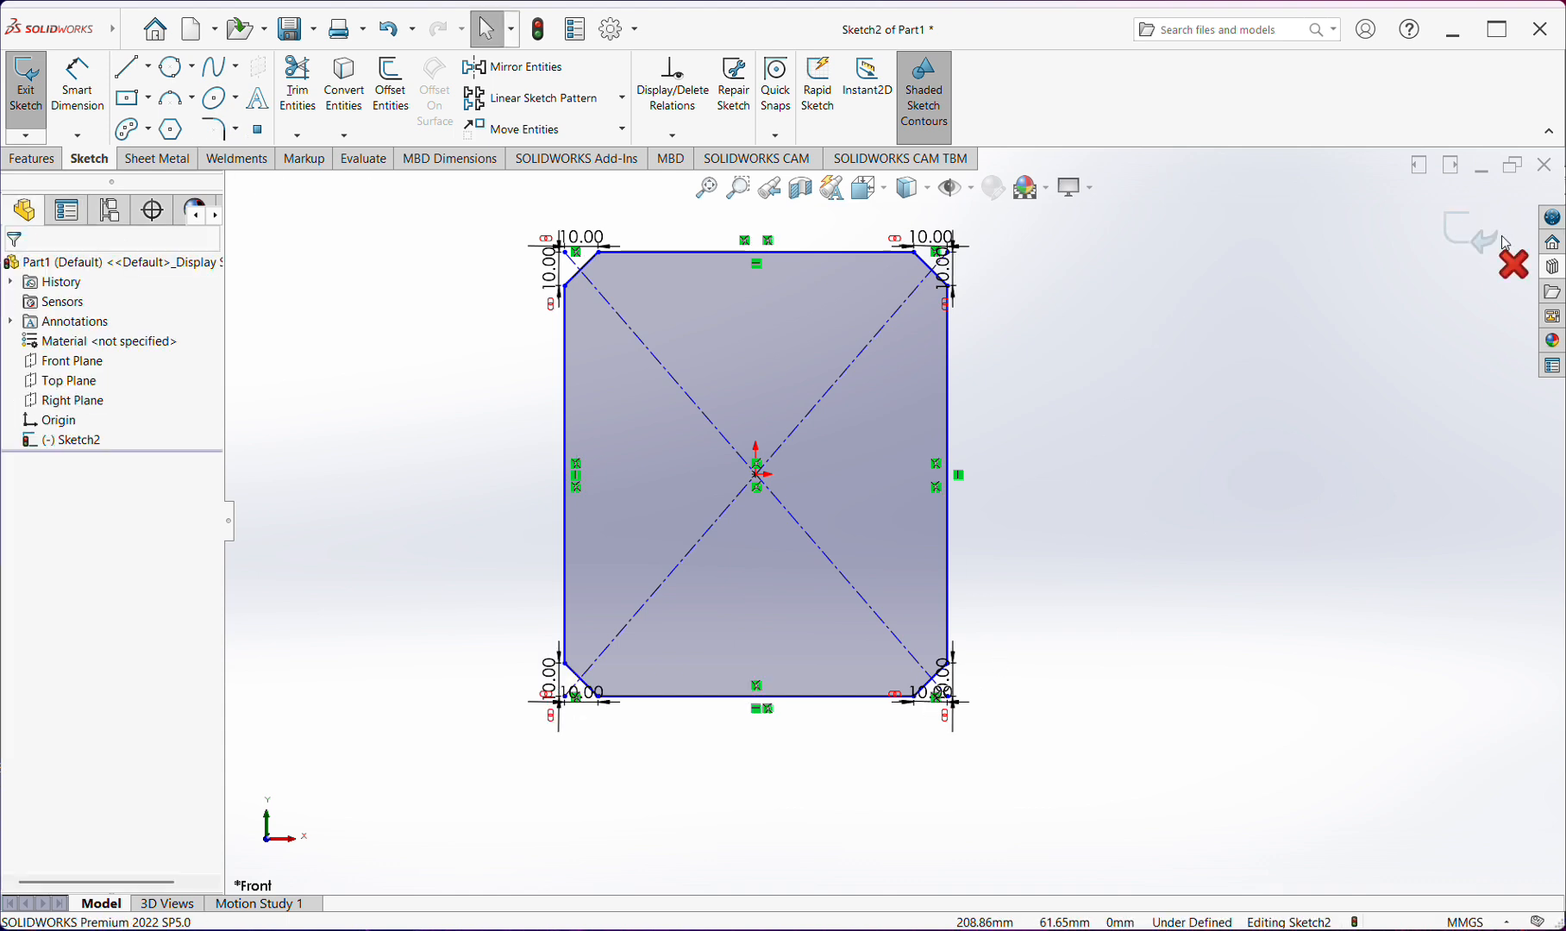
pyautogui.scroll(-3, 1099, 333)
pyautogui.scroll(4, 1099, 334)
pyautogui.moveTo(1023, 302); pyautogui.dragTo(530, 750)
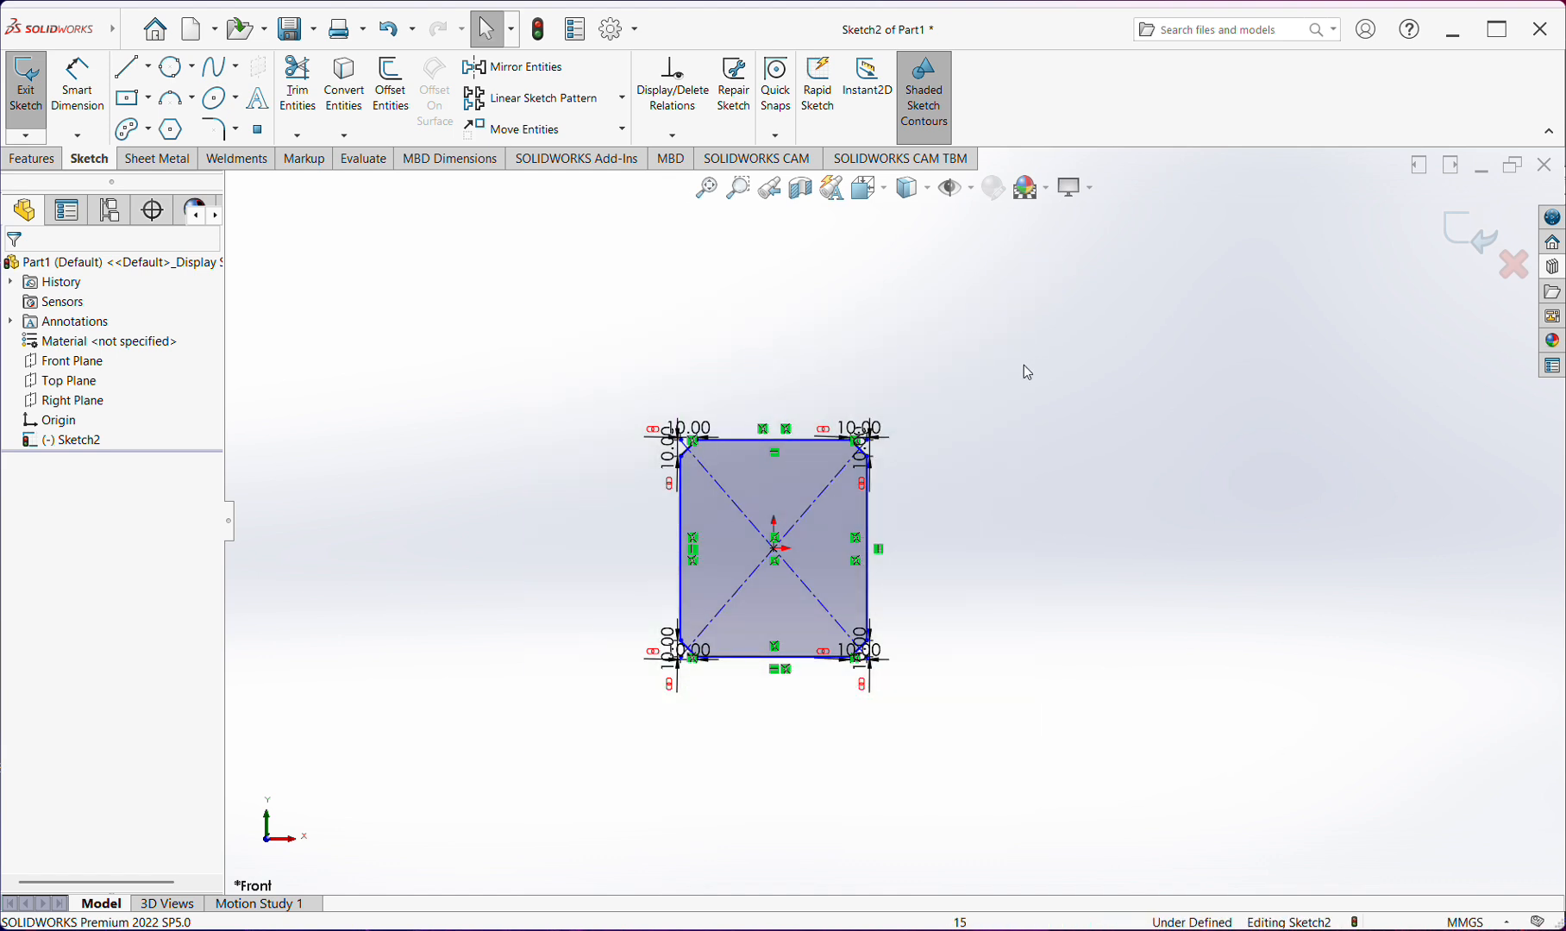
pyautogui.scroll(-2, 680, 594)
pyautogui.scroll(-1, 860, 359)
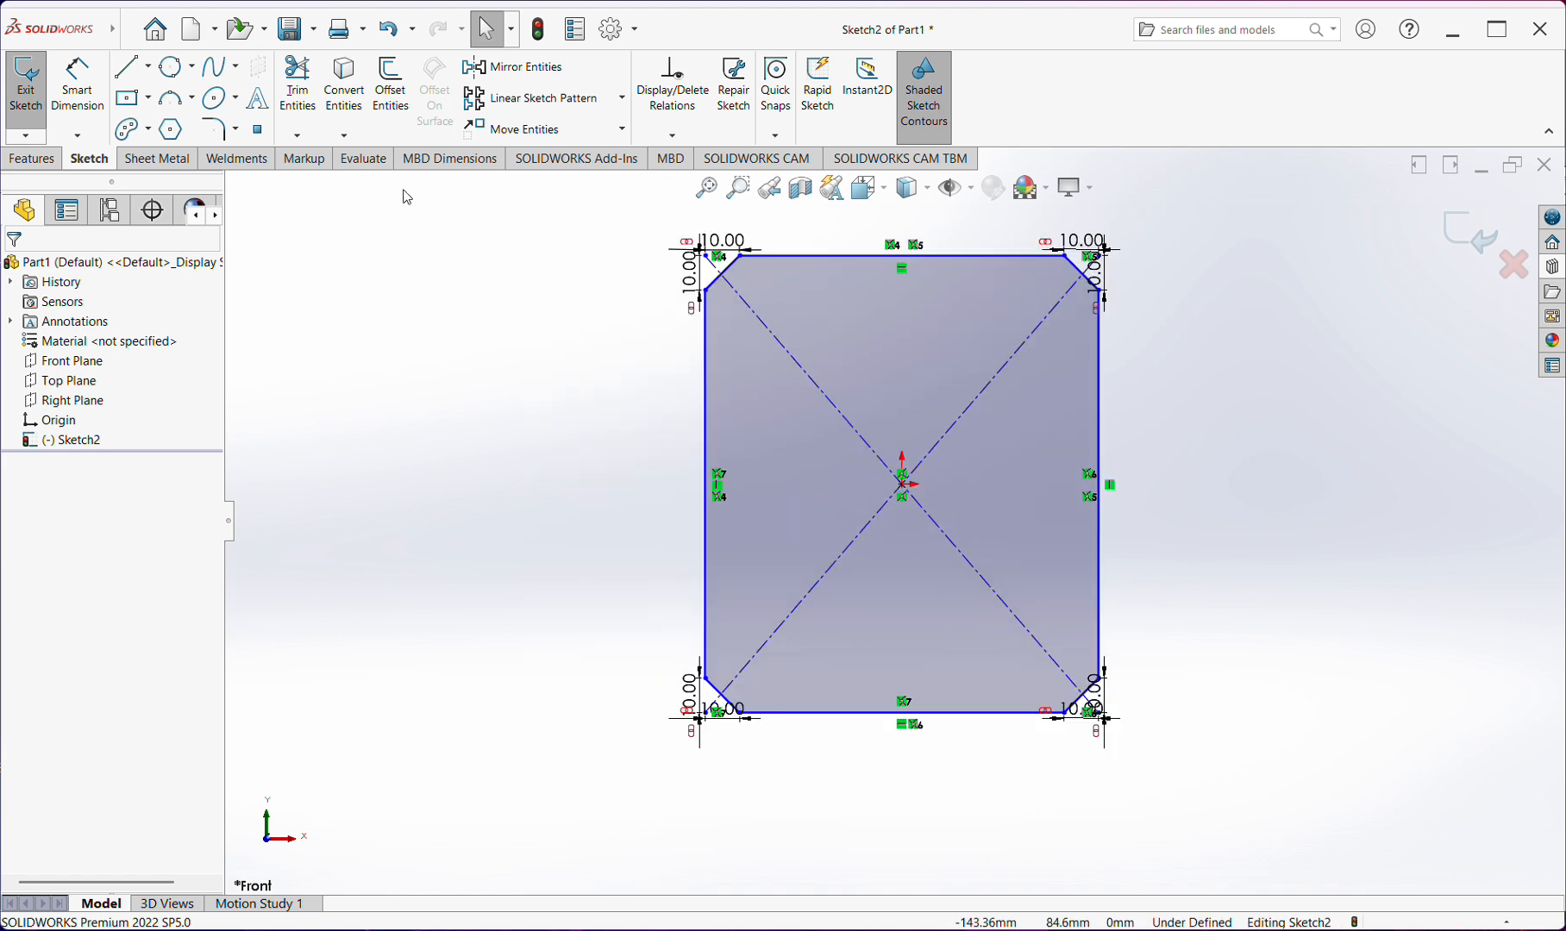
# Trim the diagonal's end outside the upper-left chamfer with Trim to closest, accepting deletion of the associated dimensions
pyautogui.click(307, 135)
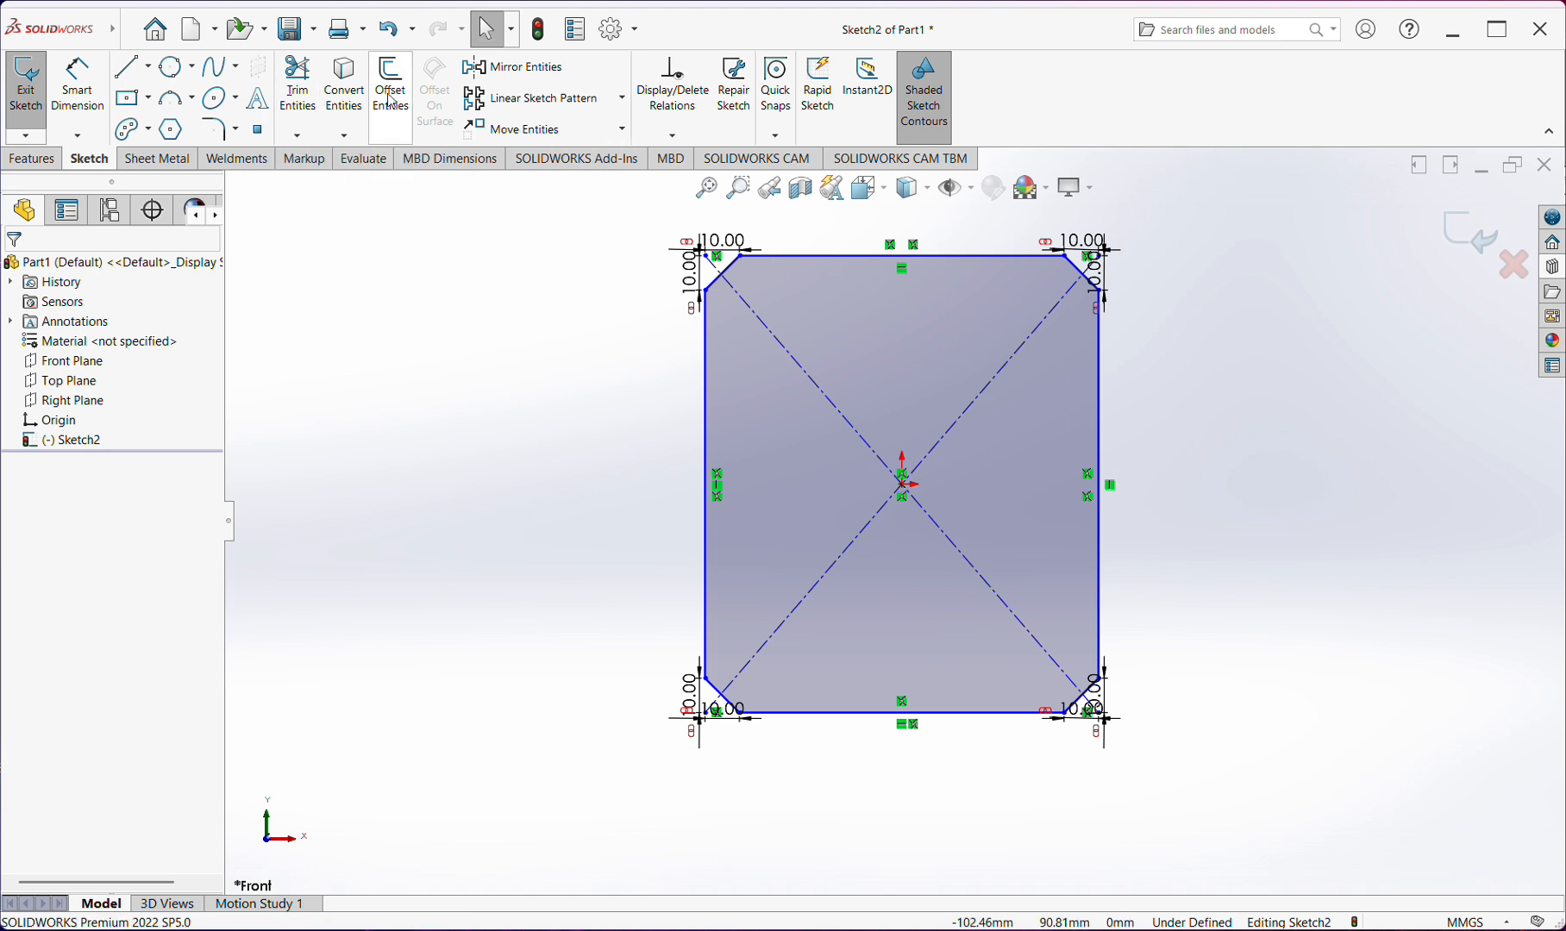
pyautogui.click(297, 86)
pyautogui.scroll(-6, 864, 300)
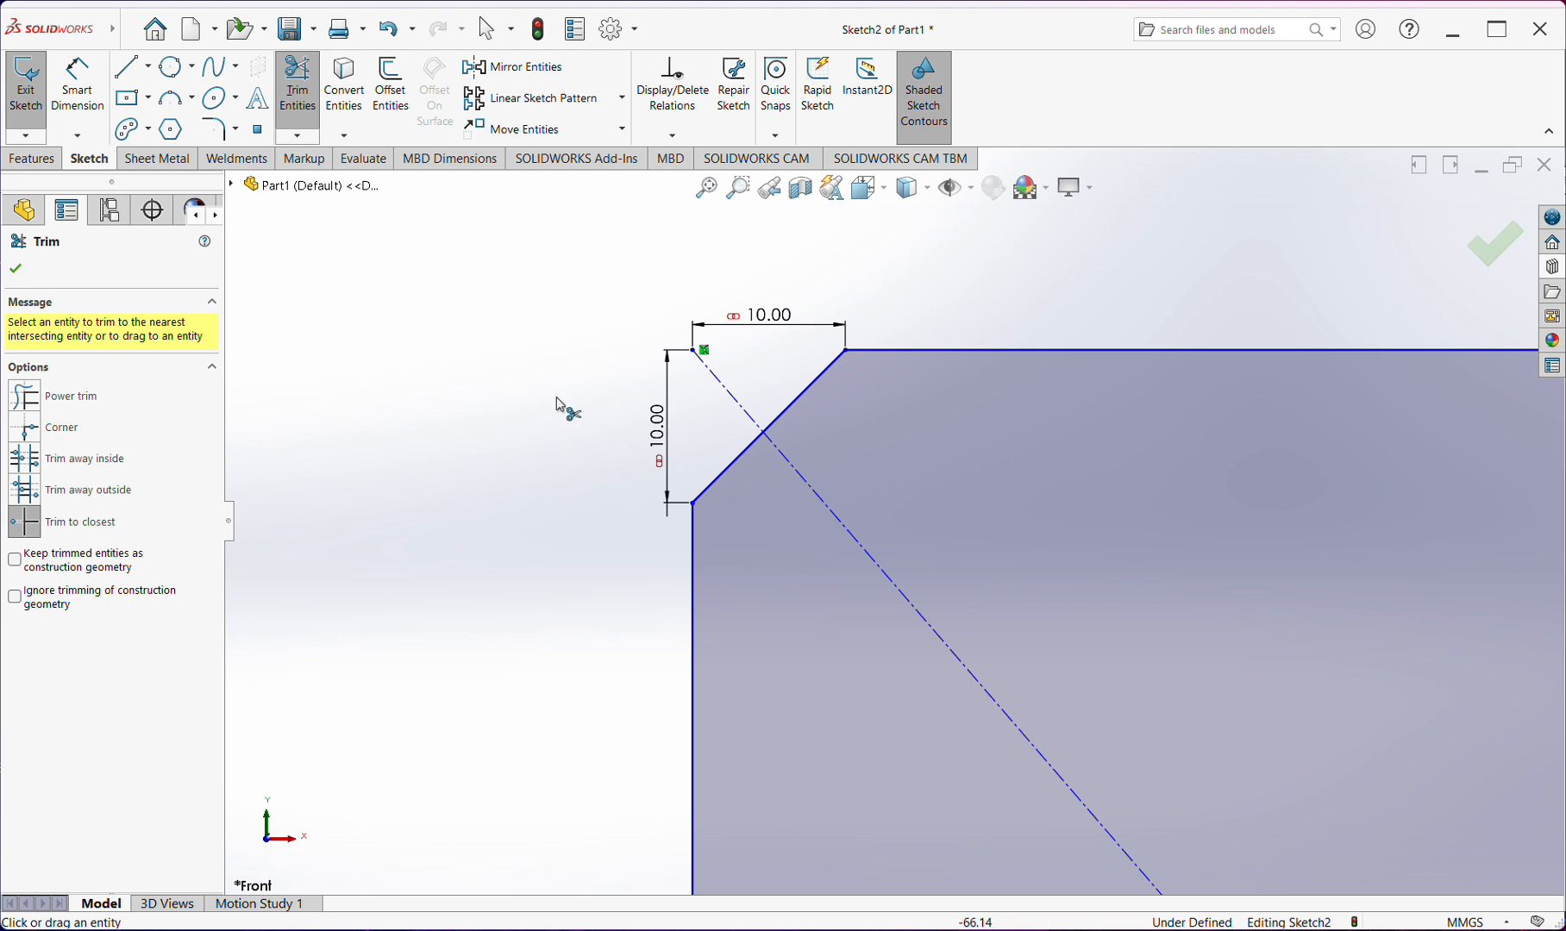
pyautogui.click(733, 396)
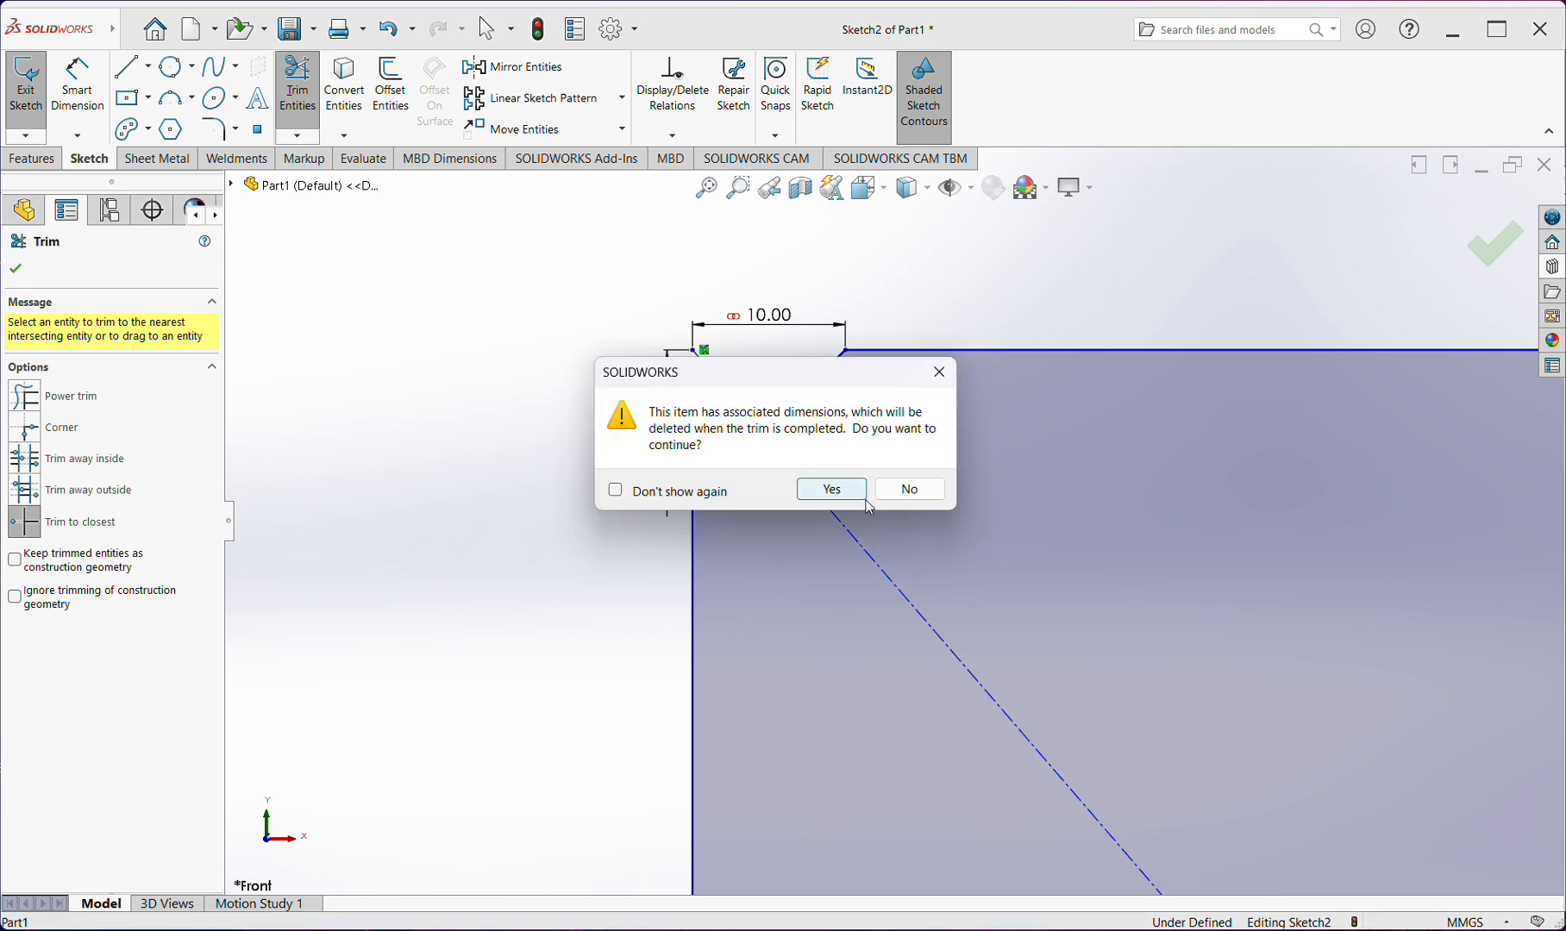
pyautogui.click(831, 489)
pyautogui.scroll(5, 898, 468)
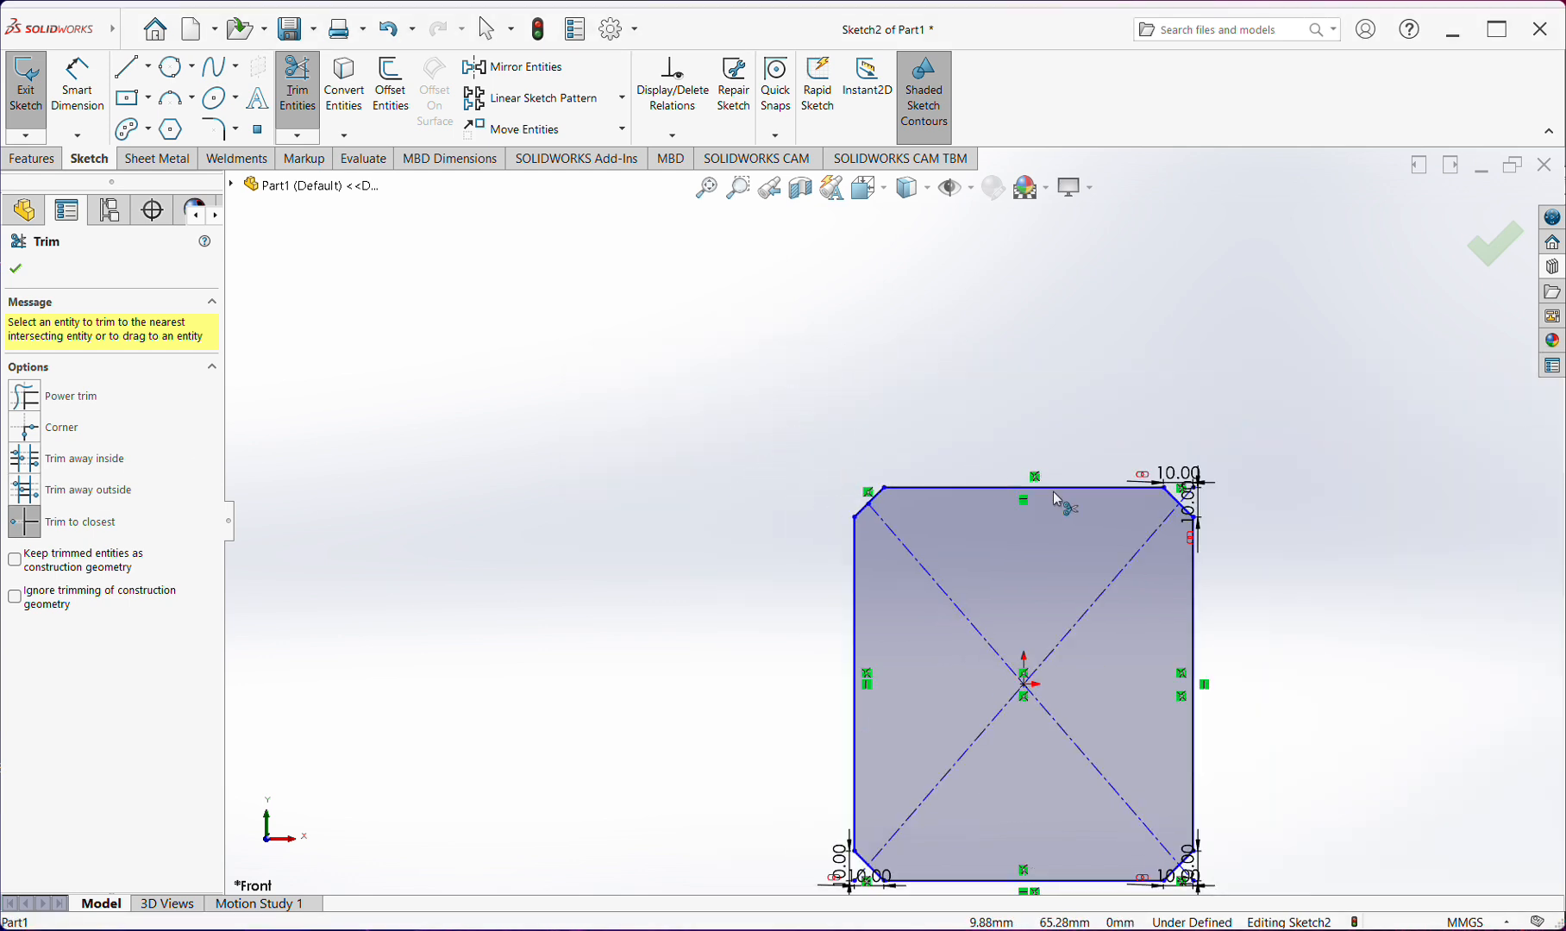
# Power trim the diagonal's end outside the upper-right chamfer and undo the excess trimming of the chamfer and diagonal
pyautogui.scroll(-5, 1135, 502)
pyautogui.scroll(-1, 1131, 500)
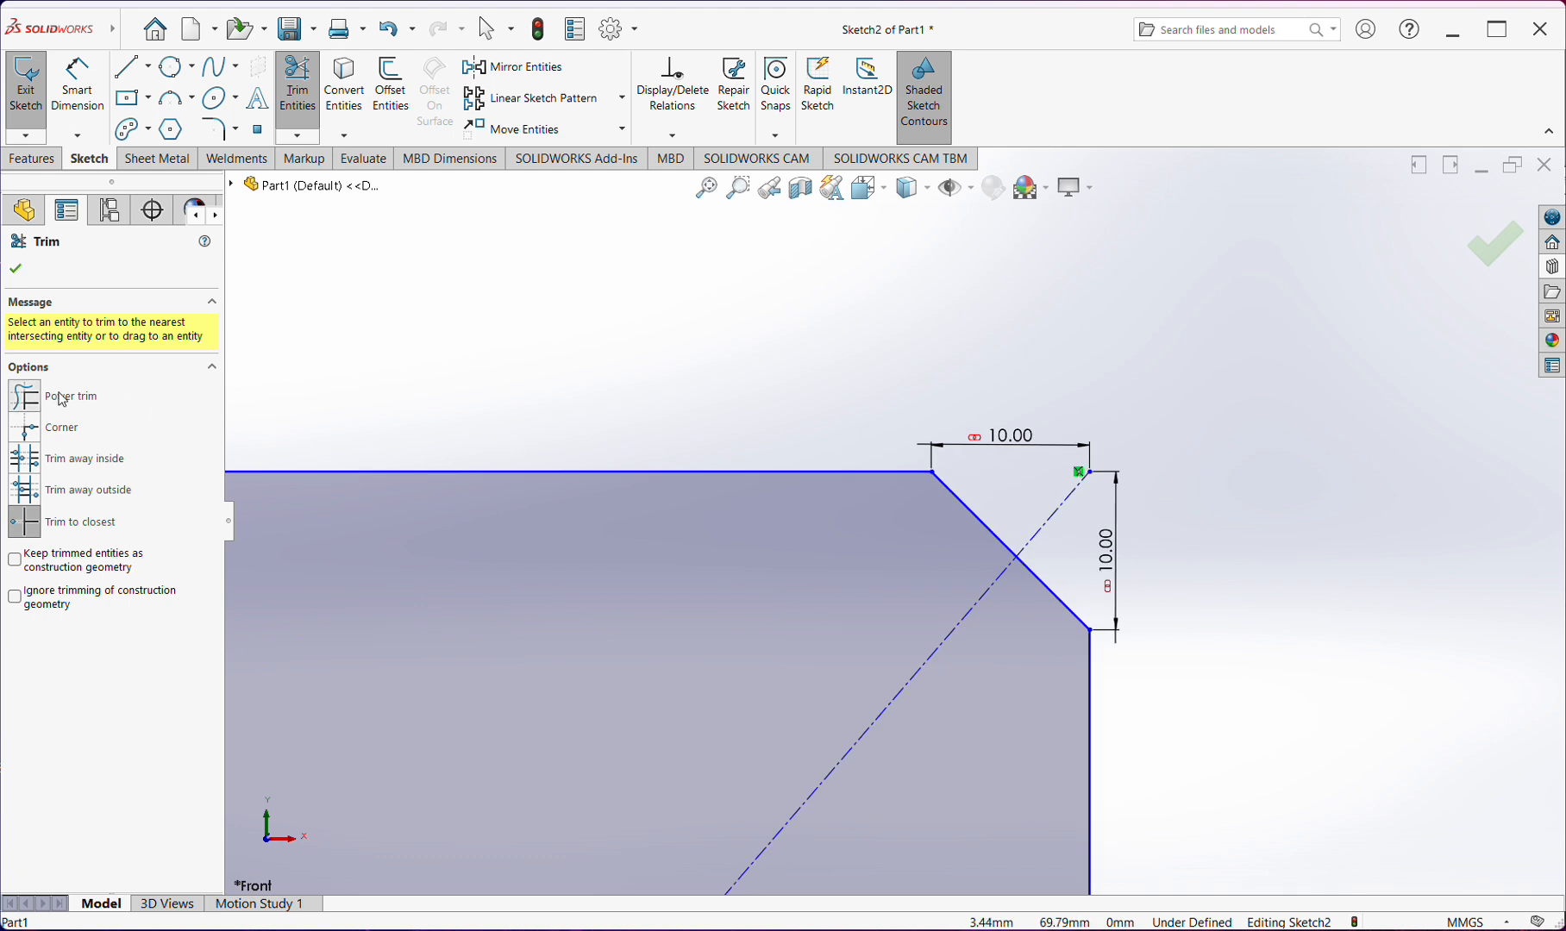
pyautogui.click(62, 399)
pyautogui.moveTo(1045, 414)
pyautogui.mouseDown()
pyautogui.moveTo(1106, 550)
pyautogui.moveTo(1031, 605)
pyautogui.moveTo(986, 570)
pyautogui.moveTo(988, 504)
pyautogui.mouseUp()
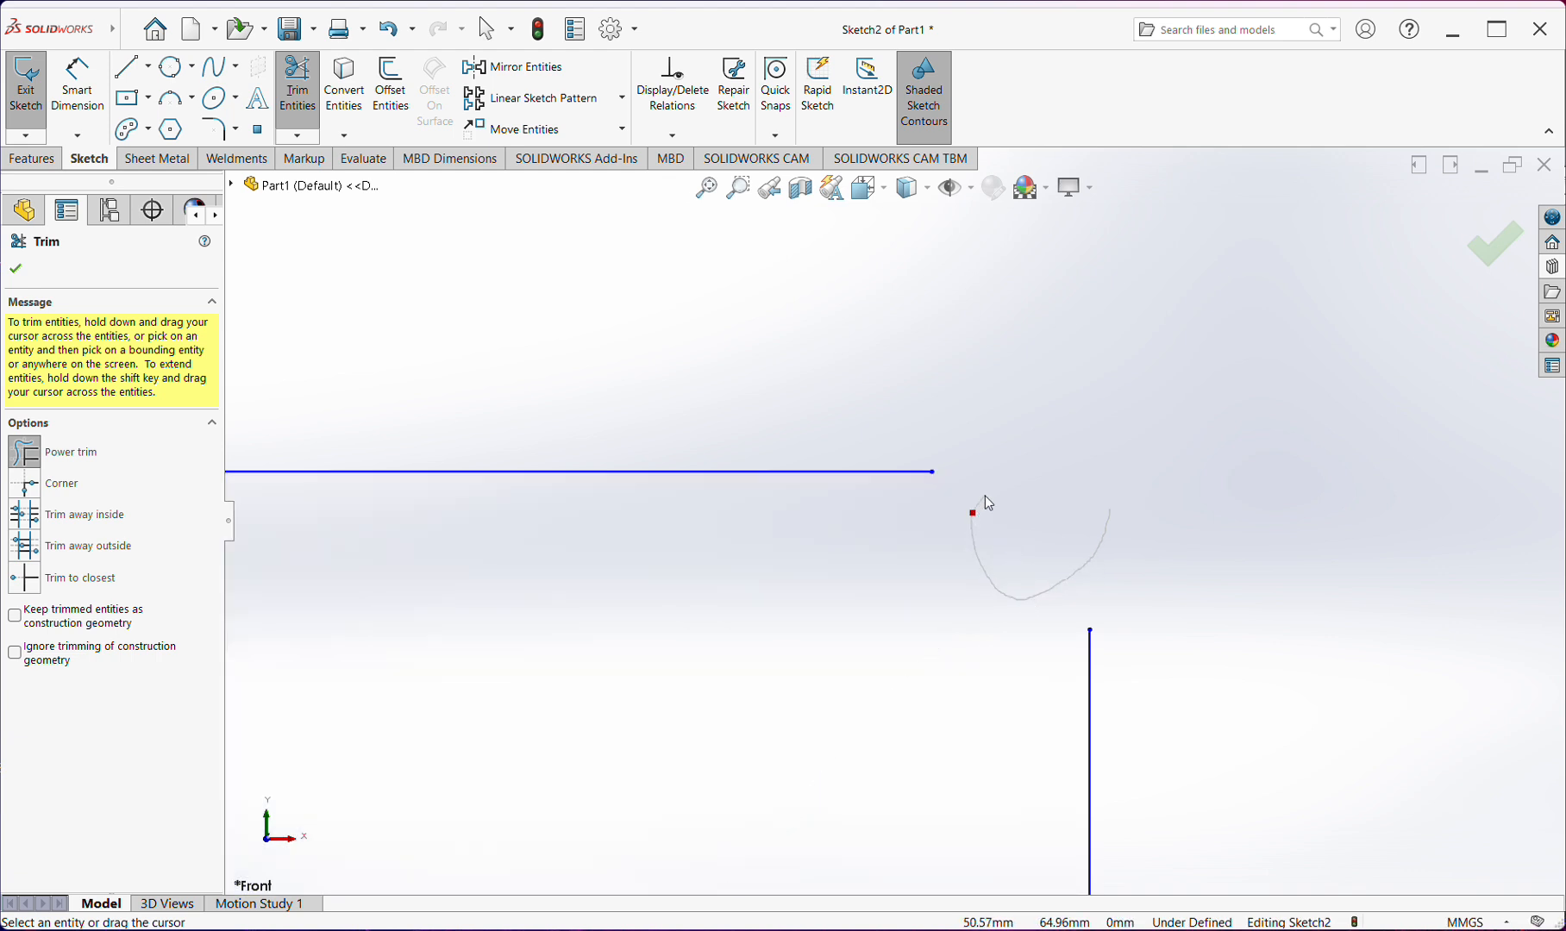
pyautogui.hotkey('ctrl', 'z')
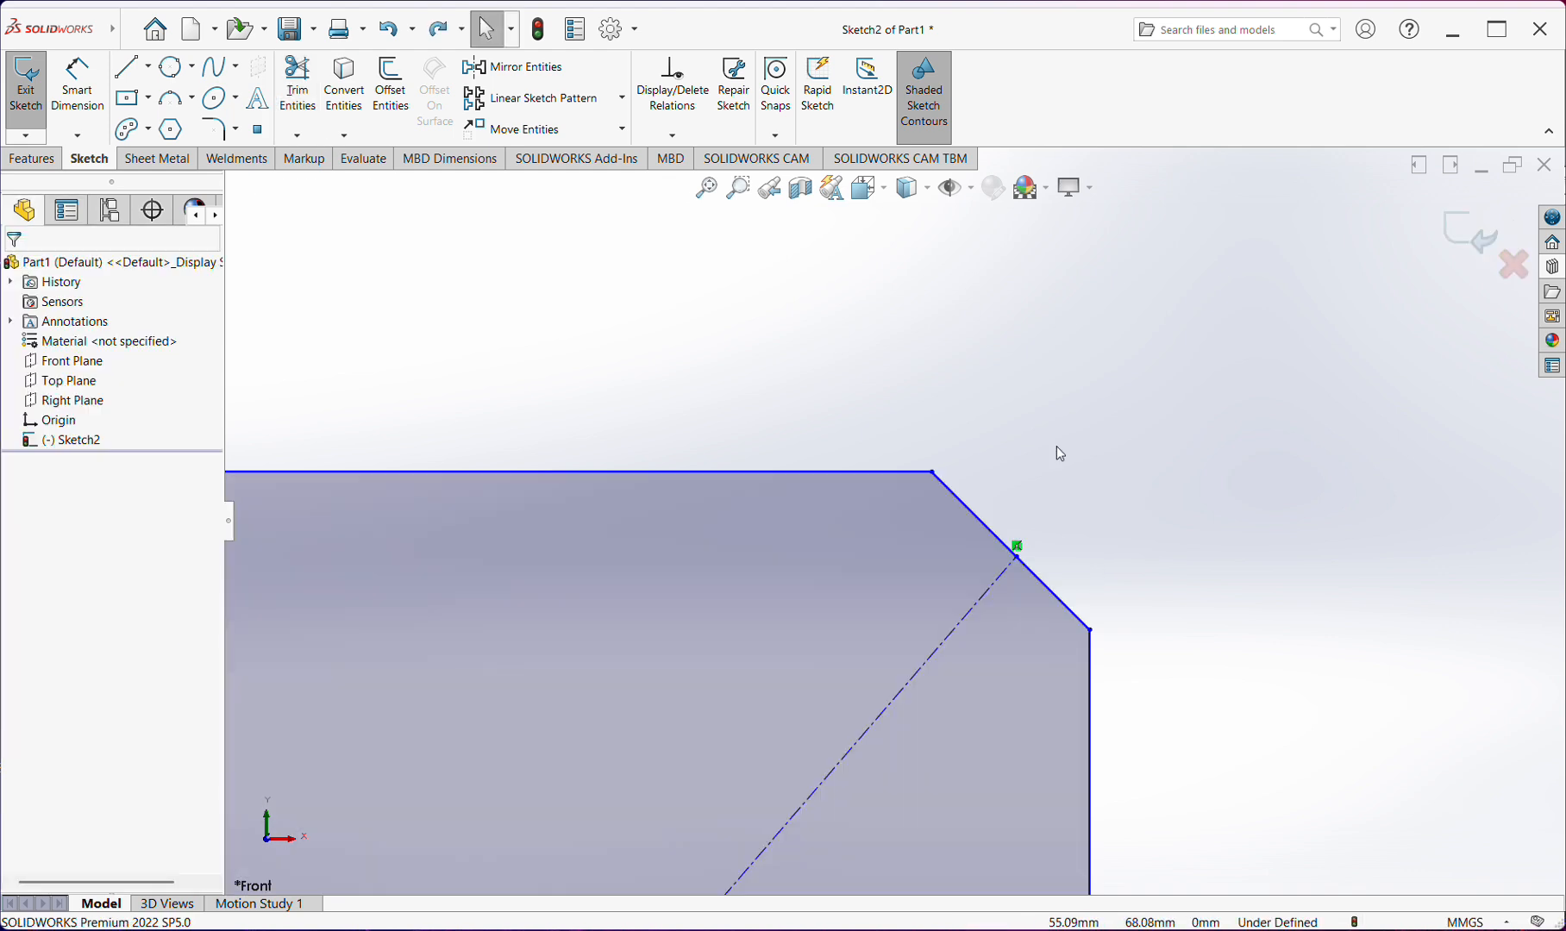
# Power trim the lower half of the upper-right chamfer line, between the diagonal and the right edge
pyautogui.click(296, 91)
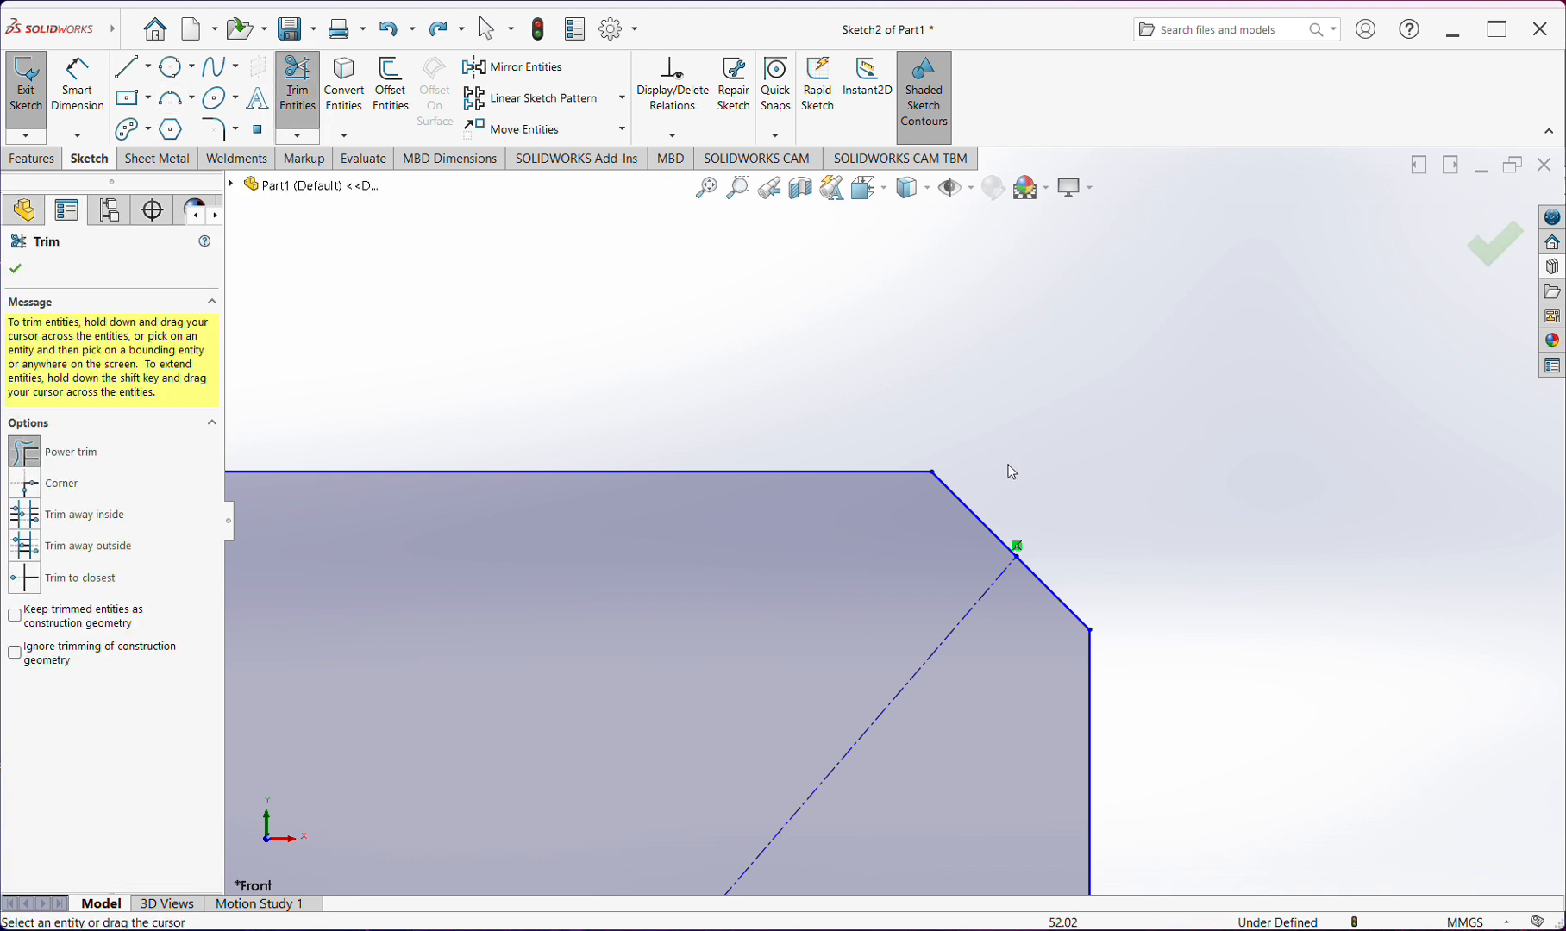
pyautogui.moveTo(1046, 553); pyautogui.dragTo(1079, 542)
pyautogui.press('Escape')
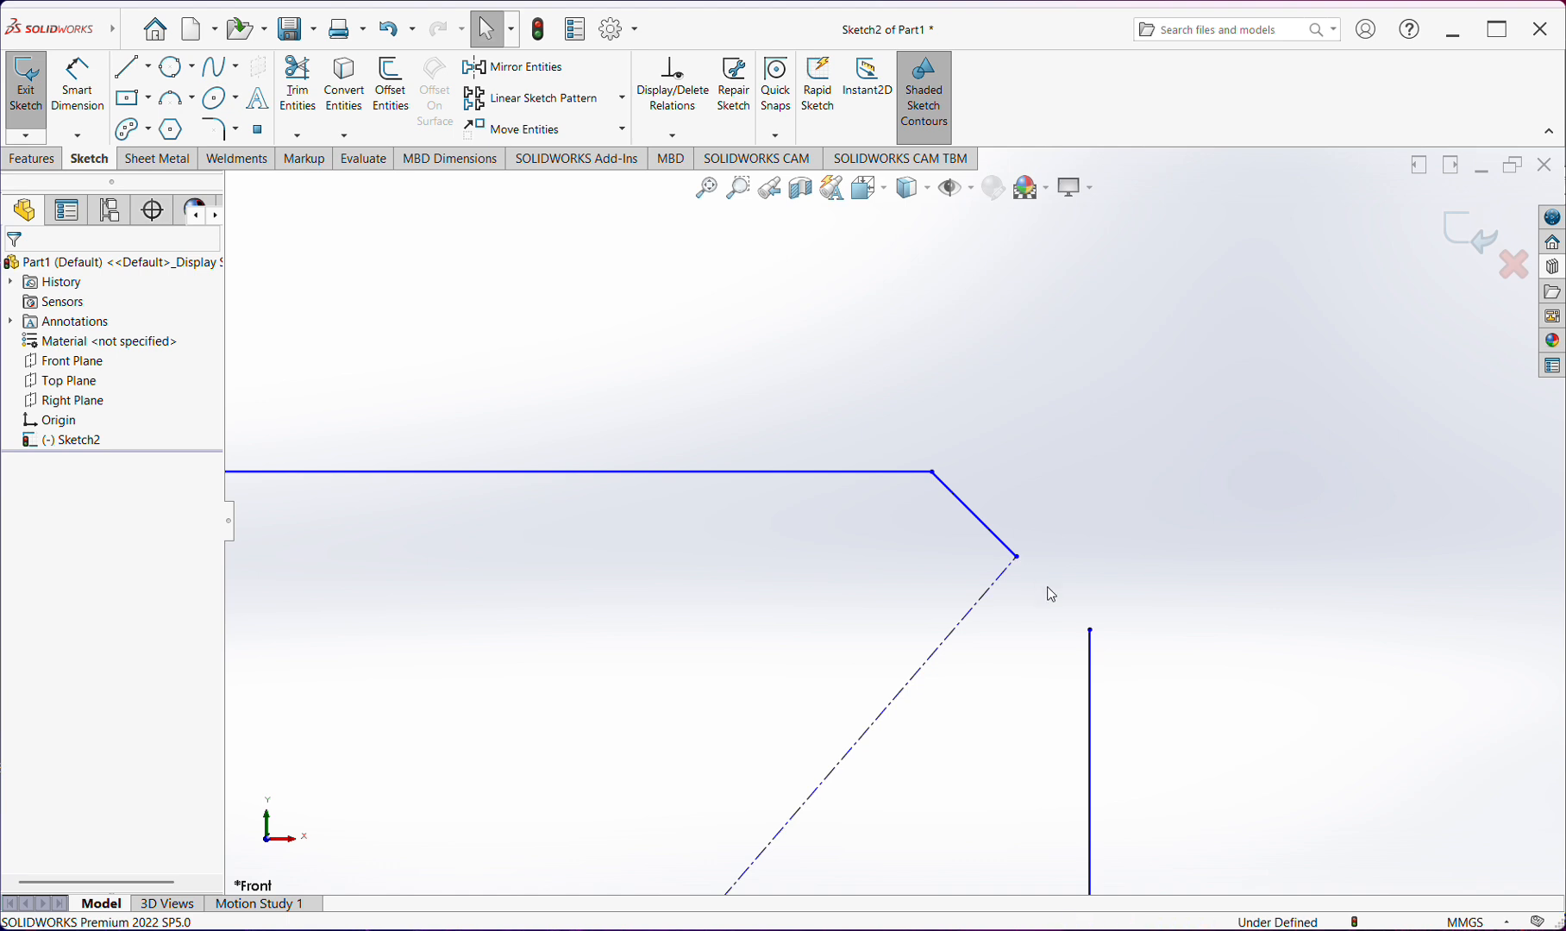
# Extend the shortened upper-right chamfer line to the rectangle's right edge and leave the Extend command
pyautogui.click(297, 136)
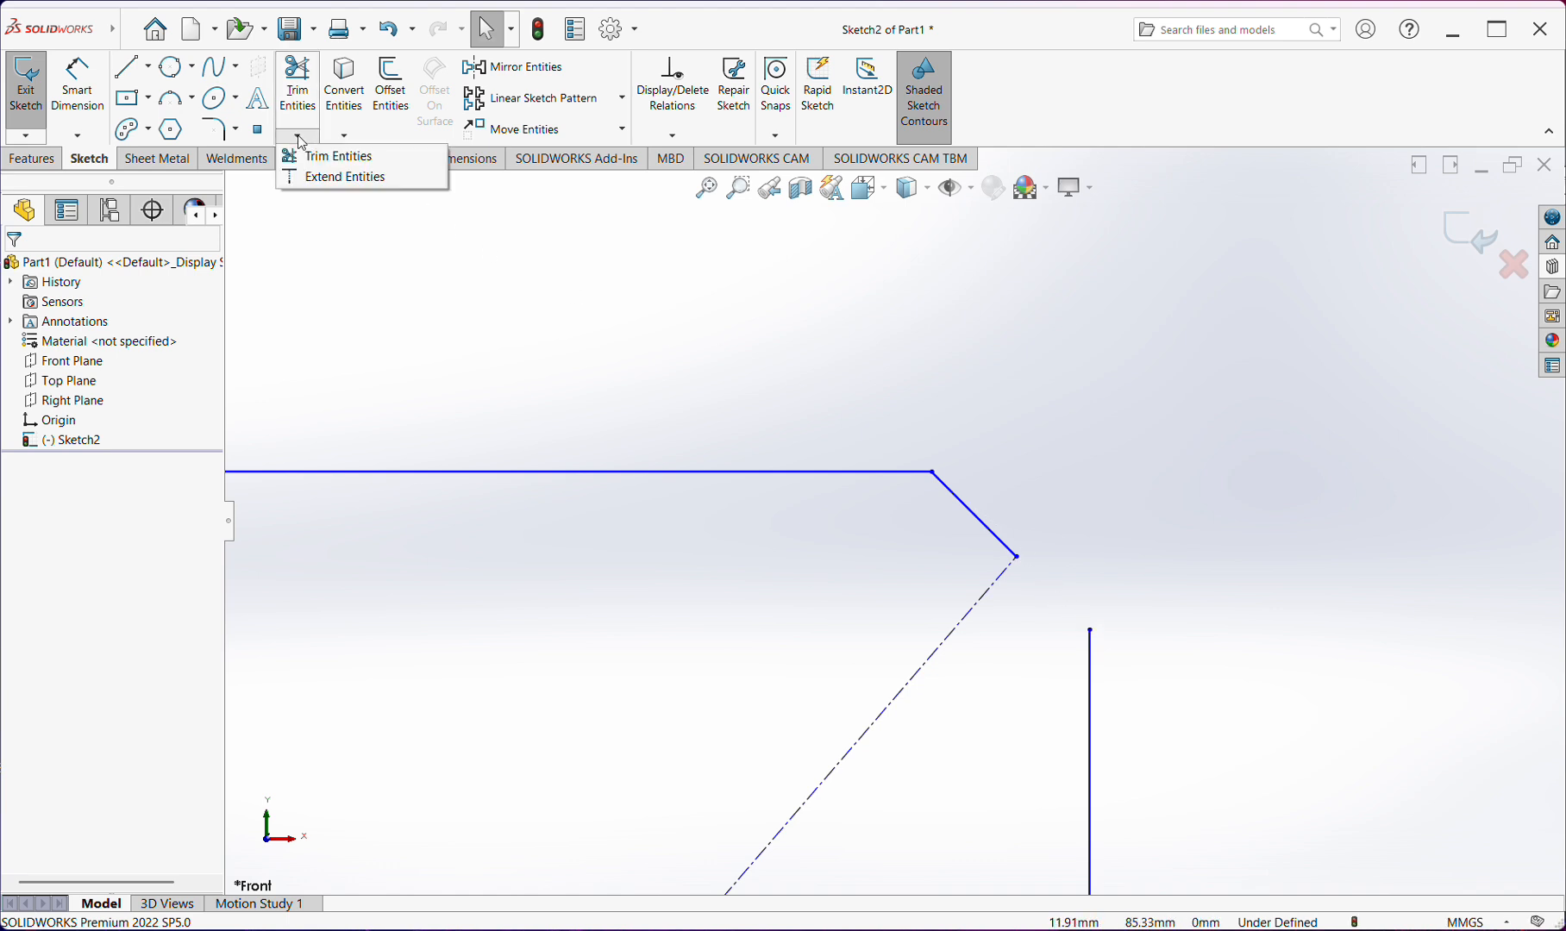
pyautogui.click(318, 178)
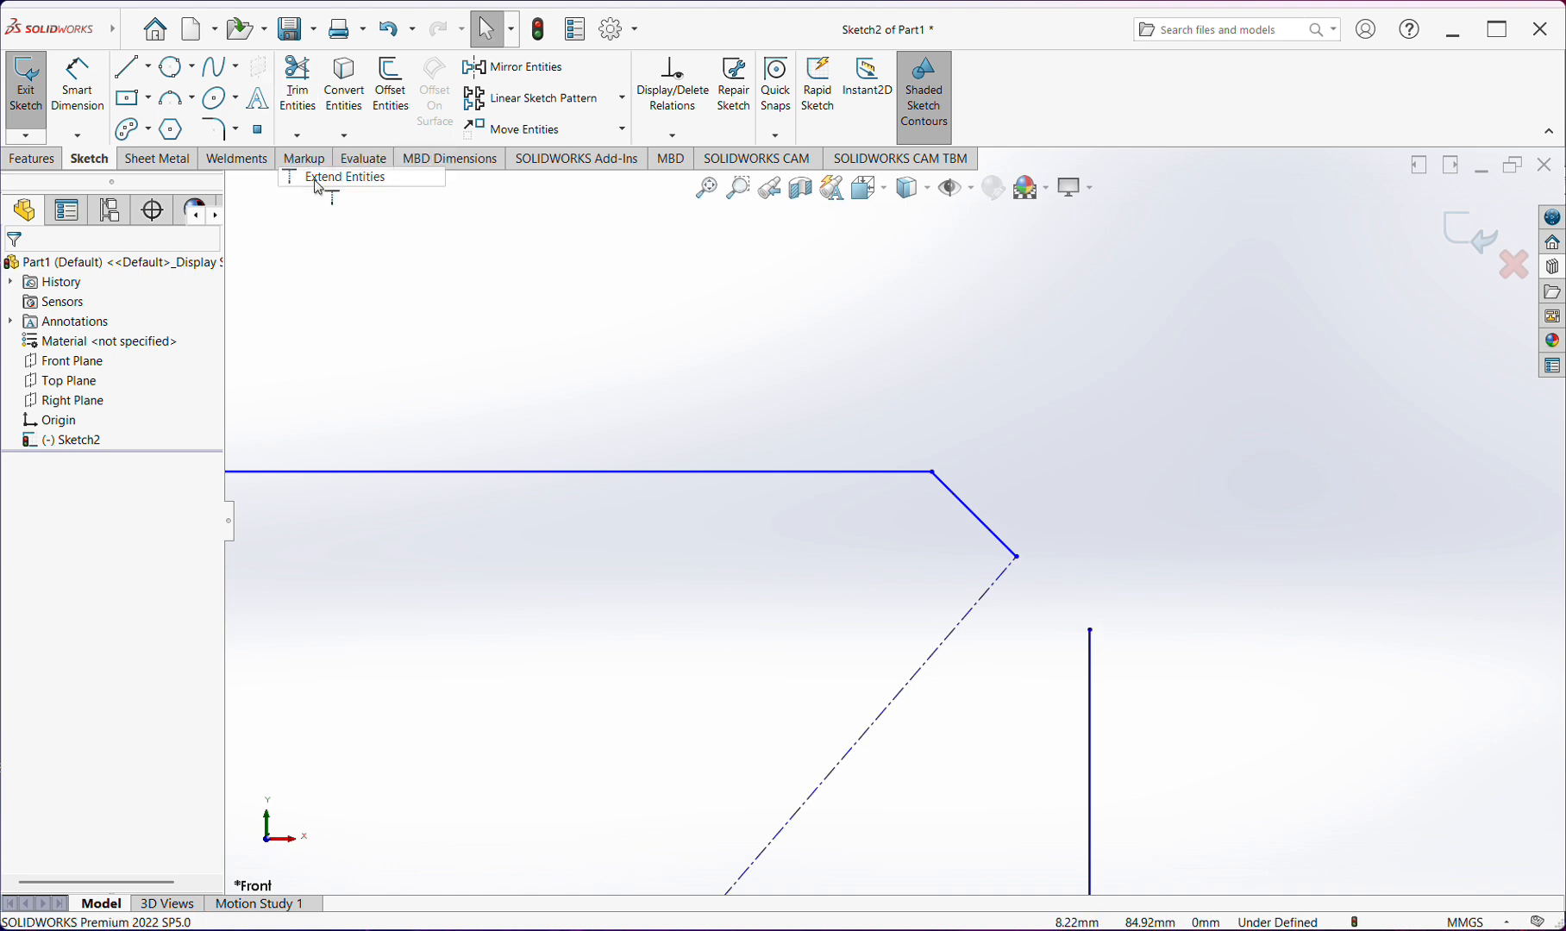
pyautogui.click(1001, 541)
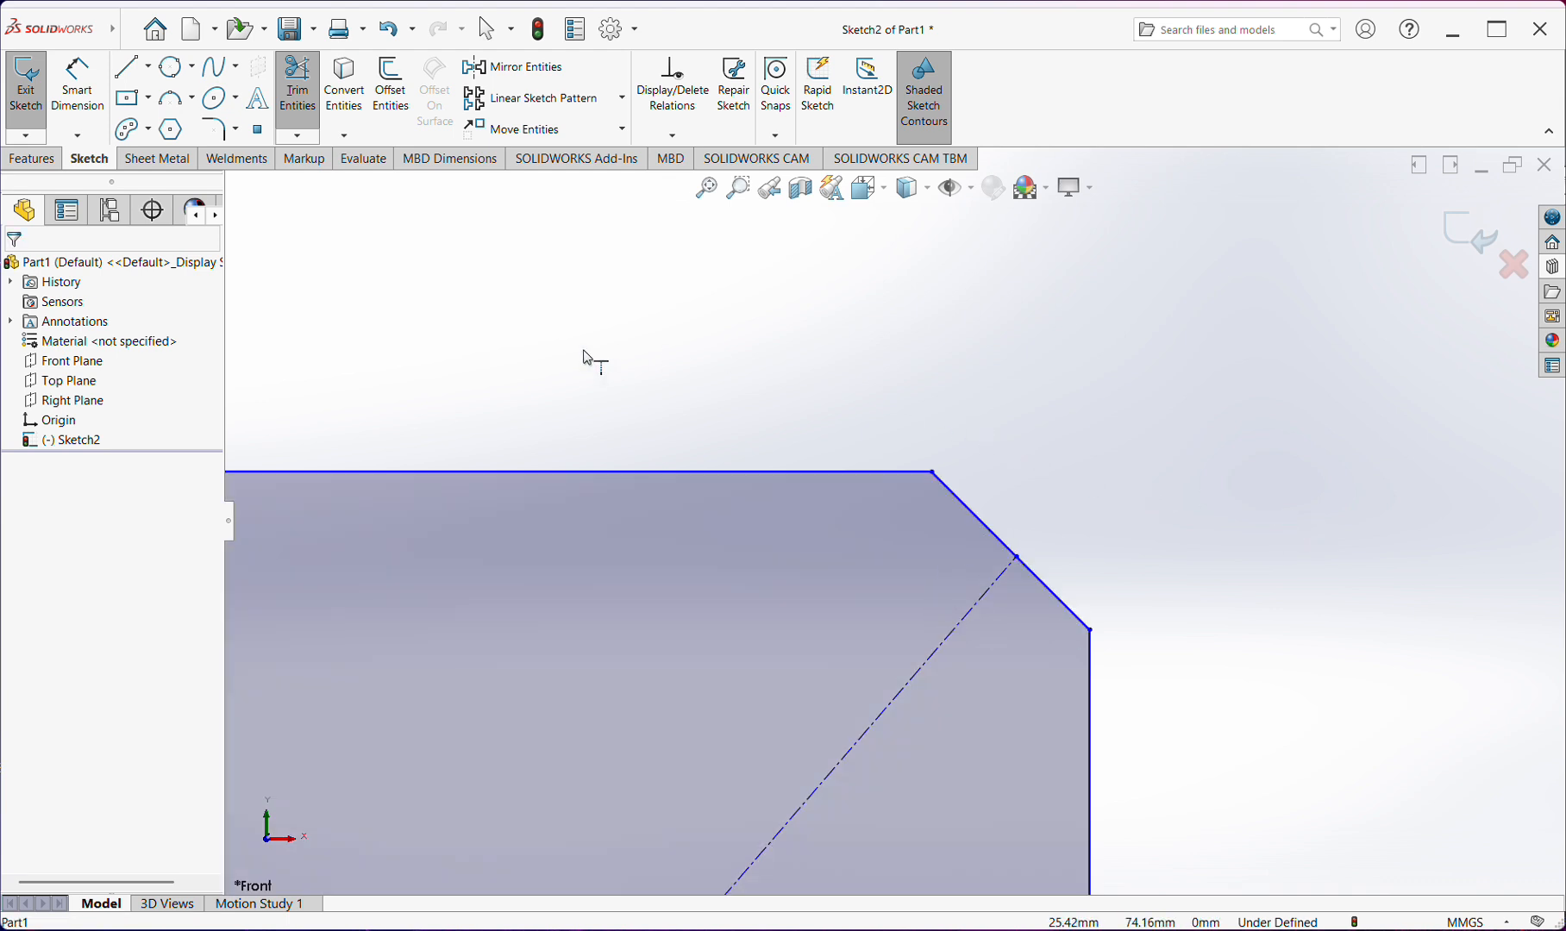
pyautogui.click(494, 29)
# Exit the chamfered rectangle sketch, keeping its changes
pyautogui.scroll(3, 727, 517)
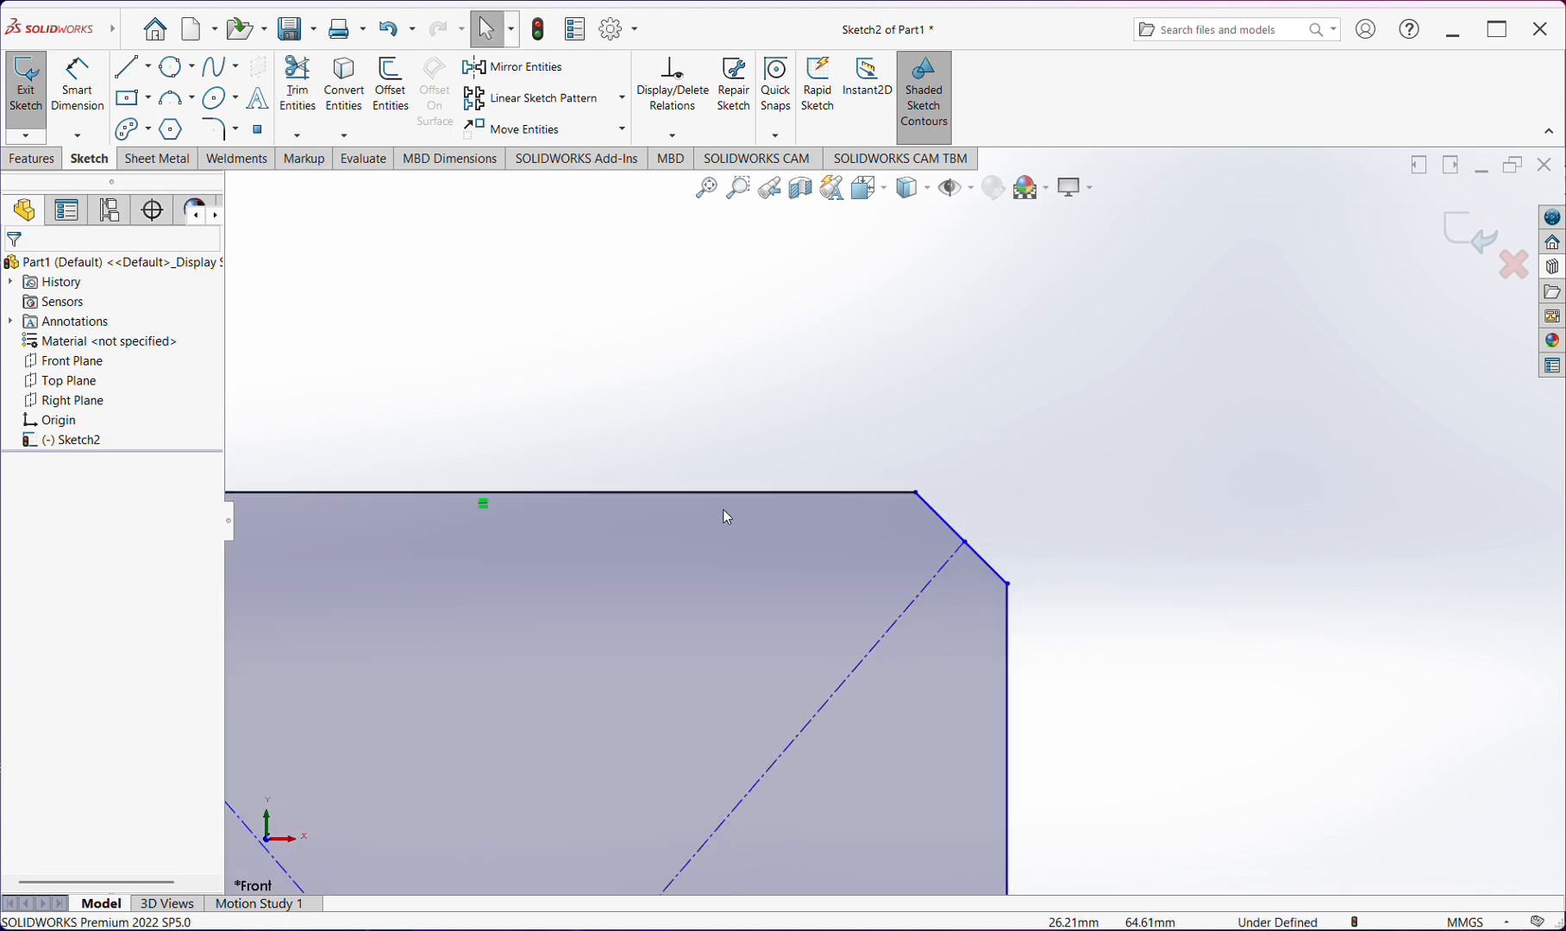
pyautogui.scroll(5, 727, 518)
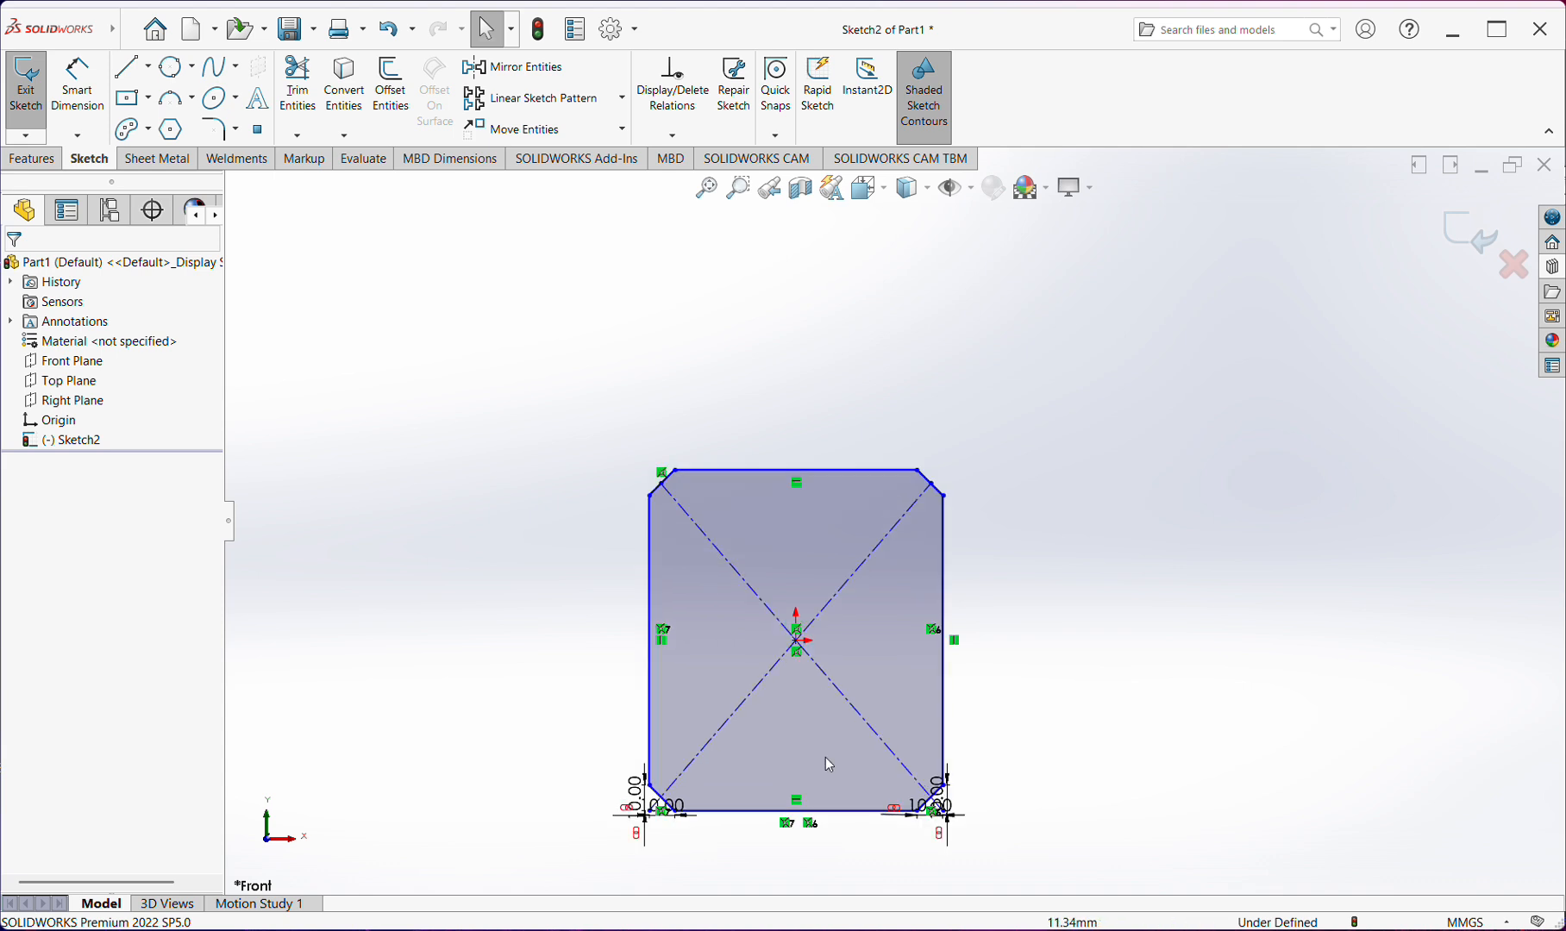
pyautogui.scroll(4, 826, 757)
pyautogui.scroll(-4, 767, 683)
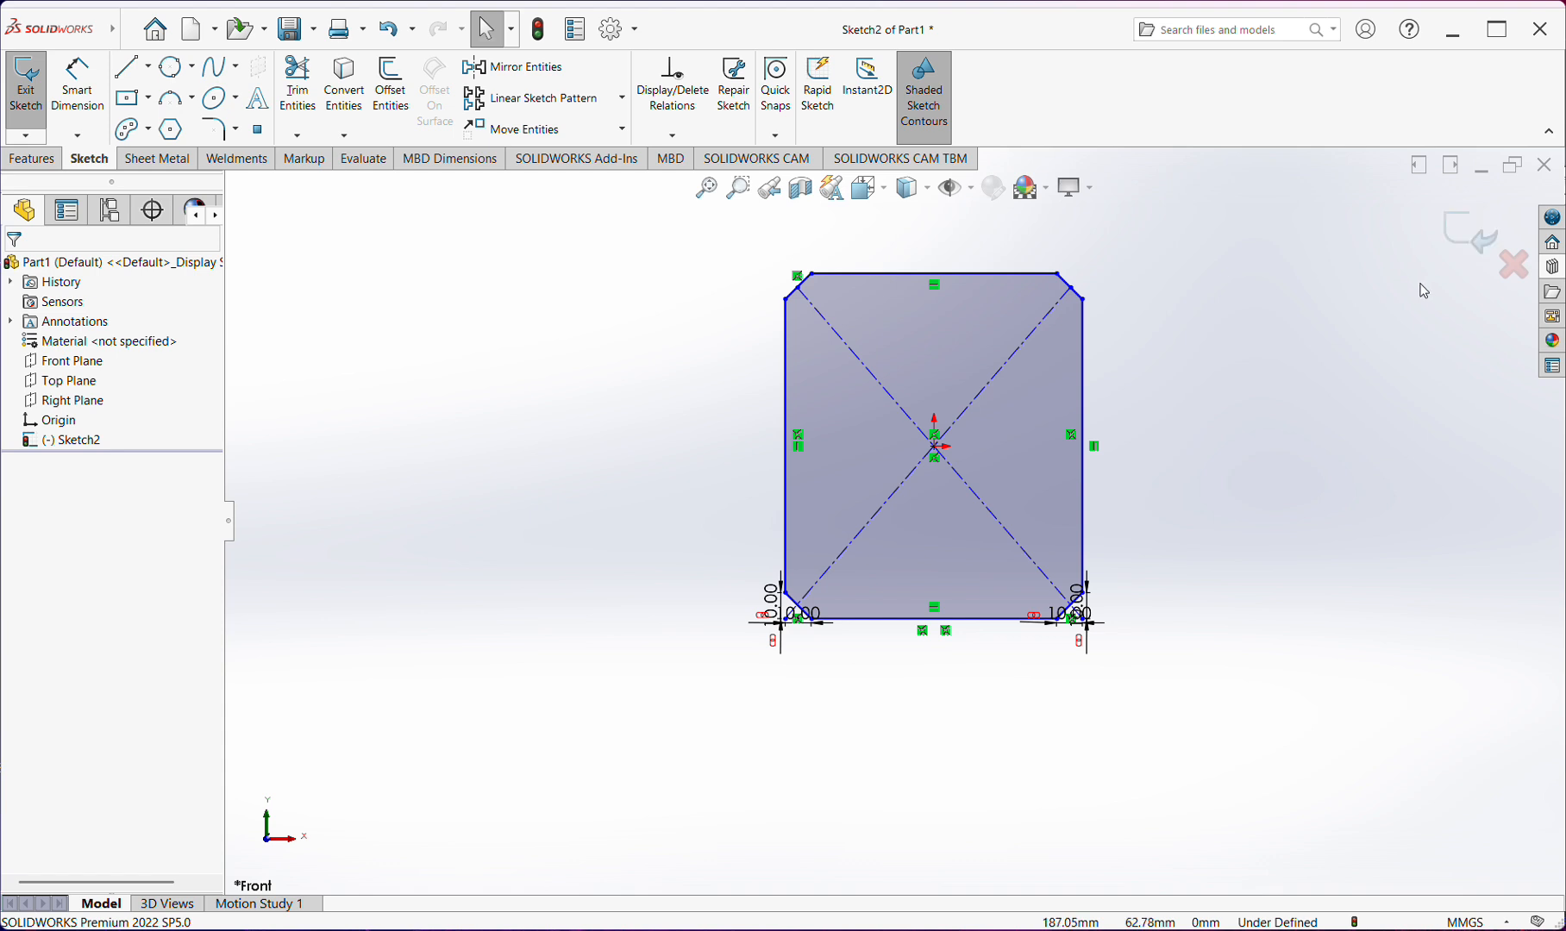
pyautogui.click(1476, 232)
pyautogui.click(1191, 260)
# Start a new sketch on the Front Plane
pyautogui.scroll(-3, 1033, 208)
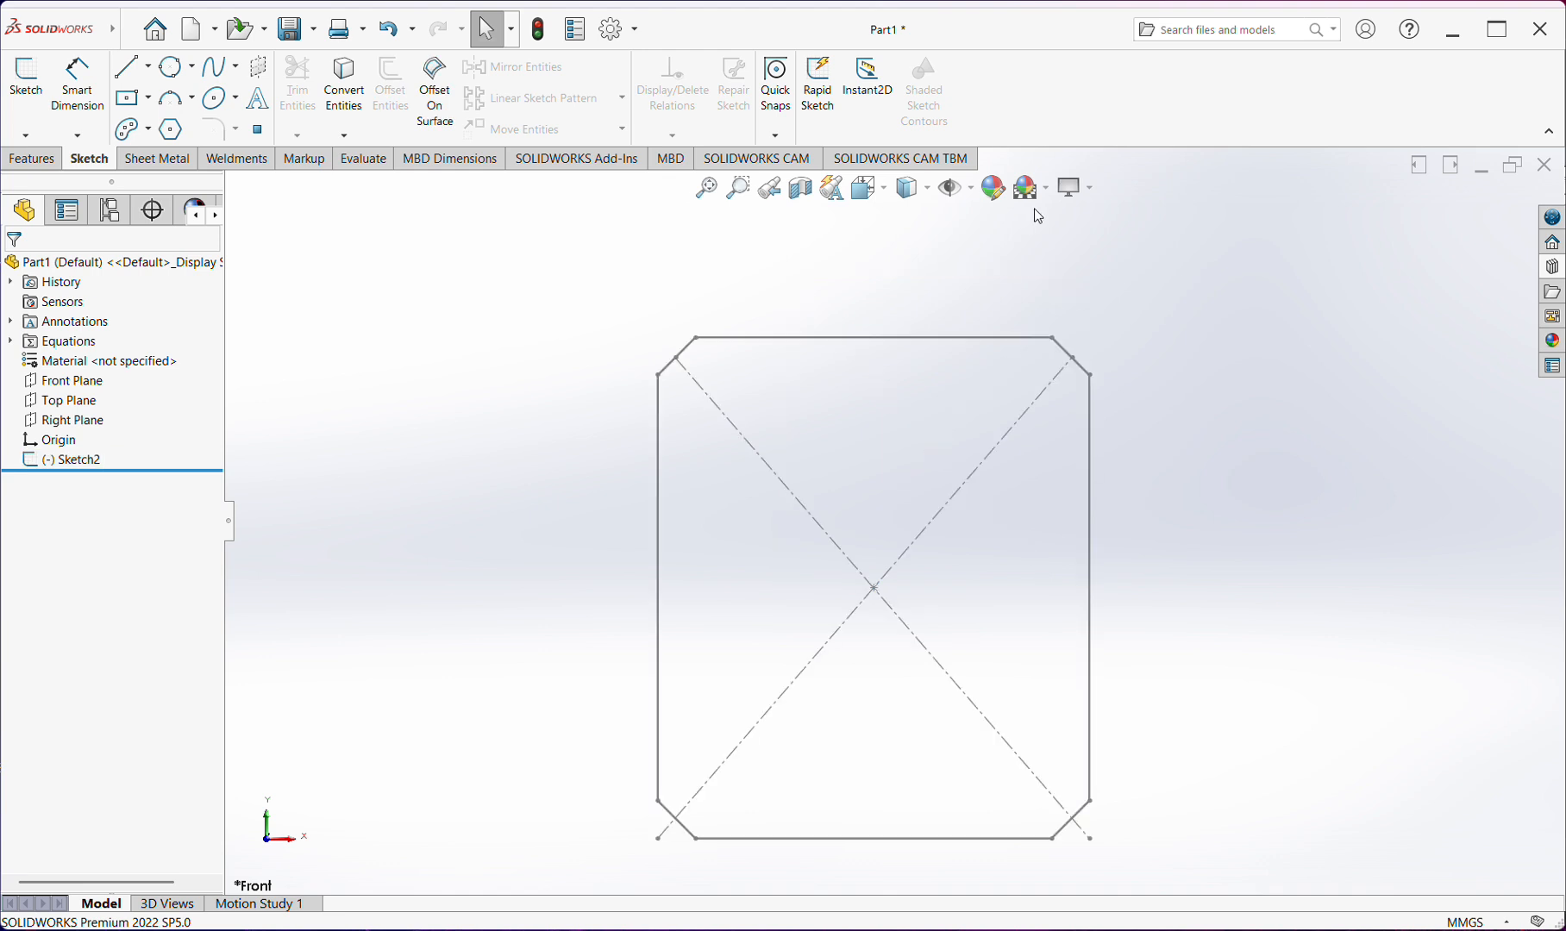
pyautogui.scroll(2, 1044, 291)
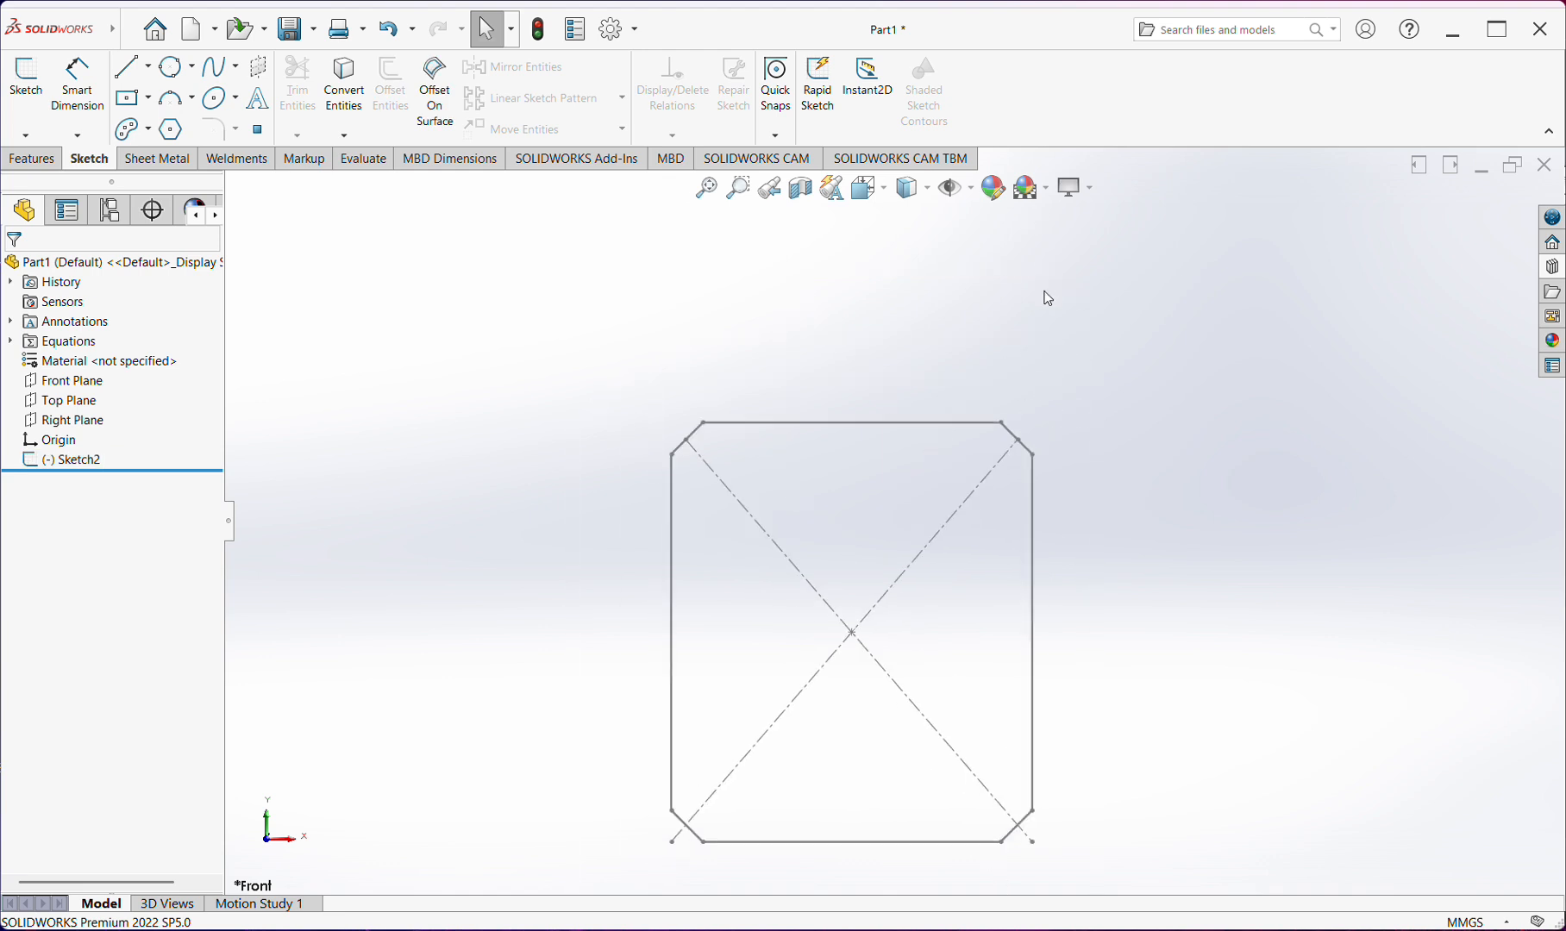
pyautogui.click(65, 381)
pyautogui.click(69, 357)
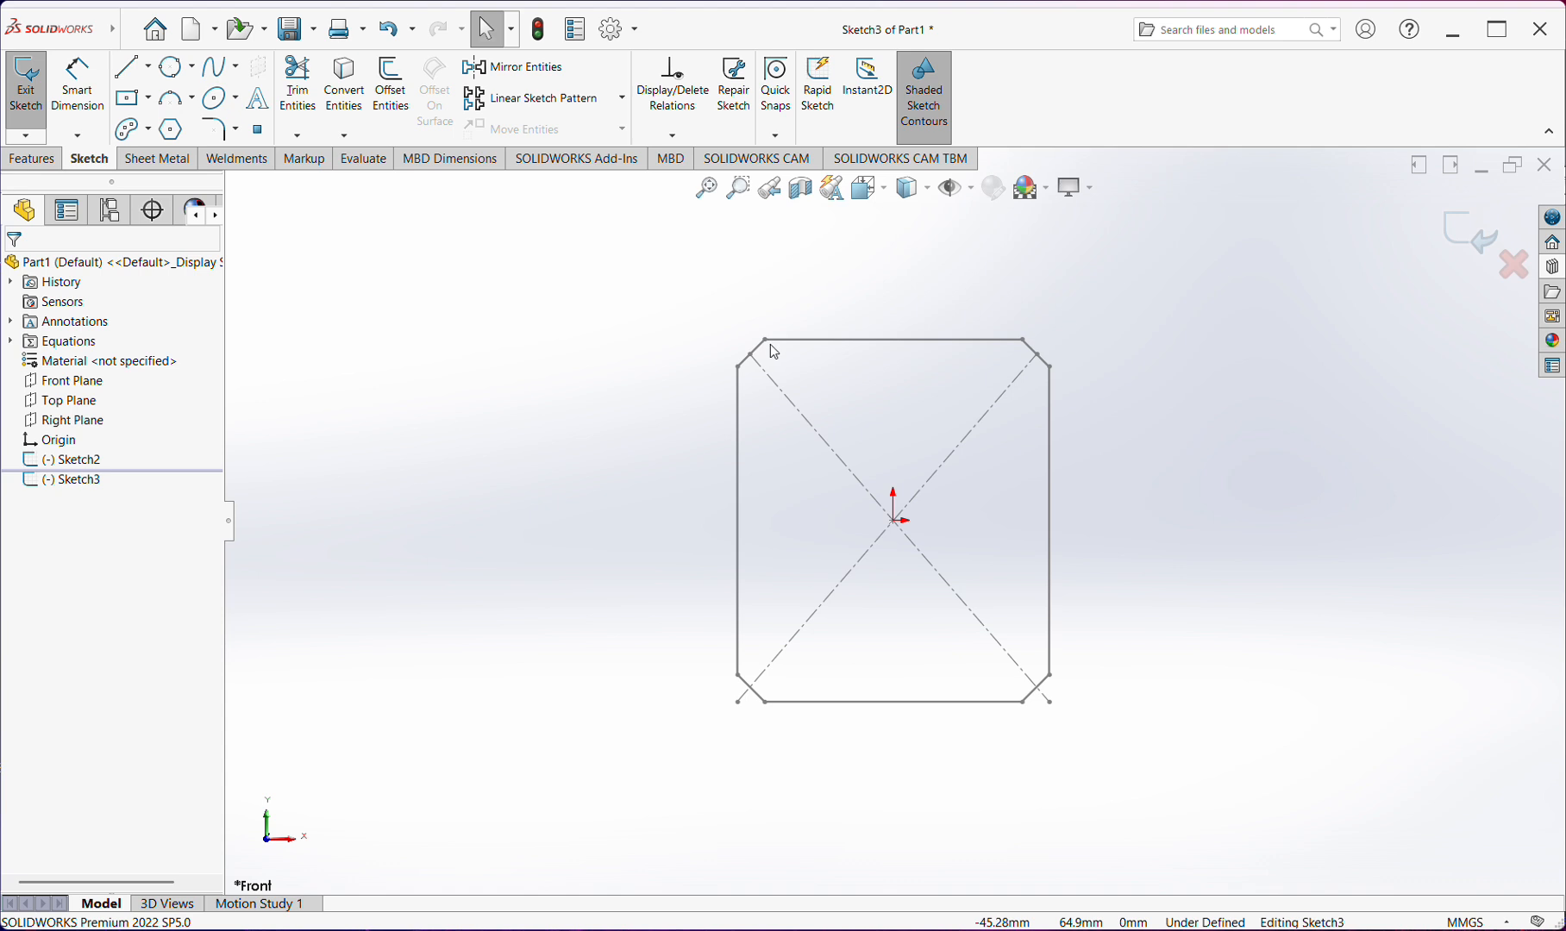
# Convert the chamfered rectangle of Sketch2 into entities of the new Front Plane sketch
pyautogui.moveTo(1089, 309)
pyautogui.mouseDown()
pyautogui.moveTo(524, 729)
pyautogui.moveTo(1104, 613)
pyautogui.mouseUp()
pyautogui.click(95, 462)
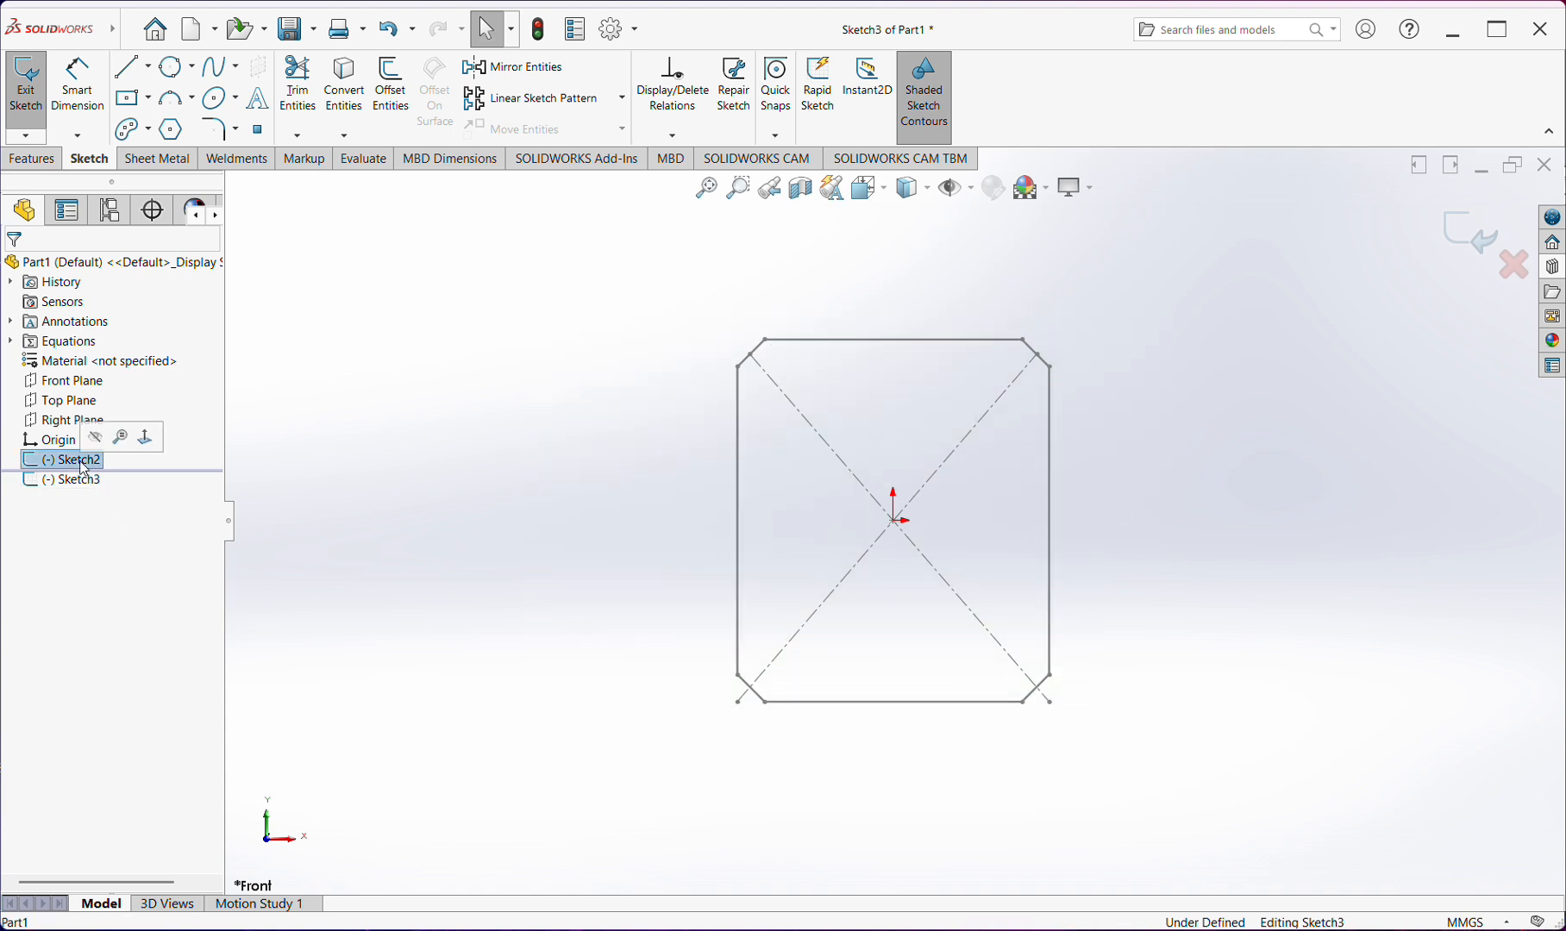
pyautogui.click(350, 86)
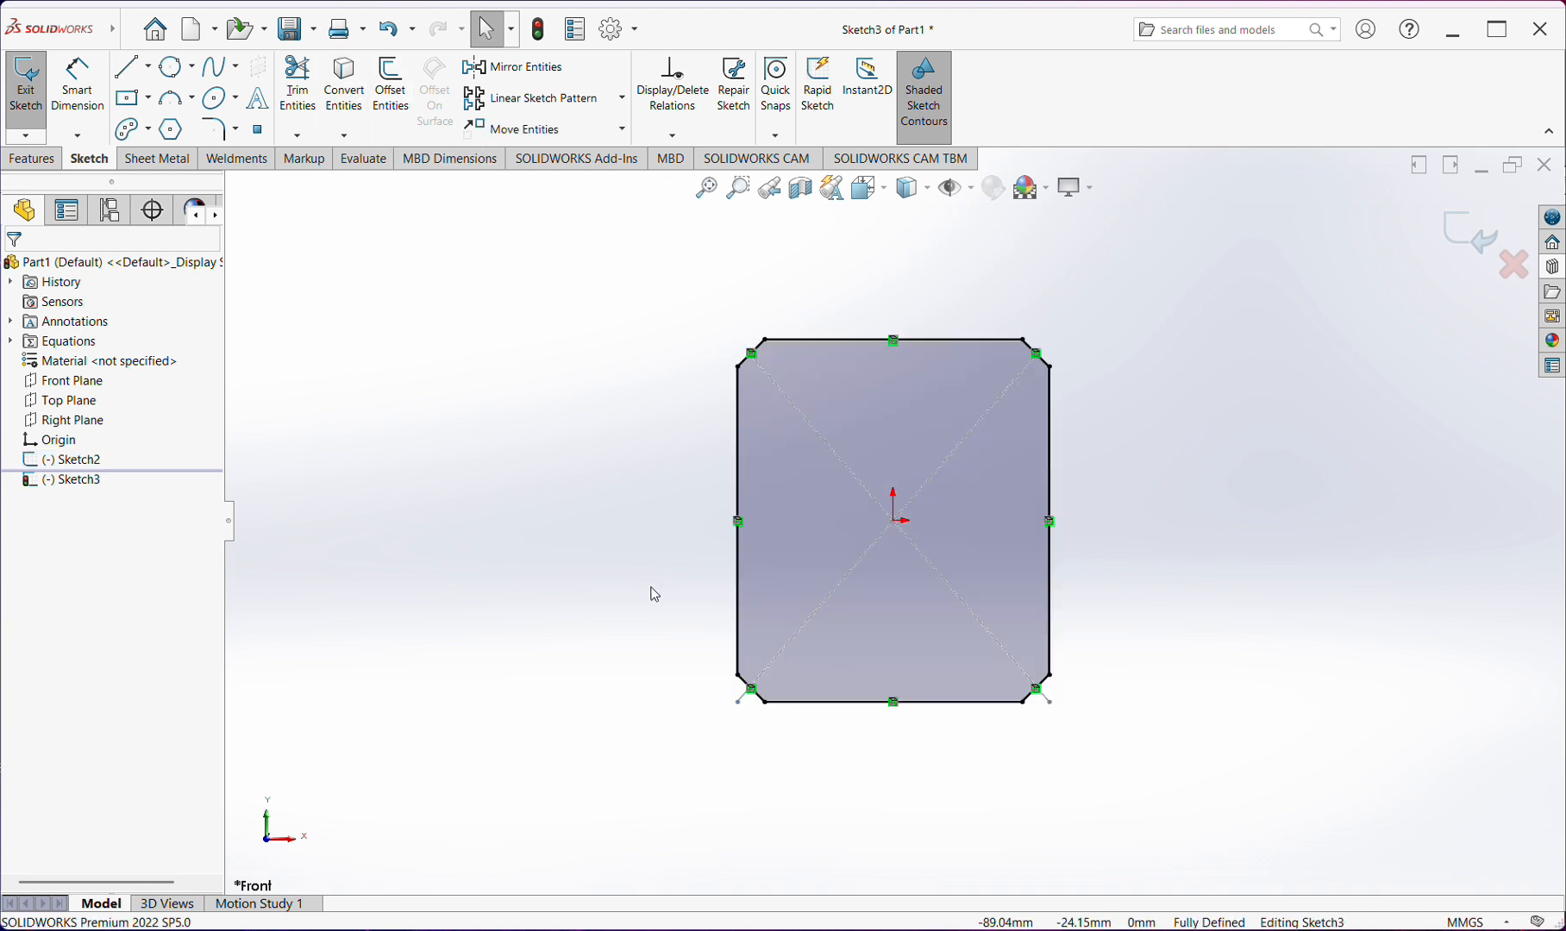
# Start an Offset Entities operation for the converted chamfered rectangle outline
pyautogui.moveTo(789, 466); pyautogui.dragTo(883, 557, button='middle')
pyautogui.moveTo(834, 404)
pyautogui.mouseDown(button='middle')
pyautogui.moveTo(881, 402)
pyautogui.moveTo(898, 329)
pyautogui.moveTo(1004, 388)
pyautogui.mouseUp(button='middle')
pyautogui.scroll(-2, 1005, 388)
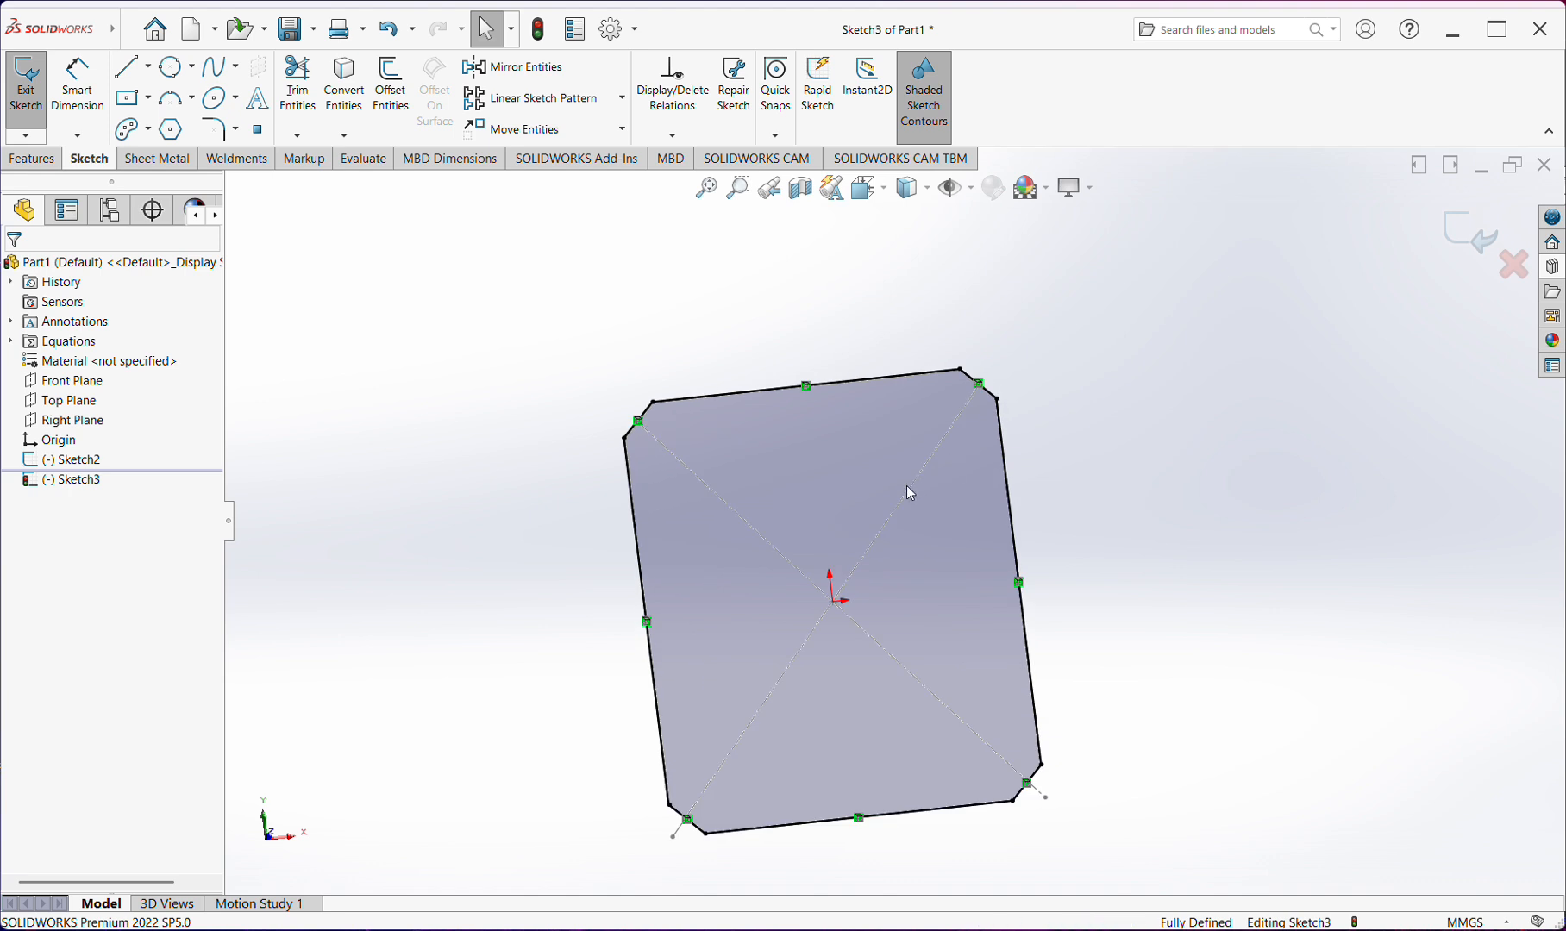
pyautogui.moveTo(788, 650); pyautogui.dragTo(776, 707, button='middle')
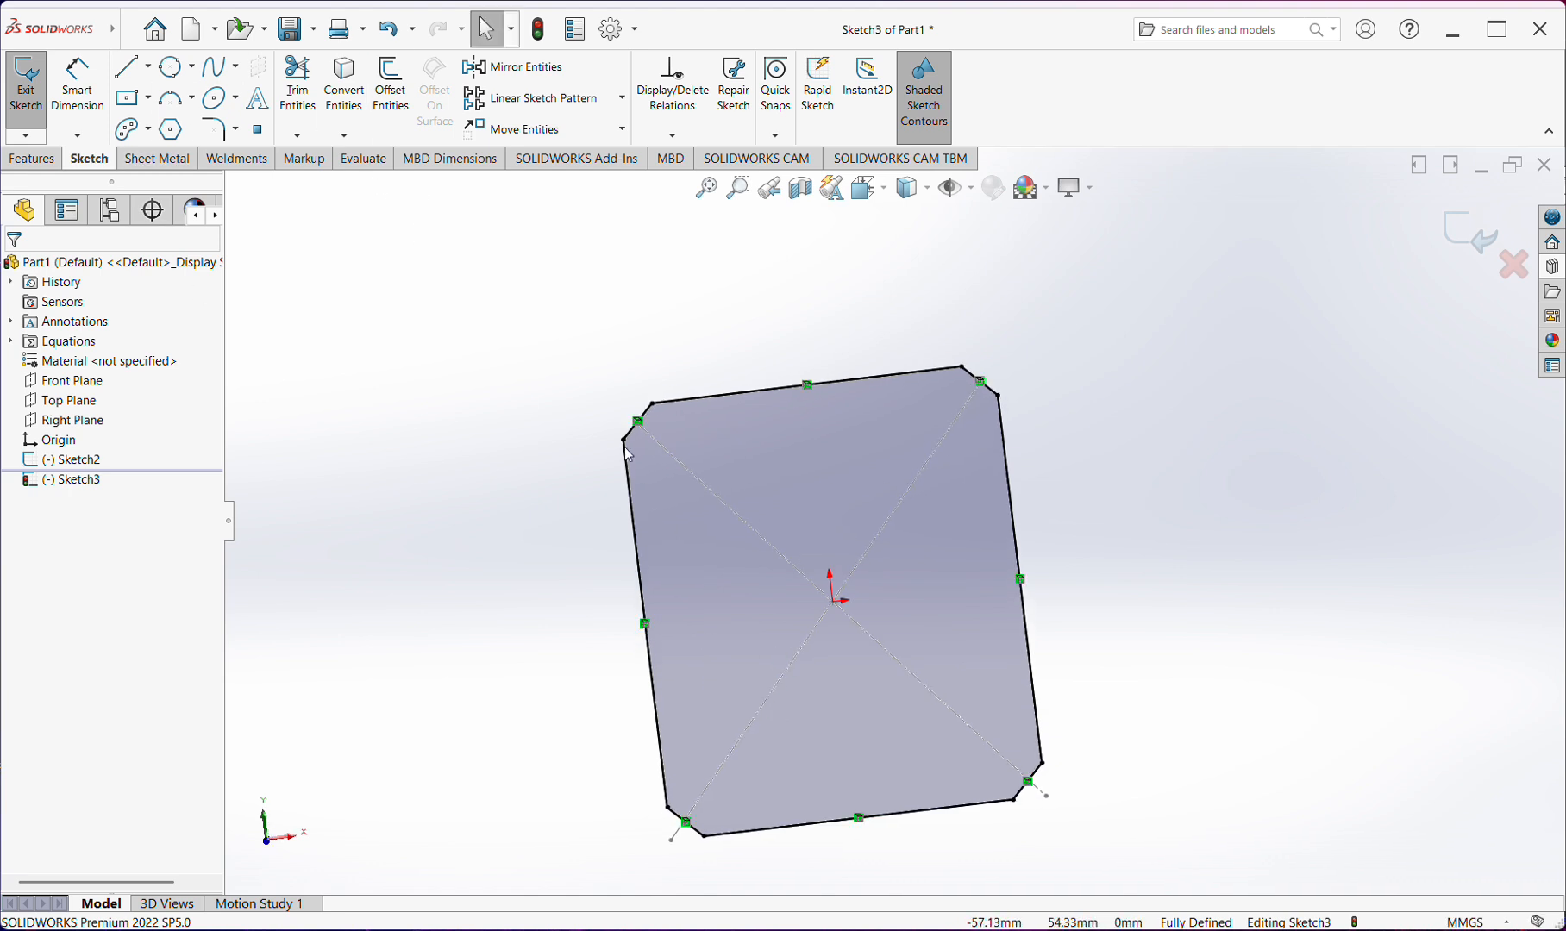
pyautogui.scroll(2, 702, 498)
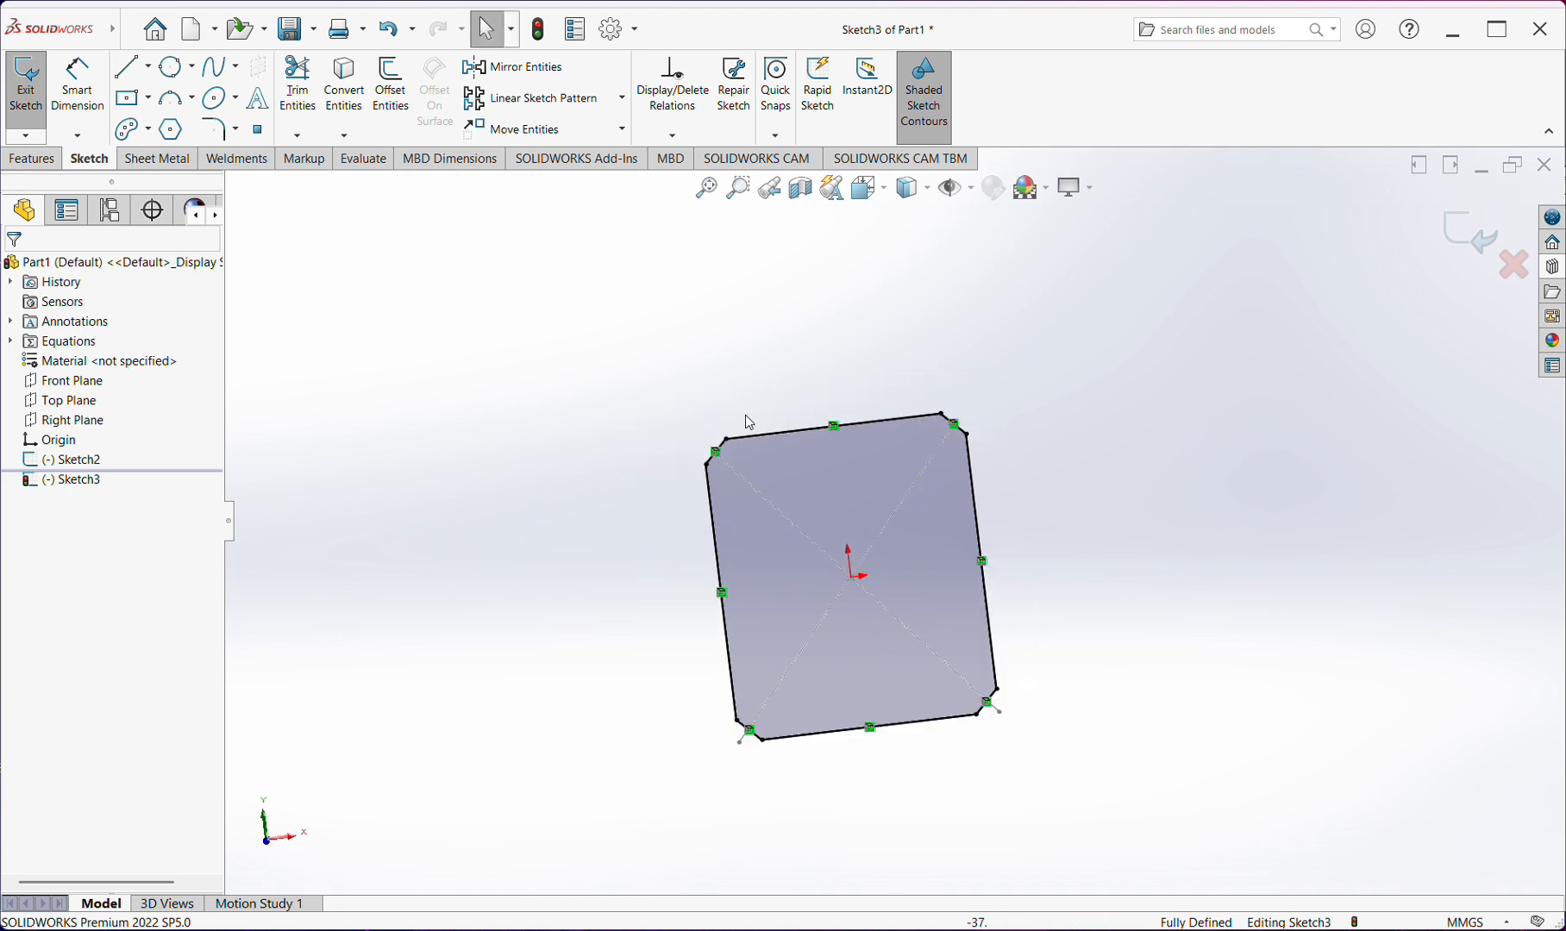
pyautogui.scroll(-1, 749, 422)
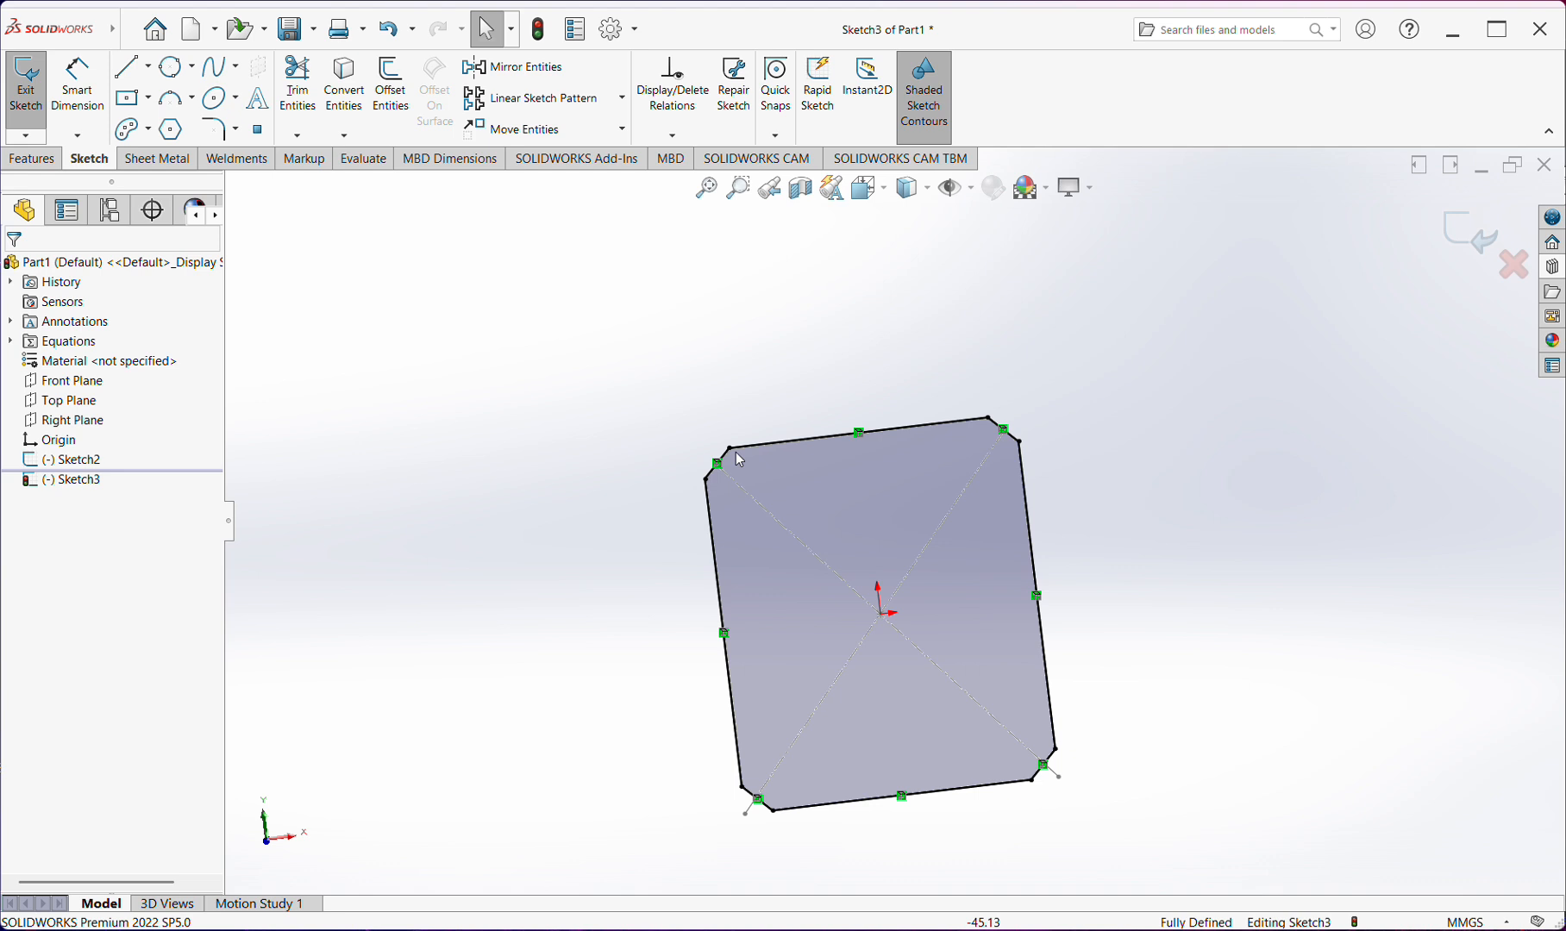
pyautogui.click(390, 91)
pyautogui.scroll(-2, 740, 466)
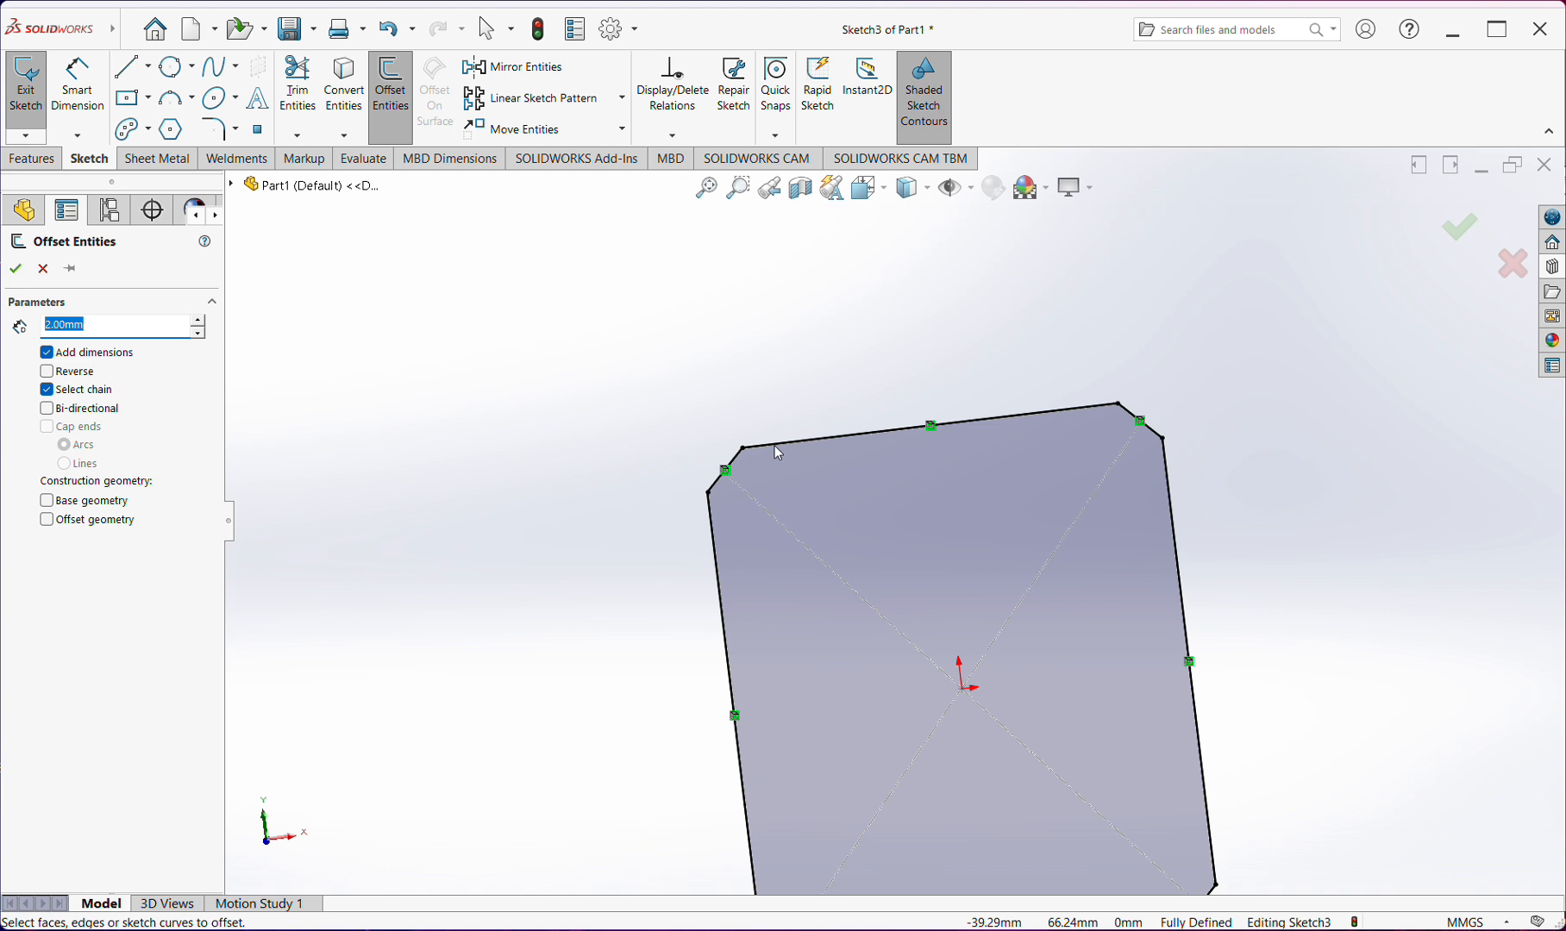
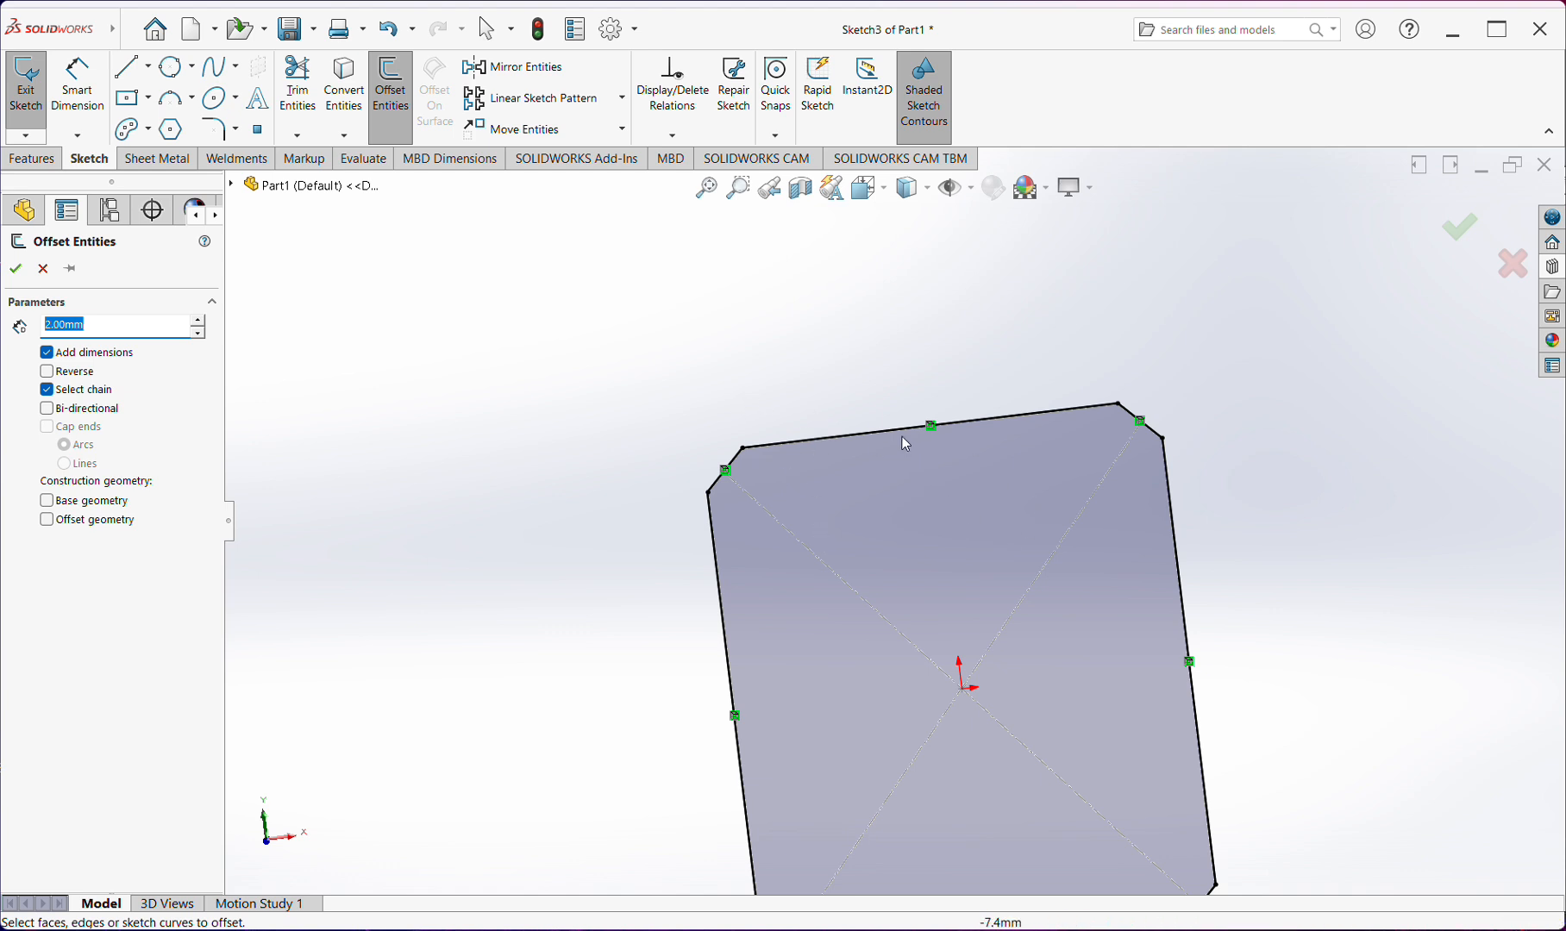
# Select the upper edge of the converted chamfered outline as a chain and set its offset distance to 5 mm
pyautogui.scroll(2, 912, 531)
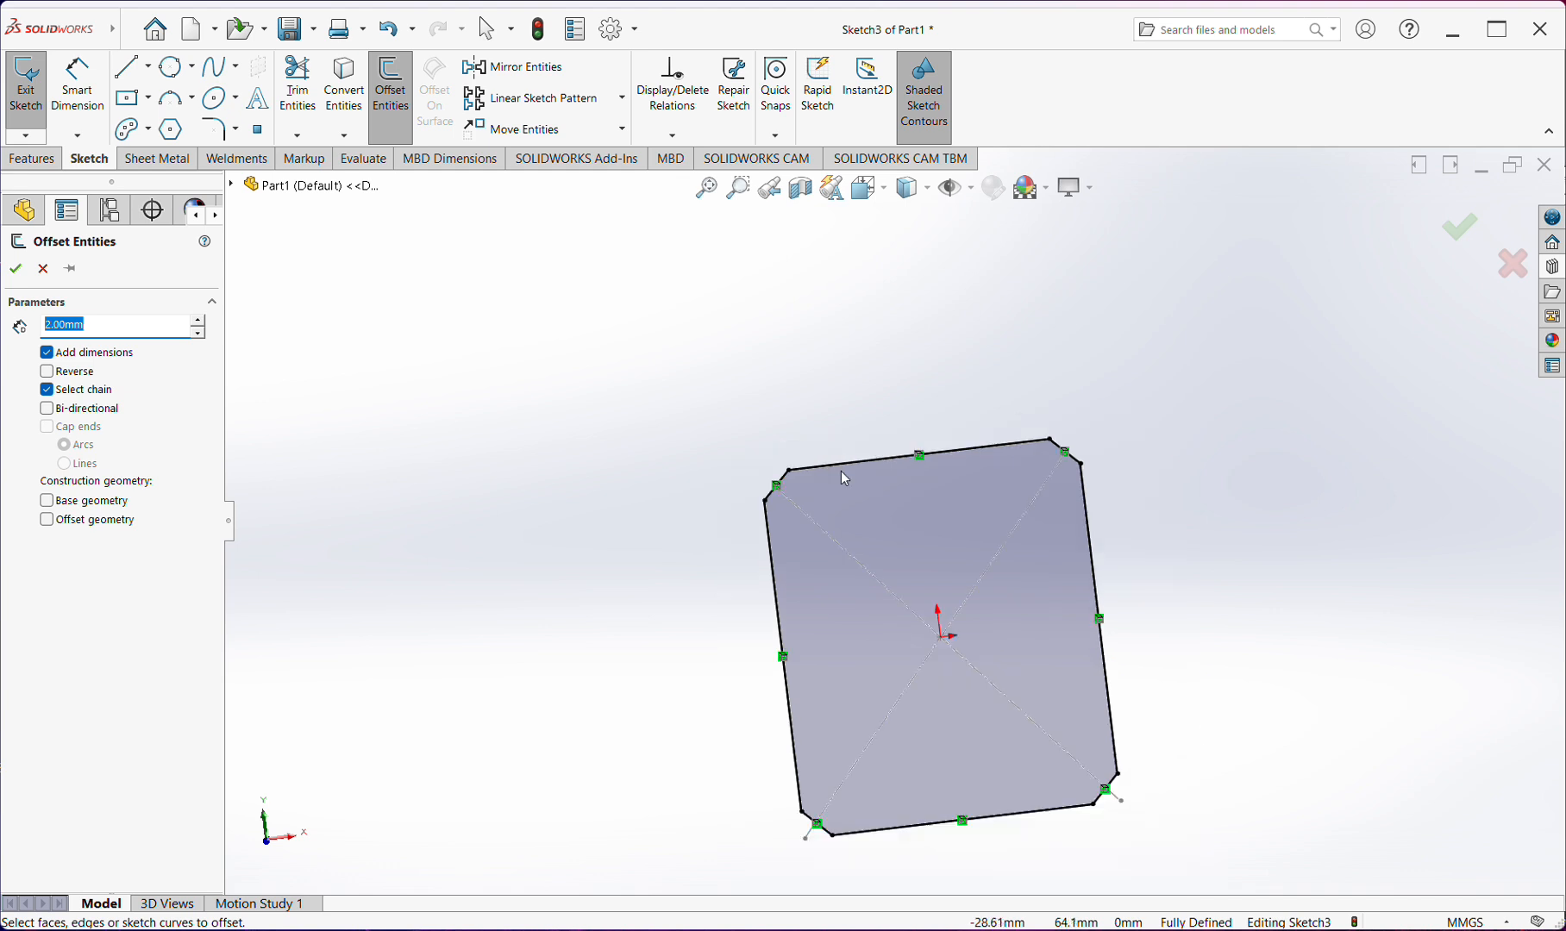
pyautogui.click(840, 463)
pyautogui.scroll(-2, 873, 565)
pyautogui.scroll(-3, 807, 470)
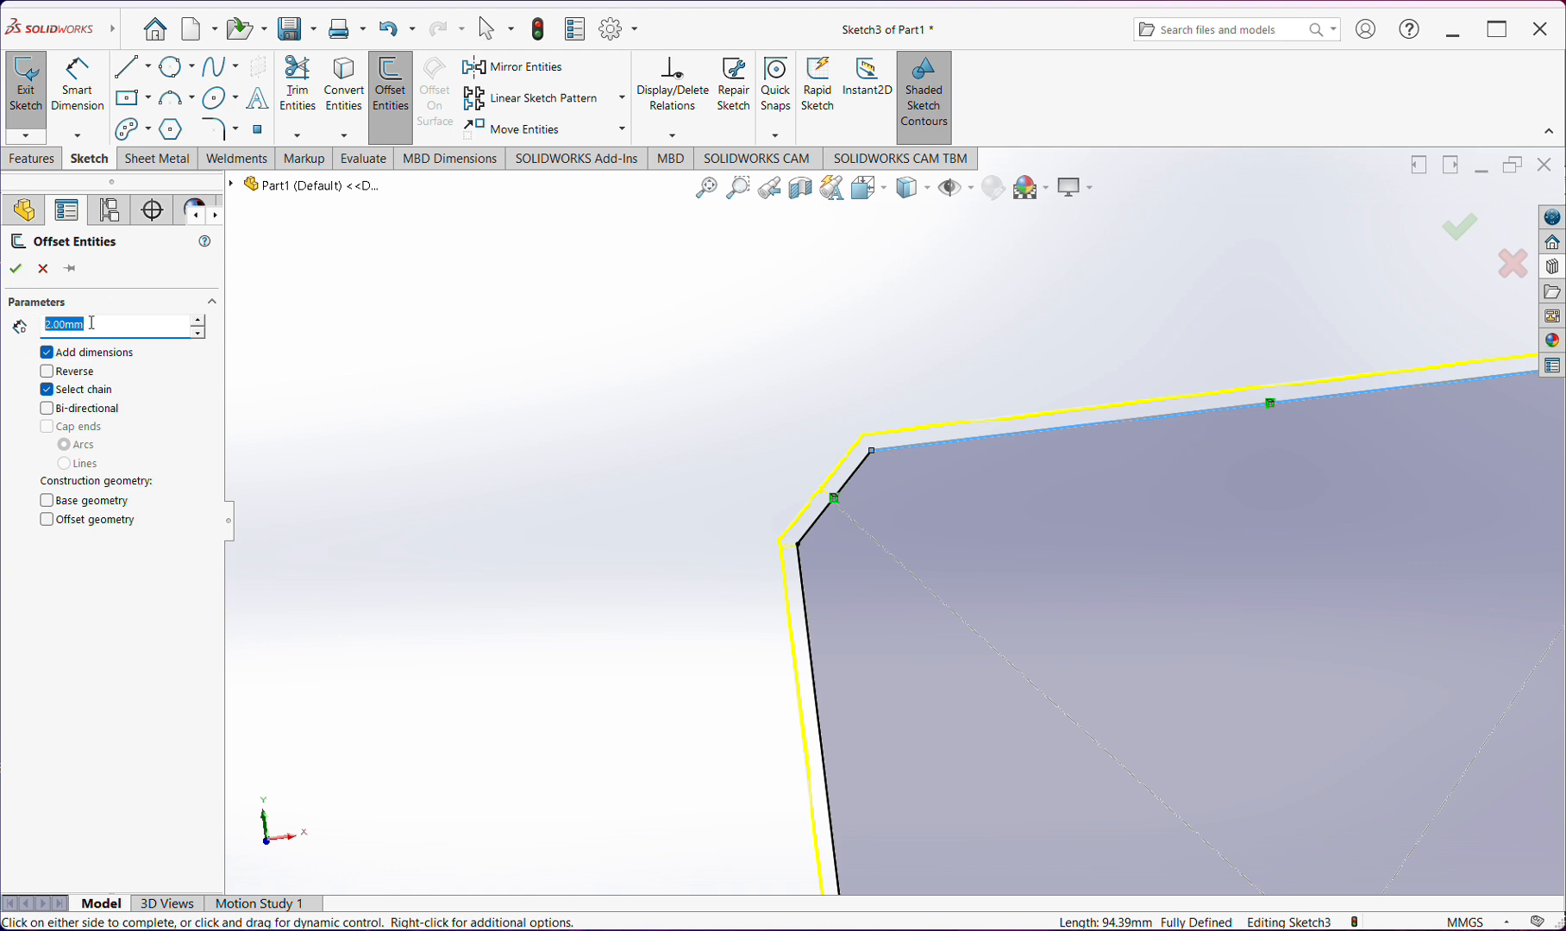
pyautogui.write('5')
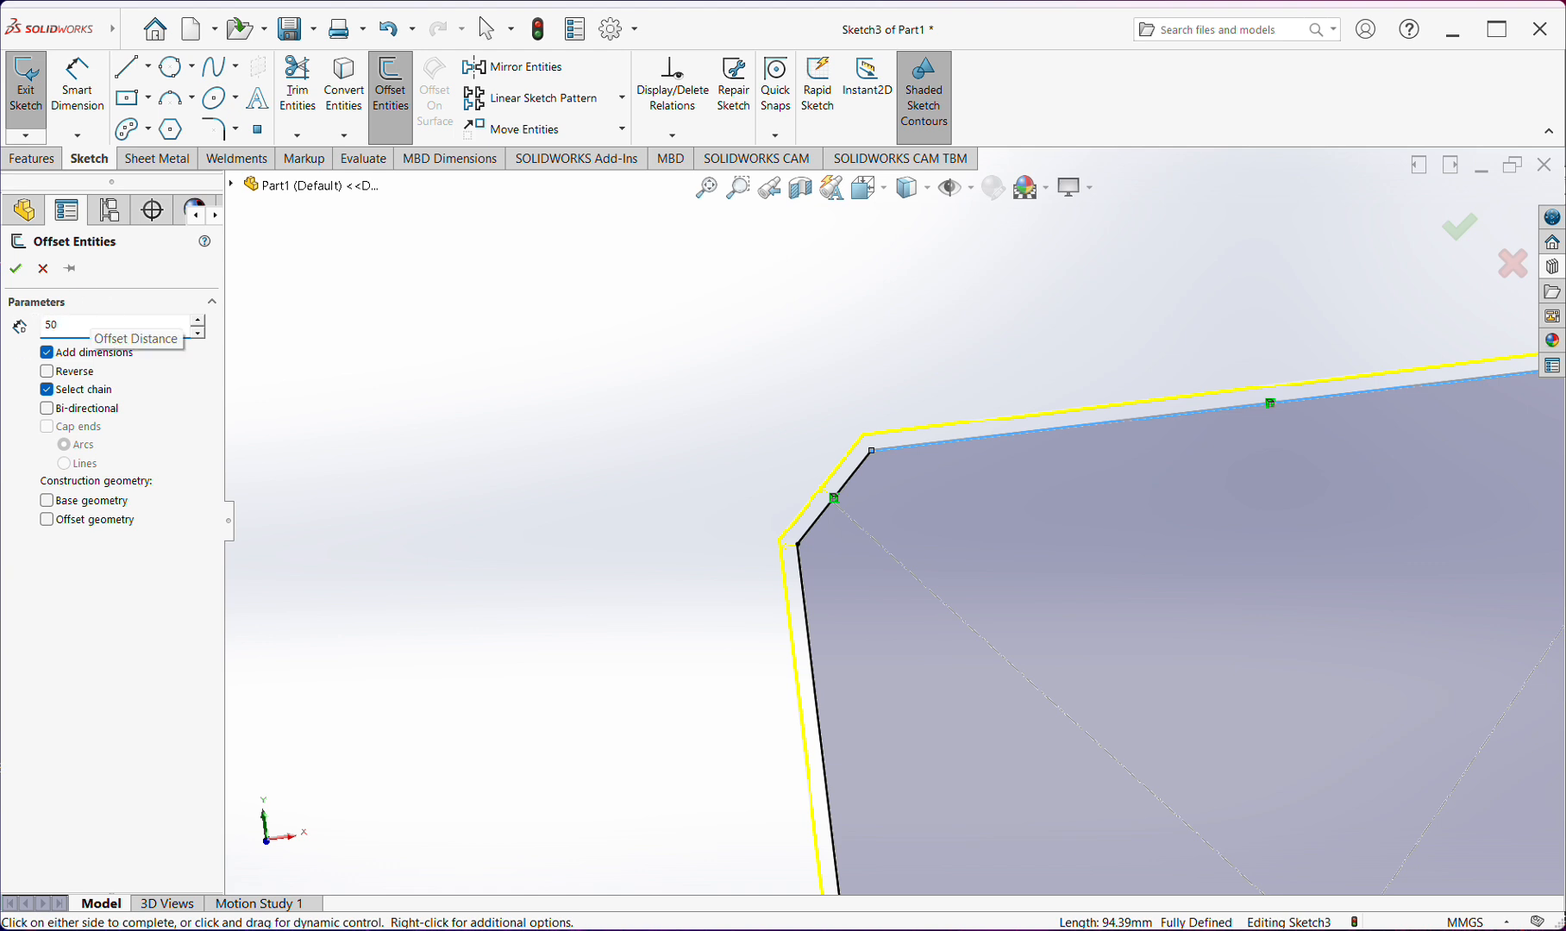
pyautogui.press('Return')
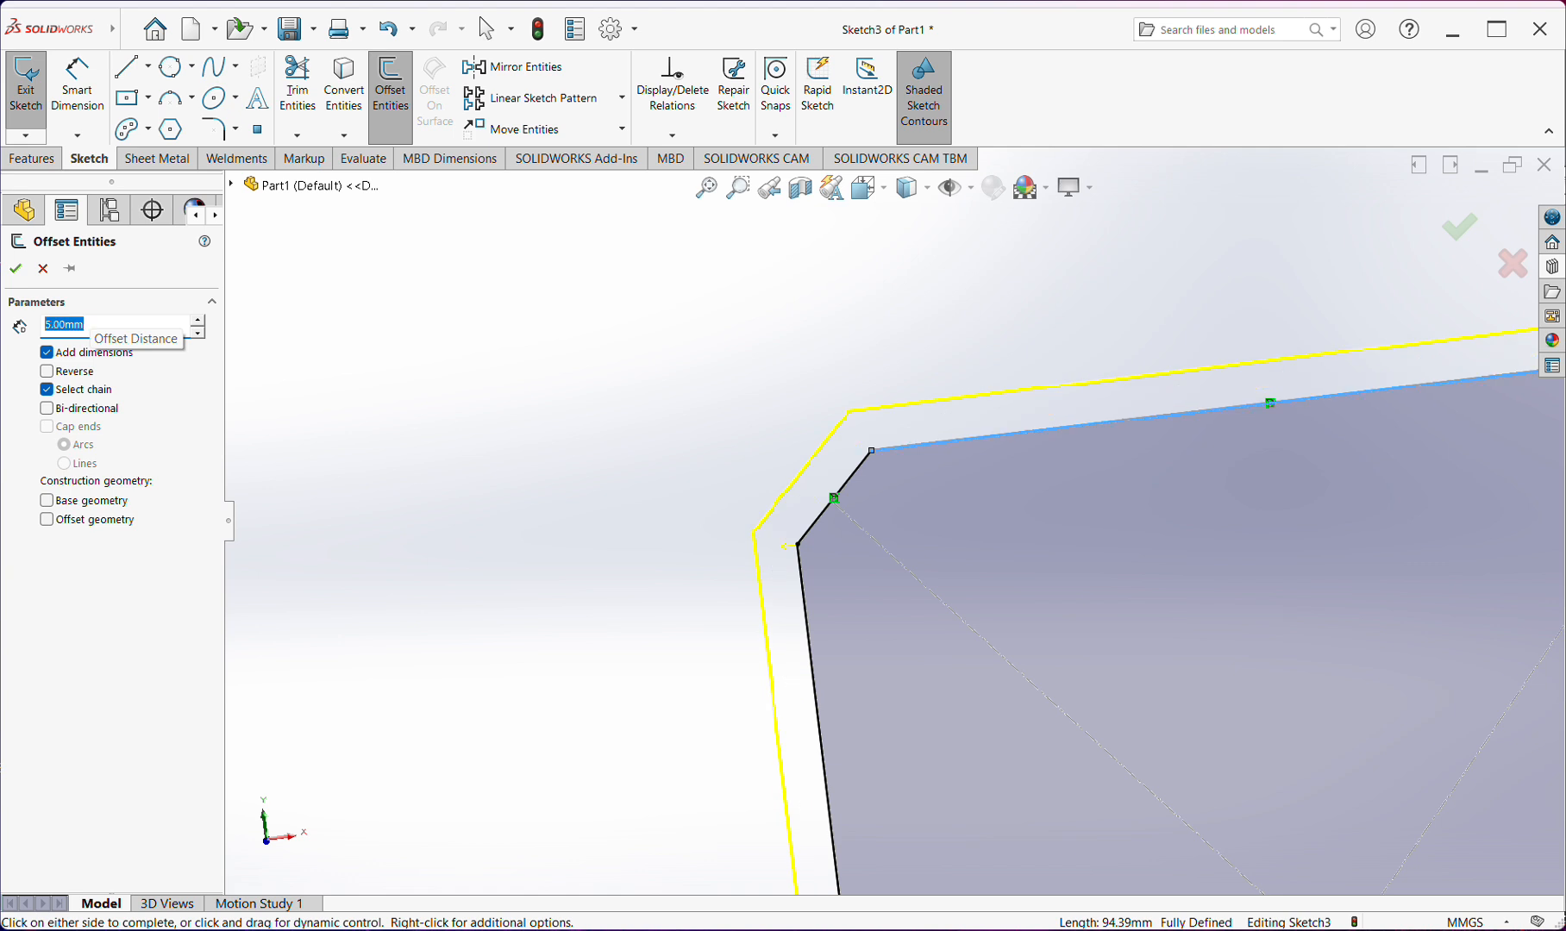
pyautogui.scroll(6, 881, 517)
pyautogui.scroll(-2, 881, 518)
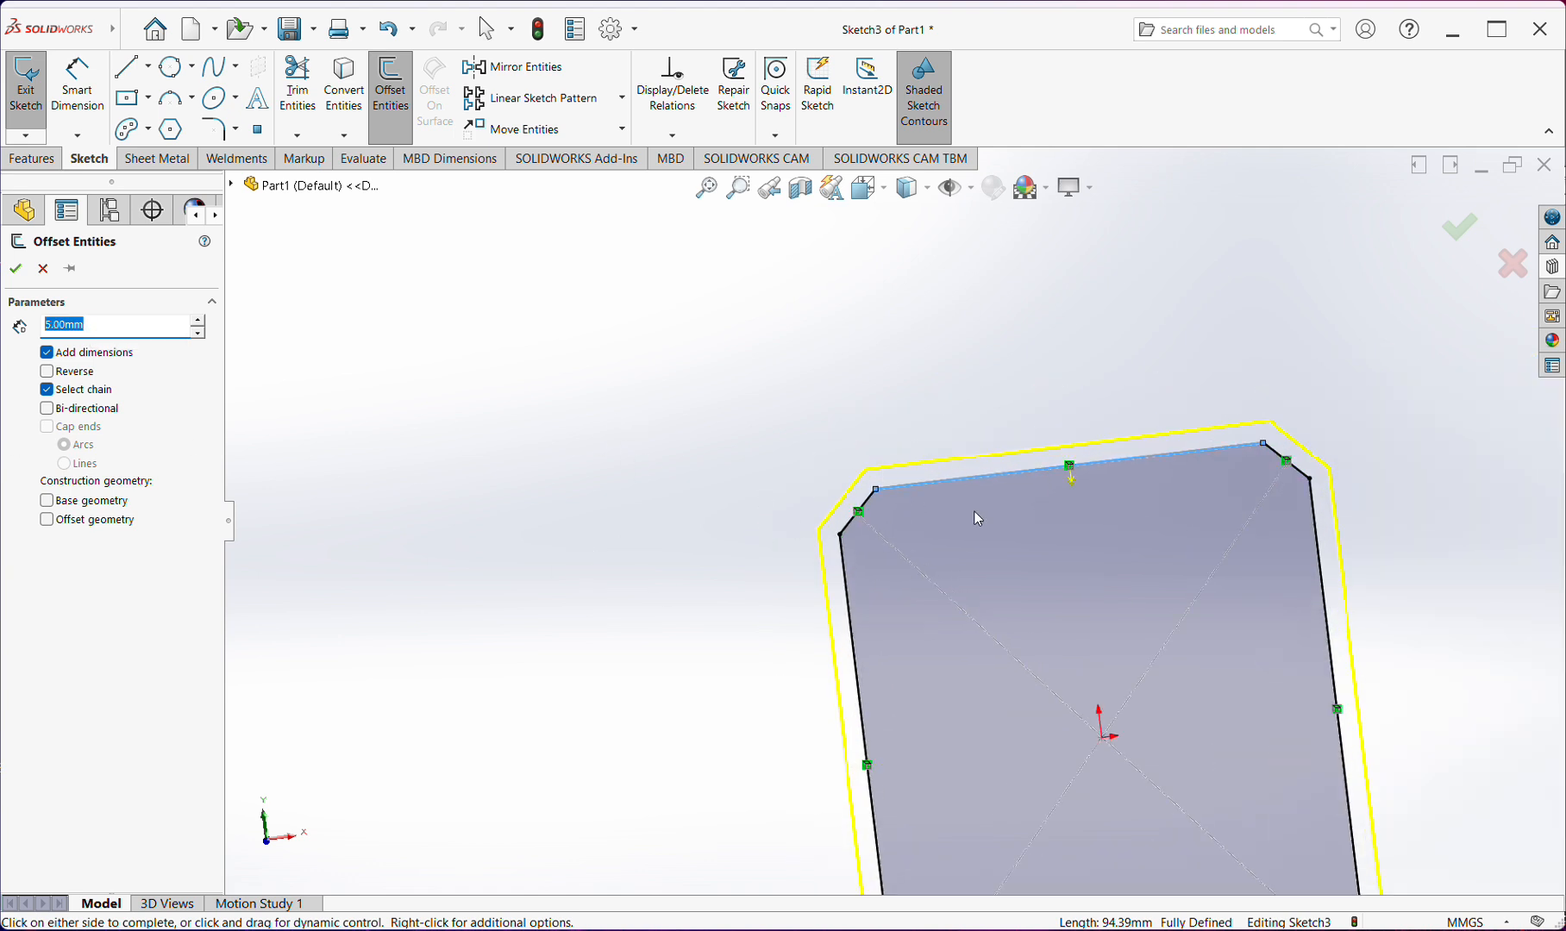
# Reverse the offset towards the inside, make it bi-directional, and create the offset outlines on both sides of the chamfered rectangle
pyautogui.click(49, 371)
pyautogui.scroll(-2, 920, 522)
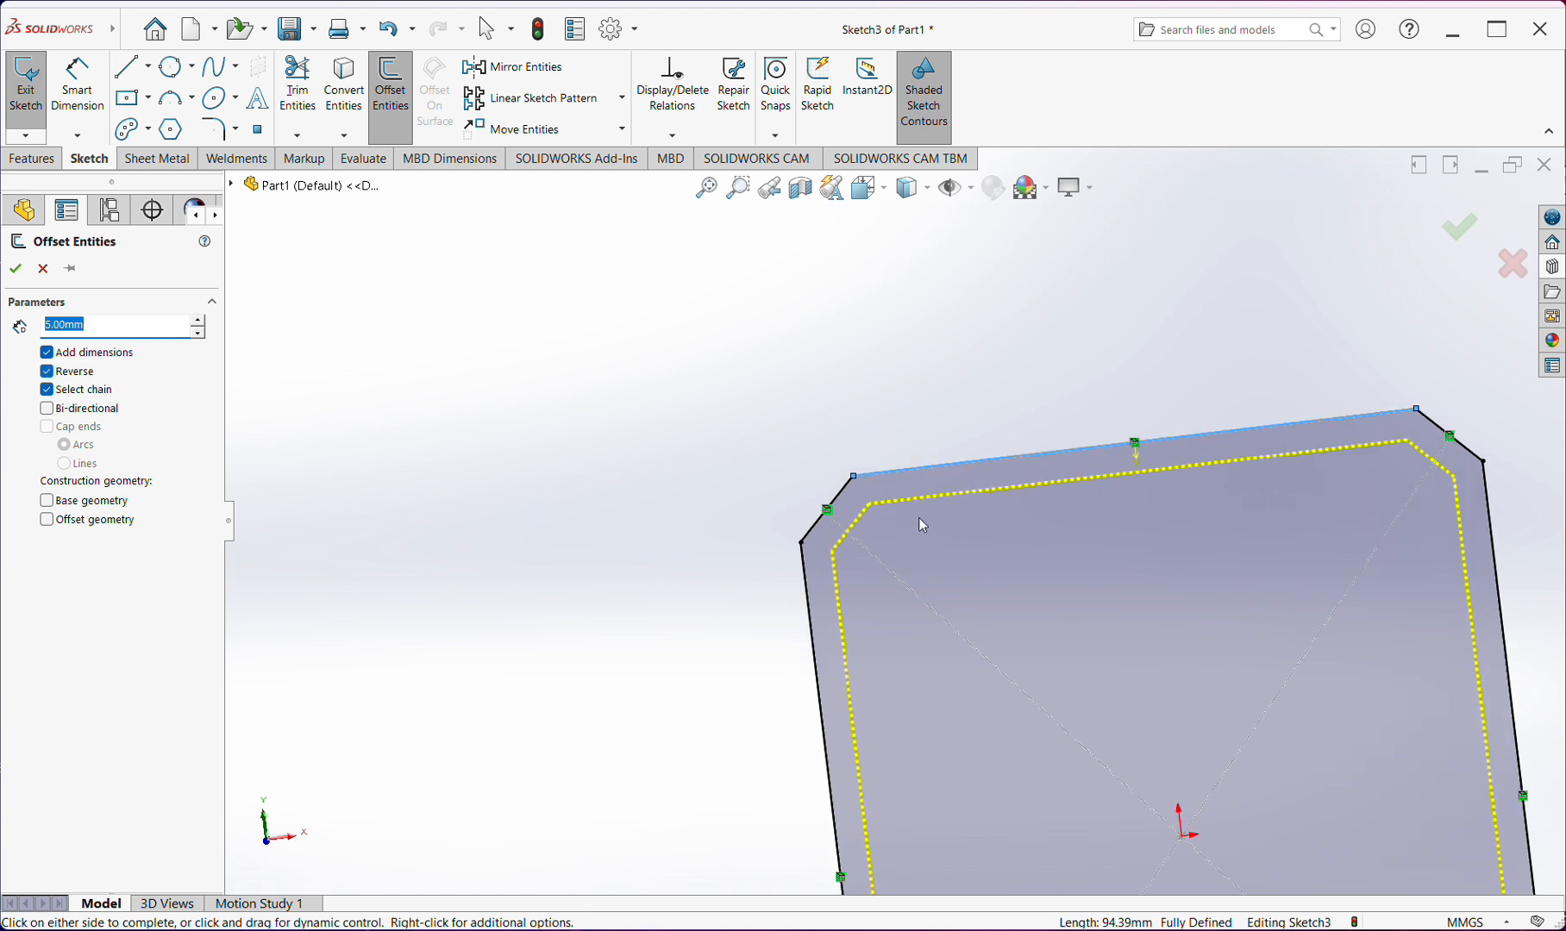
pyautogui.click(47, 408)
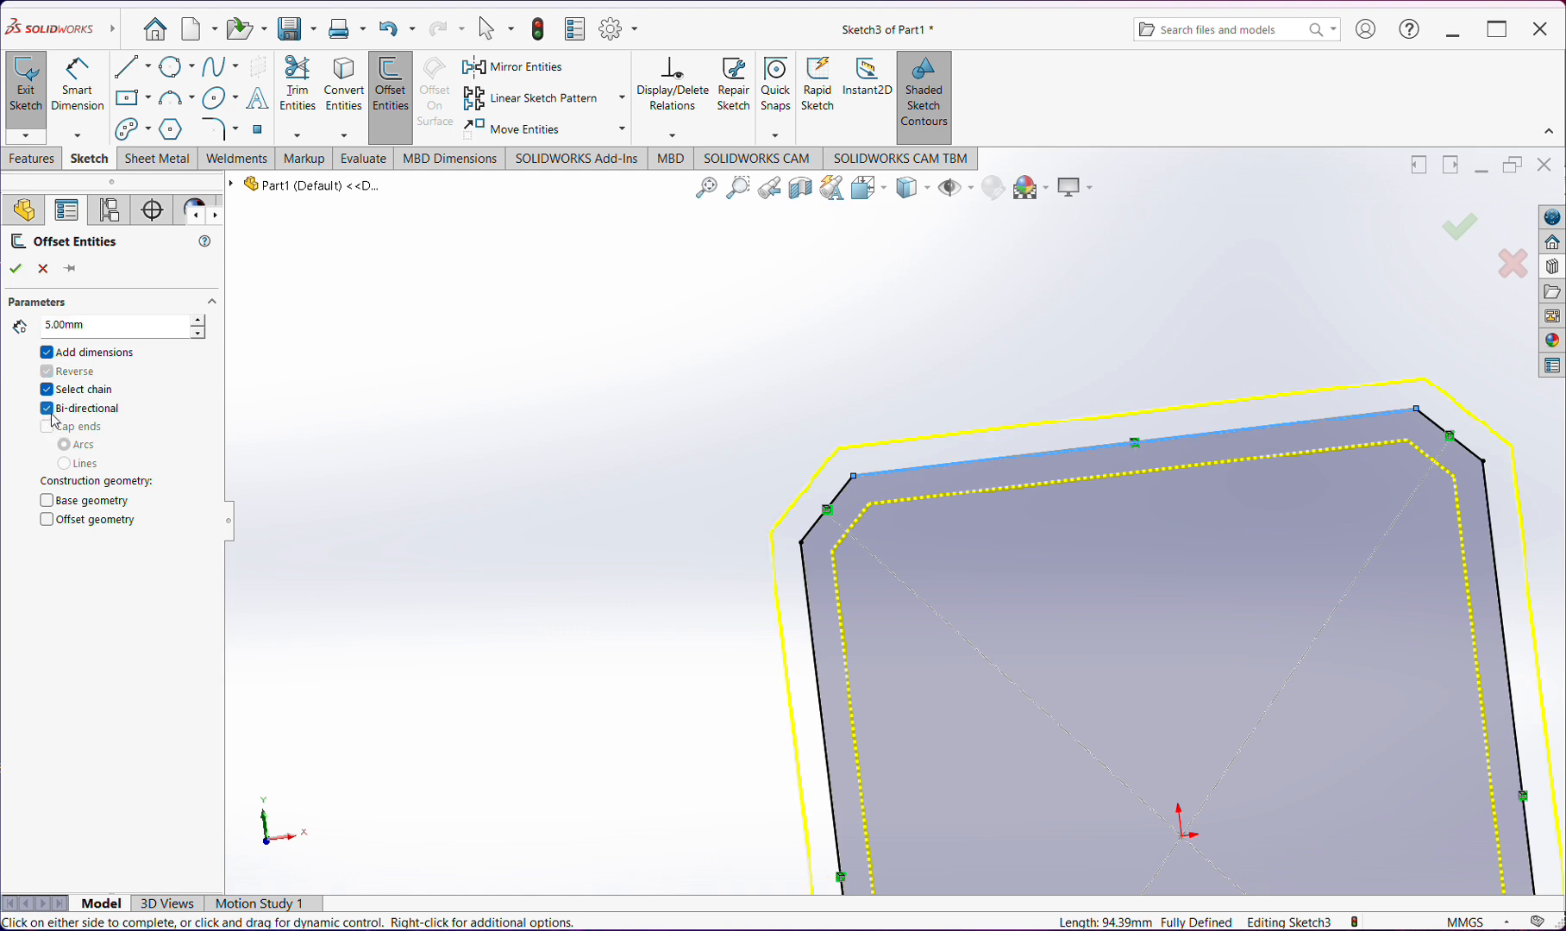
pyautogui.scroll(2, 776, 485)
pyautogui.scroll(-2, 1016, 553)
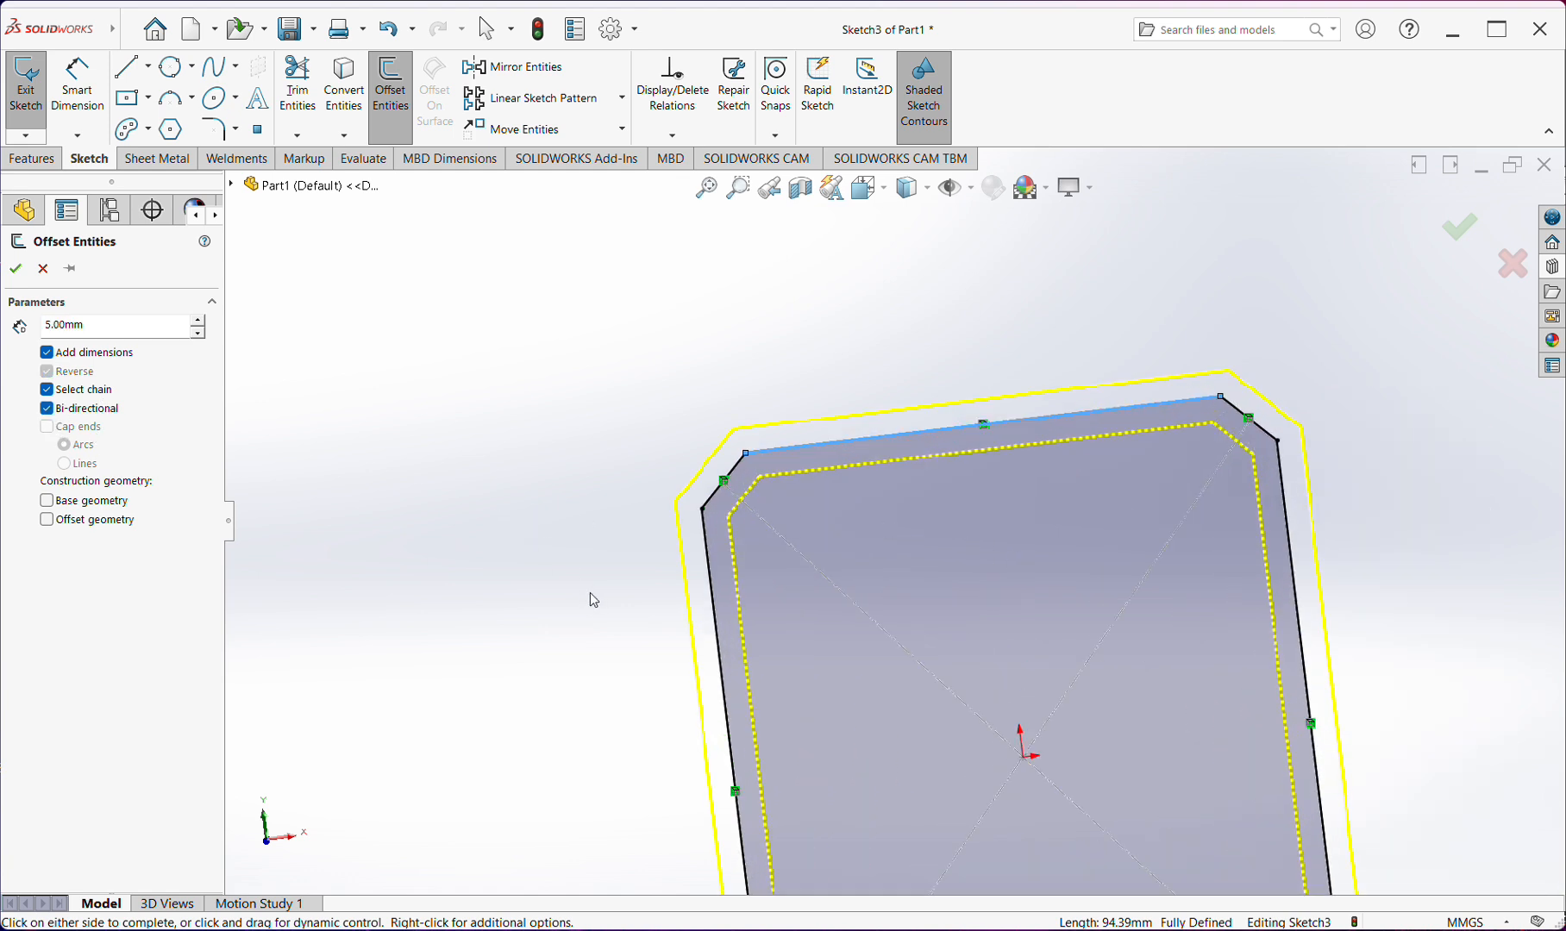
pyautogui.scroll(2, 813, 481)
pyautogui.scroll(-3, 741, 450)
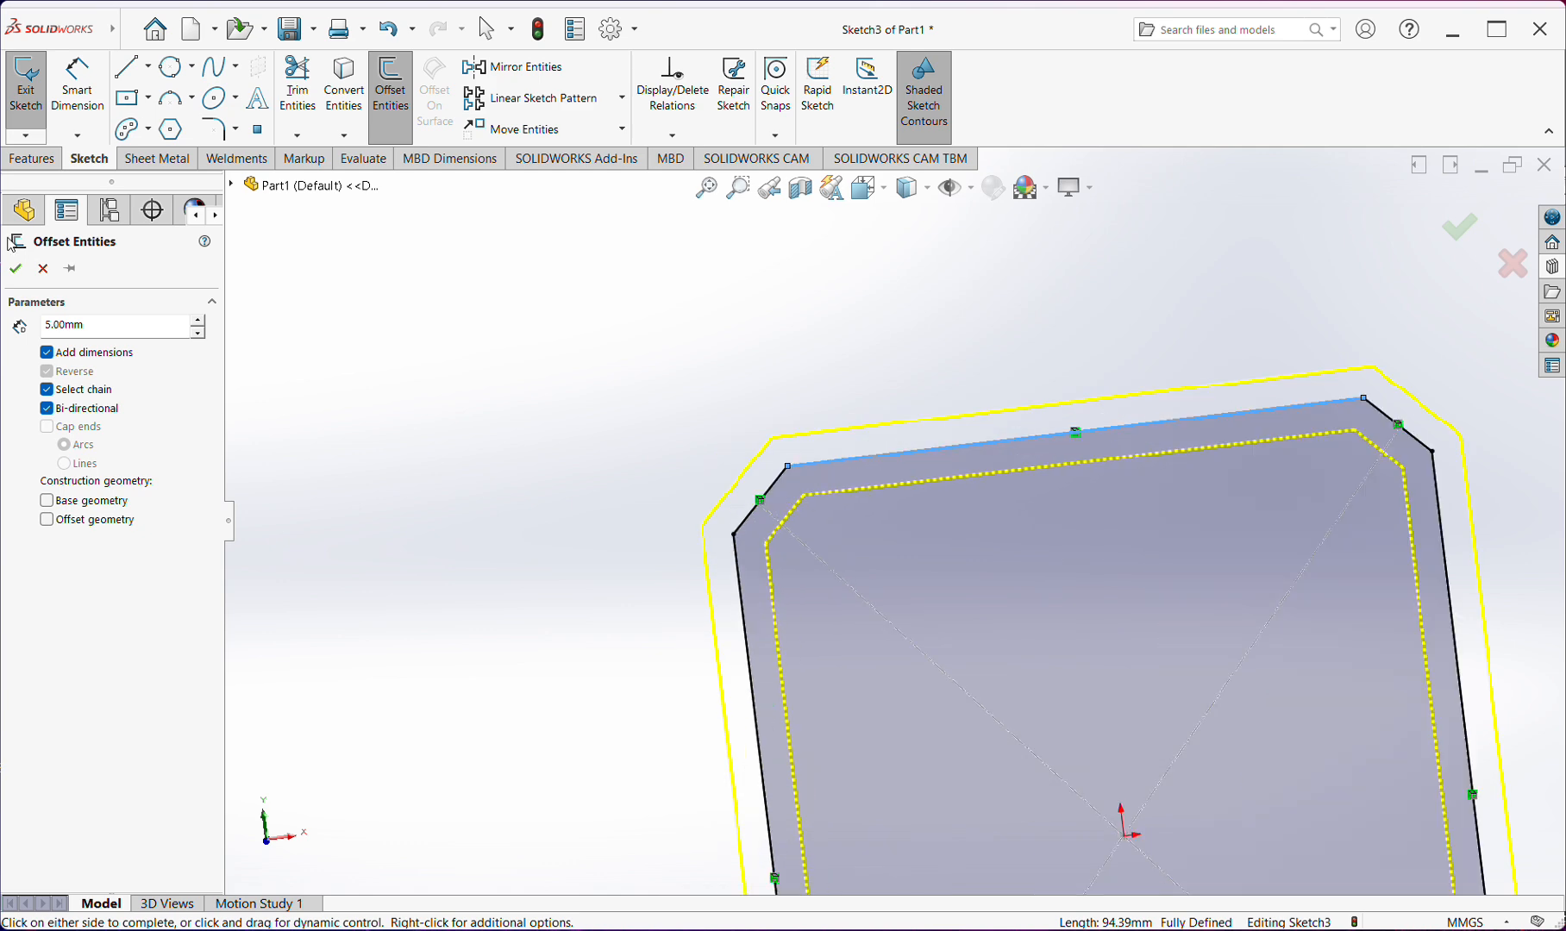
pyautogui.click(16, 268)
pyautogui.scroll(2, 955, 525)
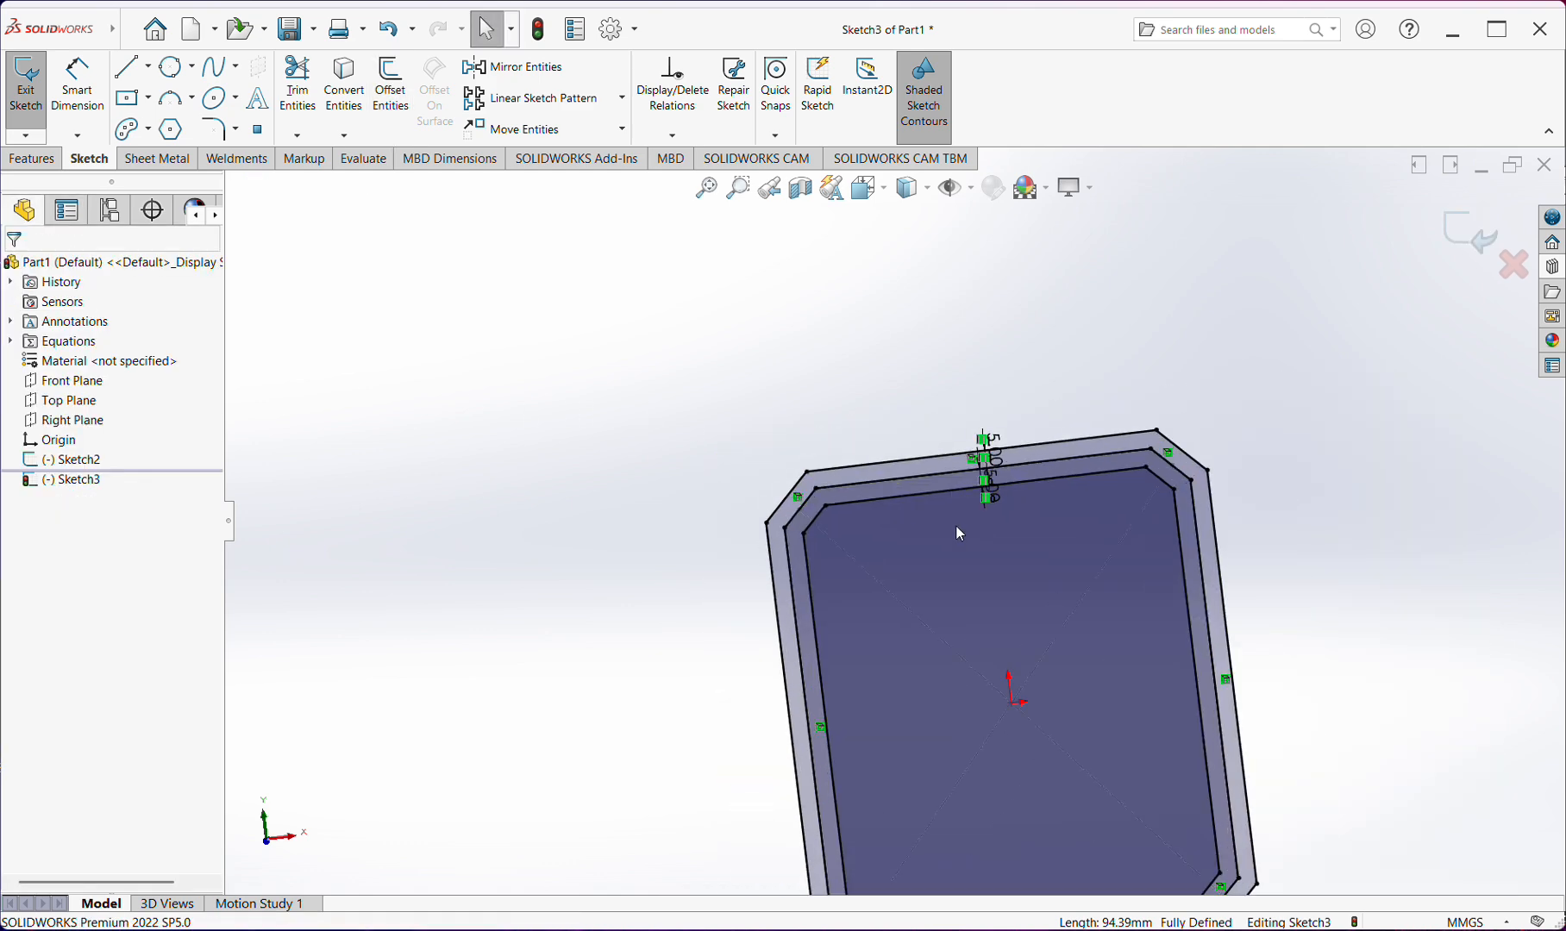
pyautogui.scroll(2, 959, 534)
pyautogui.moveTo(962, 540)
pyautogui.mouseDown(button='middle')
pyautogui.moveTo(916, 549)
pyautogui.moveTo(971, 556)
pyautogui.mouseUp(button='middle')
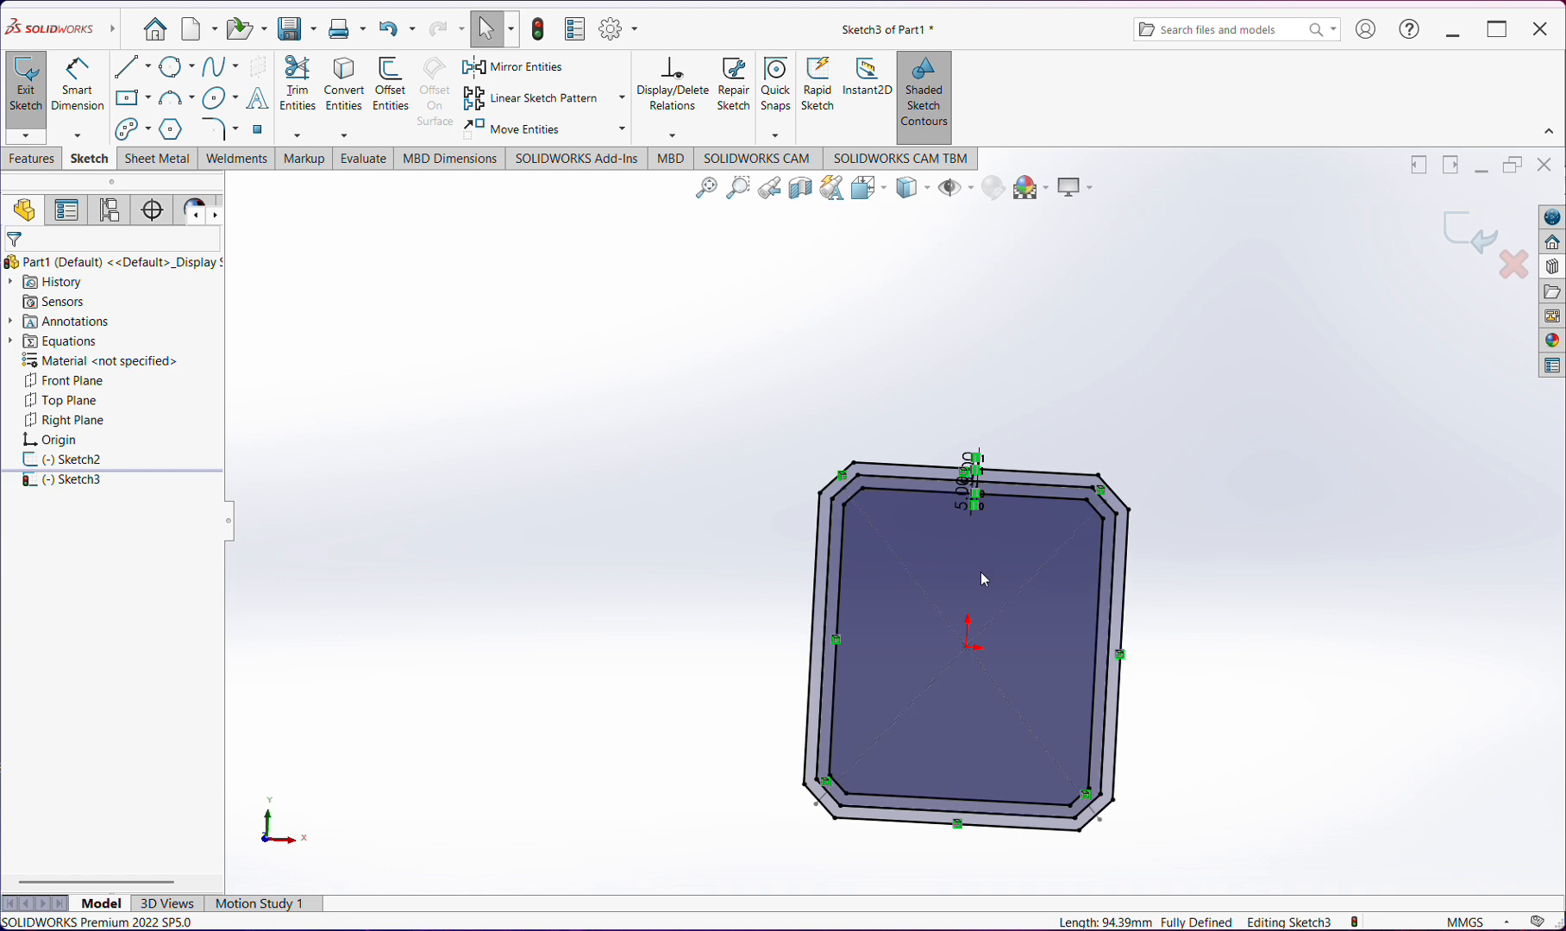
pyautogui.scroll(3, 982, 572)
pyautogui.scroll(-3, 980, 565)
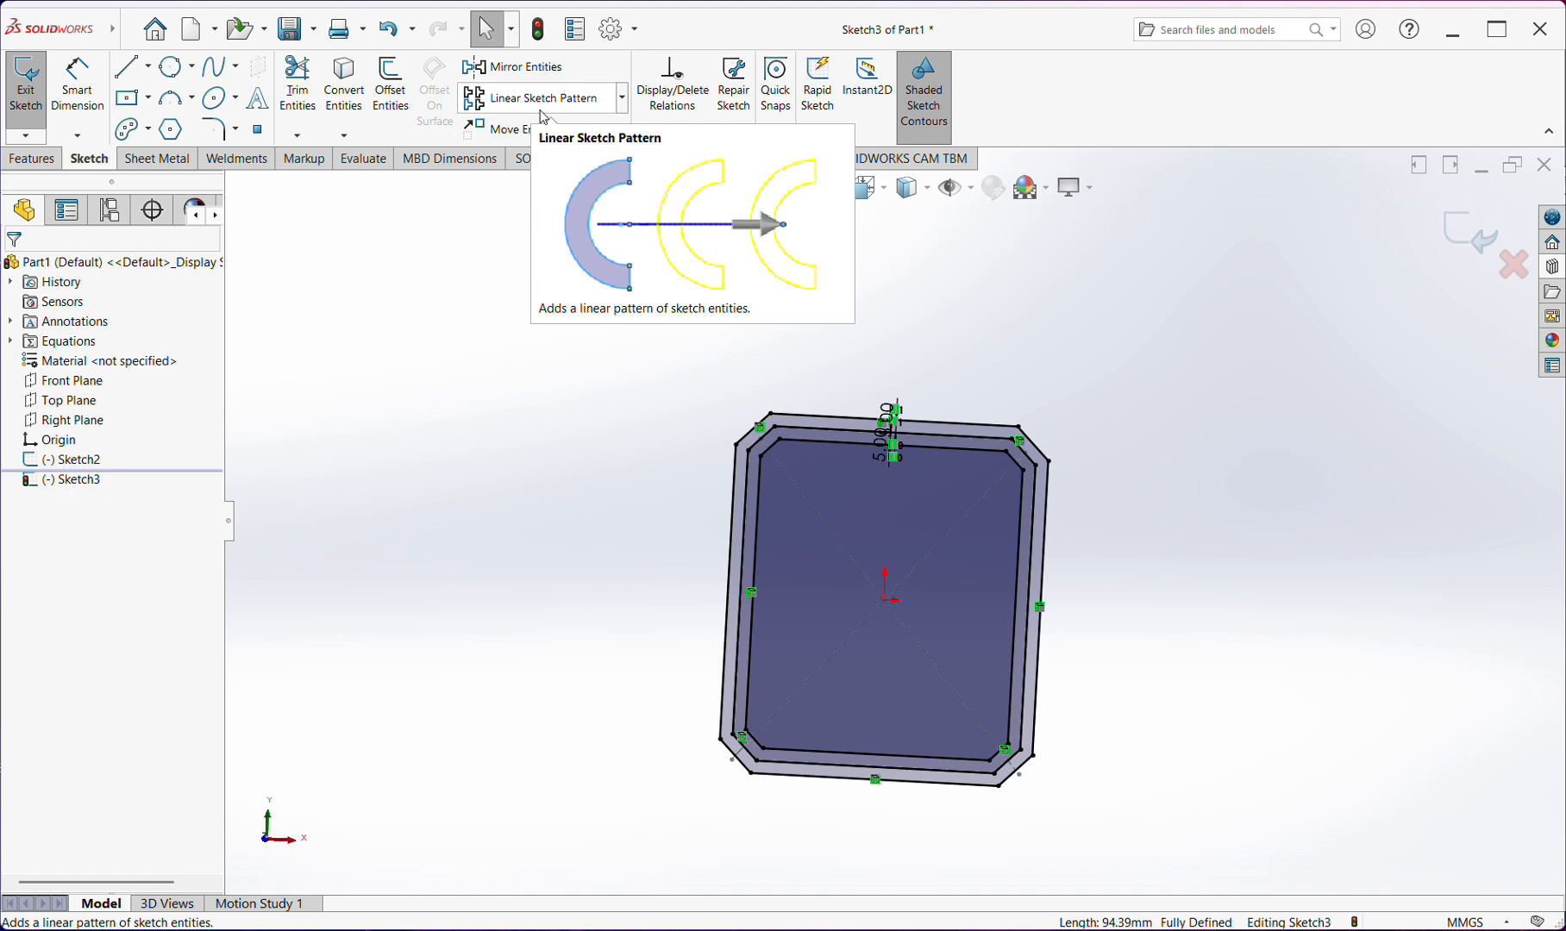
pyautogui.moveTo(925, 523); pyautogui.dragTo(940, 561, button='middle')
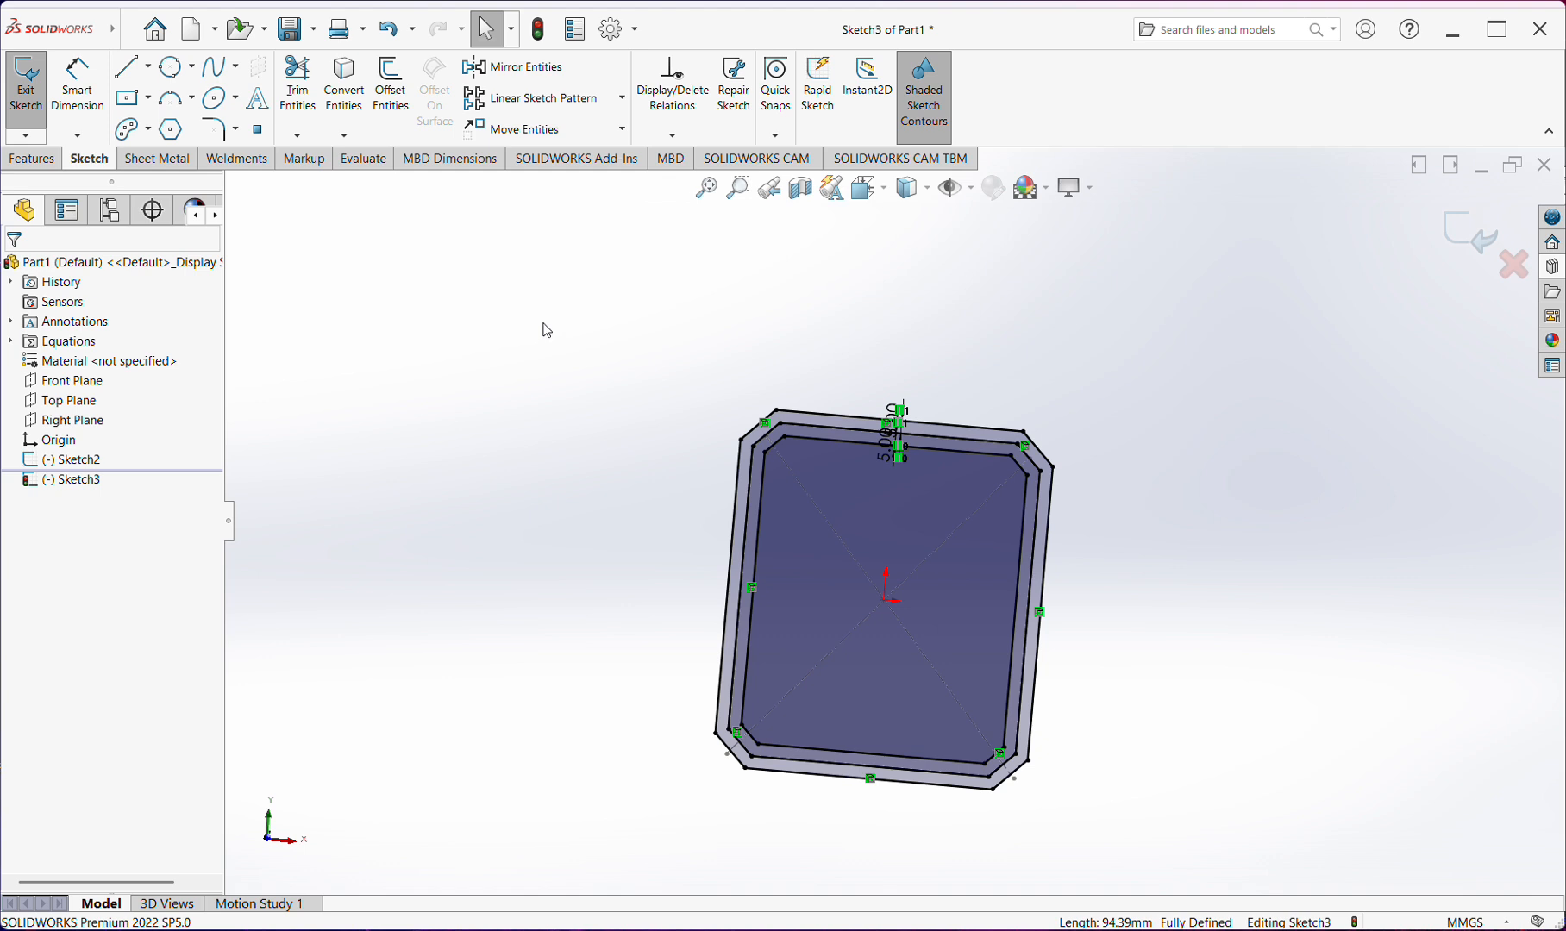
pyautogui.click(168, 168)
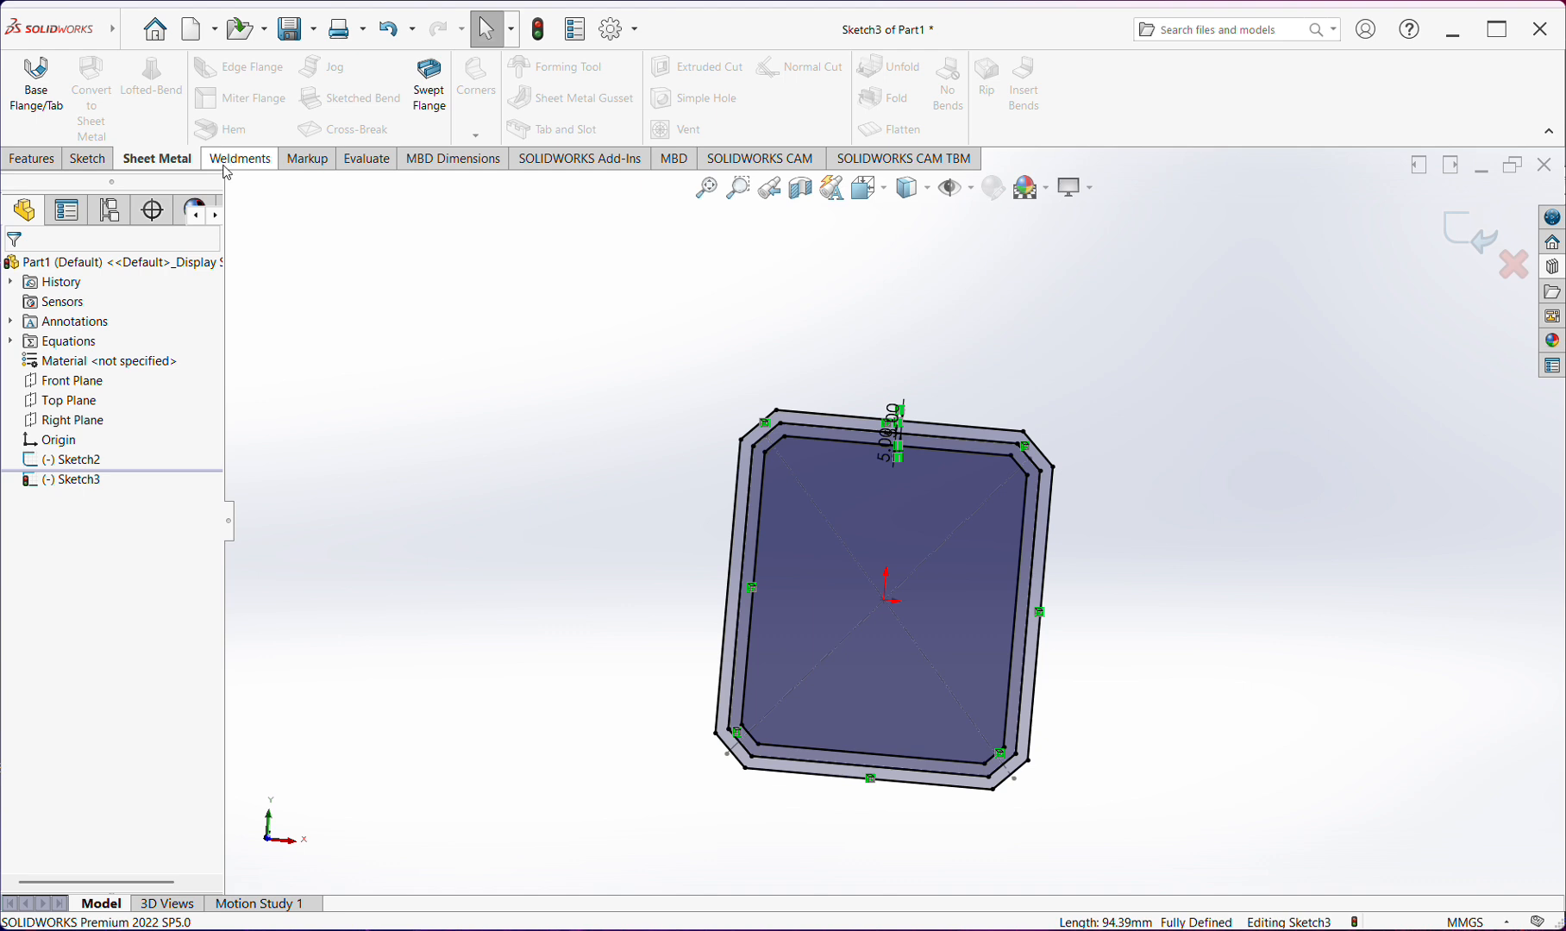
pyautogui.click(226, 169)
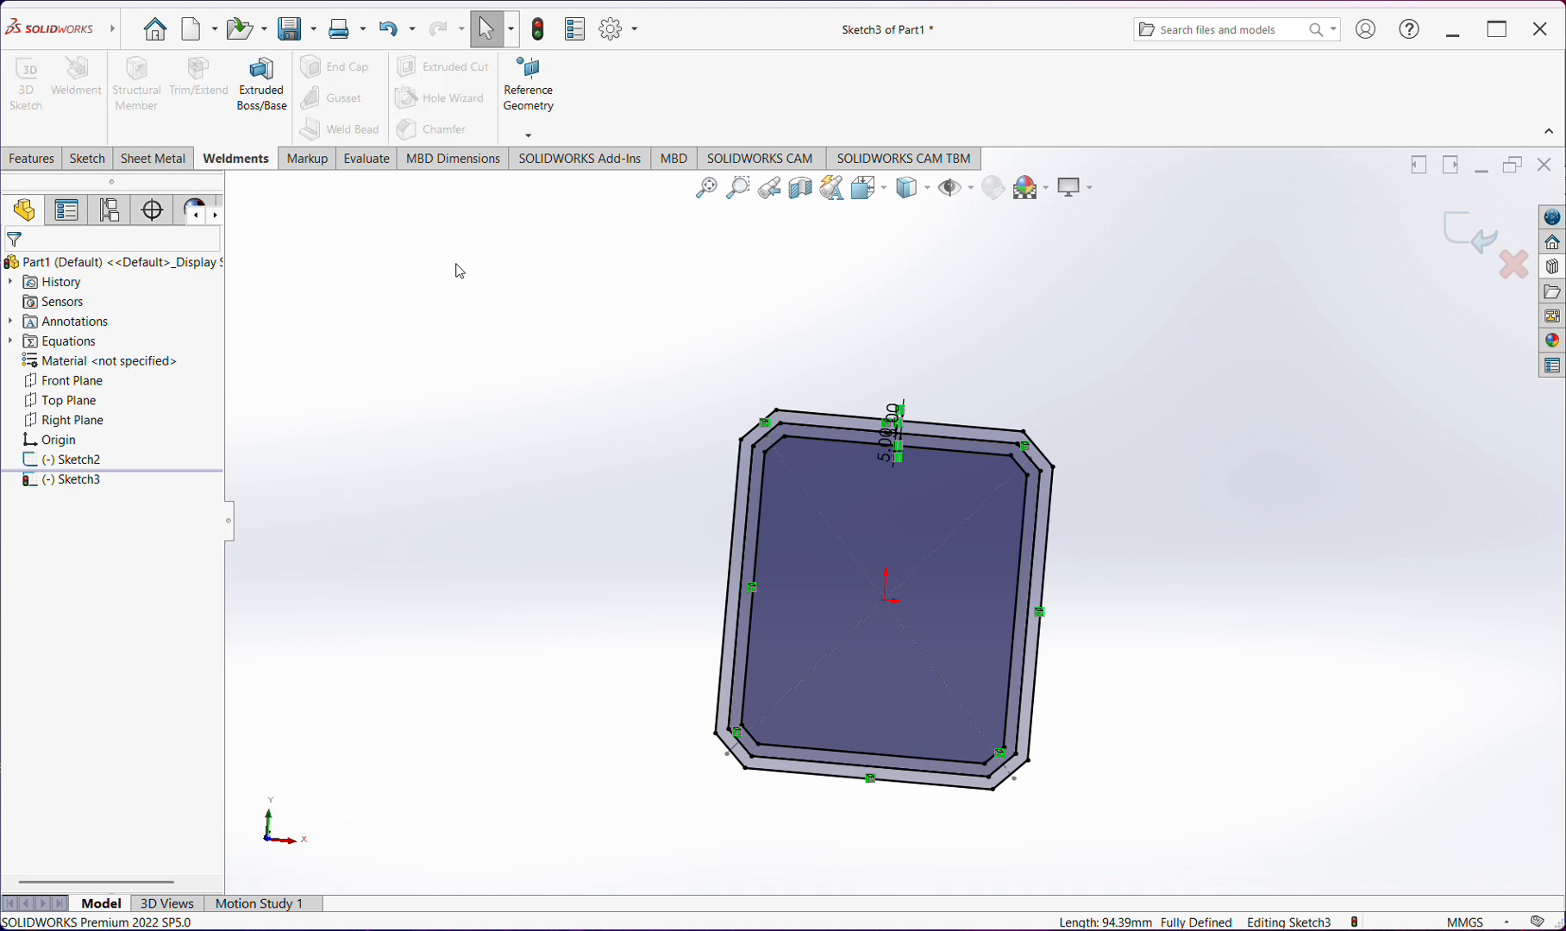
pyautogui.click(39, 164)
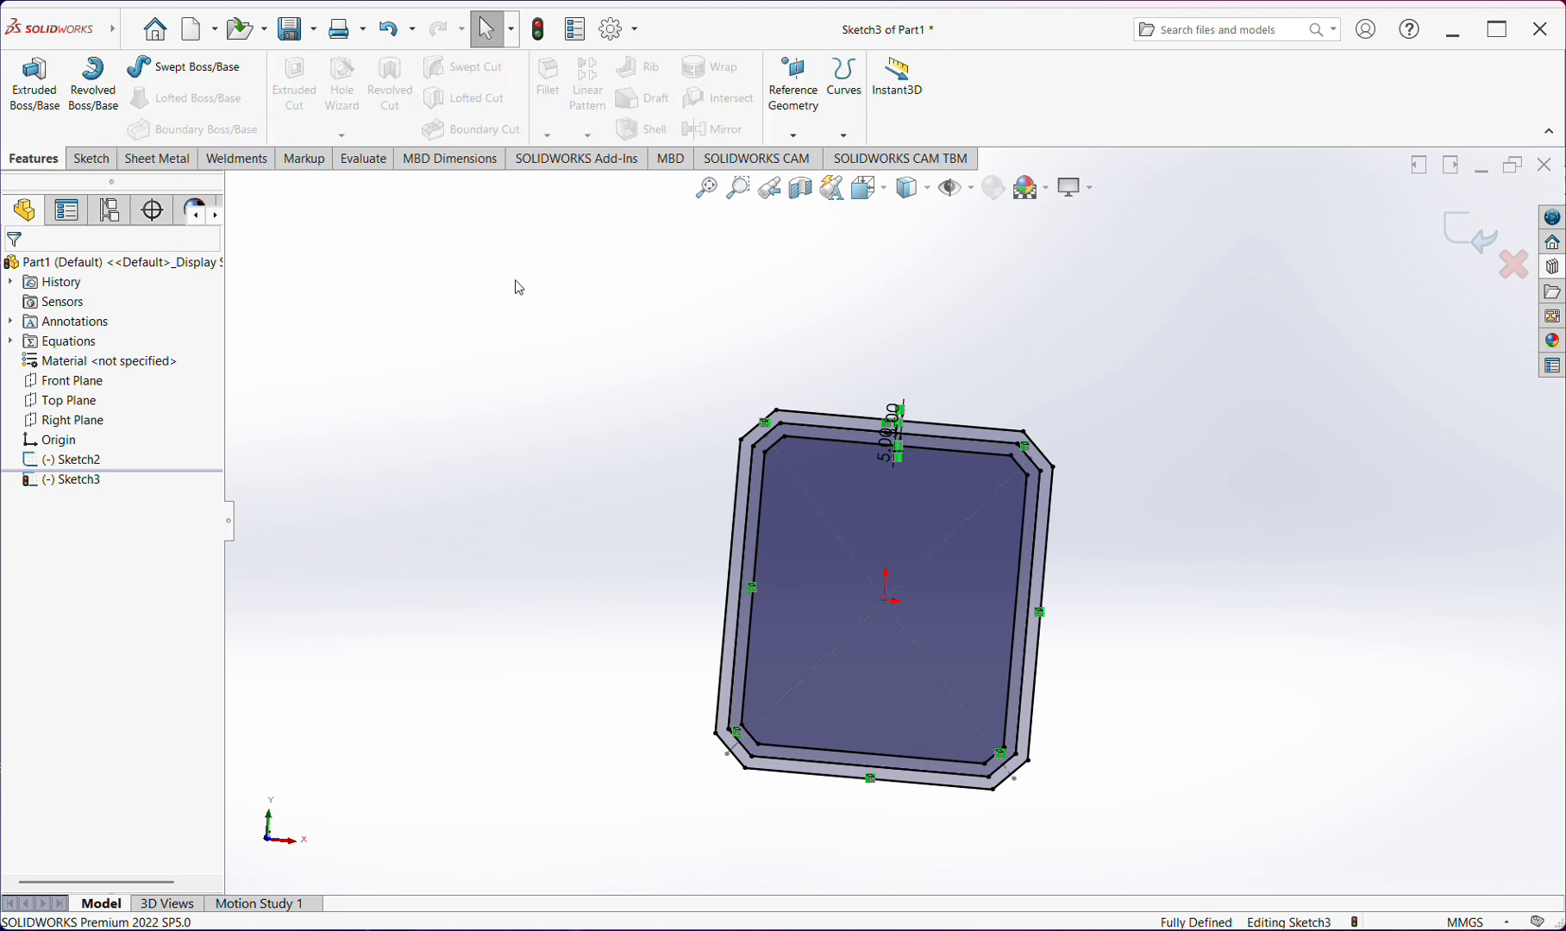
pyautogui.moveTo(949, 518)
pyautogui.mouseDown(button='middle')
pyautogui.moveTo(1003, 557)
pyautogui.moveTo(961, 479)
pyautogui.moveTo(1084, 625)
pyautogui.mouseUp(button='middle')
pyautogui.scroll(-1, 972, 436)
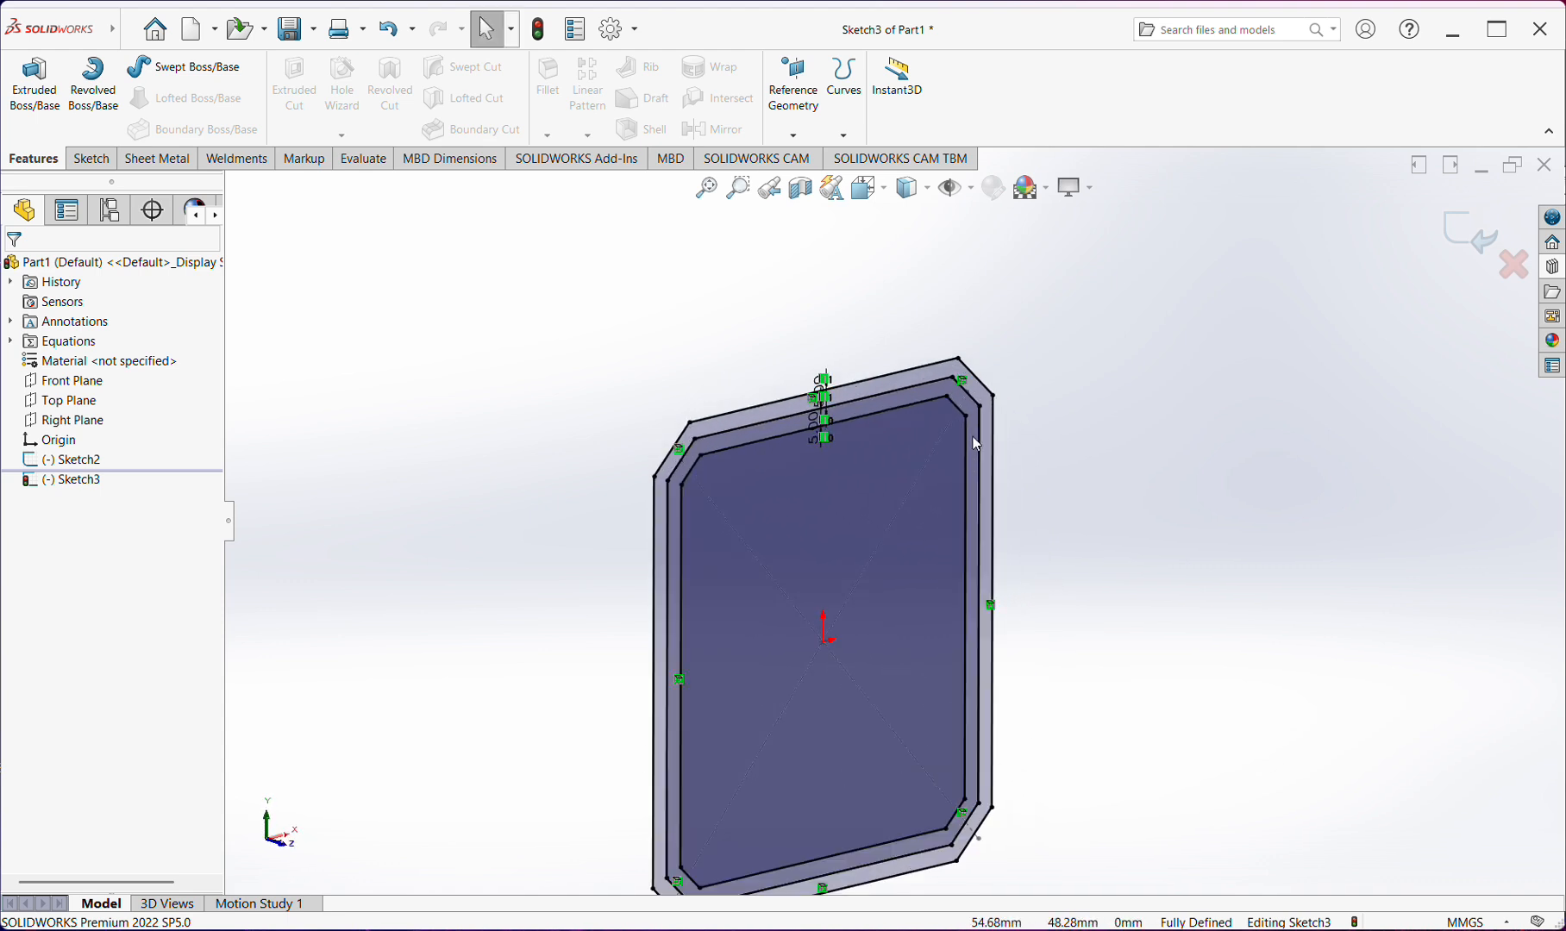
pyautogui.moveTo(973, 437); pyautogui.dragTo(914, 445, button='middle')
pyautogui.scroll(1, 927, 440)
pyautogui.scroll(-1, 931, 443)
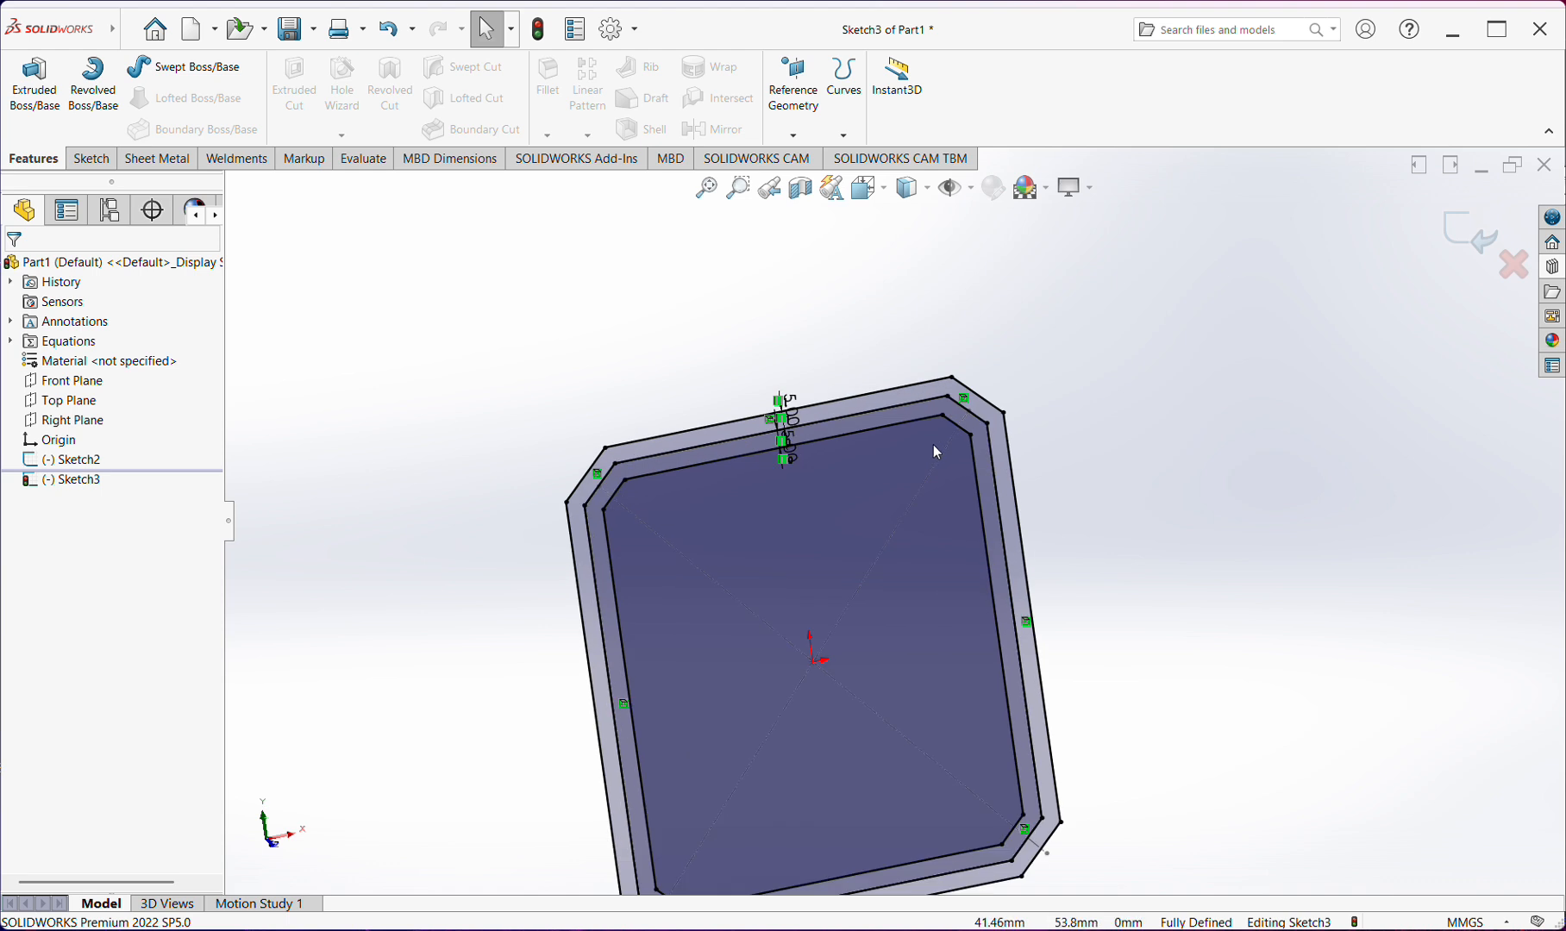
pyautogui.scroll(1, 934, 445)
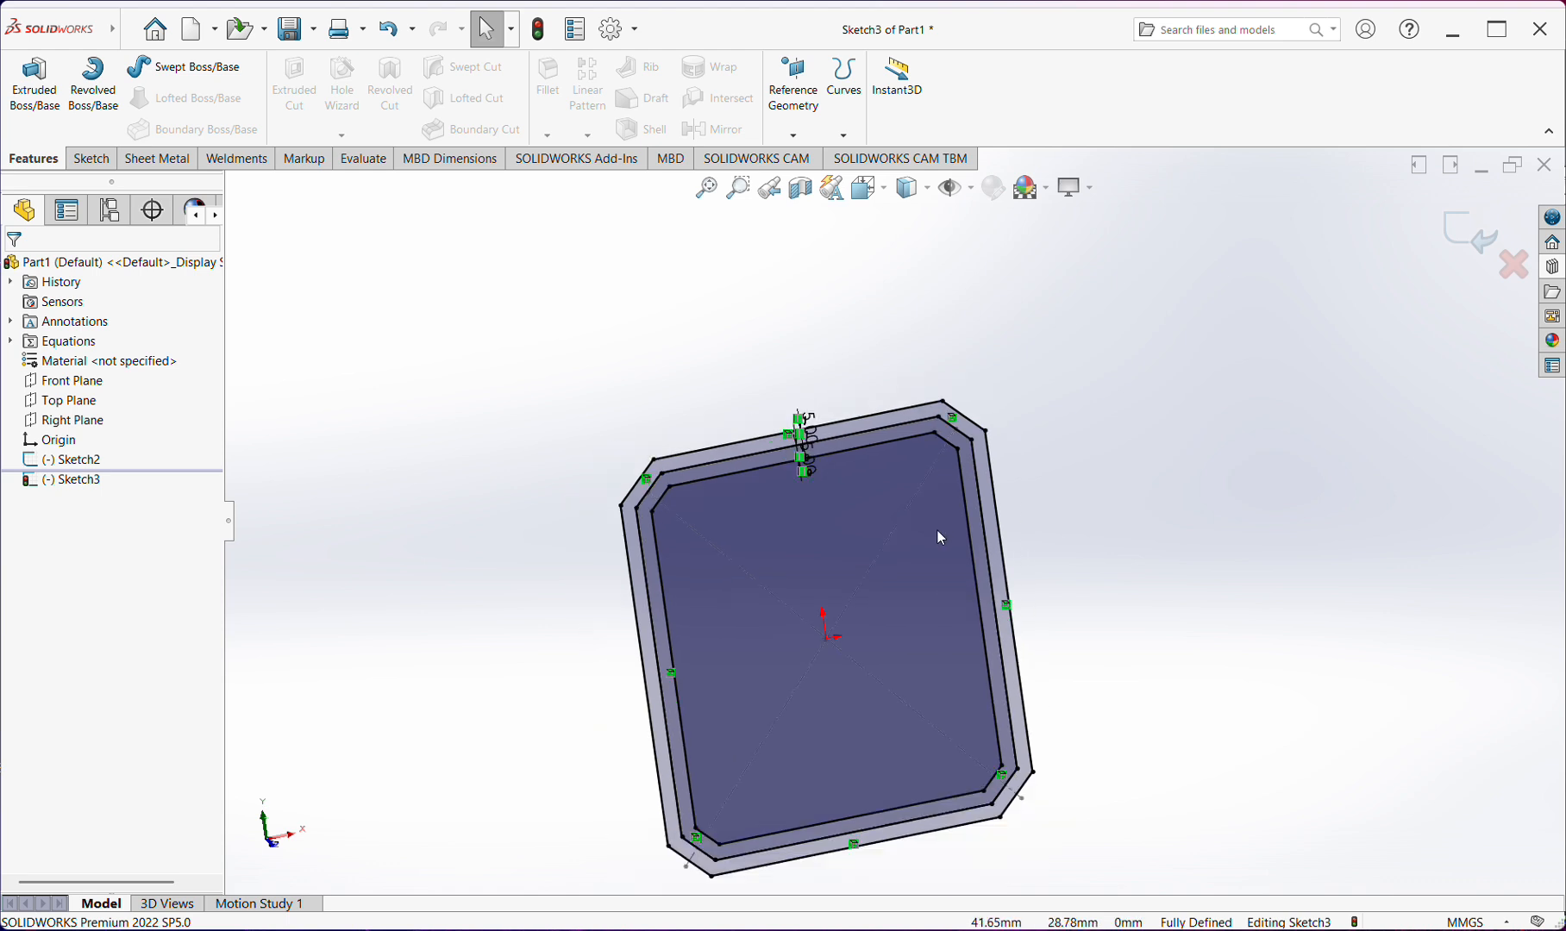
pyautogui.moveTo(937, 531)
pyautogui.mouseDown(button='middle')
pyautogui.moveTo(885, 532)
pyautogui.moveTo(865, 572)
pyautogui.moveTo(878, 584)
pyautogui.mouseUp(button='middle')
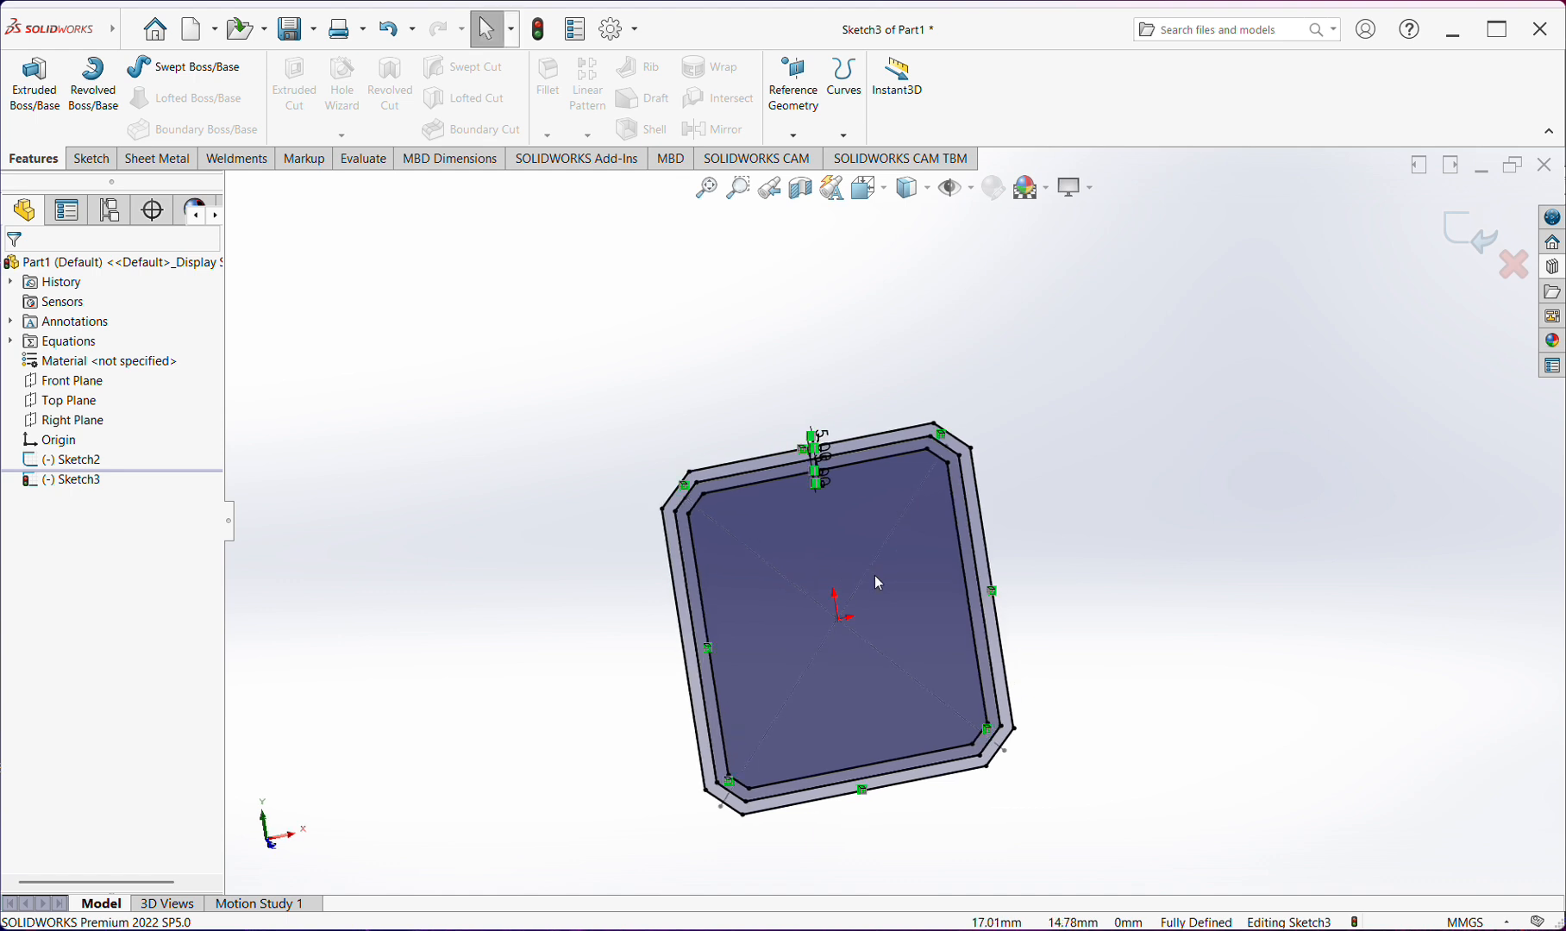
pyautogui.click(860, 584)
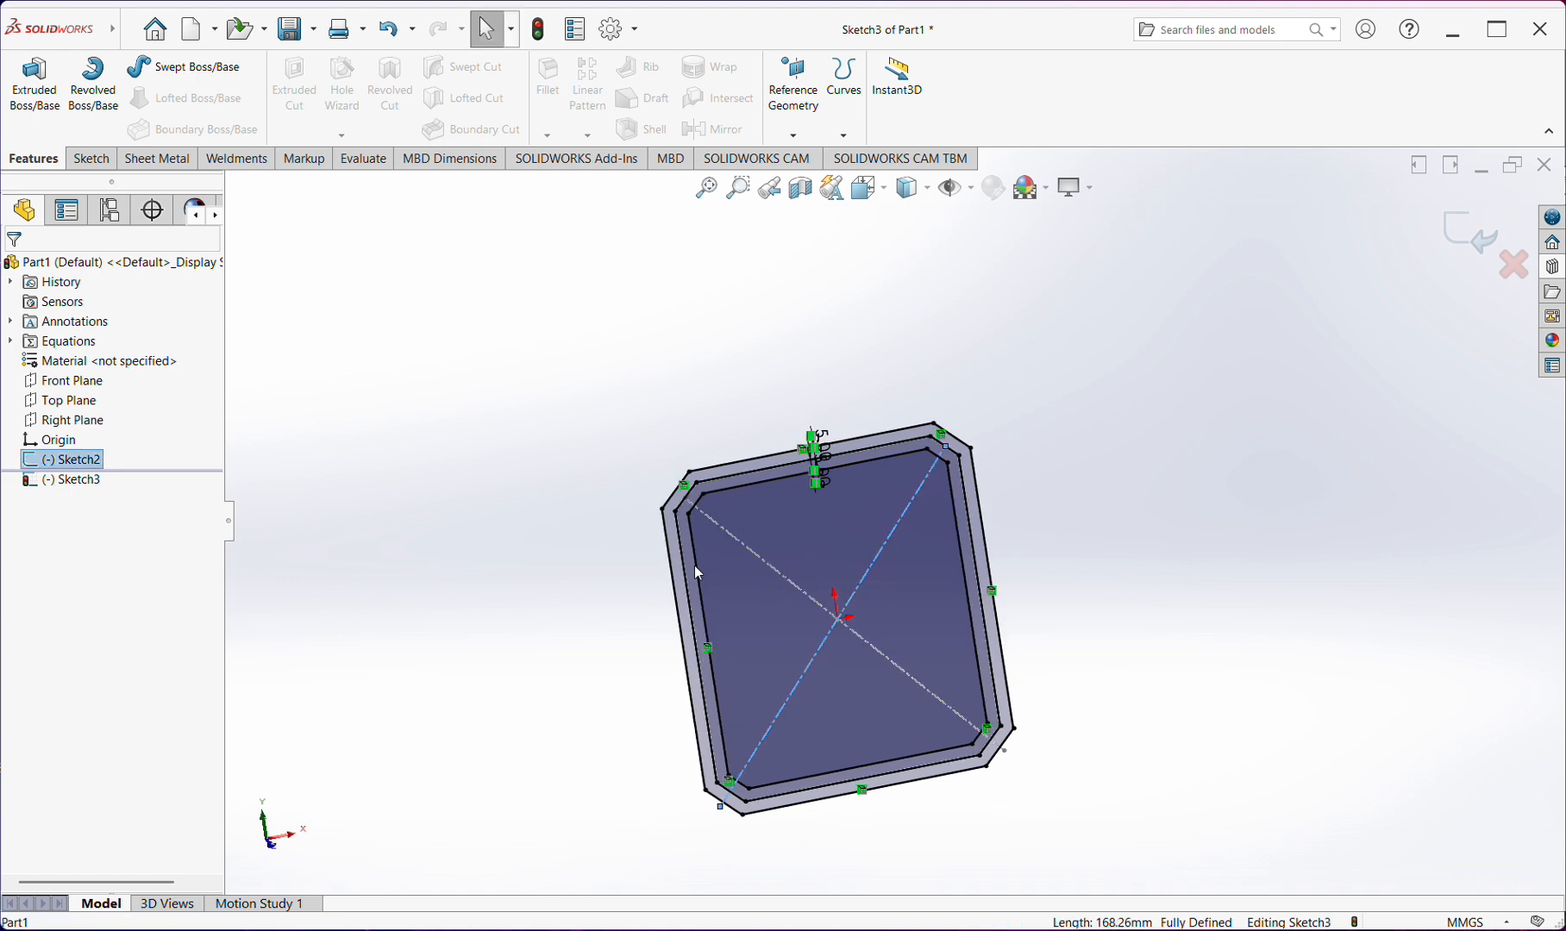
pyautogui.click(775, 568)
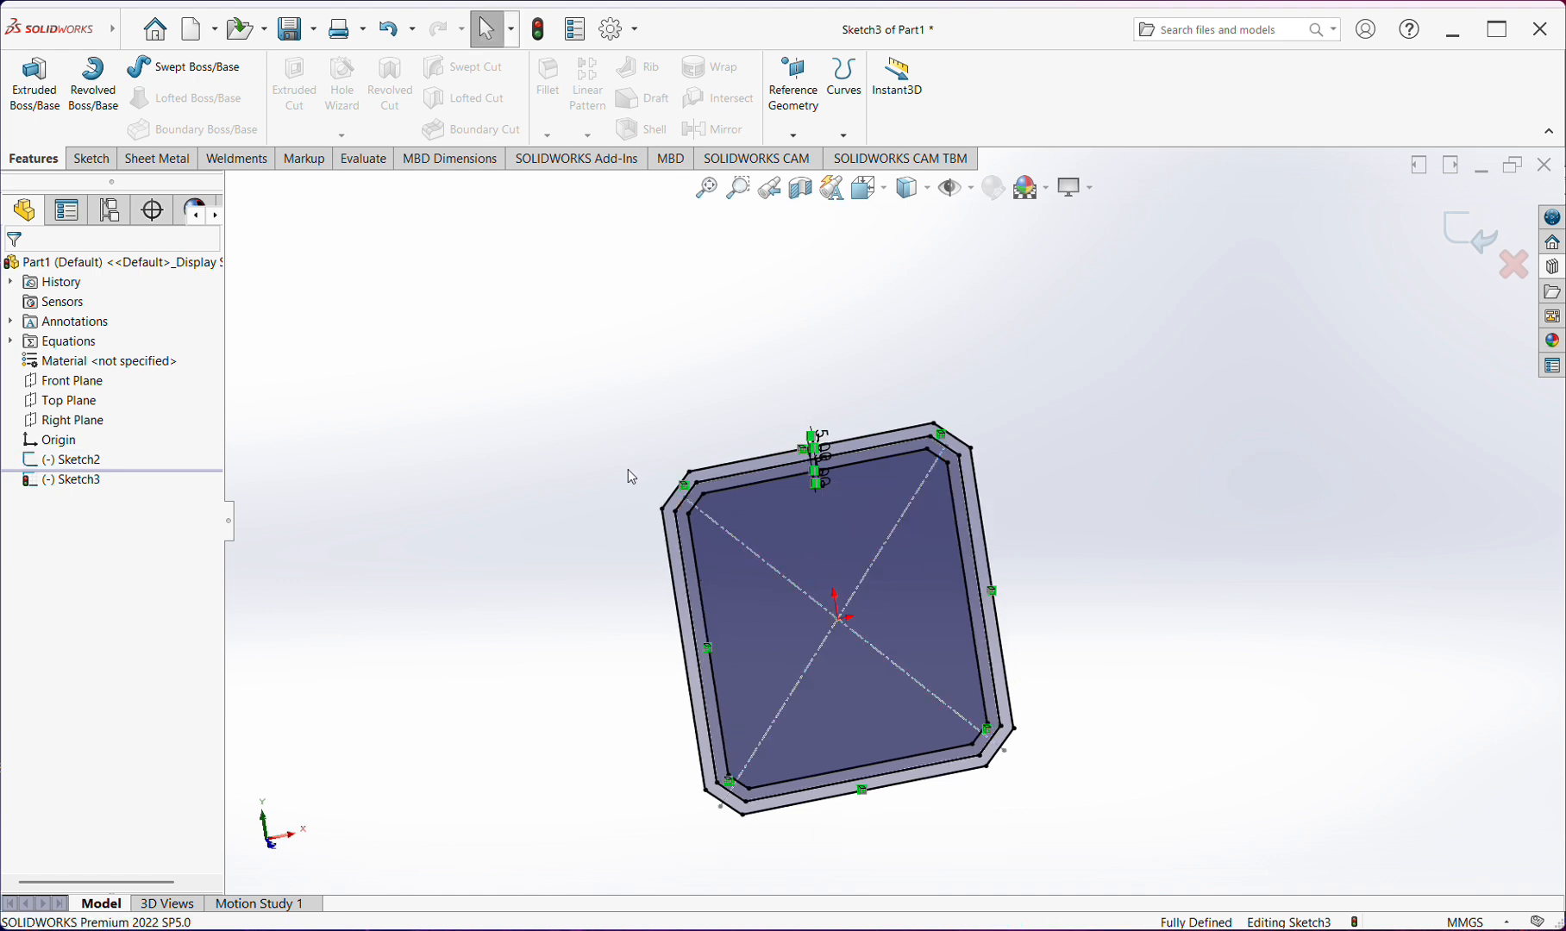